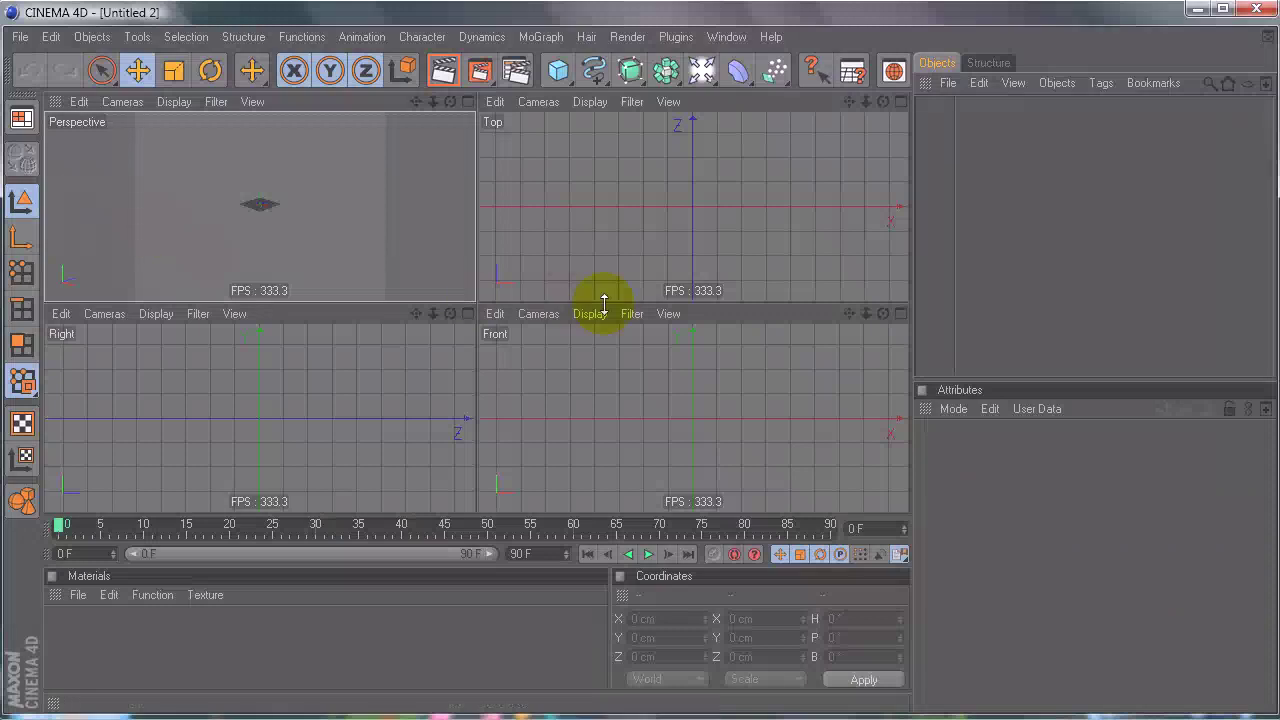
click(531, 182)
click(345, 193)
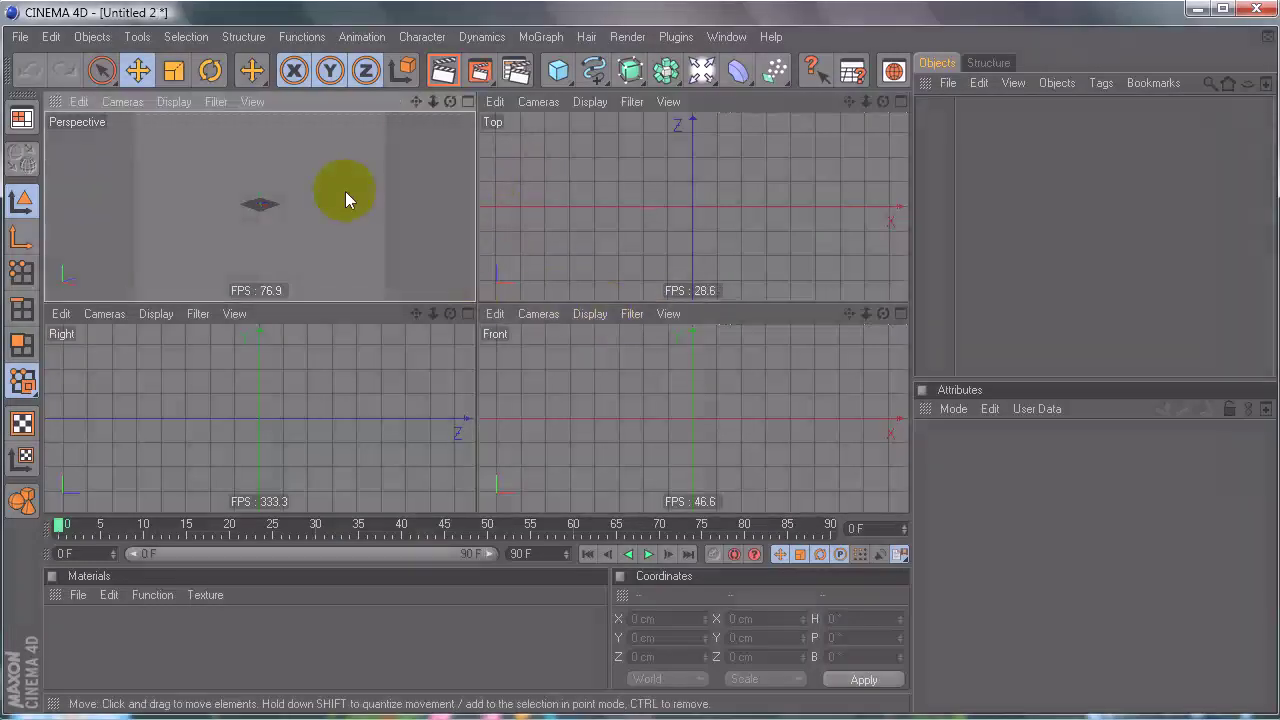
middle_click(350, 203)
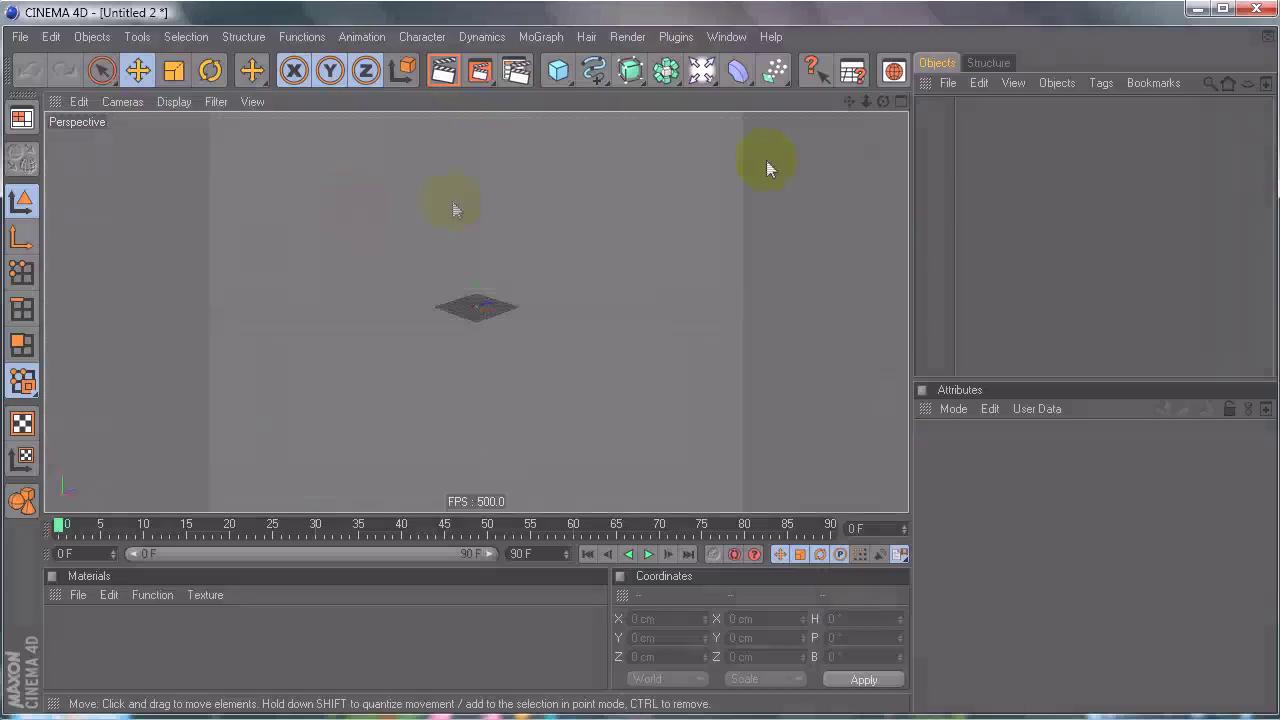
middle_click(413, 206)
click(640, 174)
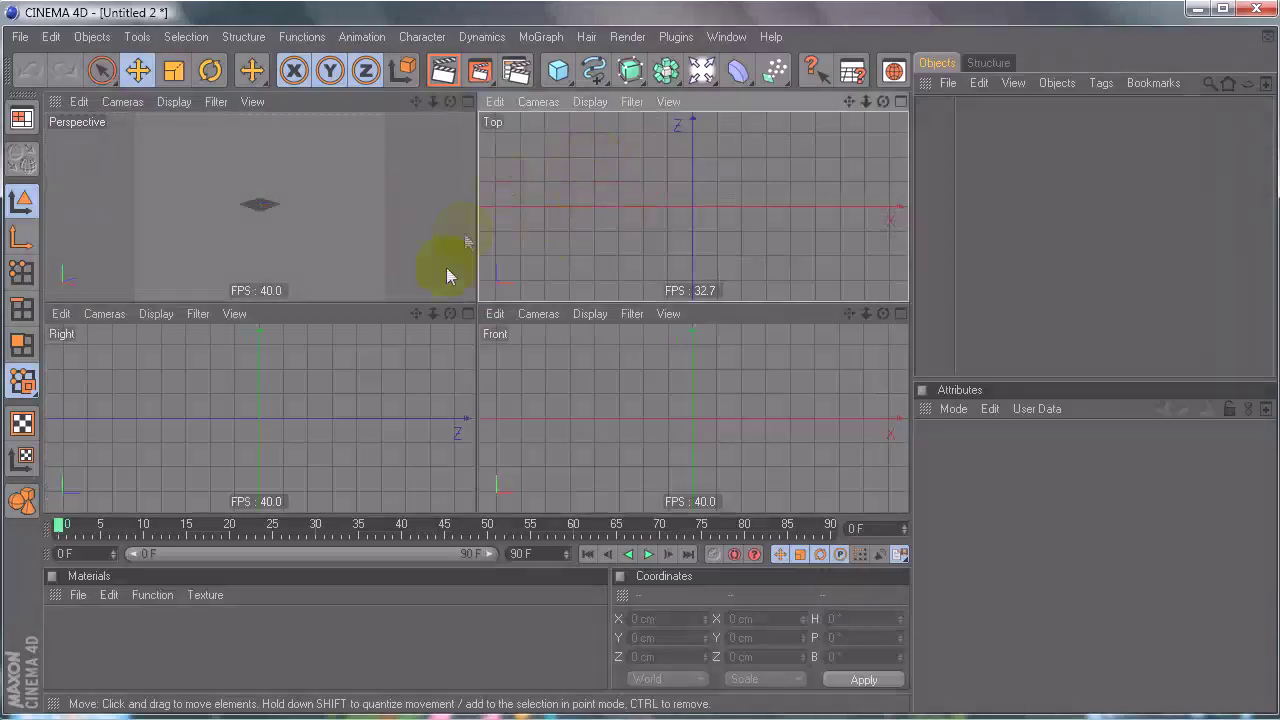
Step: Change the Top viewport to the Back camera view
click(495, 101)
click(538, 104)
click(551, 288)
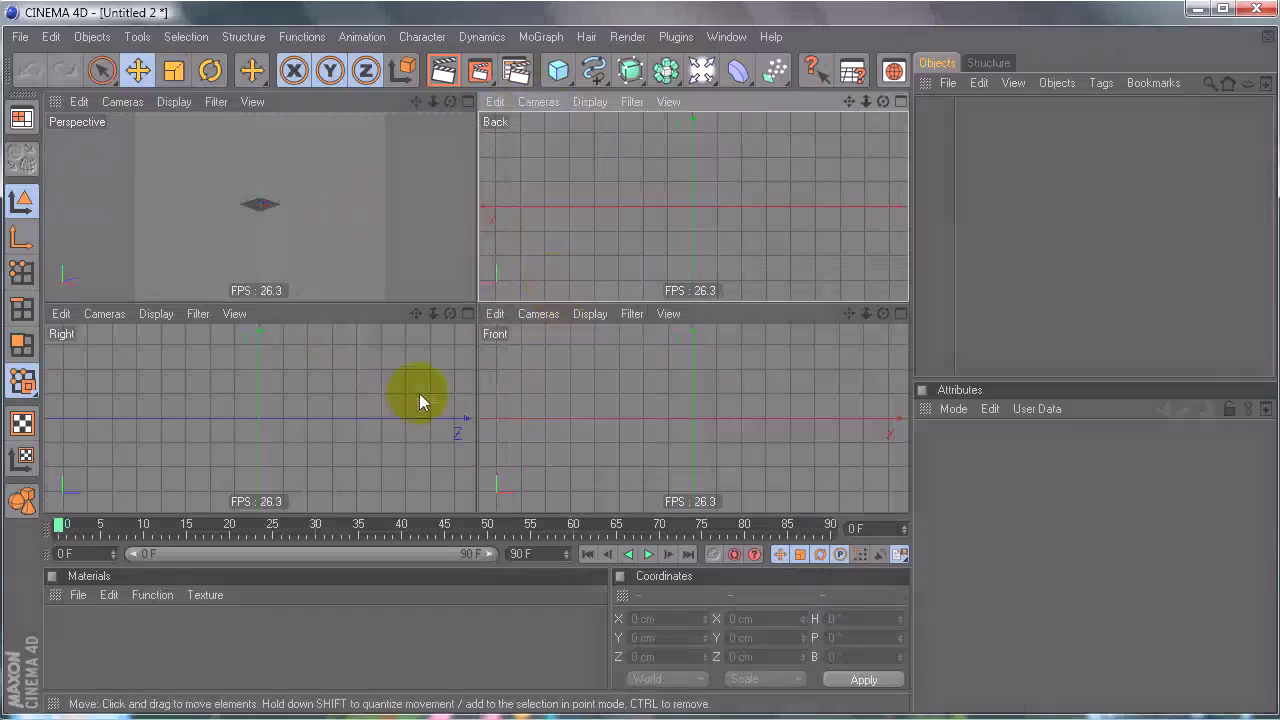
click(350, 385)
Step: Show the Back viewport's view settings and load 1back.jpg from the ref folder as its background image
click(577, 248)
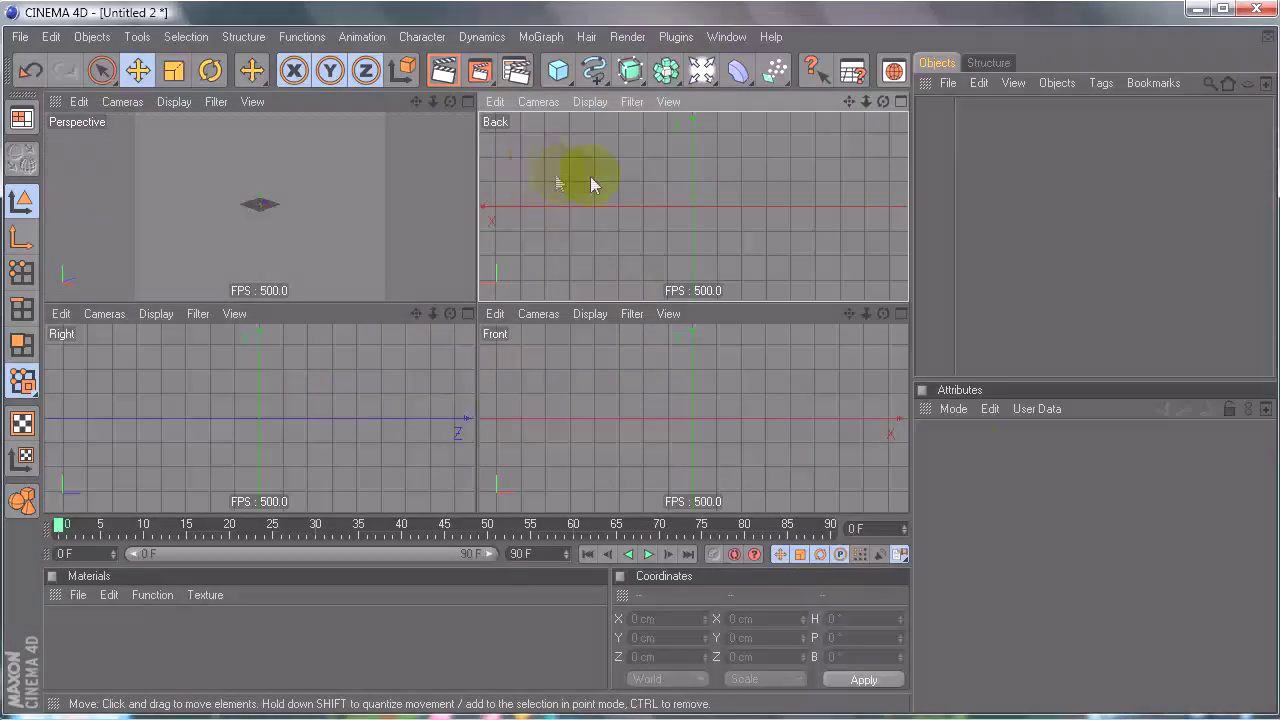
click(955, 410)
click(978, 624)
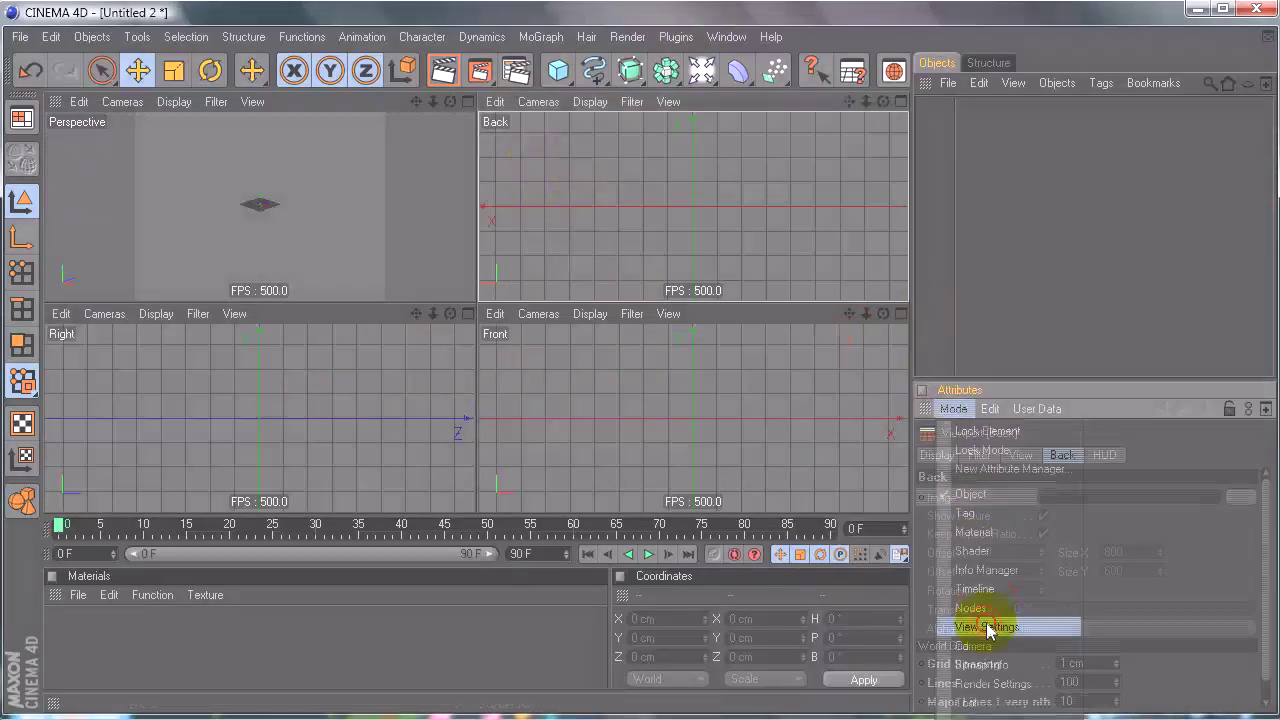
click(1246, 500)
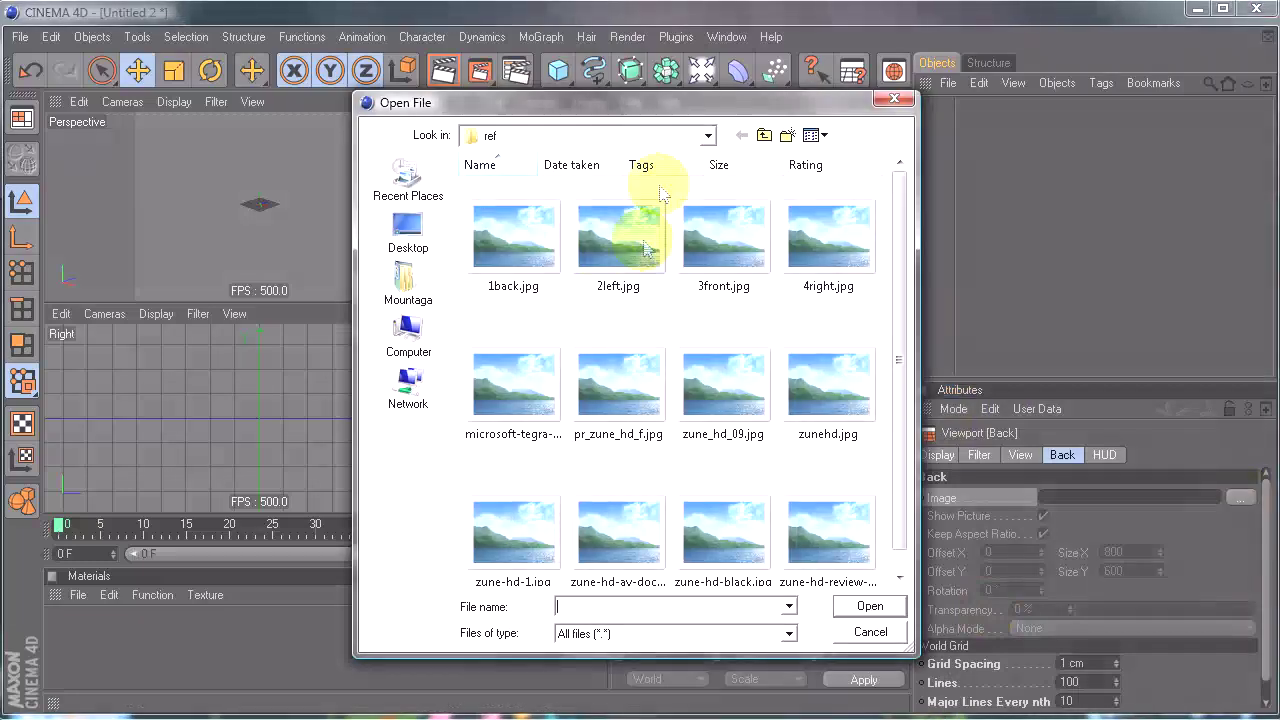
double_click(514, 228)
click(1240, 497)
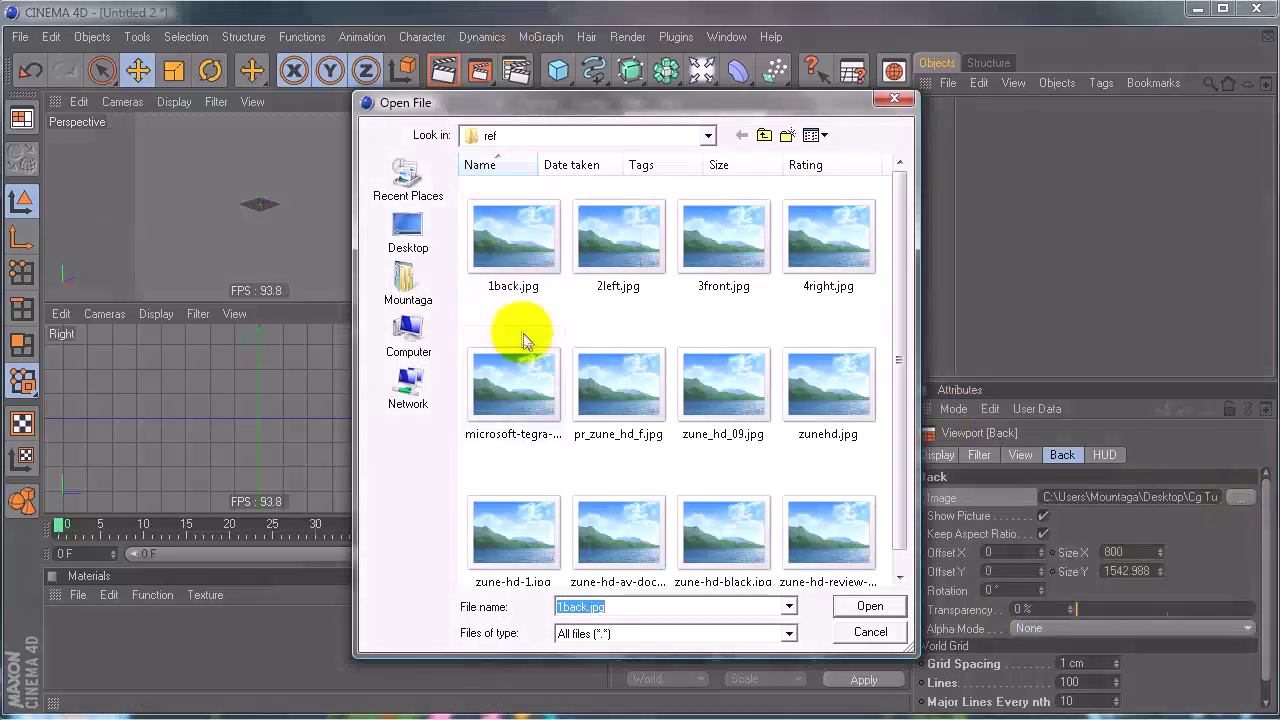
double_click(514, 232)
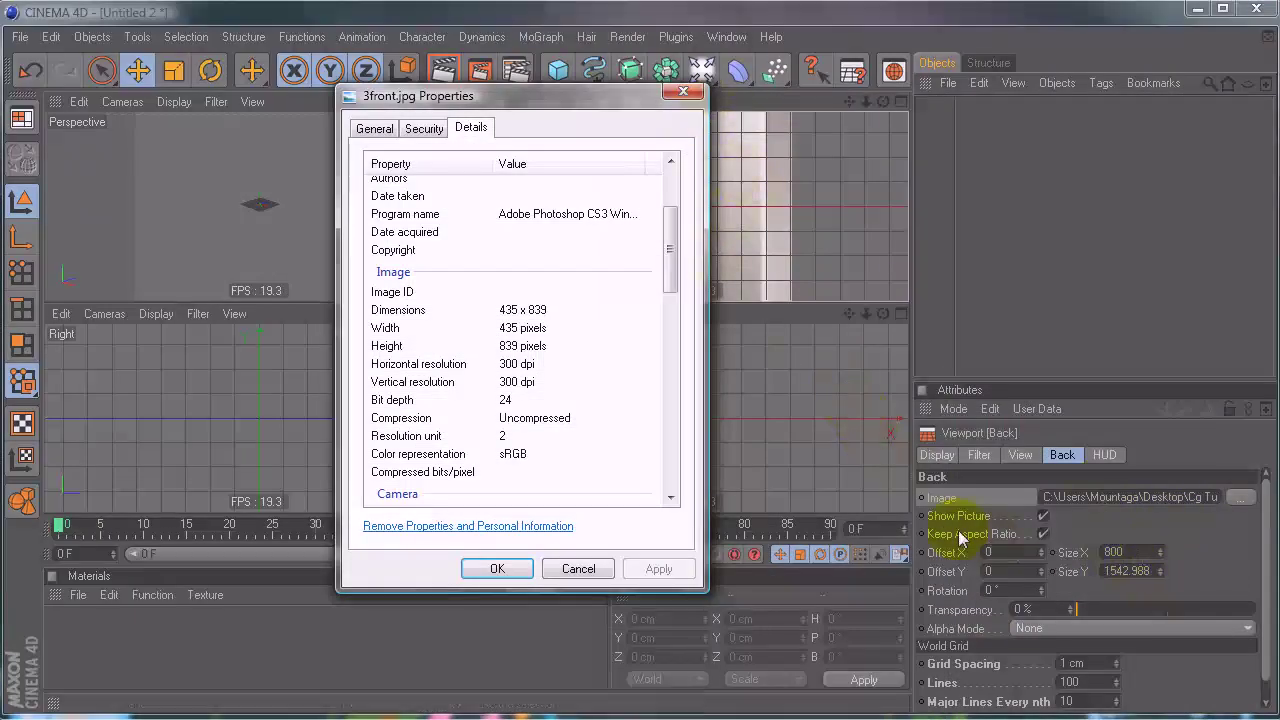
Step: Check the pixel dimensions of 3front.jpg and set the Back viewport image's Size X to 435 with its aspect ratio kept
click(501, 312)
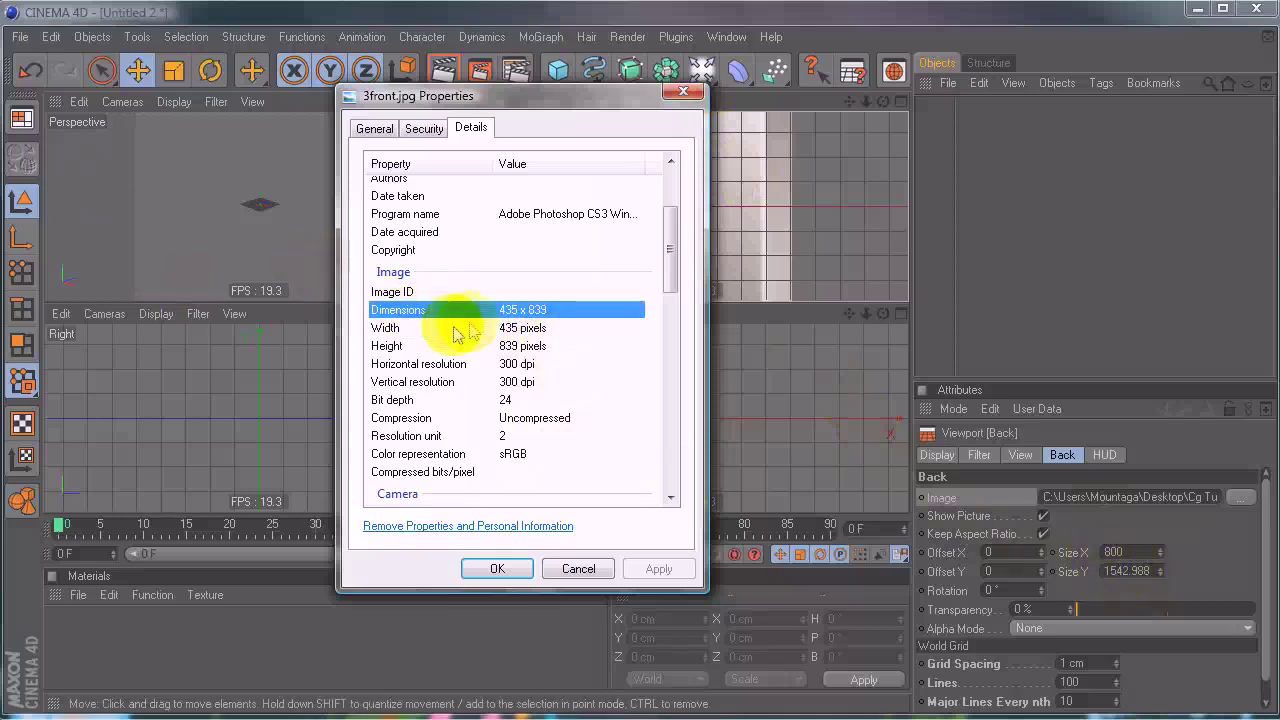
click(1140, 556)
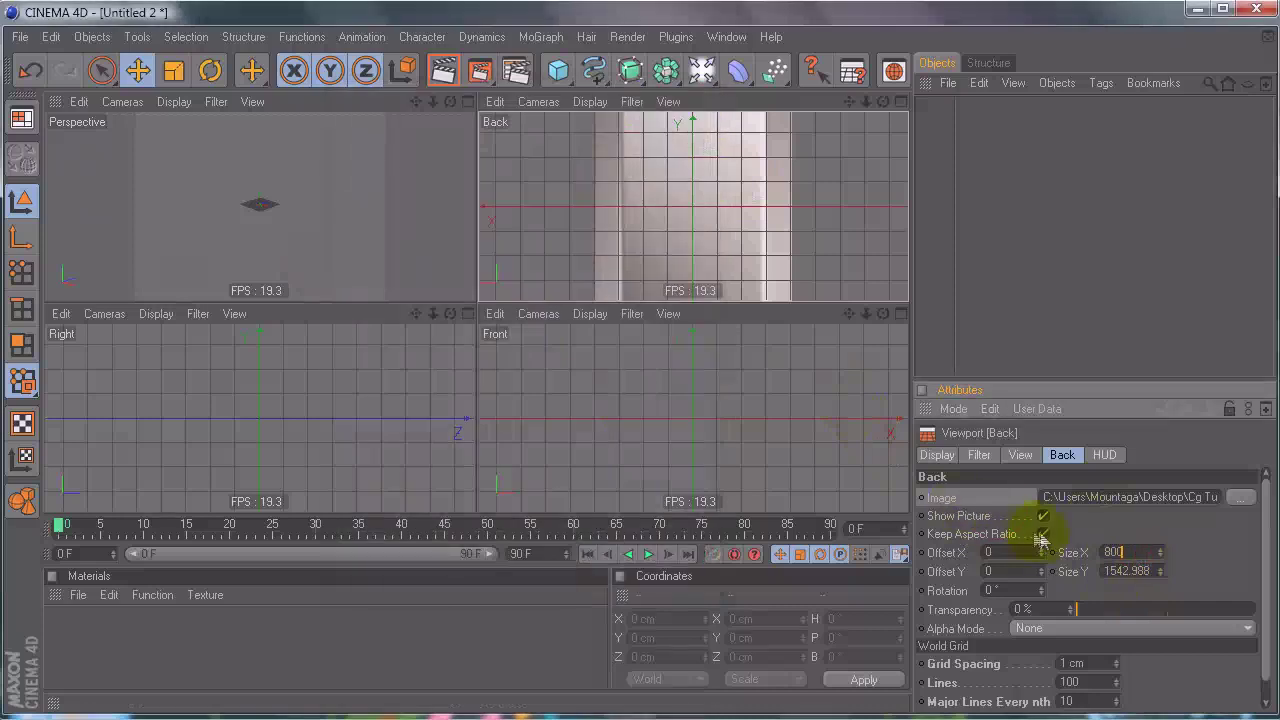
click(1045, 534)
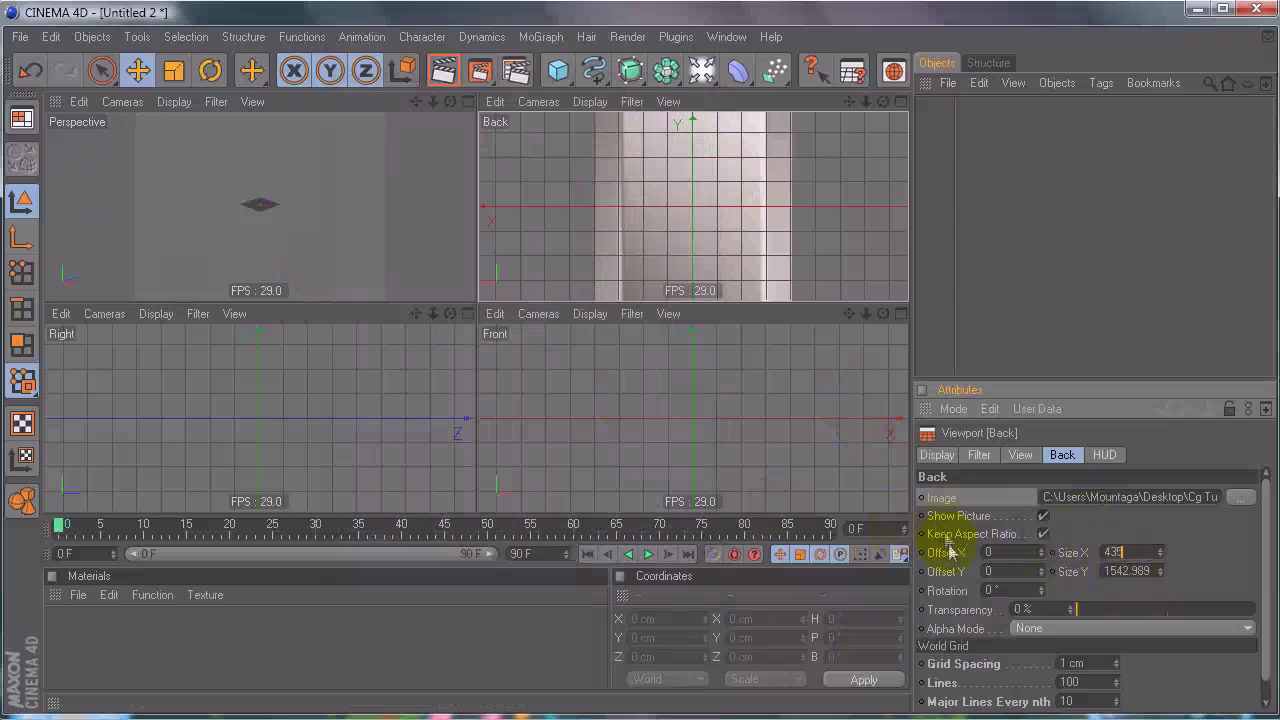
key(Return)
Step: Load 3front.jpg as the Front viewport's background image and size it to 435 by 839
click(708, 352)
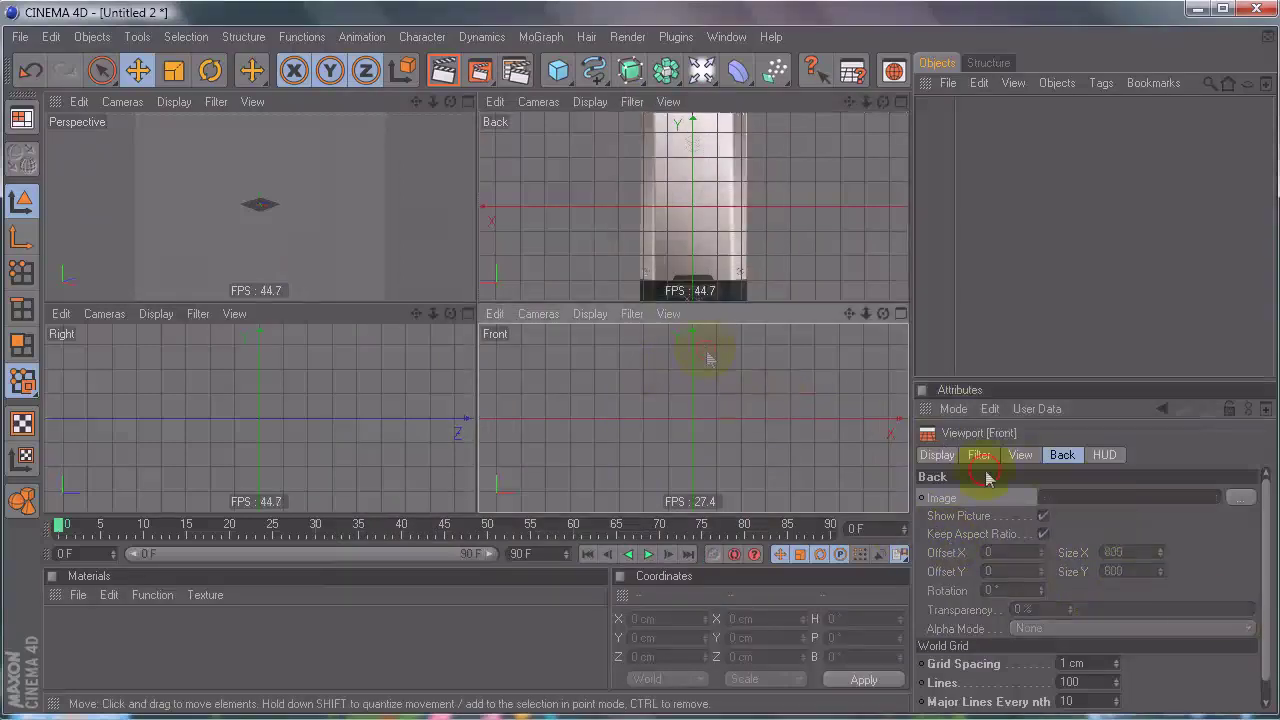
click(1237, 497)
double_click(735, 232)
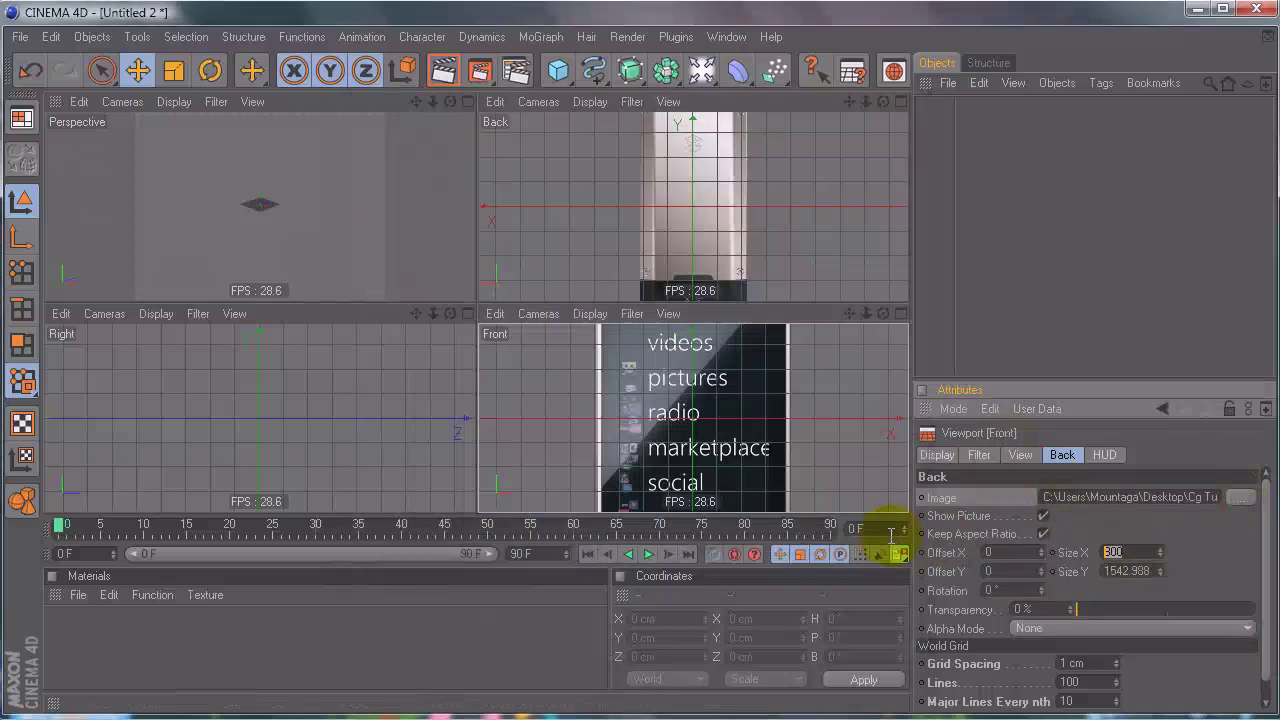
key(Return)
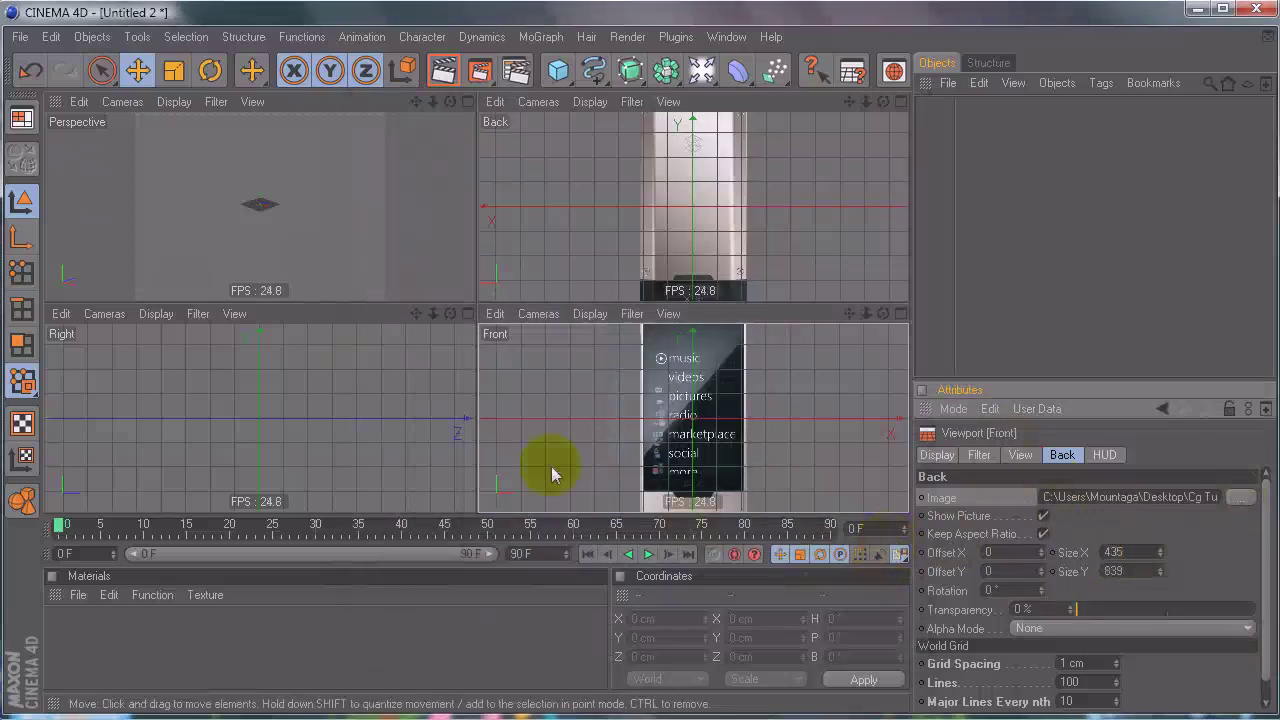
Step: Load 4right.jpg as the Right viewport's background image and set its Size Y to 839, keeping the aspect ratio
click(275, 363)
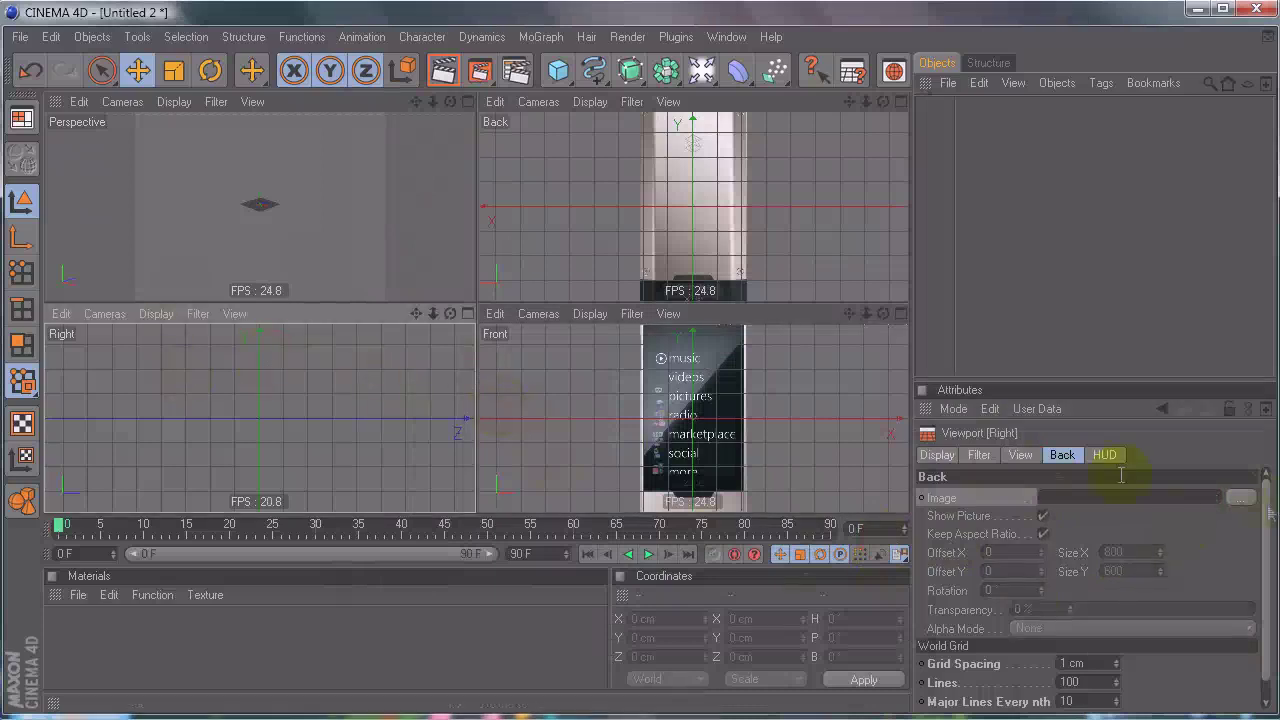
click(1240, 497)
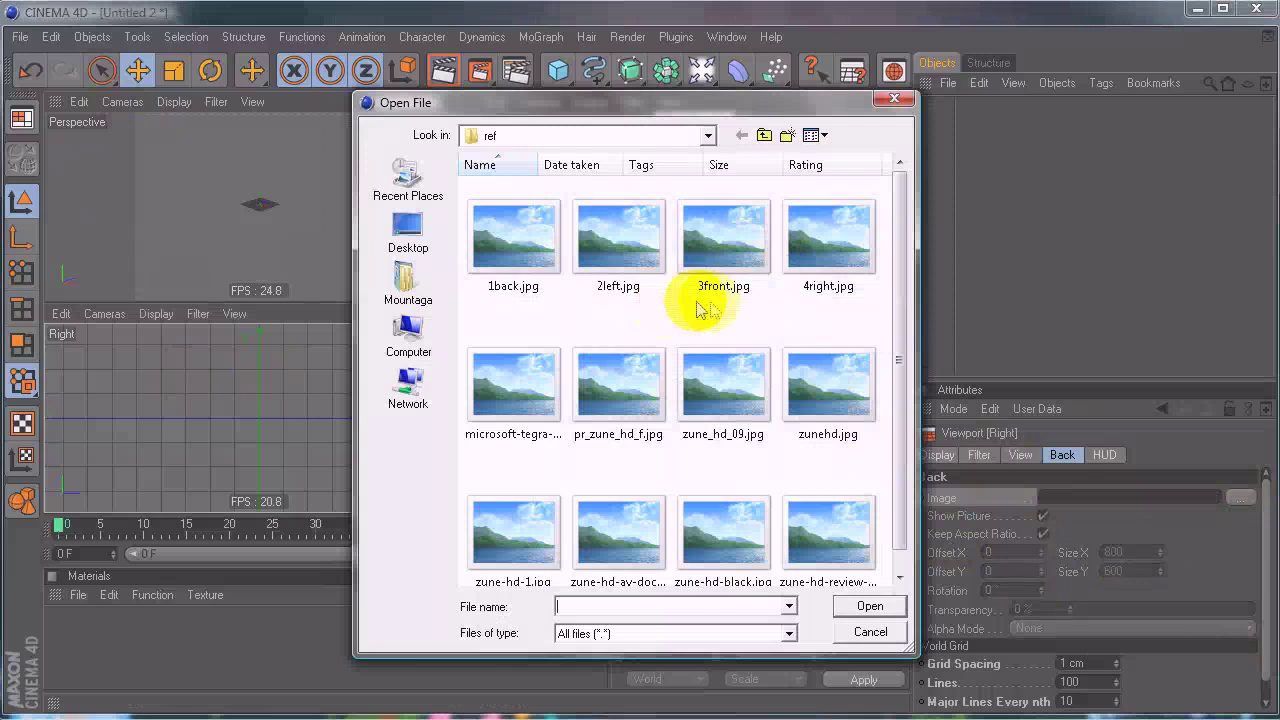
double_click(832, 245)
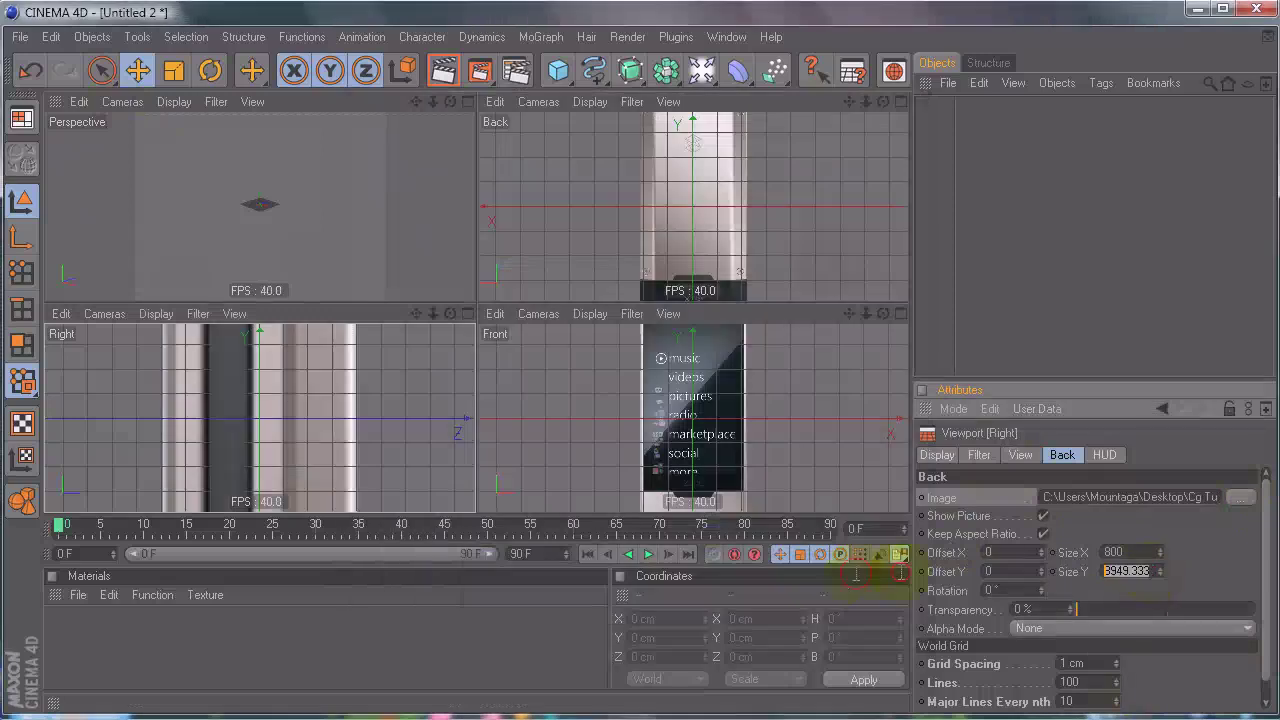
text(839)
key(Return)
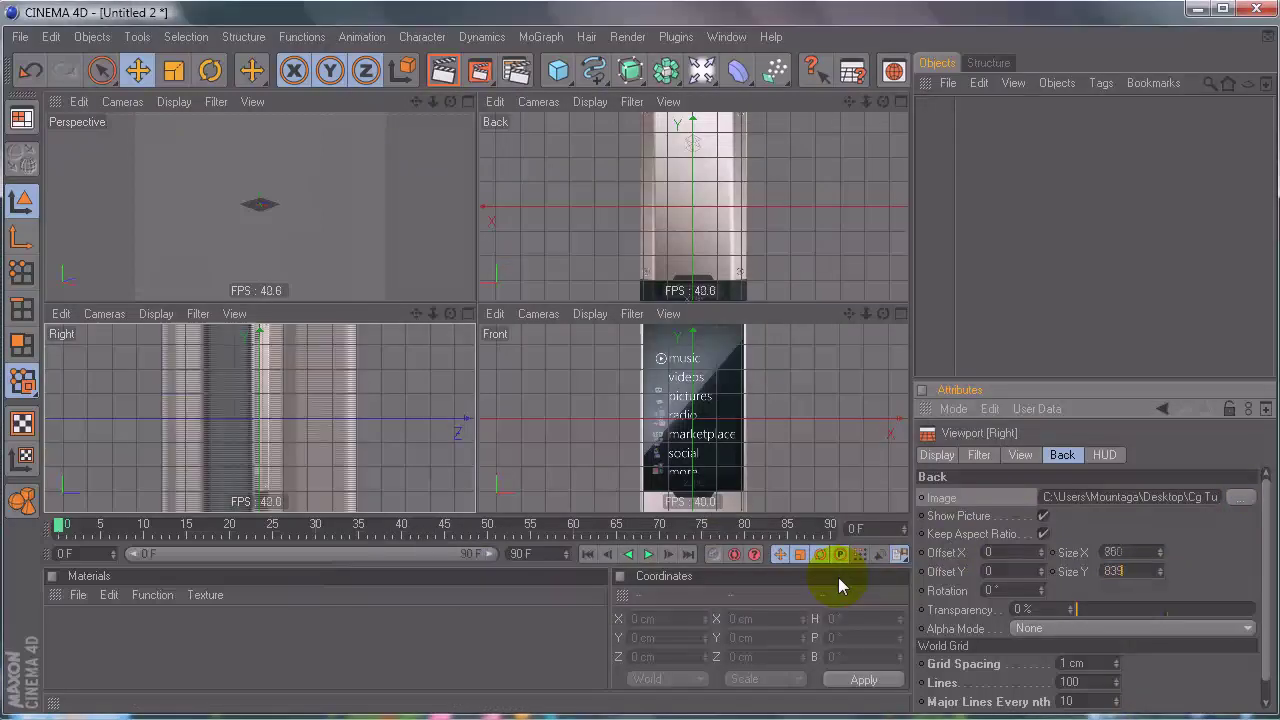
Step: Examine the device outline and corners of the reference image in the enlarged Front view
click(727, 409)
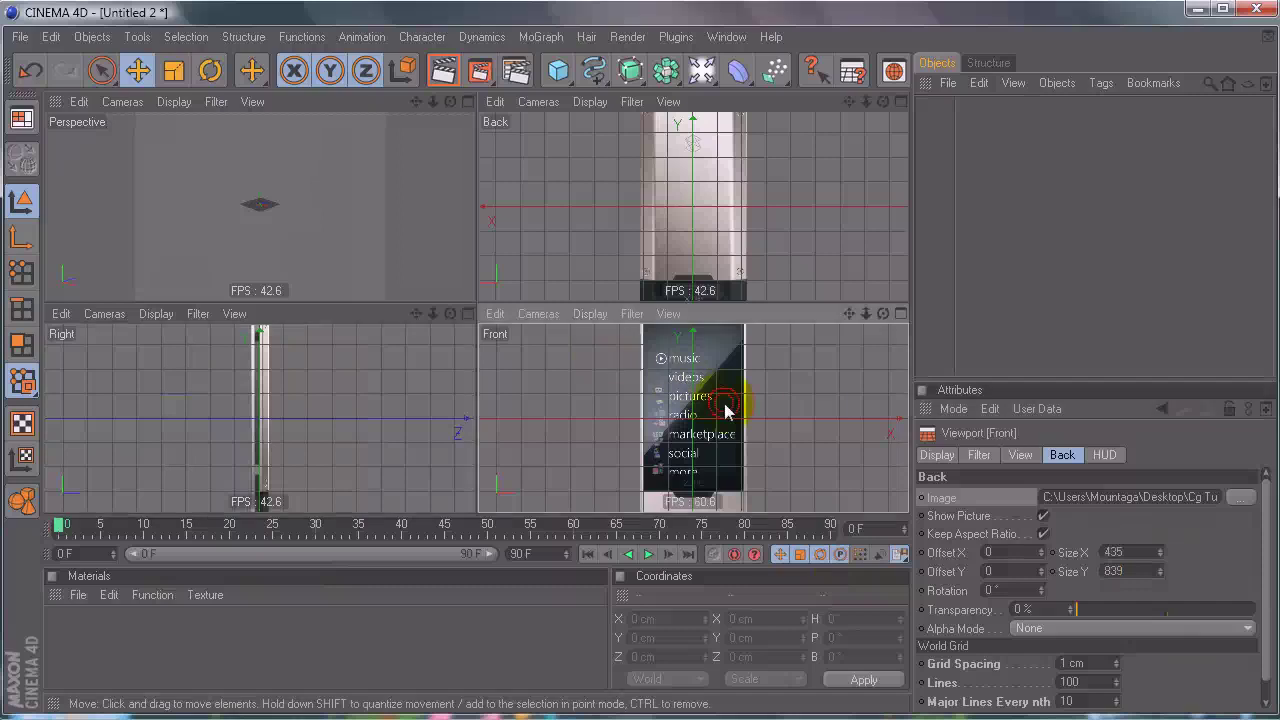
click(327, 443)
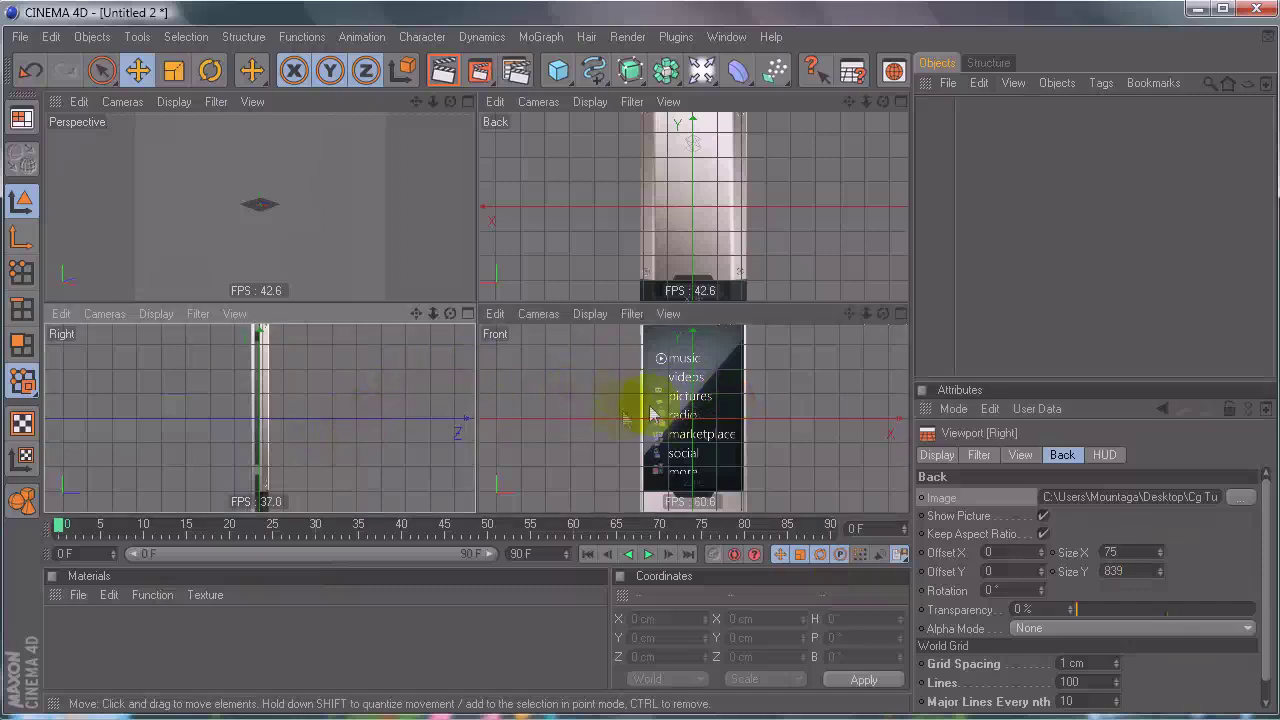
middle_click(656, 474)
alt+right_drag(500, 383, 660, 367)
alt+middle_drag(504, 495, 520, 388)
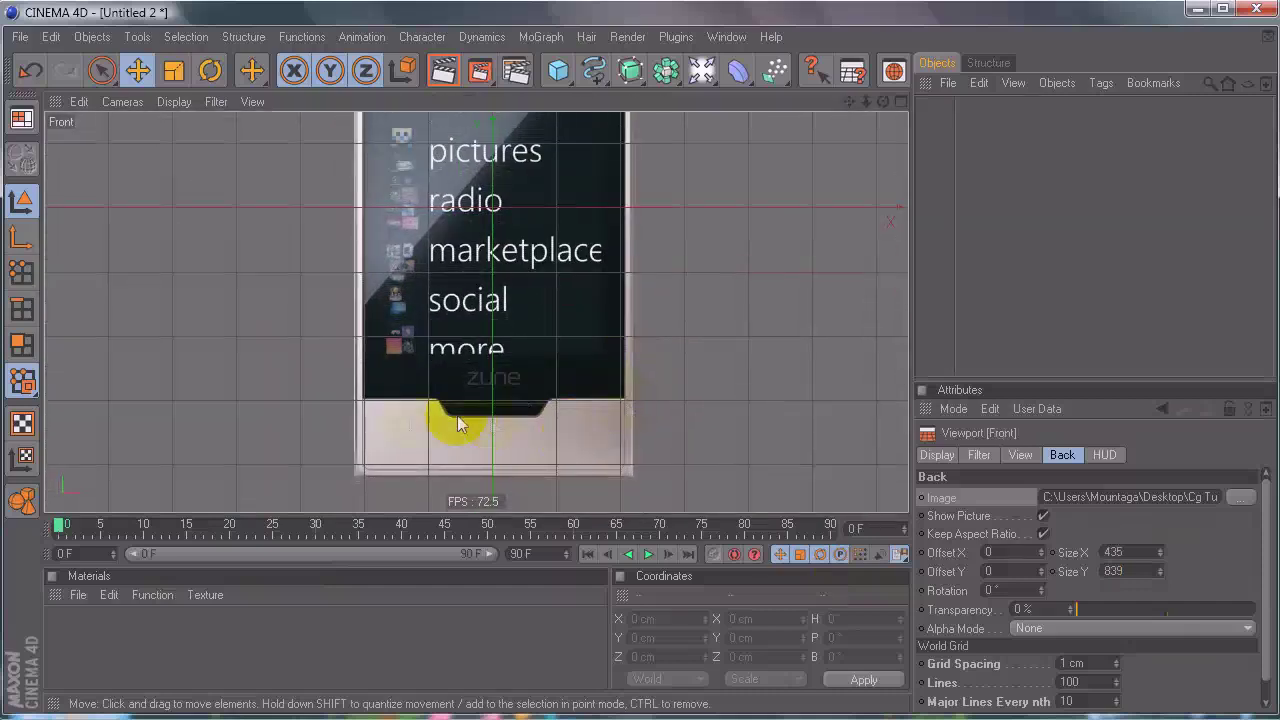
alt+middle_drag(366, 291, 388, 386)
alt+middle_drag(654, 384, 661, 483)
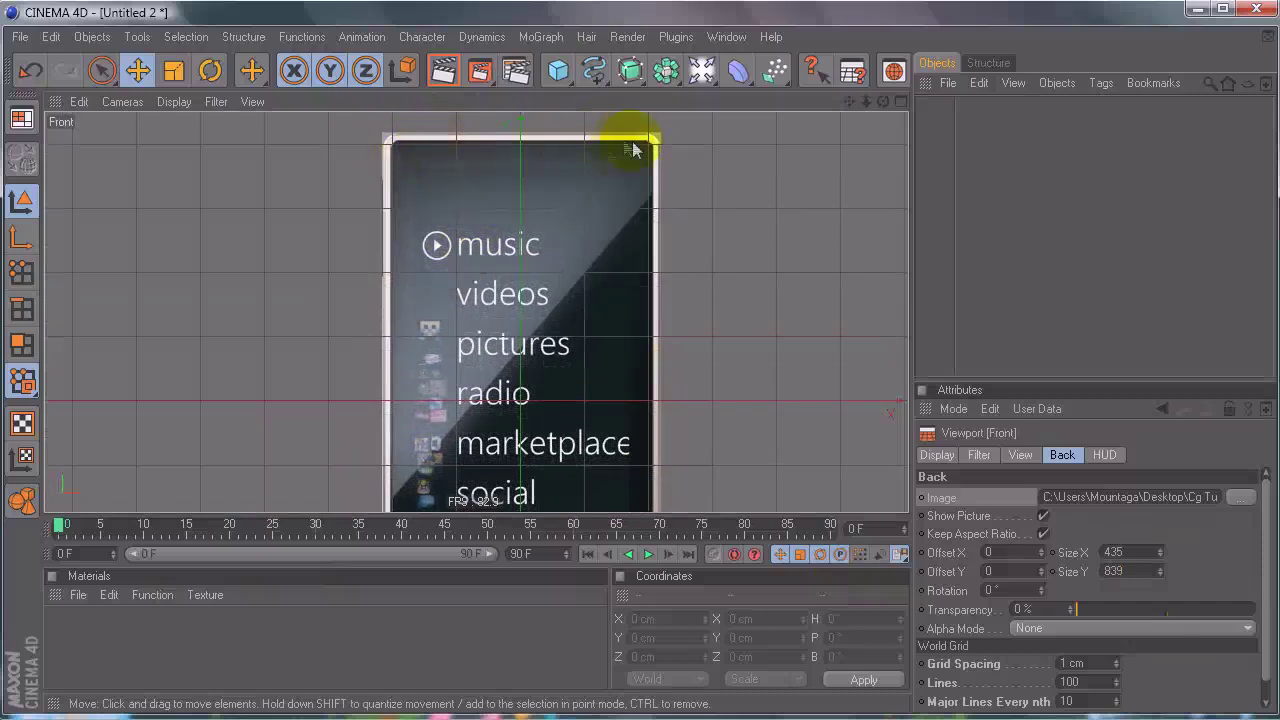
alt+middle_drag(674, 291, 645, 378)
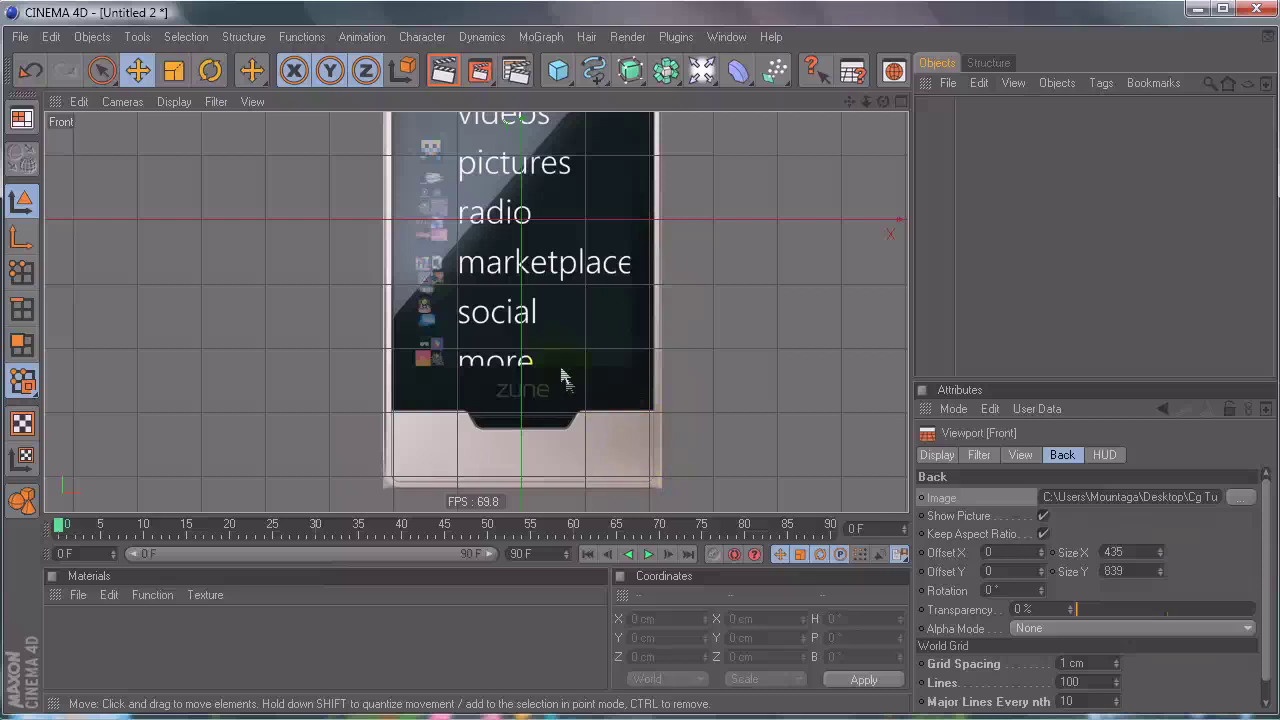
alt+middle_drag(585, 247, 663, 371)
alt+right_drag(663, 371, 769, 272)
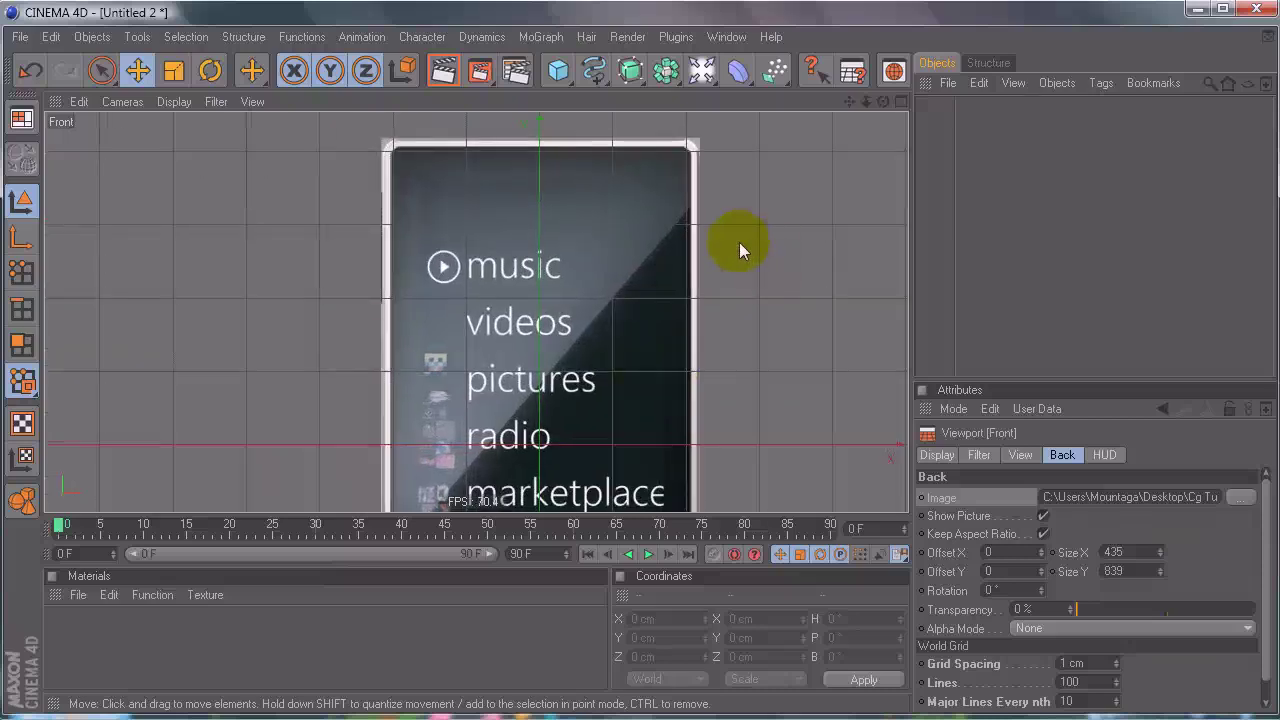
Step: Add a Rectangle spline over the device in the Front view and select it with the Live Selection tool active
drag(636, 80, 728, 17)
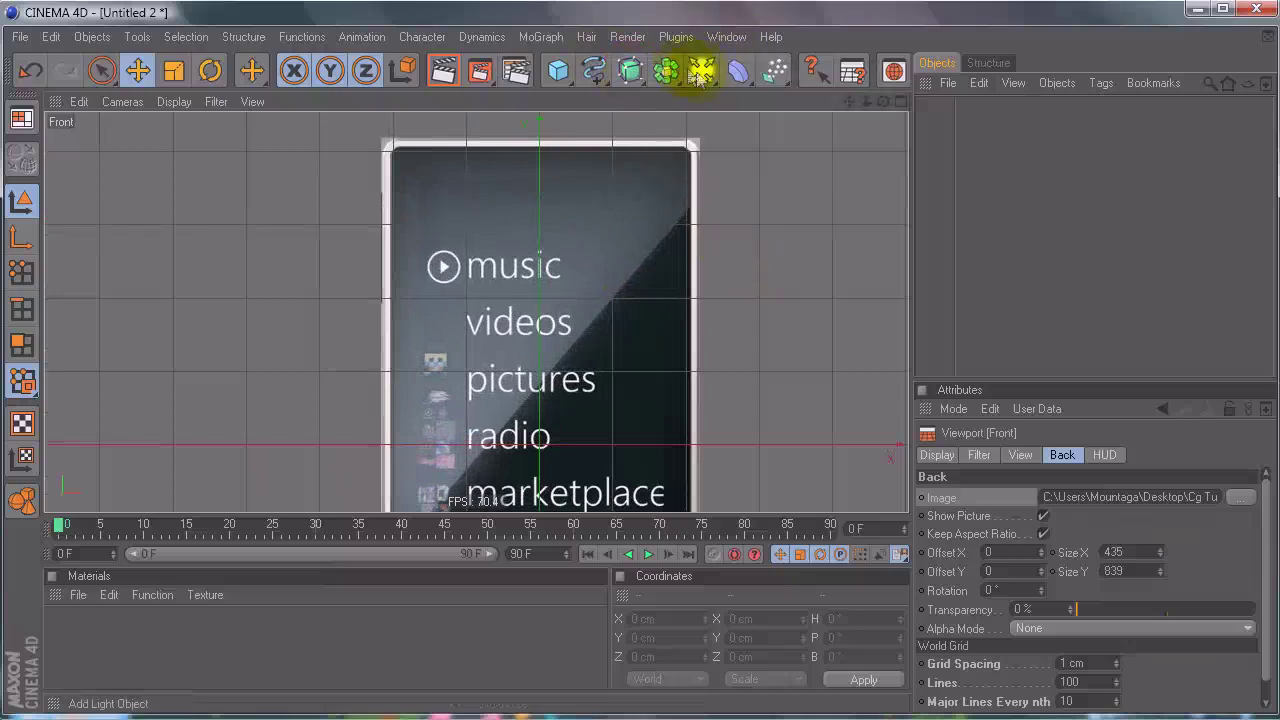
drag(588, 80, 872, 174)
alt+middle_drag(758, 308, 746, 128)
click(30, 196)
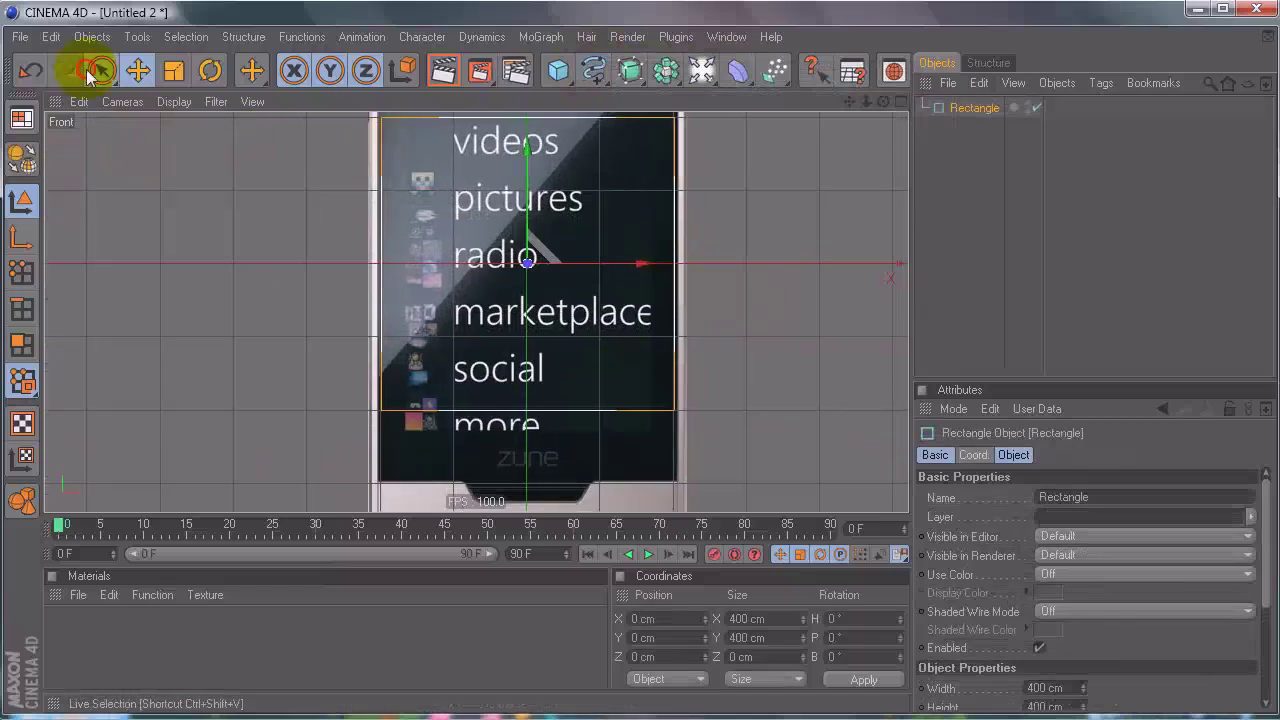
click(100, 68)
click(962, 105)
Step: Set the rectangle's width to 431 cm and its height to 827 cm to match the device outline
click(1013, 455)
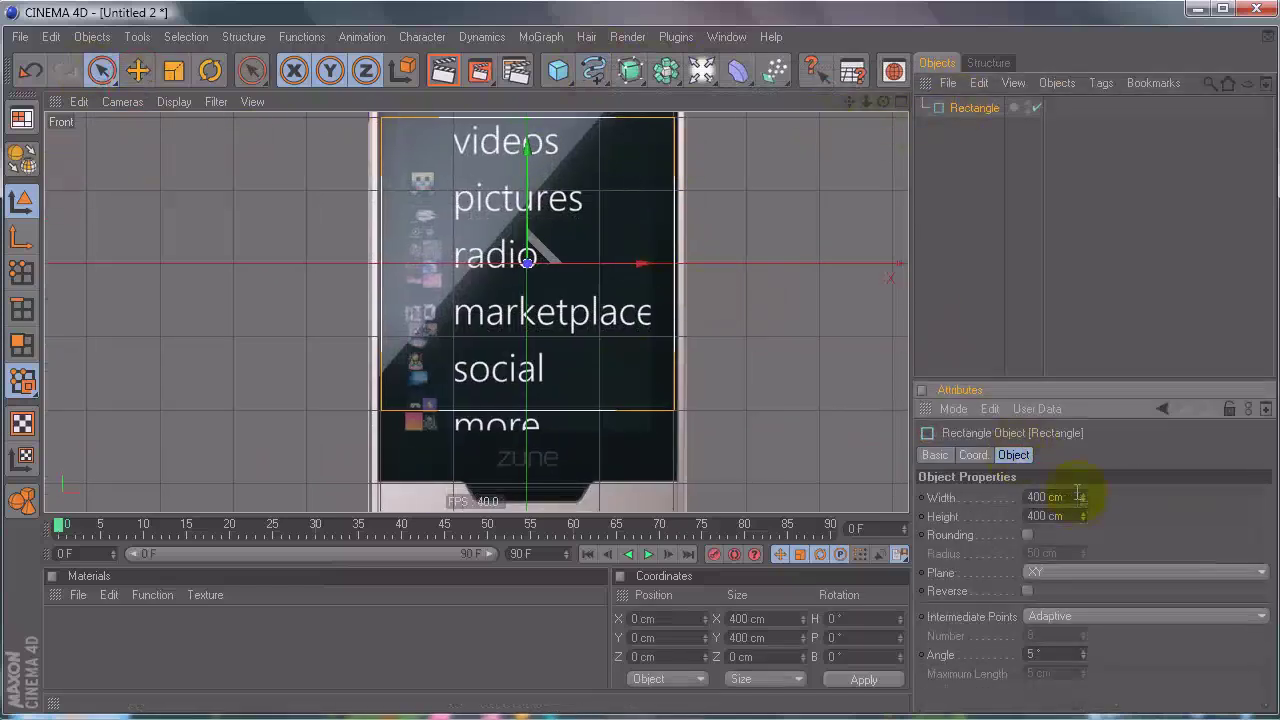
drag(1084, 500, 1084, 490)
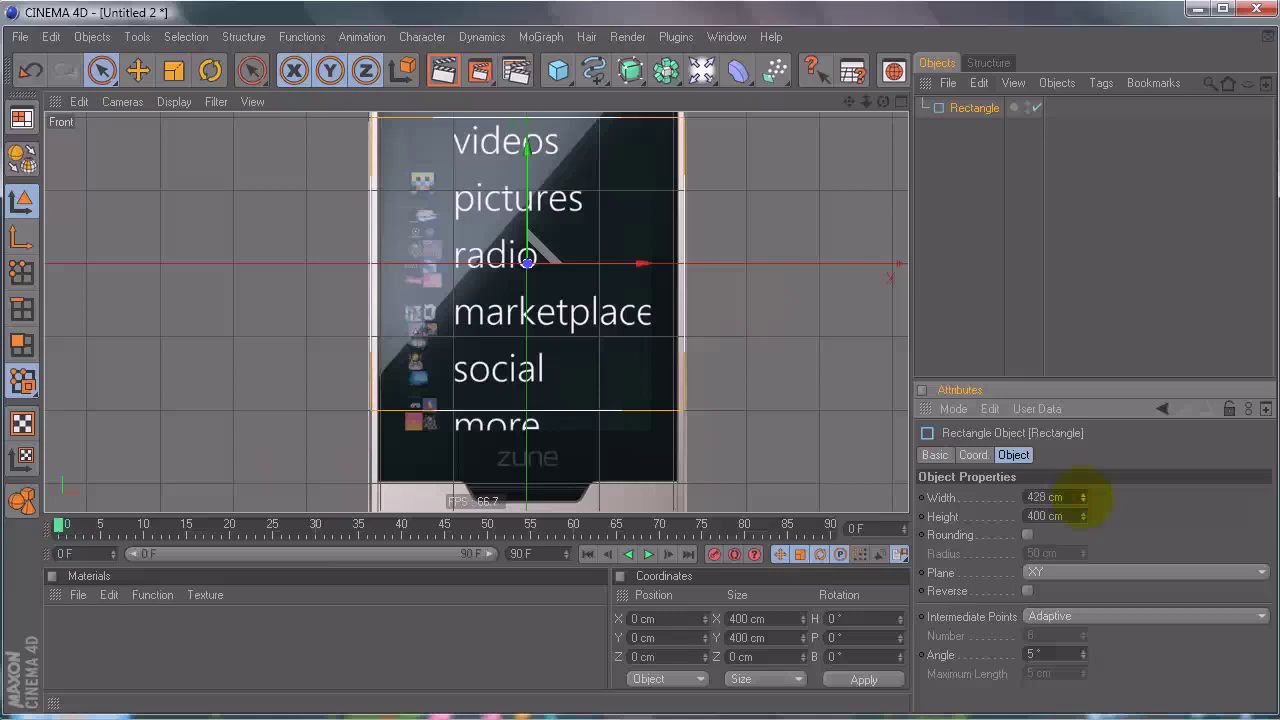
scroll(840, 320, up, 3)
alt+middle_drag(840, 320, 870, 273)
scroll(637, 371, up, 3)
alt+right_drag(632, 371, 316, 366)
drag(1082, 515, 1070, 402)
drag(1082, 515, 1082, 510)
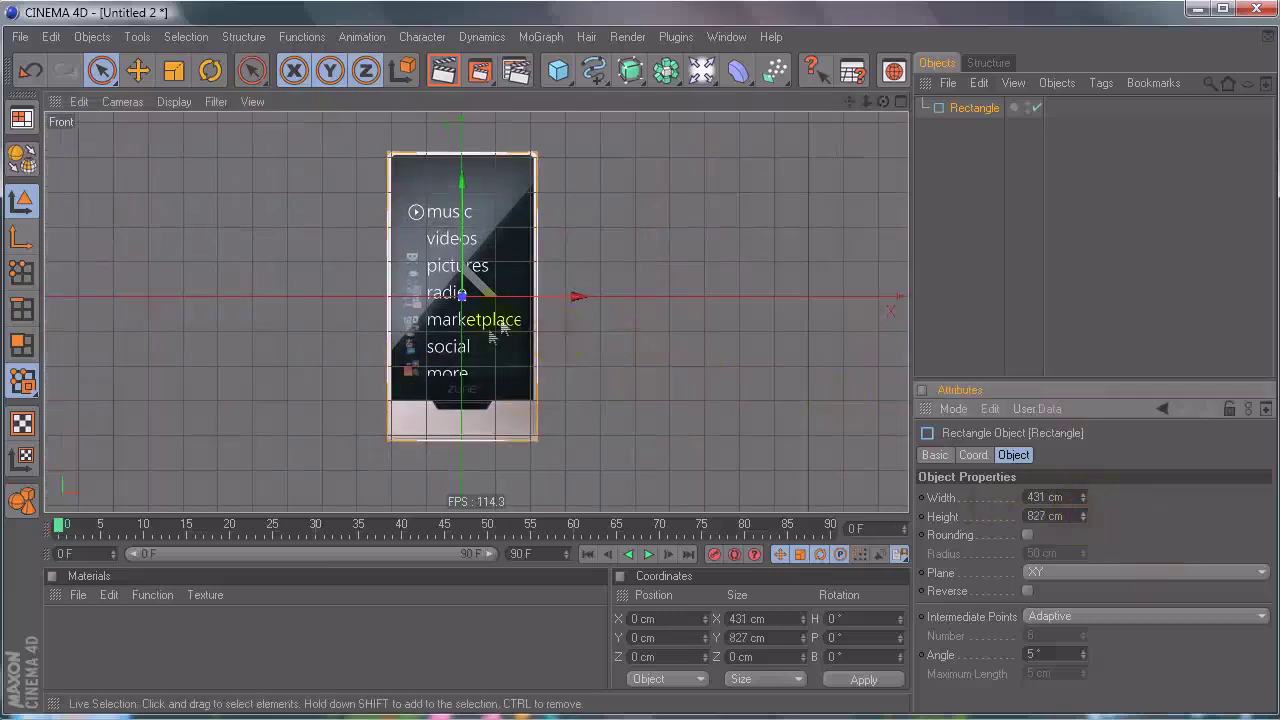
Step: Refine the rectangle's height to 838 cm so it reaches the device's bottom and top edges
scroll(480, 329, up, 8)
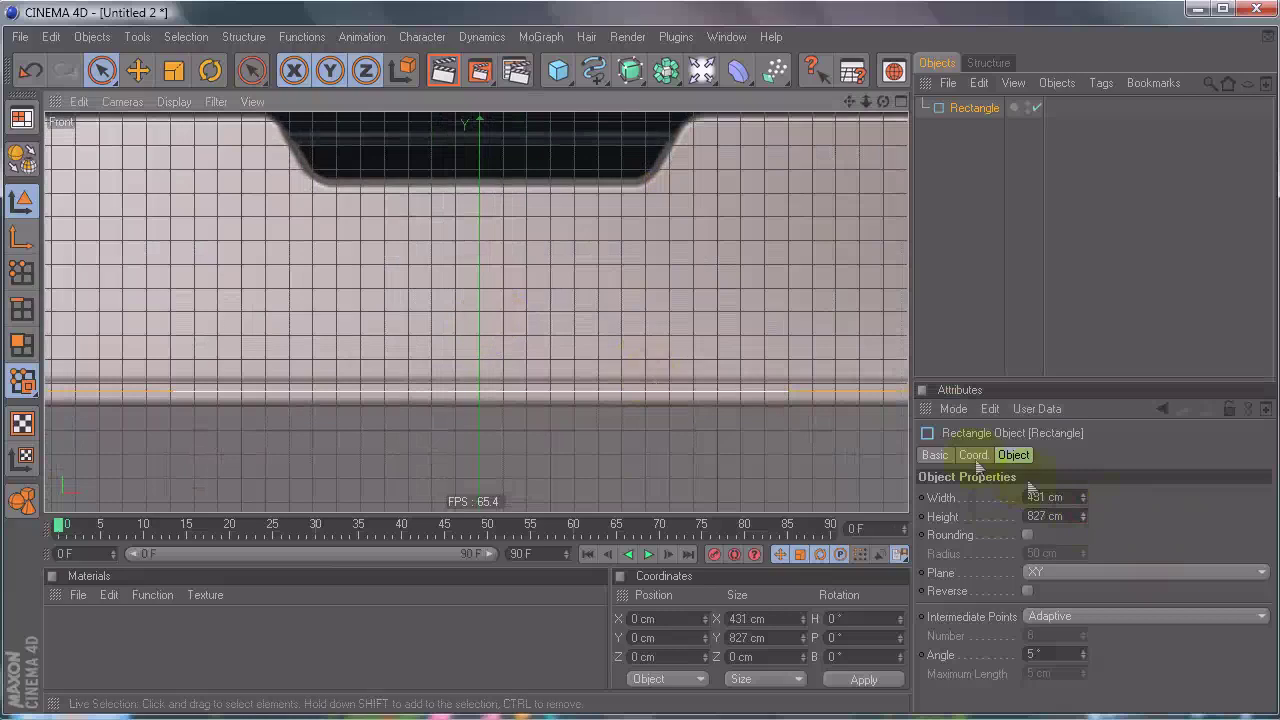
click(253, 71)
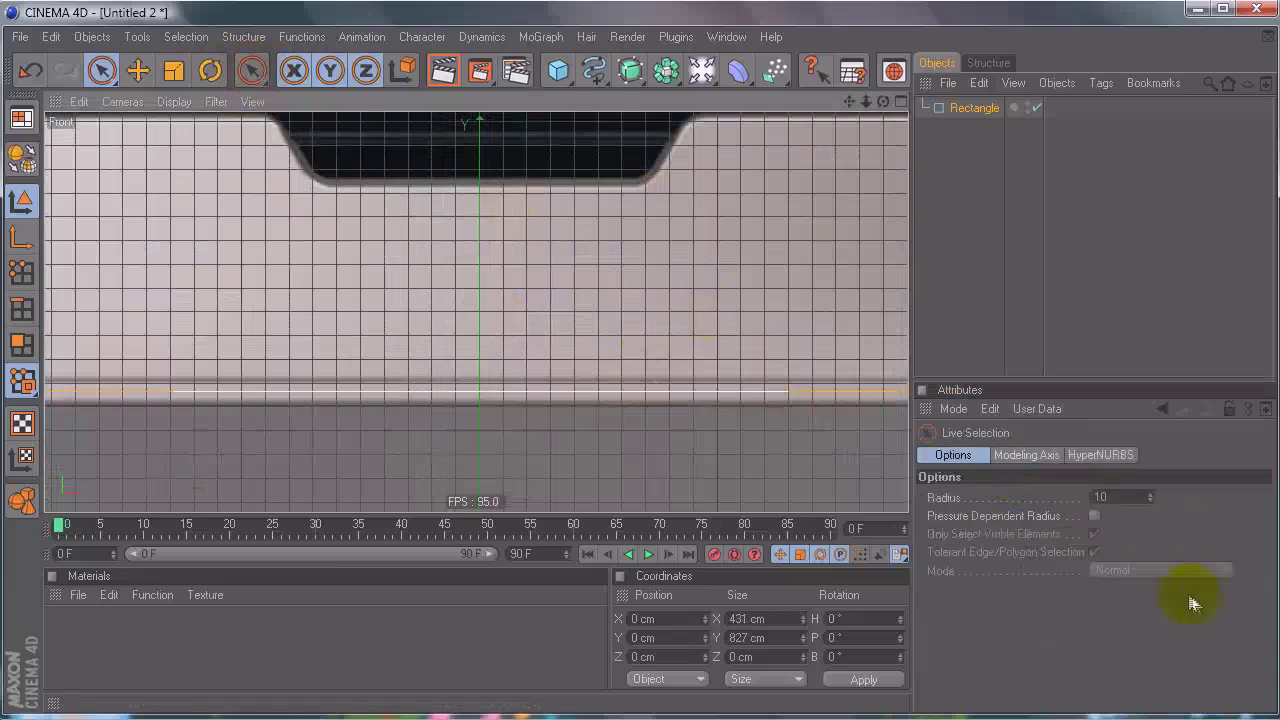
click(975, 110)
drag(1083, 516, 1084, 506)
mouse_move(632, 396)
alt+right_down()
mouse_move(648, 371)
mouse_move(634, 397)
alt+right_up()
mouse_move(634, 397)
alt+middle_down()
mouse_move(637, 371)
mouse_move(646, 383)
mouse_move(632, 378)
alt+middle_up()
scroll(632, 378, down, 3)
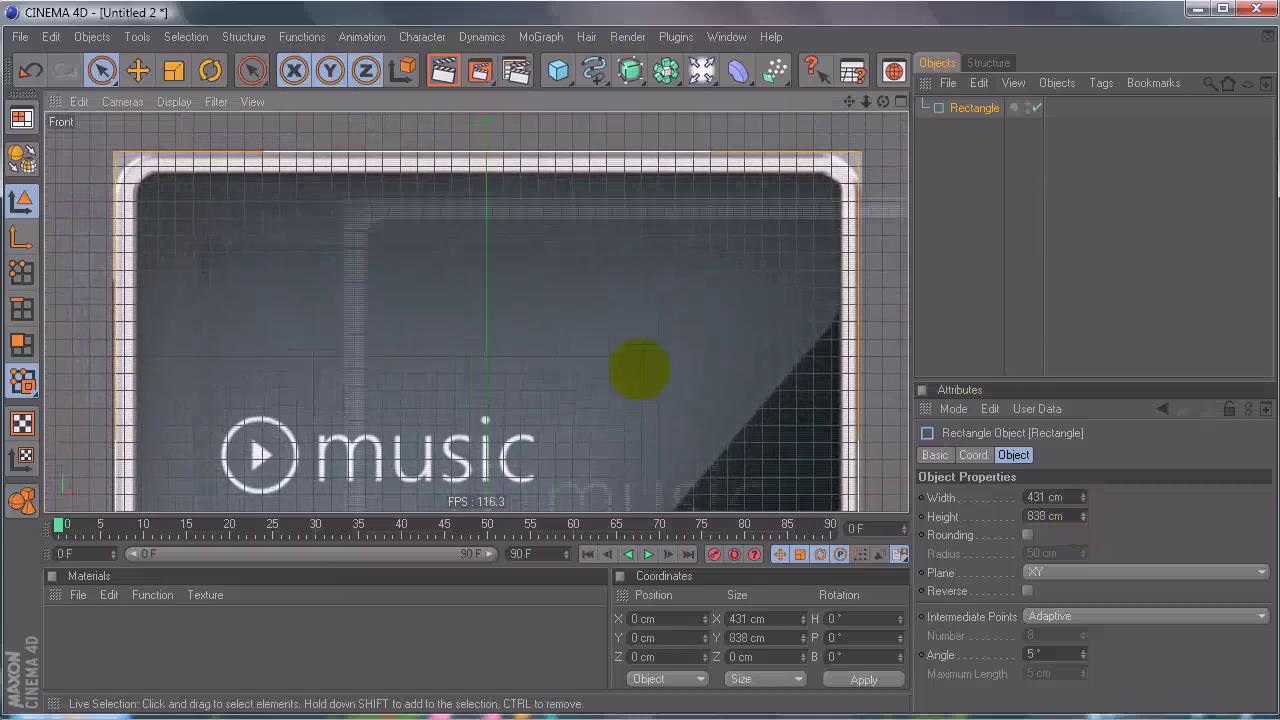
Step: Make the rectangle an editable spline and switch to point editing in the Front view
scroll(620, 375, up, 5)
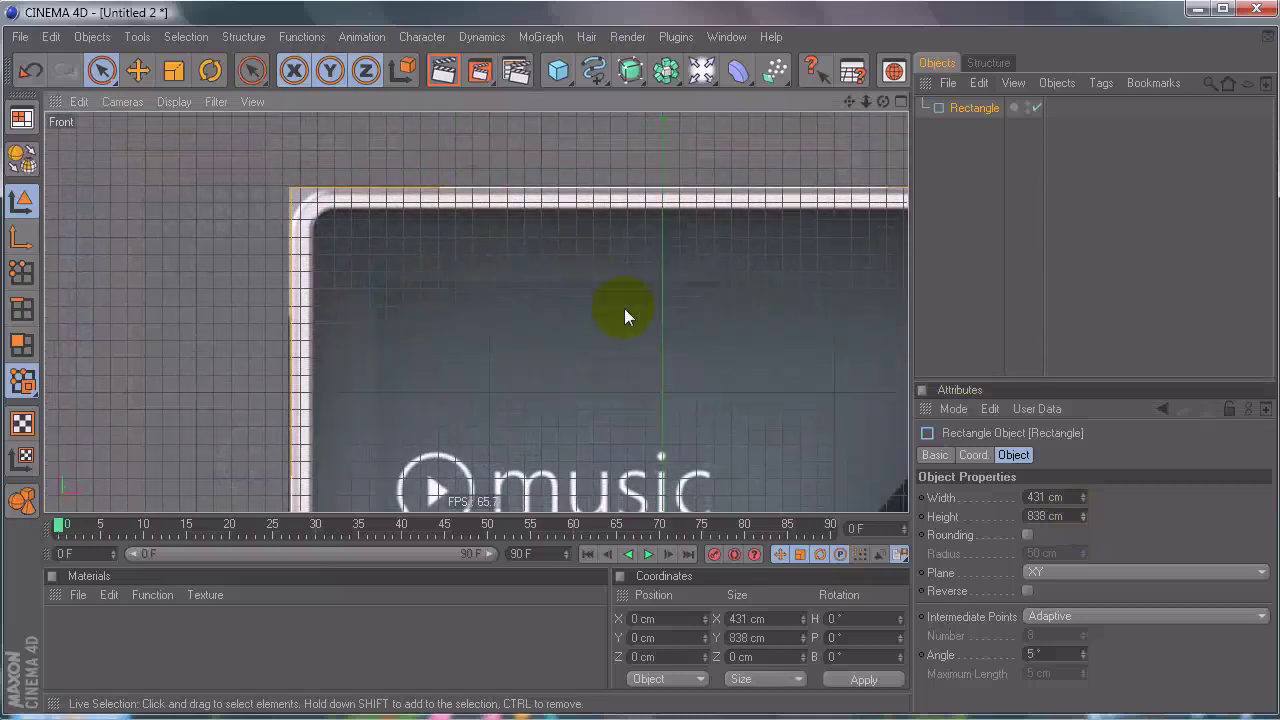
key(c)
right_click(693, 282)
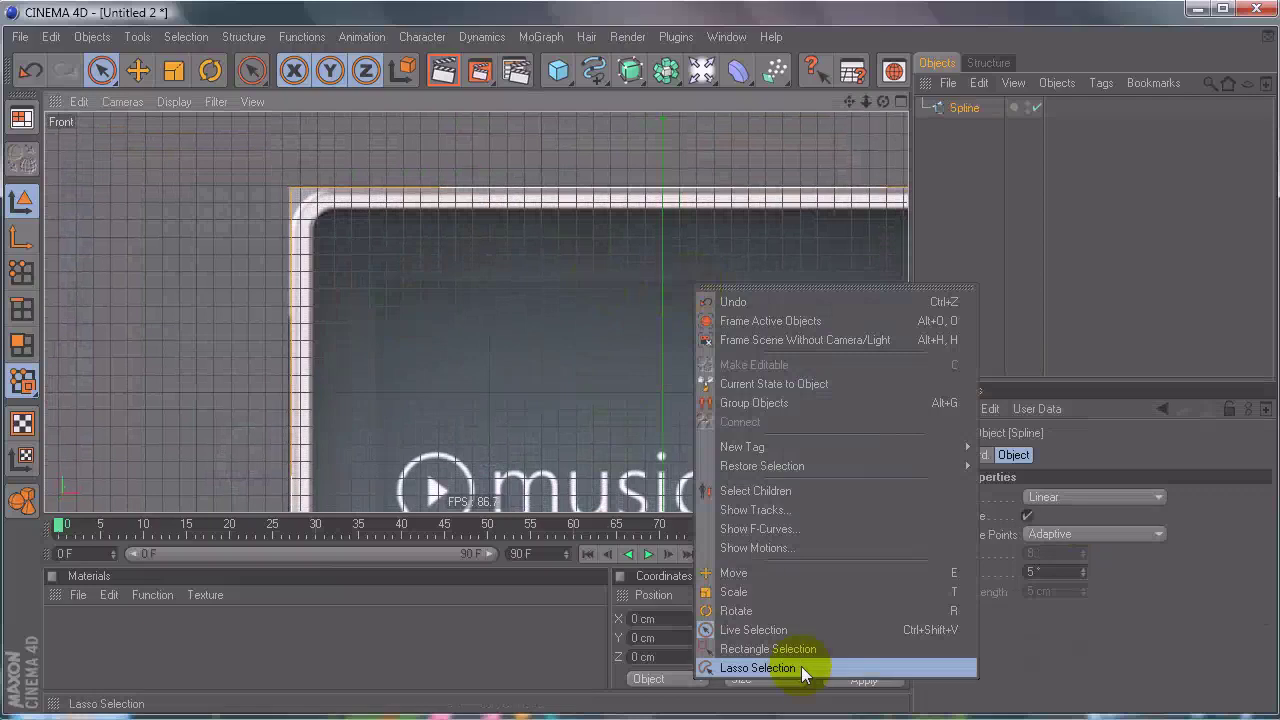
click(637, 8)
right_click(653, 270)
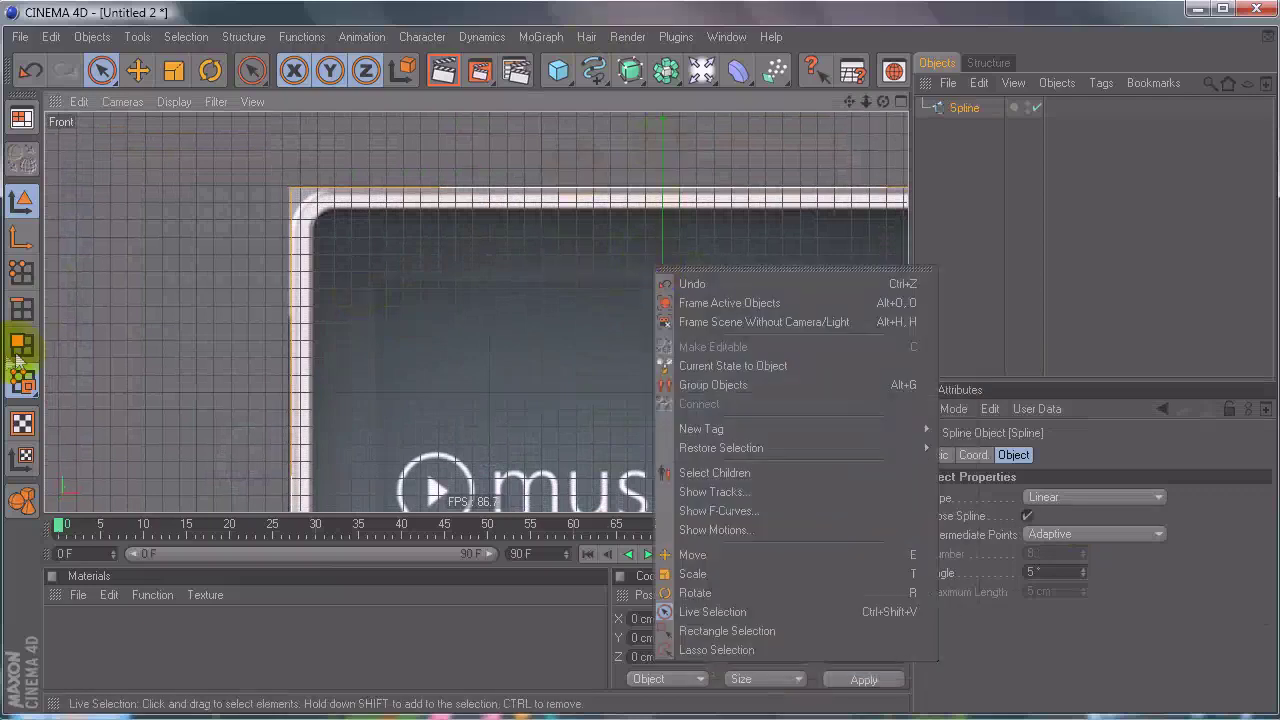
click(26, 272)
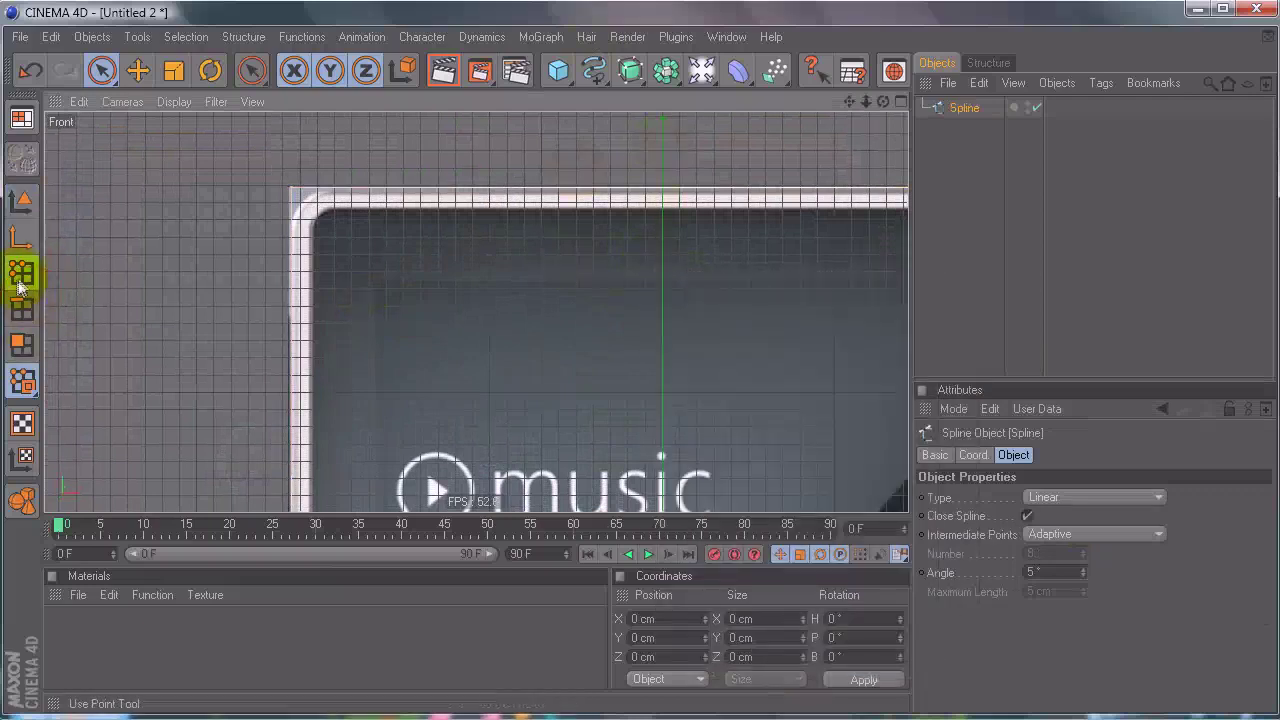
Step: Create an inner outline of the spline, about 409.5 by 816.5 cm, along the inner edge of the device's bezel
right_click(490, 322)
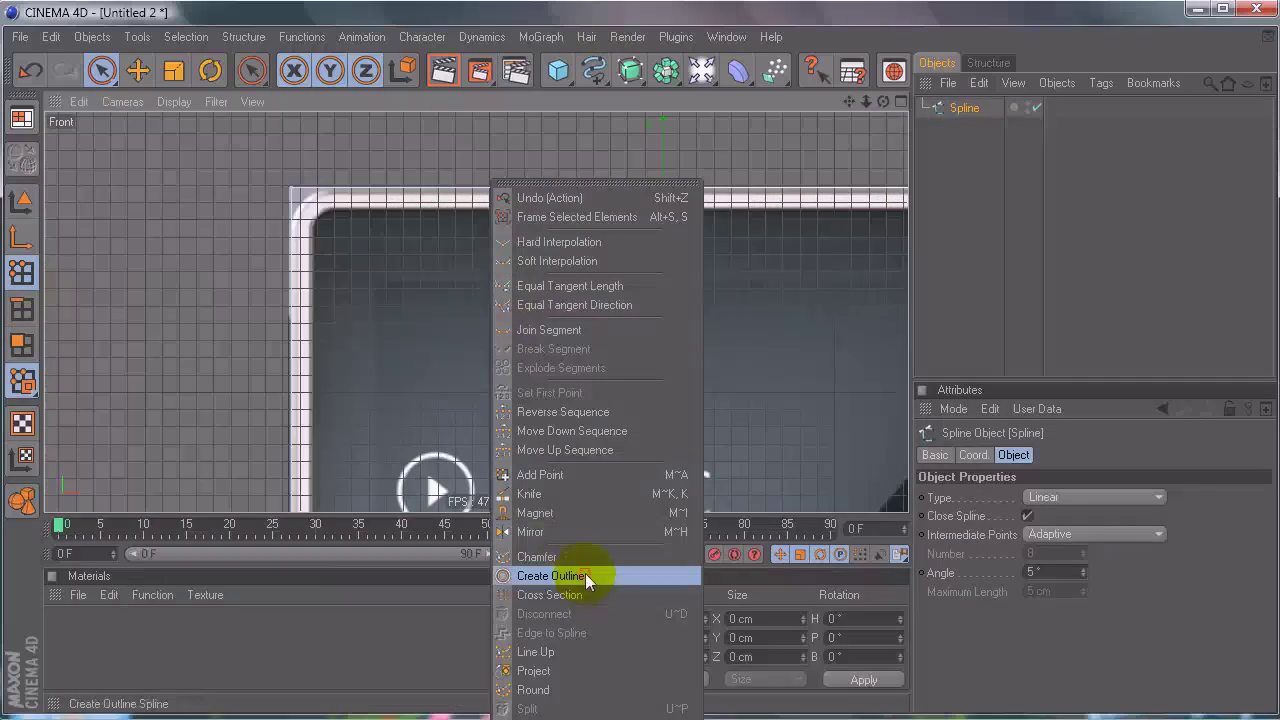
click(588, 577)
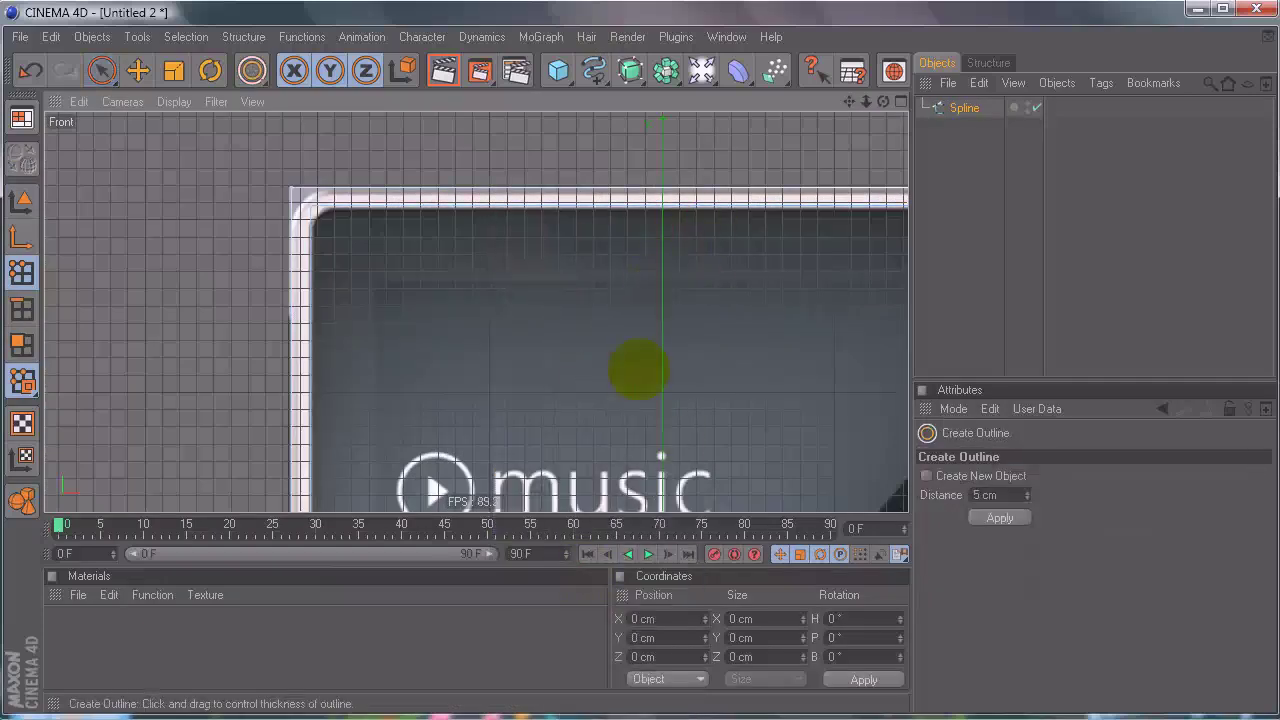
alt+middle_drag(832, 328, 640, 365)
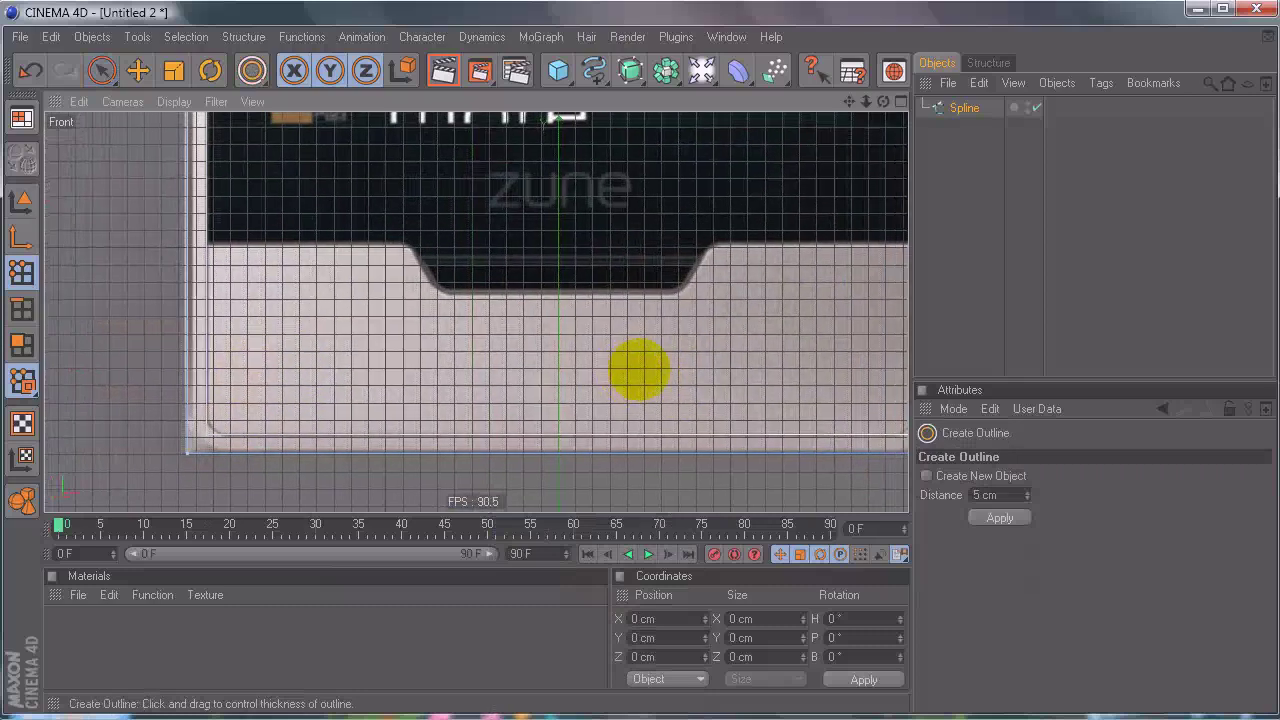
alt+right_drag(640, 370, 644, 370)
alt+middle_drag(415, 331, 353, 368)
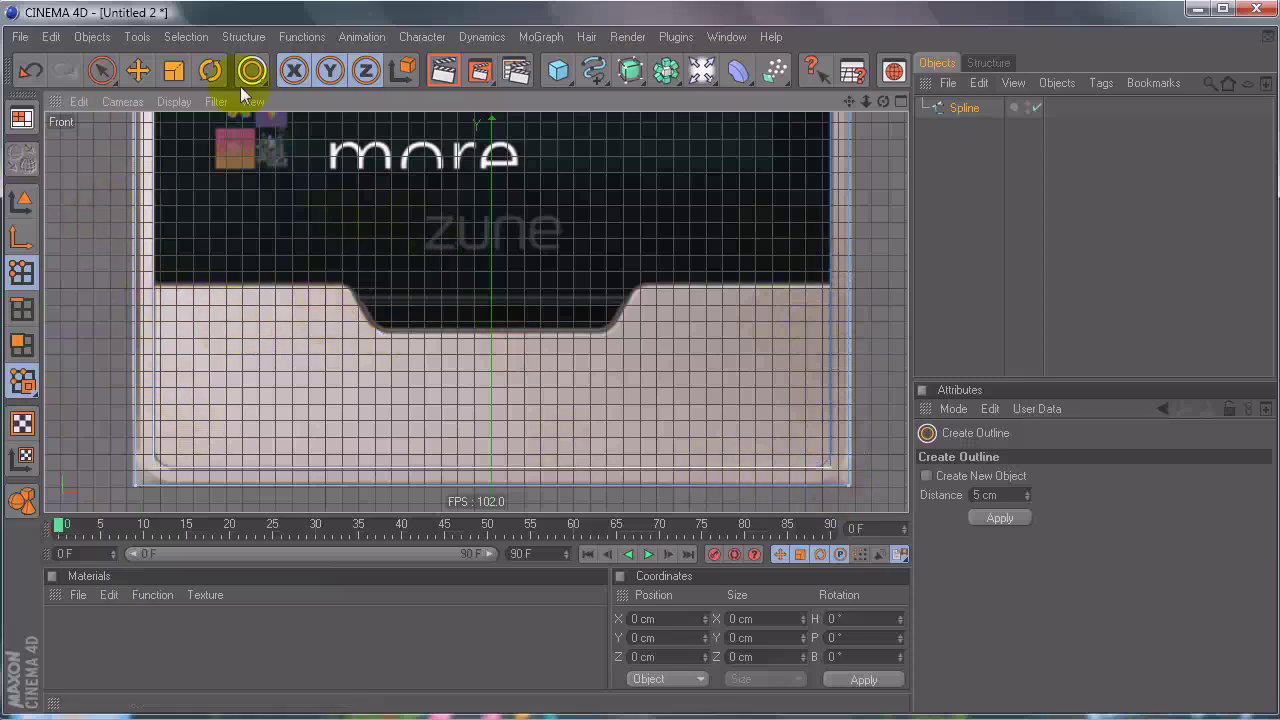
Step: Chamfer the four outer corner points of the spline with a radius of about 24.56 cm to follow the device's rounded corners
click(103, 72)
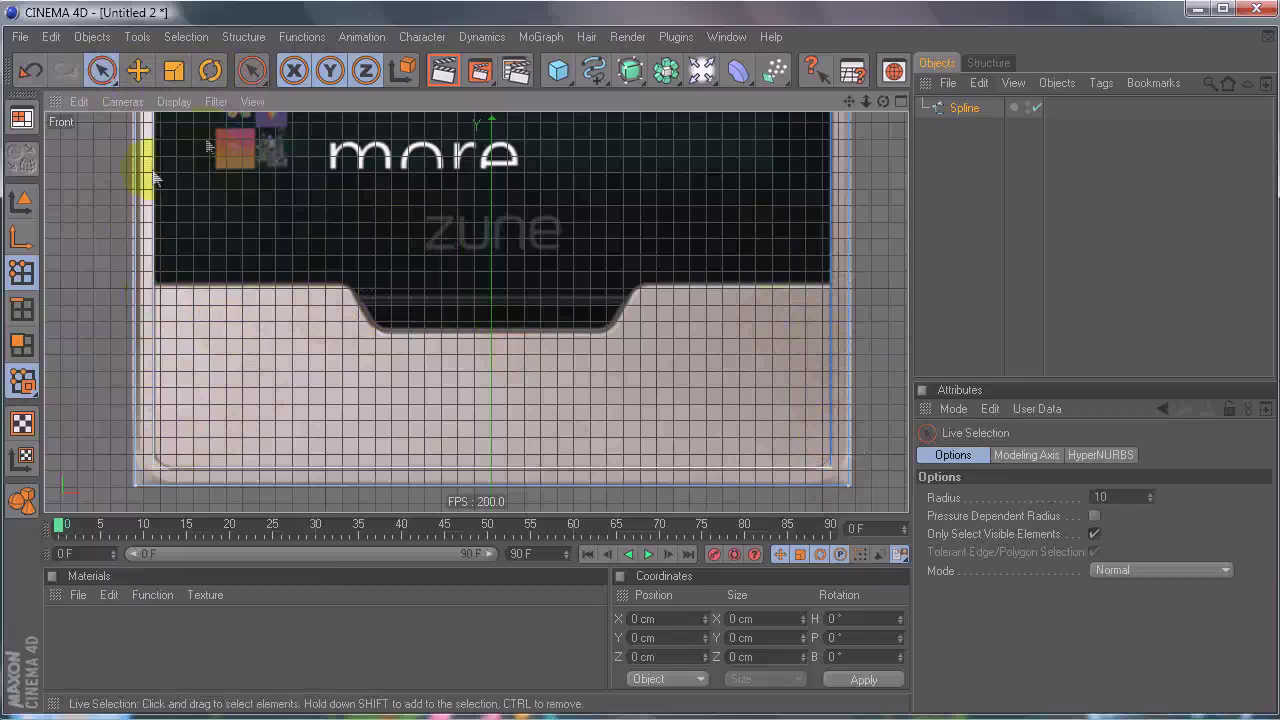
drag(852, 485, 853, 486)
alt+middle_drag(848, 255, 658, 392)
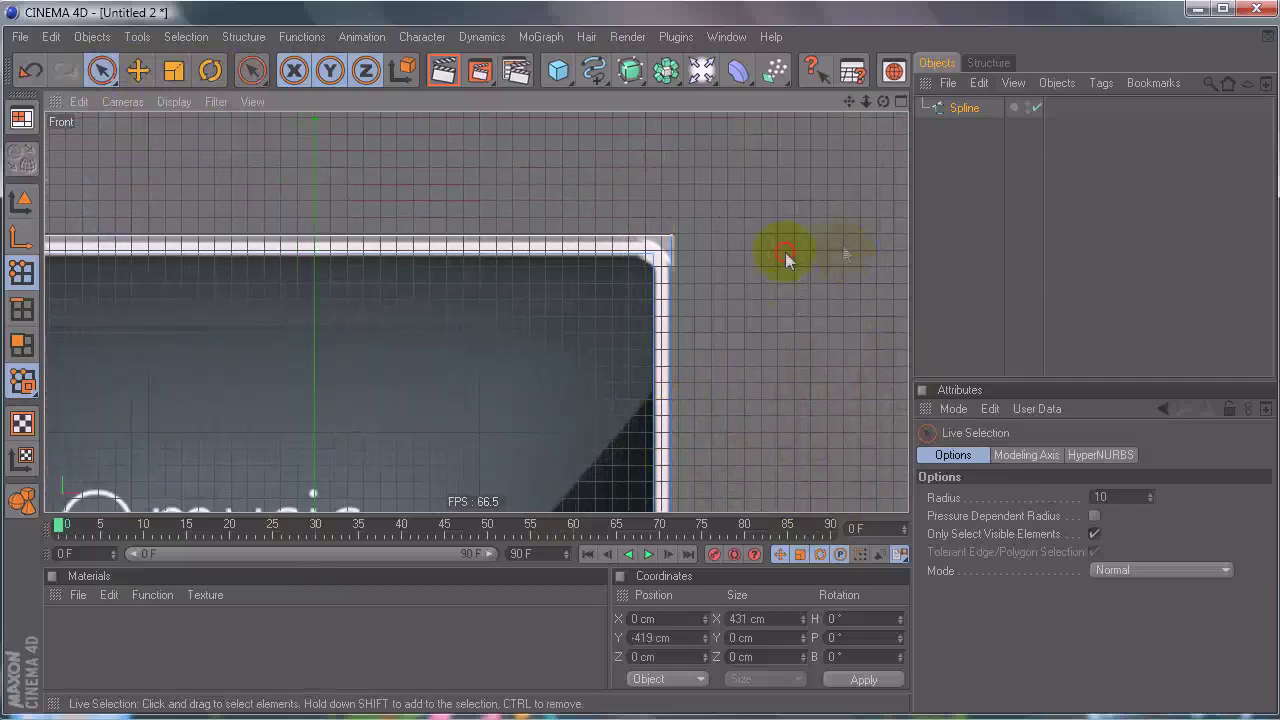
shift+click(665, 229)
alt+middle_drag(329, 348, 756, 365)
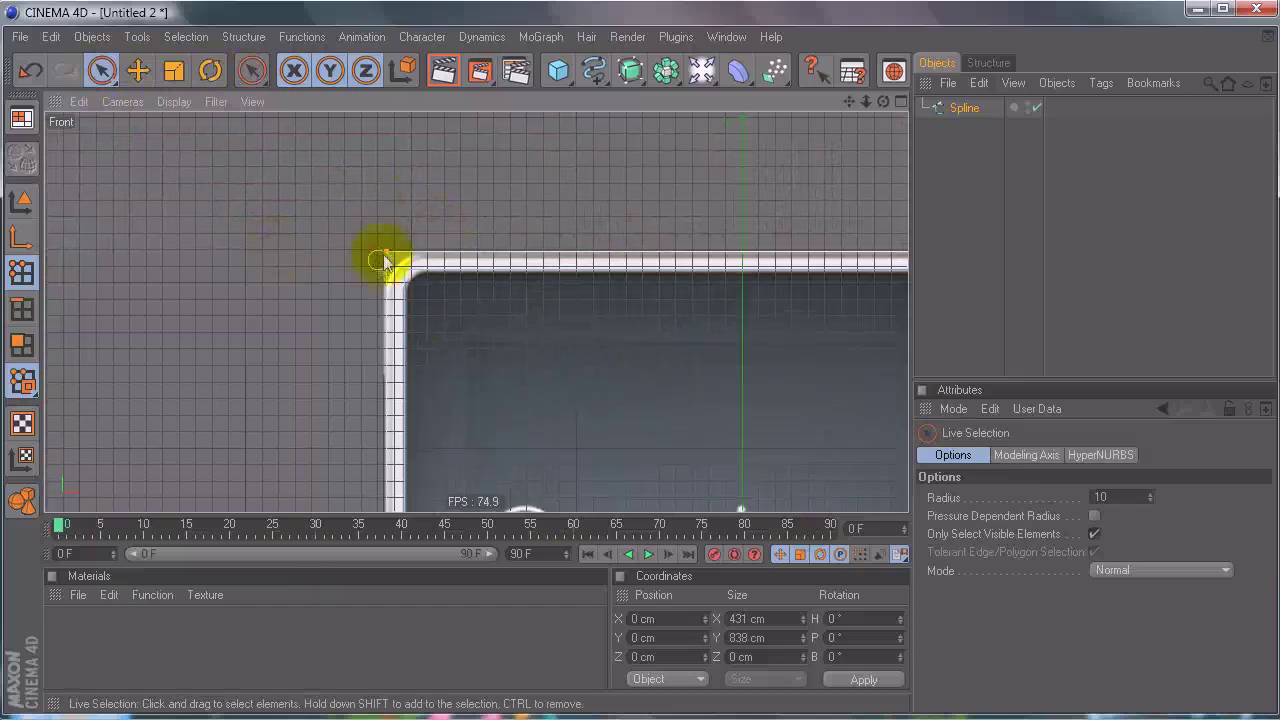
alt+right_drag(333, 332, 650, 371)
alt+middle_drag(315, 334, 638, 366)
alt+right_drag(315, 334, 640, 371)
right_click(563, 424)
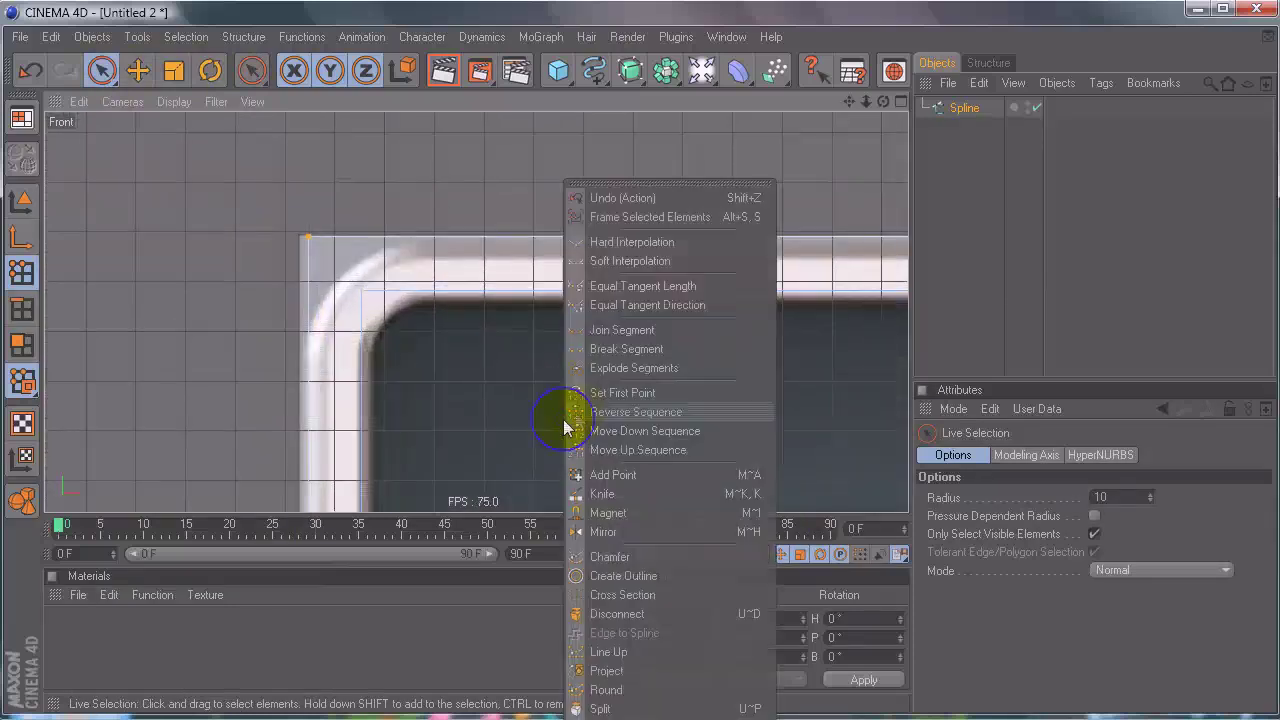
click(598, 556)
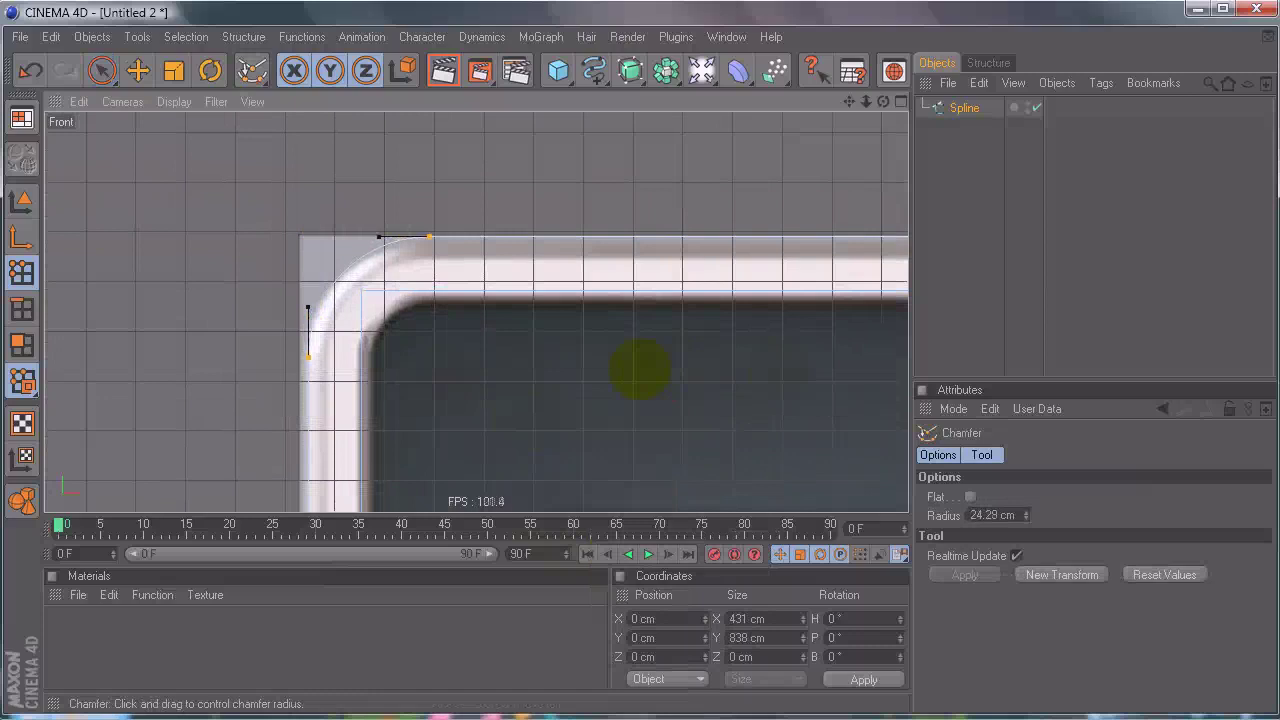
alt+right_drag(475, 330, 640, 371)
alt+middle_drag(640, 371, 806, 369)
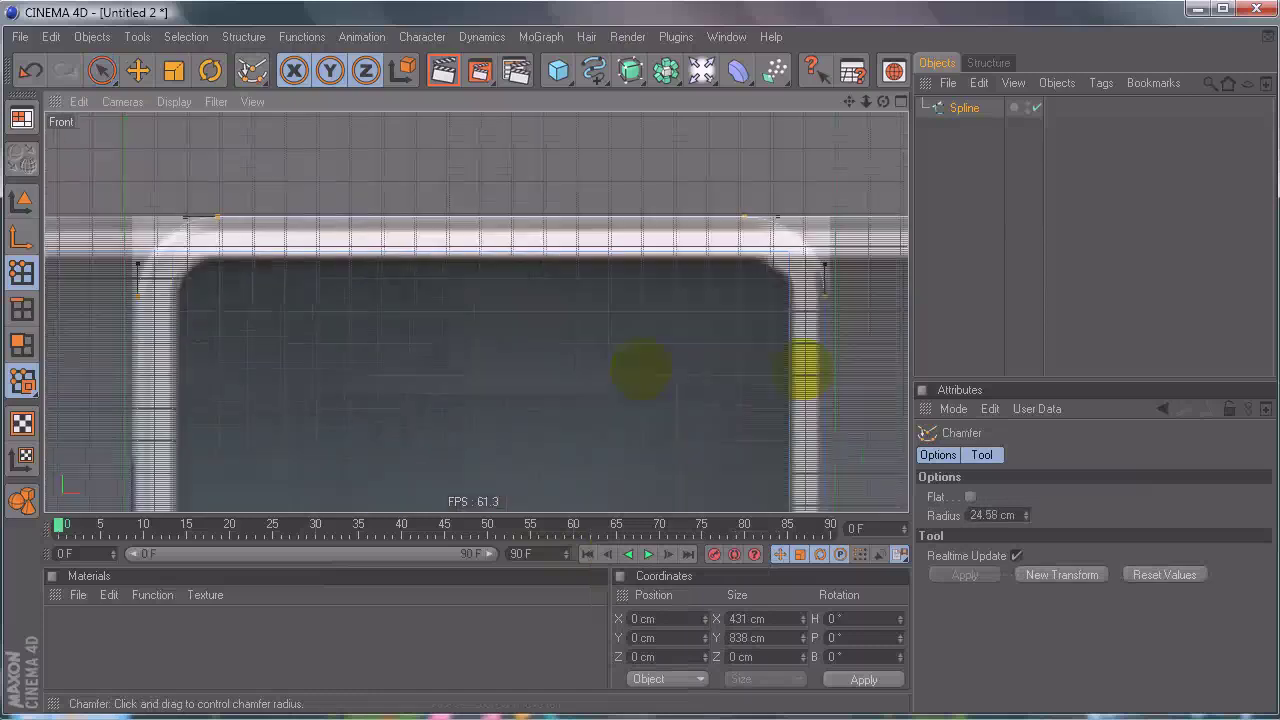
Step: Chamfer the four corner points of the inner outline with a radius of about 11.56 cm
scroll(640, 370, up, 3)
click(101, 70)
click(234, 235)
alt+middle_drag(815, 342, 558, 366)
alt+middle_drag(894, 334, 648, 334)
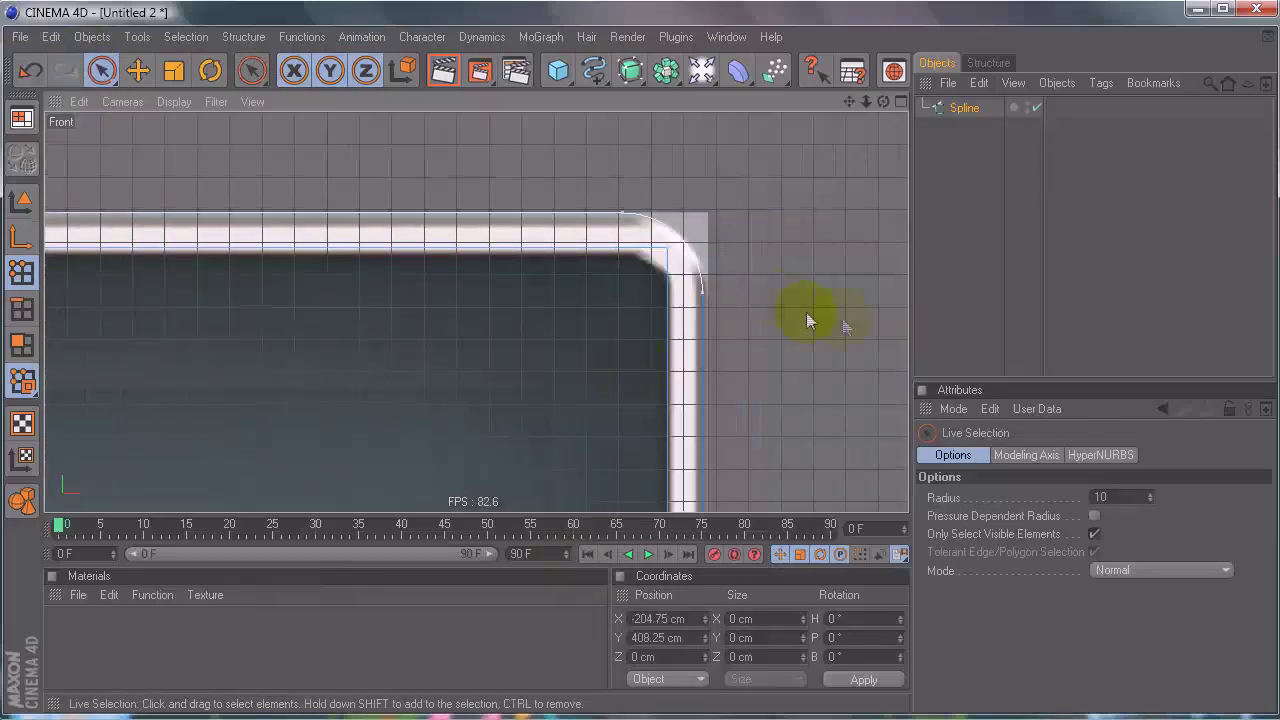
shift+click(667, 251)
alt+middle_drag(643, 378, 690, 372)
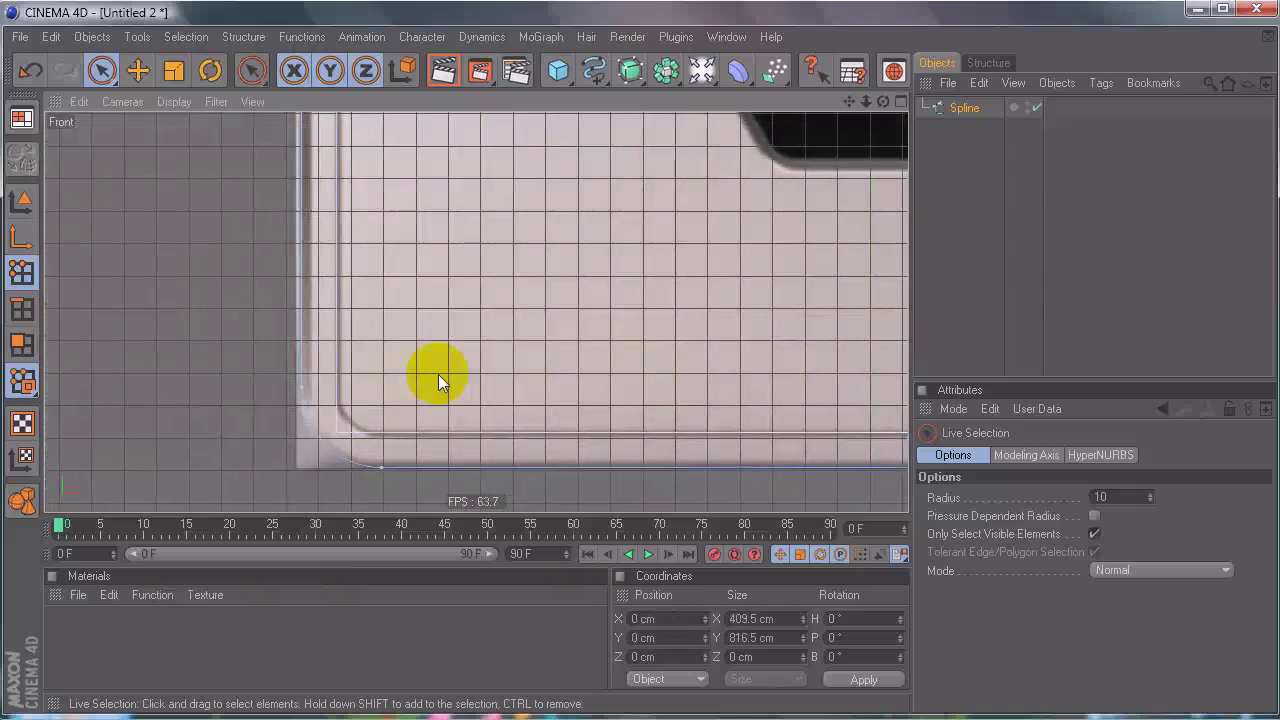
shift+click(331, 432)
right_click(389, 402)
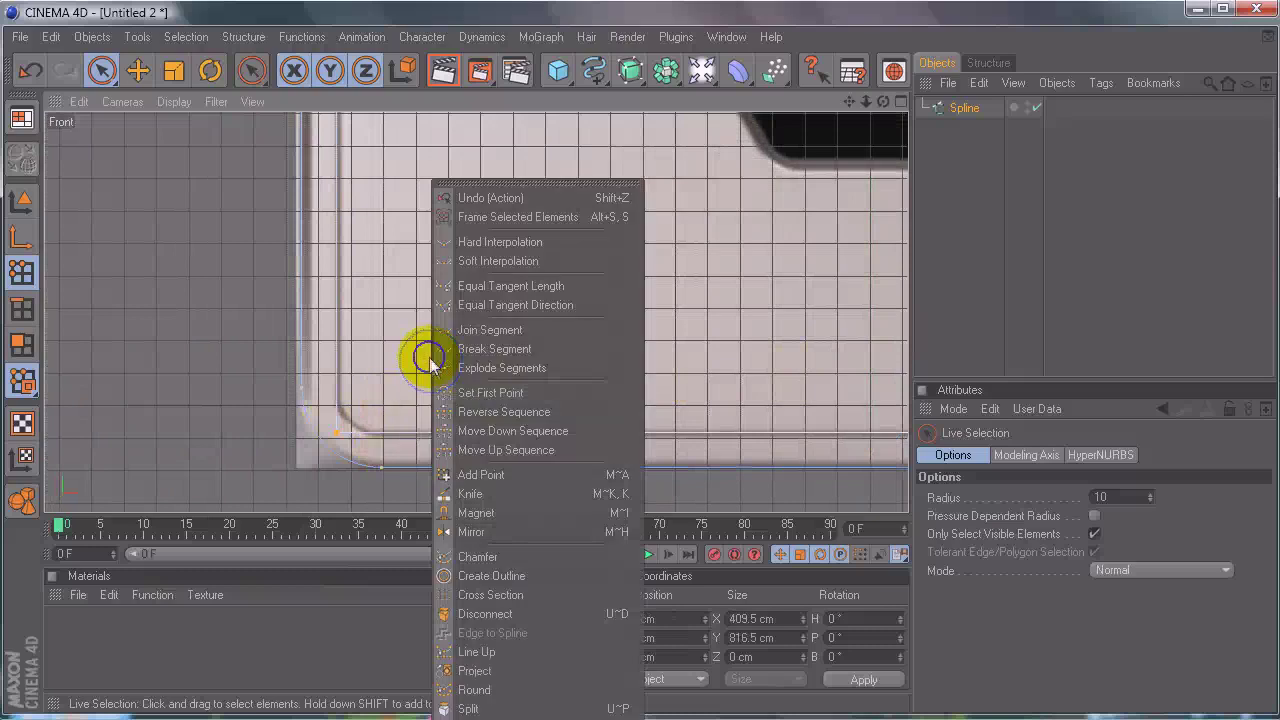
click(489, 577)
right_click(458, 365)
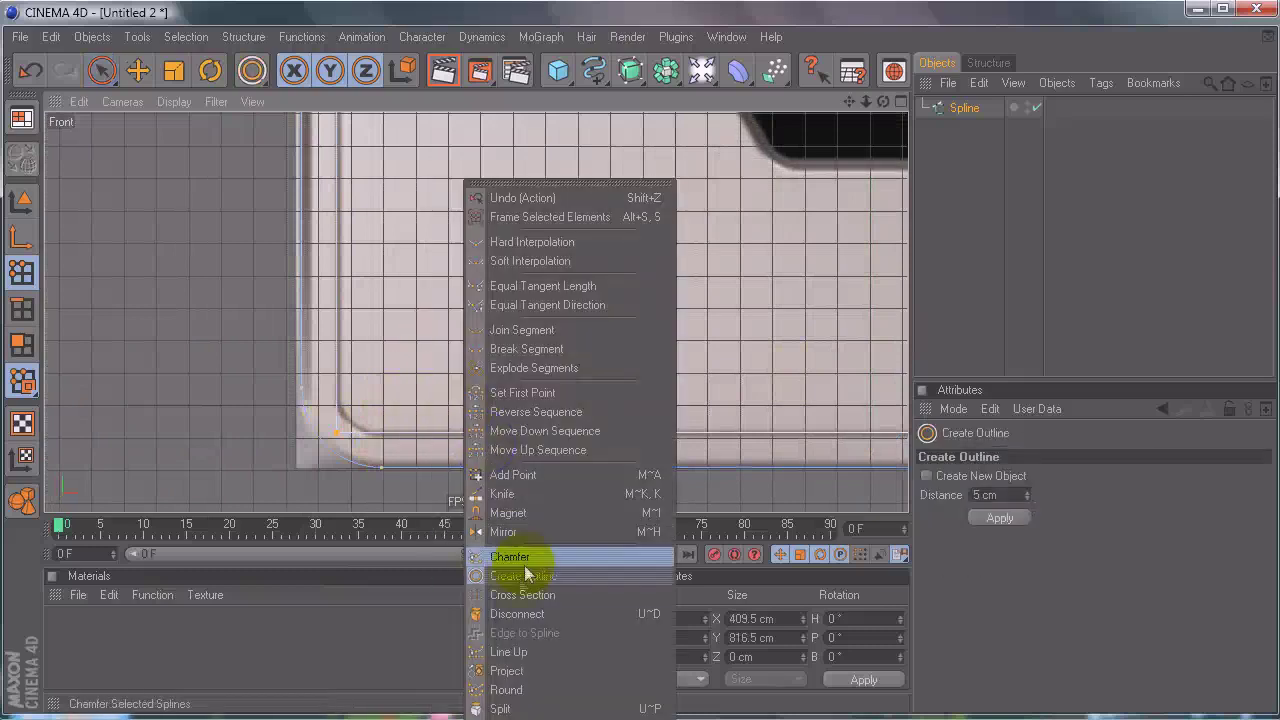
click(510, 557)
mouse_move(643, 366)
mouse_down()
mouse_move(663, 371)
mouse_move(645, 372)
mouse_up()
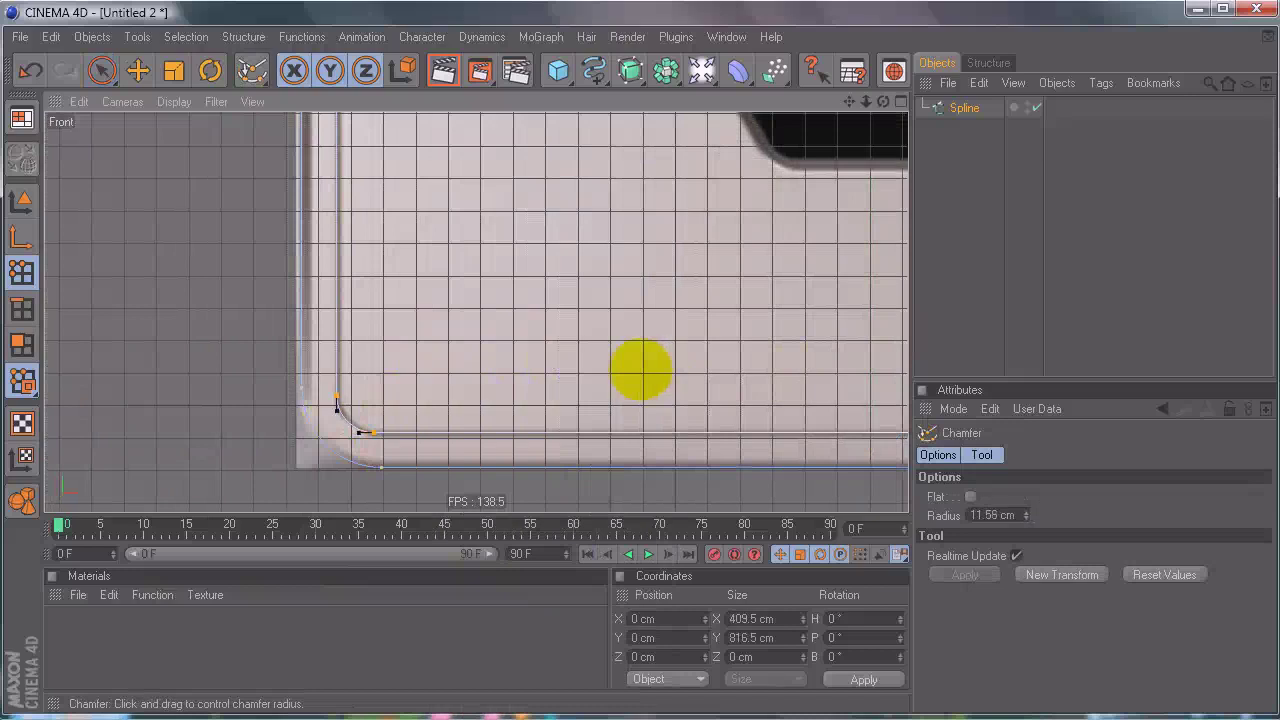
Step: Refine the inner corners' chamfer radius to about 12.5 cm so the curve matches the reference image
alt+right_drag(344, 375, 640, 370)
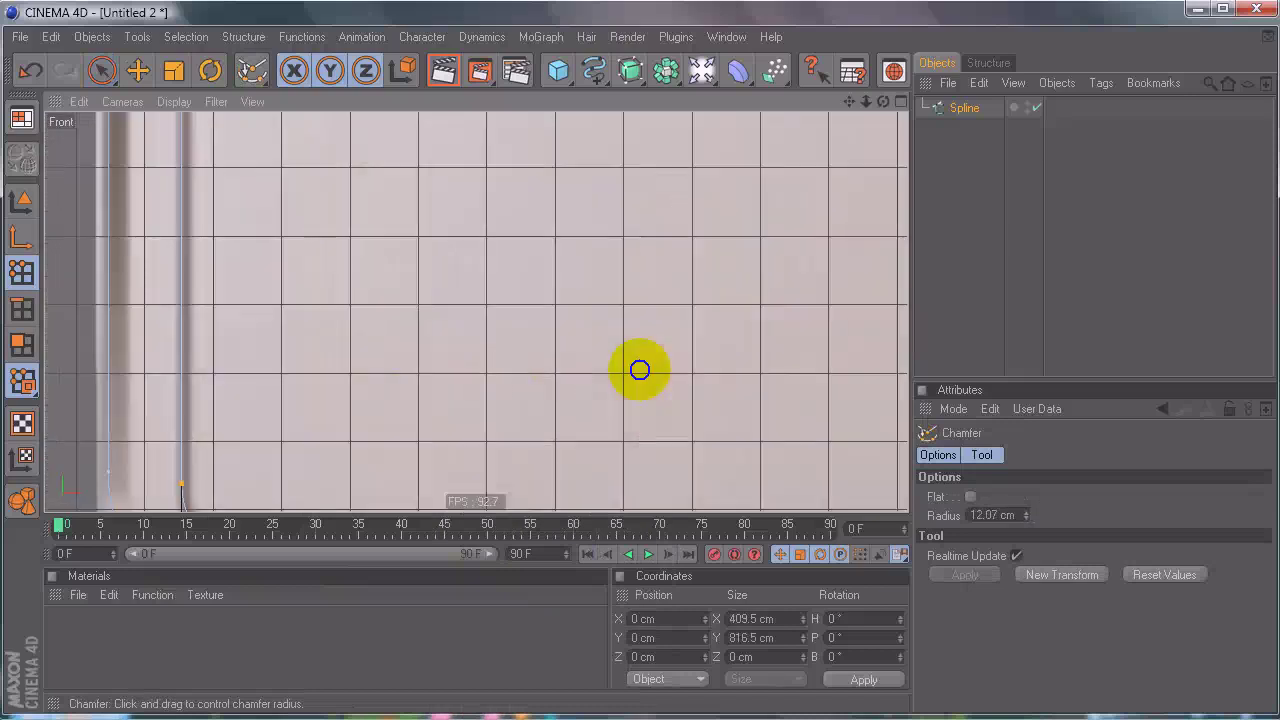
alt+middle_drag(352, 379, 500, 230)
key(ctrl+z)
drag(415, 360, 639, 369)
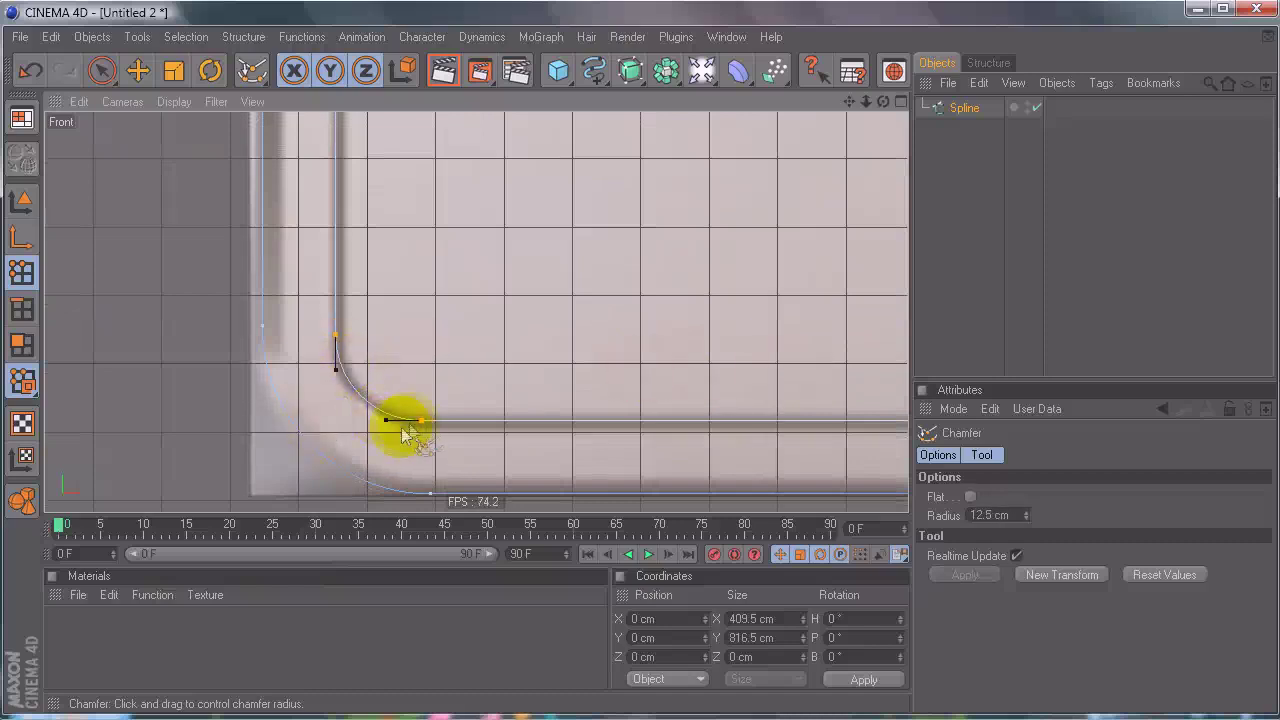
alt+right_drag(600, 228, 690, 370)
alt+middle_drag(600, 232, 639, 370)
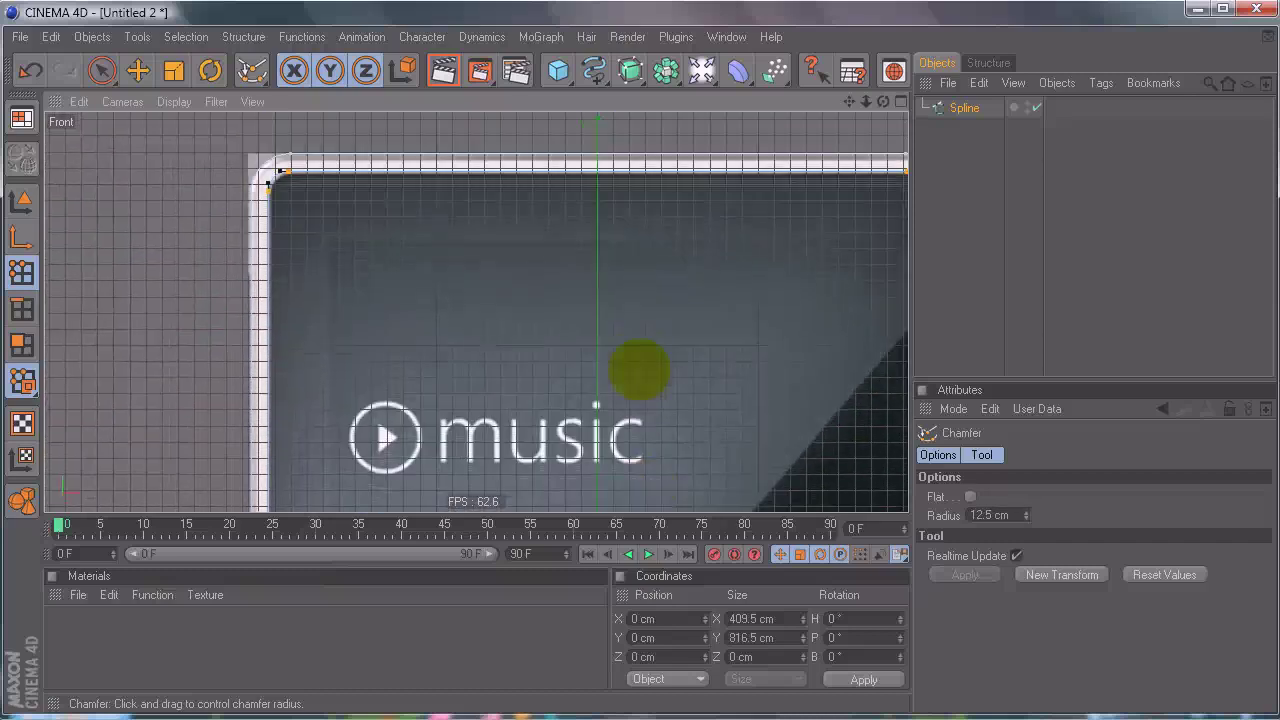
Step: Rename the spline object to "outer ring"
click(101, 70)
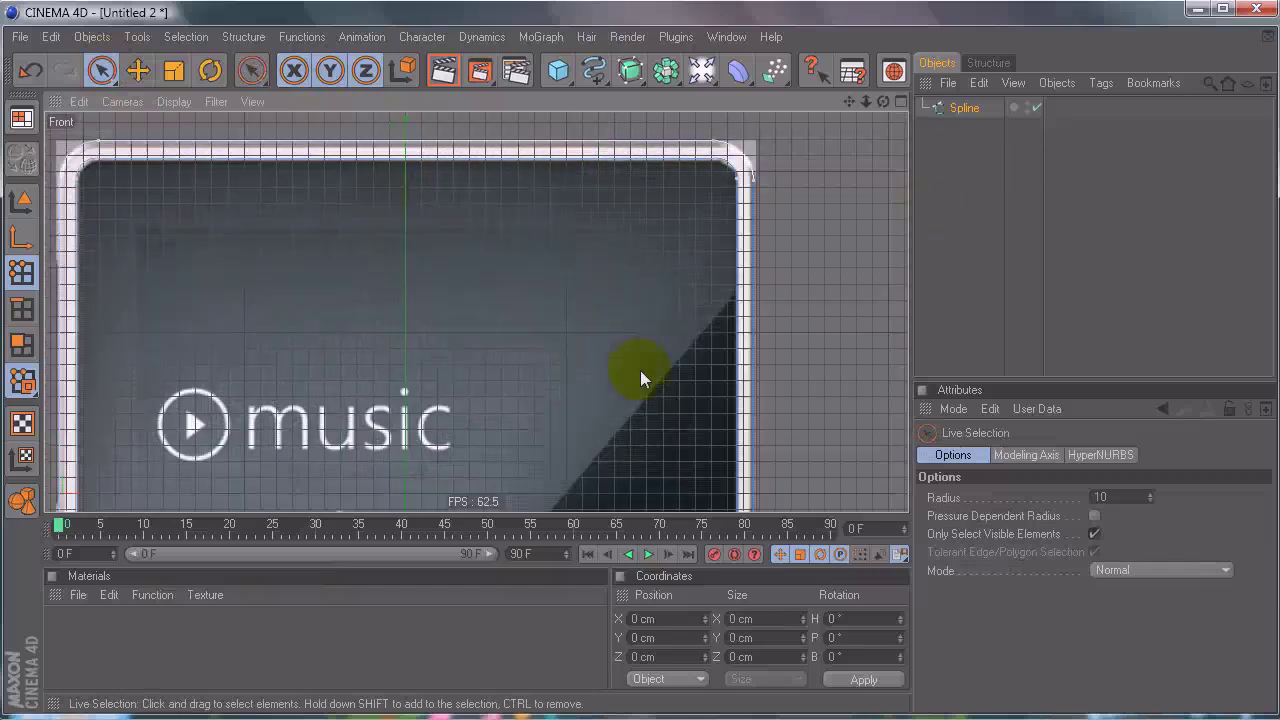
click(966, 107)
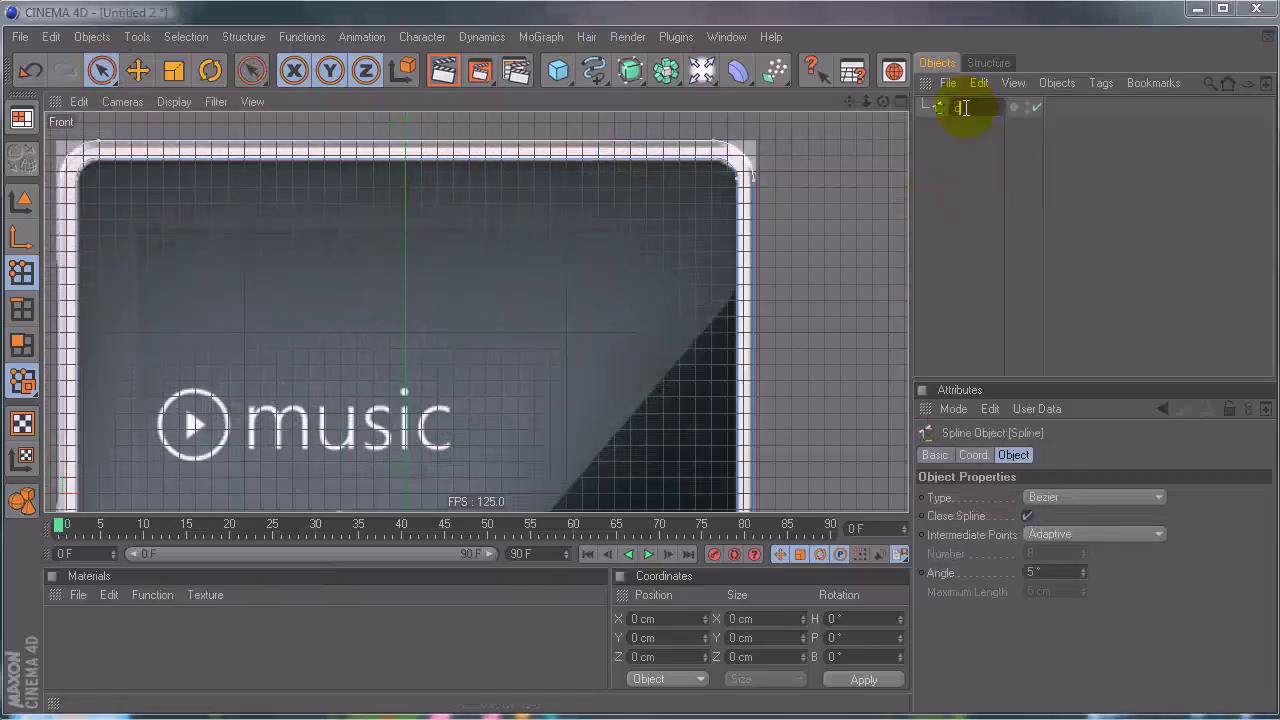
text(outer ring)
key(Return)
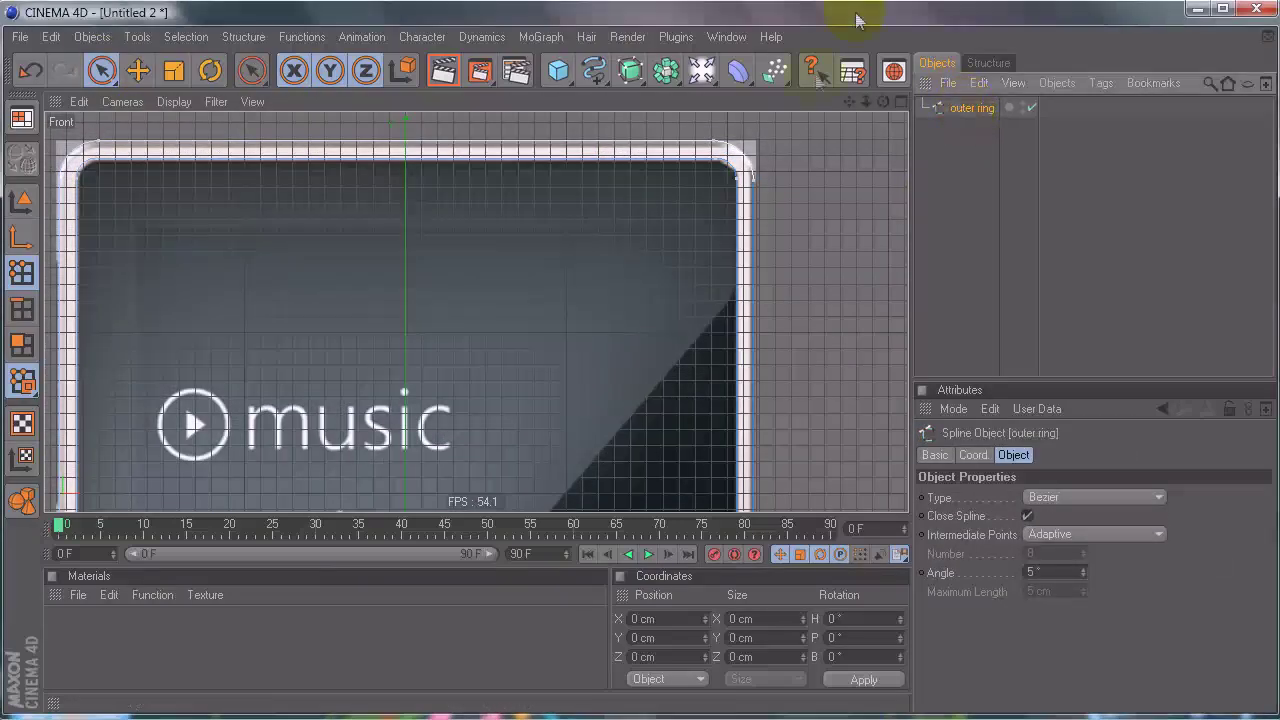
Step: Duplicate the outer ring spline in the object list
scroll(617, 268, down, 1)
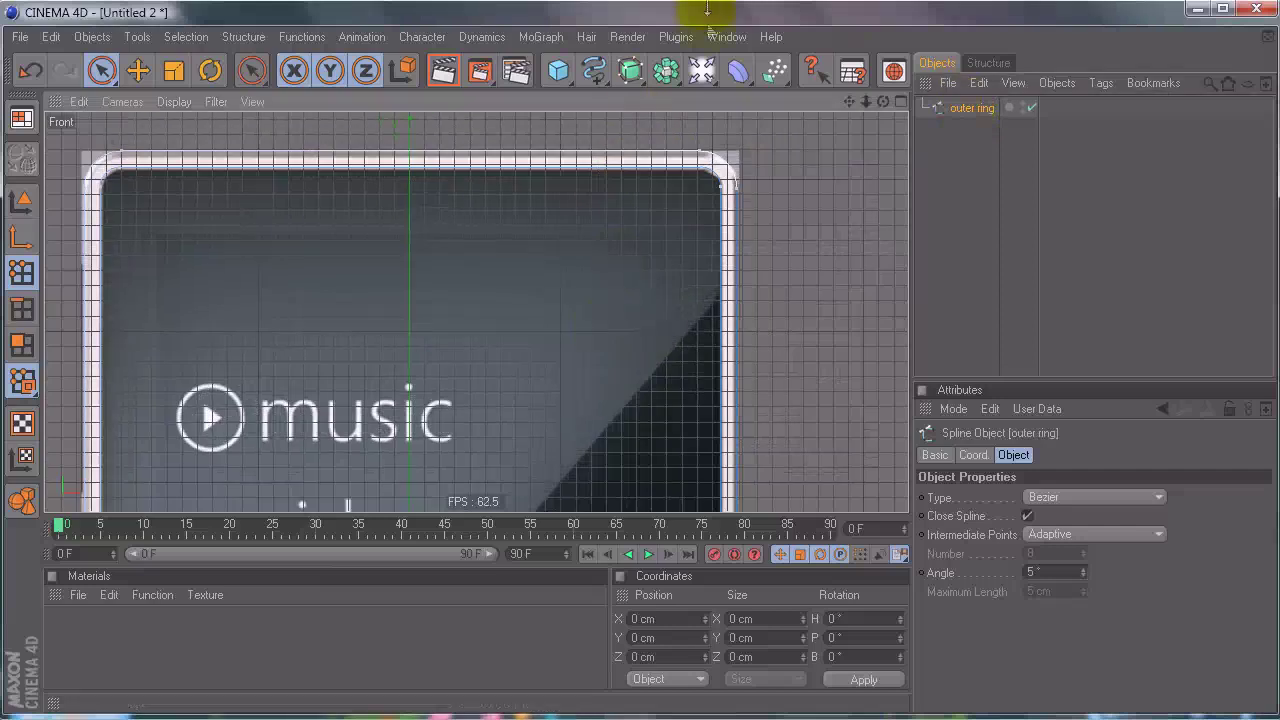
alt+middle_drag(551, 323, 560, 325)
ctrl+drag(968, 108, 968, 117)
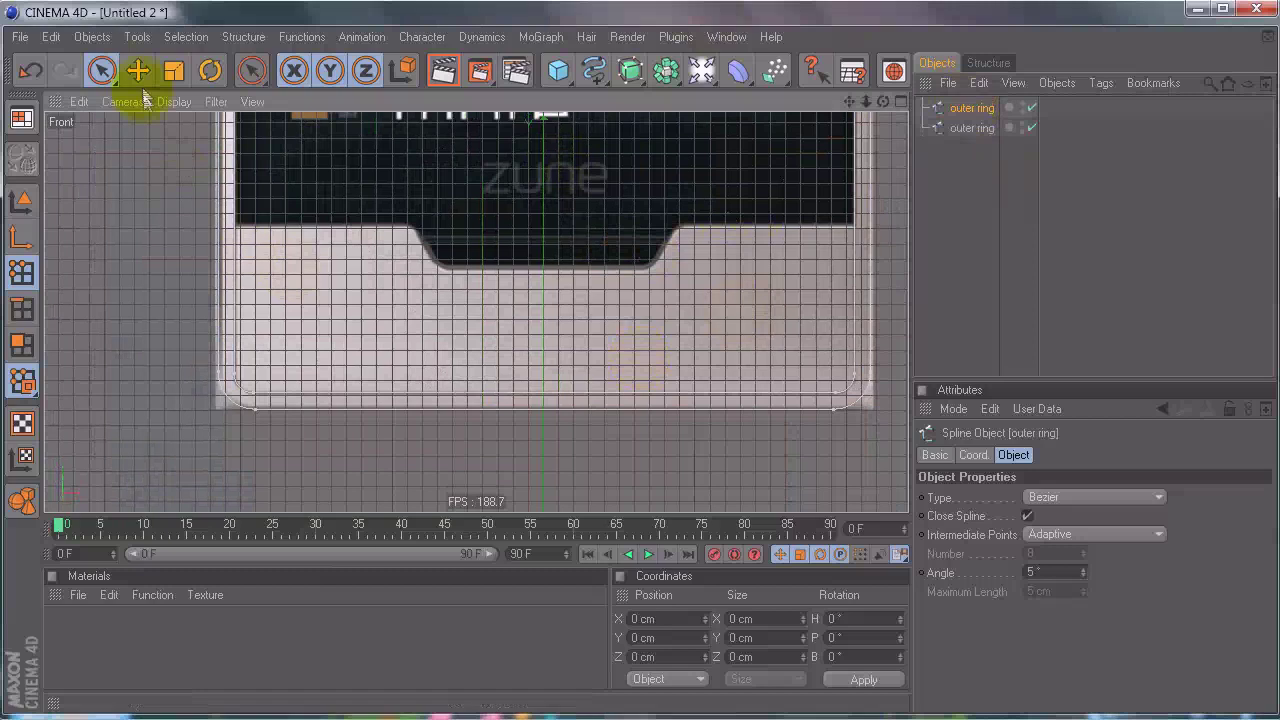
Step: Cut the duplicate's inner outline with a horizontal Knife line where the dark screen meets the light lower panel
right_click(274, 182)
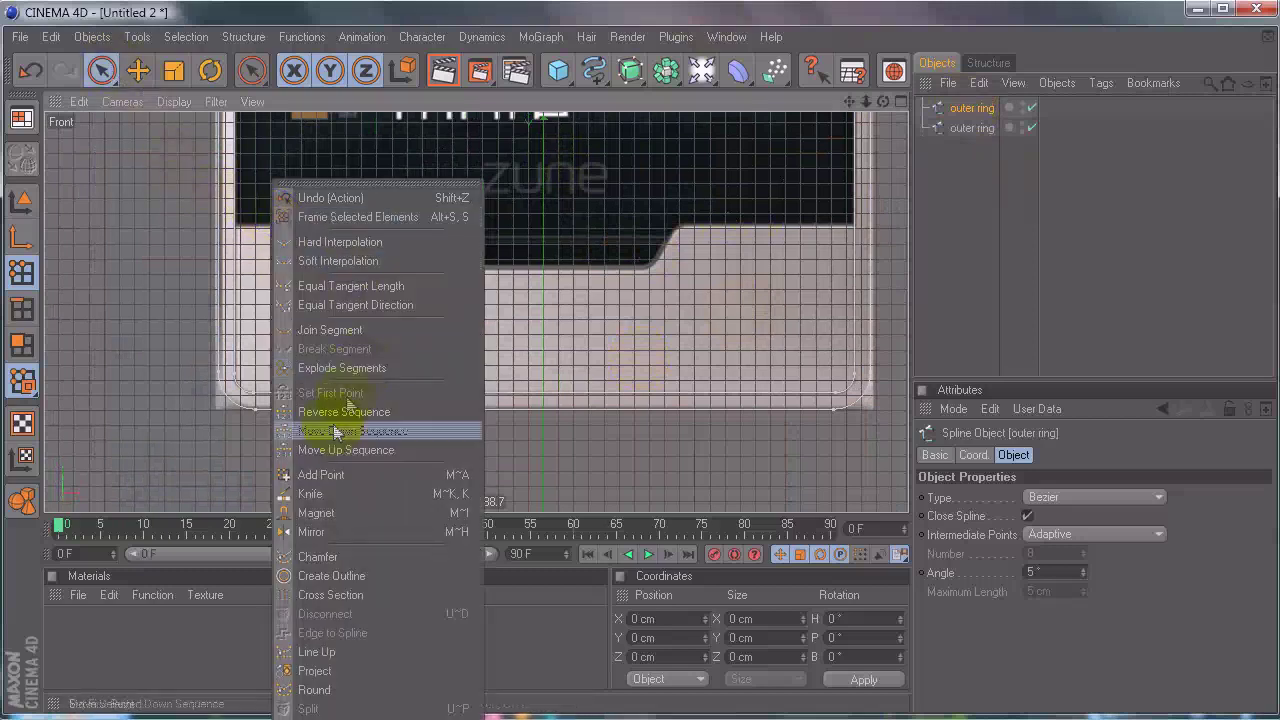
click(312, 494)
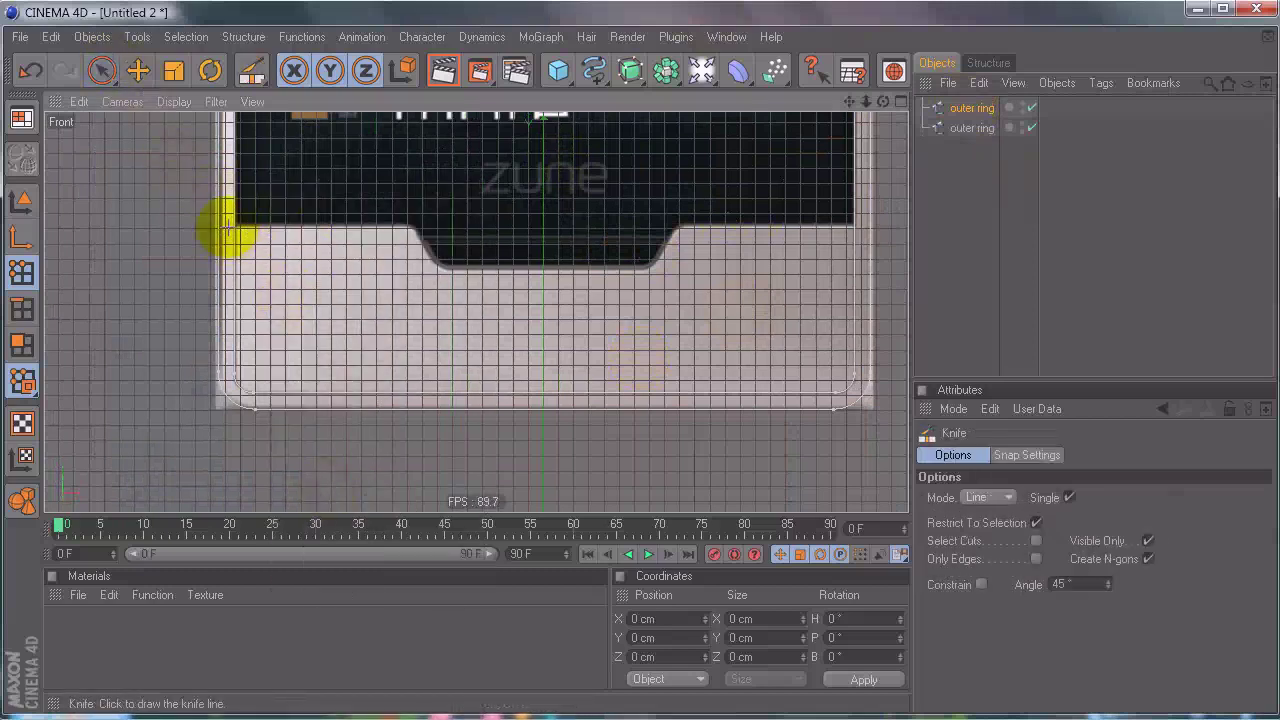
drag(230, 228, 737, 228)
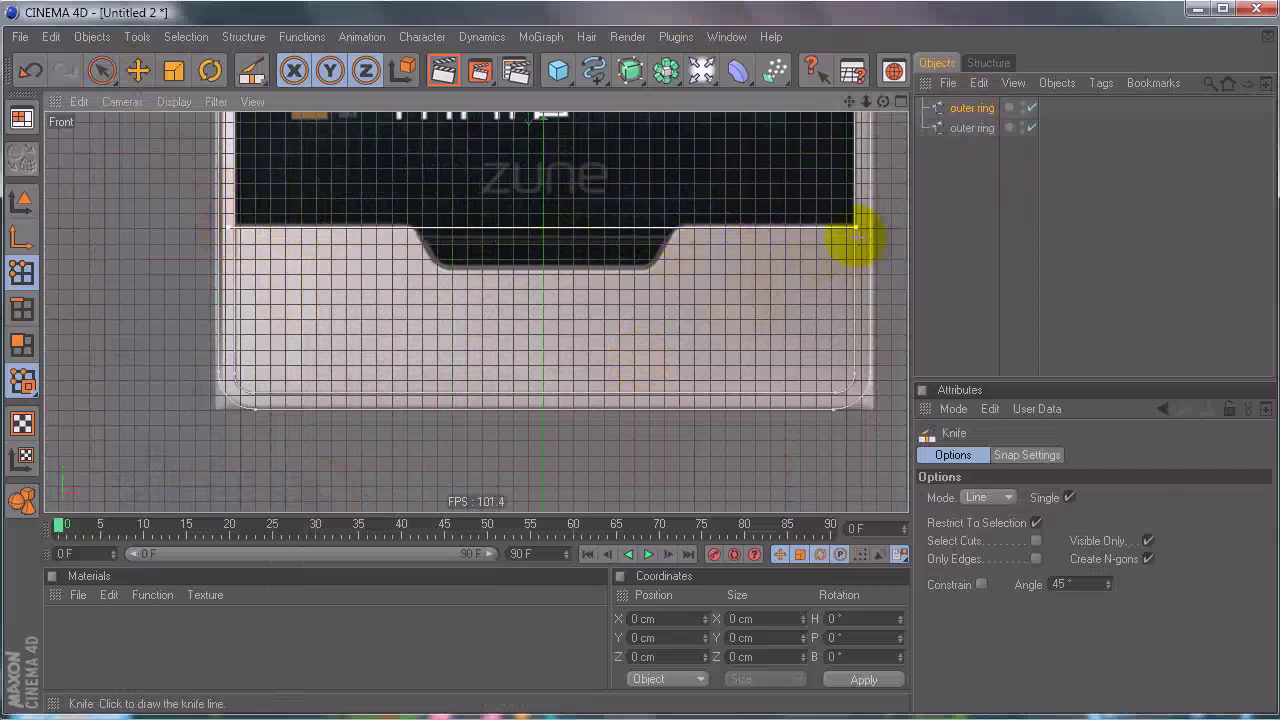
drag(861, 229, 860, 229)
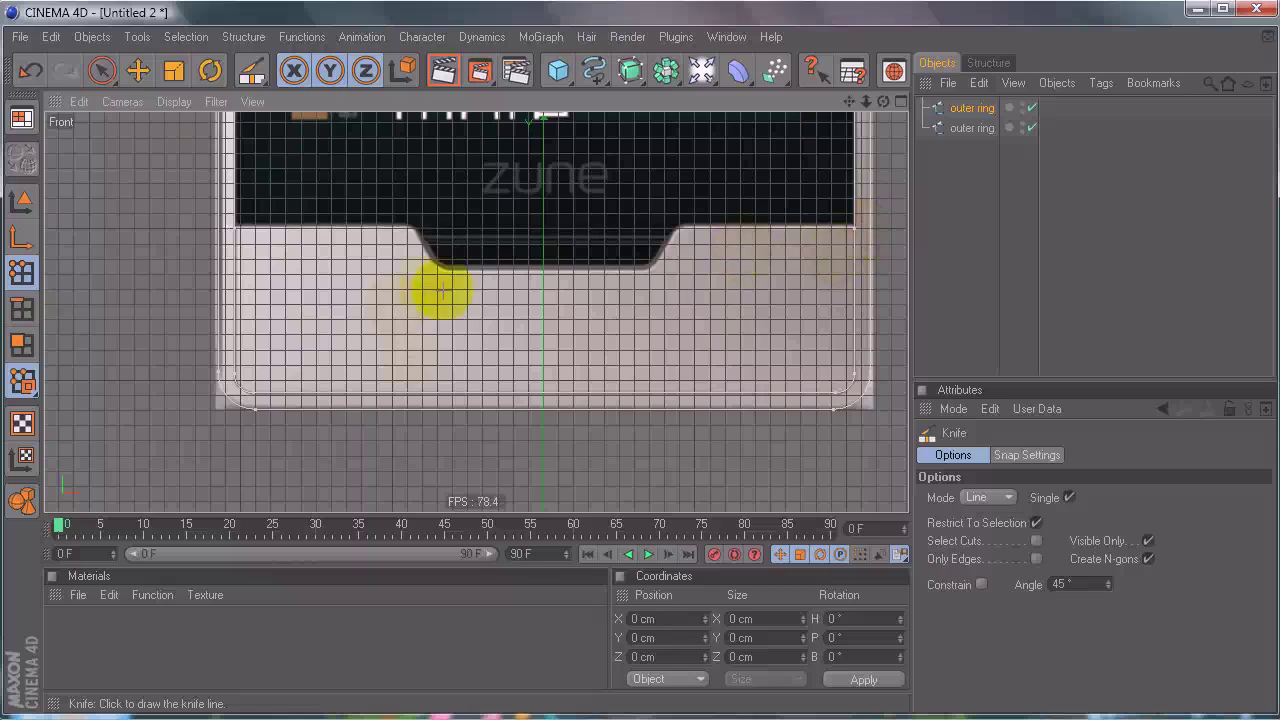
Step: Select the inner outline's two cut points and its bottom corner points, and invert the selection
click(101, 70)
drag(207, 218, 251, 231)
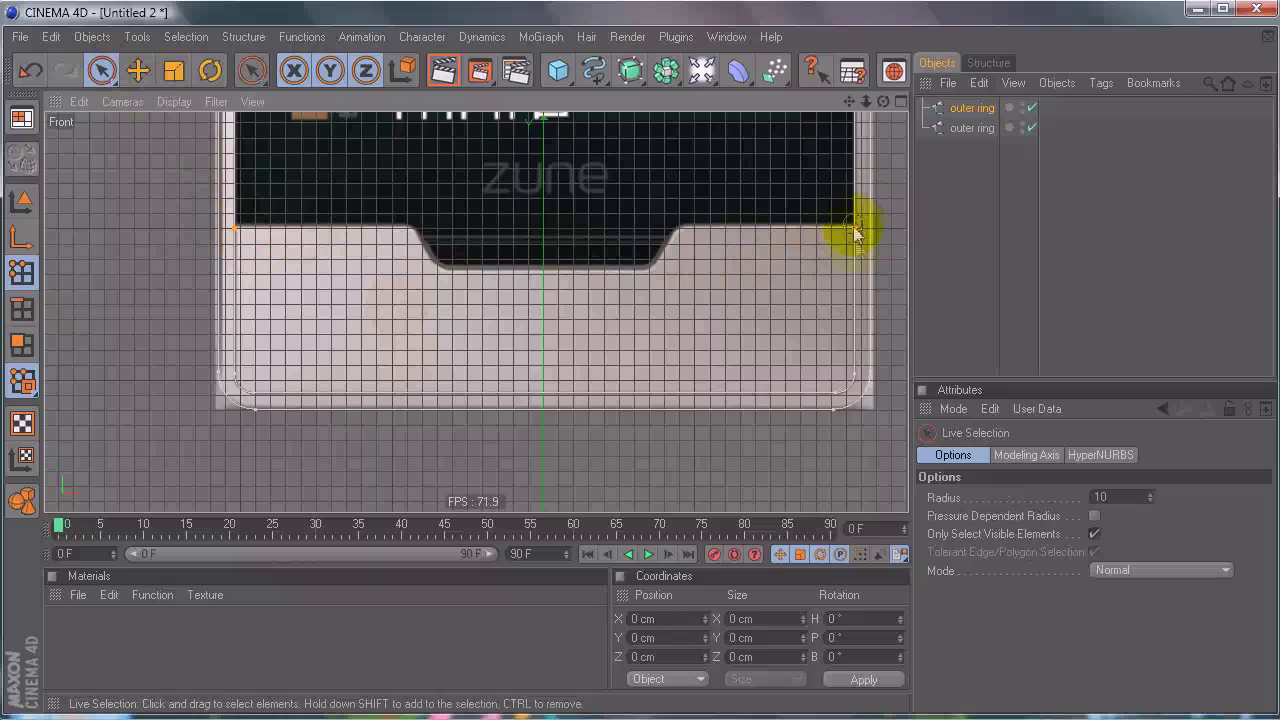
shift+drag(852, 372, 835, 391)
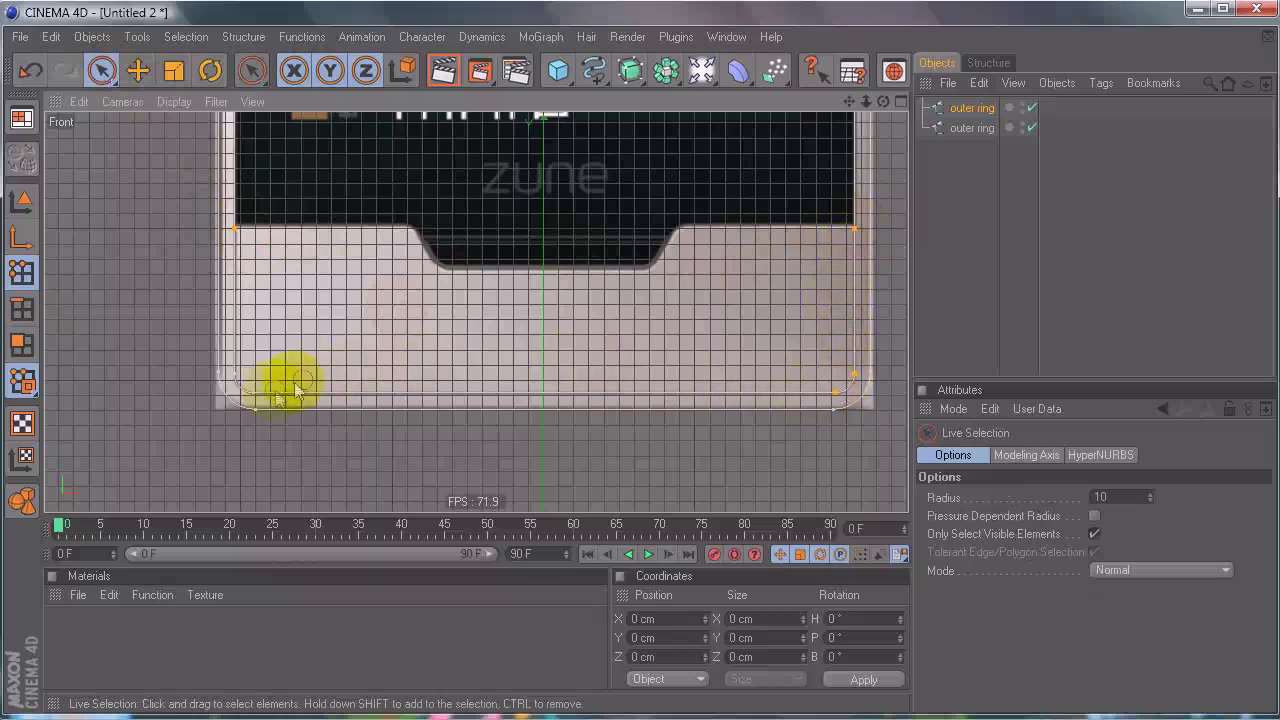
shift+click(240, 378)
click(204, 38)
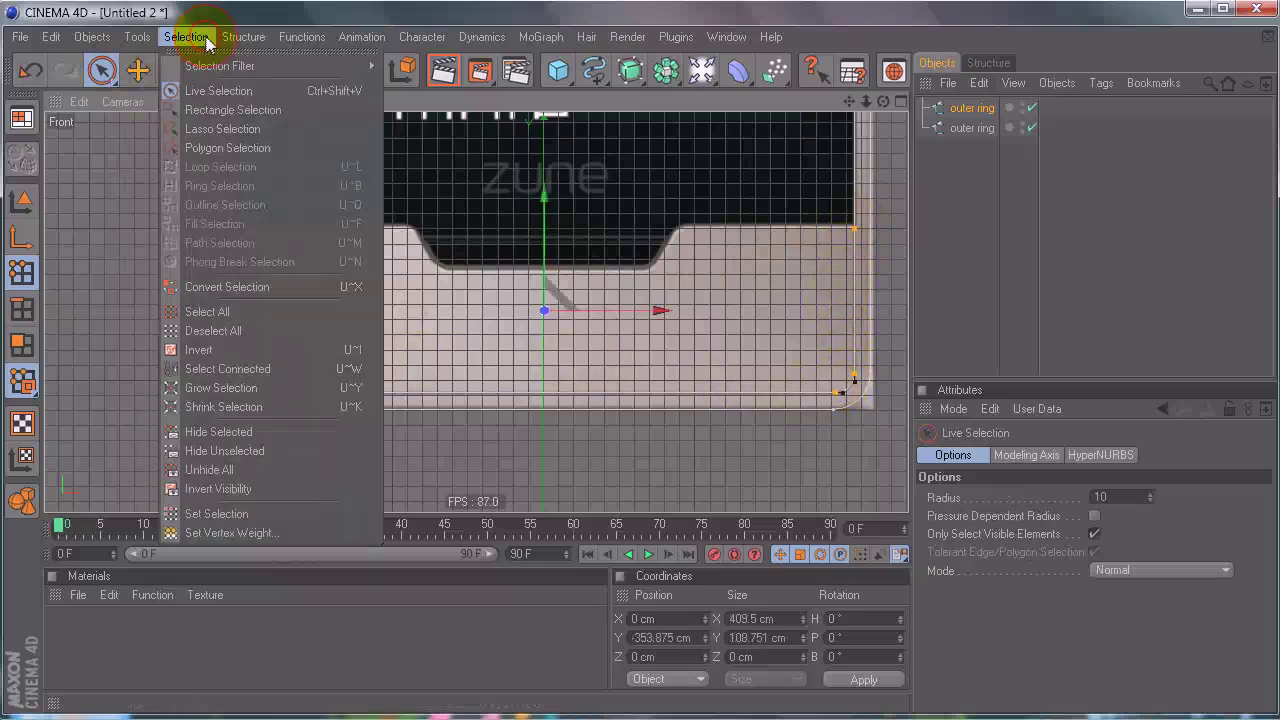
click(232, 350)
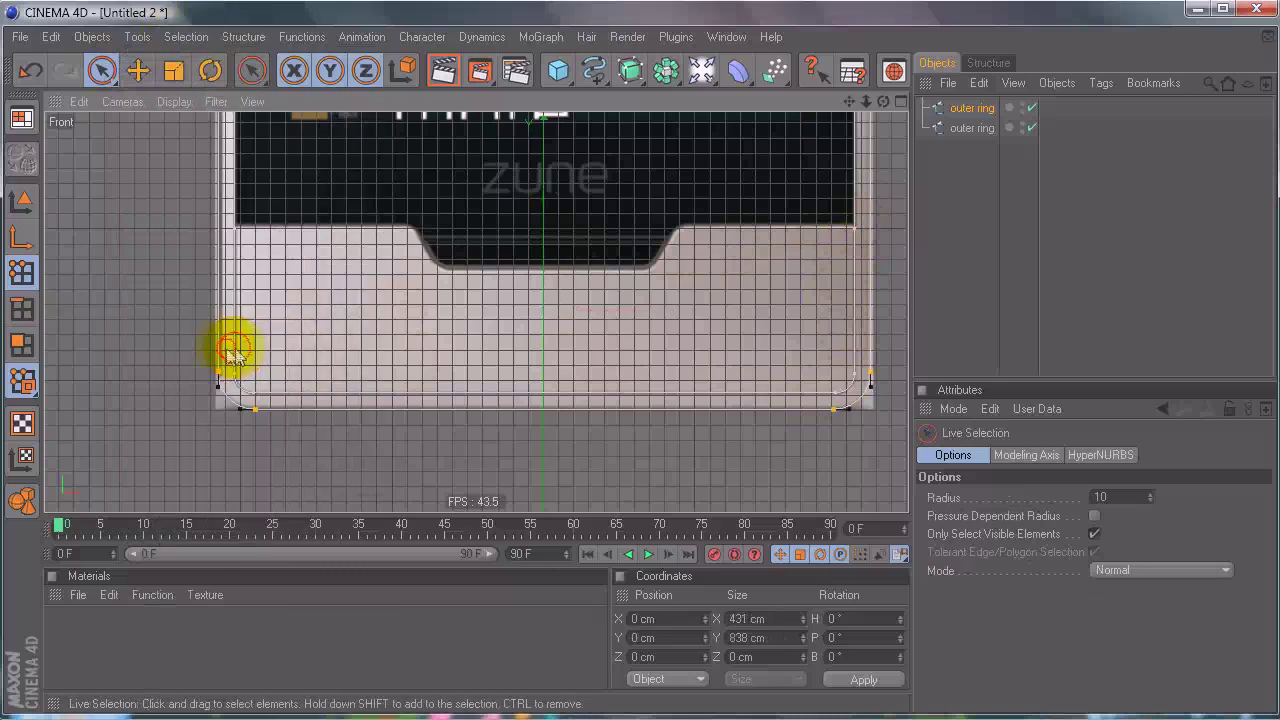
Step: Delete the inverted point selection and cut the panel outline's upper edge with four vertical Knife lines around the notch corners
click(236, 352)
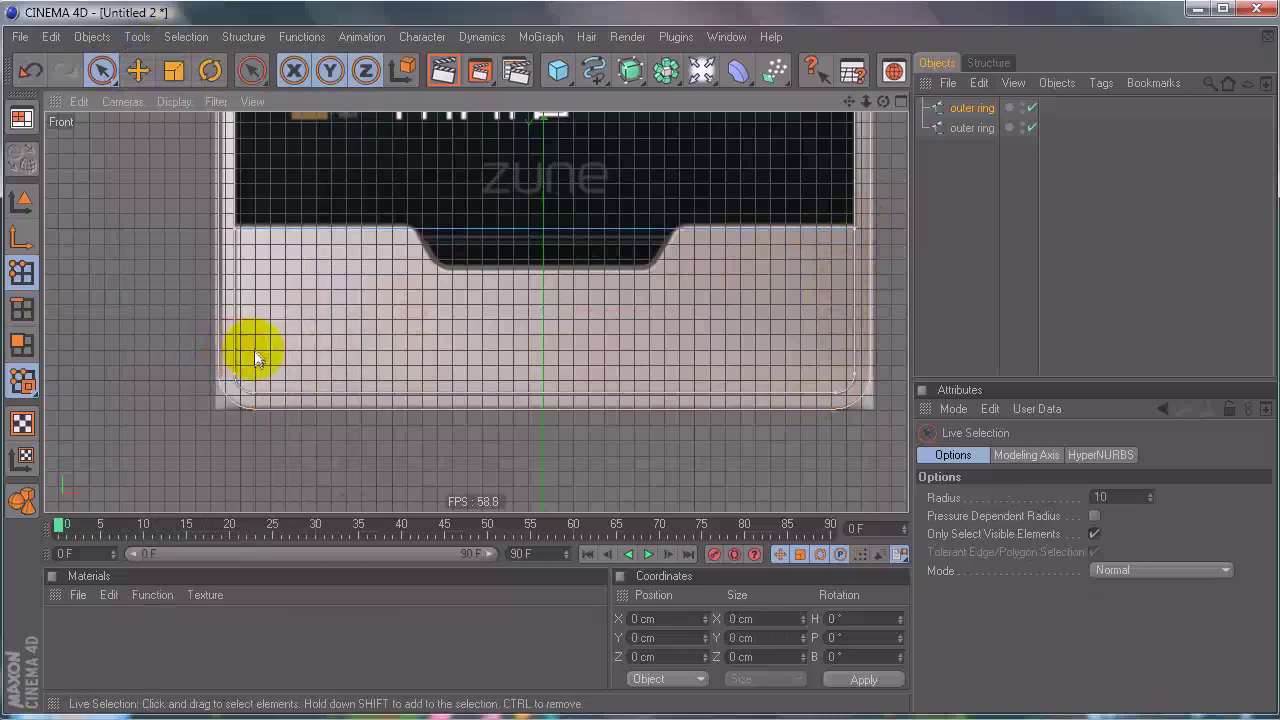
scroll(638, 369, up, 3)
alt+middle_drag(638, 369, 690, 435)
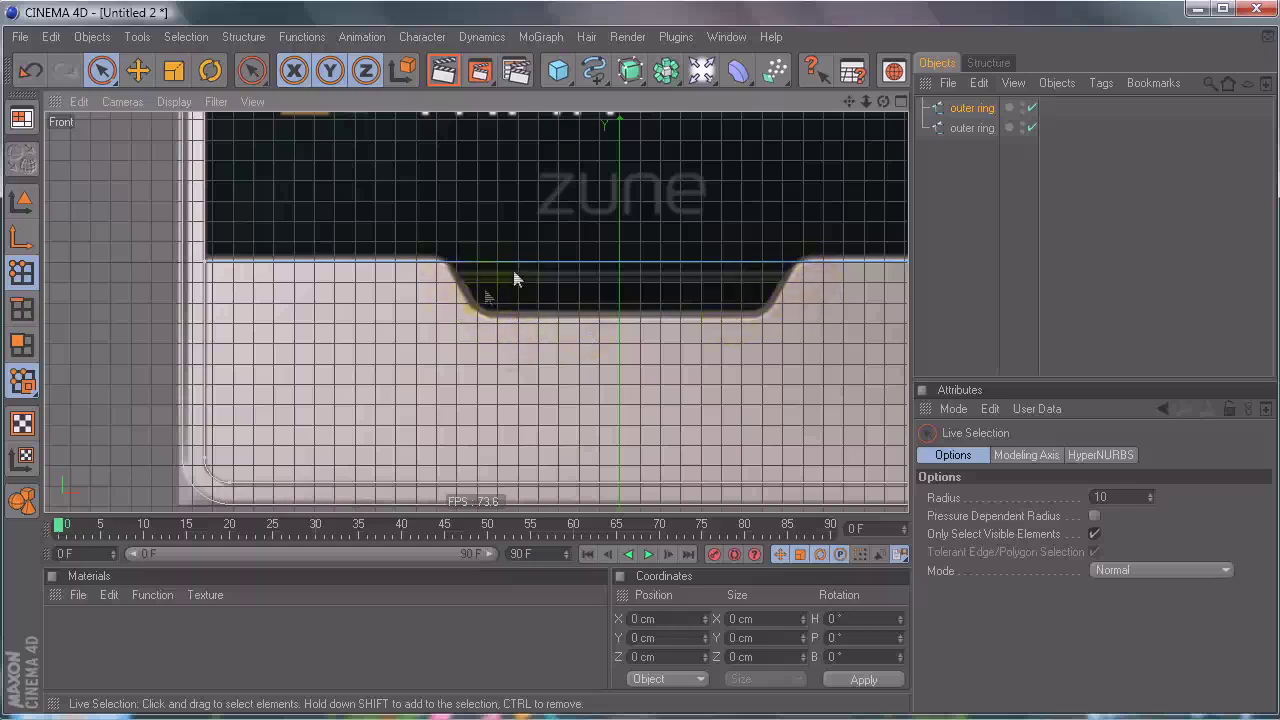
right_click(478, 314)
click(557, 495)
drag(437, 197, 437, 257)
shift+drag(448, 315, 451, 385)
shift+drag(486, 198, 506, 474)
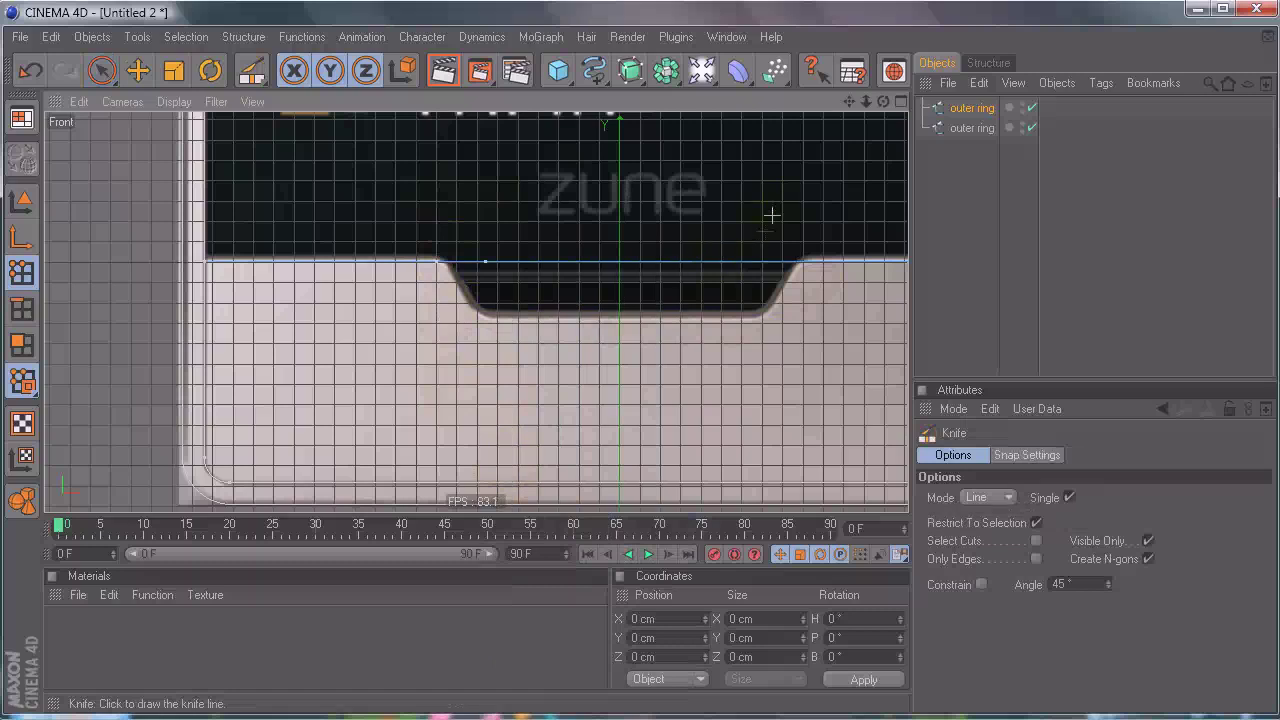
shift+drag(759, 234, 778, 397)
shift+drag(808, 211, 808, 413)
key(space)
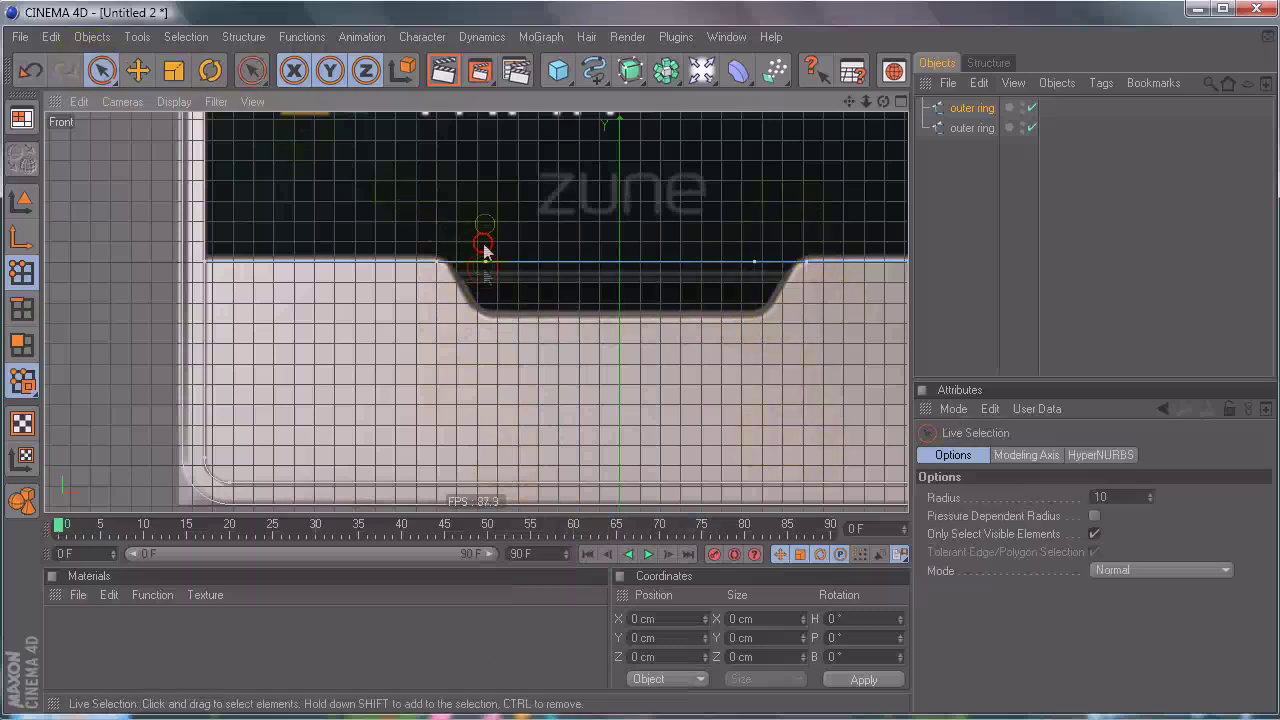
Step: Slide the notch's two left-hand cut points along the upper edge to X about -86.4 cm and -69.1 cm
click(438, 265)
scroll(471, 280, up, 3)
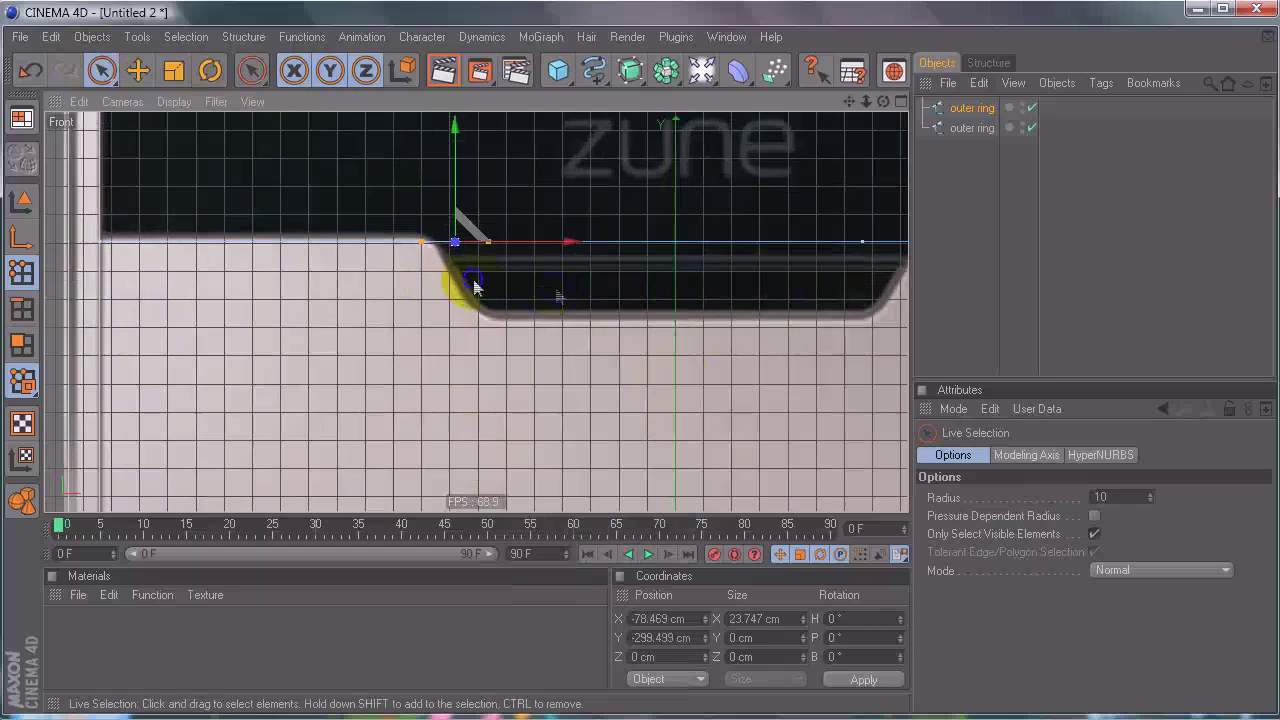
click(420, 257)
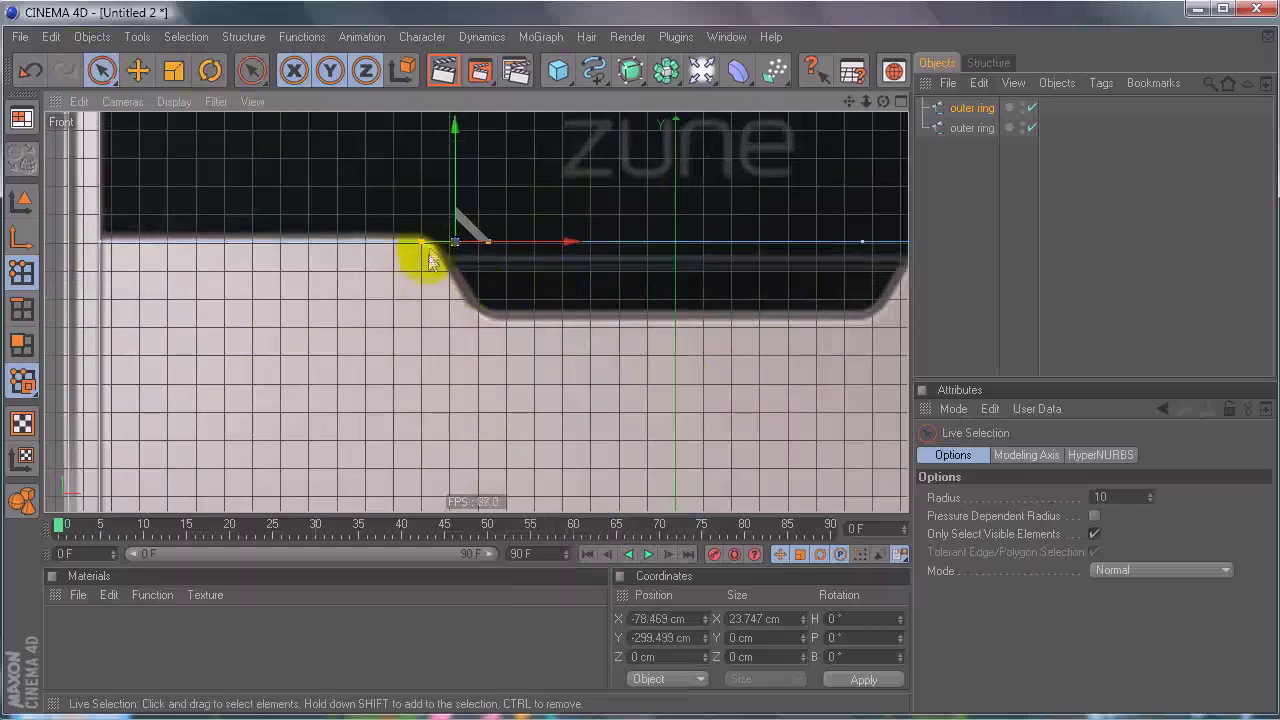
click(420, 249)
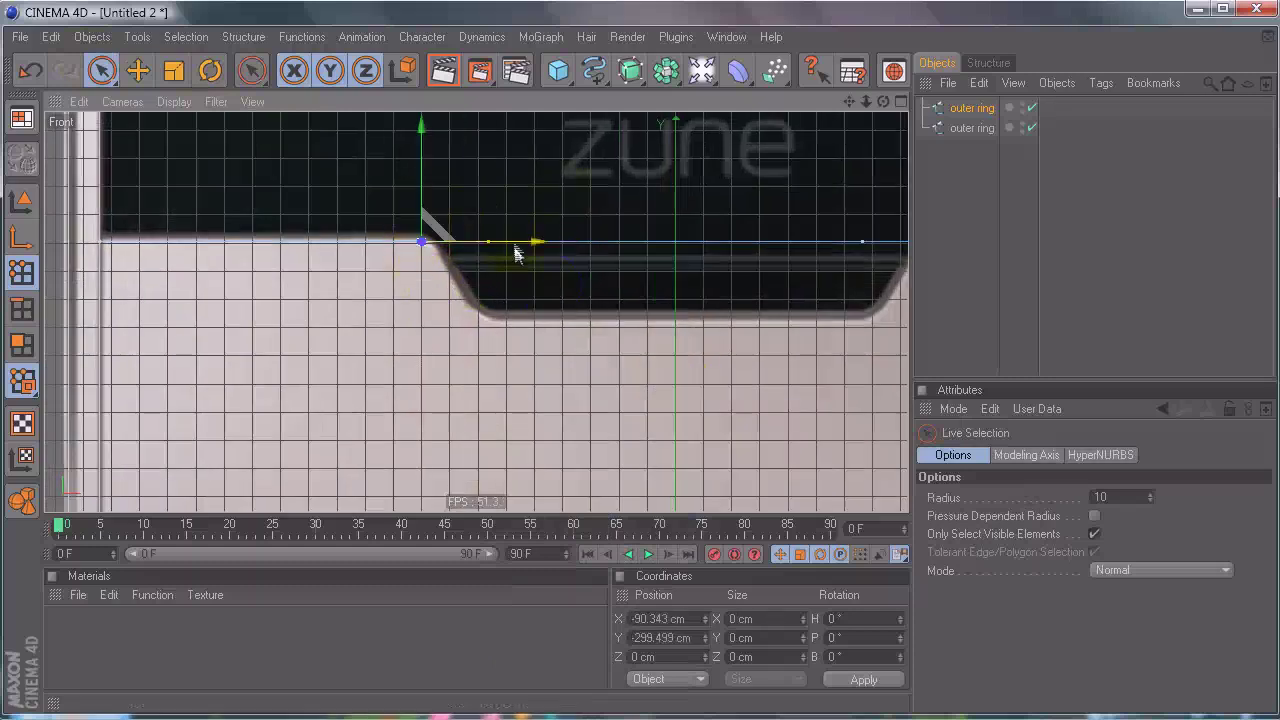
click(634, 366)
drag(511, 203, 492, 238)
drag(578, 243, 571, 243)
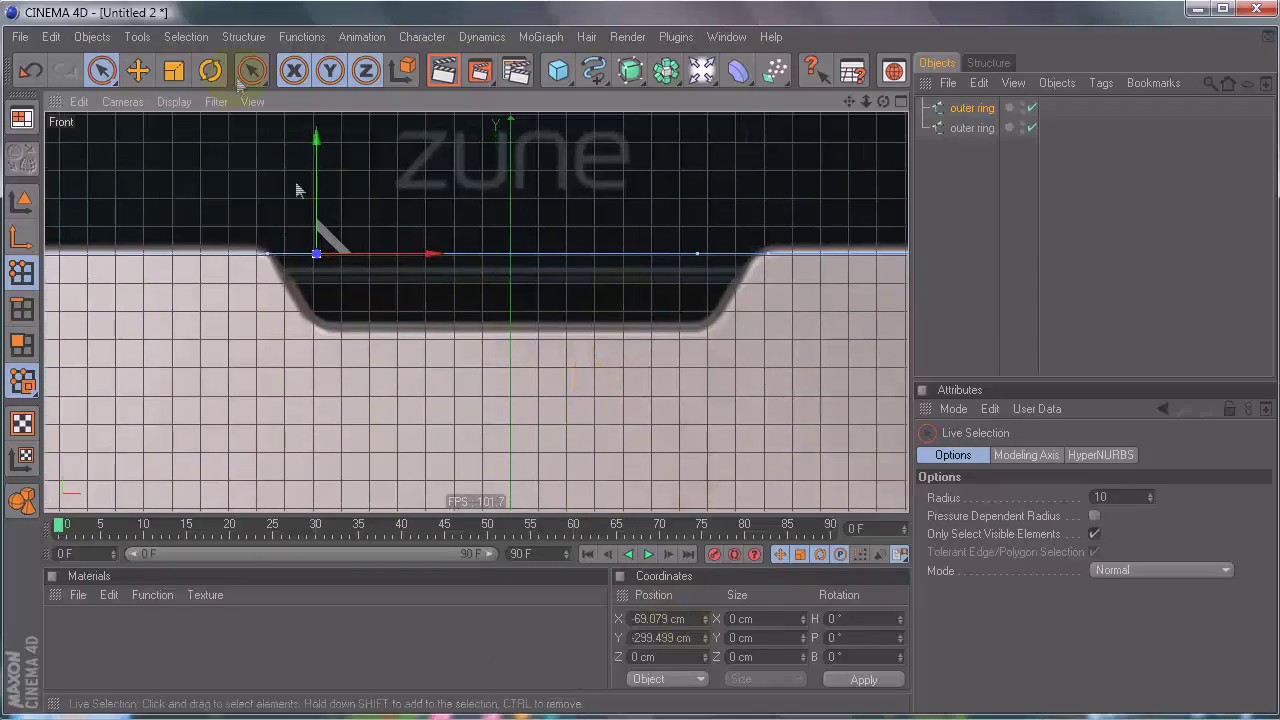
Step: Mirror the notch's outer left point by setting the outer right point's X position to 86.441 cm
click(252, 246)
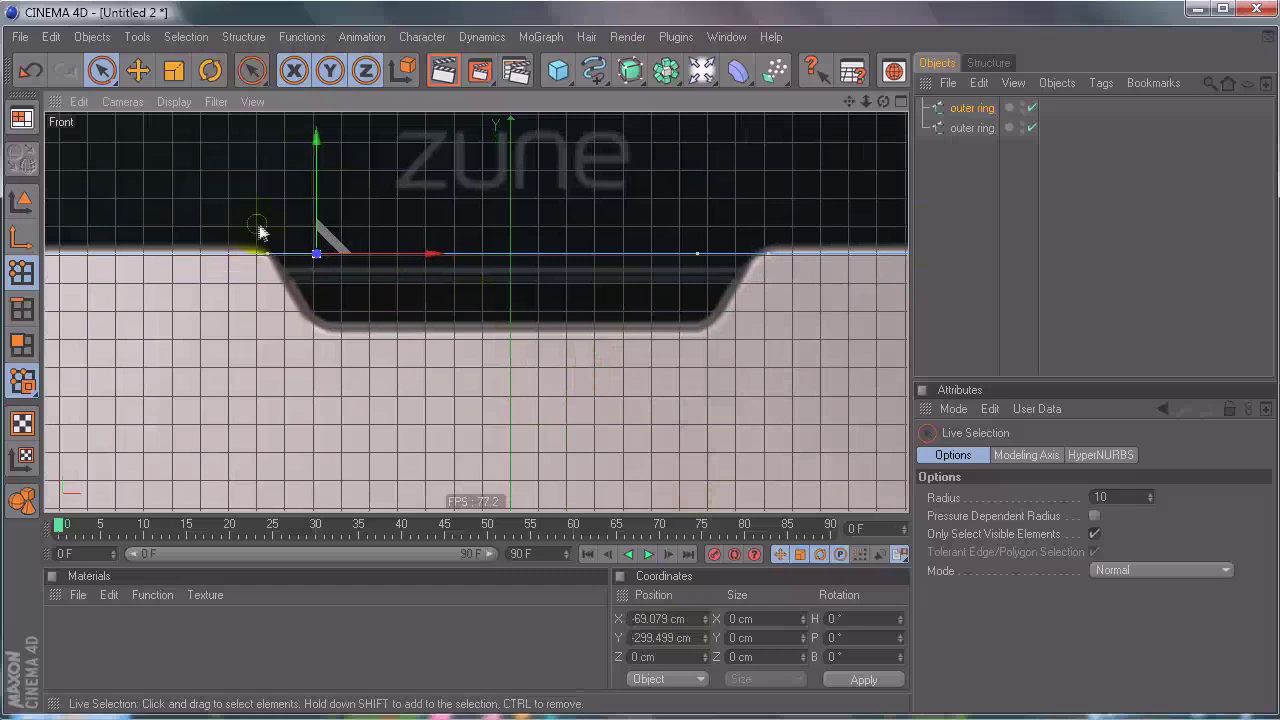
click(809, 241)
click(183, 266)
click(846, 271)
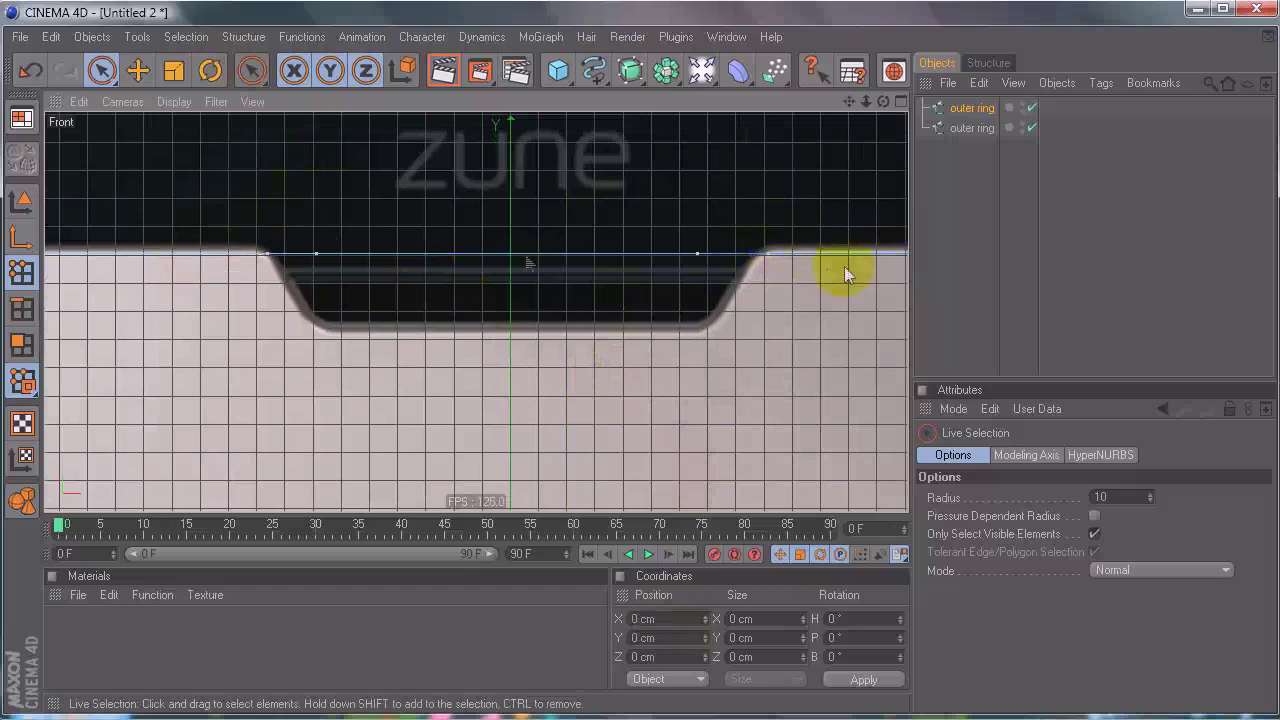
click(267, 253)
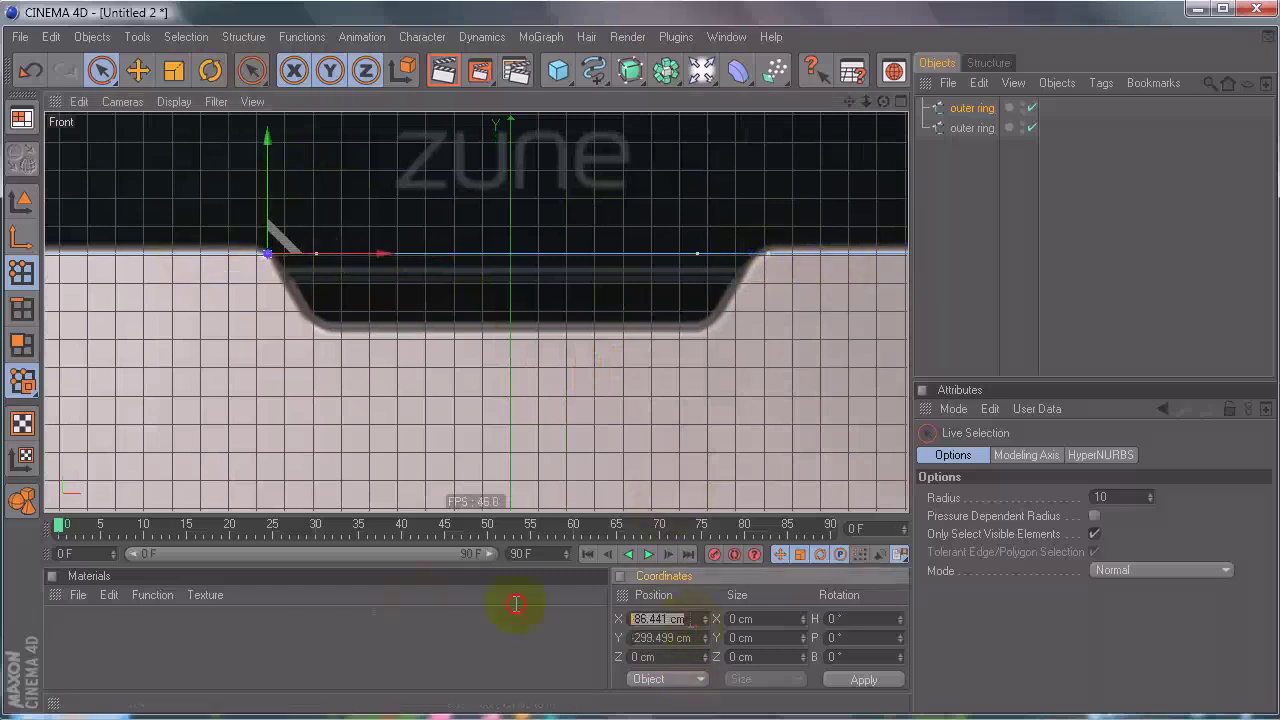
click(768, 254)
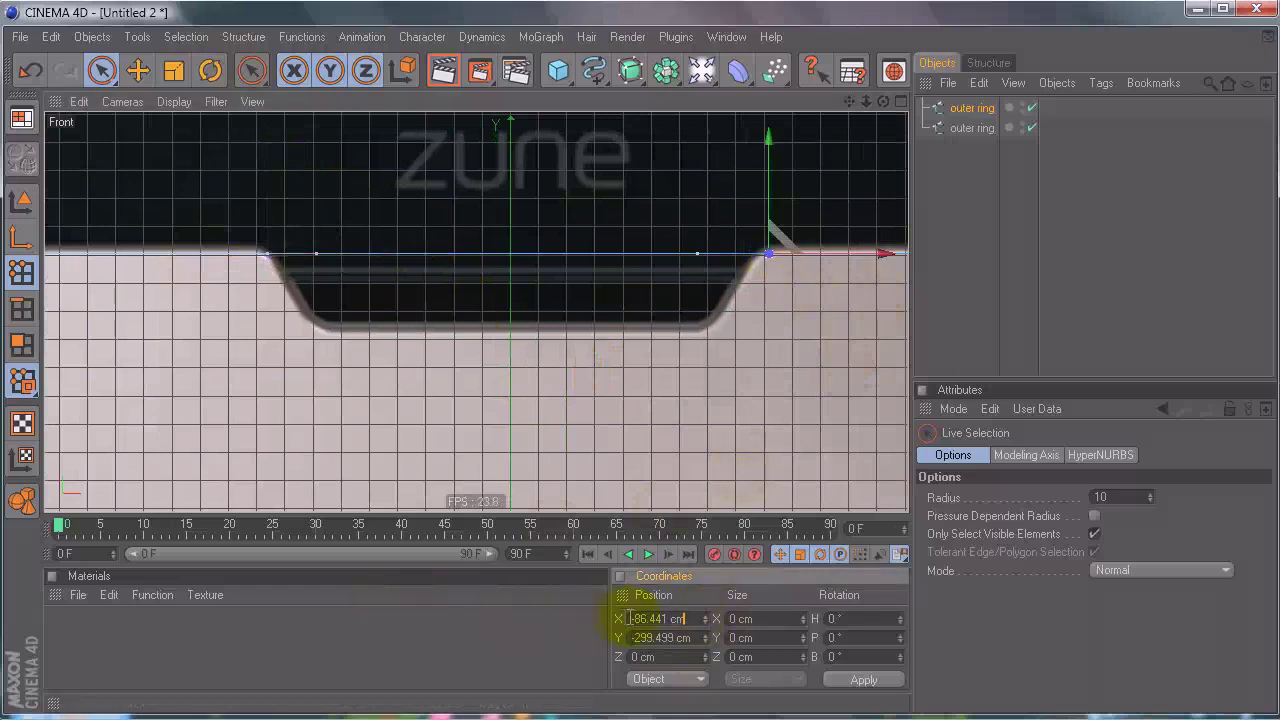
key(Return)
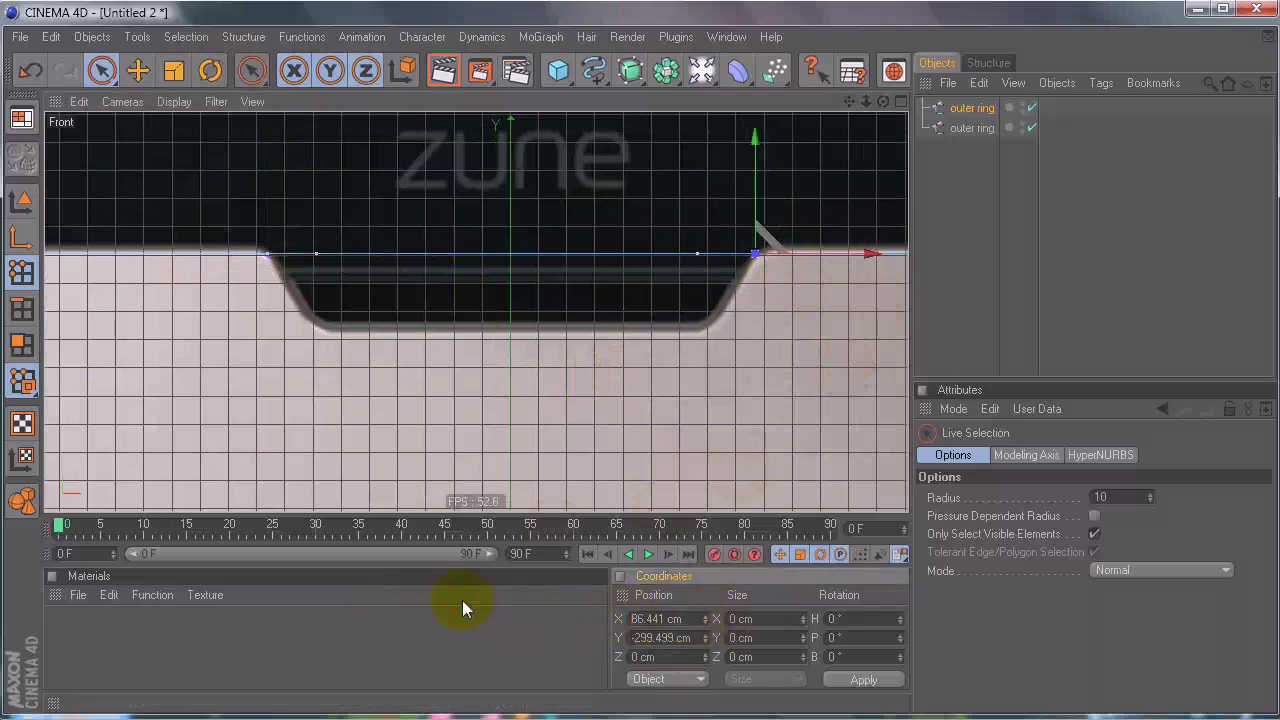
Step: Mirror the notch's inner left point by setting the inner right point's X position to 69.079 cm
click(316, 264)
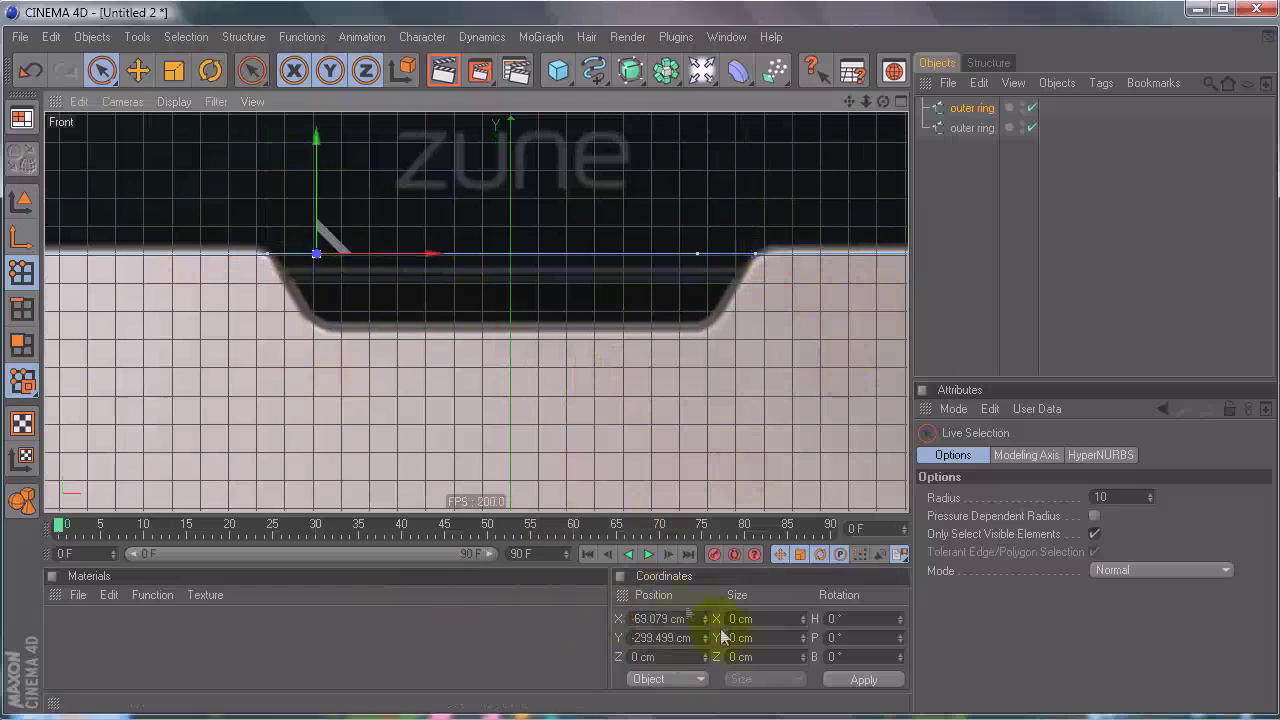
click(660, 619)
click(697, 254)
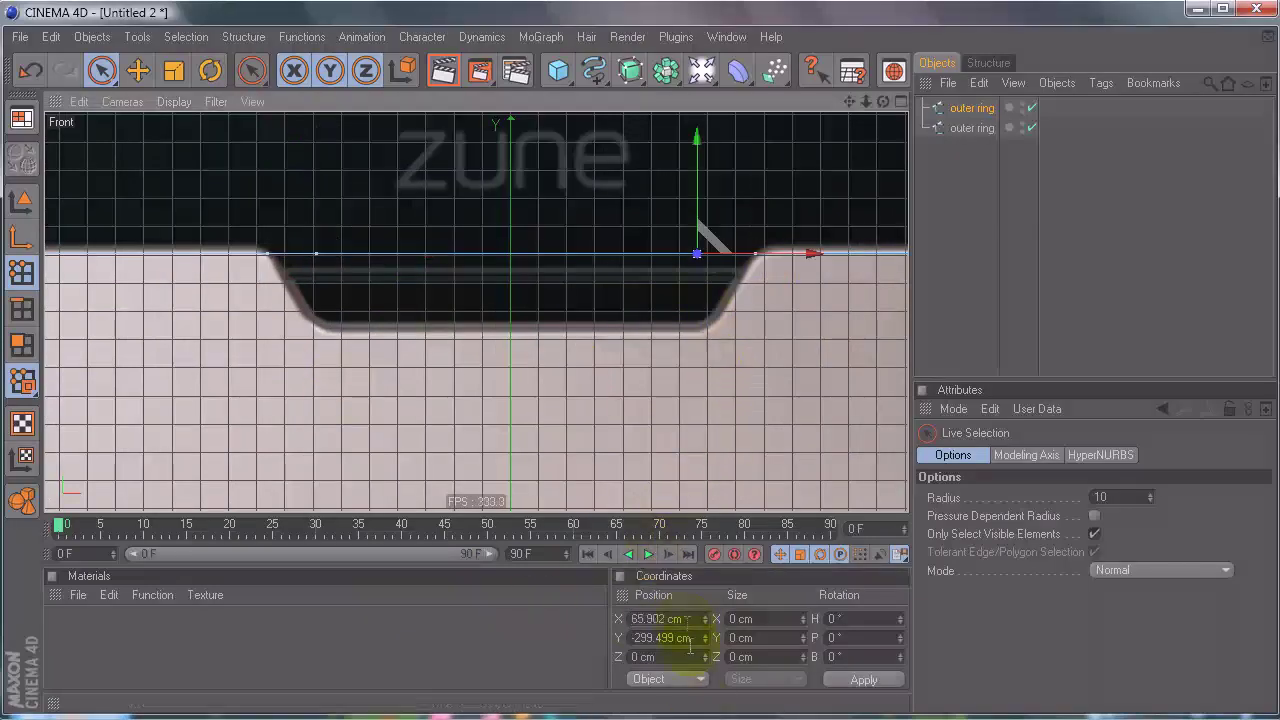
click(662, 619)
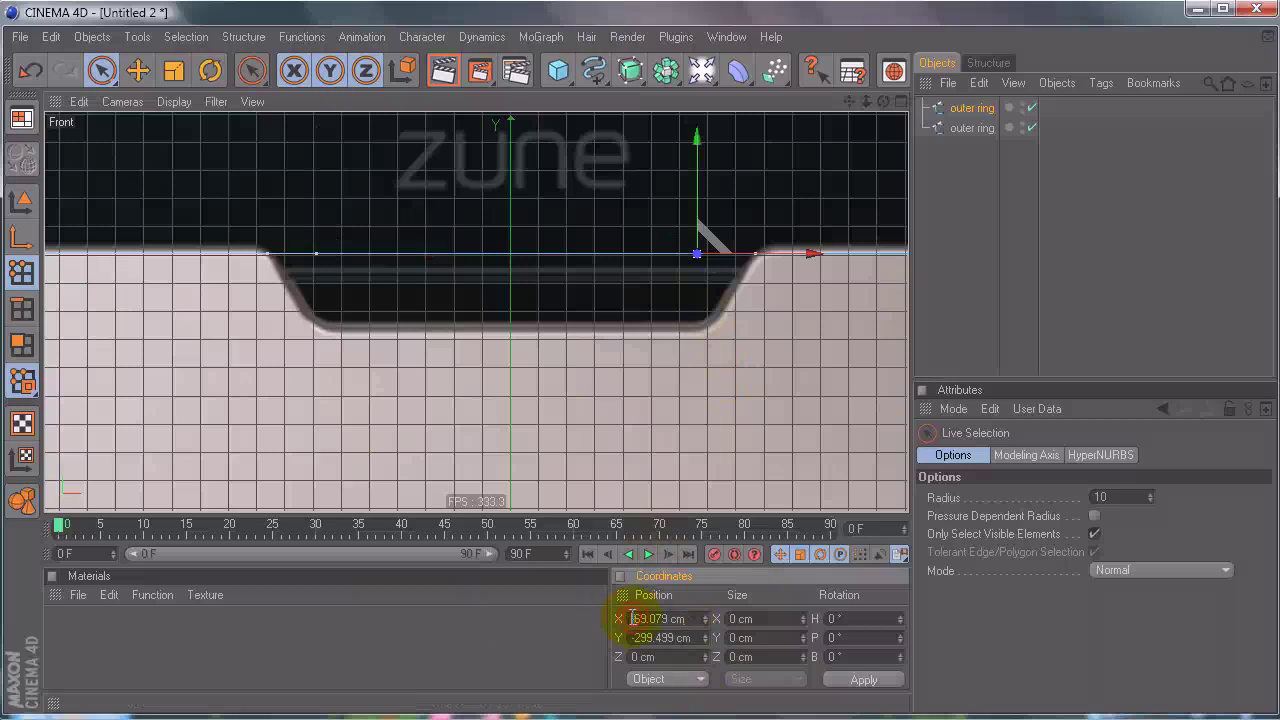
key(Return)
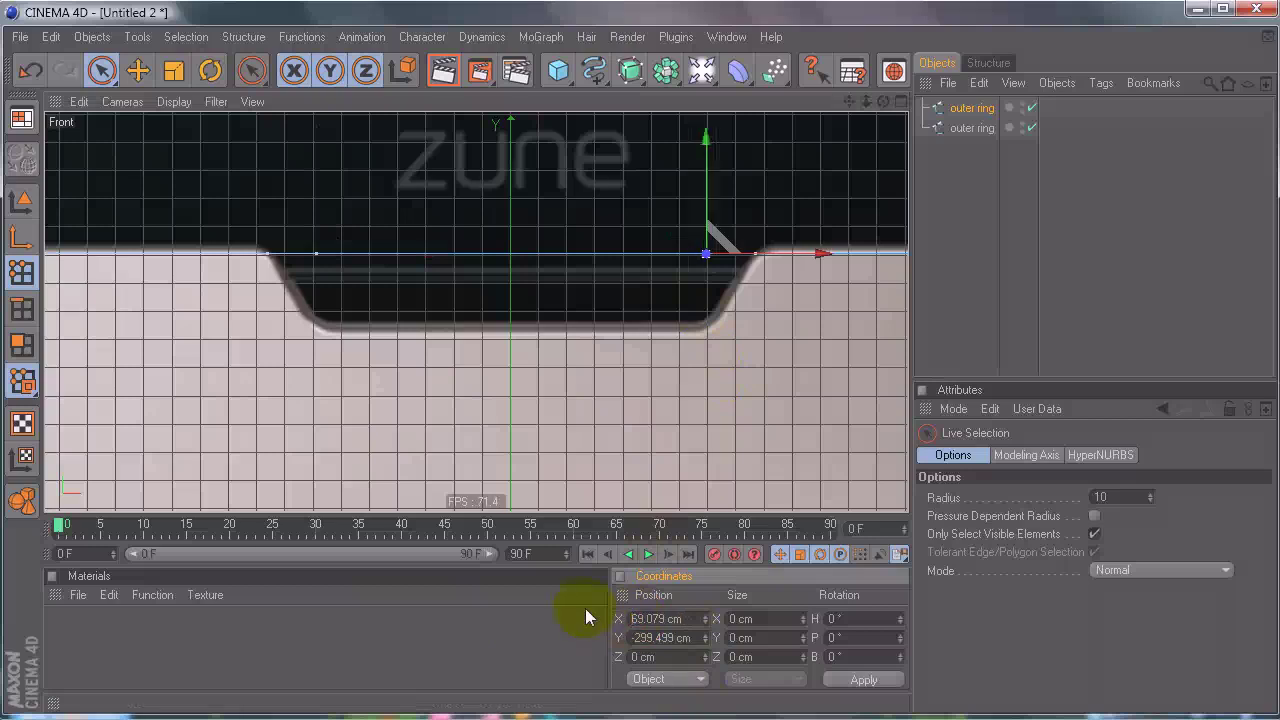
Step: Lower the two inner notch points to Y about -327.9 cm and scale them apart to about 148.7 cm in X
shift+click(326, 242)
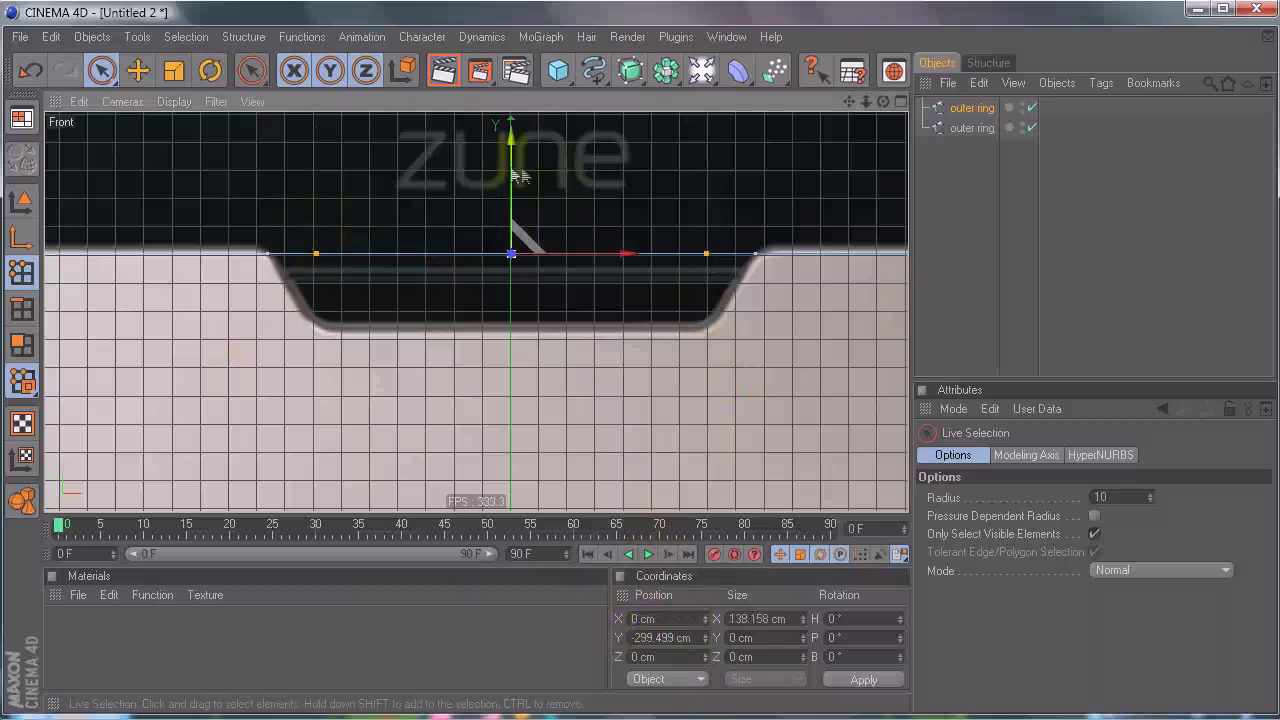
drag(511, 160, 638, 372)
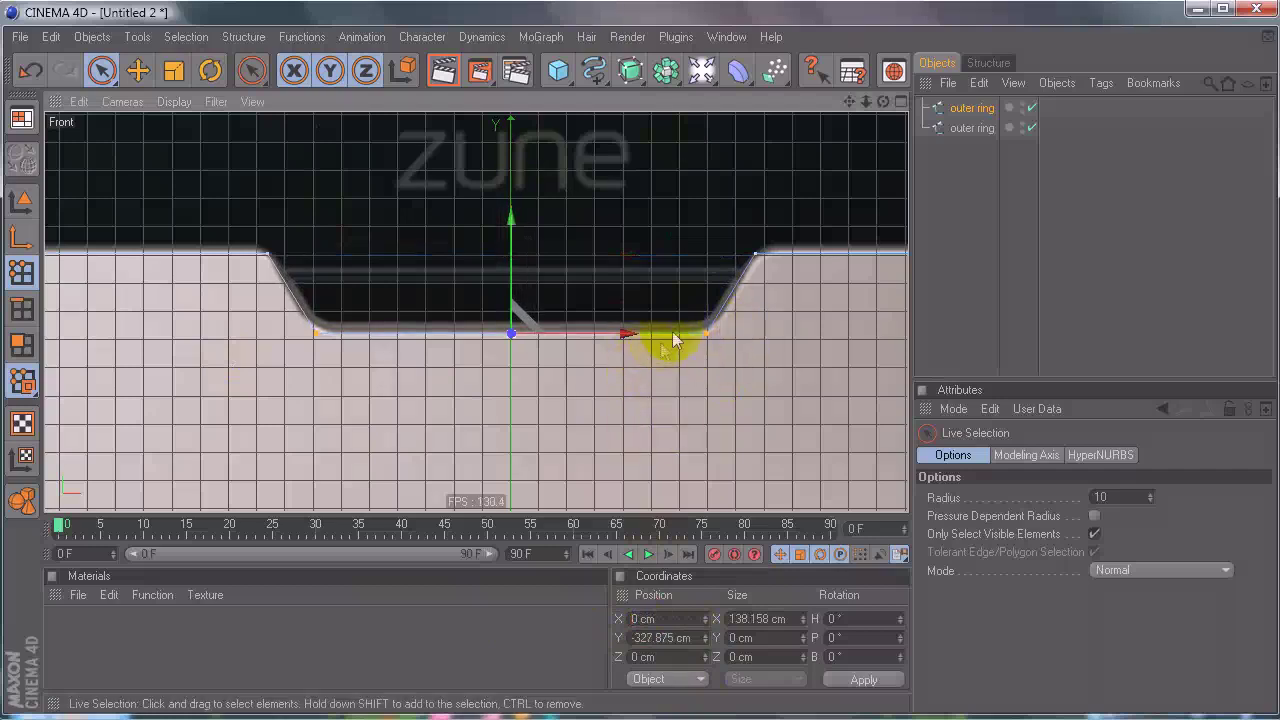
key(t)
drag(630, 343, 640, 372)
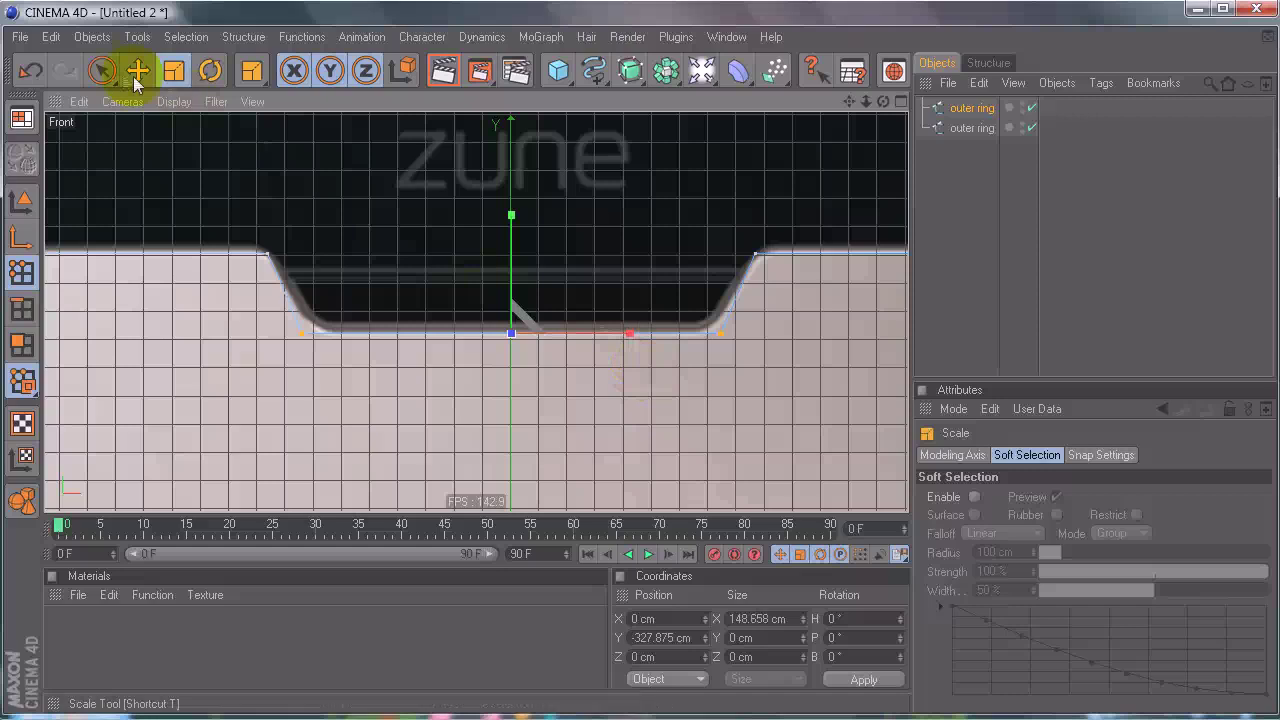
Step: Chamfer the four notch corner points with a radius of about 14.67 cm to follow the reference curve
click(101, 70)
shift+click(758, 258)
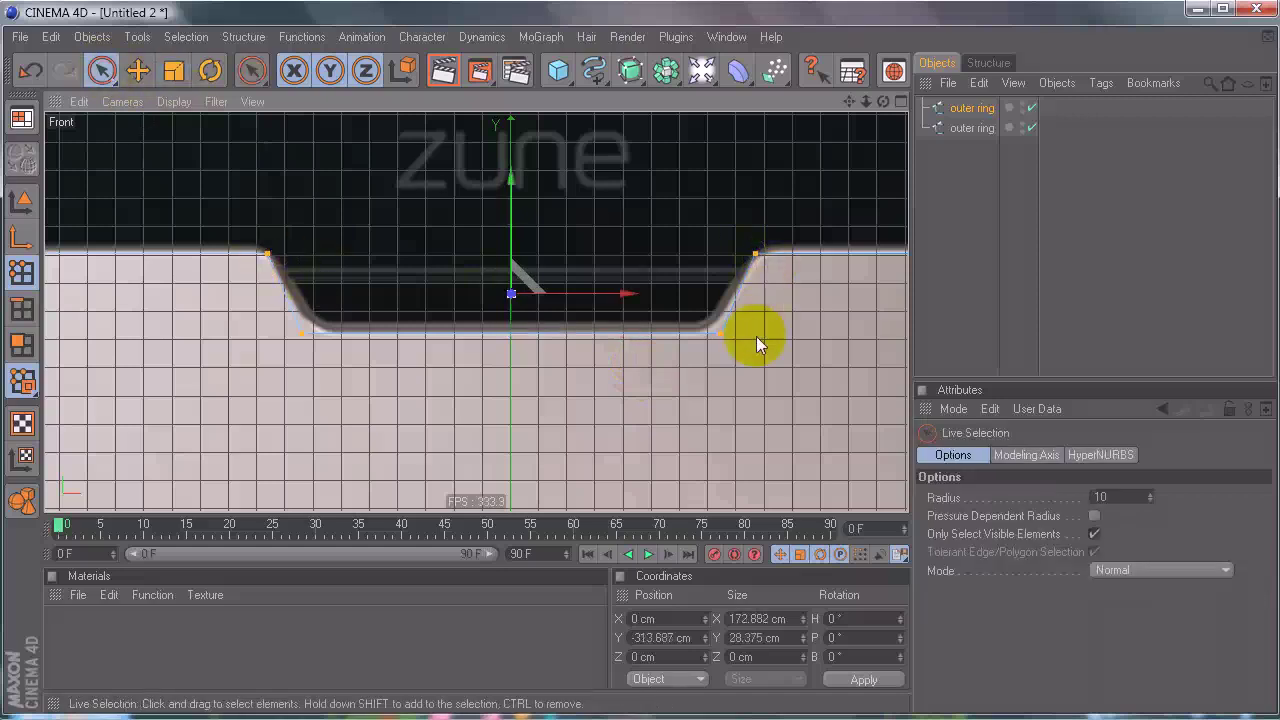
right_click(768, 320)
click(817, 556)
drag(766, 457, 639, 369)
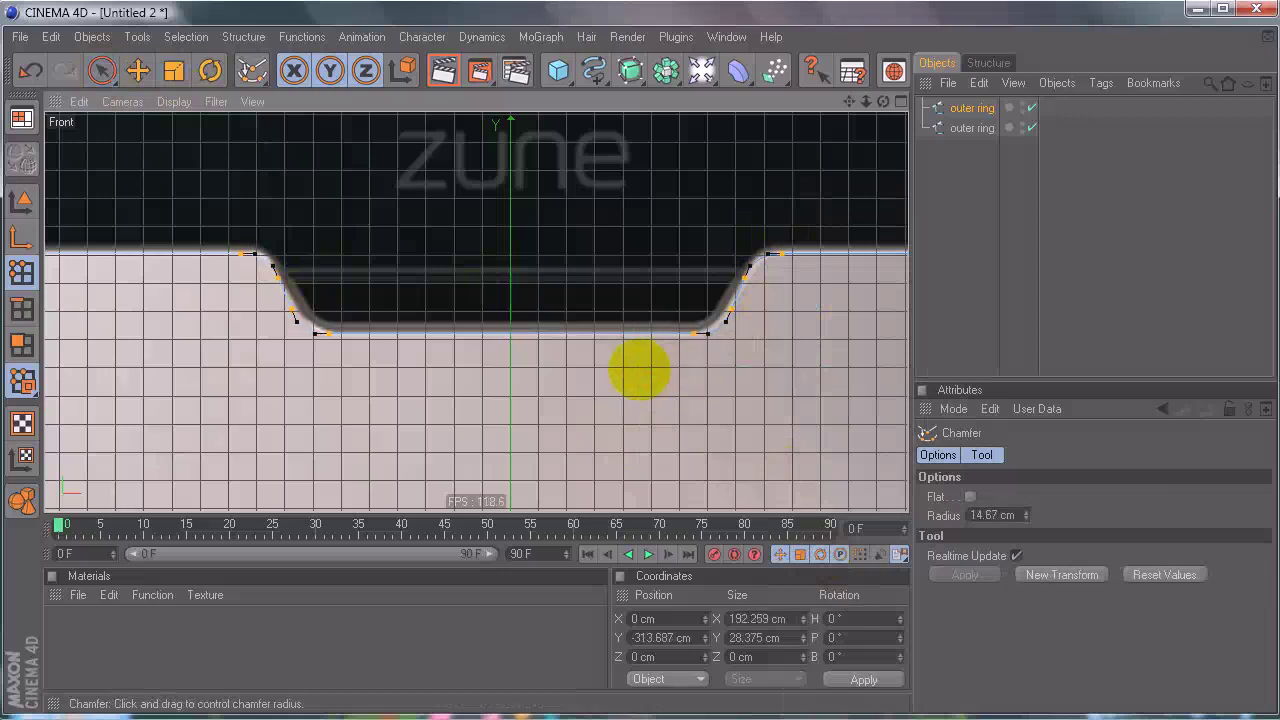
alt+middle_drag(580, 433, 643, 369)
click(104, 70)
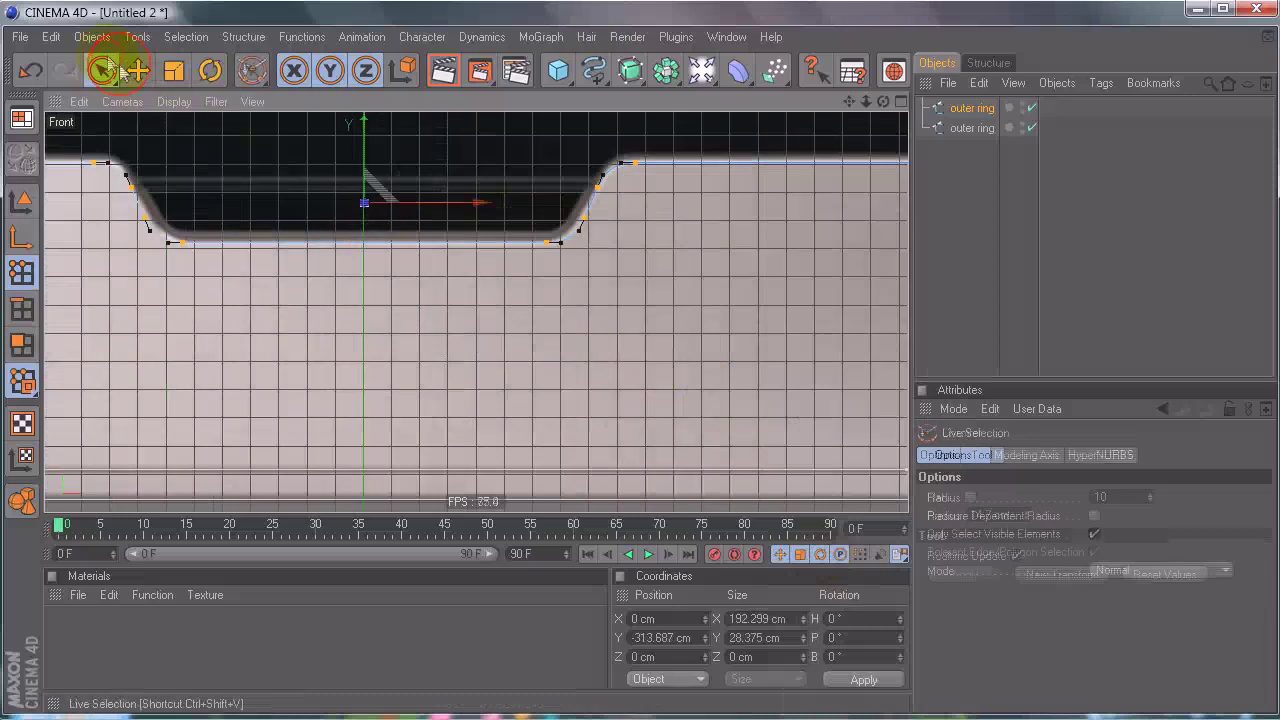
click(582, 140)
alt+right_drag(695, 250, 640, 369)
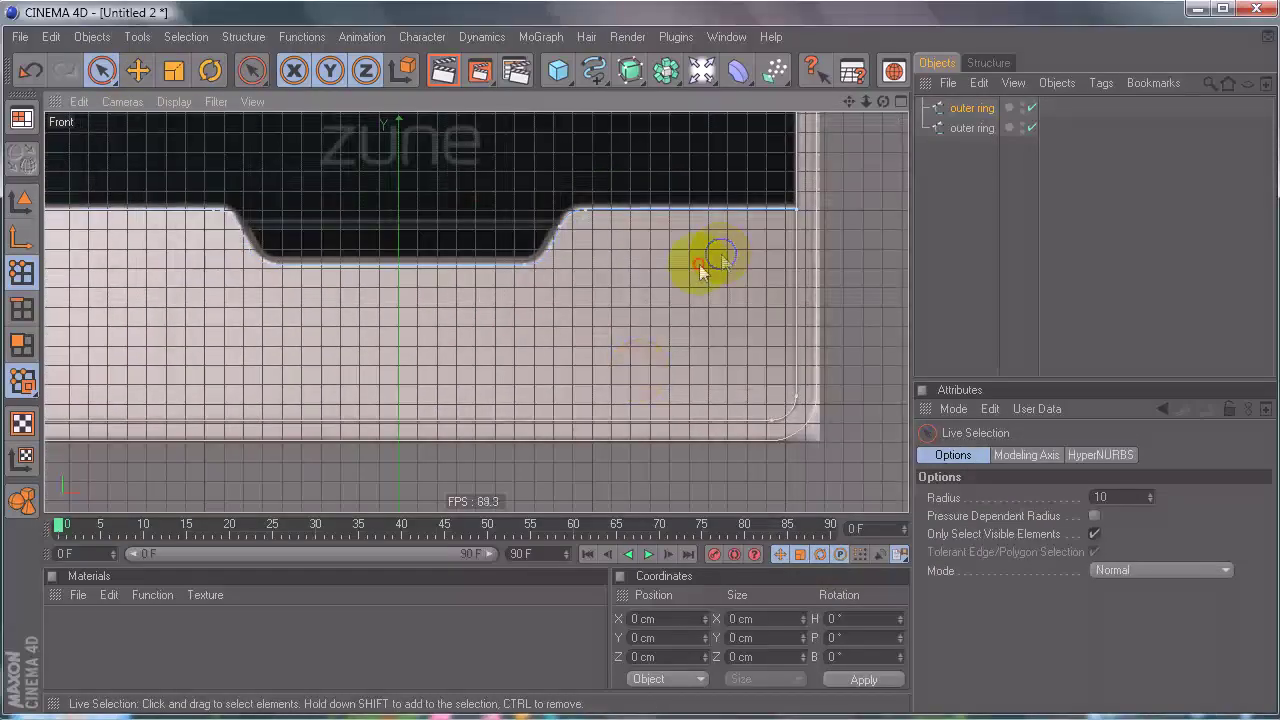
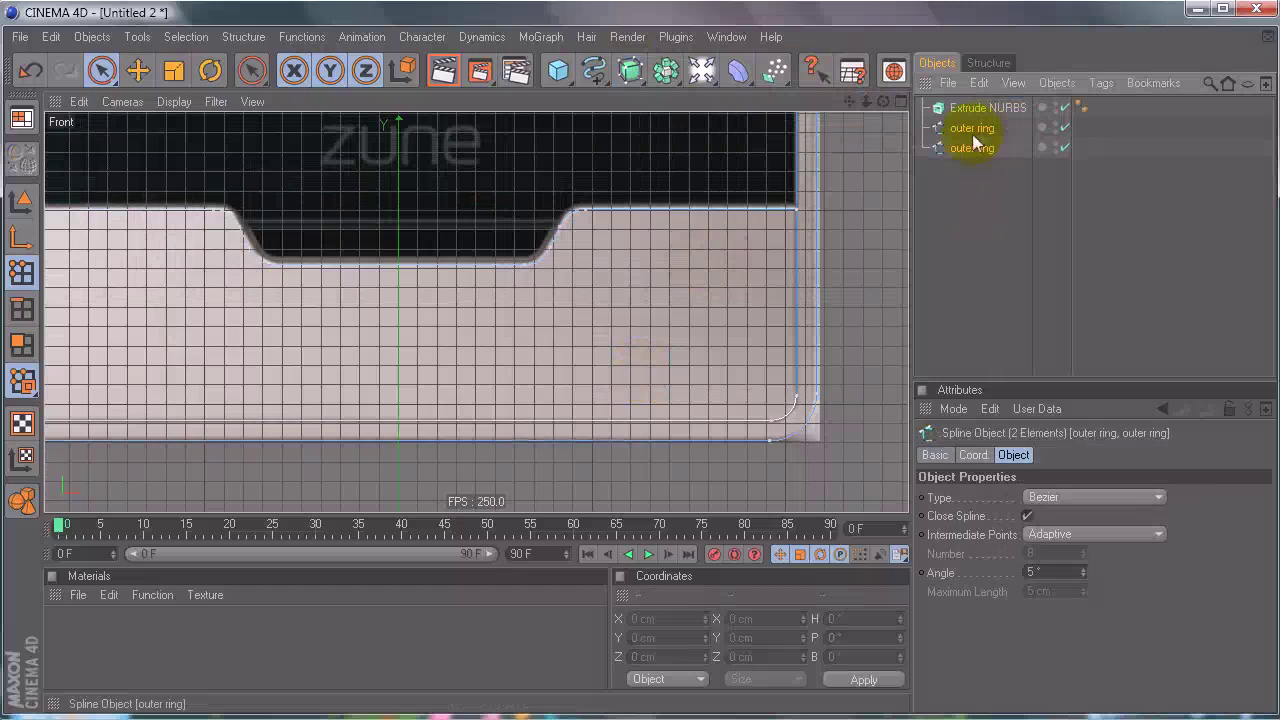
Step: Rename the lower panel spline to "bottom"
double_click(968, 127)
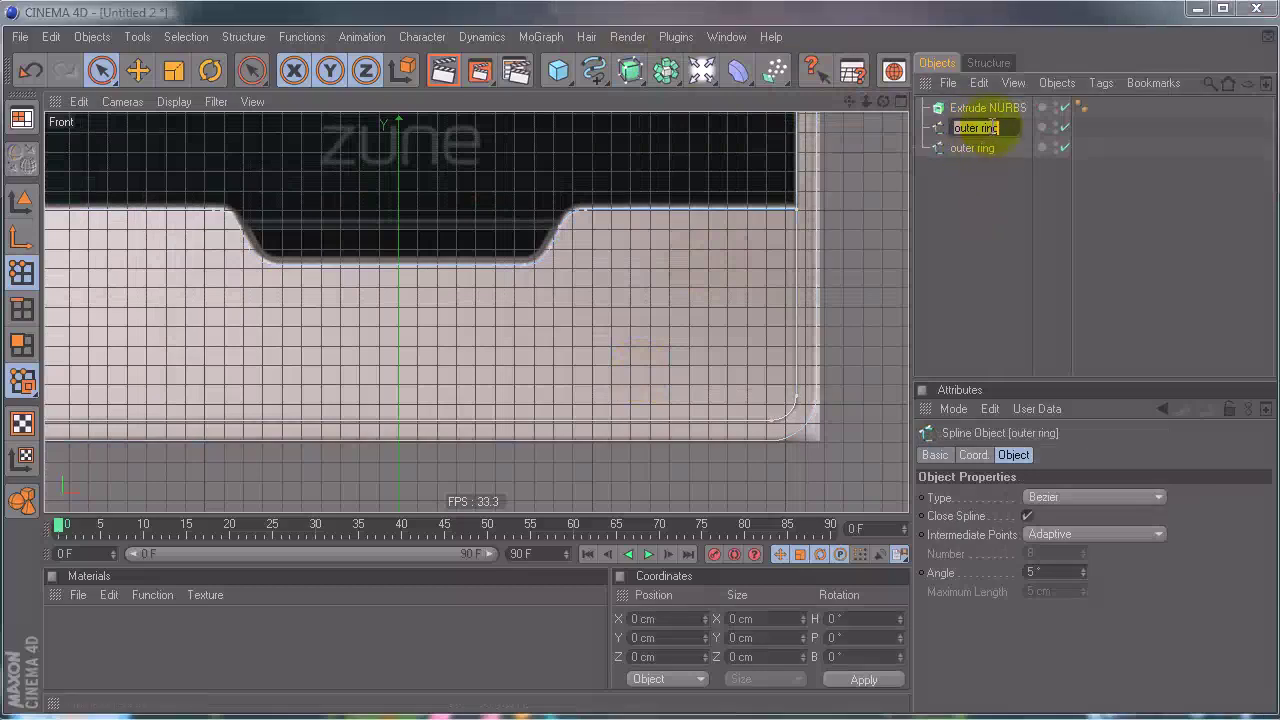
text(bottom)
key(Return)
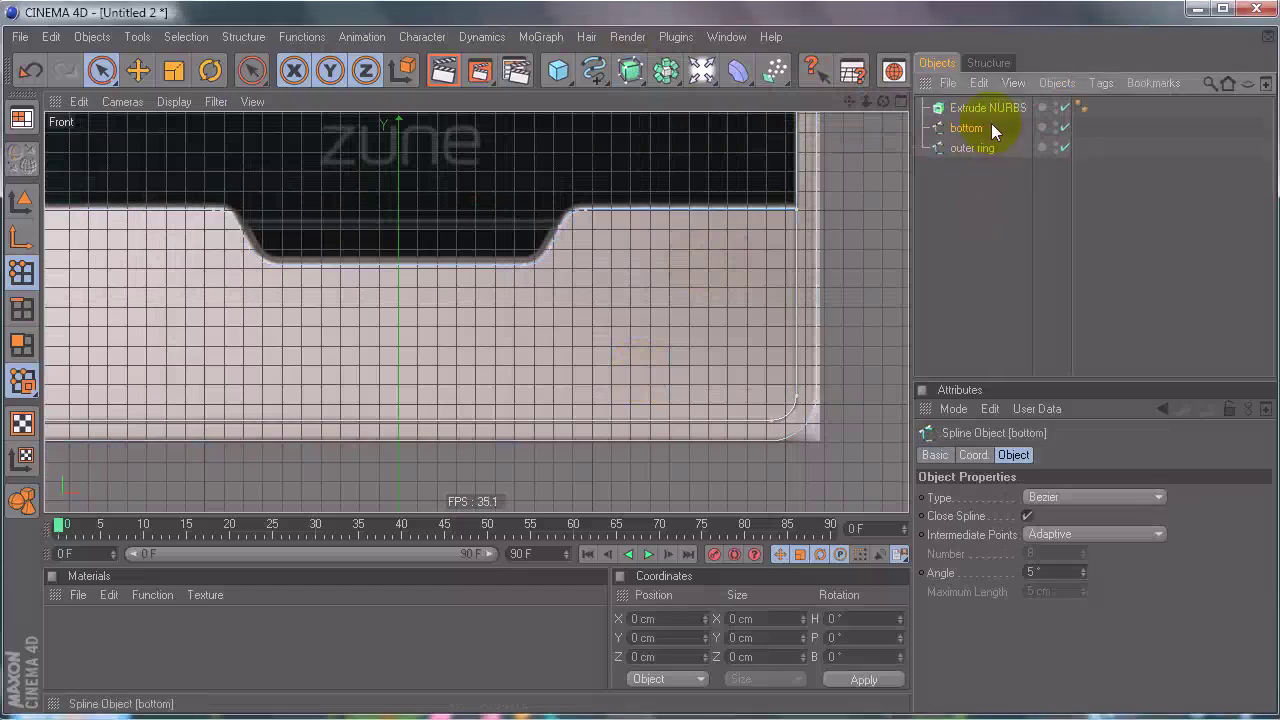
Step: Nest the bottom and outer ring splines under the Extrude NURBS and inspect the extrusion in perspective
drag(967, 150, 986, 114)
middle_click(586, 223)
middle_click(343, 223)
alt+middle_drag(453, 350, 411, 186)
alt+right_drag(403, 329, 480, 329)
alt+drag(406, 329, 310, 325)
alt+drag(640, 378, 375, 338)
alt+drag(455, 335, 385, 328)
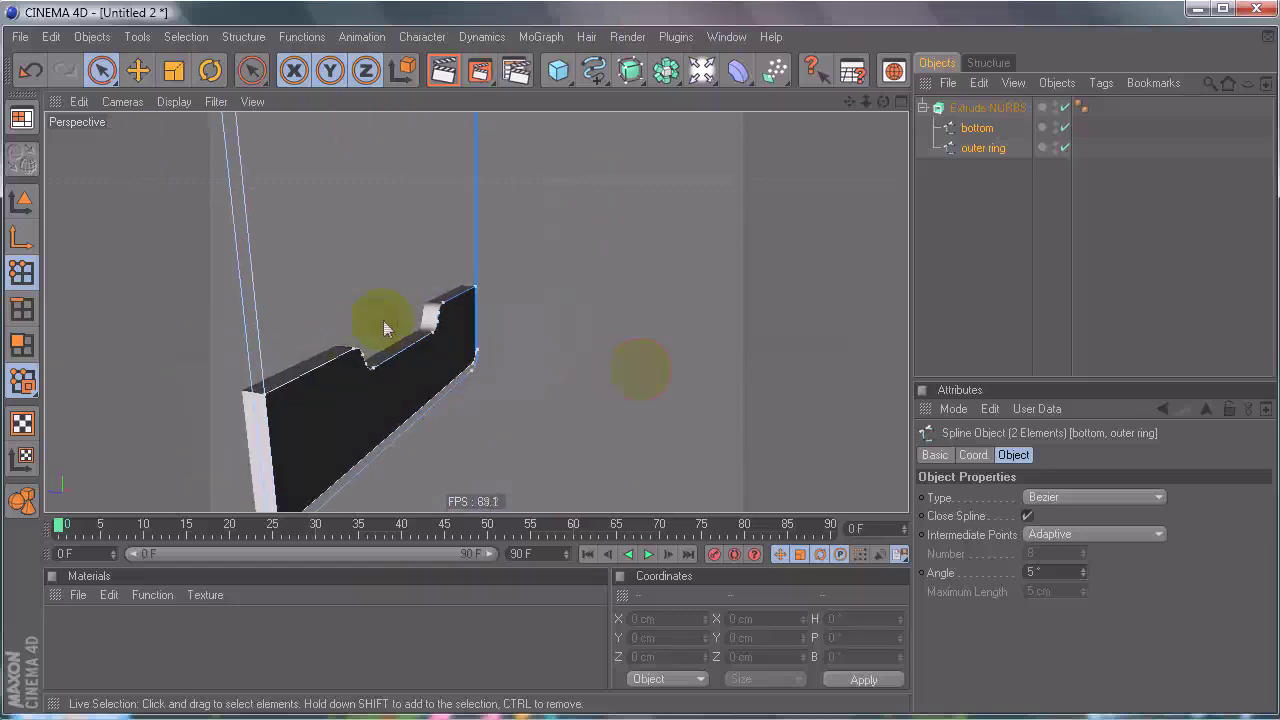
Step: Enable the Hierarchical option on the Extrude NURBS so both child splines are extruded
click(989, 107)
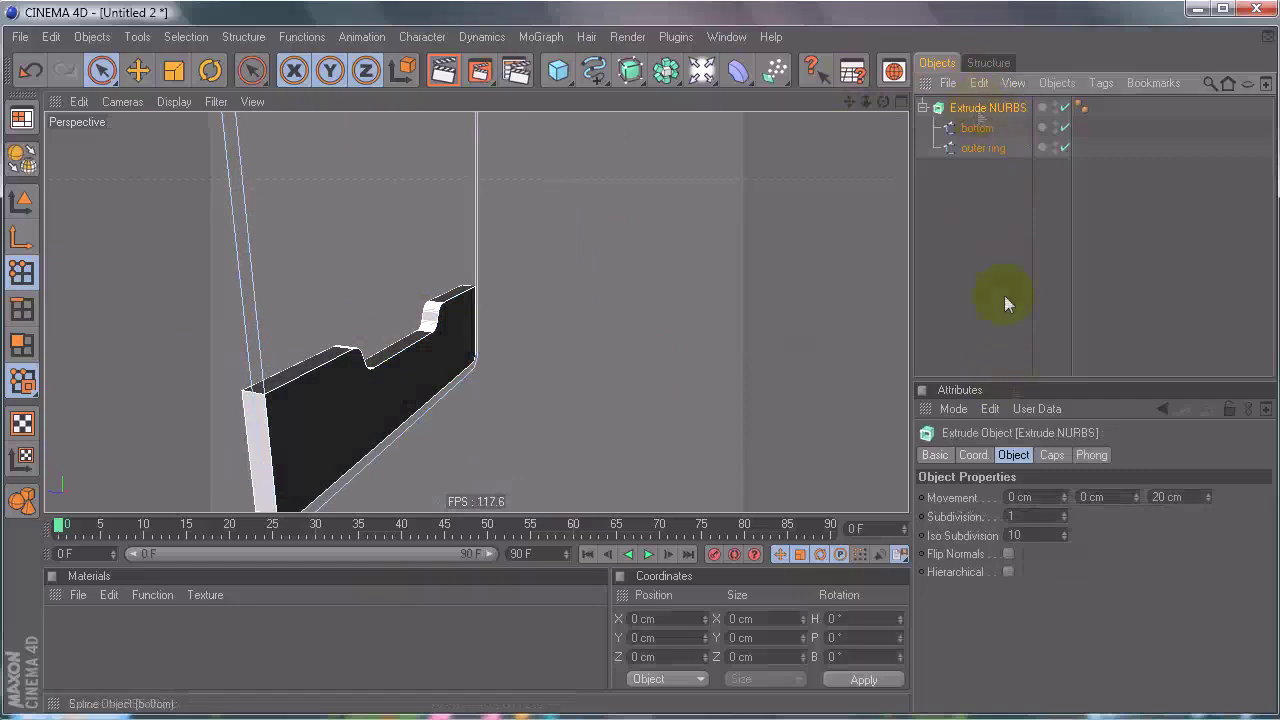
click(1008, 571)
alt+drag(665, 373, 507, 320)
Step: Move the bottom and outer ring splines along Z to about -35.7 cm, matching the device's front edge in the side view
middle_click(507, 320)
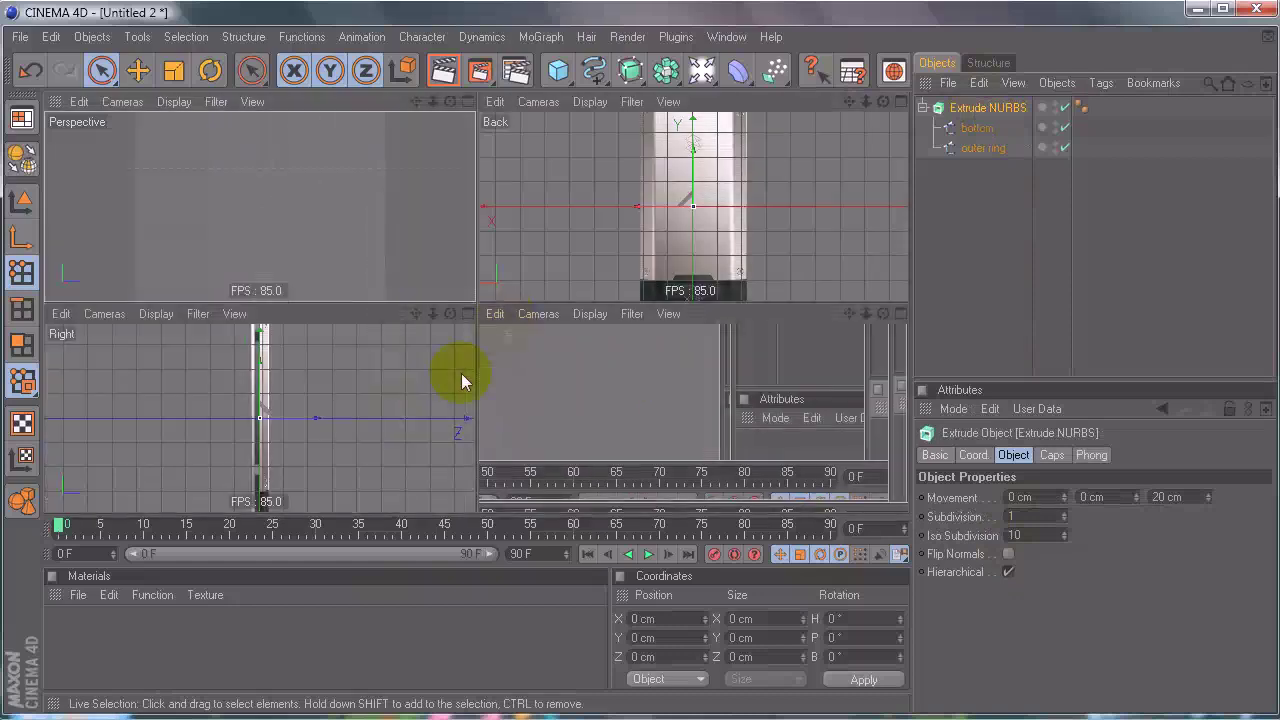
middle_click(355, 392)
drag(980, 207, 973, 121)
alt+right_drag(668, 268, 586, 306)
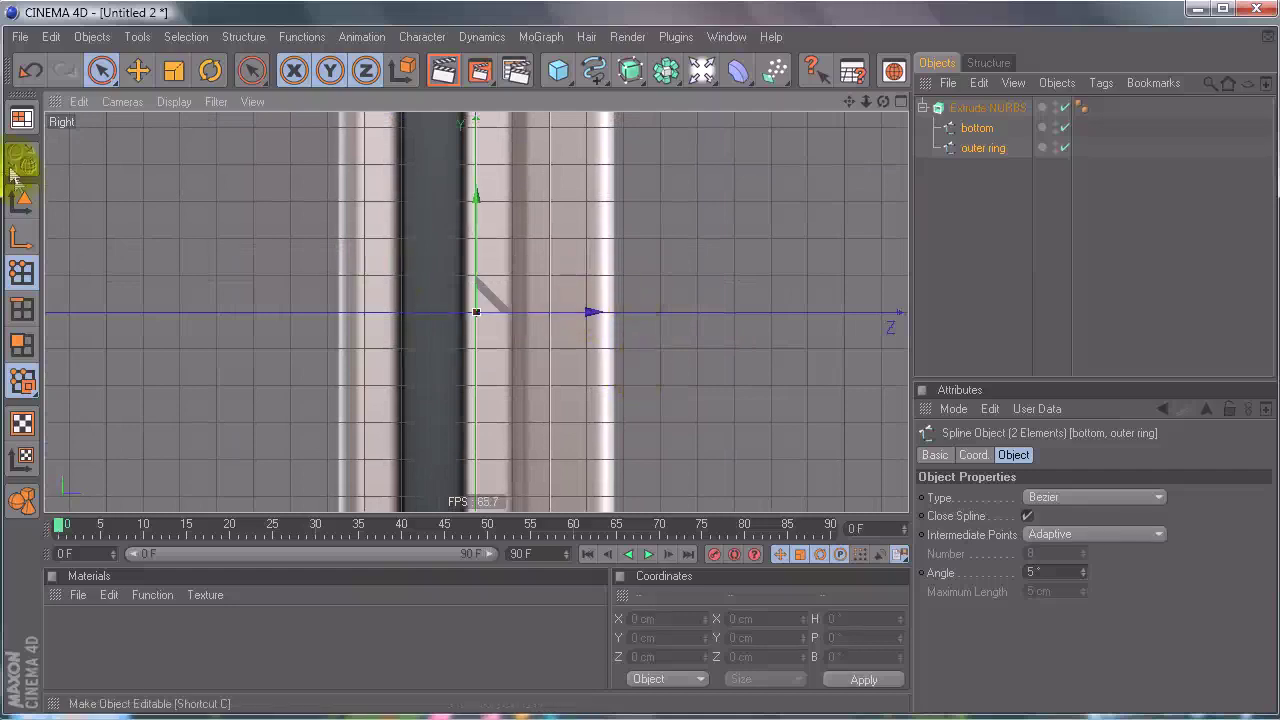
click(21, 200)
scroll(499, 353, down, 1)
scroll(500, 353, down, 3)
mouse_move(638, 378)
alt+middle_down()
mouse_move(638, 364)
mouse_move(638, 399)
alt+middle_up()
drag(619, 302, 562, 303)
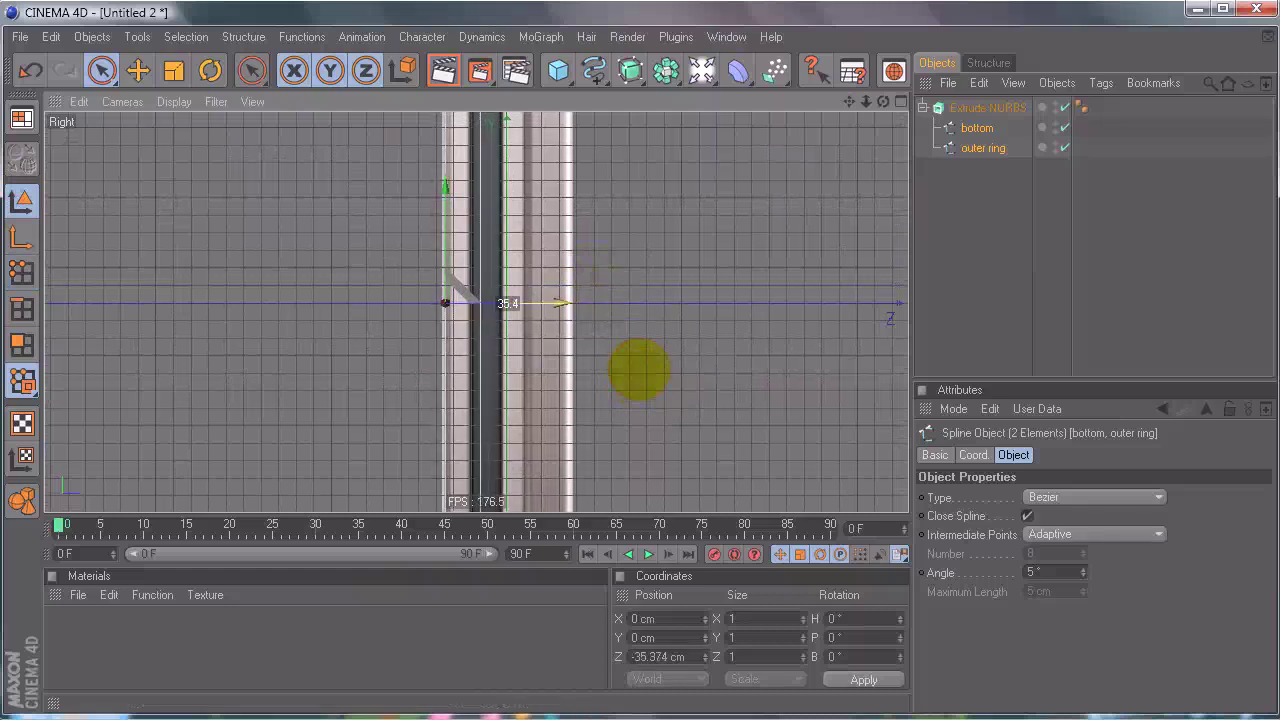
middle_click(170, 226)
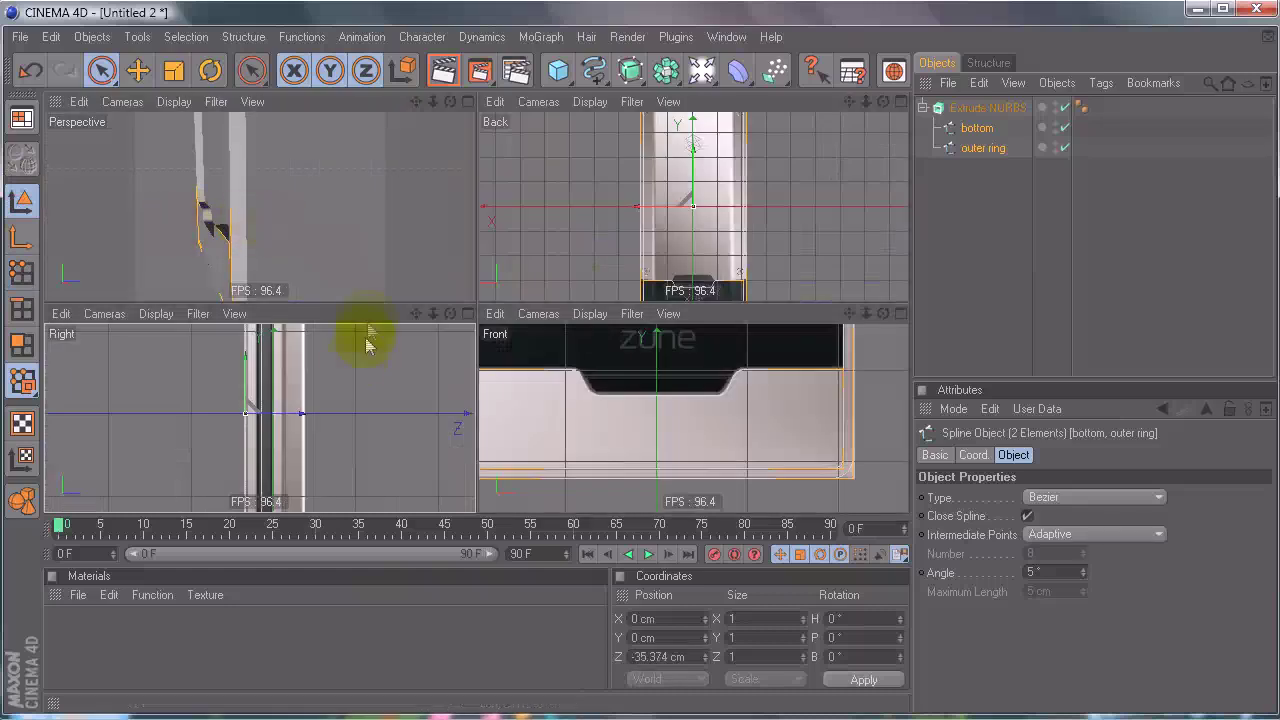
middle_click(358, 371)
alt+right_drag(516, 364, 890, 369)
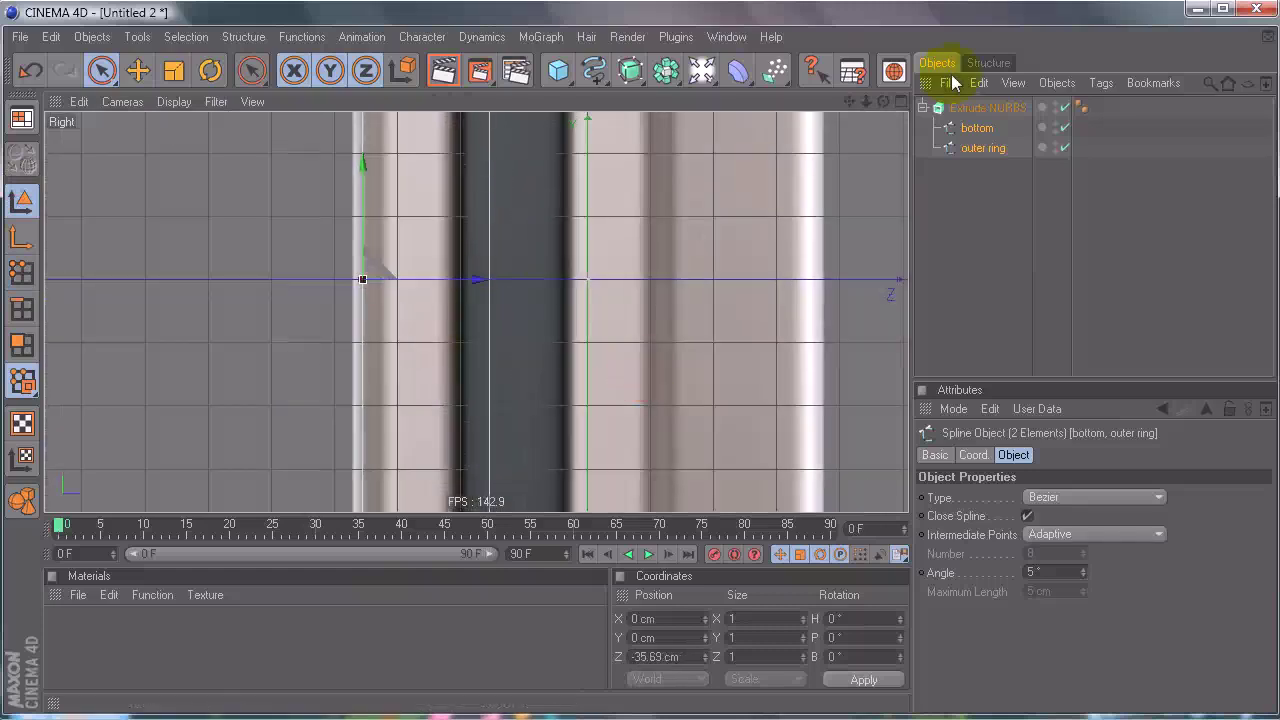
Step: Set the Extrude NURBS movement along Z to 15 cm
click(988, 107)
drag(1206, 497, 1207, 507)
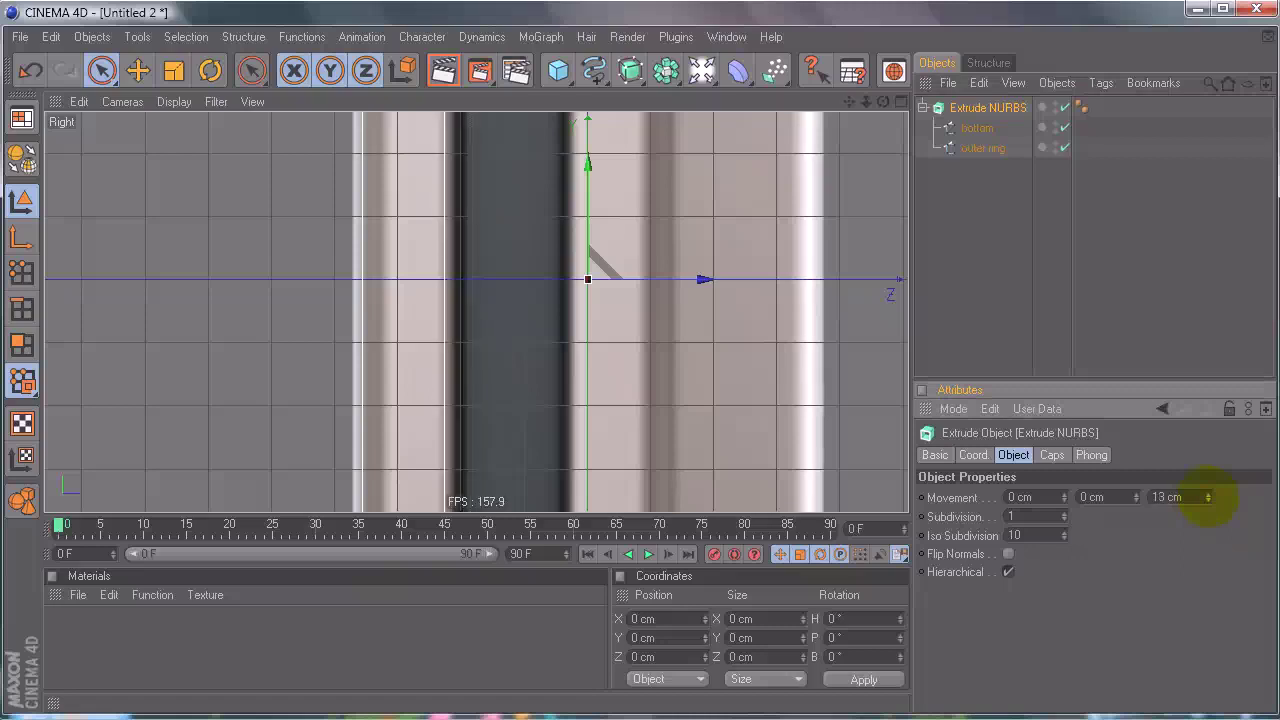
middle_click(423, 243)
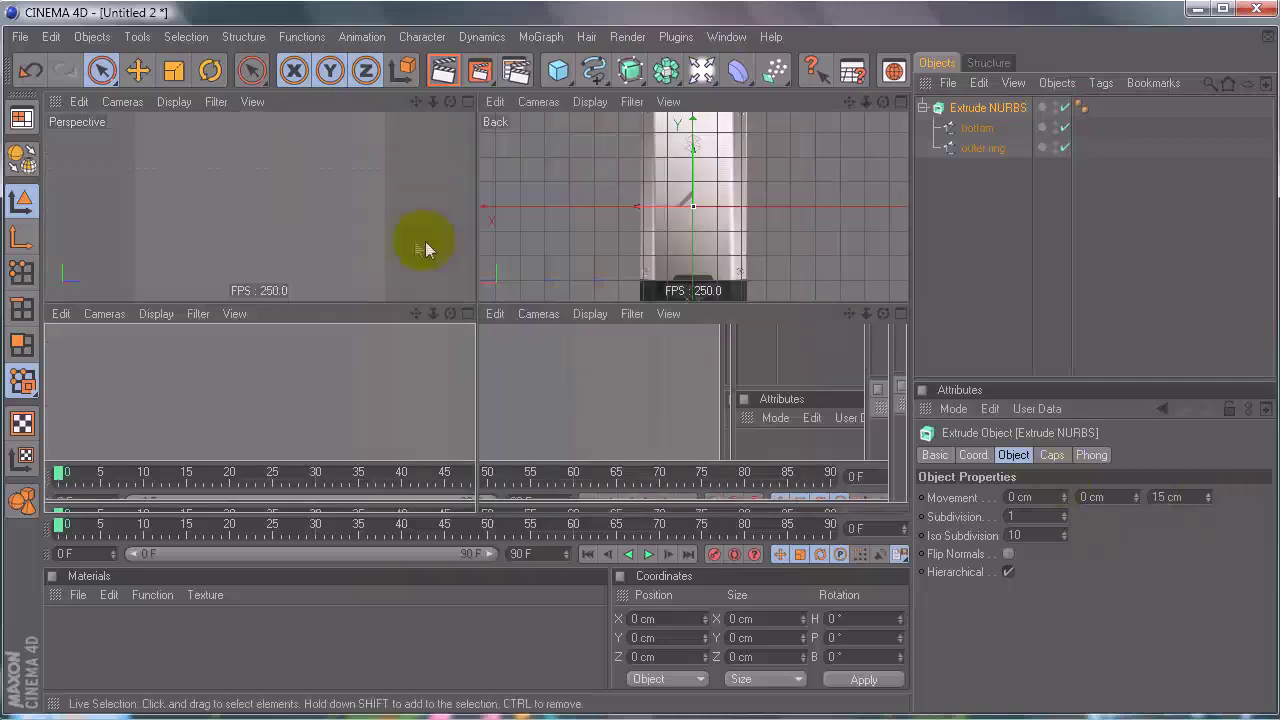
Step: Set the Extrude NURBS start and end caps to Fillet Cap and enable Constrain
middle_click(293, 207)
middle_click(843, 371)
middle_click(740, 410)
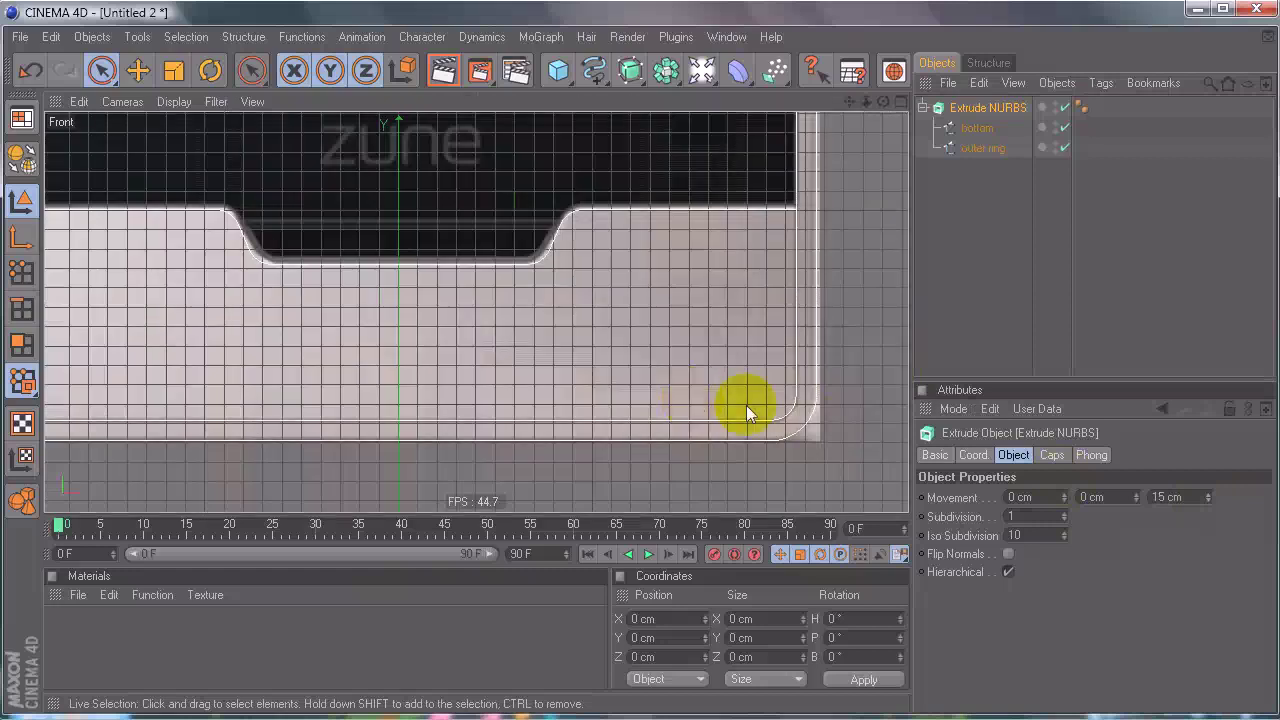
scroll(767, 387, up, 3)
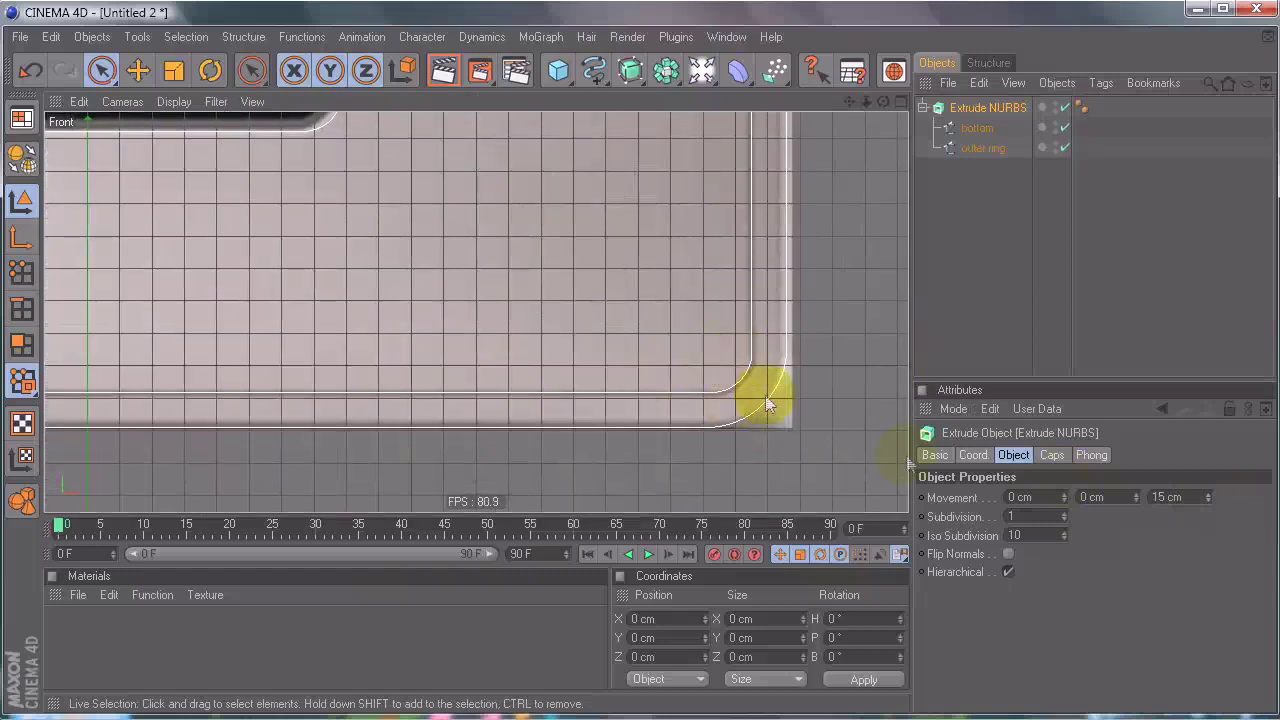
click(1054, 456)
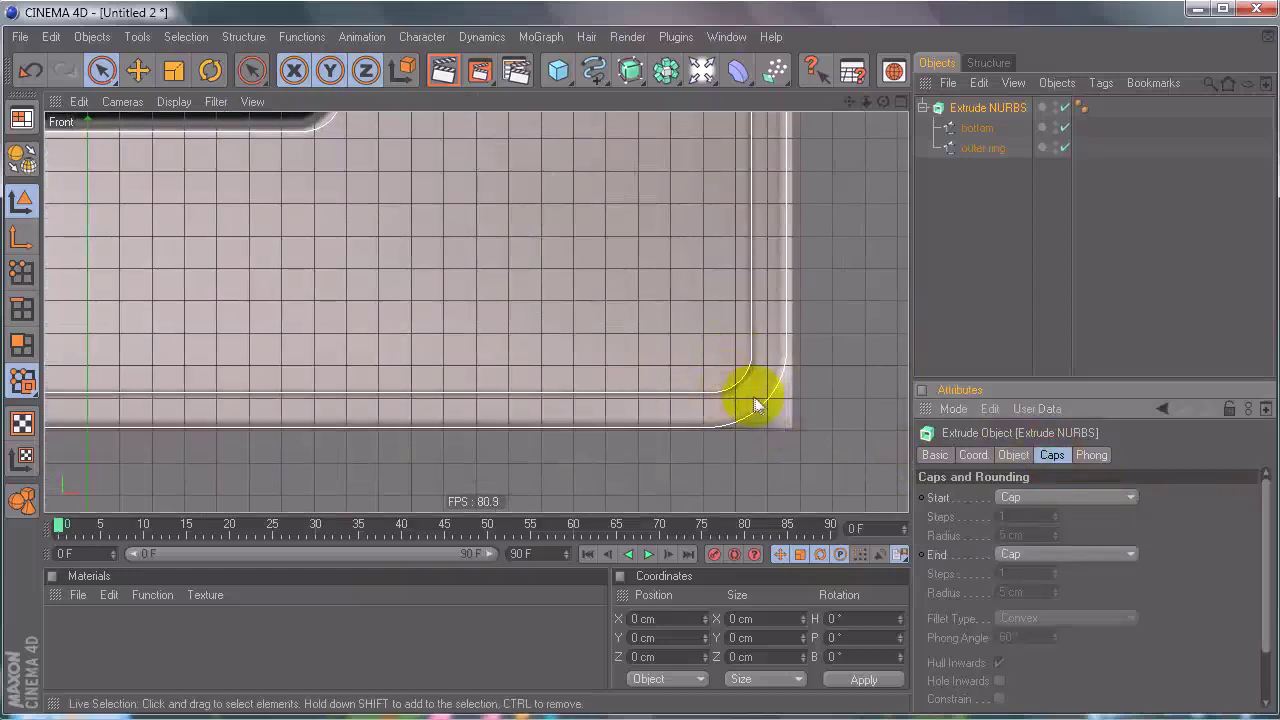
click(1026, 497)
click(1057, 571)
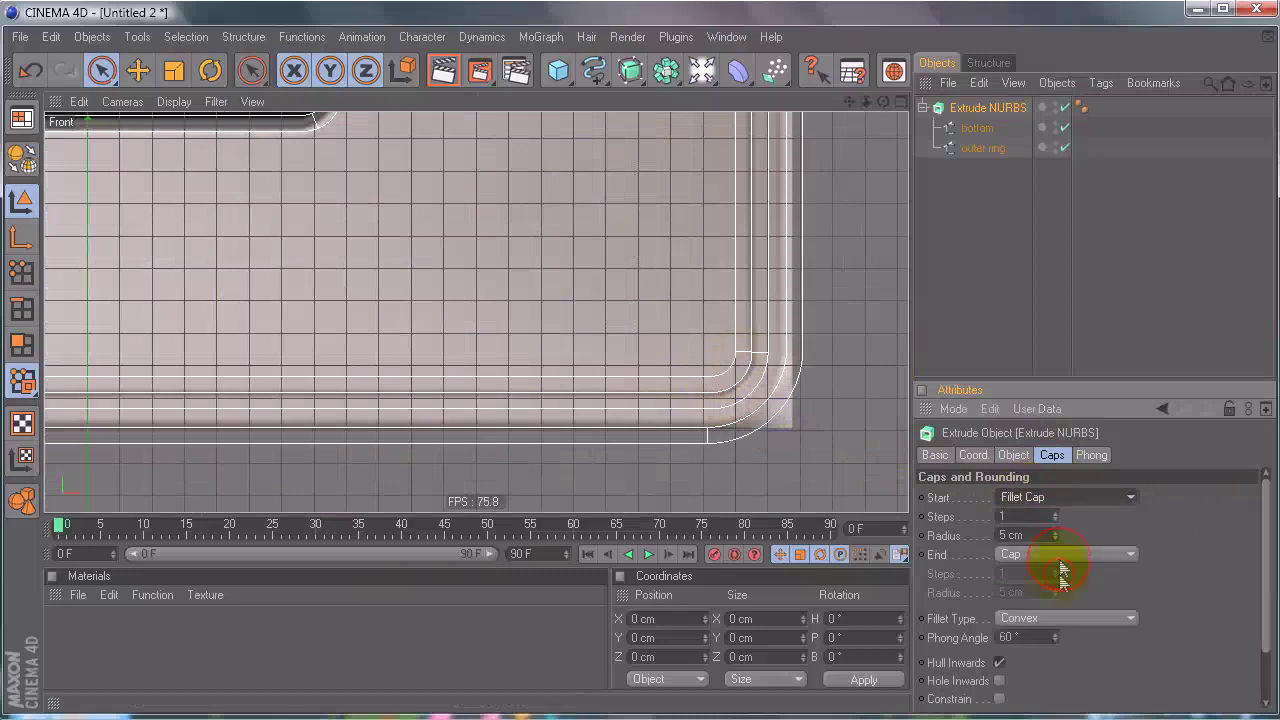
click(1057, 556)
click(1052, 620)
scroll(1111, 661, down, 2)
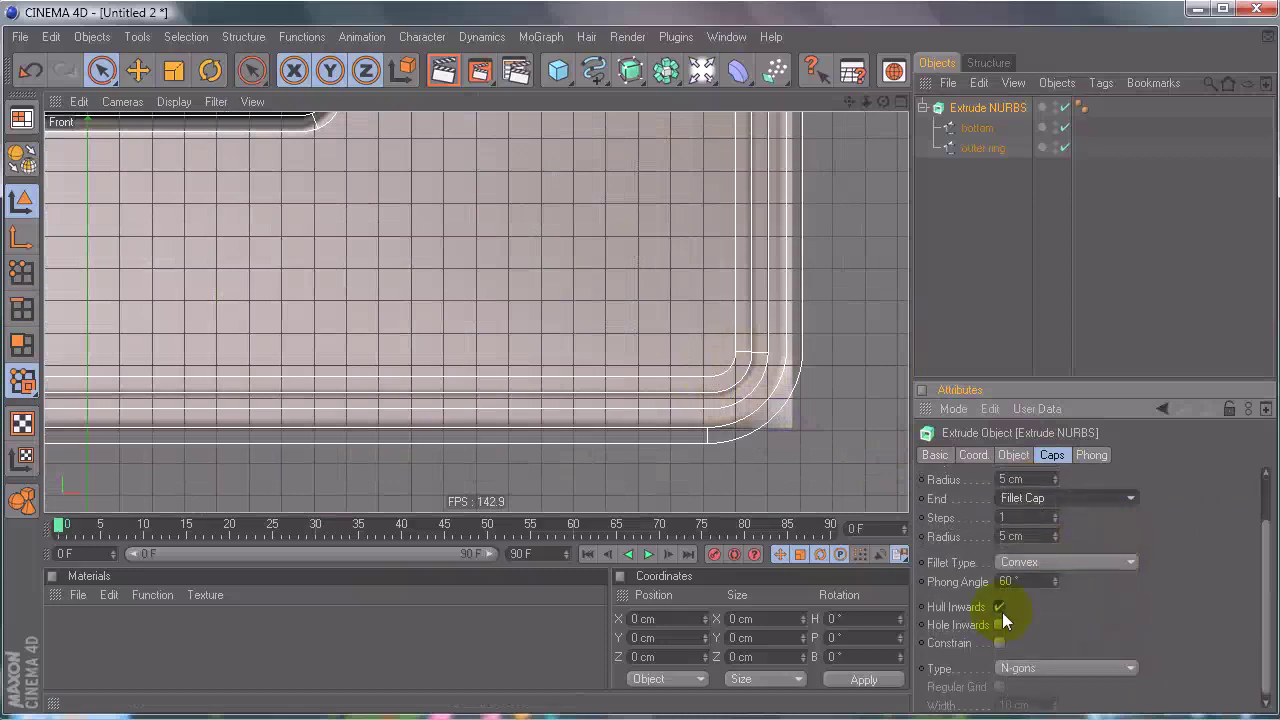
click(1000, 644)
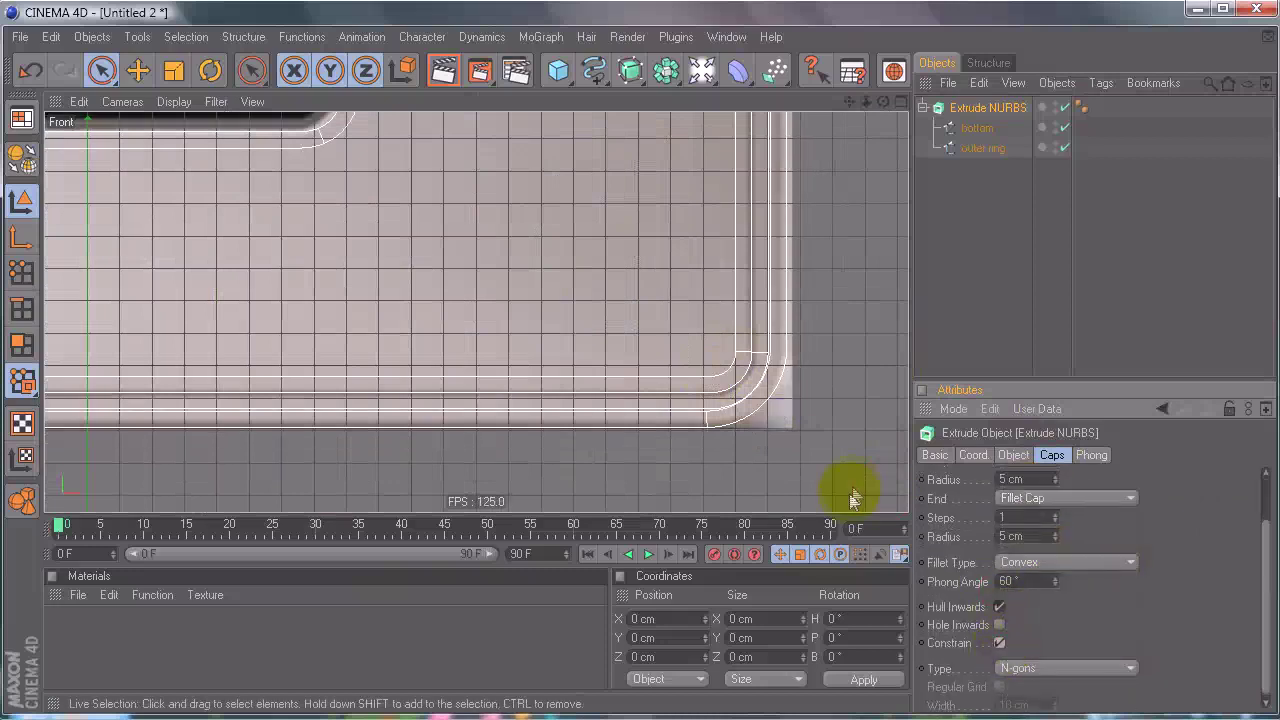
Step: Reduce the fillet radius of both the start and end caps to 1 cm
scroll(1052, 526, up, 2)
click(1055, 537)
click(1055, 537)
click(1055, 537)
click(1055, 537)
click(1056, 595)
click(1056, 595)
click(1056, 595)
click(1056, 595)
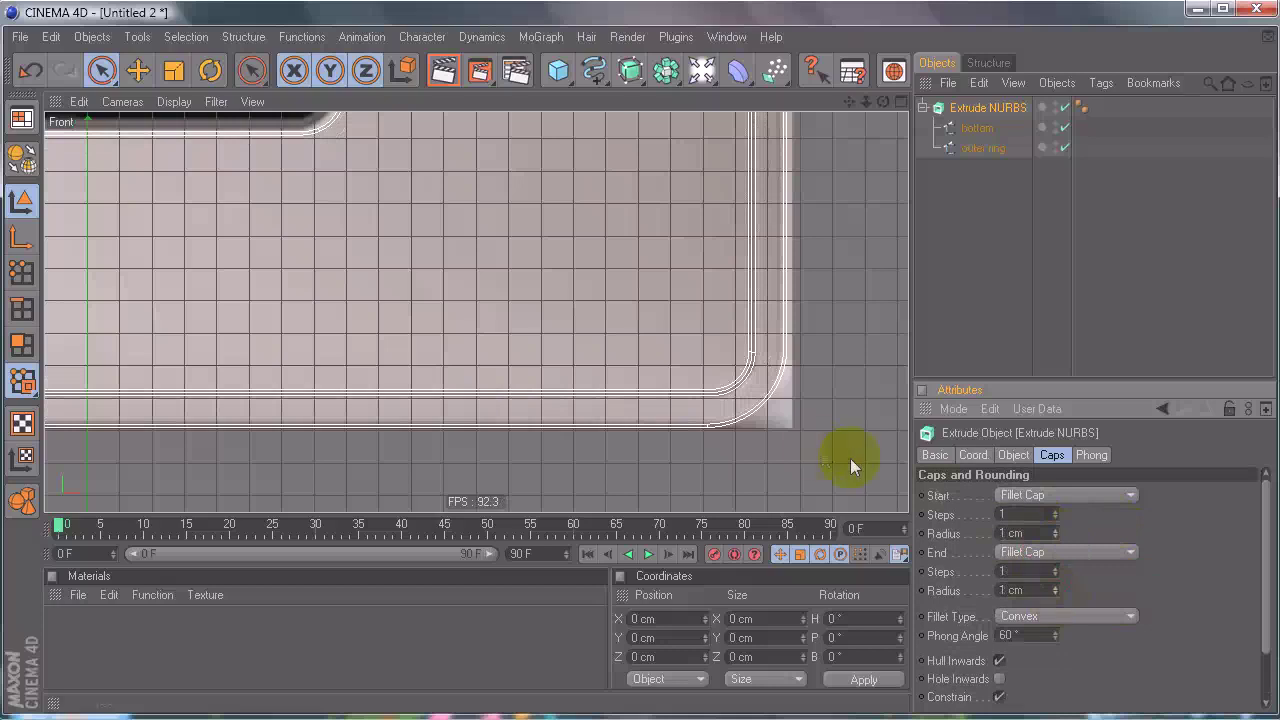
Step: Inspect the rounded edges in perspective and set the start and end fillet steps to 2
middle_click(640, 366)
middle_click(409, 191)
alt+drag(545, 347, 640, 370)
click(961, 316)
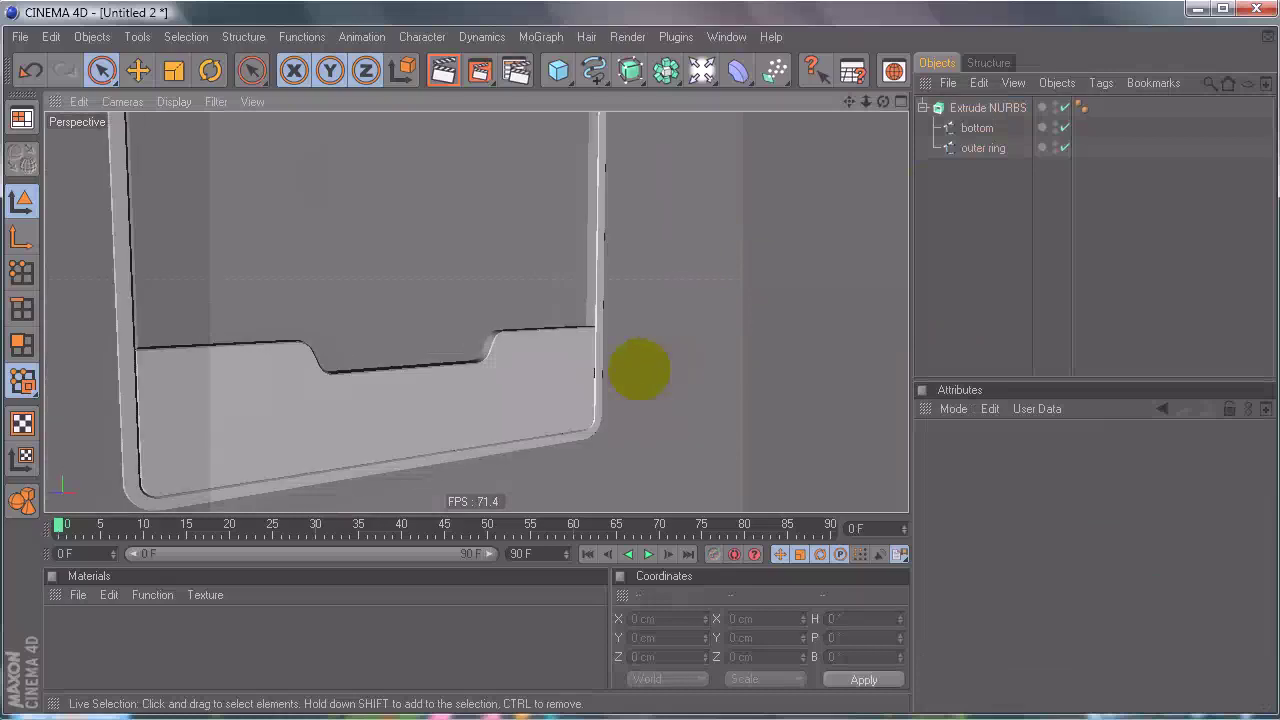
click(1000, 107)
click(1055, 514)
click(1055, 570)
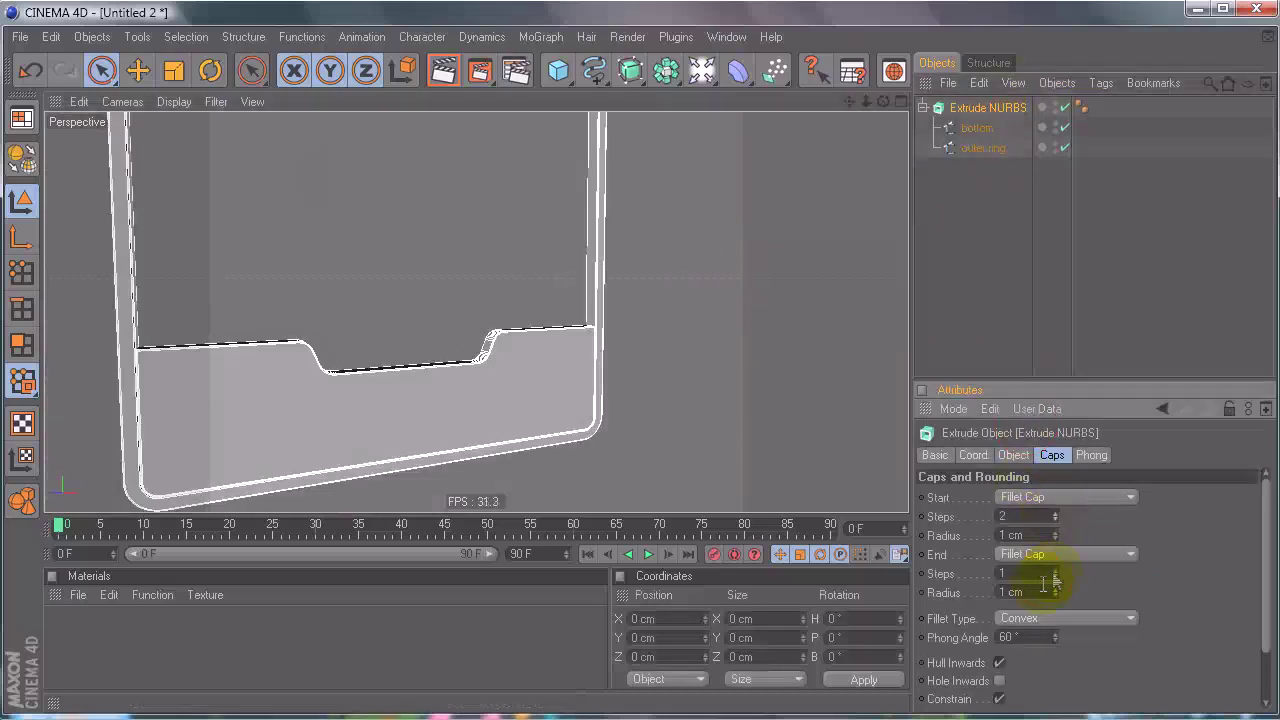
Step: Render the perspective view and examine the filleted edges of the outer ring and bottom panel
click(946, 205)
alt+drag(657, 374, 716, 313)
click(443, 69)
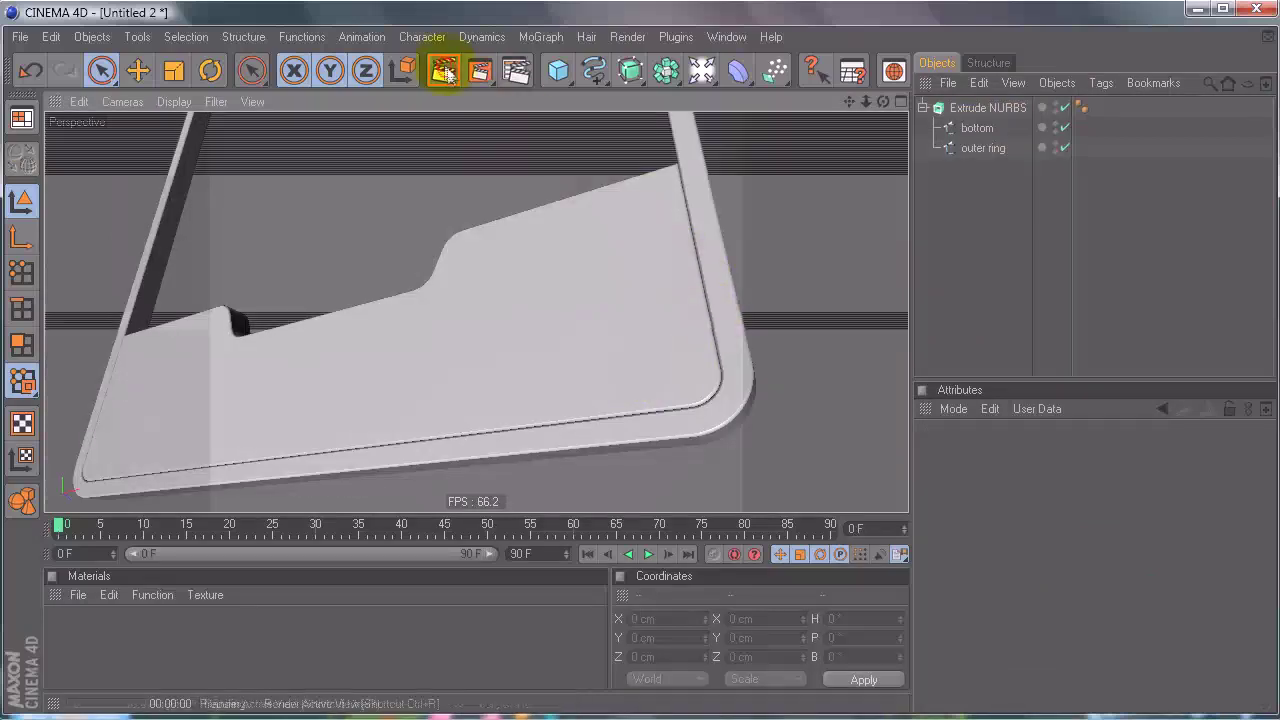
scroll(636, 369, down, 4)
mouse_move(640, 366)
alt+mouse_down()
mouse_move(648, 354)
mouse_move(640, 369)
alt+mouse_up()
alt+middle_drag(725, 250, 644, 379)
alt+drag(686, 250, 638, 368)
Step: Examine the screen area's outline in the front view, from the top corners down to the notch in the bottom panel
middle_click(685, 238)
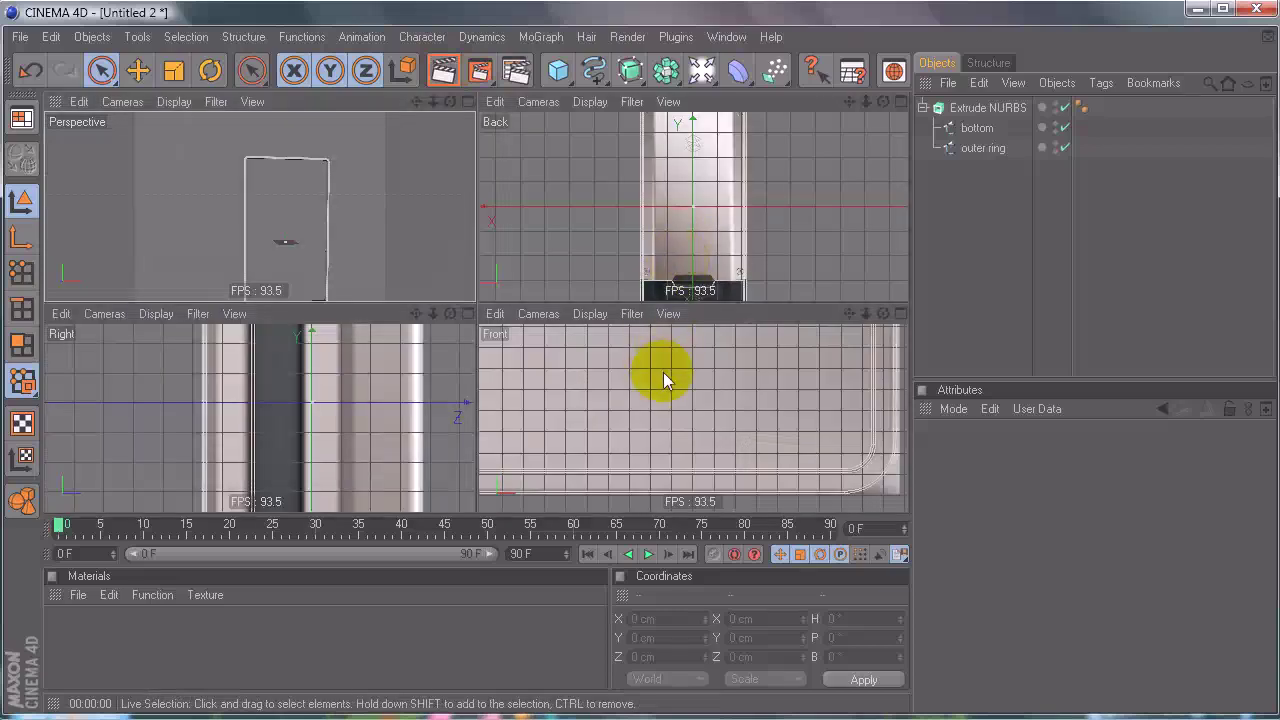
middle_click(663, 372)
mouse_move(640, 370)
alt+middle_down()
mouse_move(654, 407)
mouse_move(638, 371)
alt+middle_up()
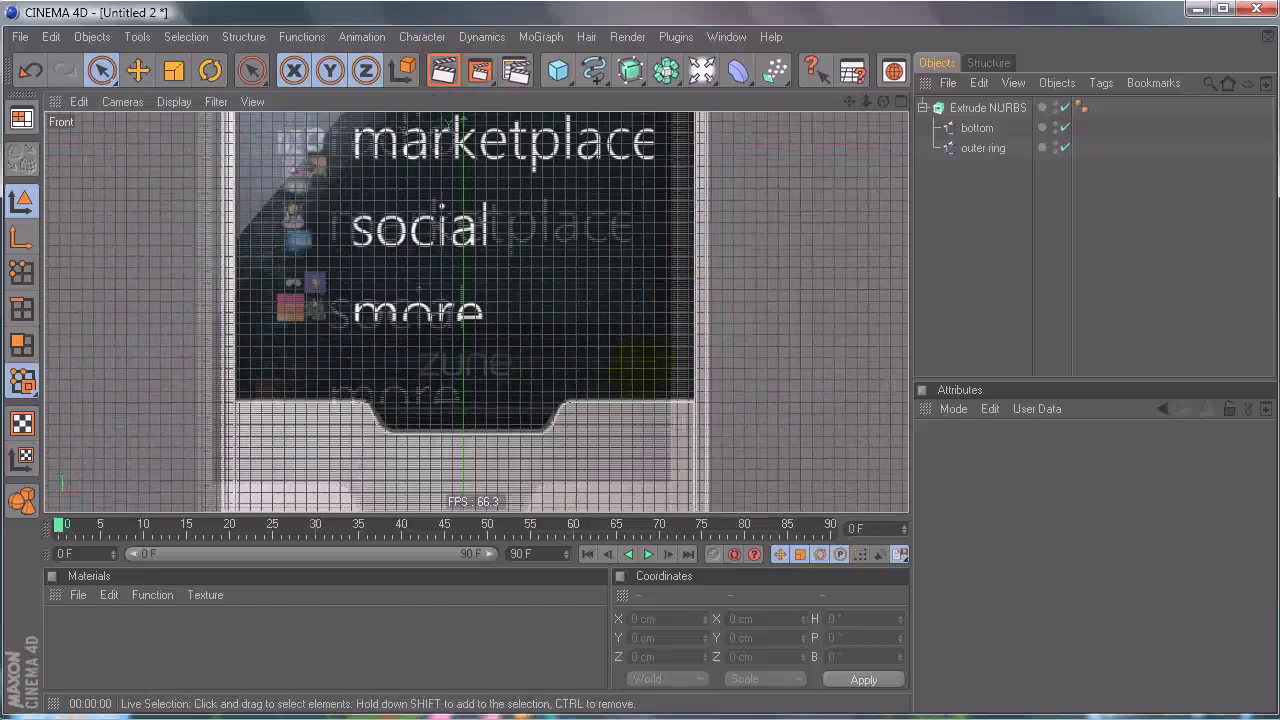
alt+middle_drag(589, 194, 638, 372)
alt+middle_drag(531, 168, 506, 196)
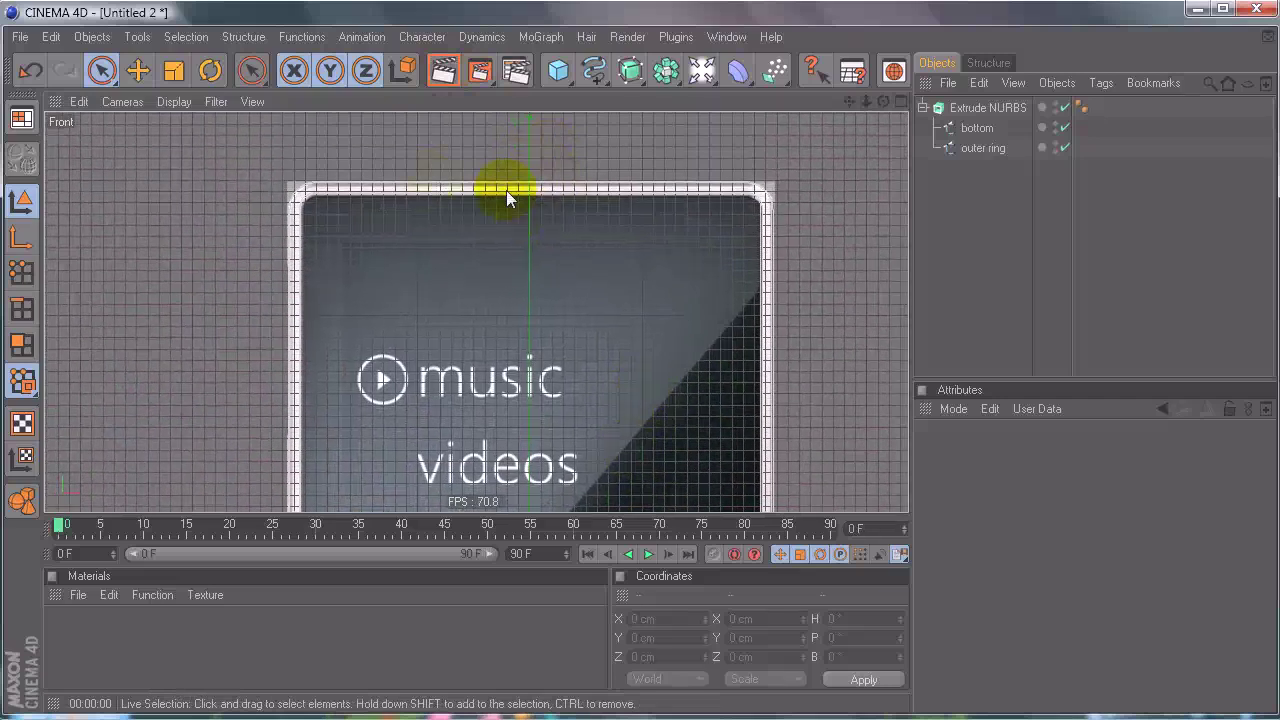
middle_click(284, 150)
middle_click(268, 147)
alt+drag(453, 227, 641, 367)
middle_click(641, 369)
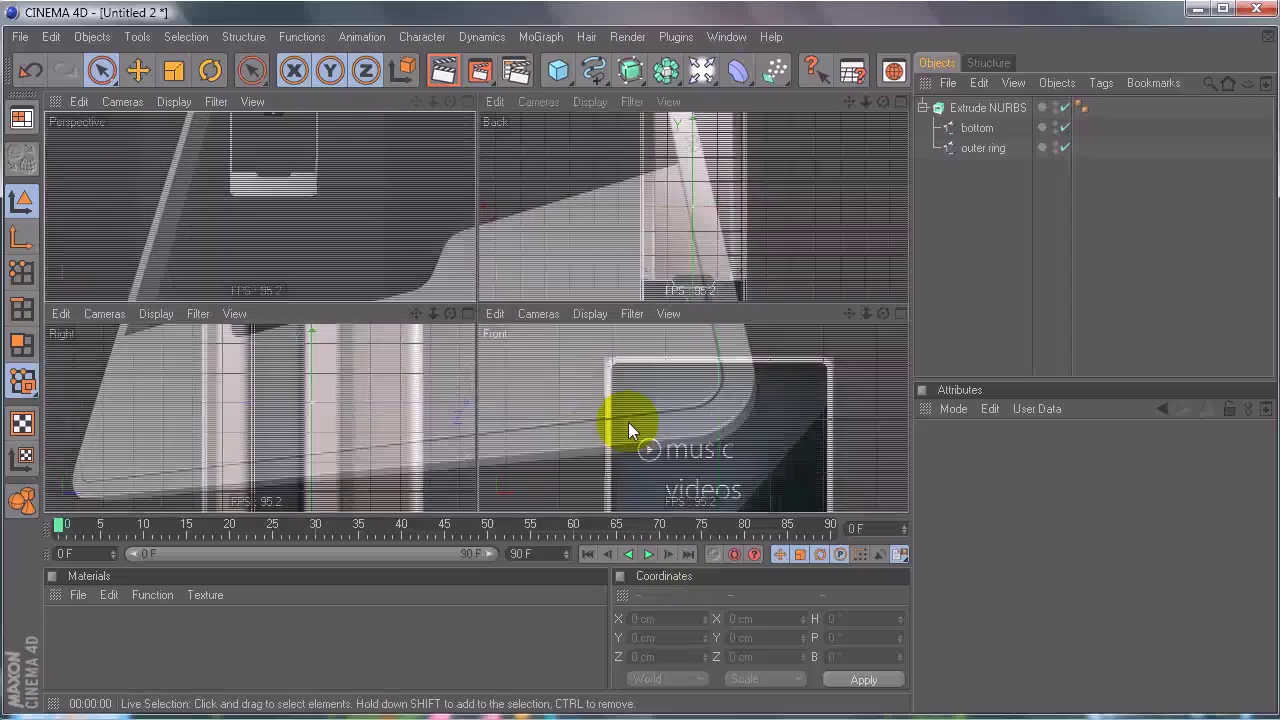
middle_click(628, 420)
alt+middle_drag(640, 340, 639, 370)
mouse_move(474, 316)
alt+right_down()
mouse_move(691, 369)
mouse_move(478, 317)
alt+right_up()
alt+middle_drag(430, 296, 350, 350)
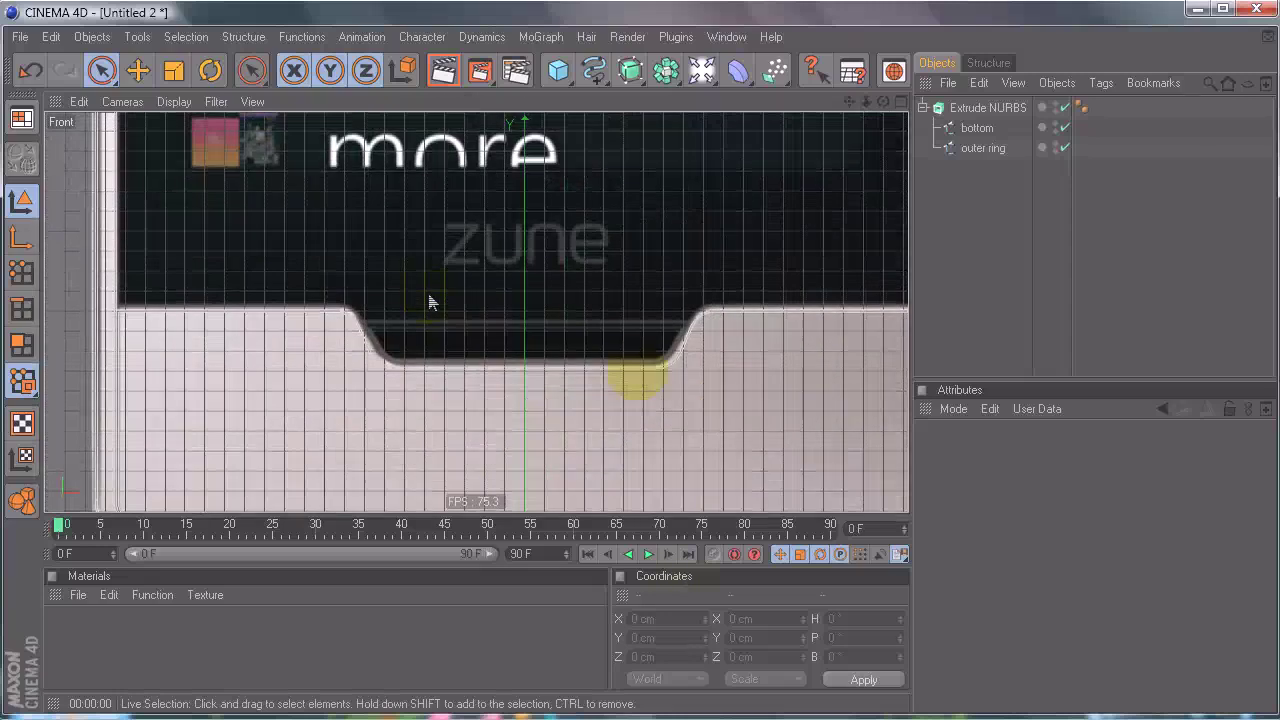
alt+right_drag(488, 308, 660, 377)
alt+middle_drag(486, 298, 178, 277)
alt+middle_drag(614, 370, 774, 396)
Step: Duplicate the bottom spline and place the copy outside and above the Extrude NURBS
click(976, 130)
alt+middle_drag(843, 225, 995, 238)
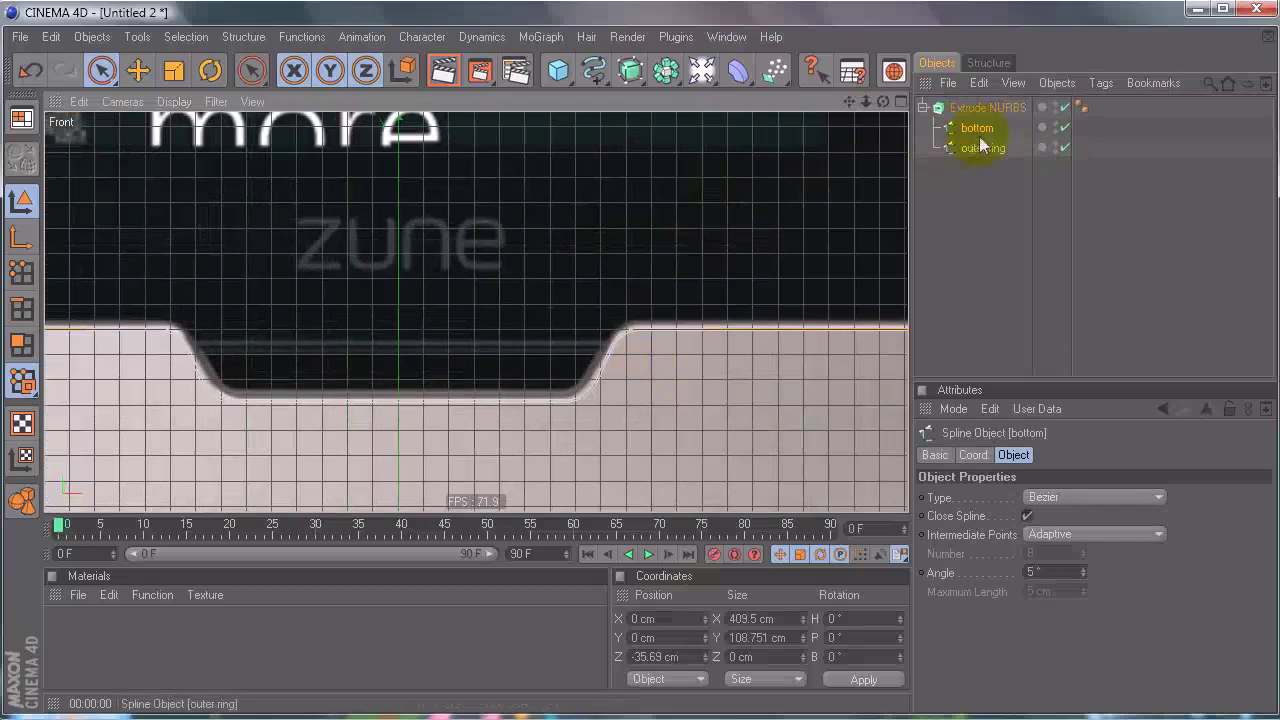
click(978, 130)
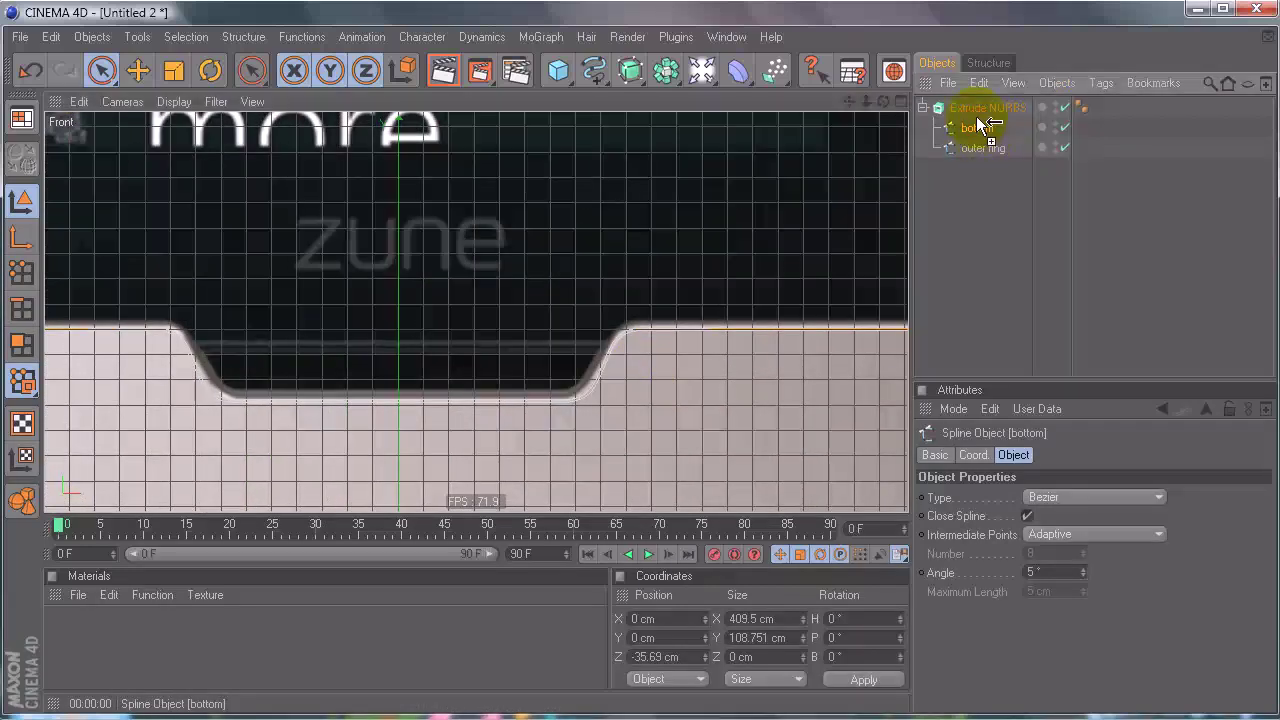
ctrl+drag(978, 97, 977, 96)
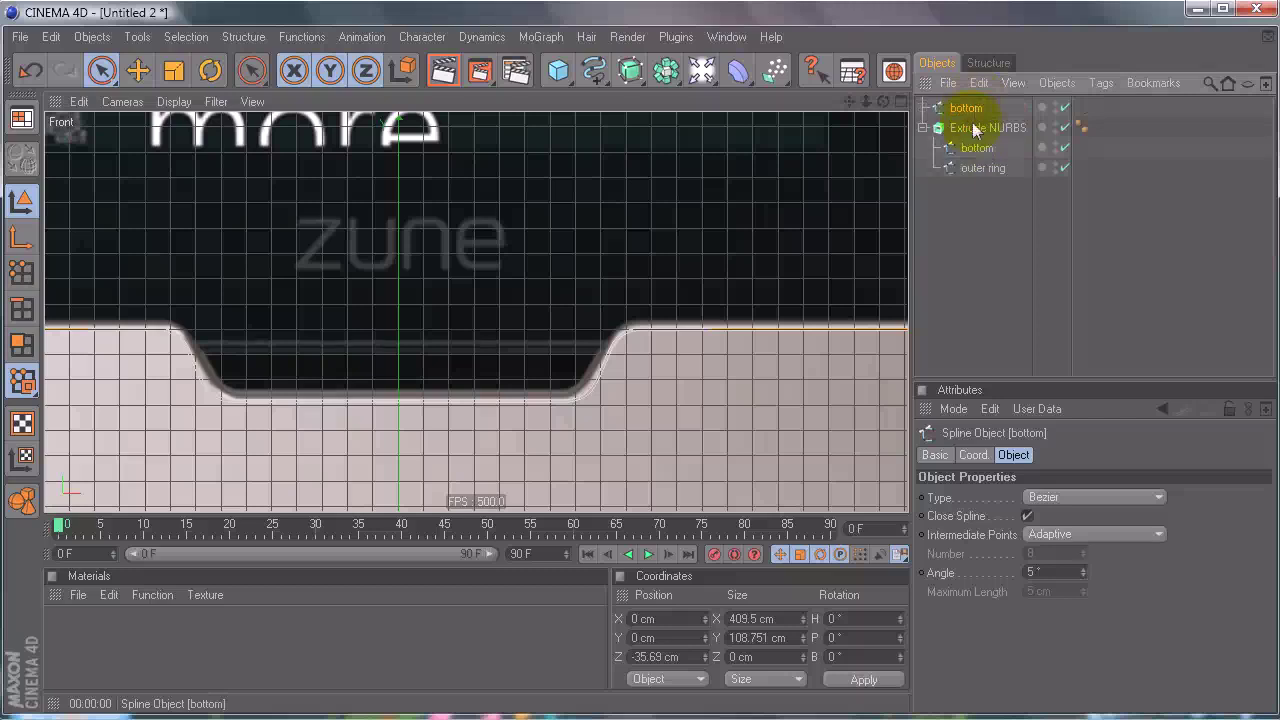
Step: Rename the Extrude NURBS as "outer ring"
double_click(985, 127)
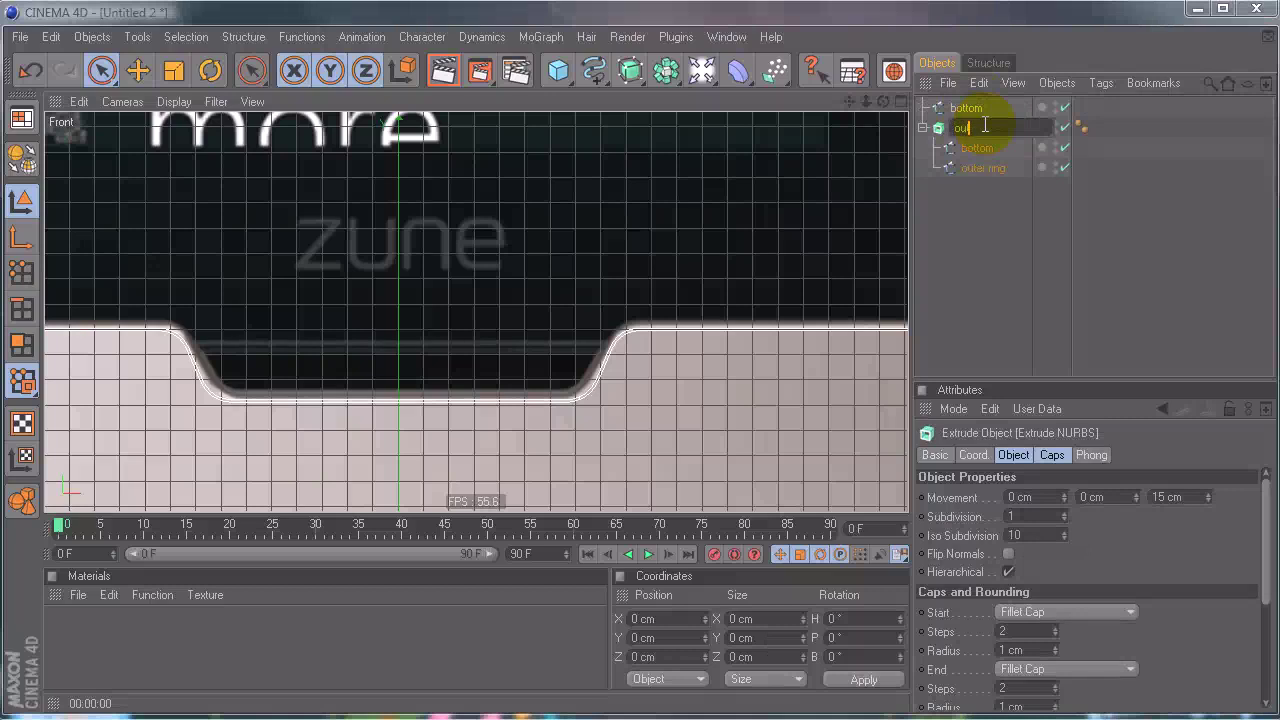
text(outer ring)
key(Return)
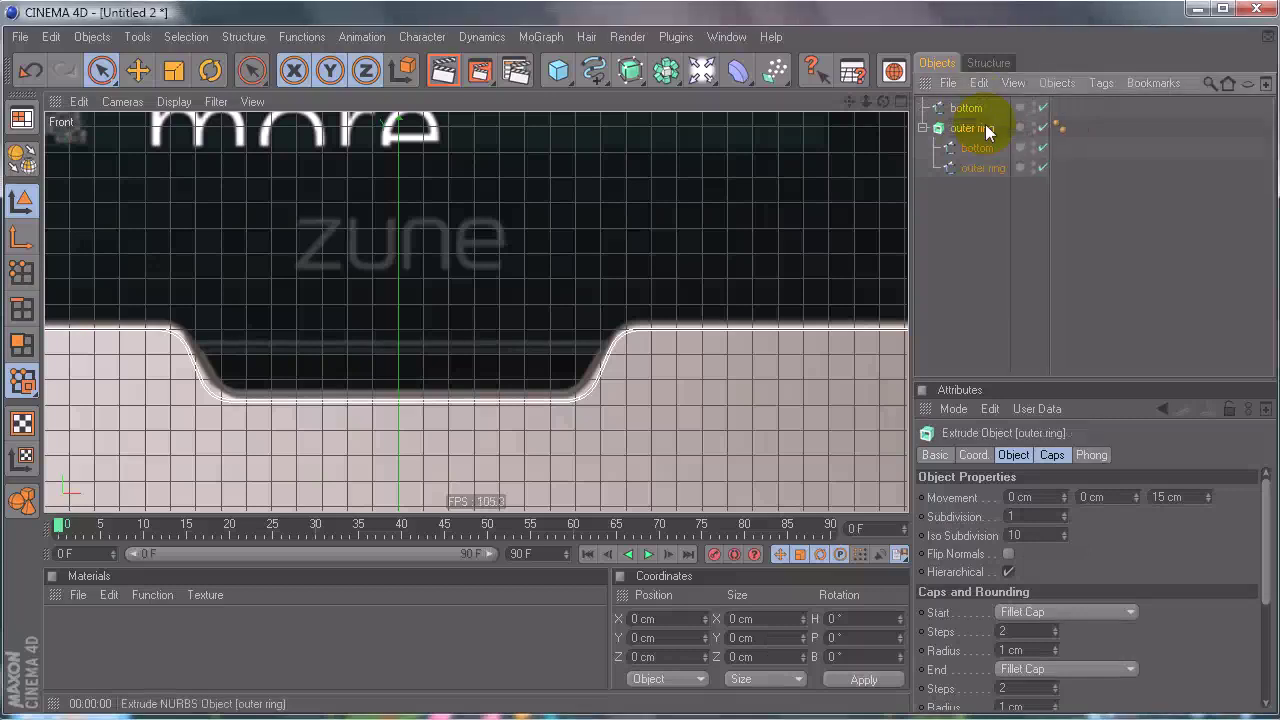
Step: Select the copied bottom spline for point editing and hide the outer ring extrusion in the editor
click(965, 109)
scroll(640, 370, down, 5)
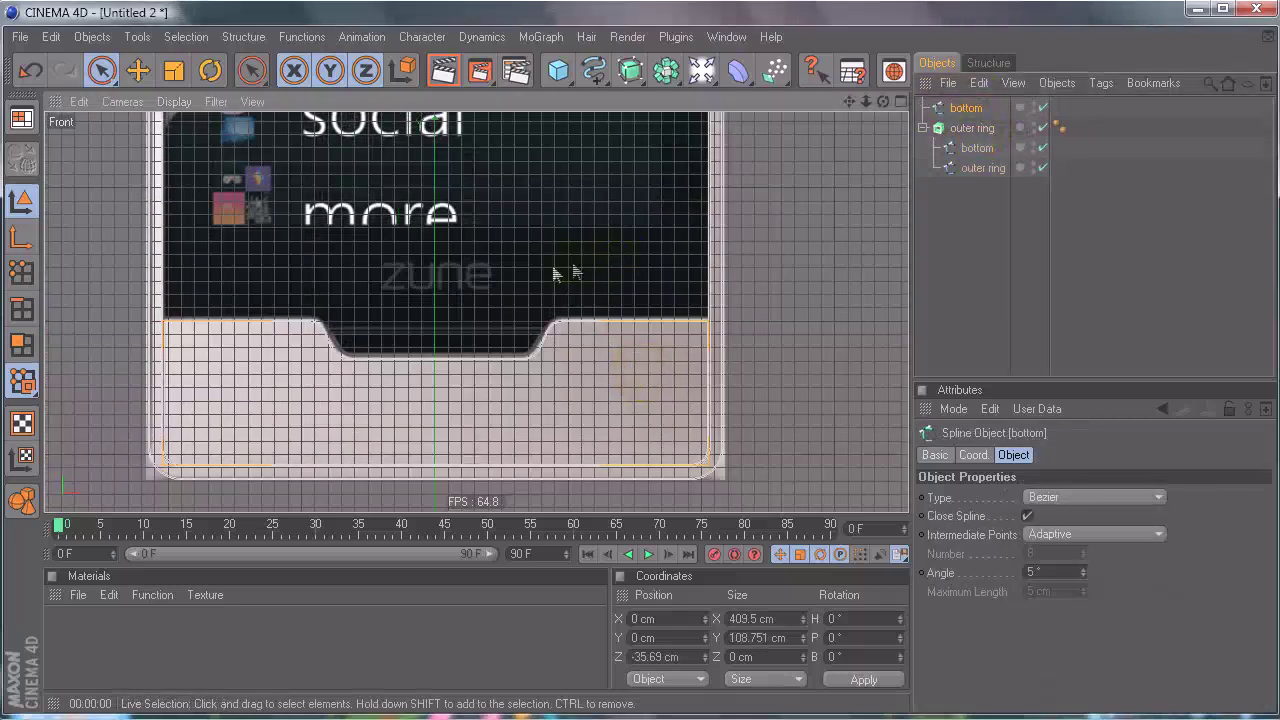
click(101, 70)
alt+middle_drag(320, 293, 640, 367)
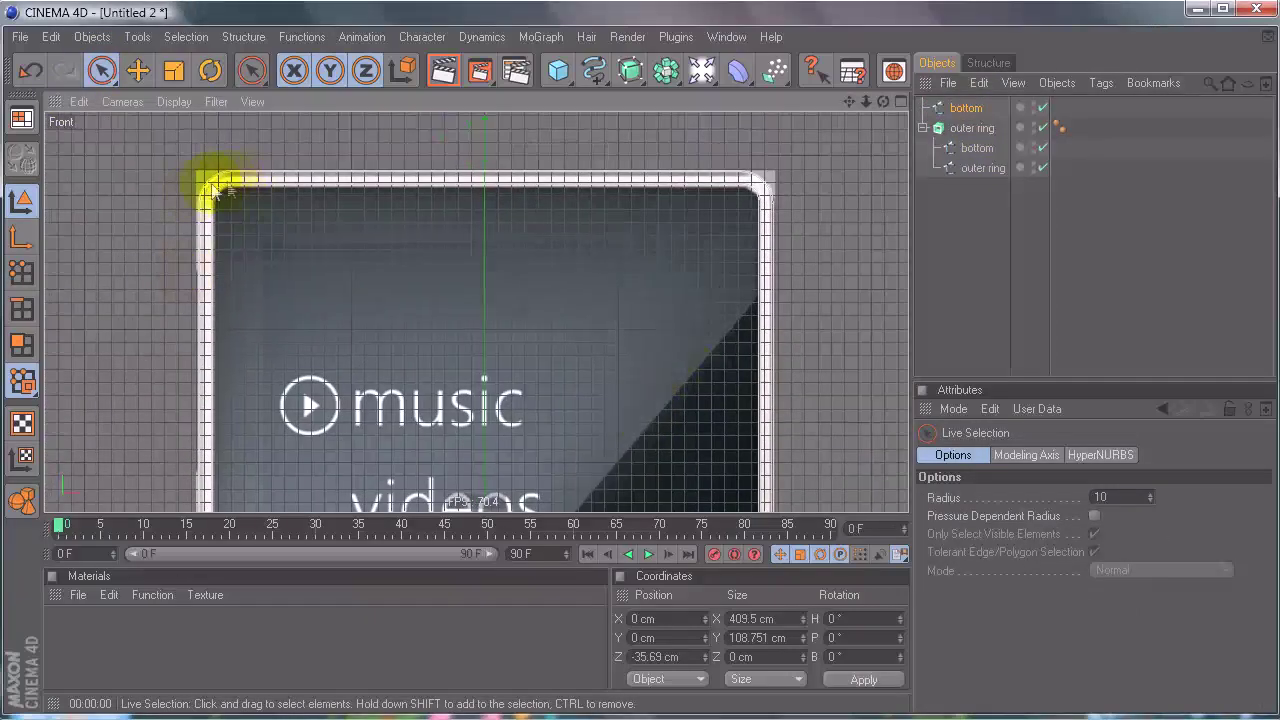
alt+middle_drag(490, 312, 640, 355)
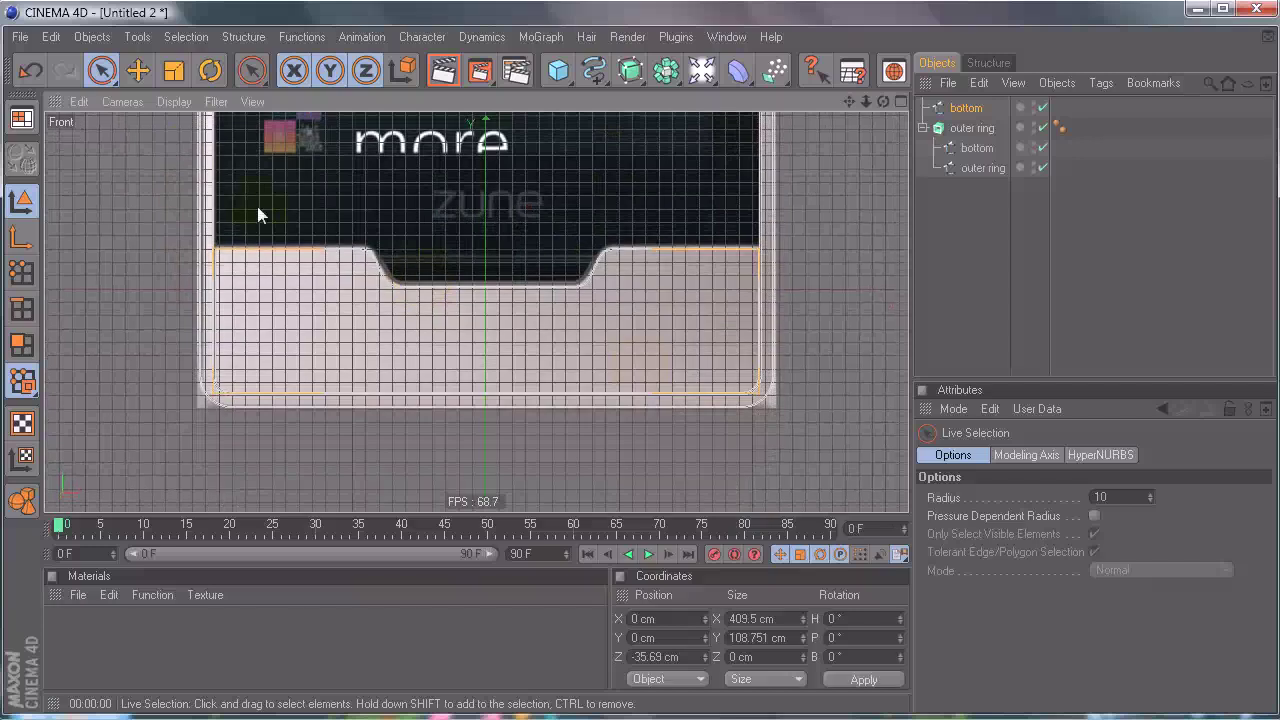
right_click(268, 300)
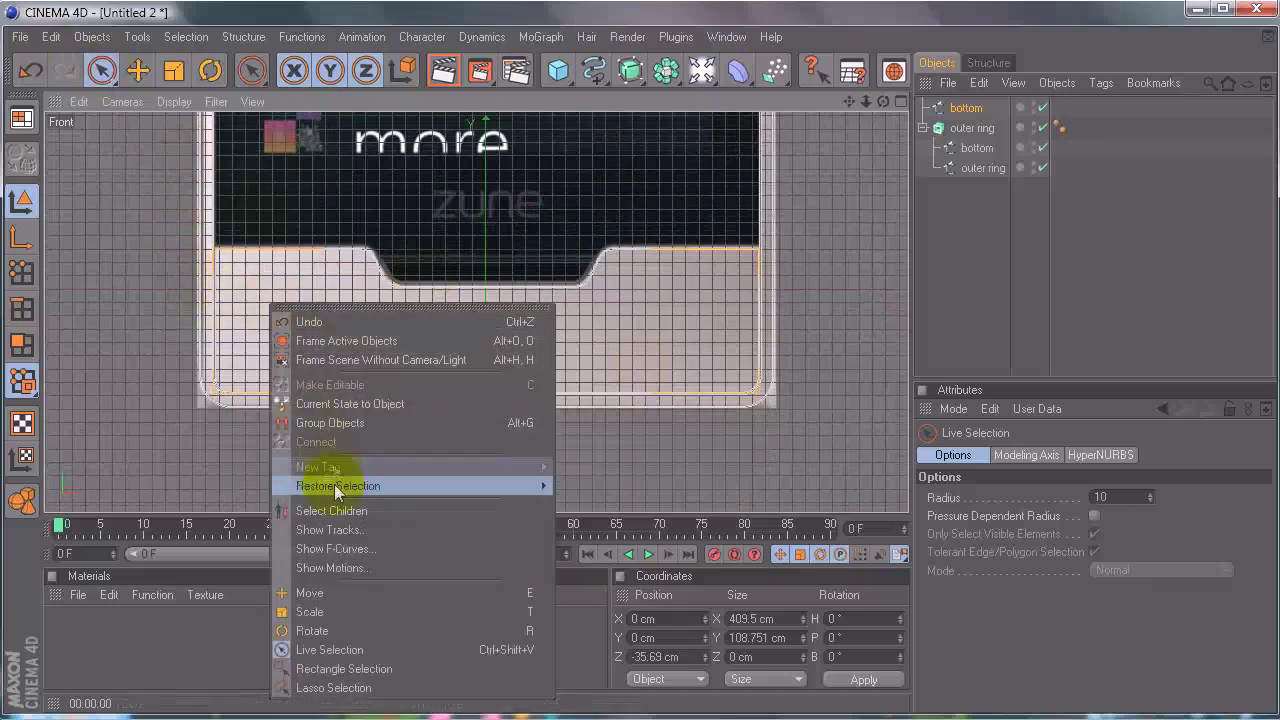
click(22, 274)
right_click(300, 322)
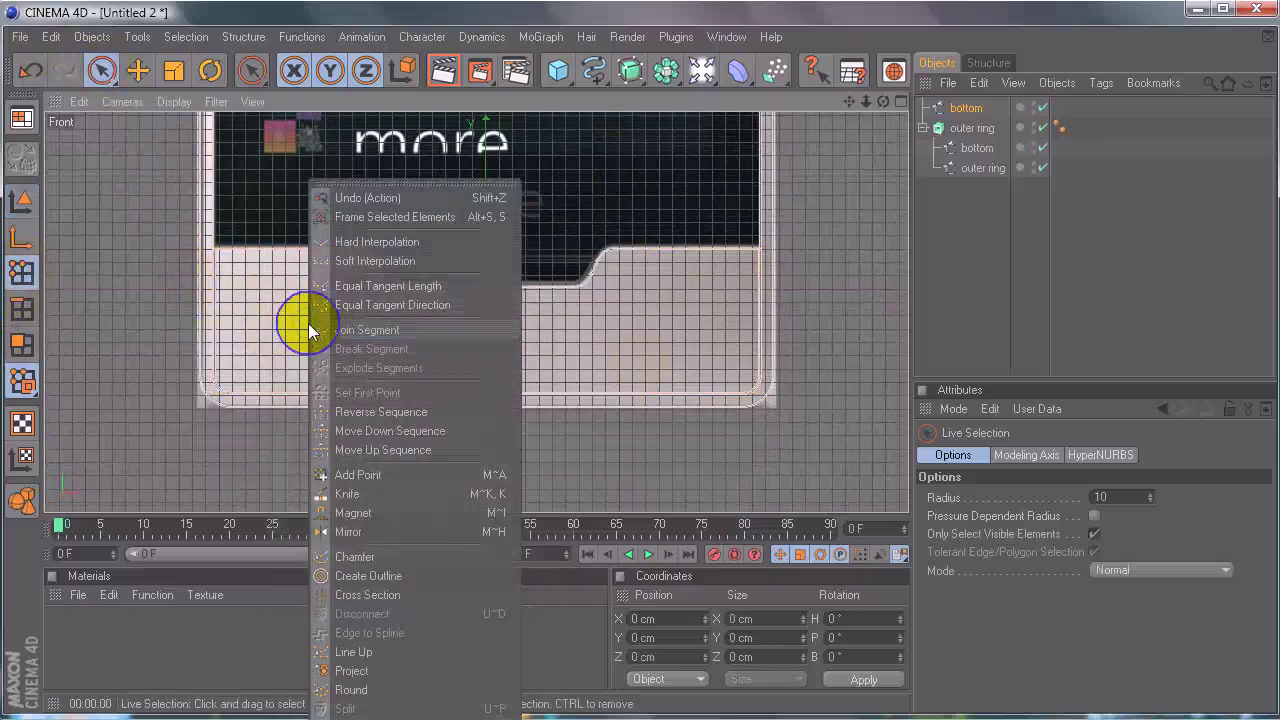
click(1035, 129)
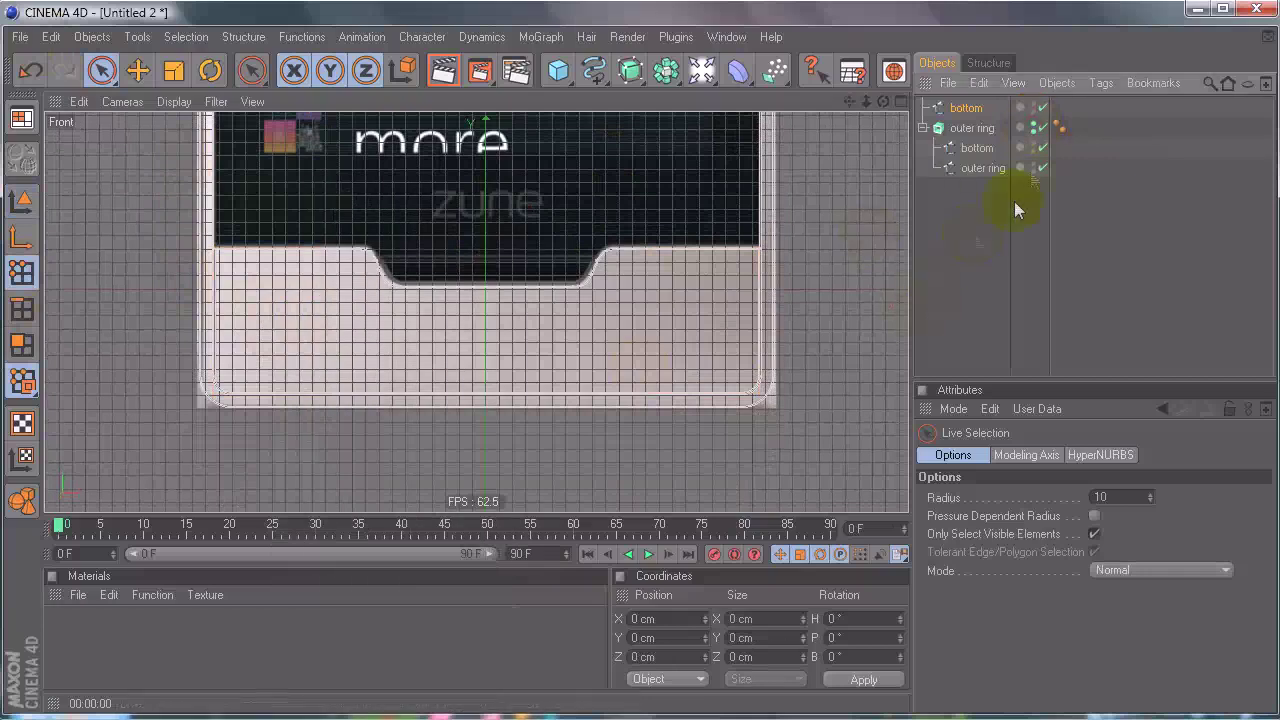
click(979, 170)
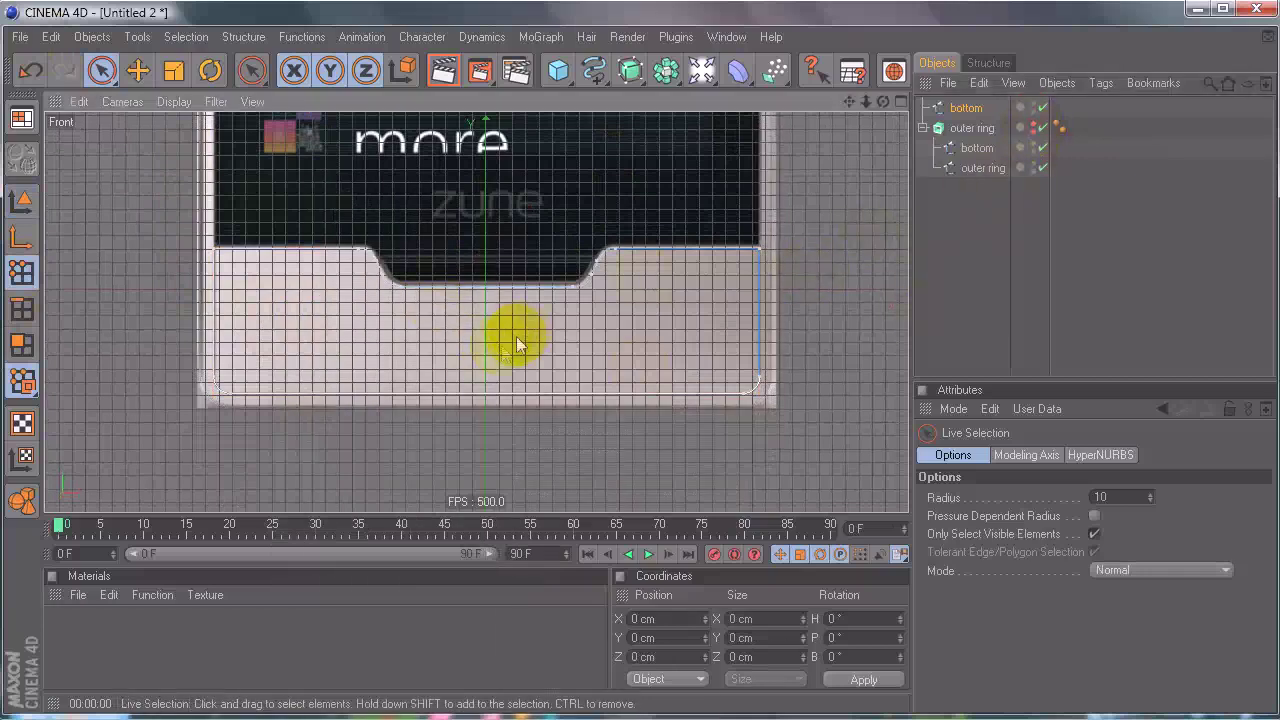
right_click(514, 336)
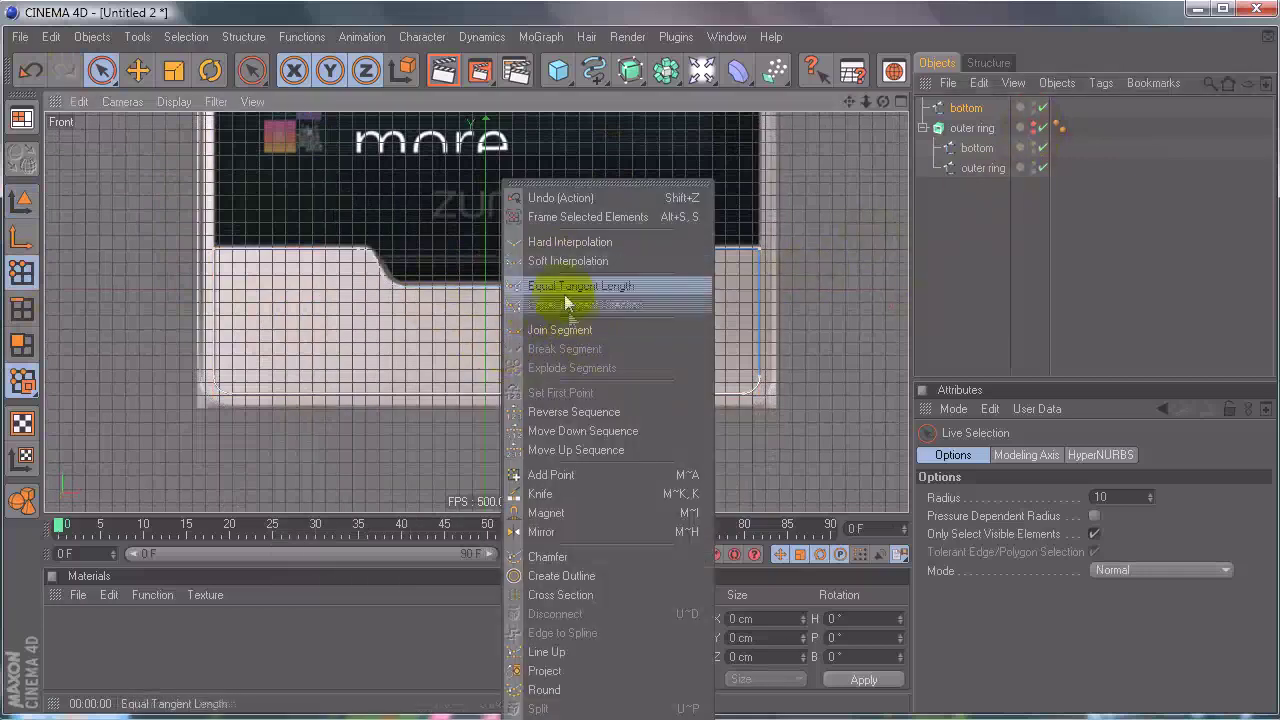
click(545, 494)
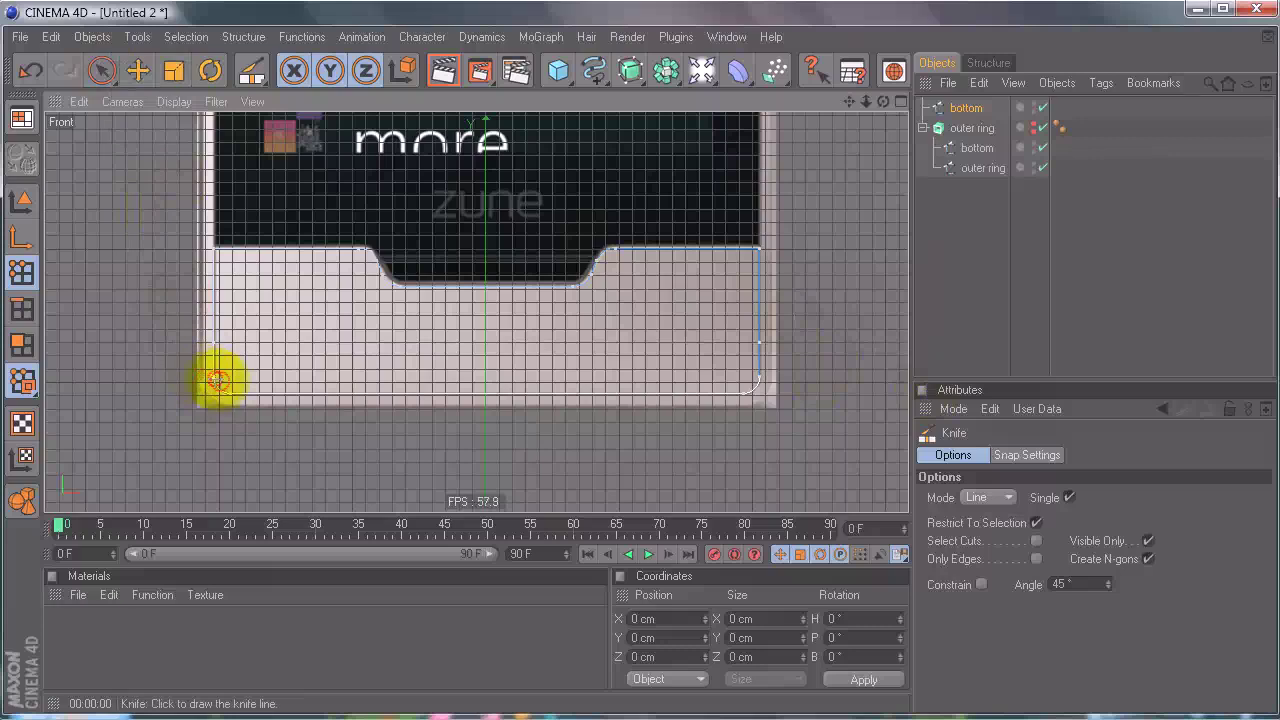
click(101, 70)
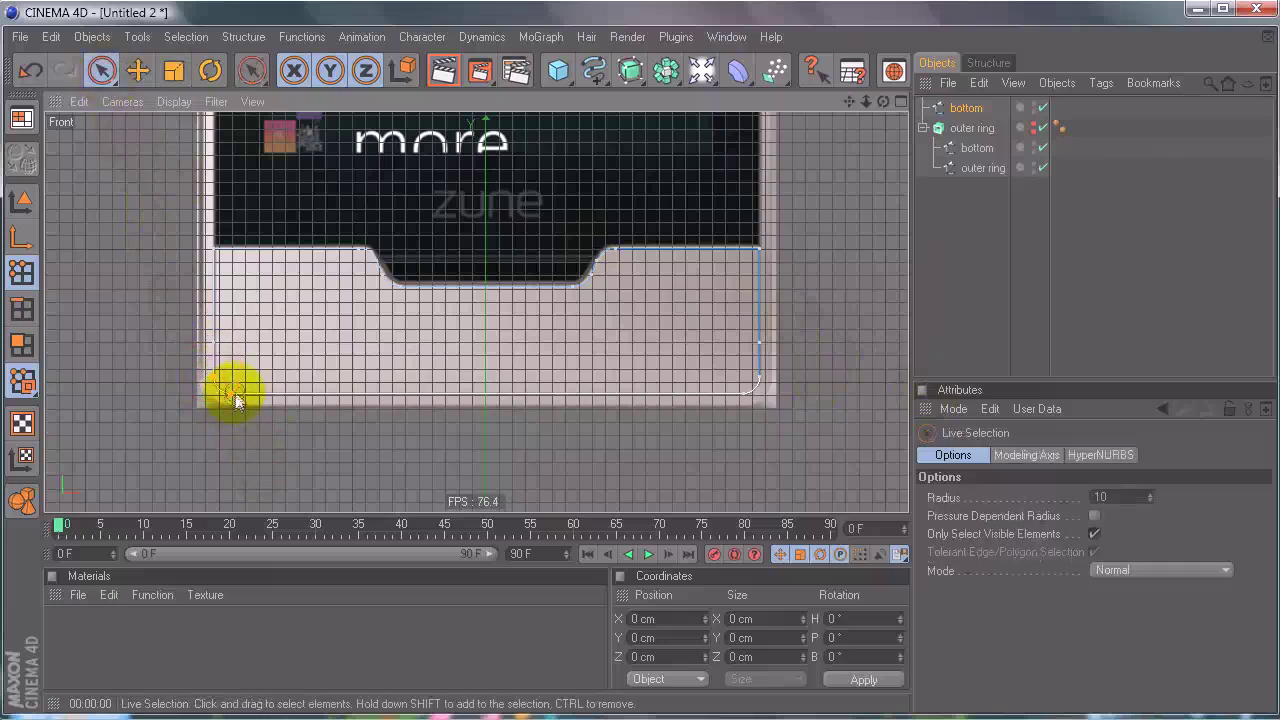
Step: Delete the copied spline's rounded bottom corner points and move its two lower points up to the screen's top edge, at about Y 408 cm
click(875, 464)
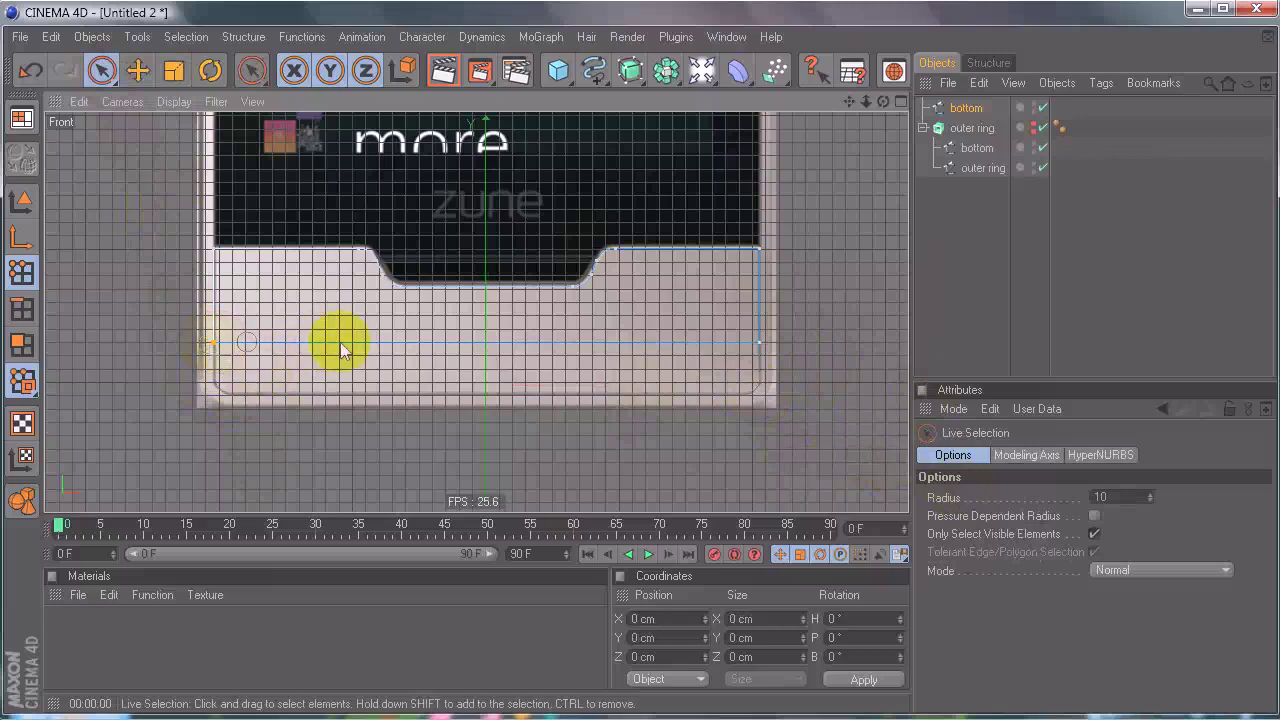
alt+middle_drag(677, 256, 693, 366)
drag(503, 382, 503, 96)
alt+middle_drag(475, 425, 462, 719)
drag(488, 433, 488, 12)
alt+middle_drag(460, 477, 424, 719)
drag(453, 455, 453, 241)
alt+middle_drag(460, 373, 438, 521)
alt+right_drag(418, 260, 570, 260)
alt+middle_drag(664, 212, 287, 256)
Step: Show the outer ring extrusion in the editor again and reselect the copied bottom spline
click(1034, 129)
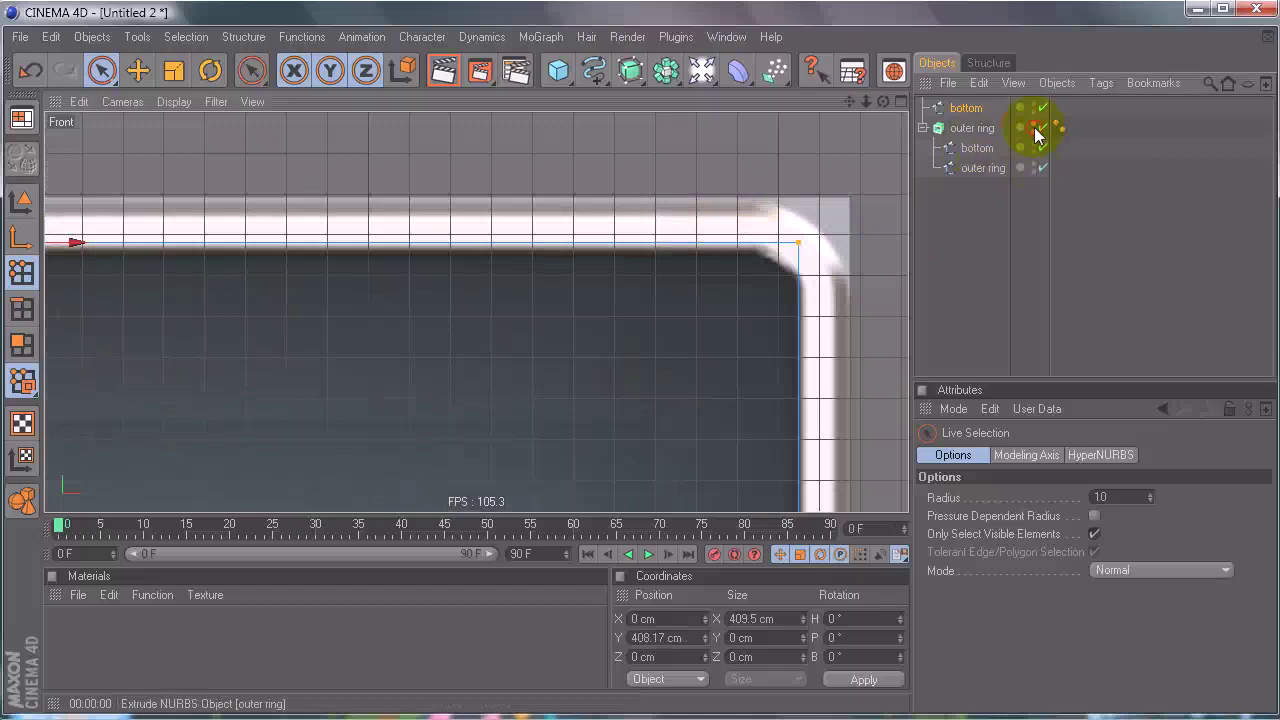
click(983, 168)
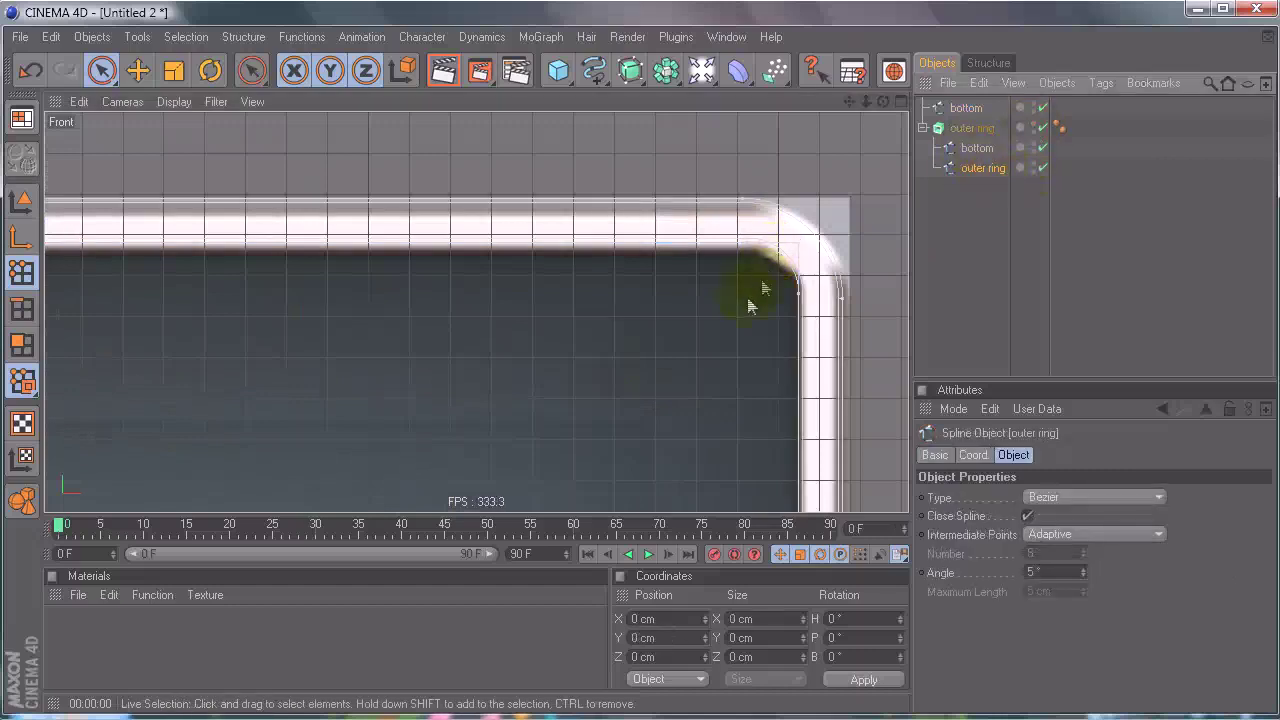
click(979, 172)
click(970, 110)
Step: Adjust the height of the copied spline's two top points to about Y 405.8 cm at the screen's upper edge
alt+middle_drag(290, 299, 664, 374)
scroll(660, 371, up, 6)
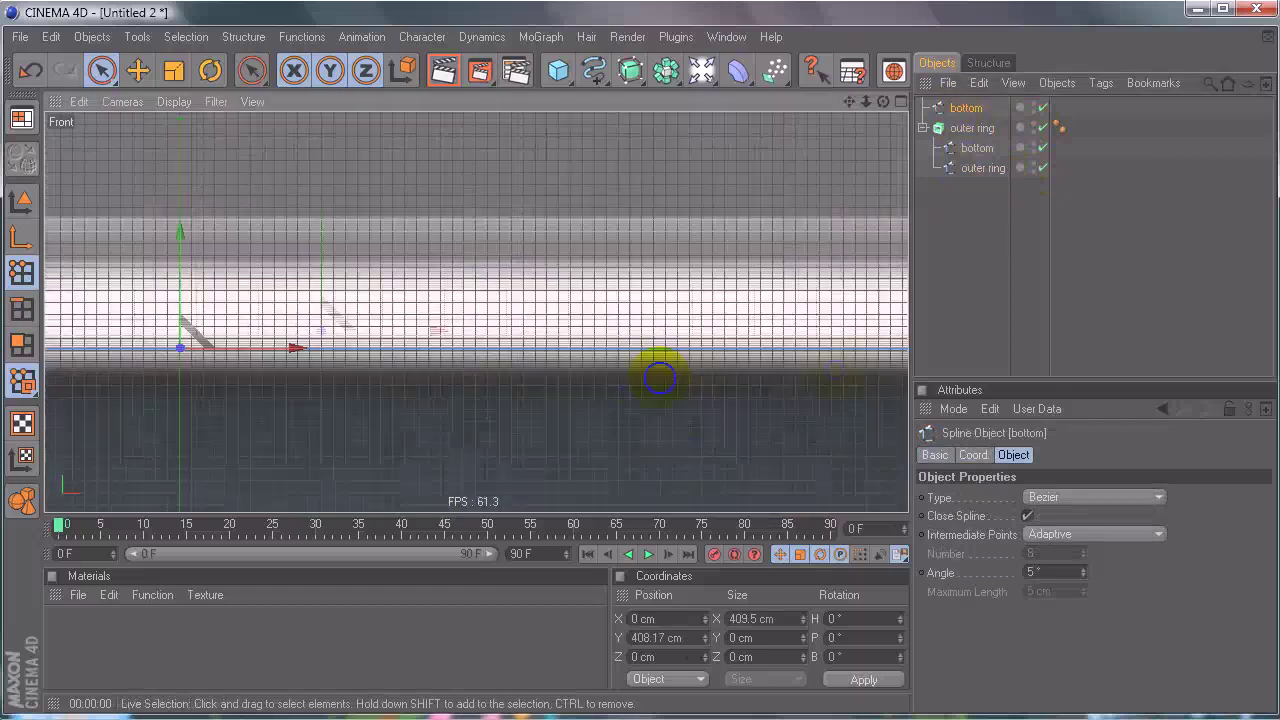
alt+middle_drag(330, 288, 448, 260)
alt+right_drag(393, 260, 780, 366)
alt+middle_drag(393, 262, 725, 368)
alt+right_drag(621, 267, 720, 371)
drag(673, 248, 673, 206)
drag(640, 378, 642, 374)
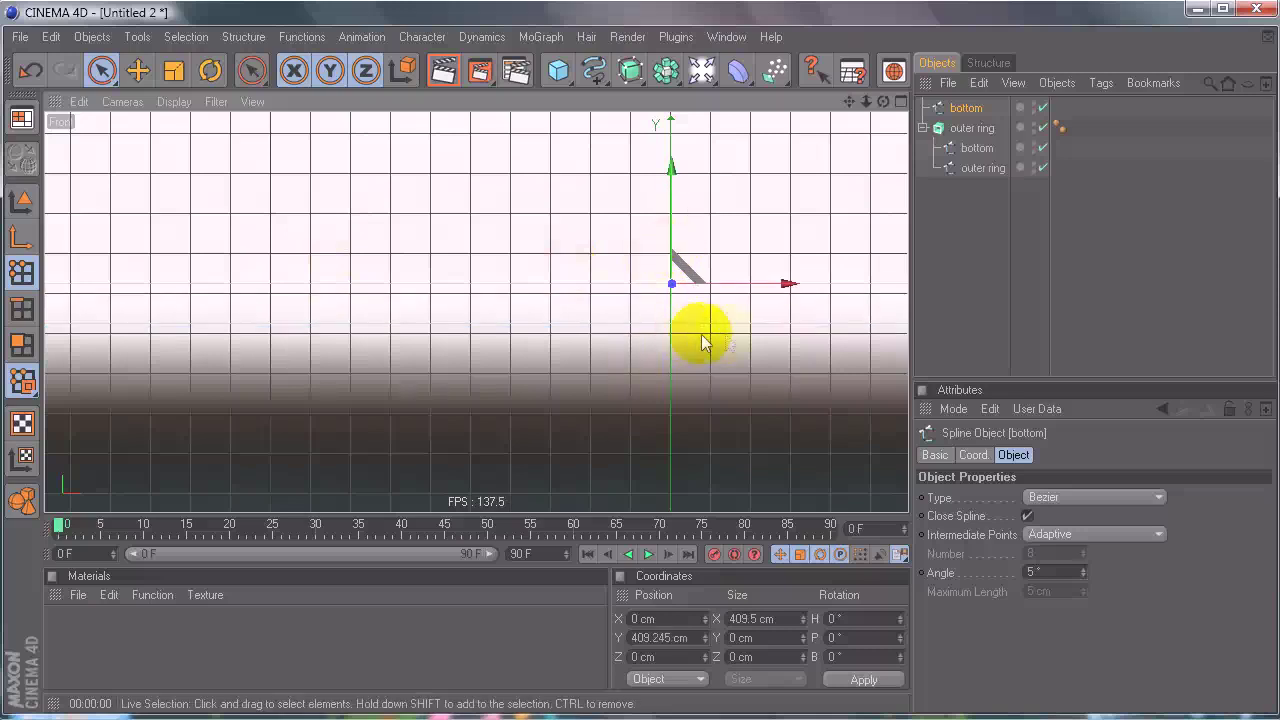
alt+right_drag(702, 335, 640, 371)
mouse_move(546, 231)
mouse_down()
mouse_move(546, 284)
mouse_move(543, 234)
mouse_up()
Step: Disable the outer ring Extrude NURBS and reselect the copied bottom spline
click(980, 168)
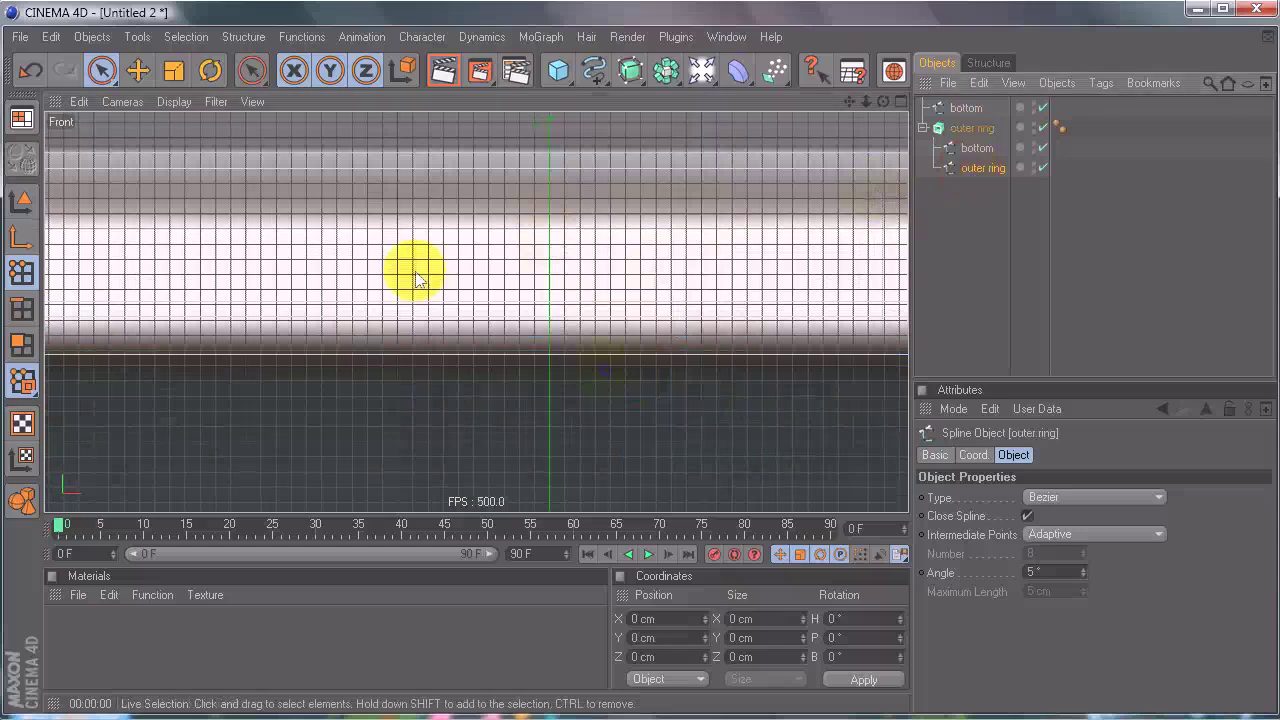
scroll(414, 272, down, 3)
alt+middle_drag(409, 272, 652, 364)
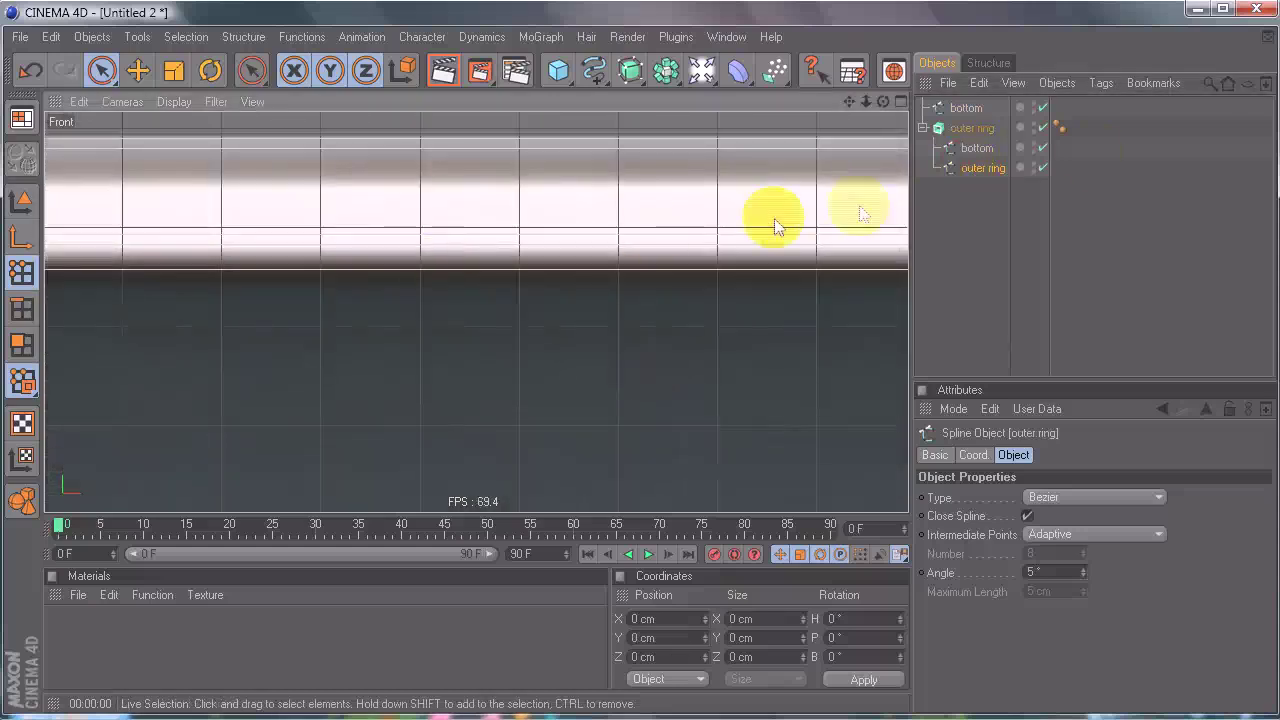
click(1046, 134)
click(978, 113)
Step: Move the copied spline's two top points up to about Y 408.25 cm
alt+middle_drag(786, 189, 664, 365)
alt+right_drag(664, 365, 700, 371)
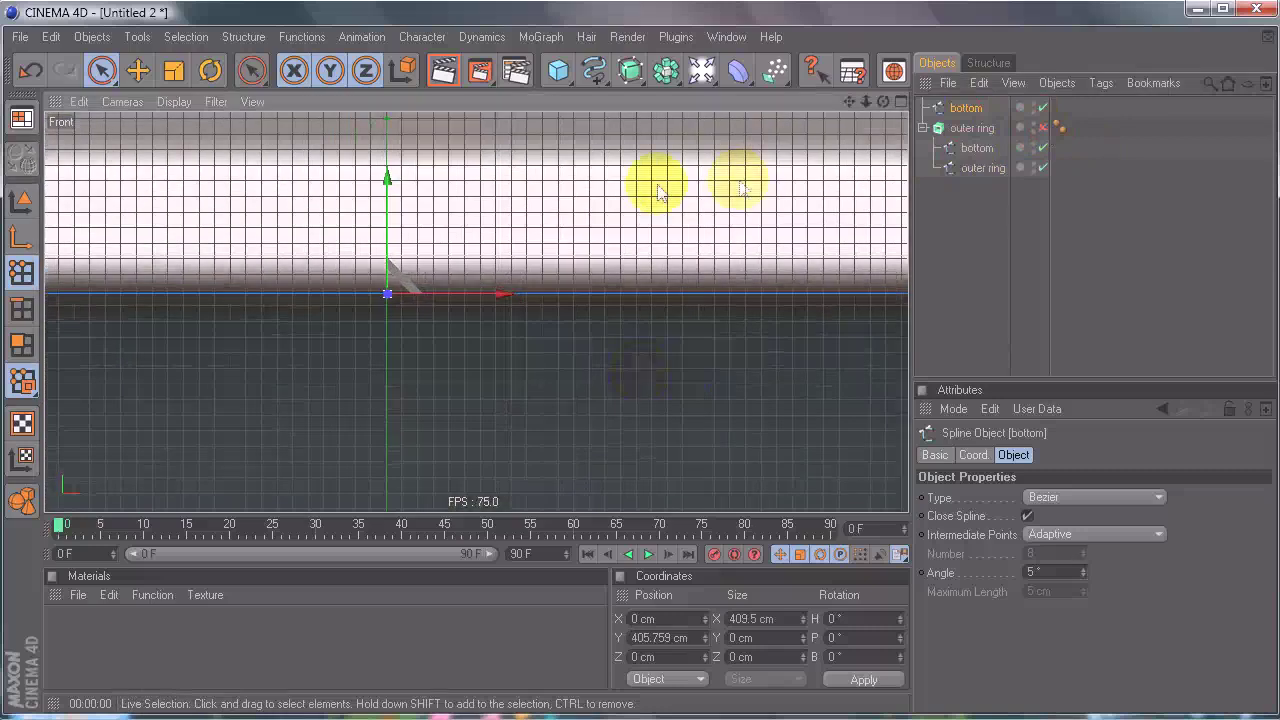
drag(388, 217, 389, 198)
alt+right_drag(280, 257, 634, 366)
alt+middle_drag(295, 247, 509, 383)
alt+right_drag(295, 247, 675, 370)
scroll(675, 370, up, 3)
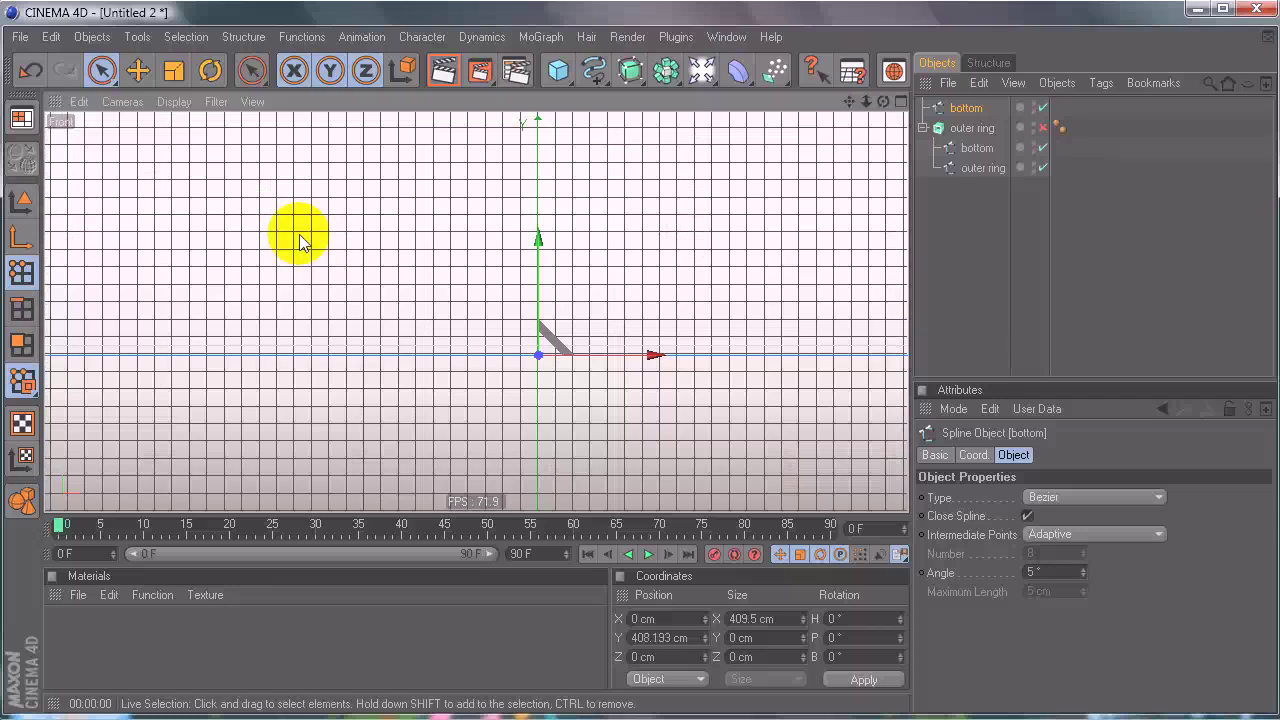
drag(535, 273, 638, 370)
Step: Chamfer the copied spline's two top corners with a rounded radius of about 12.49 cm
alt+right_drag(597, 300, 630, 302)
alt+middle_drag(690, 308, 568, 368)
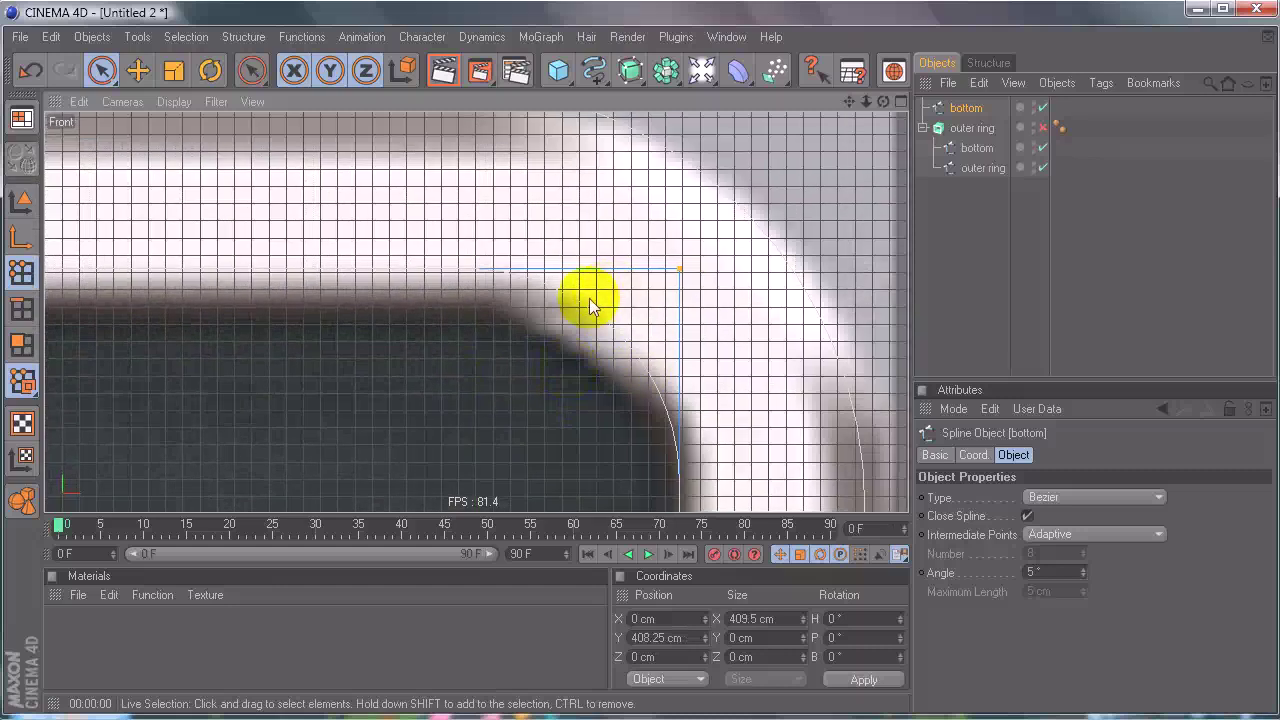
right_click(752, 316)
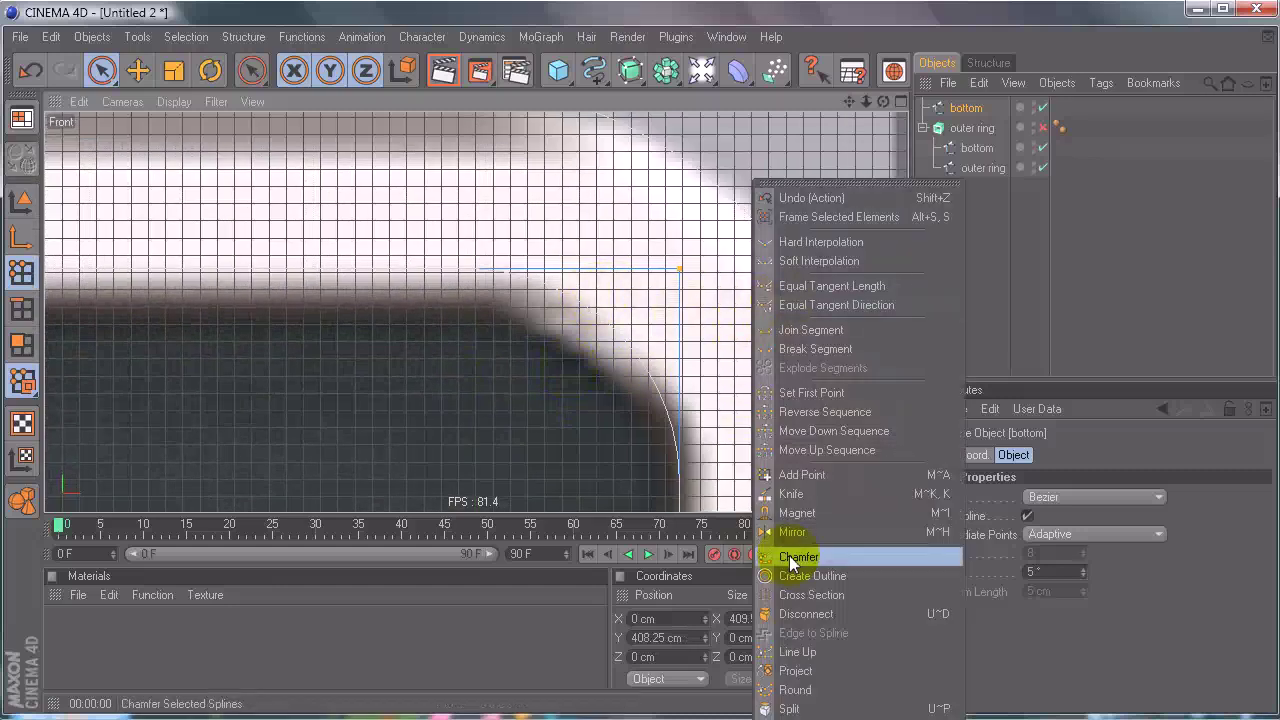
click(789, 557)
drag(766, 491, 648, 368)
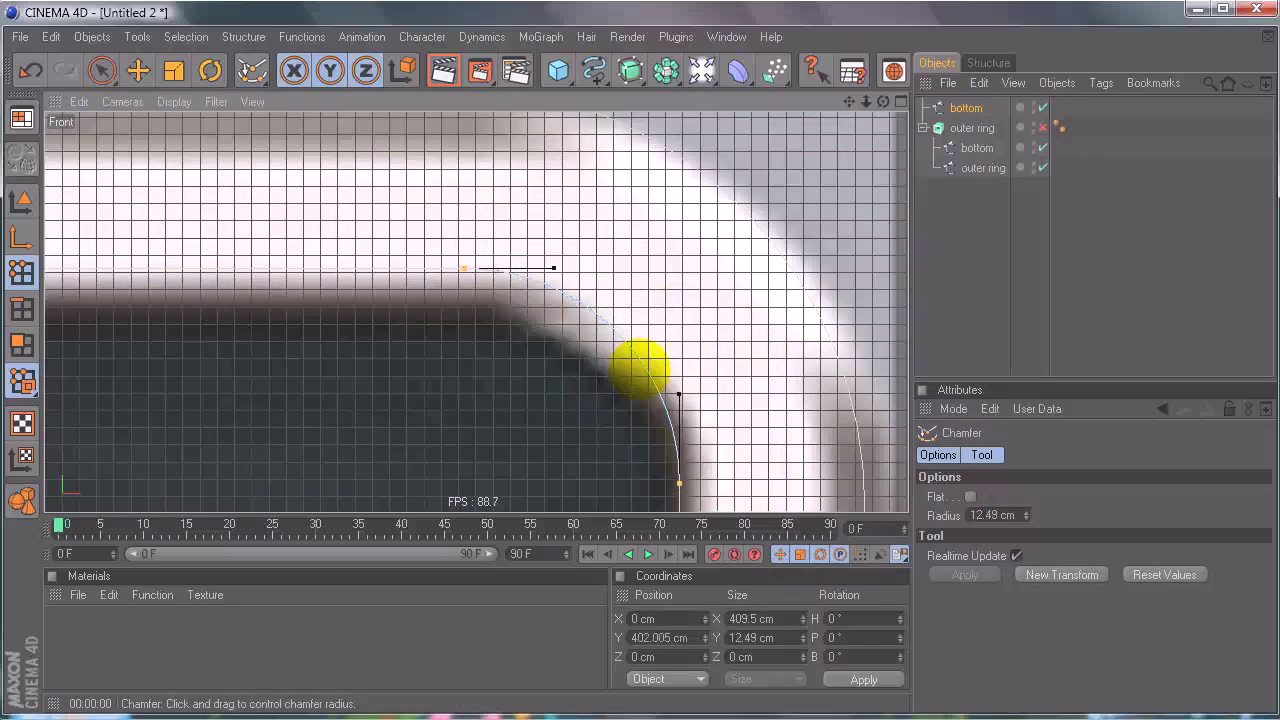
Step: Examine the copied spline's chamfered top corners against the reference image and clear the point selection
middle_click(457, 271)
middle_click(337, 200)
alt+drag(605, 266, 646, 369)
middle_click(604, 270)
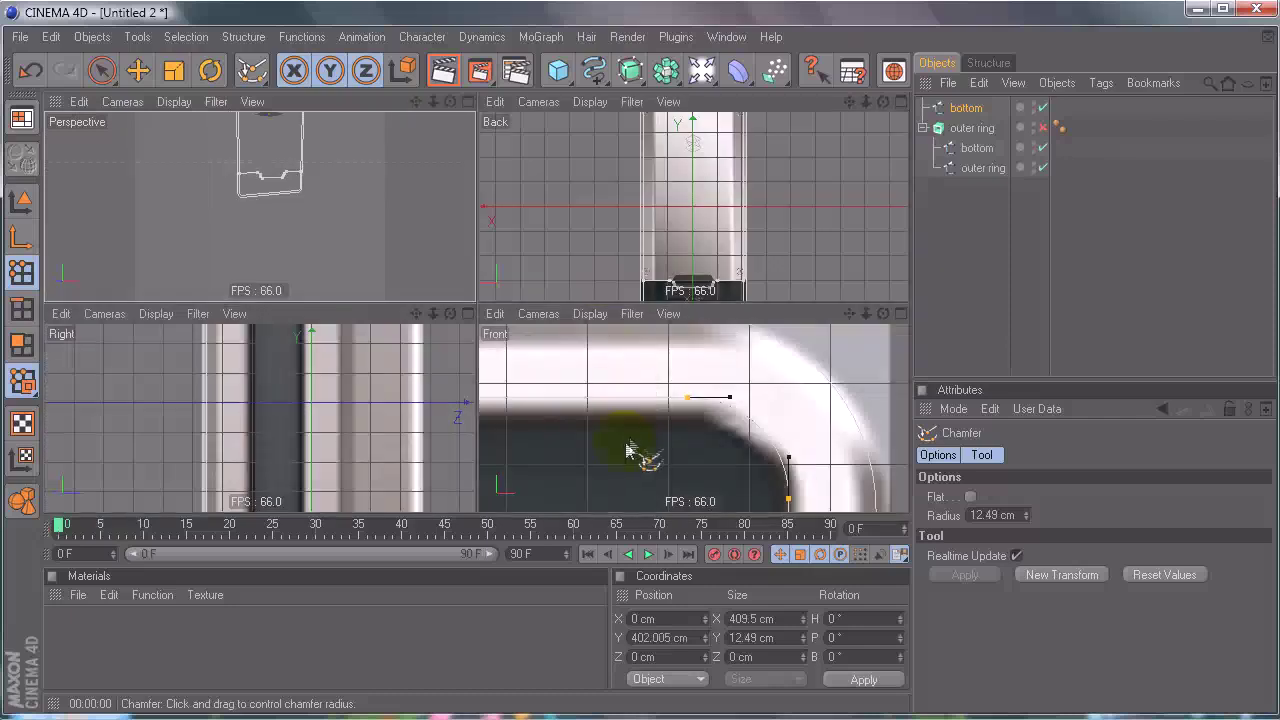
middle_click(627, 449)
scroll(629, 443, down, 3)
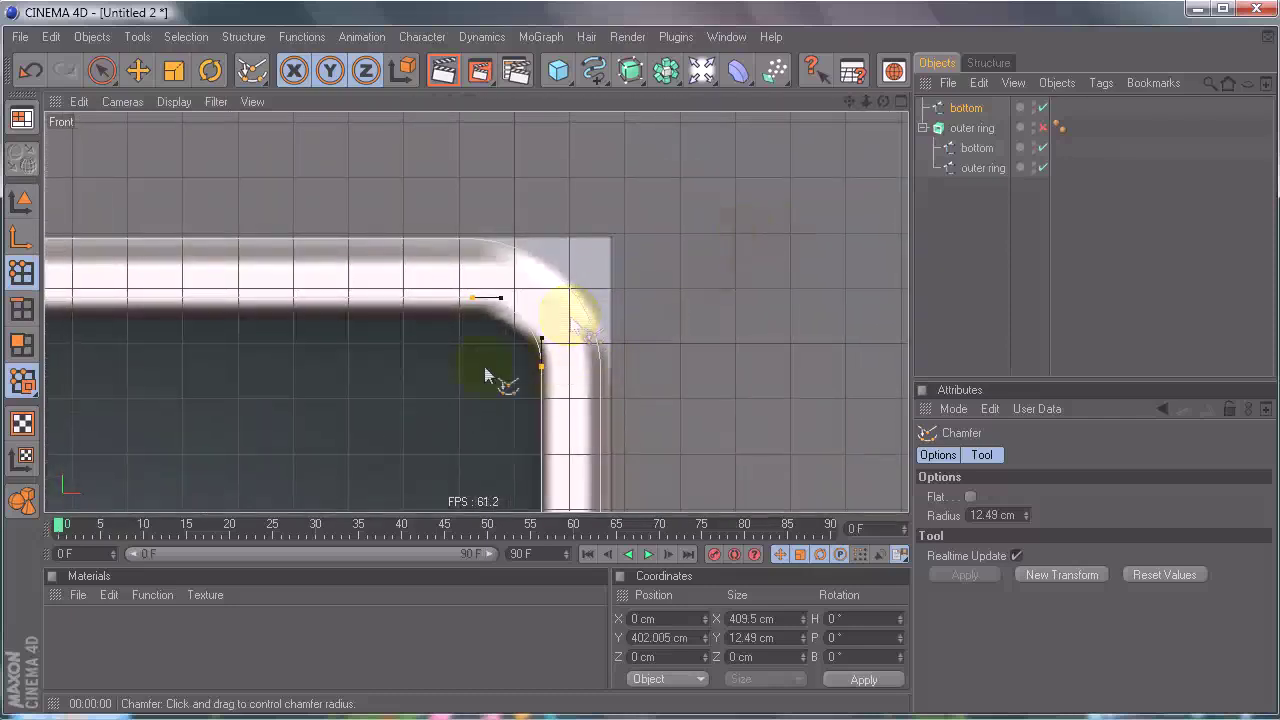
alt+middle_drag(485, 375, 825, 190)
alt+right_drag(486, 373, 641, 369)
alt+middle_drag(486, 373, 700, 366)
alt+right_drag(480, 294, 640, 367)
alt+middle_drag(477, 290, 639, 369)
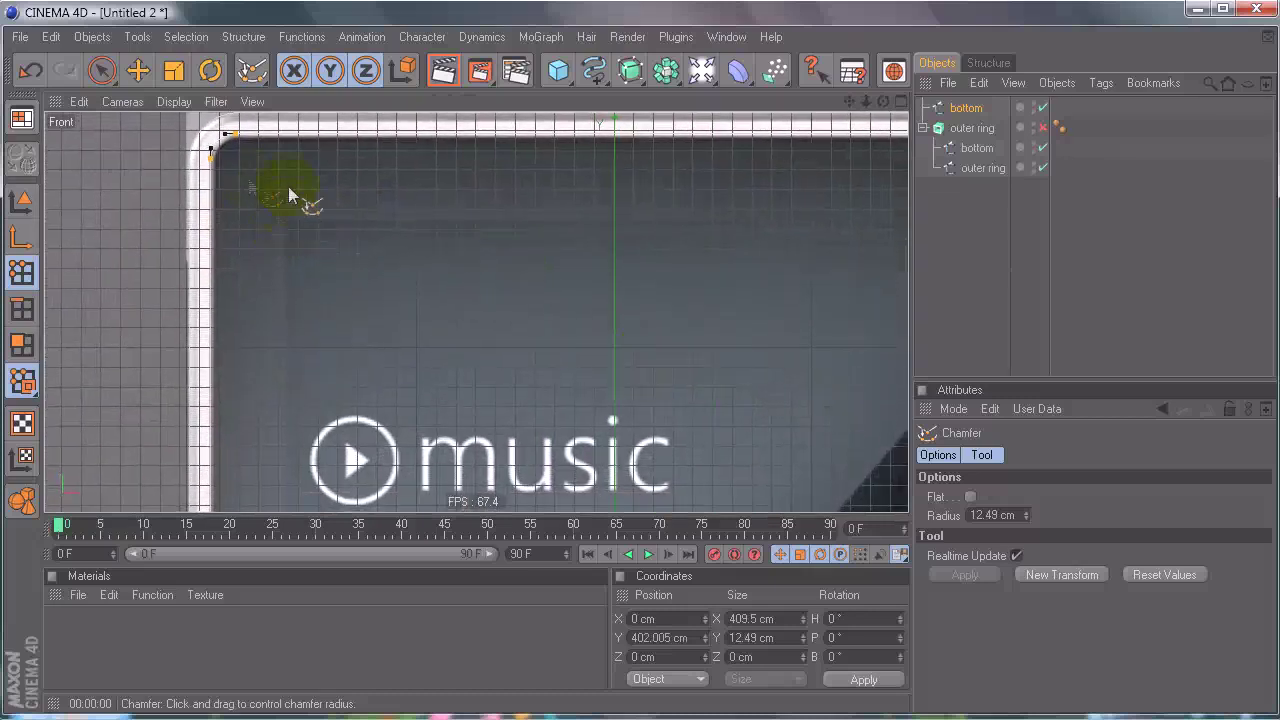
click(103, 71)
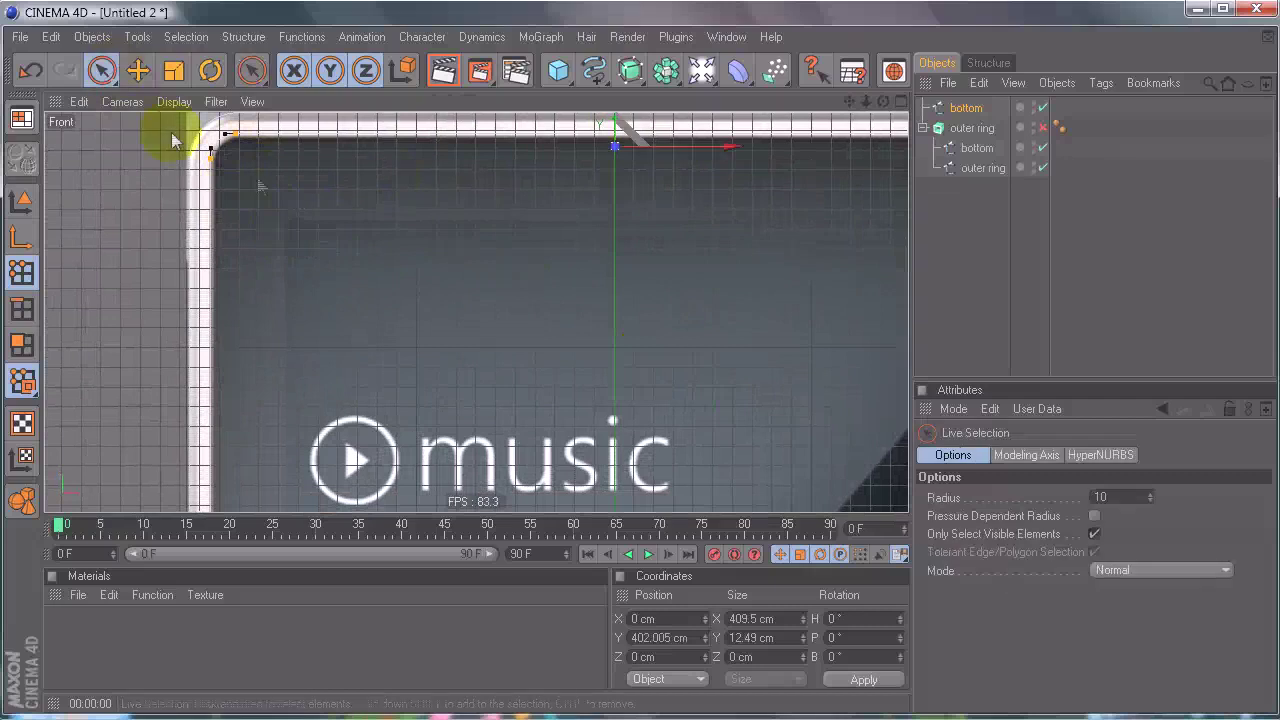
click(258, 196)
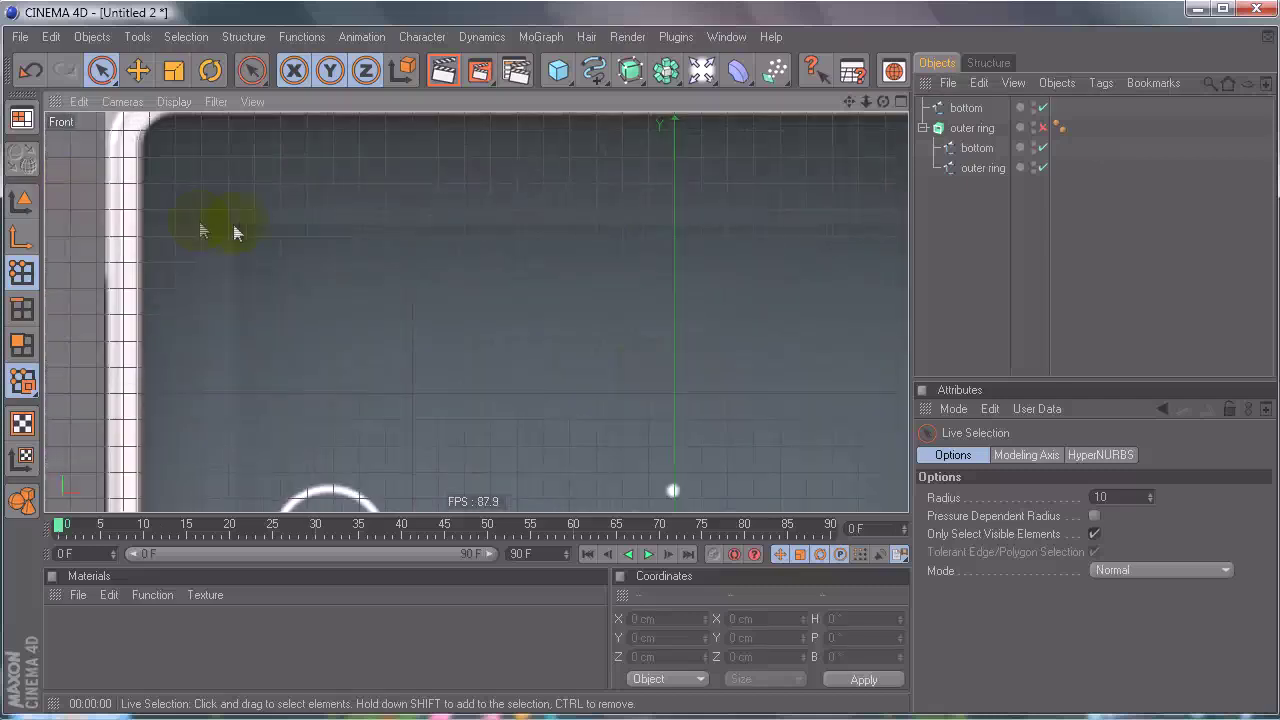
scroll(398, 266, down, 5)
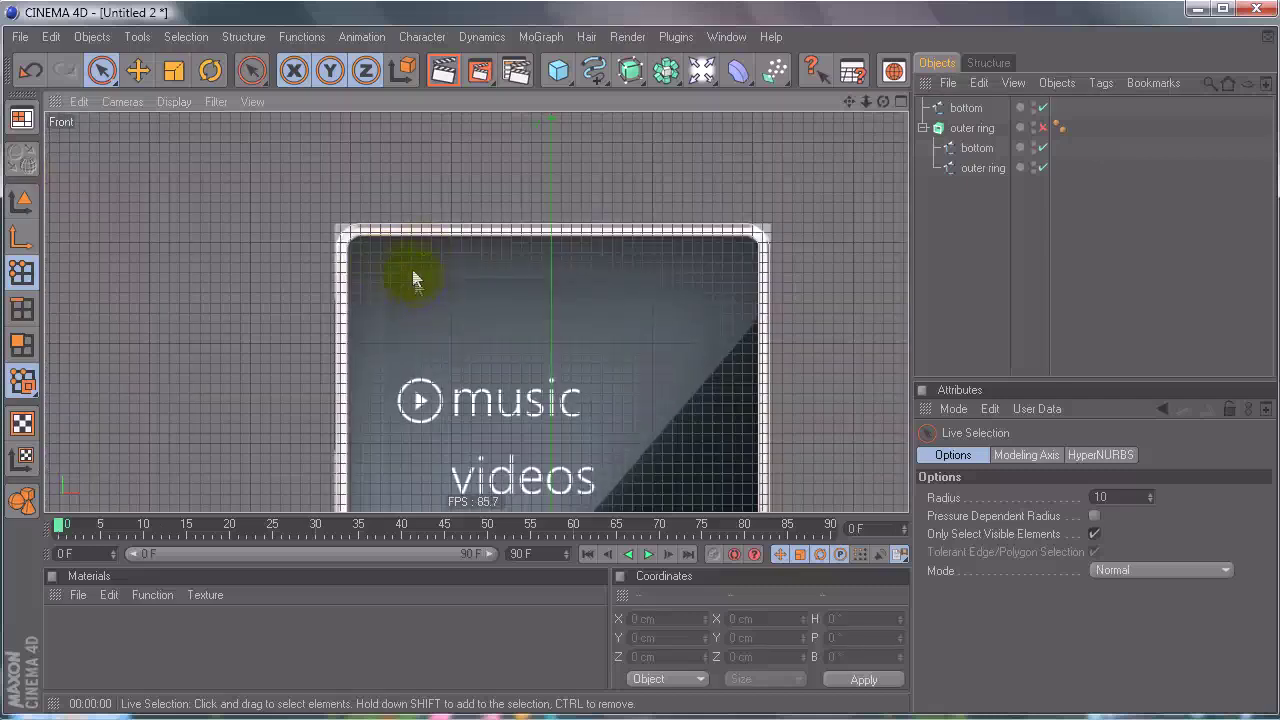
Step: Add a Rectangle spline in the XY plane for the display area and set its width to 337 cm
drag(593, 74, 884, 163)
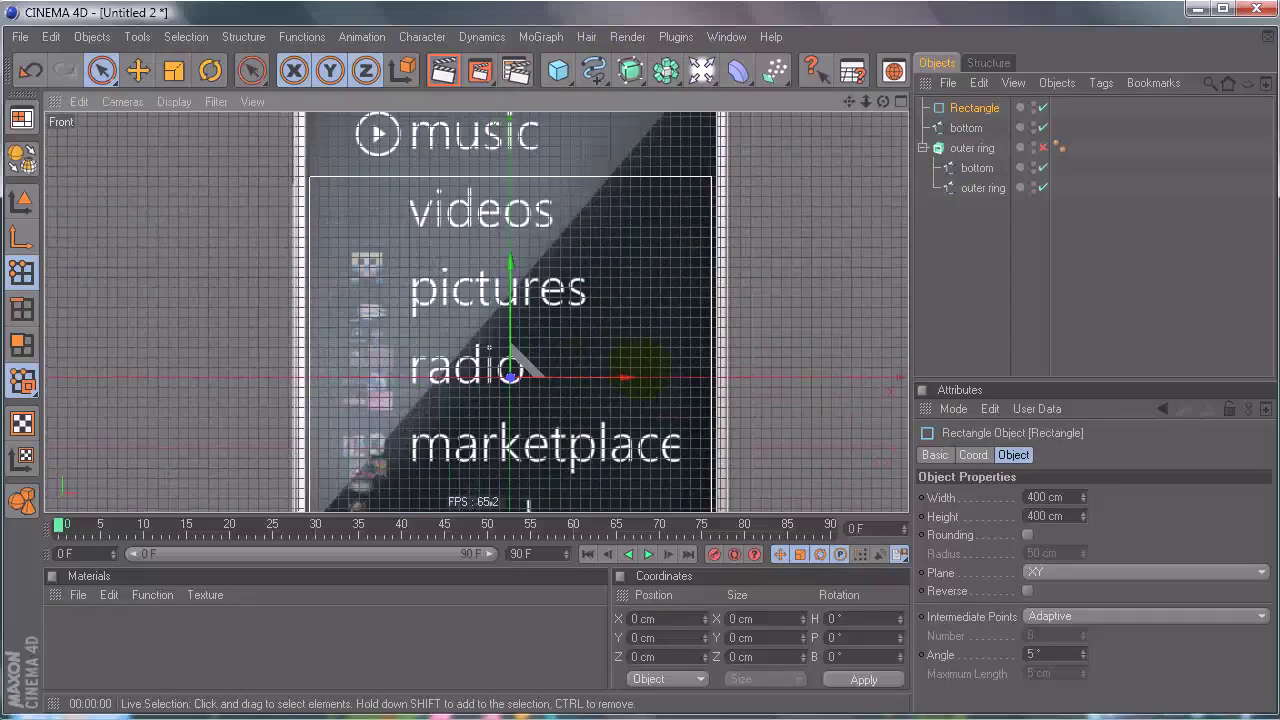
click(1060, 498)
drag(1083, 507, 1083, 515)
alt+middle_drag(442, 233, 628, 360)
scroll(665, 368, up, 10)
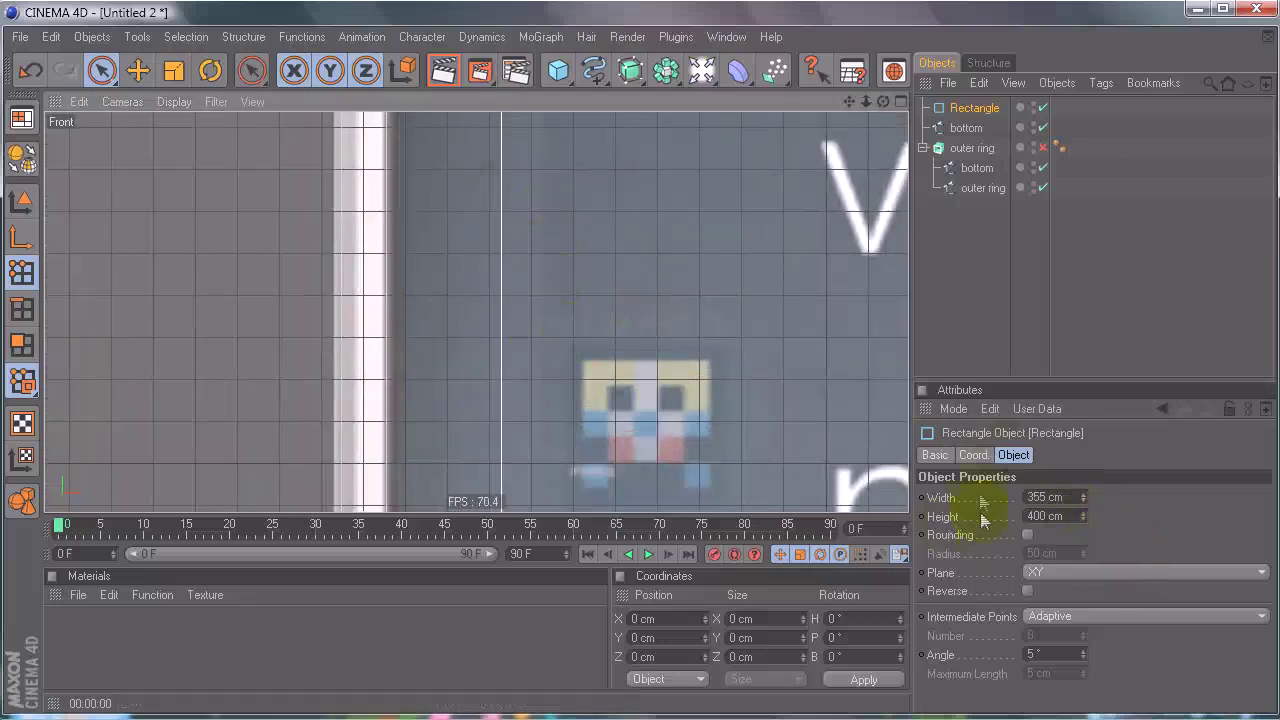
drag(1083, 500, 1083, 505)
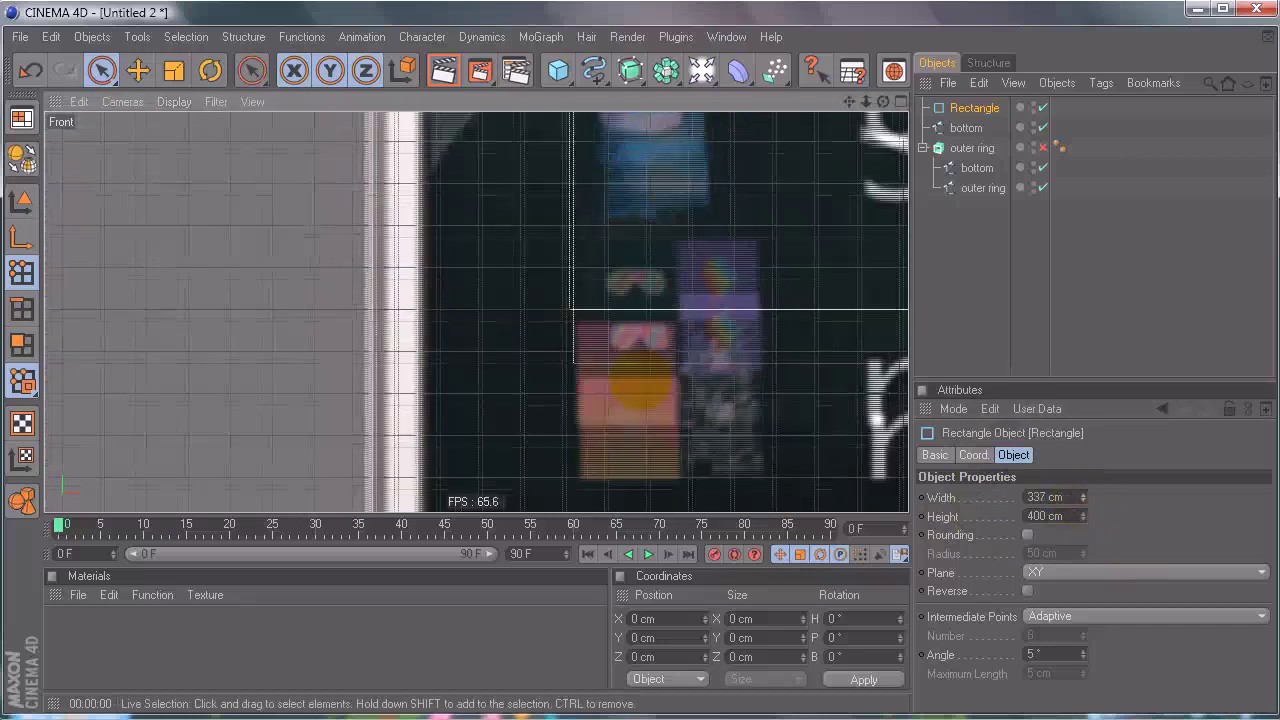
alt+middle_drag(640, 365, 640, 290)
alt+right_drag(428, 242, 641, 373)
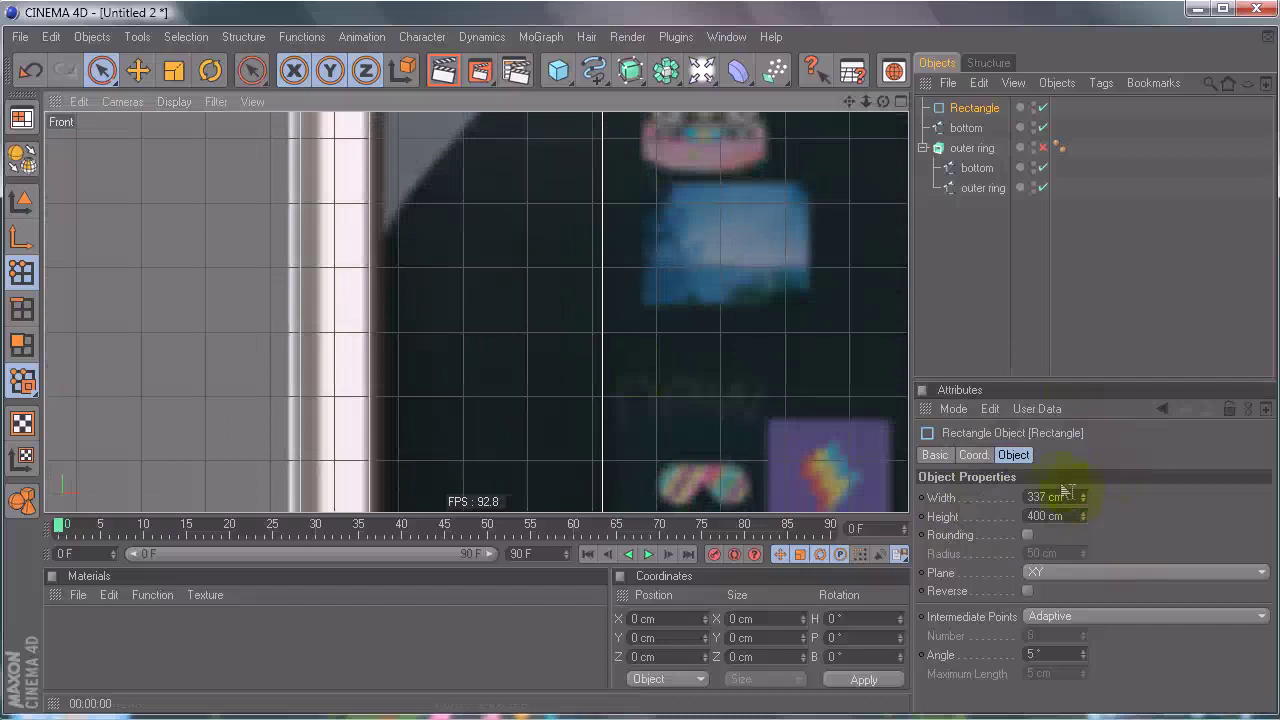
drag(1083, 500, 1083, 503)
Step: Make the rectangle editable and move its two bottom points down to about Y -229.8 cm
alt+right_drag(666, 306, 450, 306)
alt+middle_drag(666, 306, 93, 176)
alt+middle_drag(640, 365, 743, 378)
alt+middle_drag(558, 198, 658, 204)
key(c)
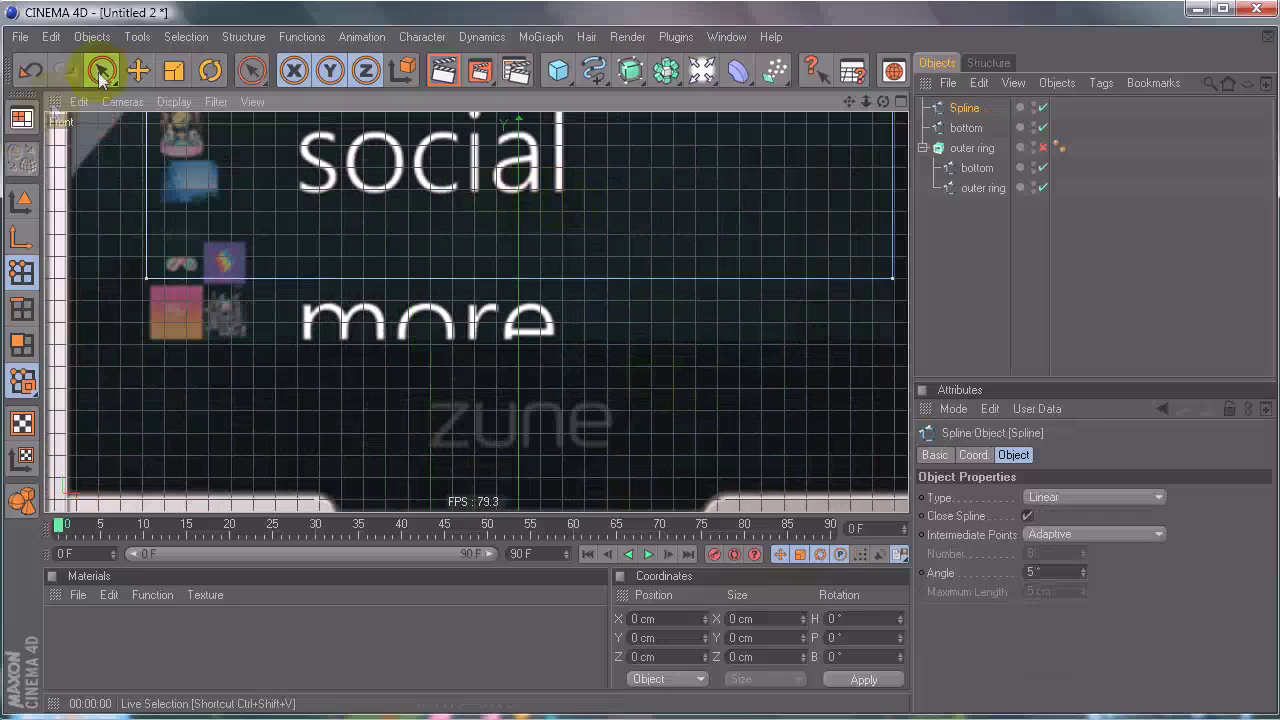
click(100, 71)
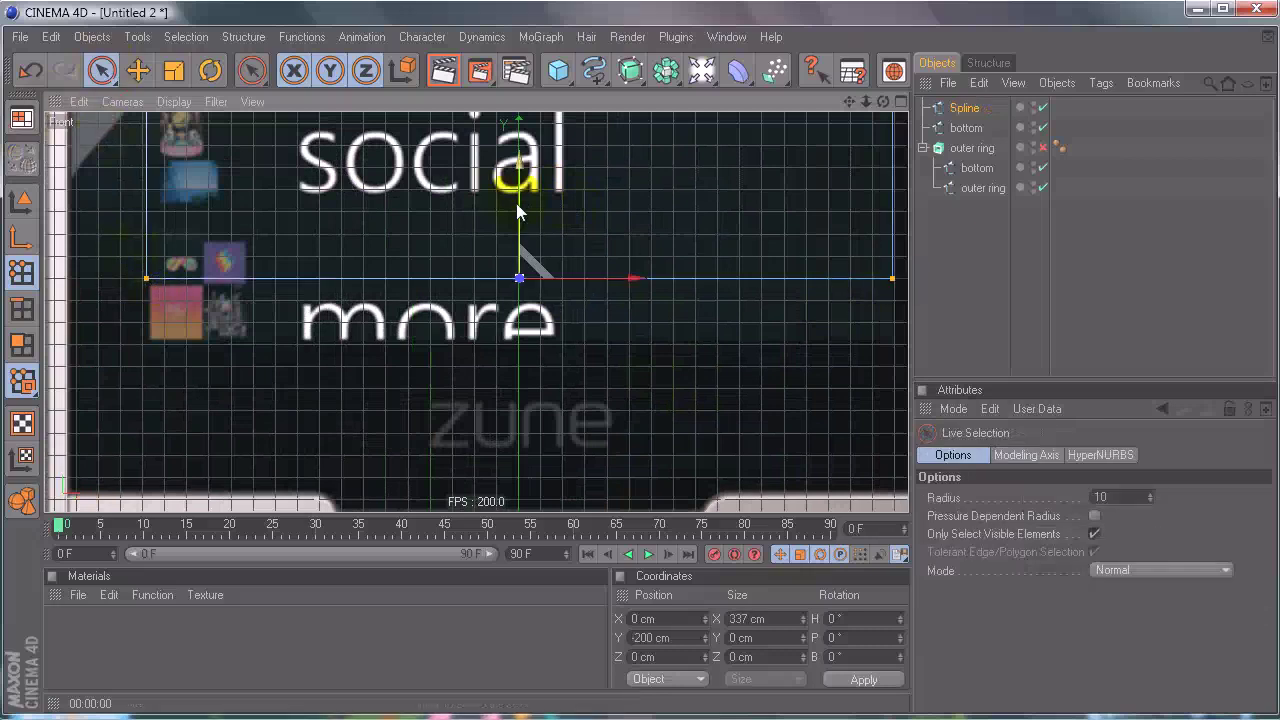
drag(516, 203, 517, 263)
drag(519, 308, 520, 320)
Step: Select the rectangle's two top points and move them up to about Y 363.6 cm
alt+middle_drag(648, 380, 632, 380)
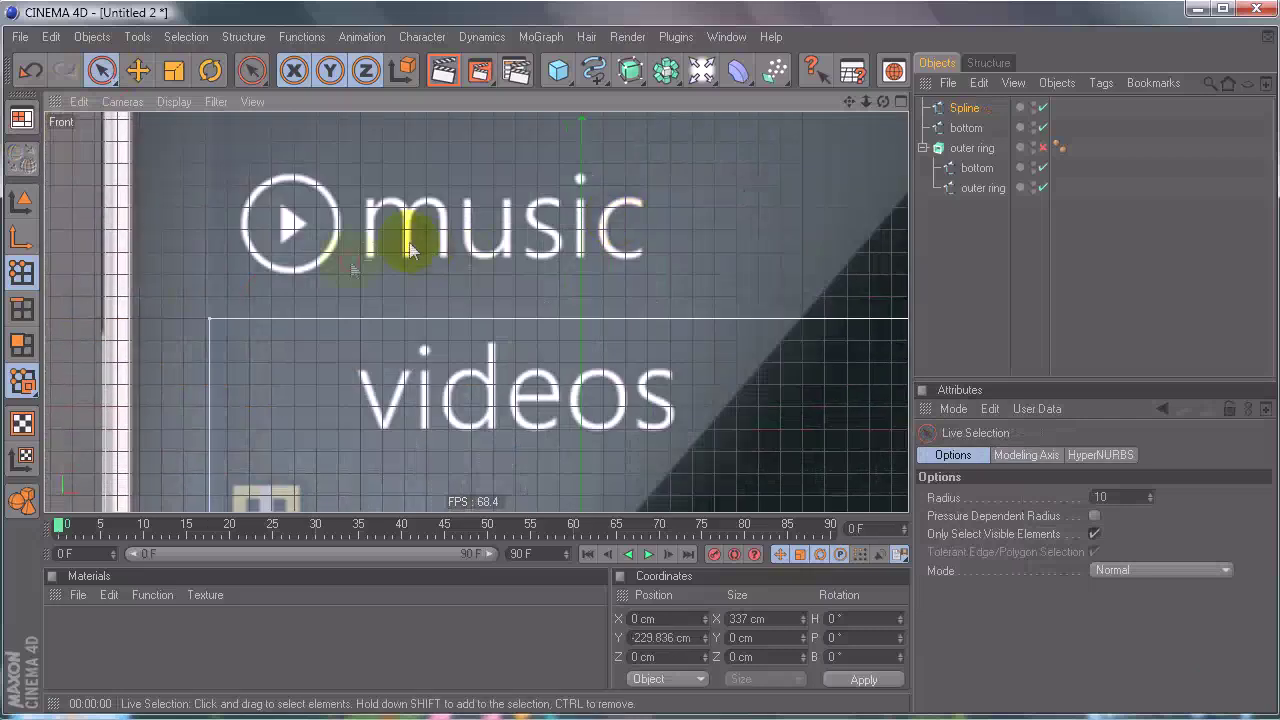
click(213, 321)
alt+middle_drag(674, 306, 634, 366)
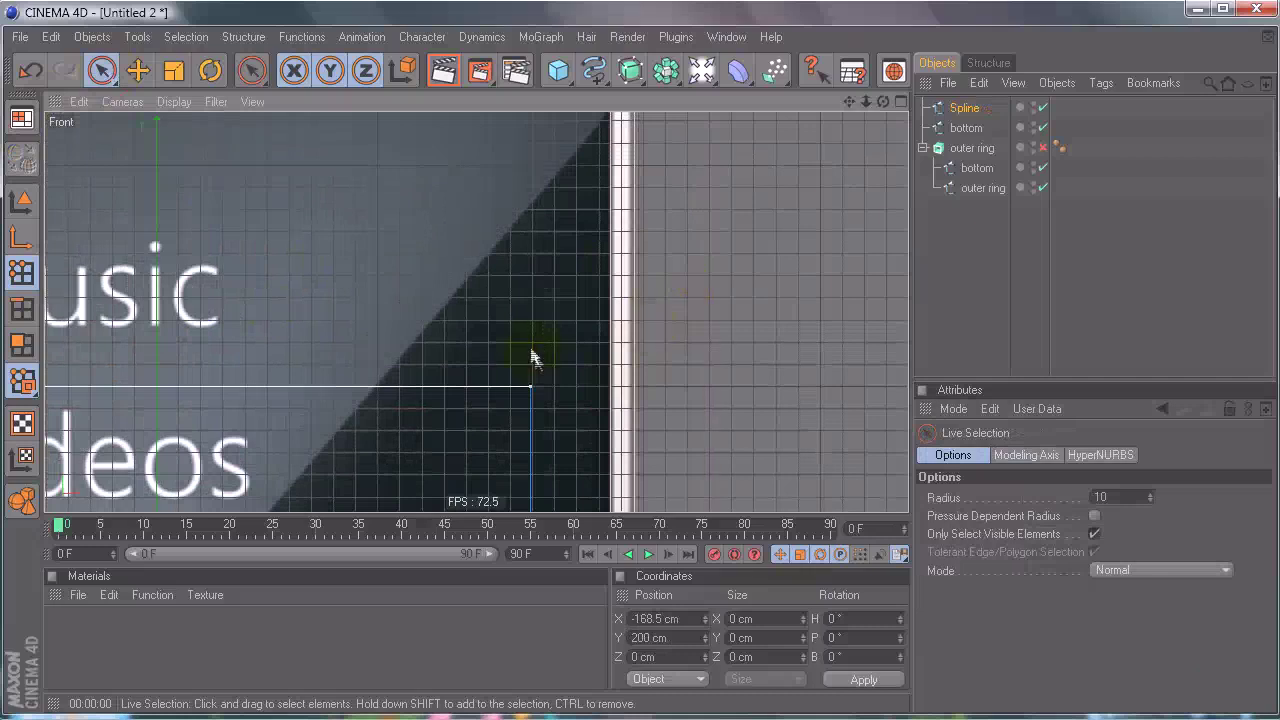
alt+middle_drag(374, 286, 649, 386)
drag(468, 364, 642, 388)
alt+middle_drag(484, 379, 640, 369)
drag(555, 240, 638, 334)
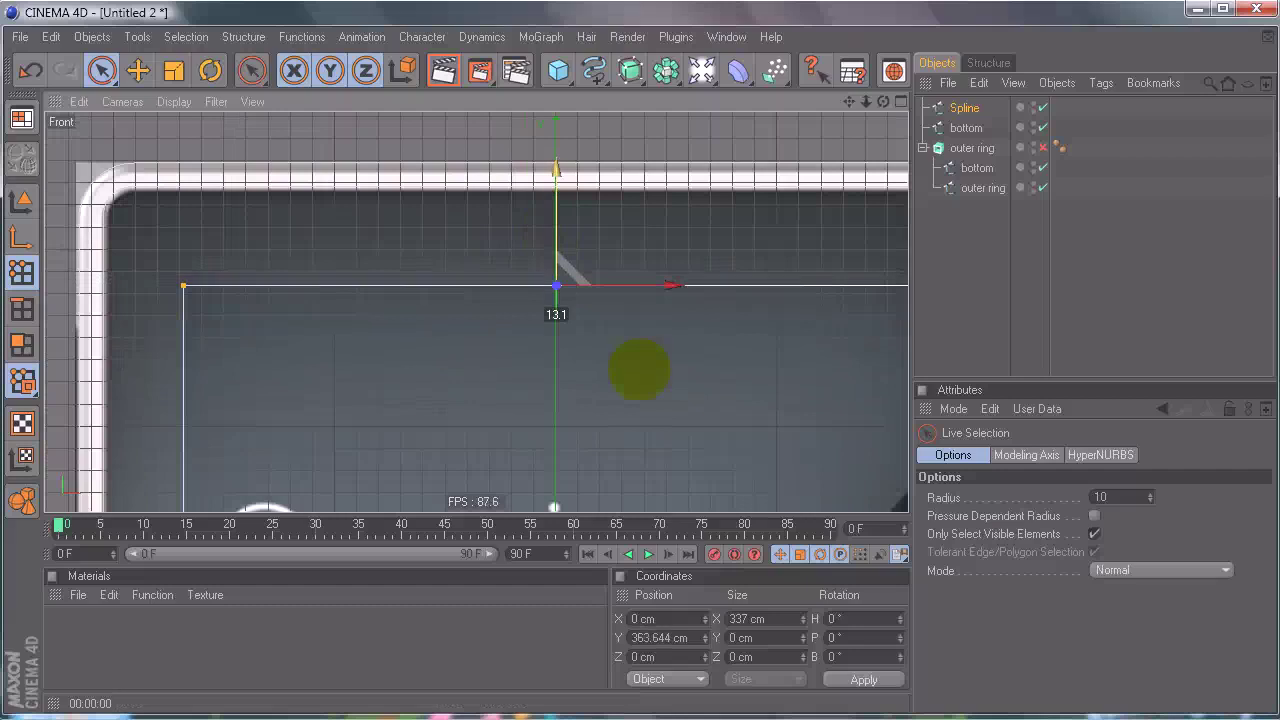
Step: Connect the display rectangle spline and the copied bottom spline into one new spline
click(978, 130)
ctrl+click(962, 108)
click(1056, 83)
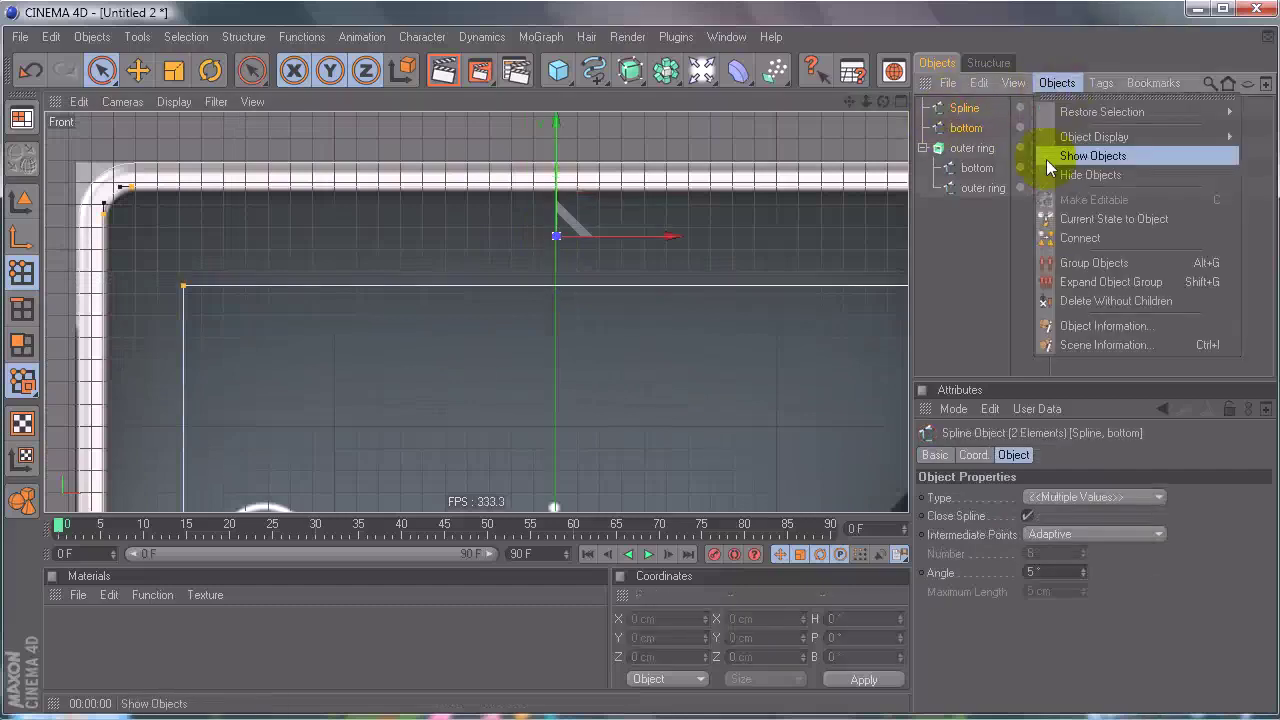
click(1060, 236)
ctrl+click(977, 188)
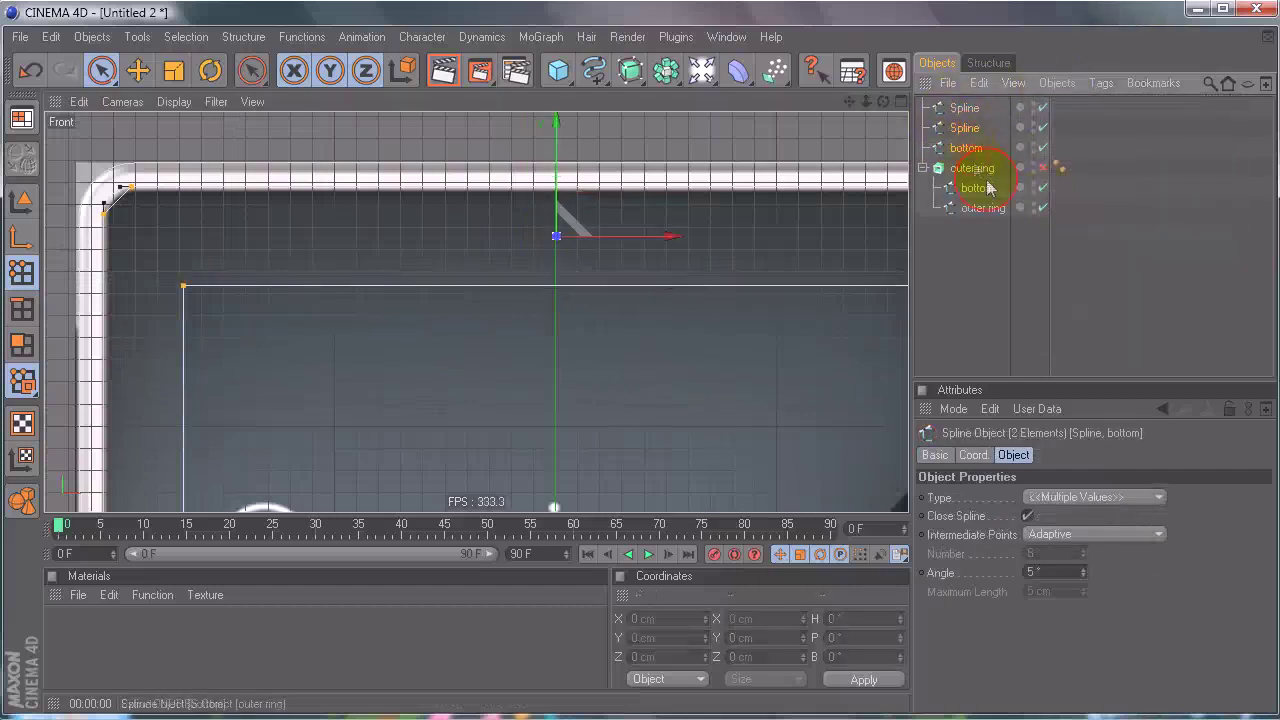
key(Delete)
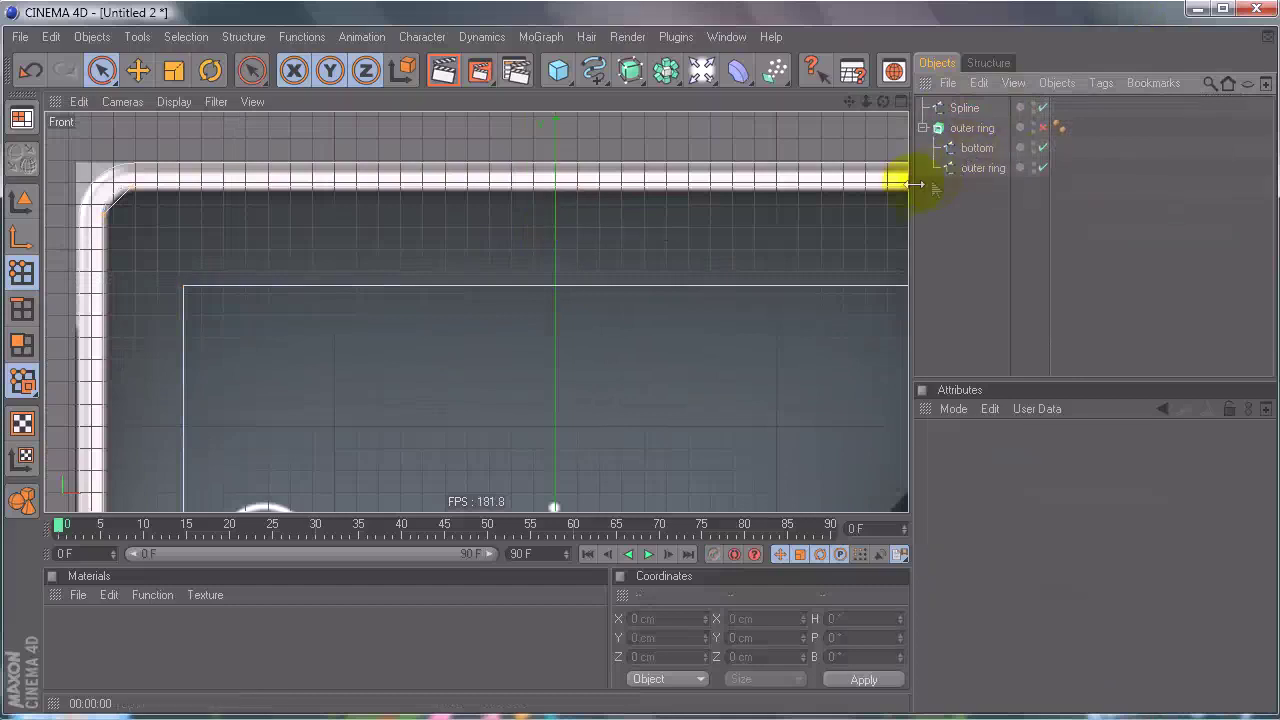
click(1043, 128)
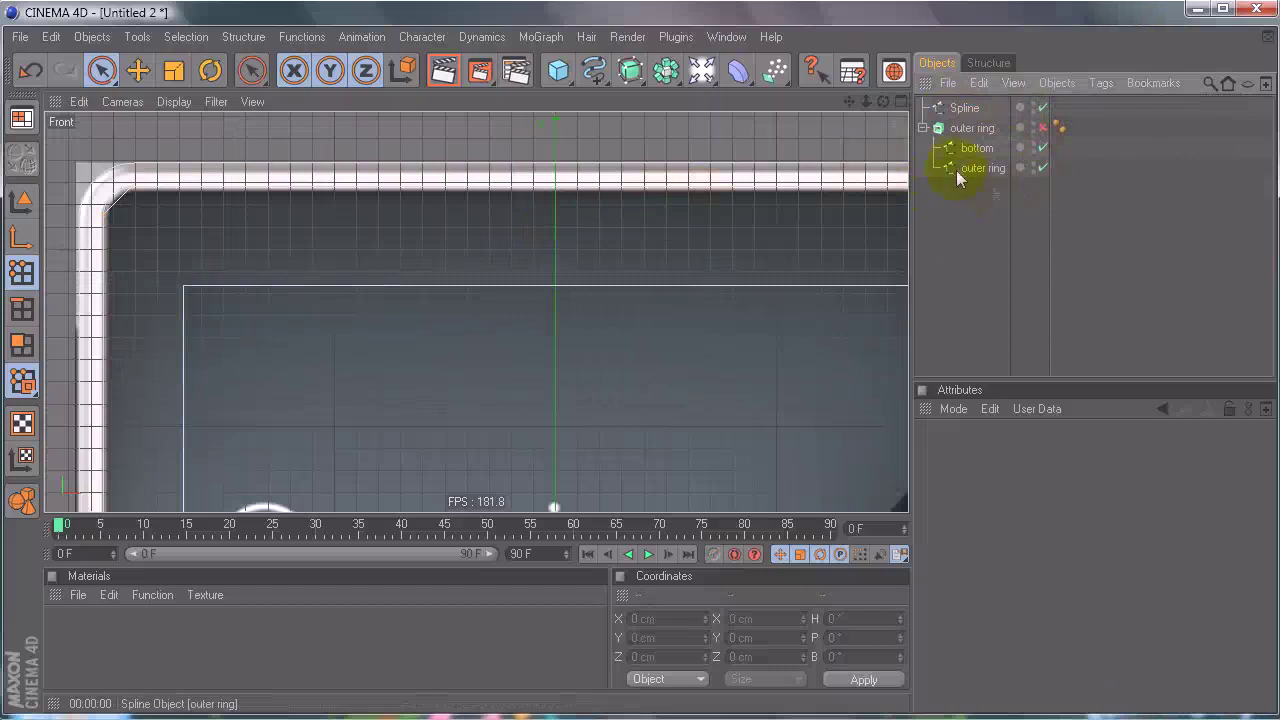
key(ctrl+z)
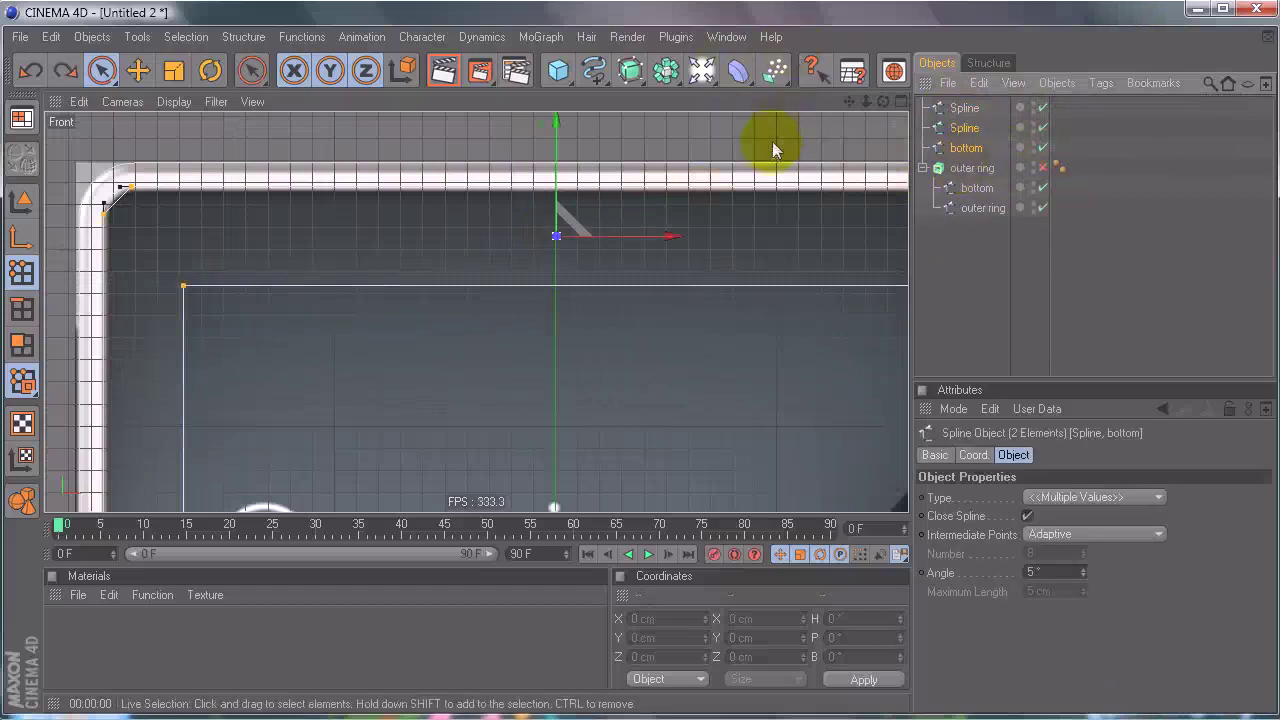
Step: Group the two source splines under a null named "strge" and hide the group
key(alt+g)
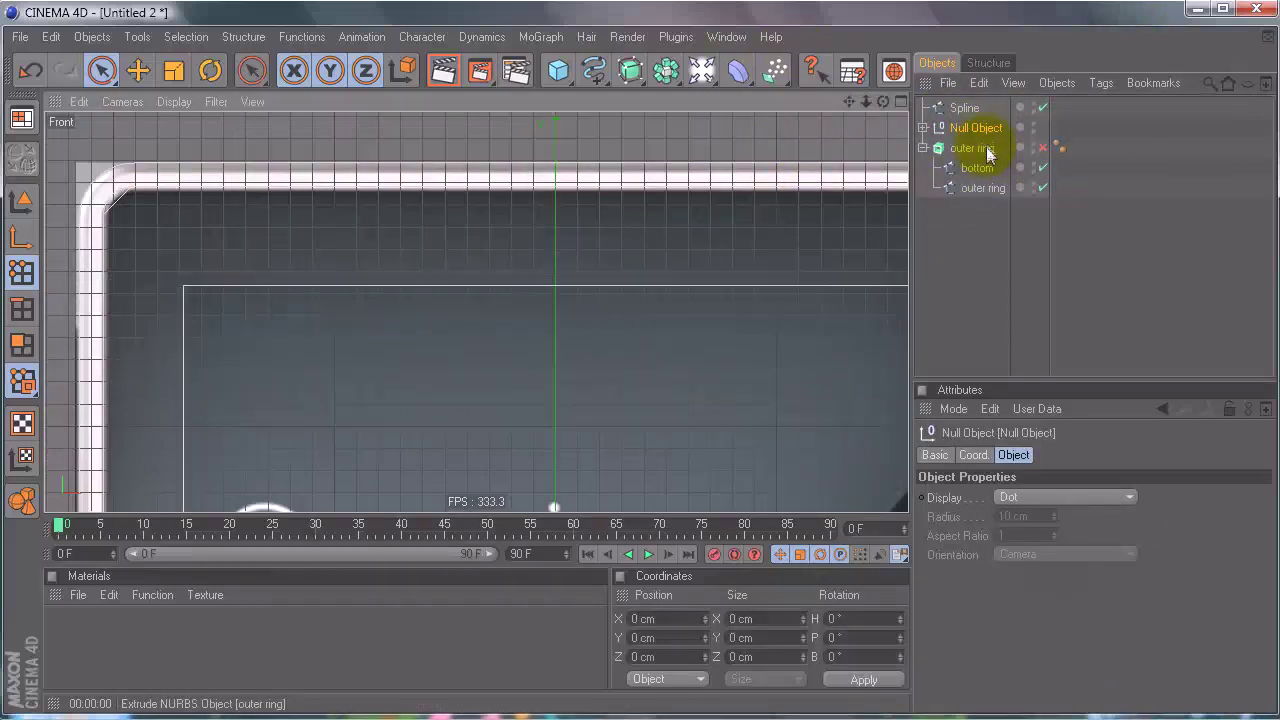
double_click(981, 126)
text(strge)
key(Return)
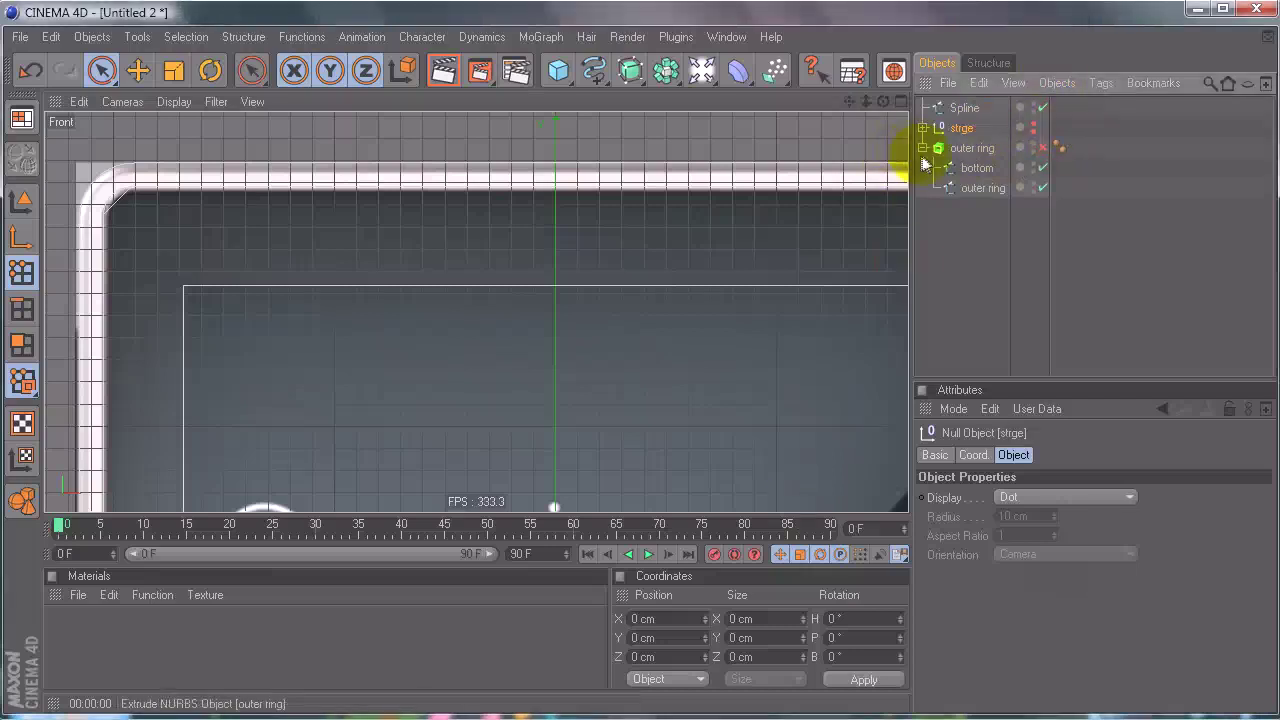
Step: Collapse the outer ring hierarchy and select the connected spline, framing its upper-left corner
click(935, 161)
click(922, 148)
click(962, 108)
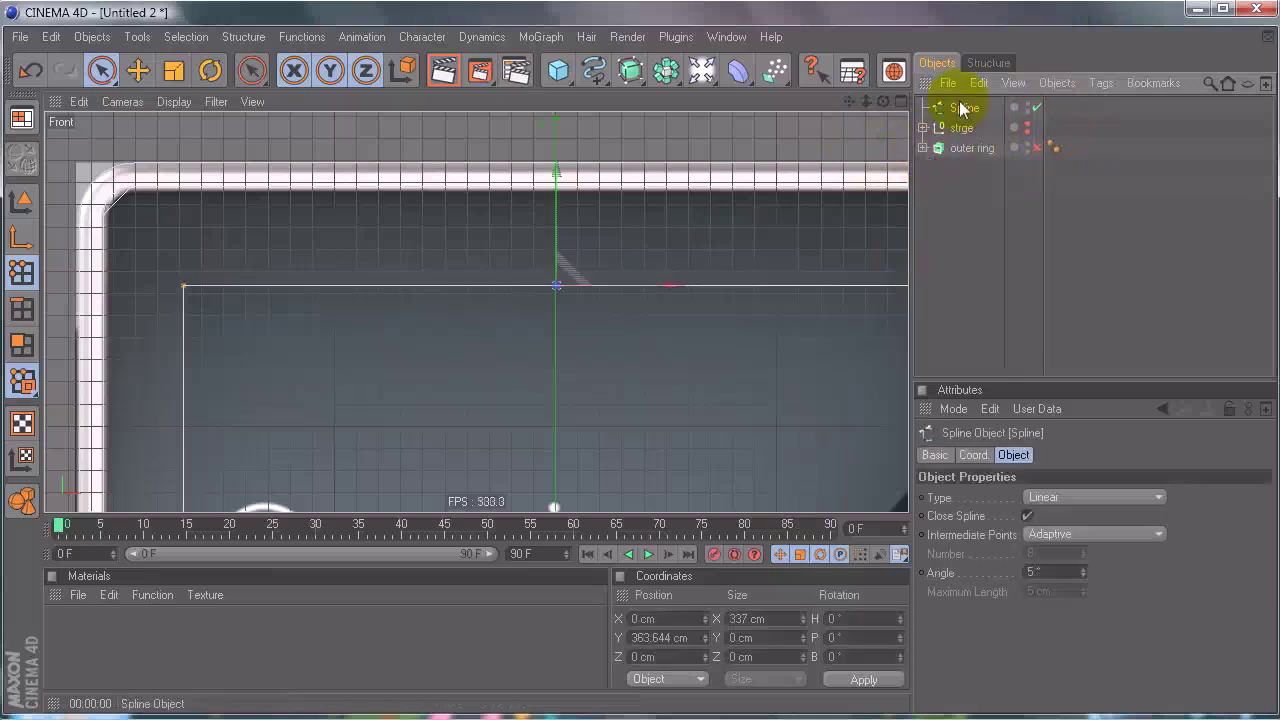
alt+middle_drag(534, 363, 650, 370)
alt+right_drag(800, 369, 880, 369)
alt+middle_drag(575, 336, 905, 417)
alt+right_drag(309, 226, 640, 370)
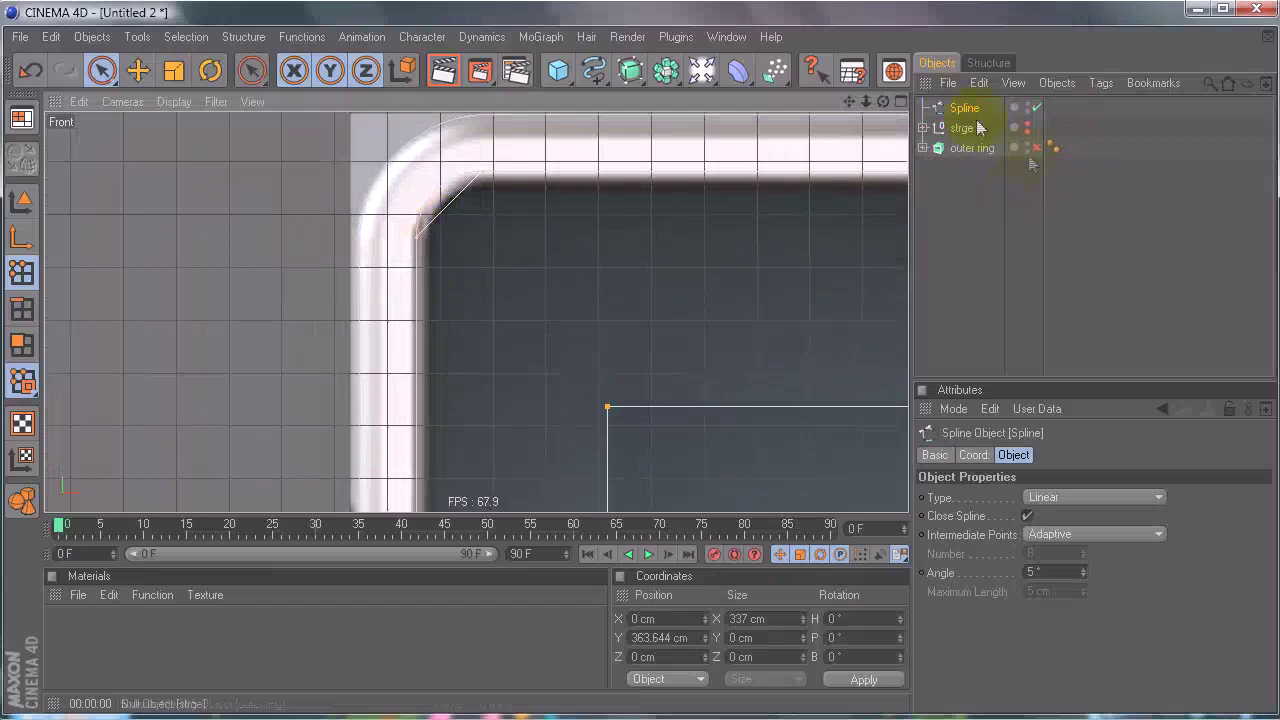
Step: Undo the connecting of the display rectangle and copied bottom splines and the grouping of their sources
click(940, 129)
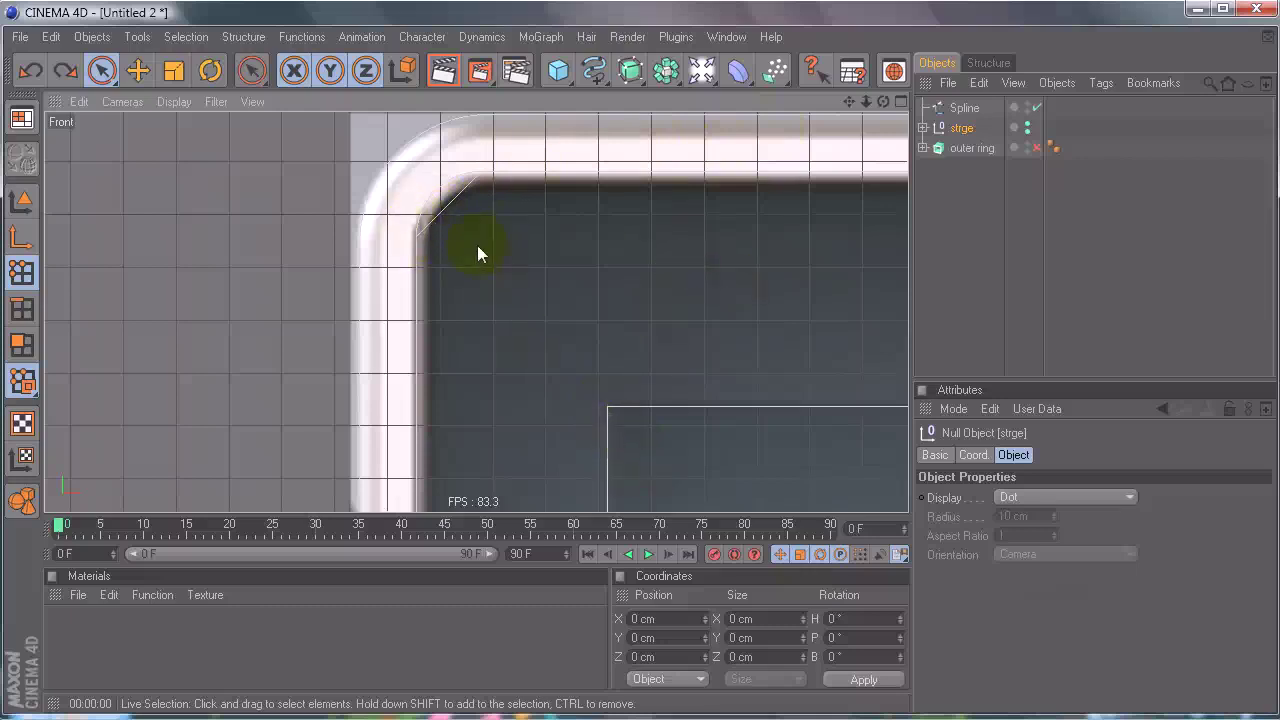
key(ctrl+z)
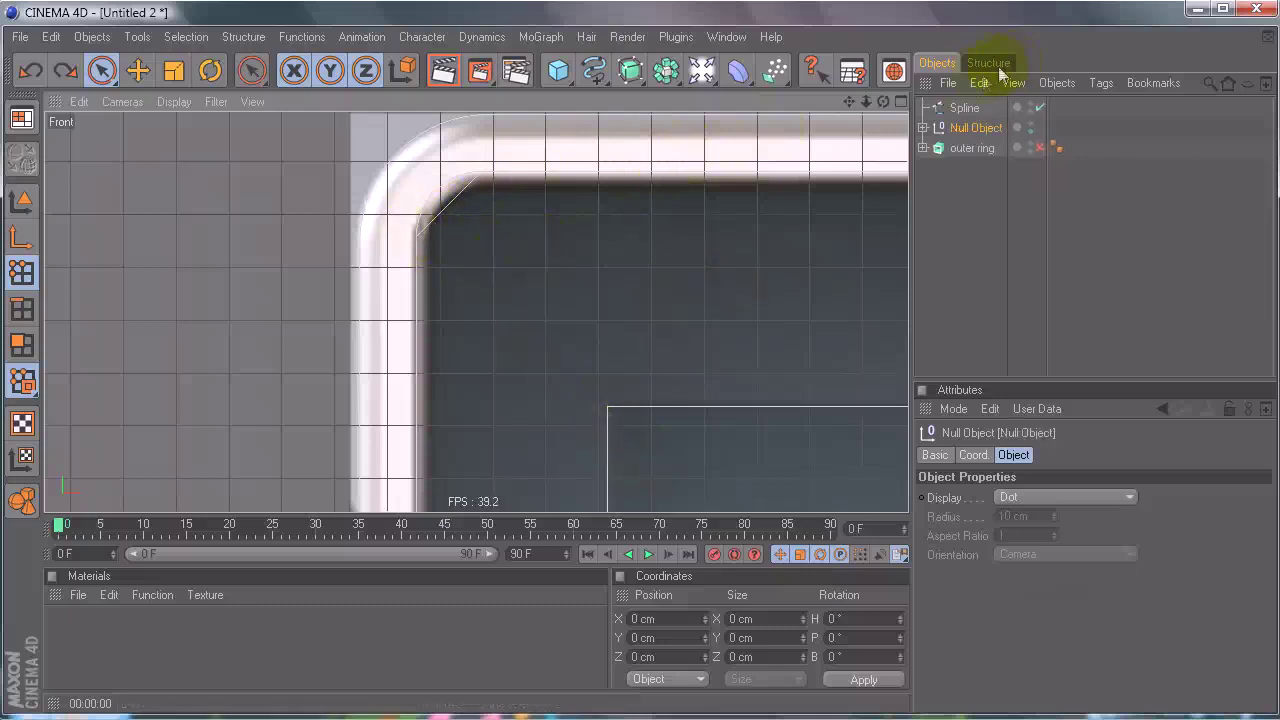
key(ctrl+z)
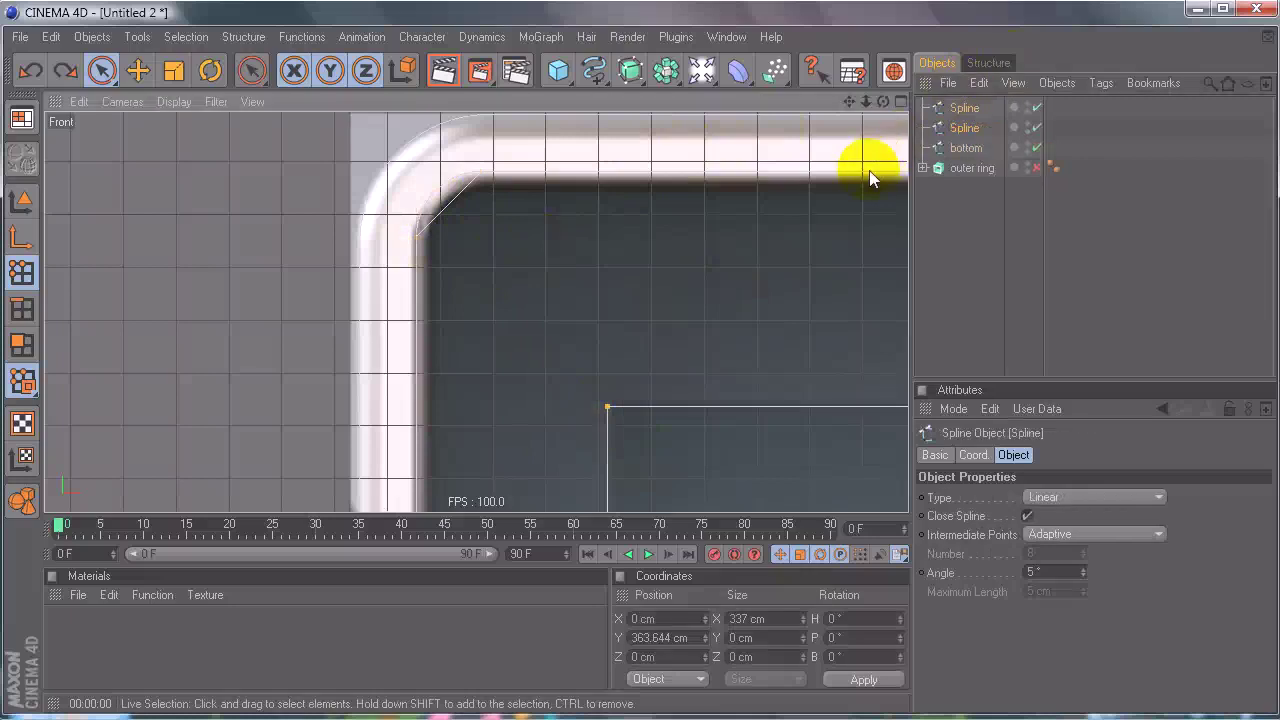
Step: Change the display rectangle spline's type to Bezier and apply hard interpolation to its points
click(965, 108)
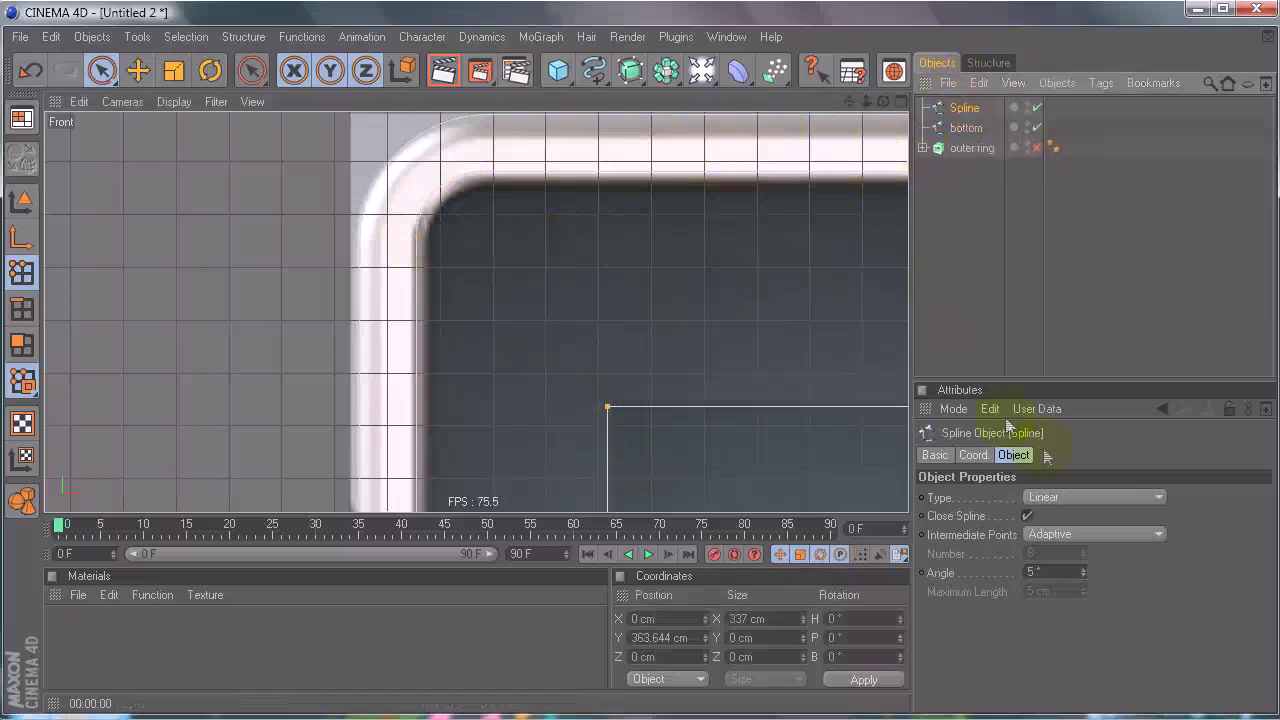
click(1064, 498)
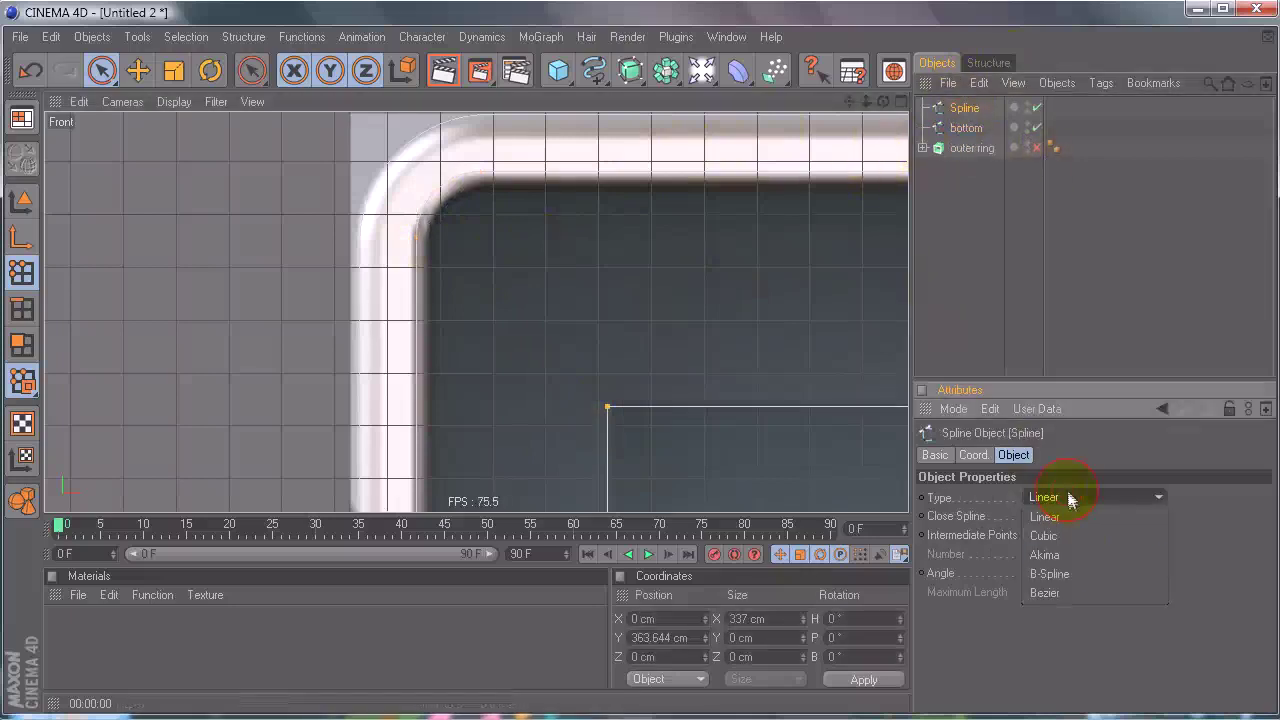
click(1074, 592)
alt+middle_drag(786, 400, 772, 396)
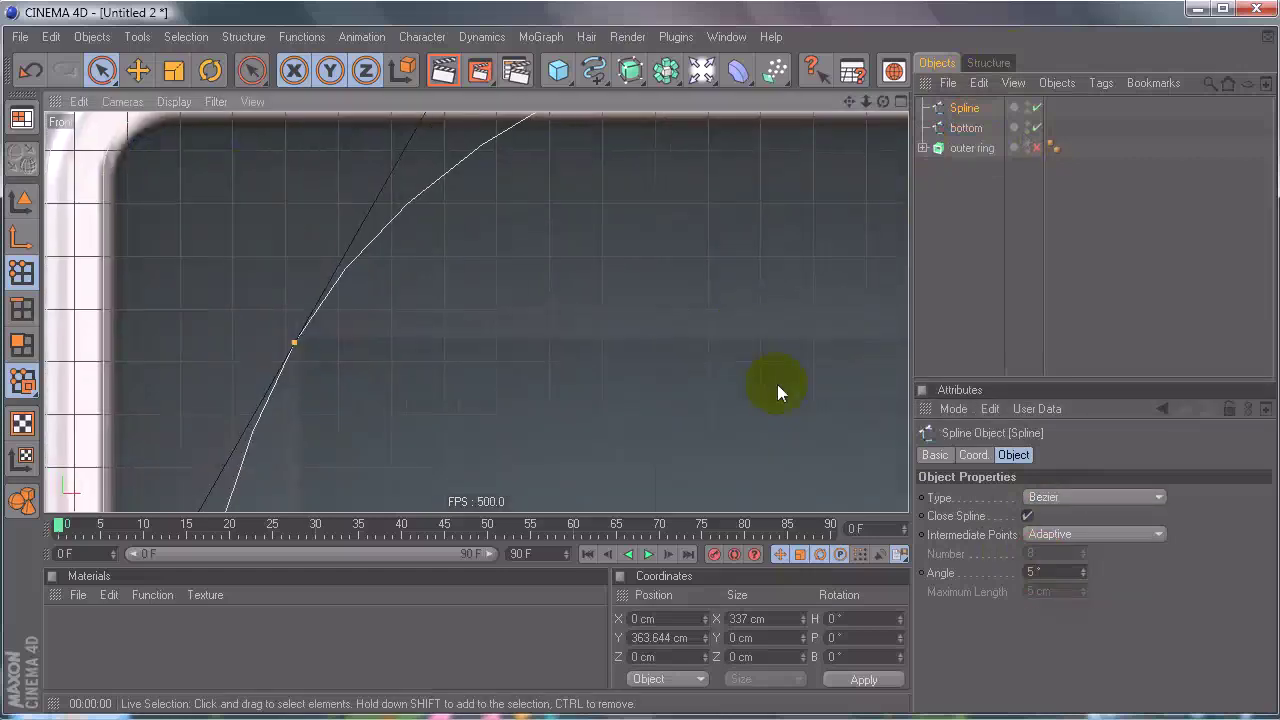
right_click(622, 338)
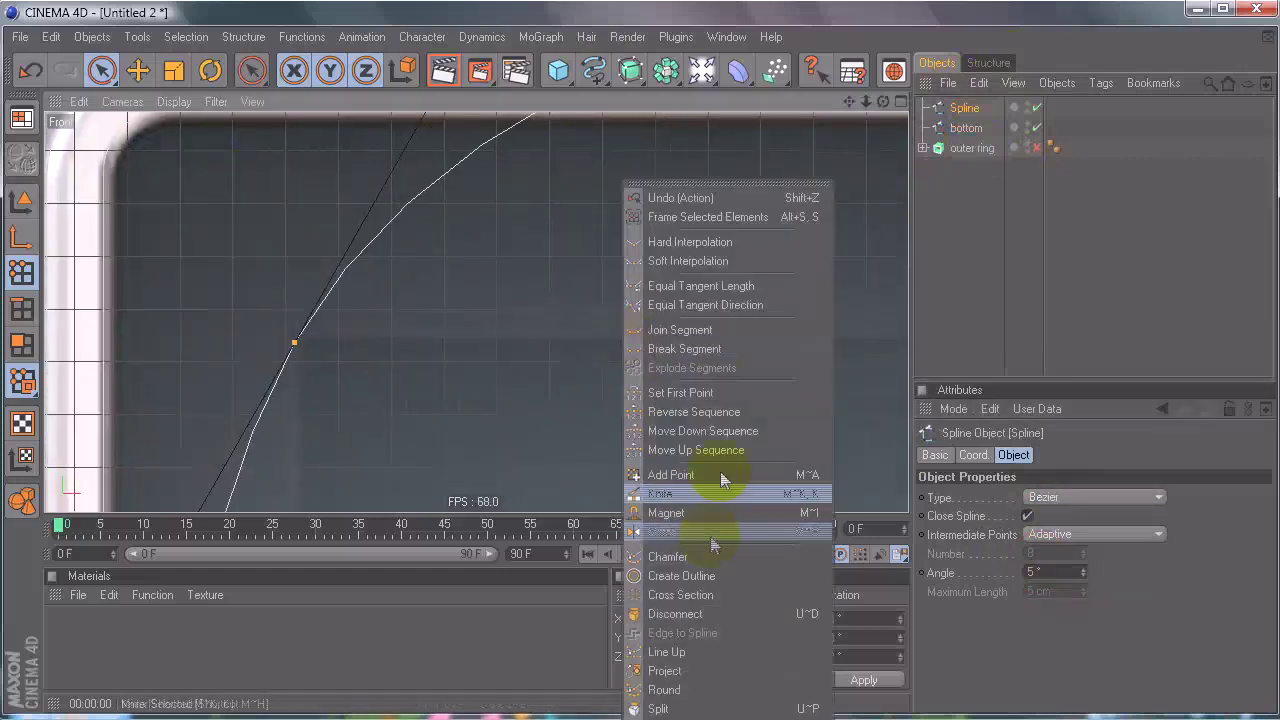
click(658, 242)
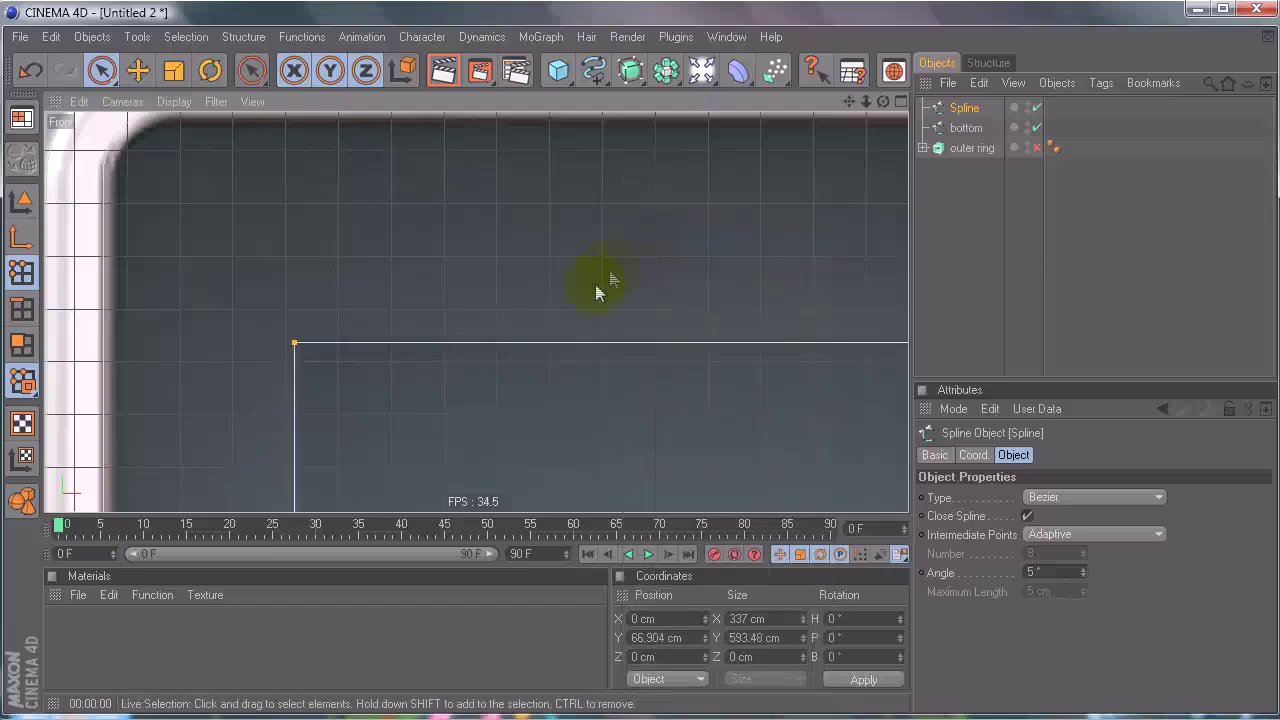
alt+middle_drag(638, 373, 652, 469)
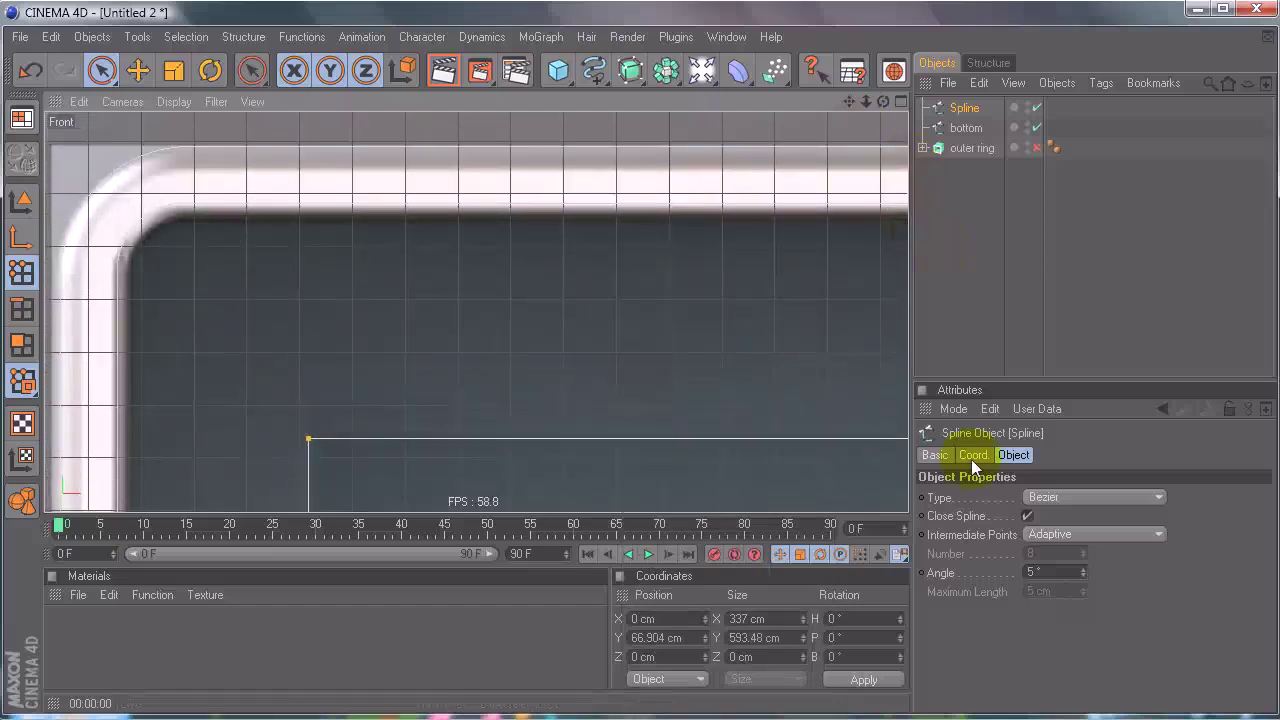
Step: Connect the Bezier display rectangle spline and the copied bottom spline into one new spline
click(964, 128)
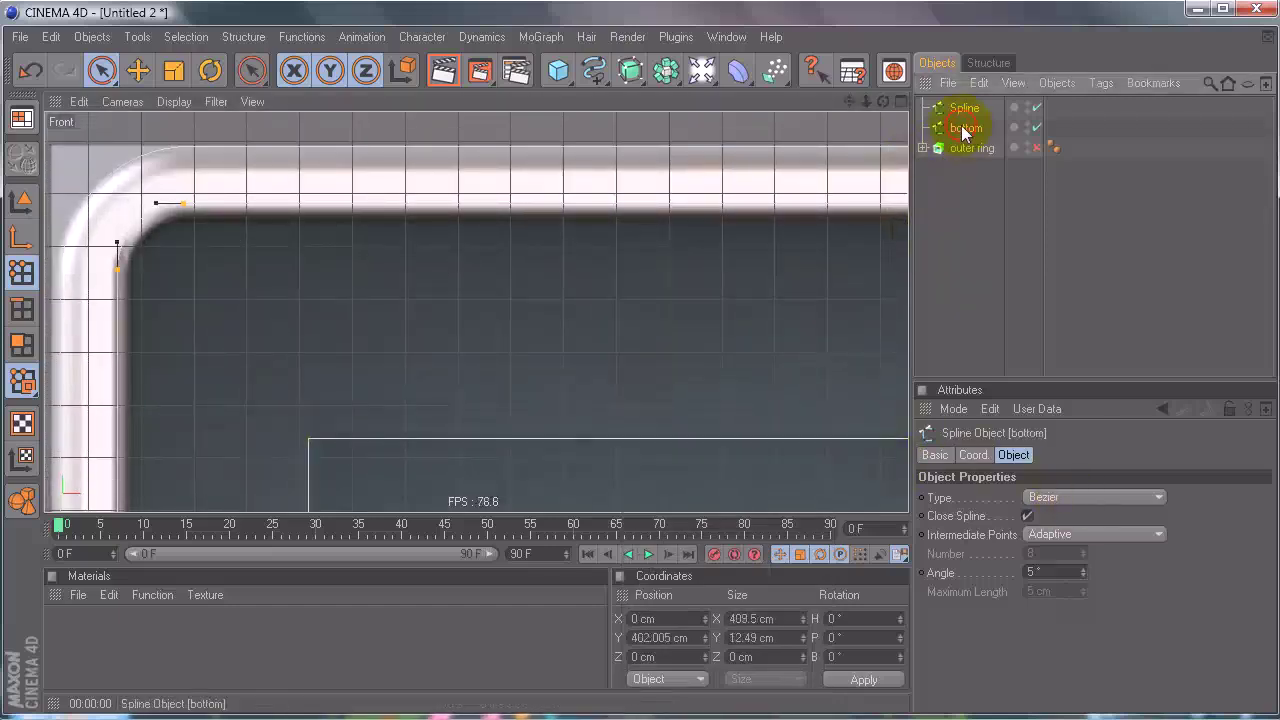
ctrl+click(958, 108)
click(1013, 83)
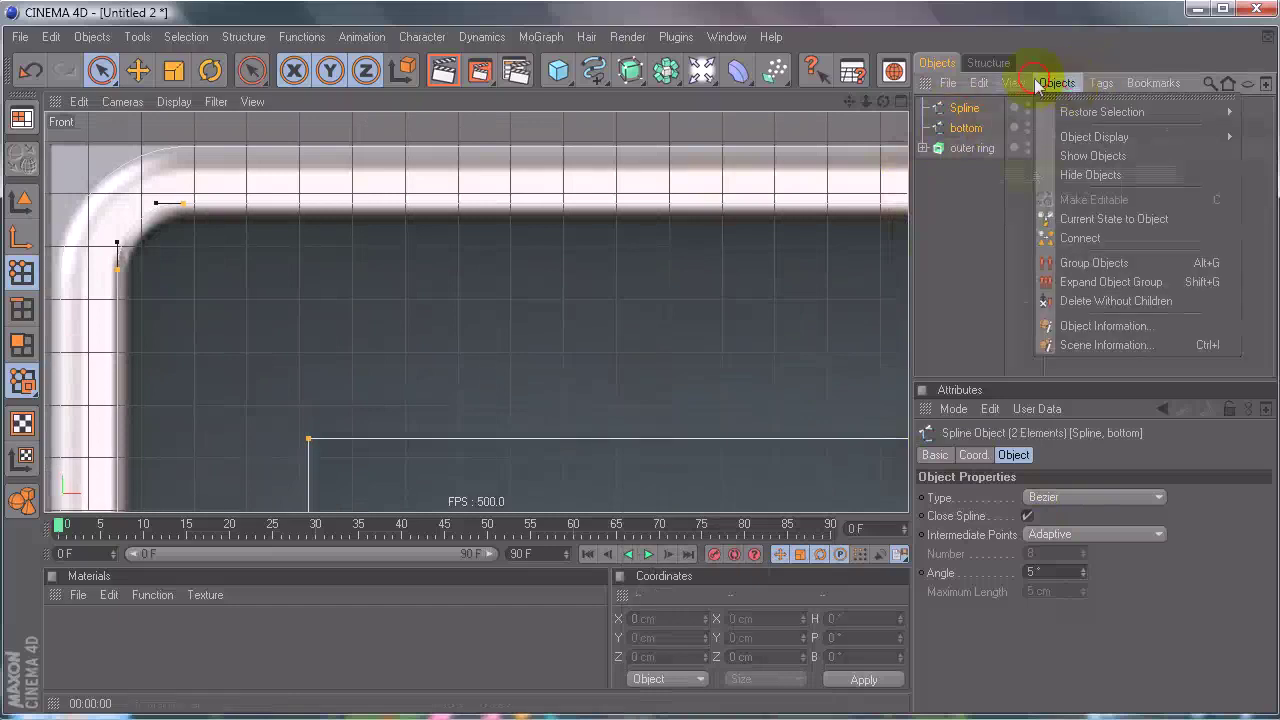
mouse_move(1047, 84)
click(1107, 240)
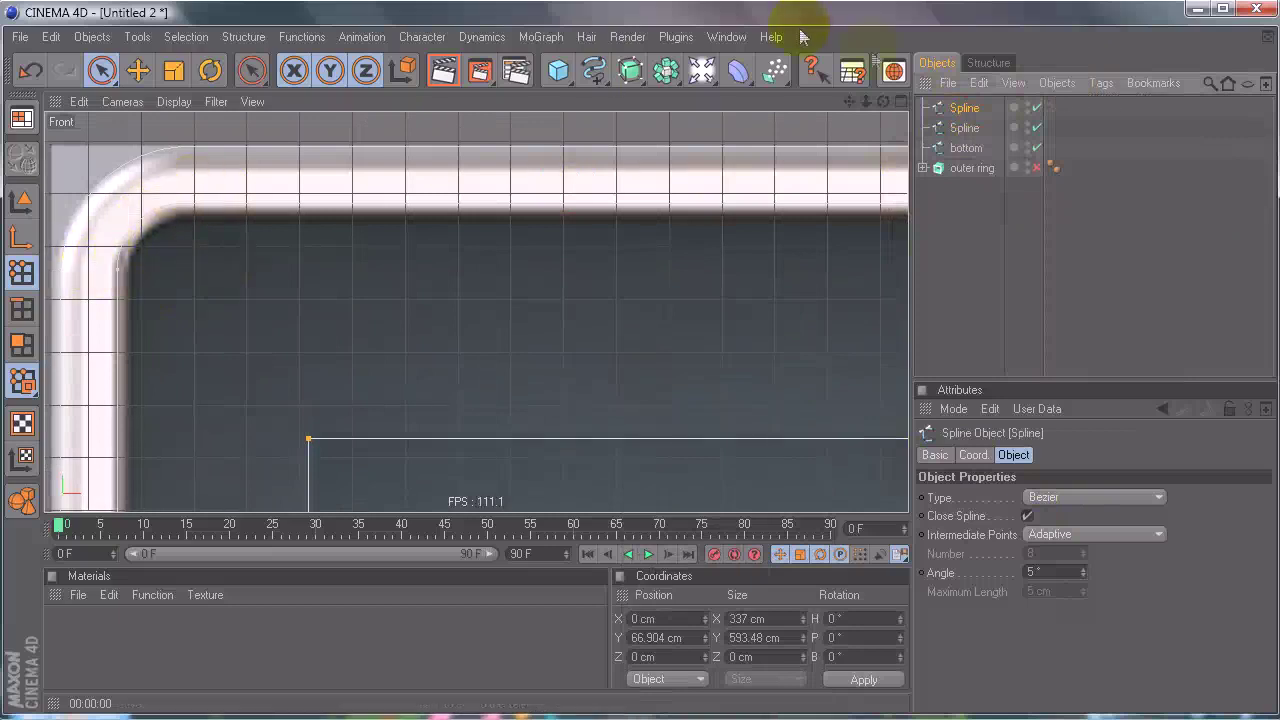
Step: Group the two source splines under a null named "strge"
key(alt+g)
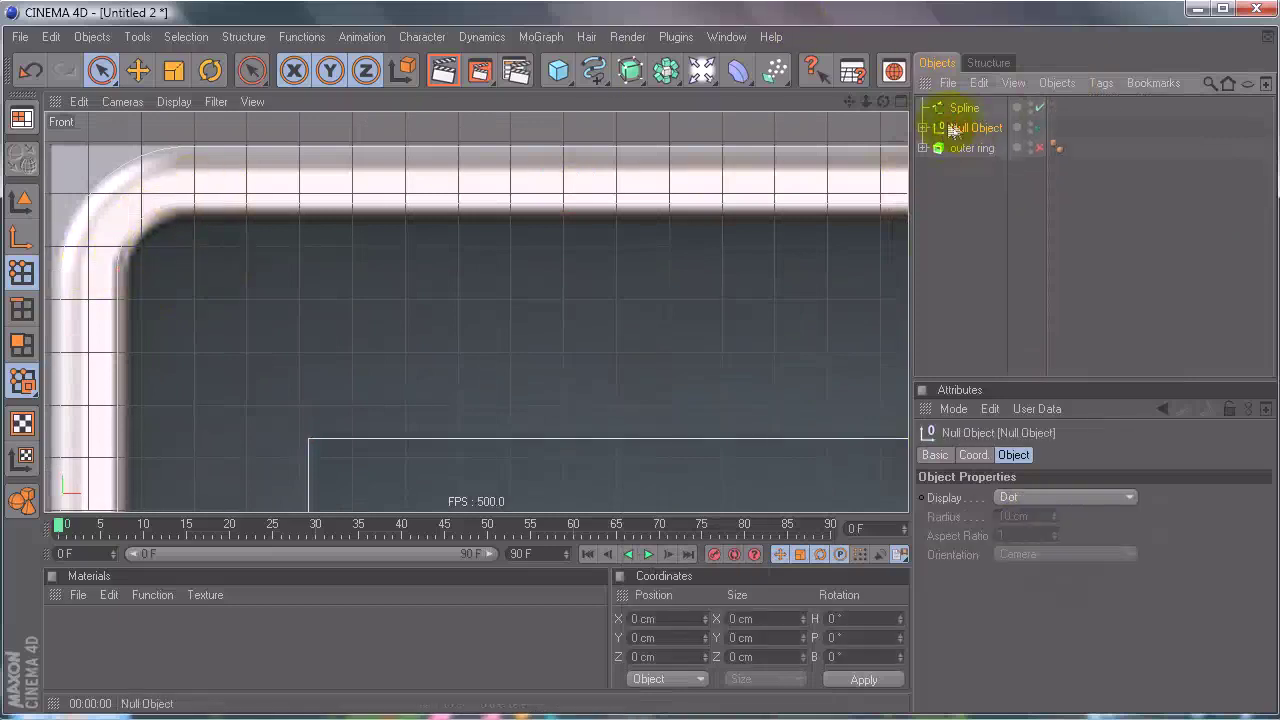
double_click(968, 127)
text(strge)
key(Return)
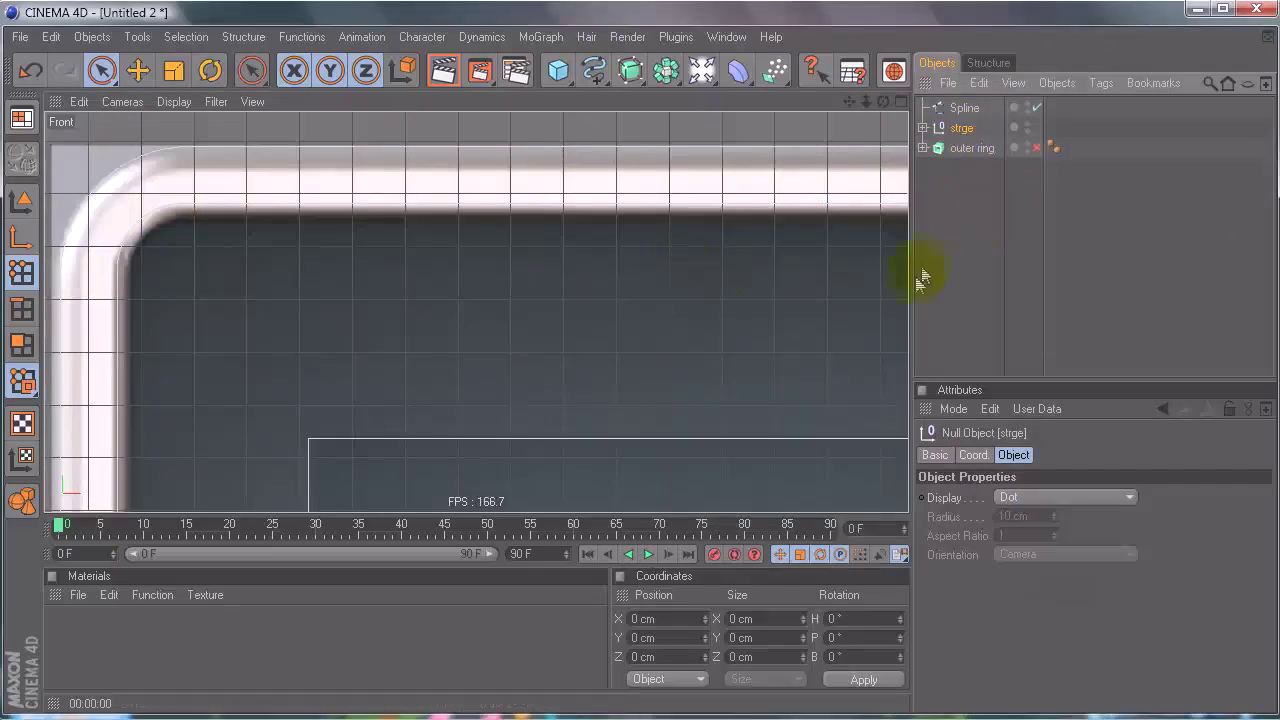
Step: Copy the Z position of the bottom spline nested under the outer ring extrude, working in object mode
click(680, 250)
scroll(667, 249, down, 5)
alt+middle_drag(668, 255, 638, 372)
scroll(663, 251, up, 4)
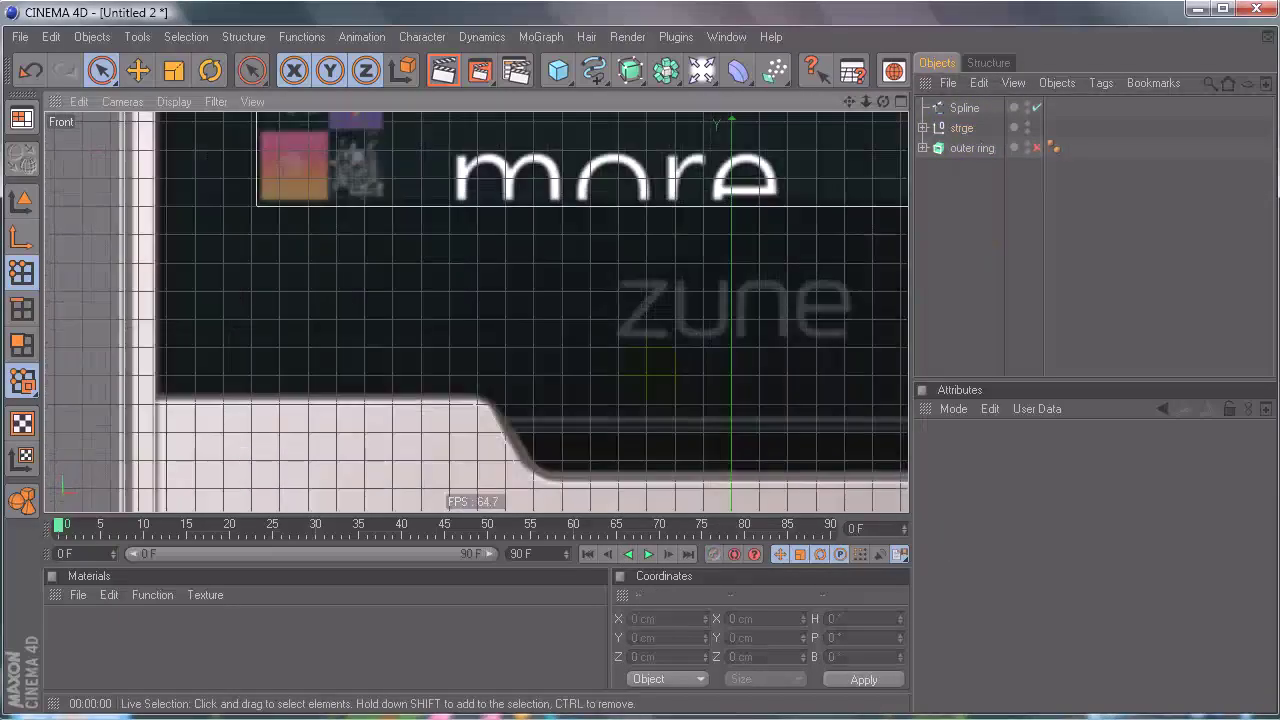
middle_click(171, 251)
middle_click(214, 214)
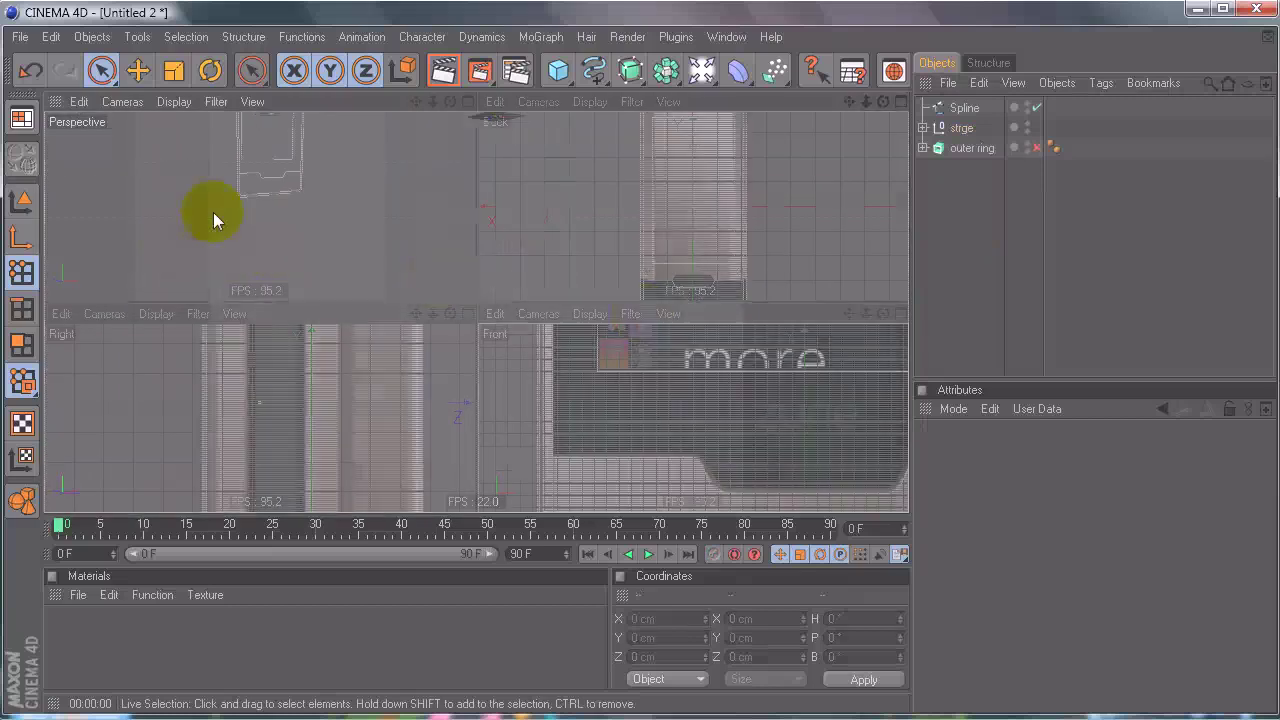
alt+drag(638, 371, 641, 371)
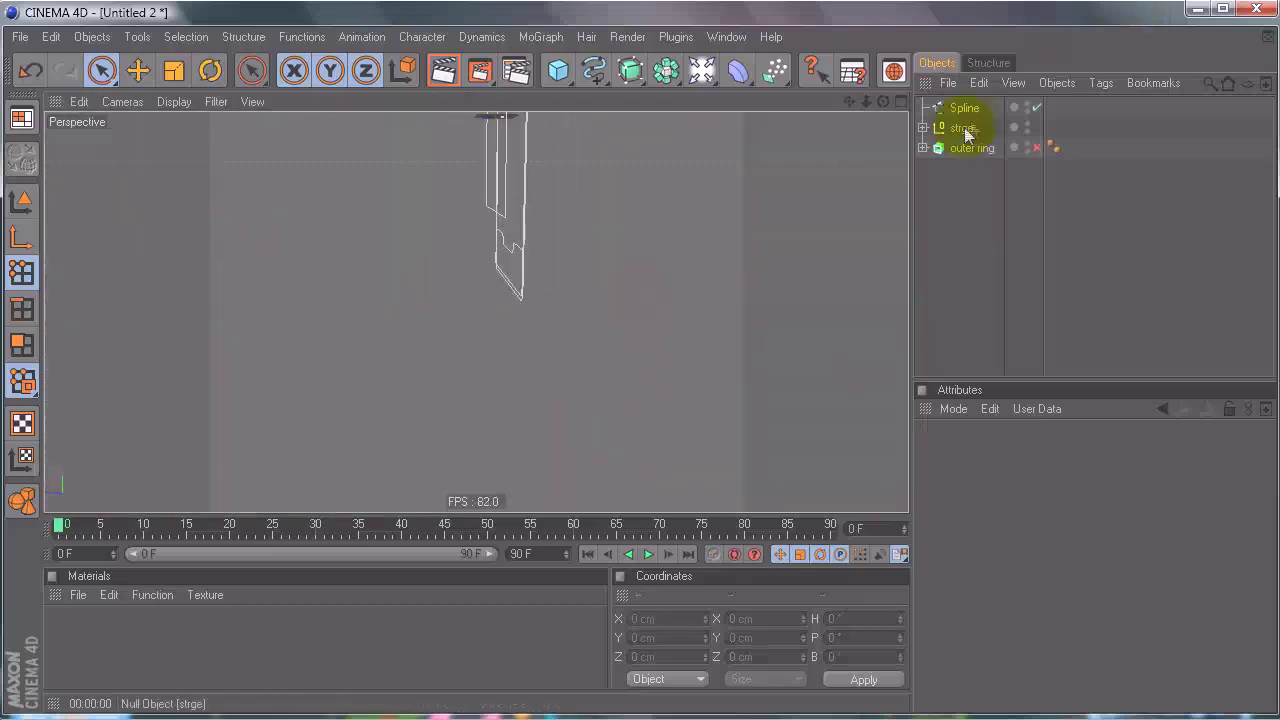
click(922, 148)
click(950, 167)
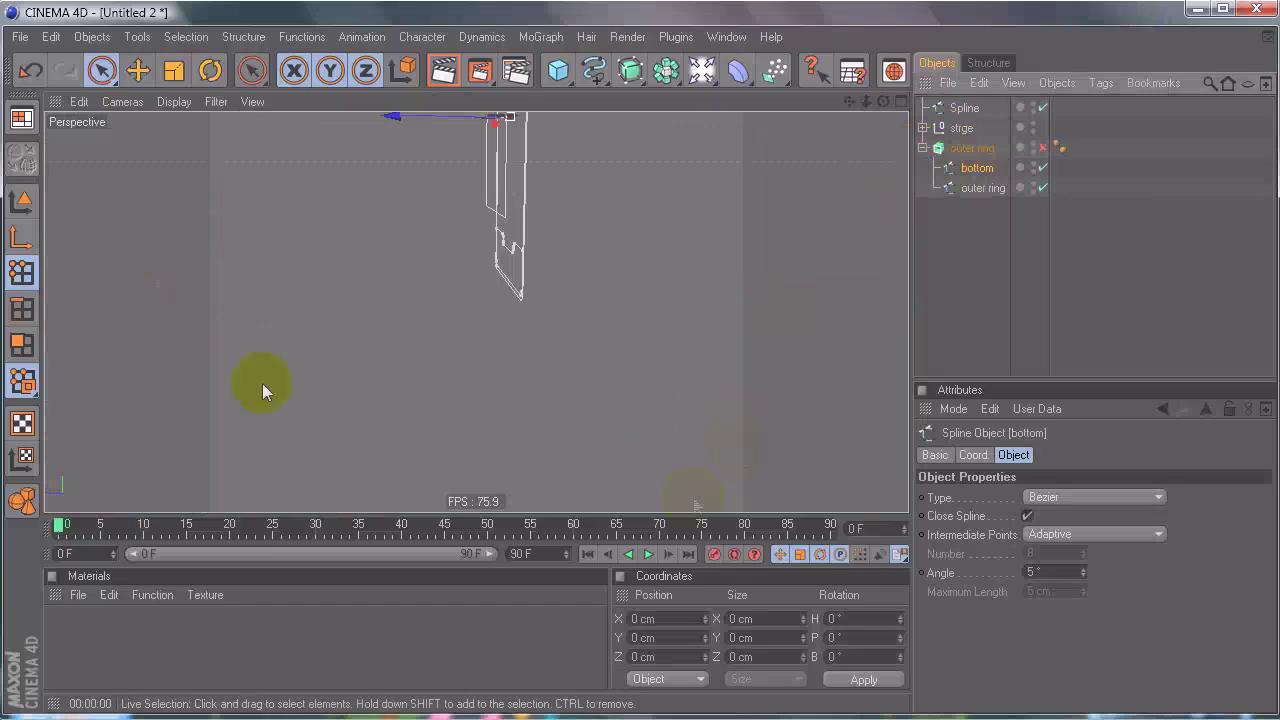
click(18, 200)
click(690, 657)
key(ctrl+c)
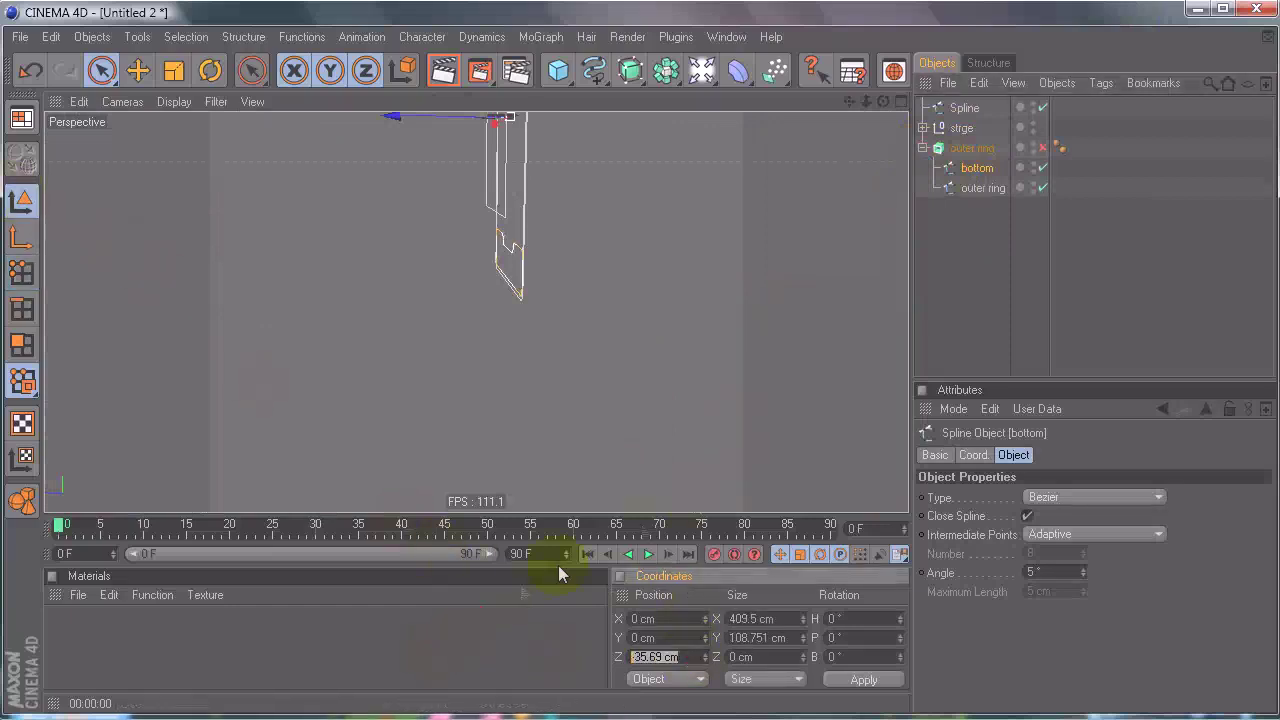
Step: Set the connected spline's Z position to -35.69 cm
click(965, 109)
drag(677, 658, 562, 653)
key(ctrl+v)
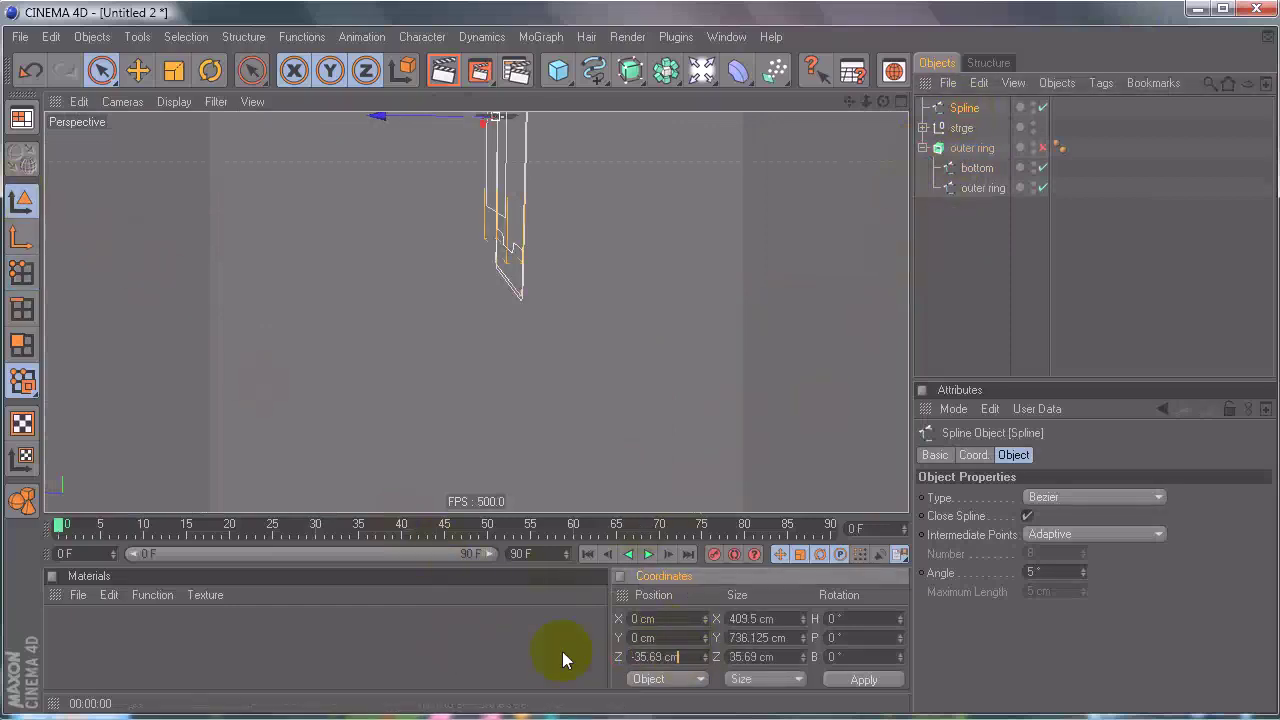
key(Return)
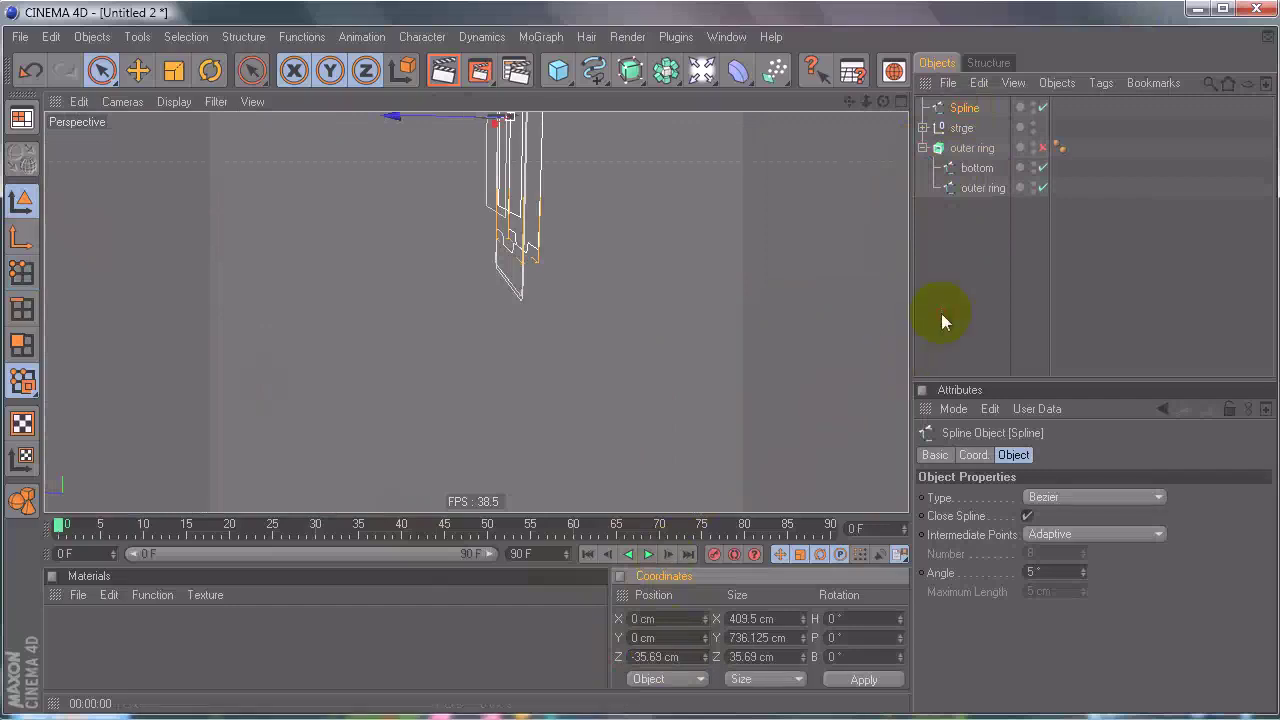
Step: Switch the connected spline to point mode and set the Z position of all its selected points to -35.69 cm
click(641, 370)
alt+drag(639, 368, 639, 370)
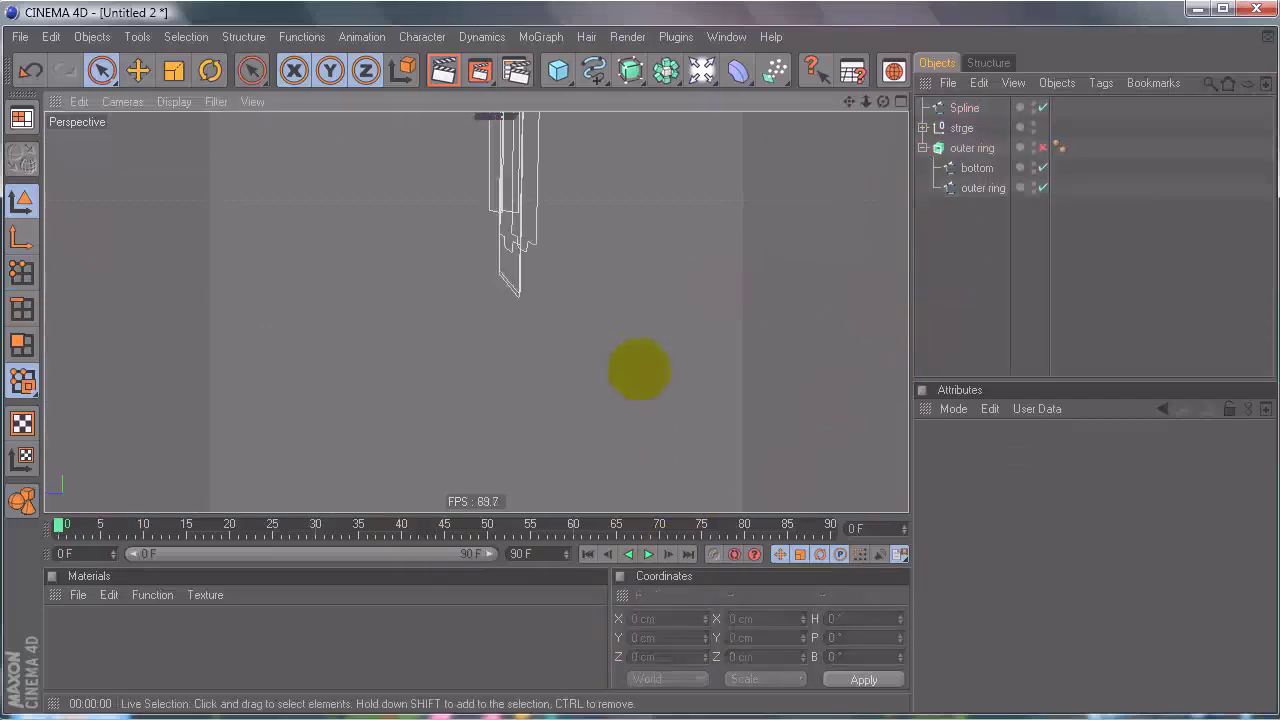
alt+drag(716, 288, 690, 369)
alt+right_drag(690, 369, 640, 372)
alt+drag(640, 372, 634, 370)
alt+middle_drag(634, 370, 644, 364)
click(963, 109)
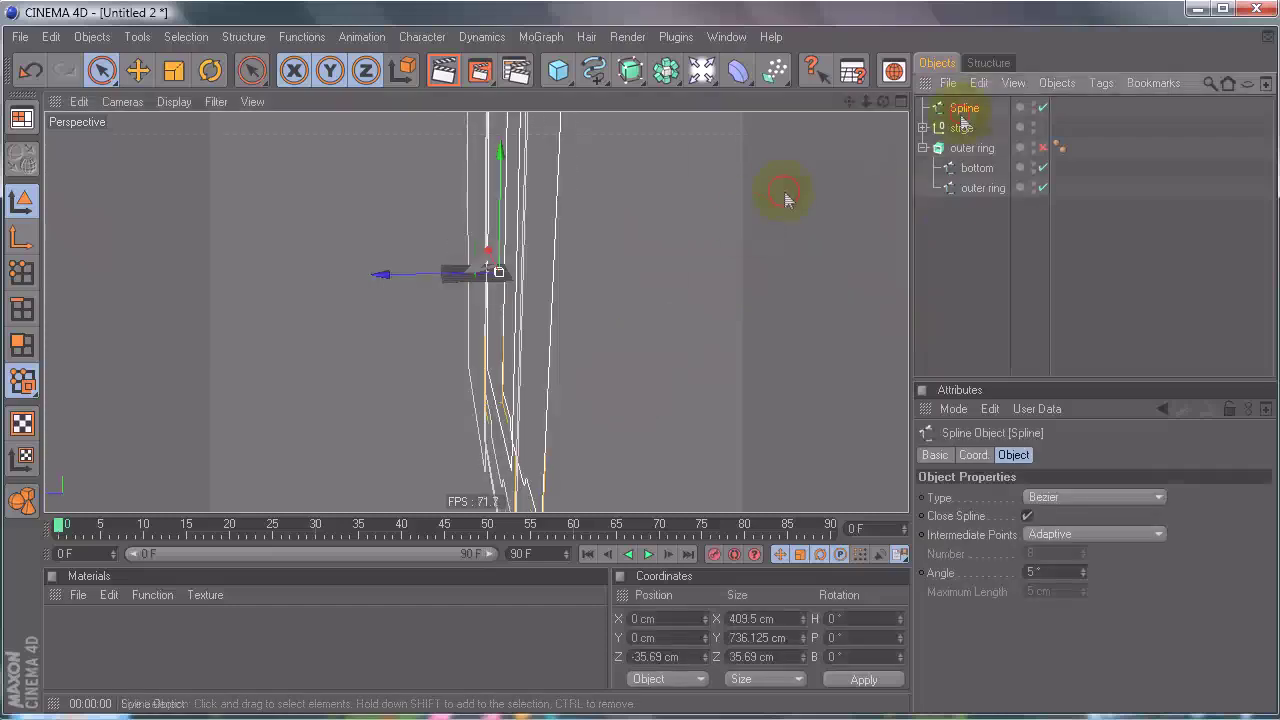
click(22, 272)
click(526, 478)
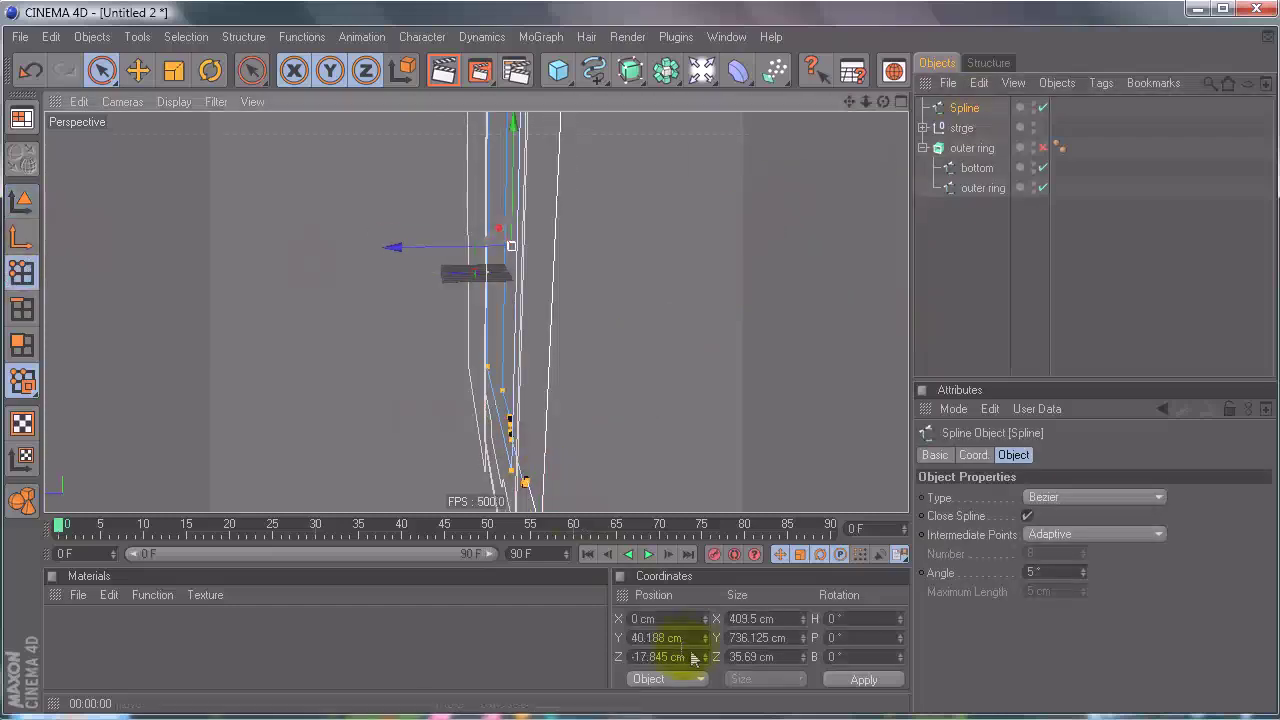
drag(697, 657, 501, 650)
text(-35.69)
key(Return)
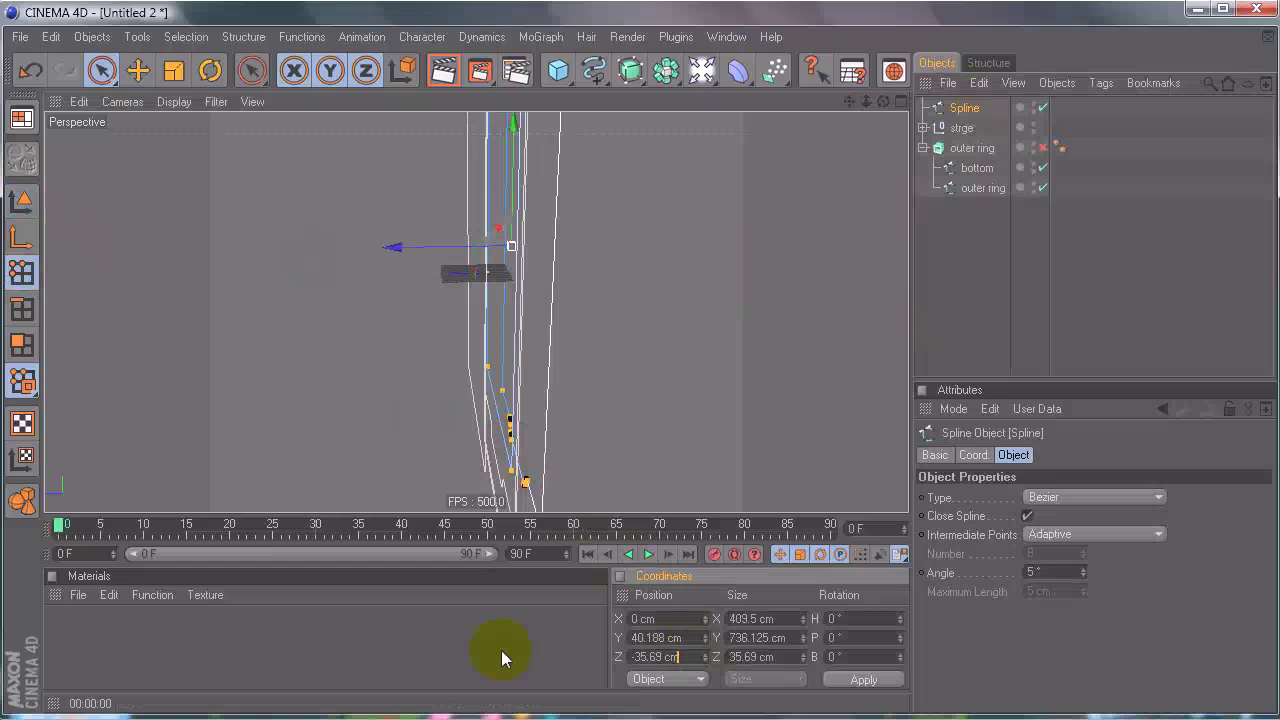
Step: Deselect the display rectangle's points and set the Z position of the remaining outline points to -35.69 cm
mouse_move(637, 373)
alt+mouse_down()
mouse_move(526, 357)
mouse_move(640, 369)
alt+mouse_up()
click(101, 70)
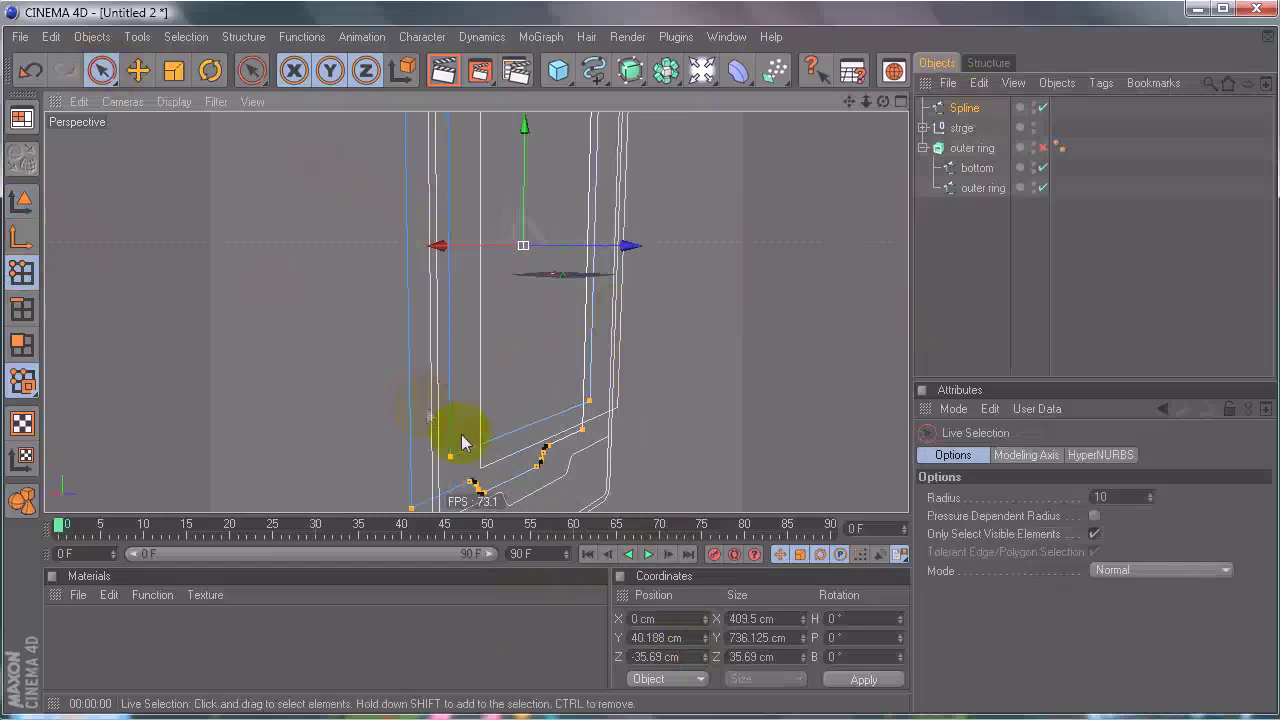
alt+drag(585, 335, 546, 289)
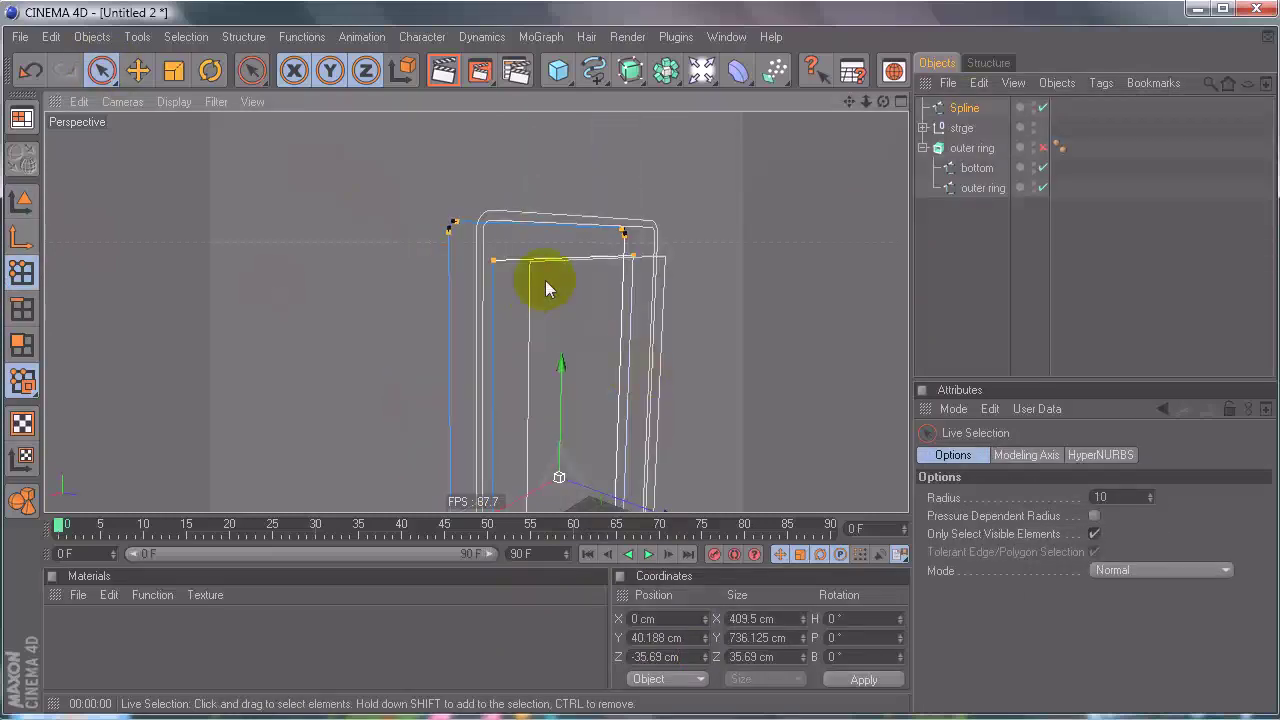
ctrl+click(640, 256)
alt+drag(694, 275, 742, 448)
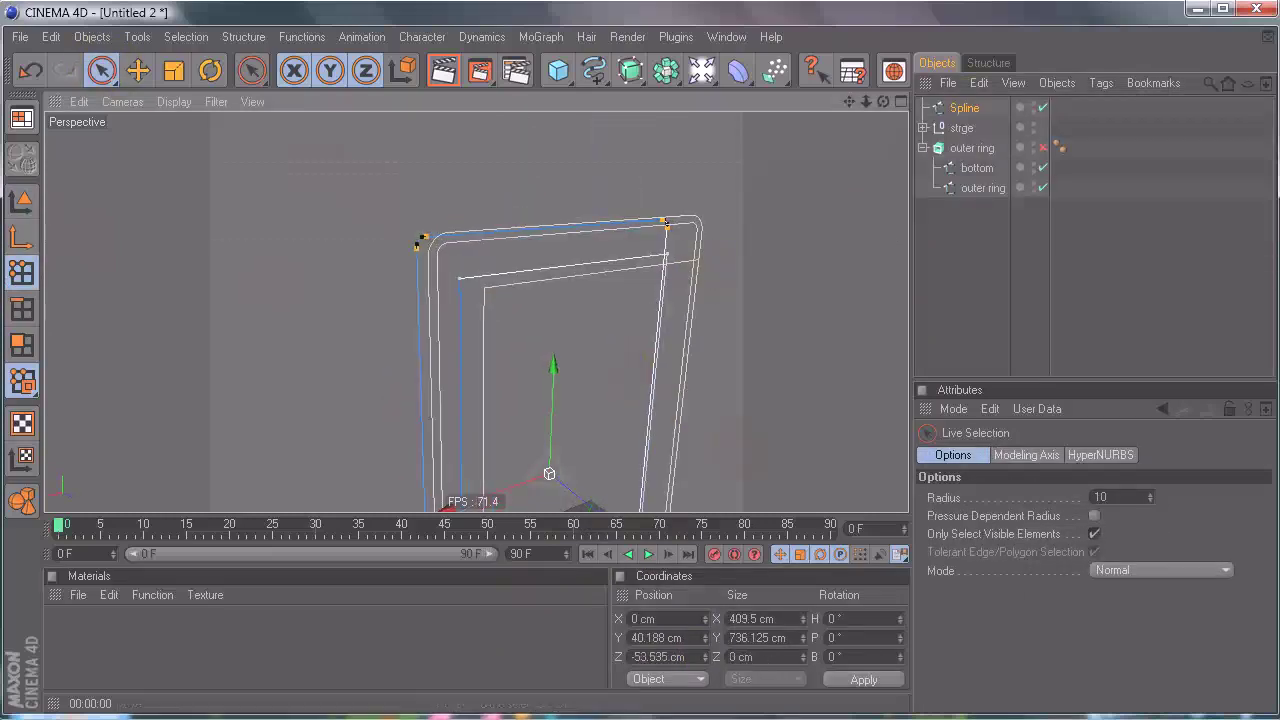
drag(697, 656, 395, 655)
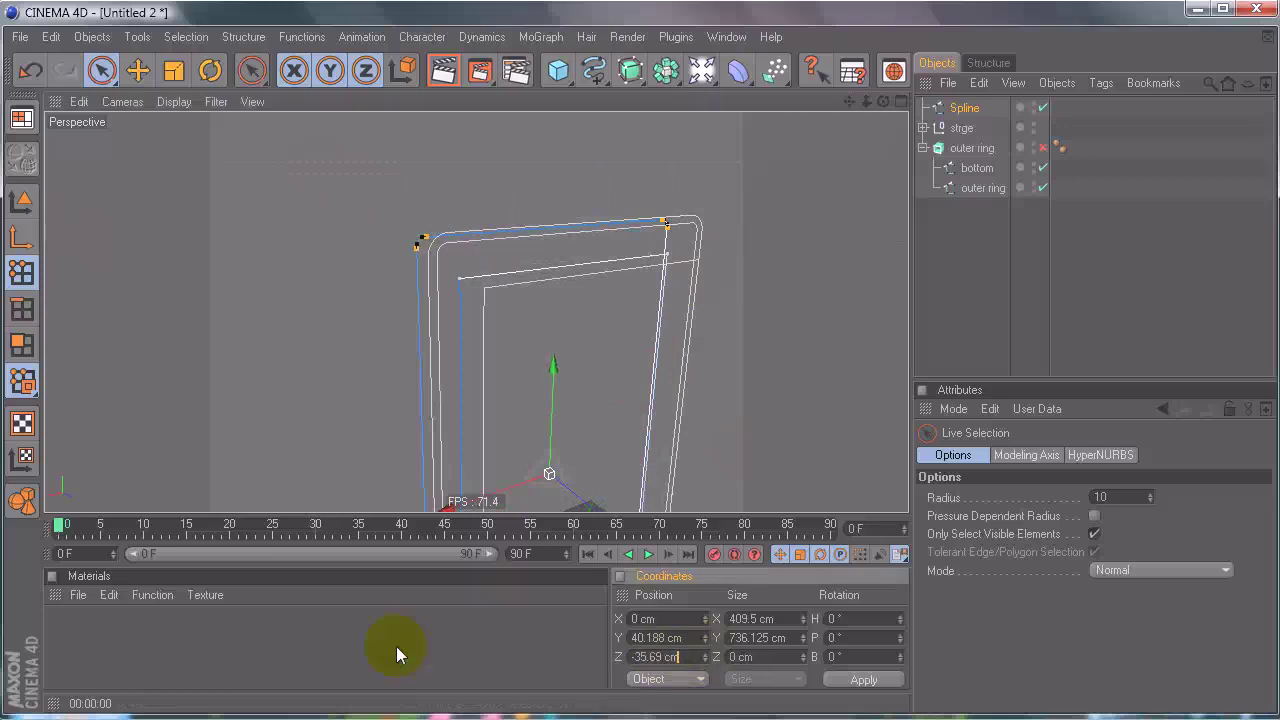
key(Return)
Step: Hide the strge group and set the Z position of the display rectangle's four points to -35.69 cm
click(1033, 132)
click(1033, 130)
alt+drag(800, 271, 528, 268)
alt+drag(718, 292, 607, 326)
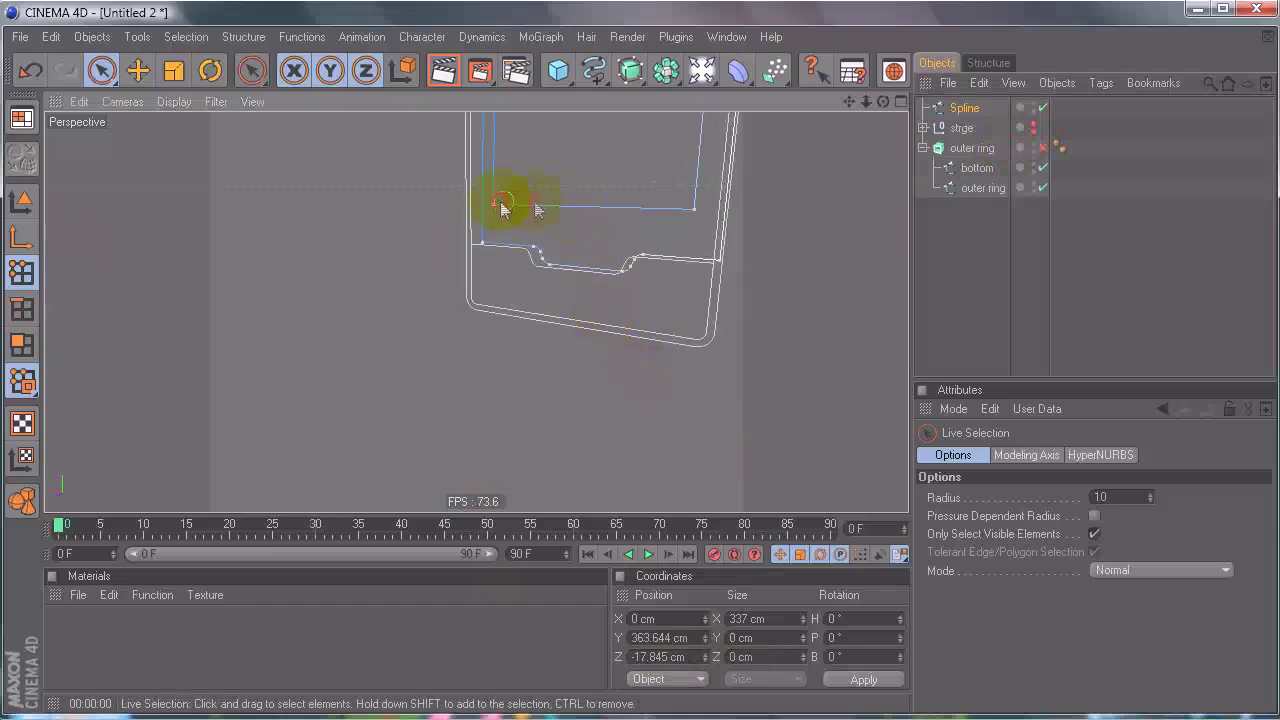
shift+click(694, 210)
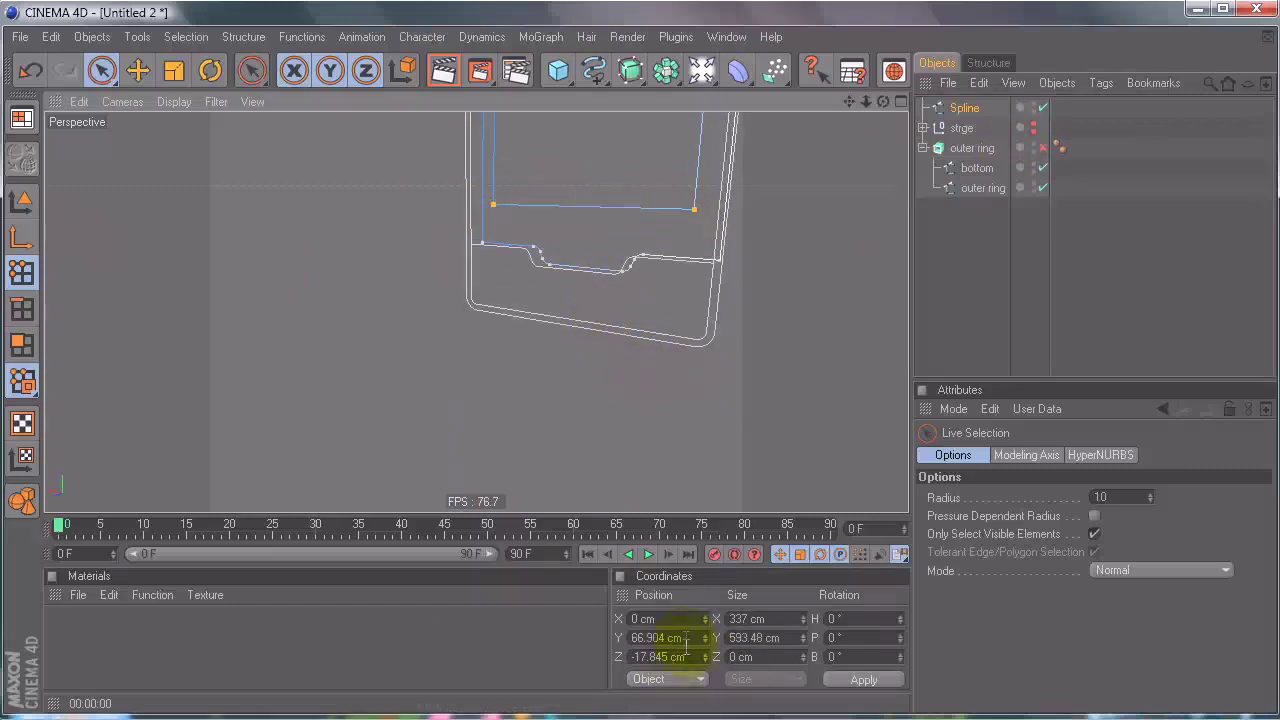
double_click(686, 652)
text(-35.69)
key(Return)
Step: Check the connected spline's Z position in object mode and its alignment with the outer ring's splines
alt+drag(482, 434, 630, 366)
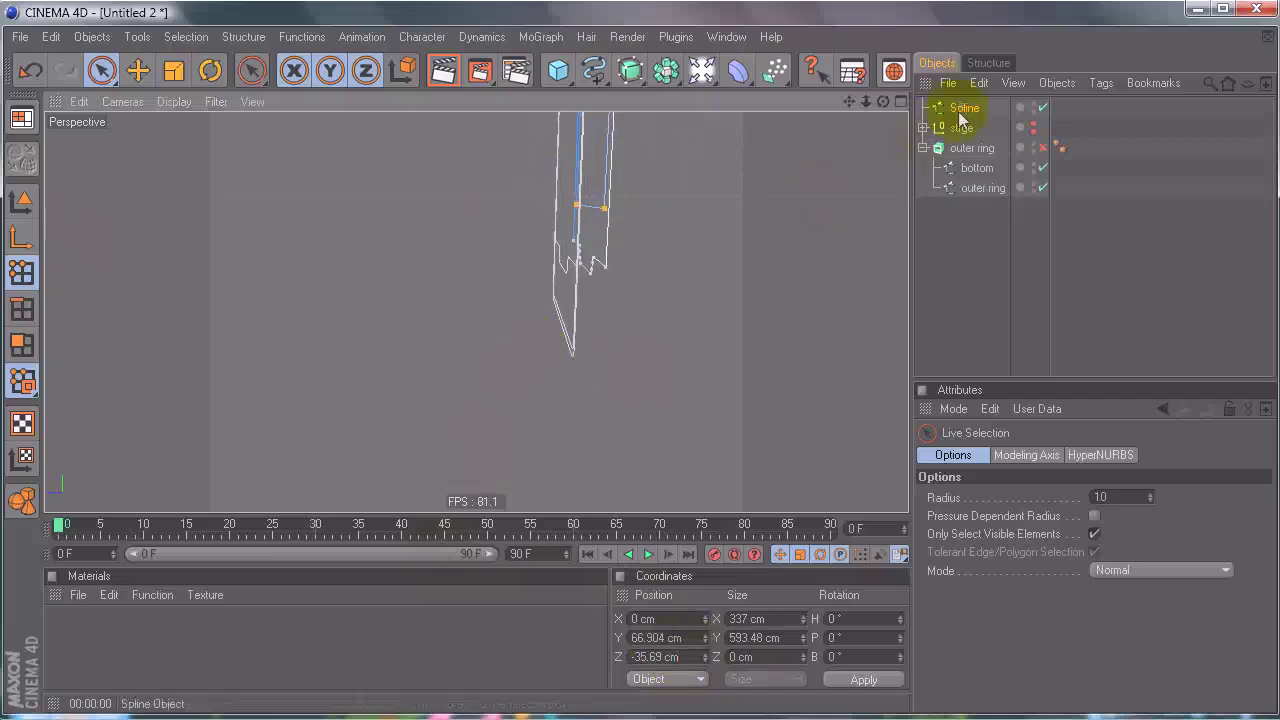
click(30, 198)
click(686, 657)
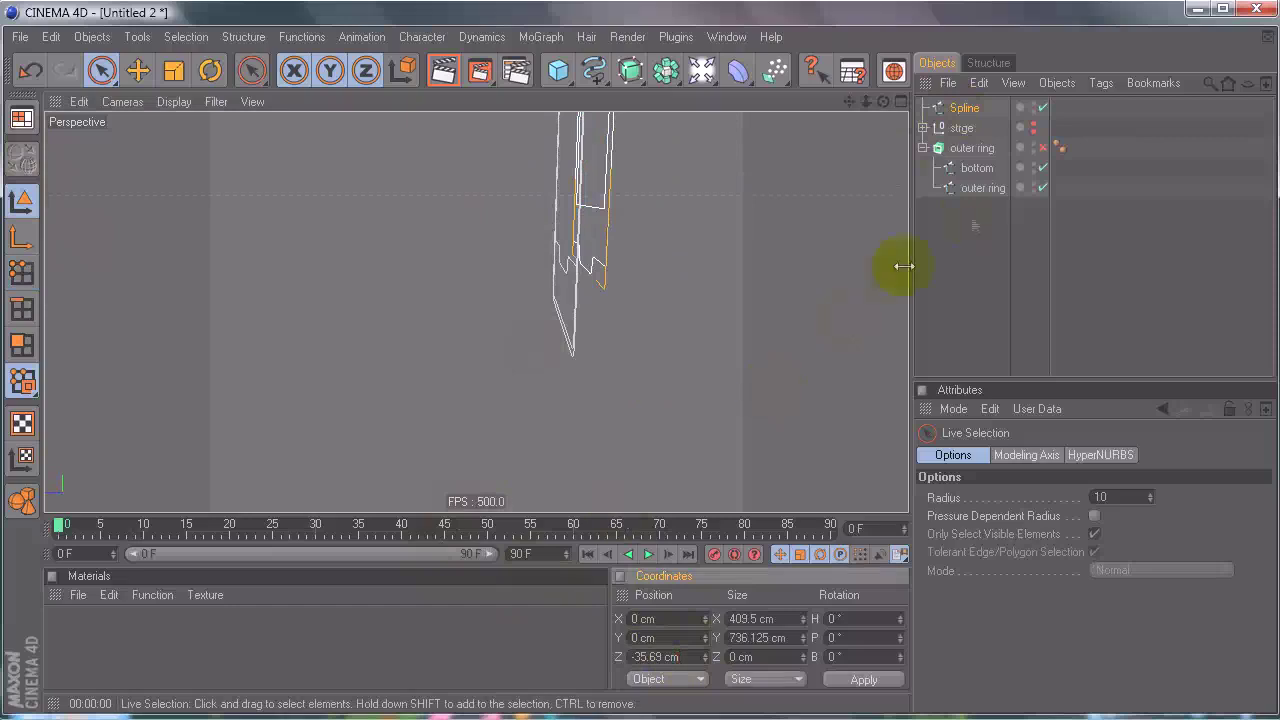
click(975, 150)
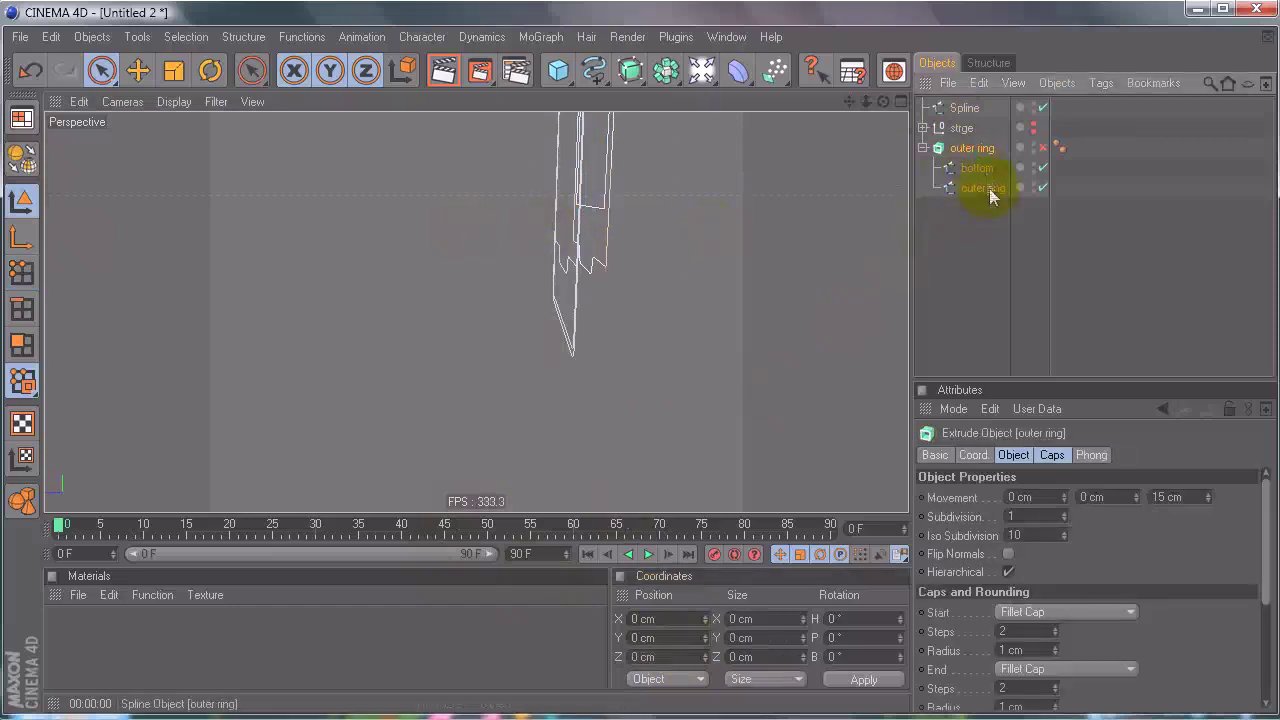
click(980, 170)
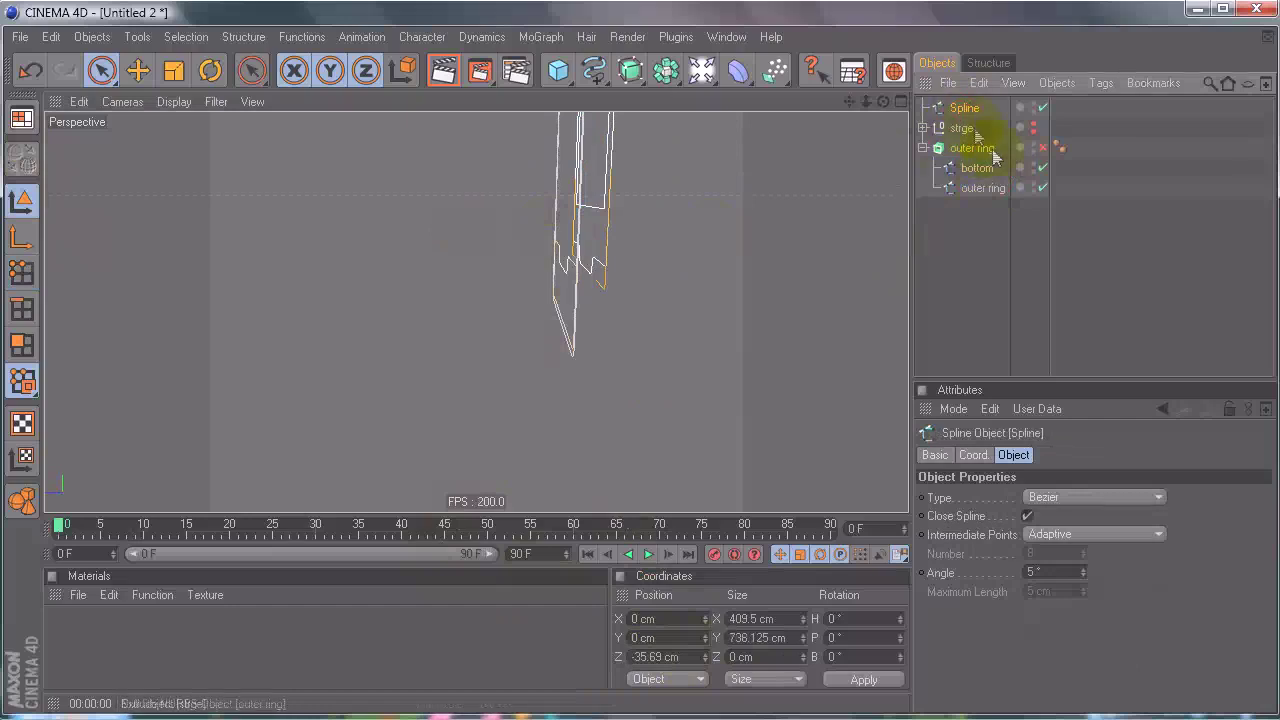
Step: Move the connected spline's object axis to Z 0 cm and return to object mode
mouse_move(750, 155)
alt+mouse_down()
mouse_move(640, 371)
mouse_move(750, 155)
alt+mouse_up()
drag(977, 168, 975, 148)
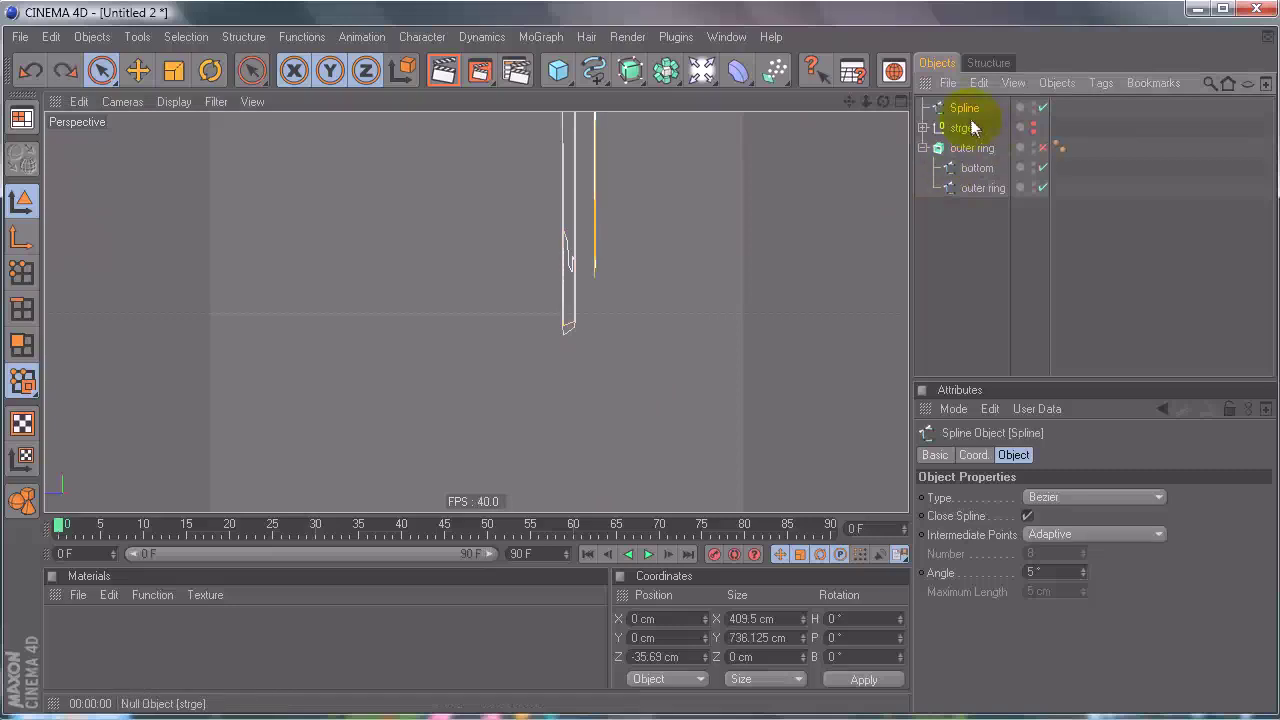
alt+drag(748, 218, 606, 263)
click(22, 237)
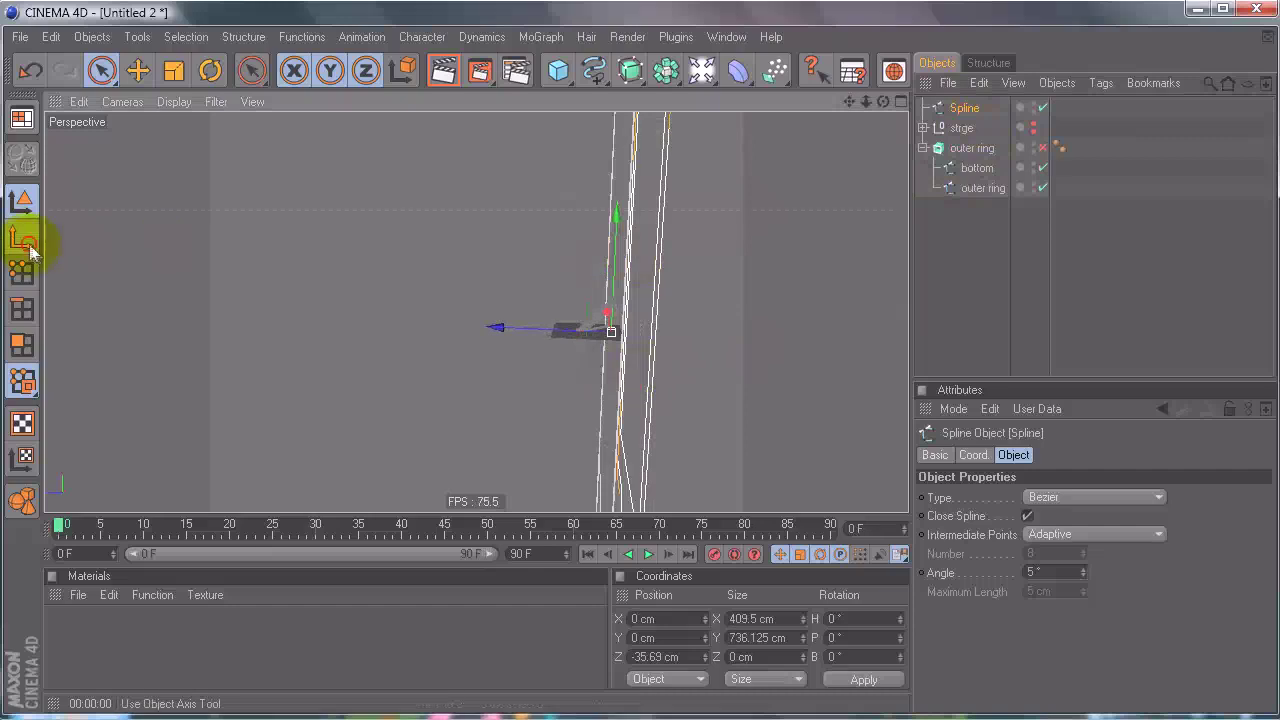
drag(693, 648, 333, 614)
text(0)
key(Return)
click(22, 200)
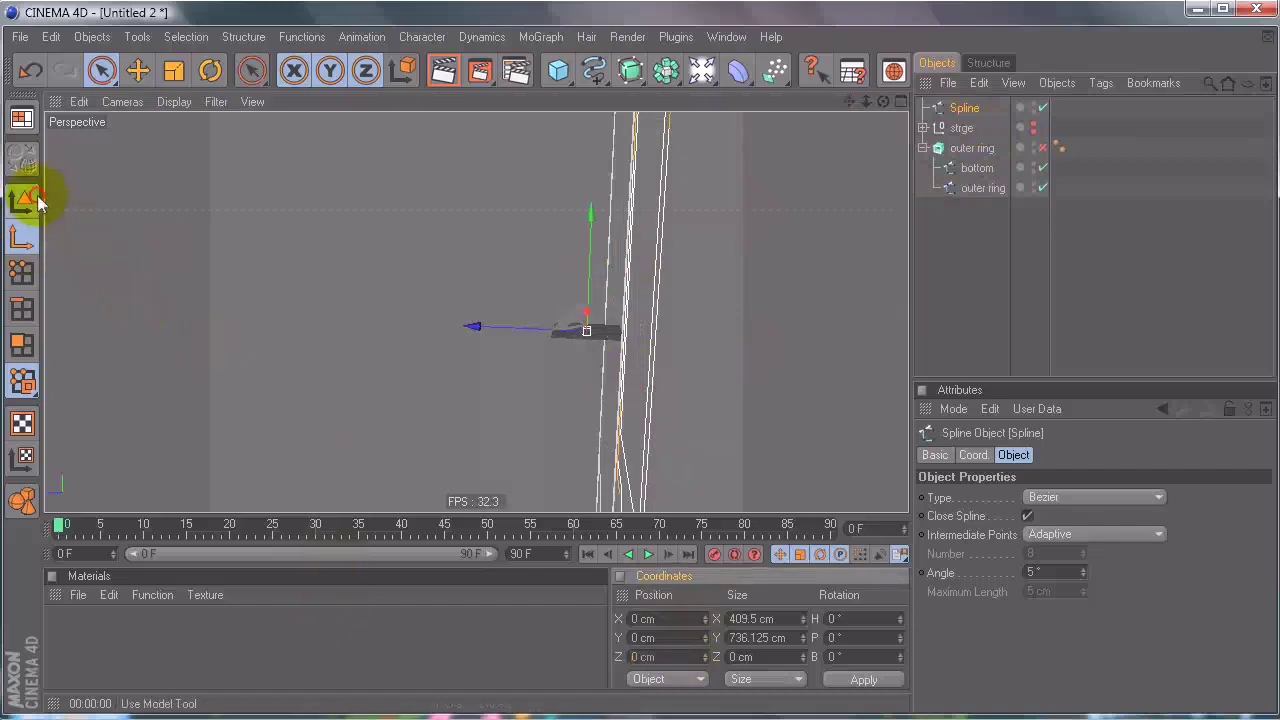
click(573, 576)
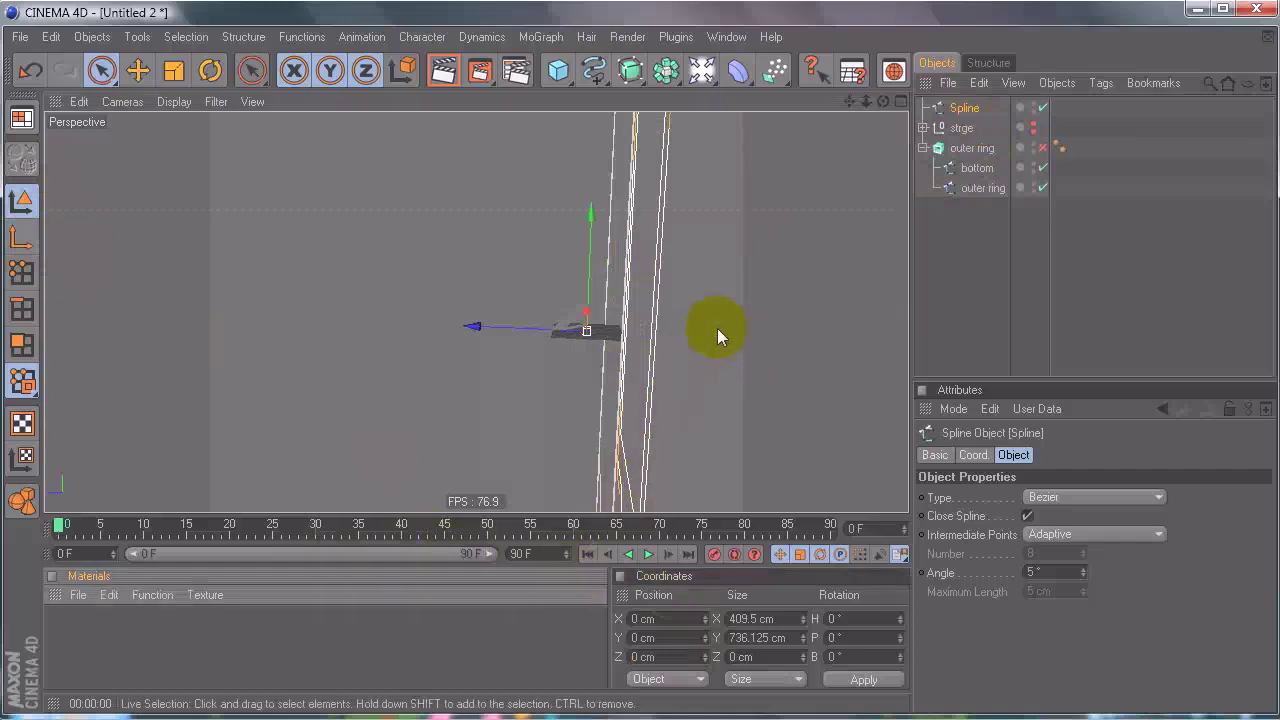
Step: In the right view, move the connected spline's axis along Z to about -77.23 cm
middle_click(628, 254)
middle_click(240, 360)
mouse_move(634, 369)
alt+right_down()
mouse_move(569, 369)
mouse_move(629, 369)
alt+right_up()
alt+middle_drag(614, 283, 662, 260)
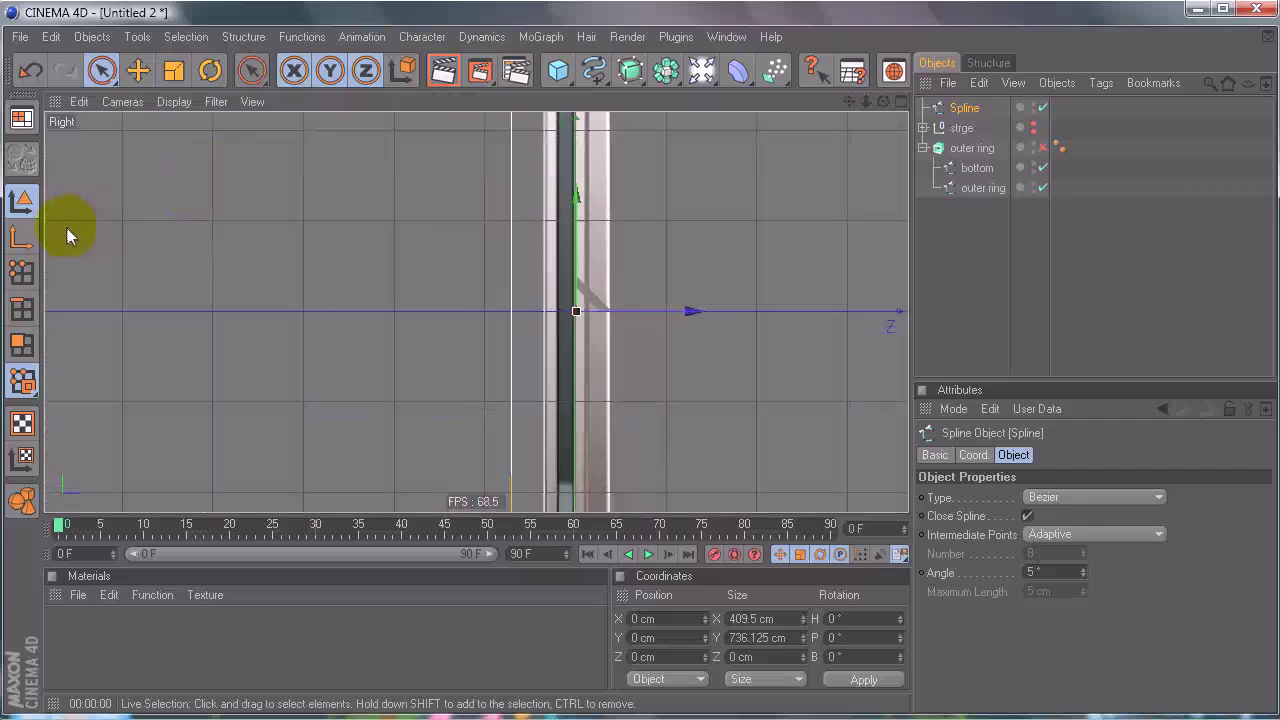
click(11, 239)
drag(657, 313, 638, 370)
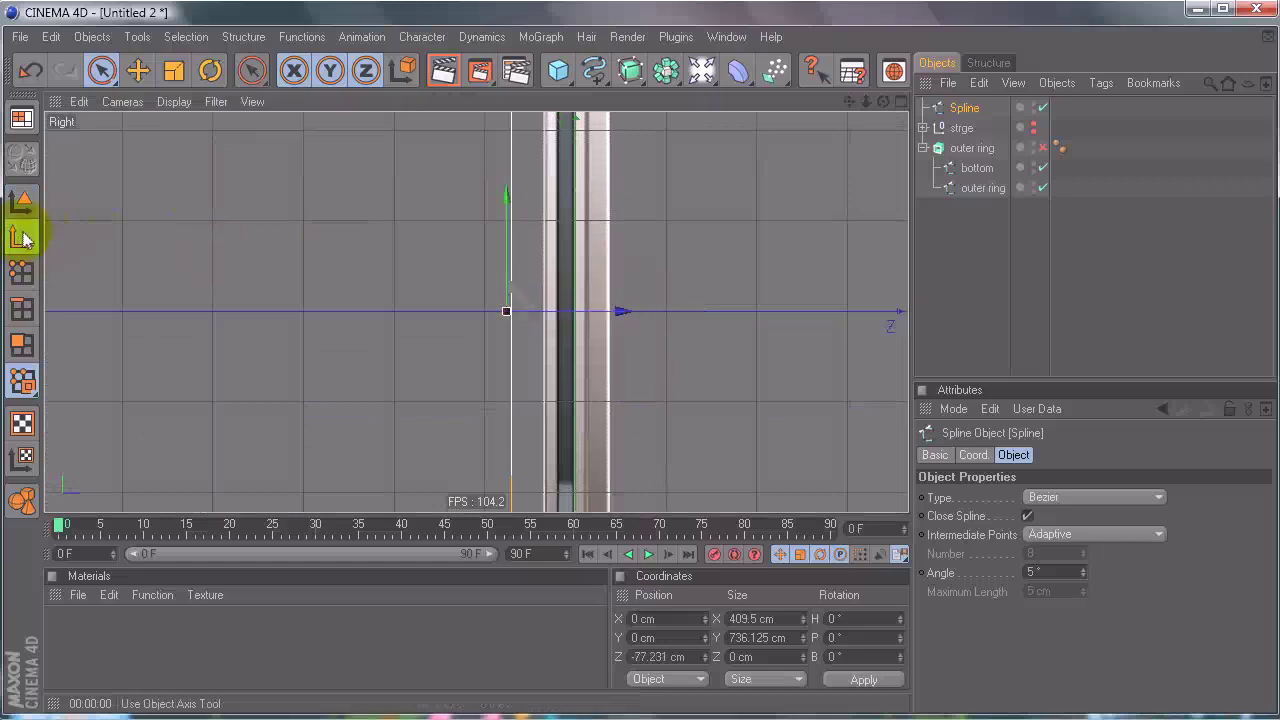
alt+right_drag(404, 300, 620, 371)
alt+middle_drag(620, 371, 640, 371)
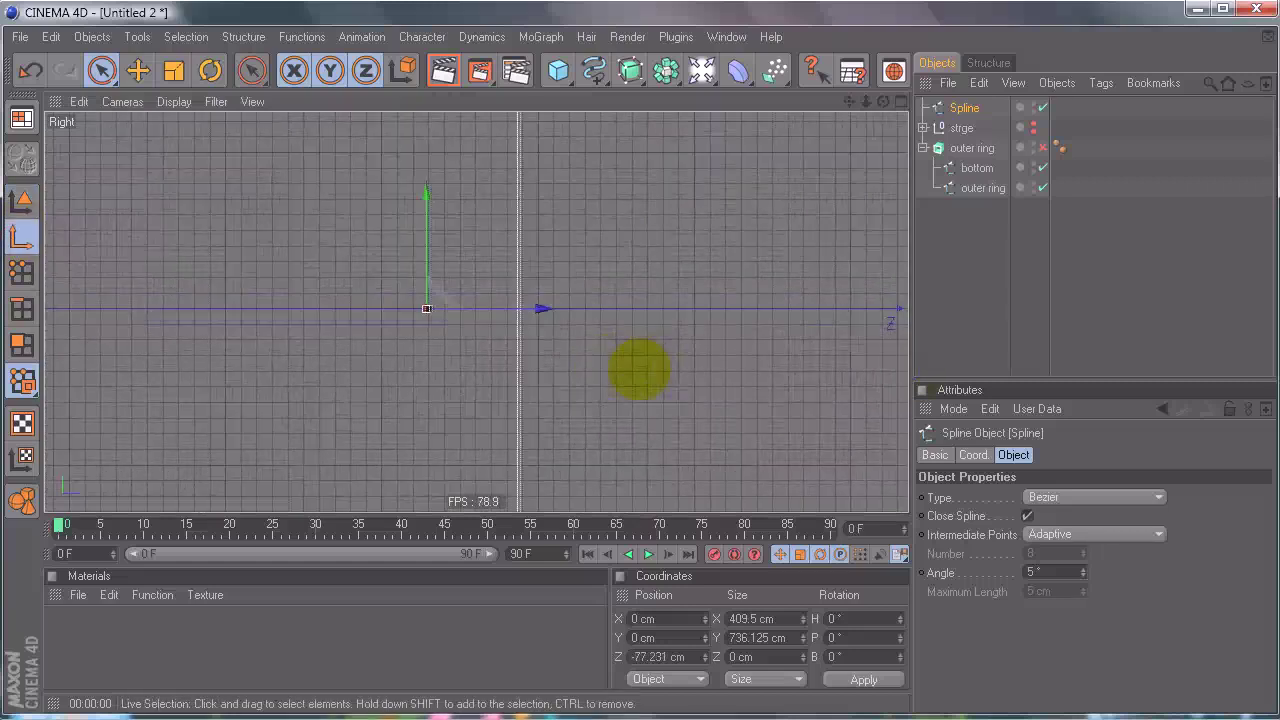
Step: Move the connected spline's axis closer to its outline along Z, to about -71.41 cm
drag(527, 302, 643, 372)
alt+right_drag(509, 320, 860, 371)
alt+middle_drag(517, 331, 477, 425)
alt+right_drag(457, 320, 640, 370)
alt+middle_drag(457, 320, 634, 360)
alt+right_drag(465, 310, 660, 372)
alt+middle_drag(480, 302, 437, 301)
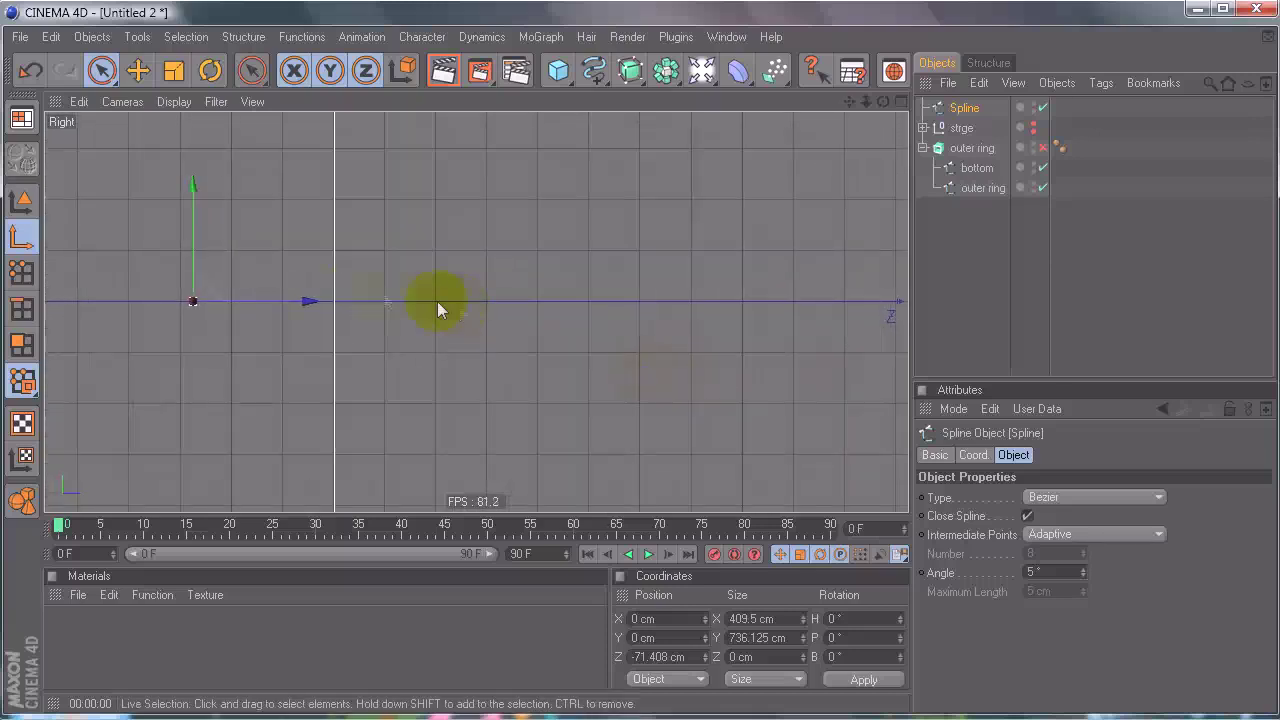
Step: Fine-tune the connected spline's axis along Z so it sits on the outline at -71.38 cm
click(306, 313)
alt+right_drag(490, 301, 588, 368)
key(ctrl+z)
drag(503, 301, 649, 370)
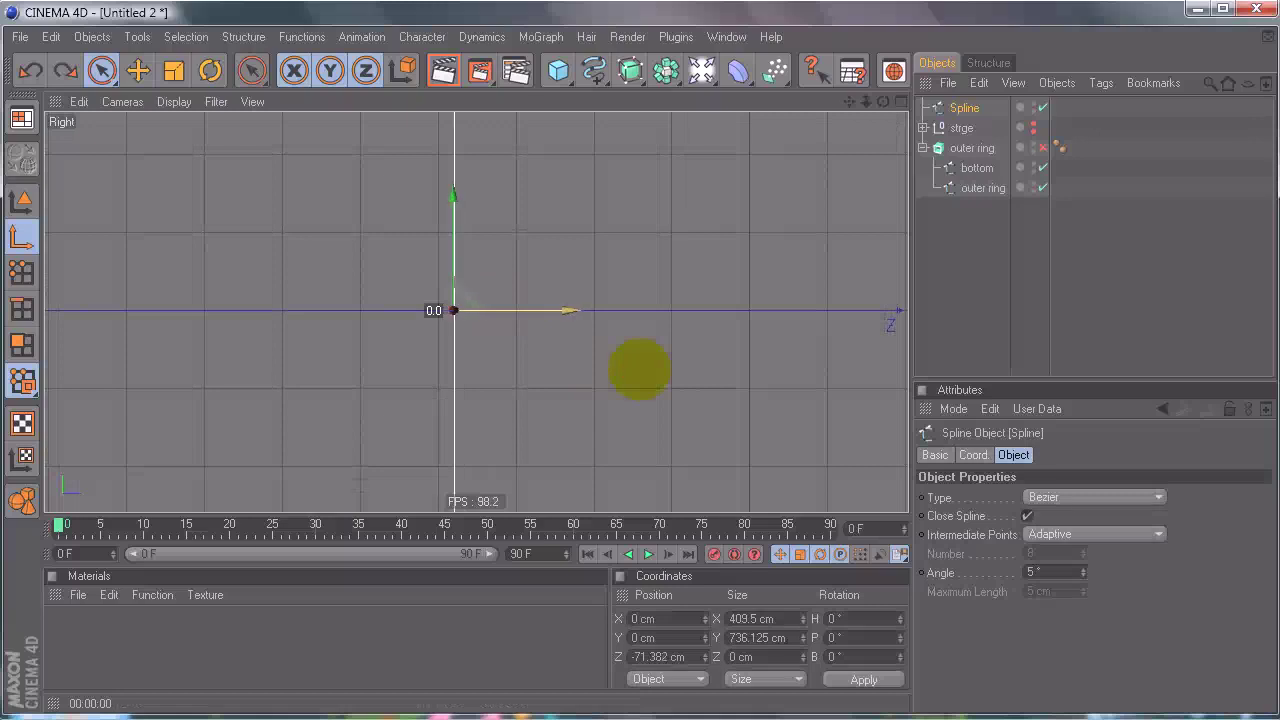
alt+right_drag(503, 316, 737, 372)
alt+middle_drag(411, 309, 791, 369)
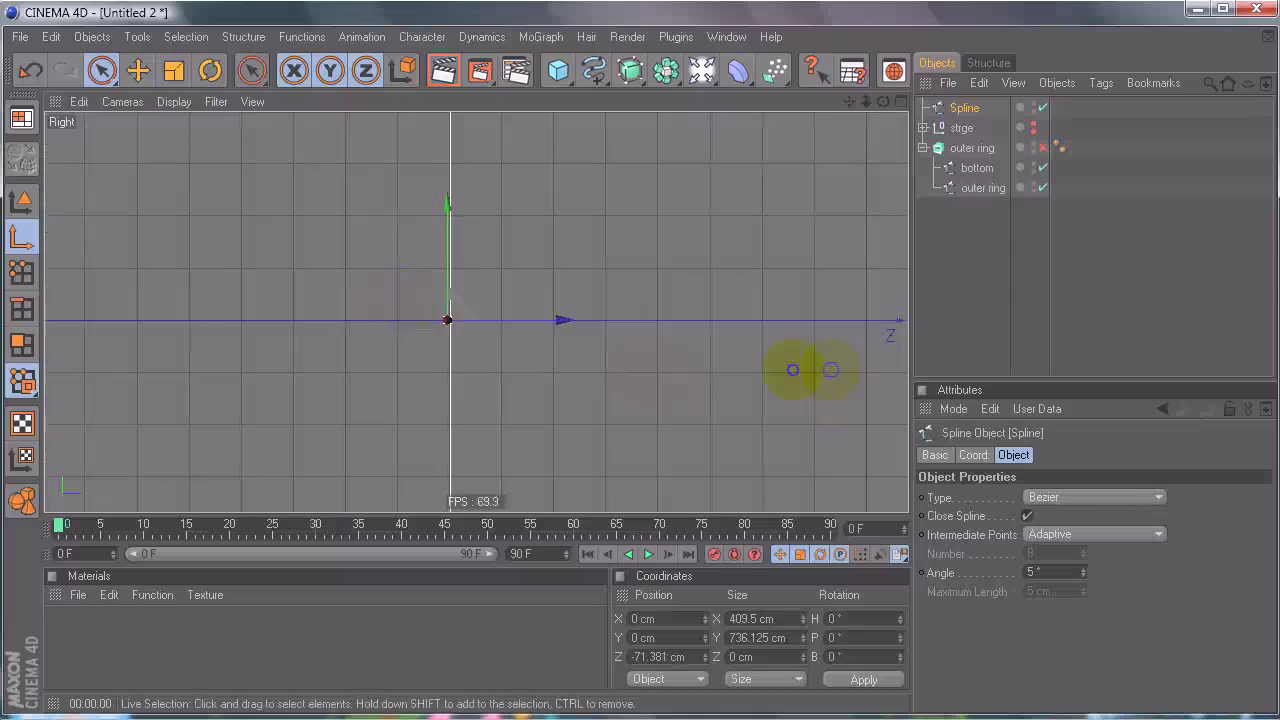
drag(525, 319, 640, 370)
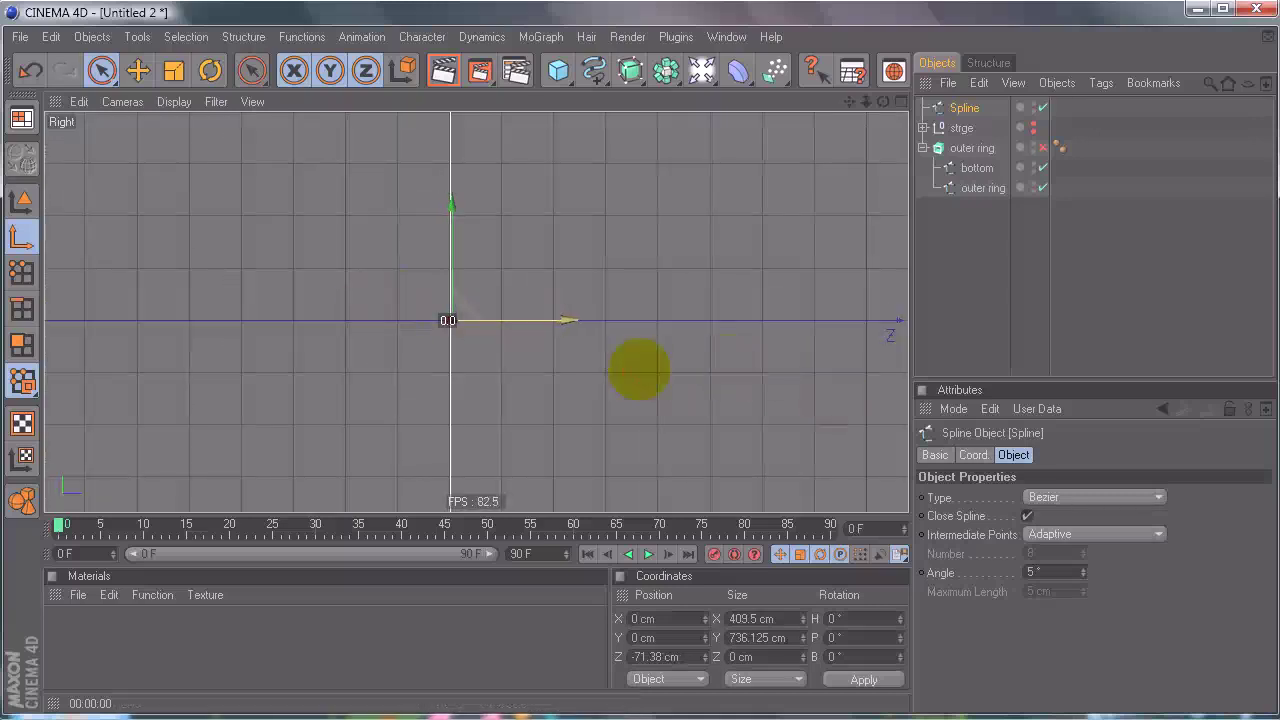
alt+right_drag(786, 160, 640, 370)
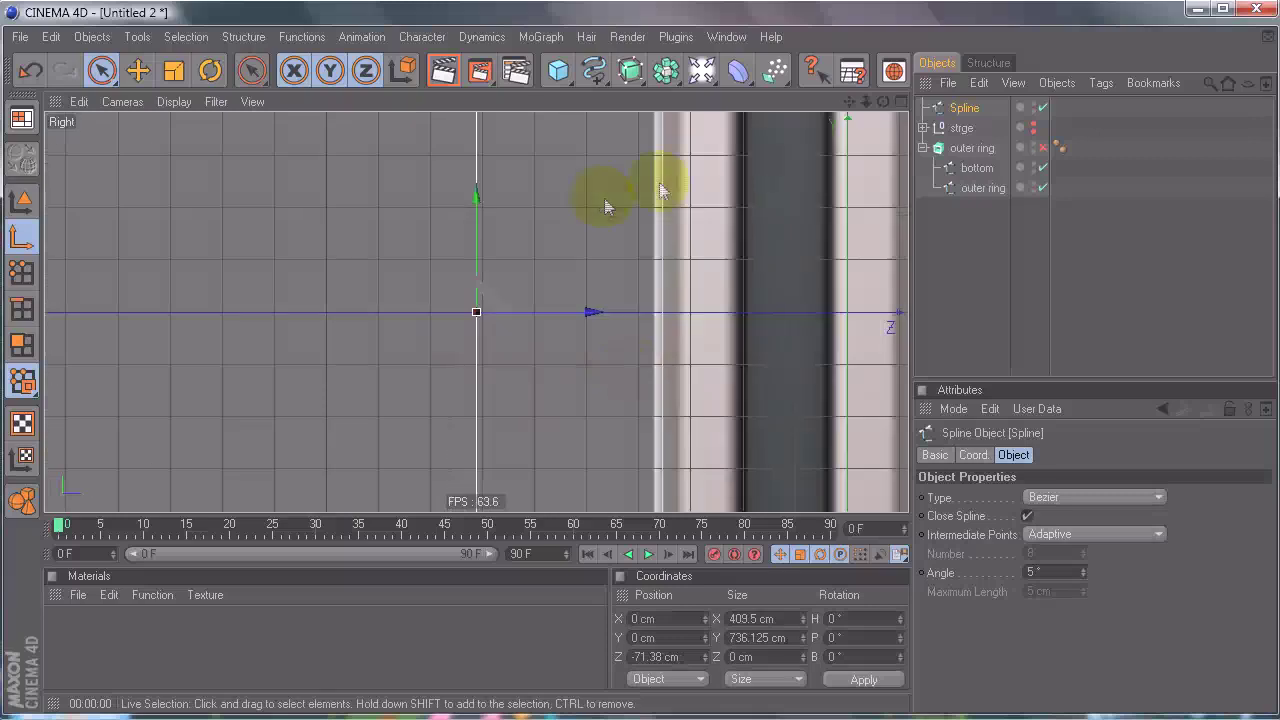
Step: Edit the connected spline's Z position in object mode, return to the perspective view and deselect the spline
click(22, 201)
drag(691, 658, 302, 660)
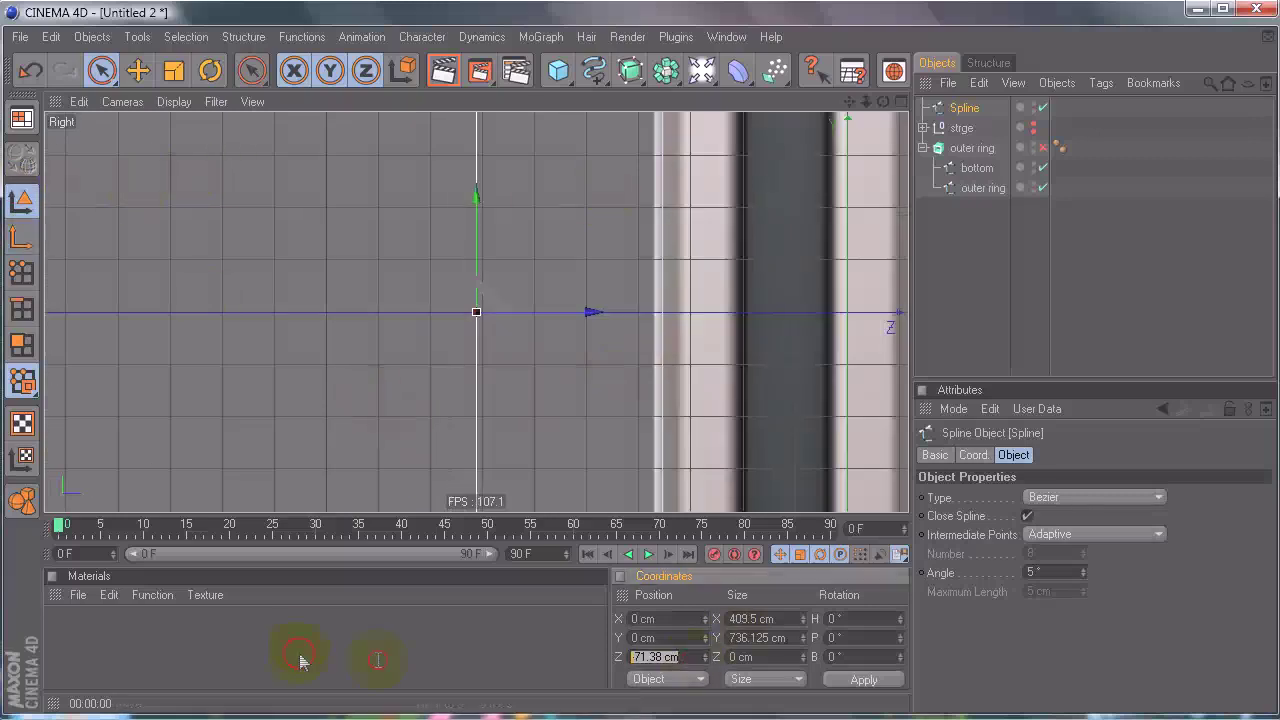
middle_click(314, 363)
middle_click(330, 230)
click(982, 308)
Step: Turn the outer ring extrude back on and inspect the connected spline's placement against it from several angles
alt+drag(485, 369, 662, 278)
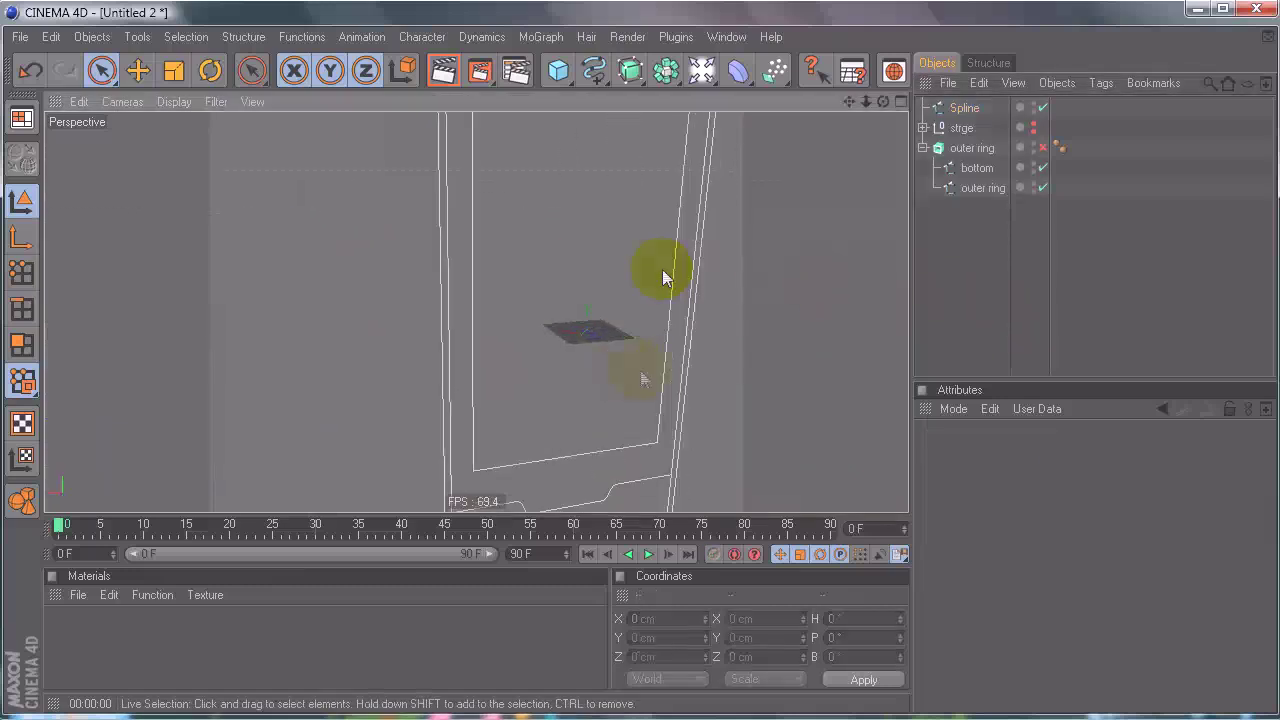
alt+drag(673, 372, 640, 355)
click(1043, 147)
click(121, 102)
click(132, 384)
click(121, 102)
click(121, 102)
click(121, 102)
click(135, 191)
alt+drag(209, 220, 629, 366)
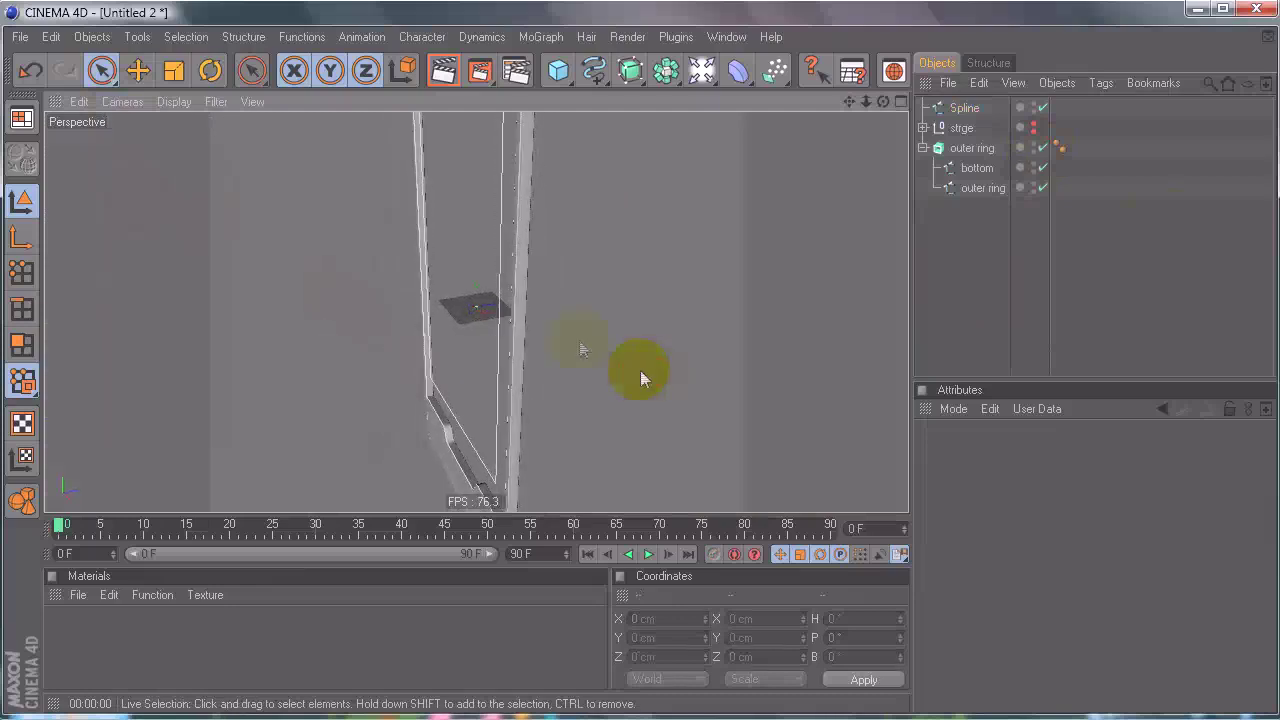
Step: Duplicate the outer ring extrude and delete the copy's bottom and outer ring splines
click(971, 150)
ctrl+drag(968, 140, 968, 139)
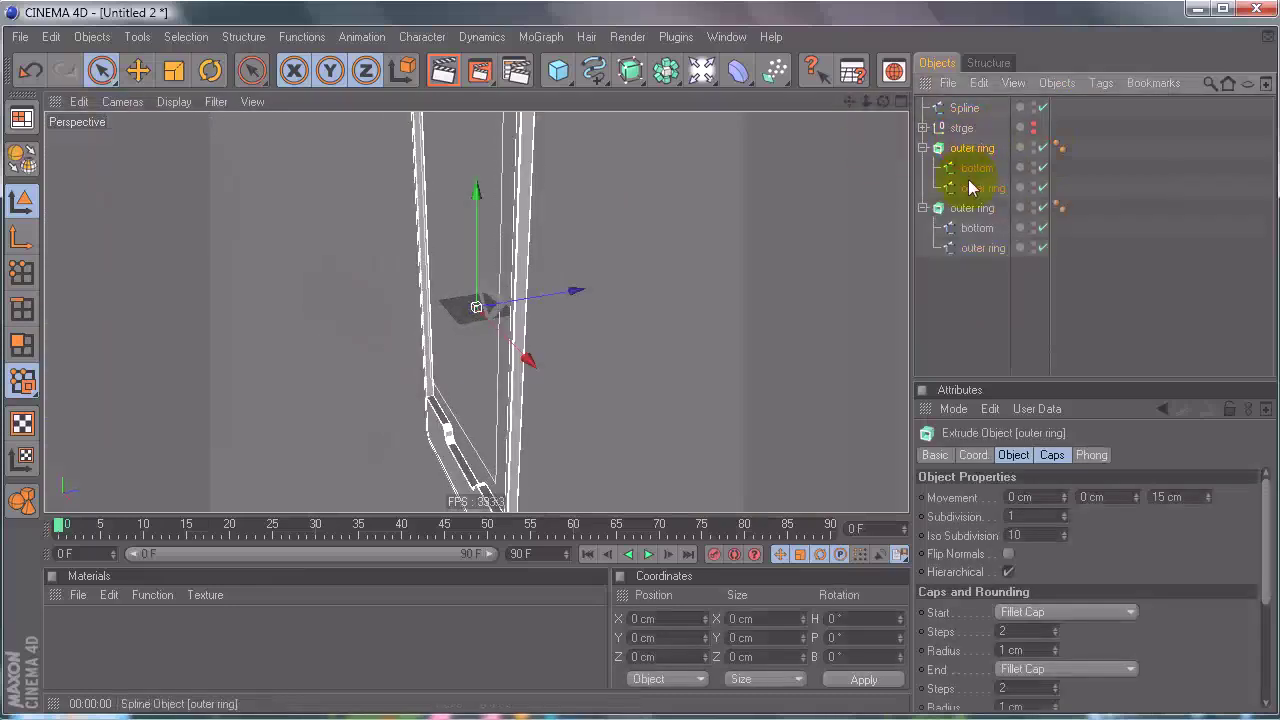
click(978, 168)
shift+click(980, 188)
key(Delete)
click(1053, 215)
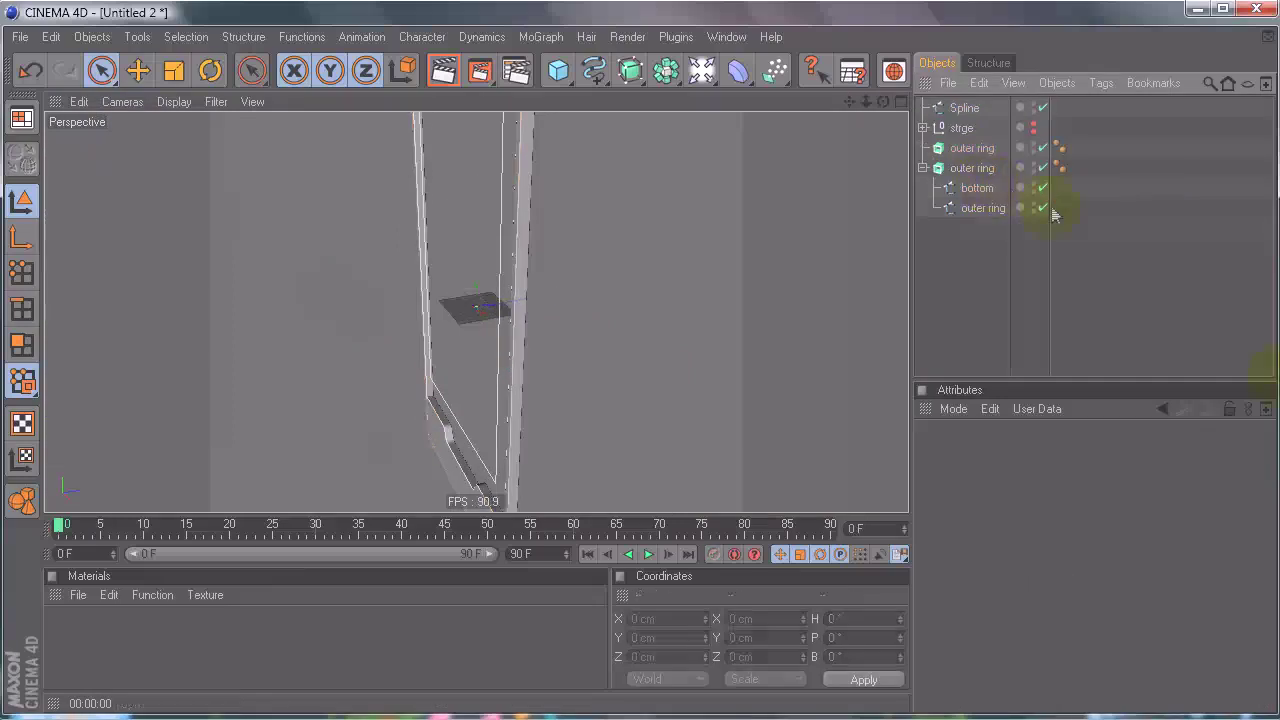
Step: Rename the emptied extrude copy to screen and nest the connected Spline under it
double_click(975, 149)
text(scree)
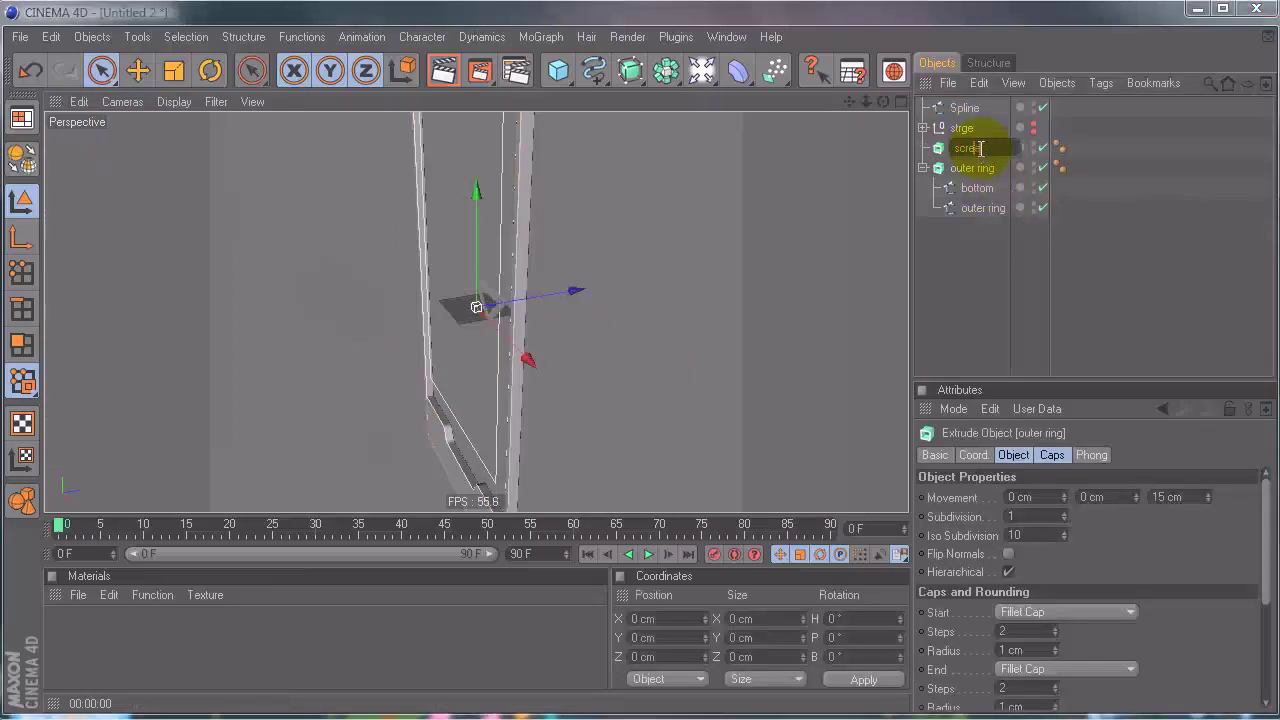
text(n)
key(Return)
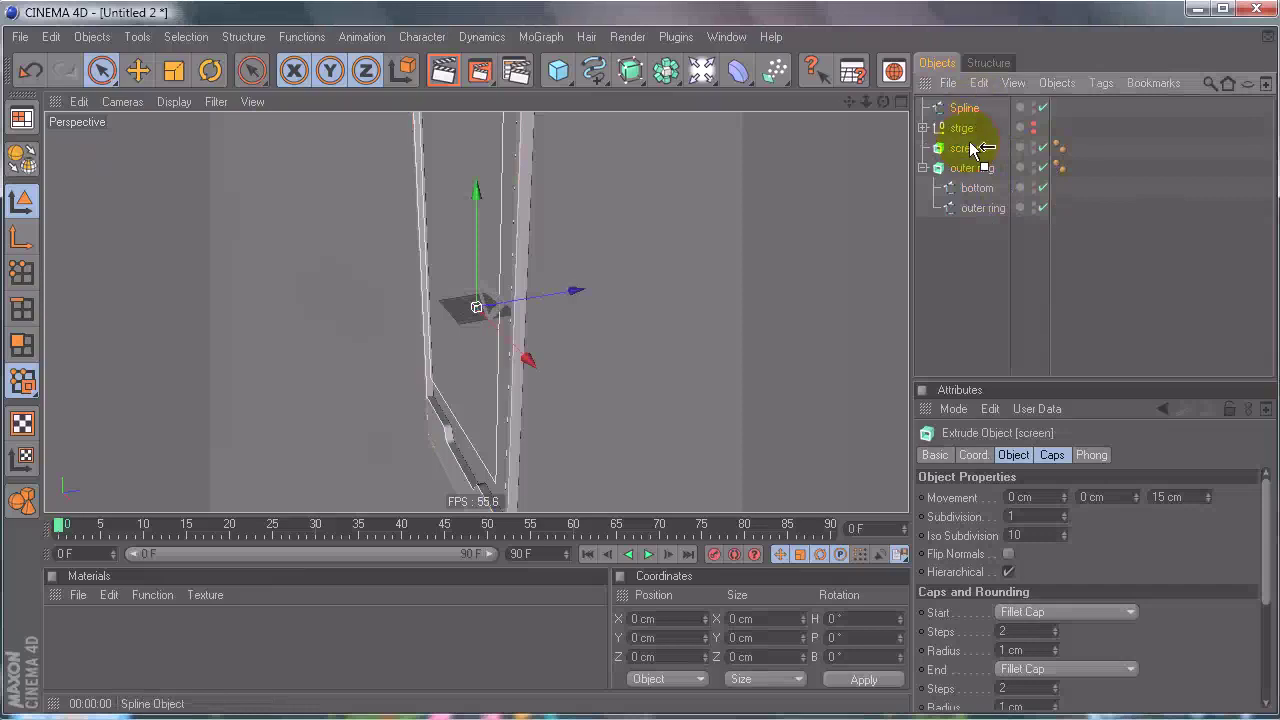
drag(963, 150, 965, 149)
click(966, 303)
alt+drag(604, 372, 632, 378)
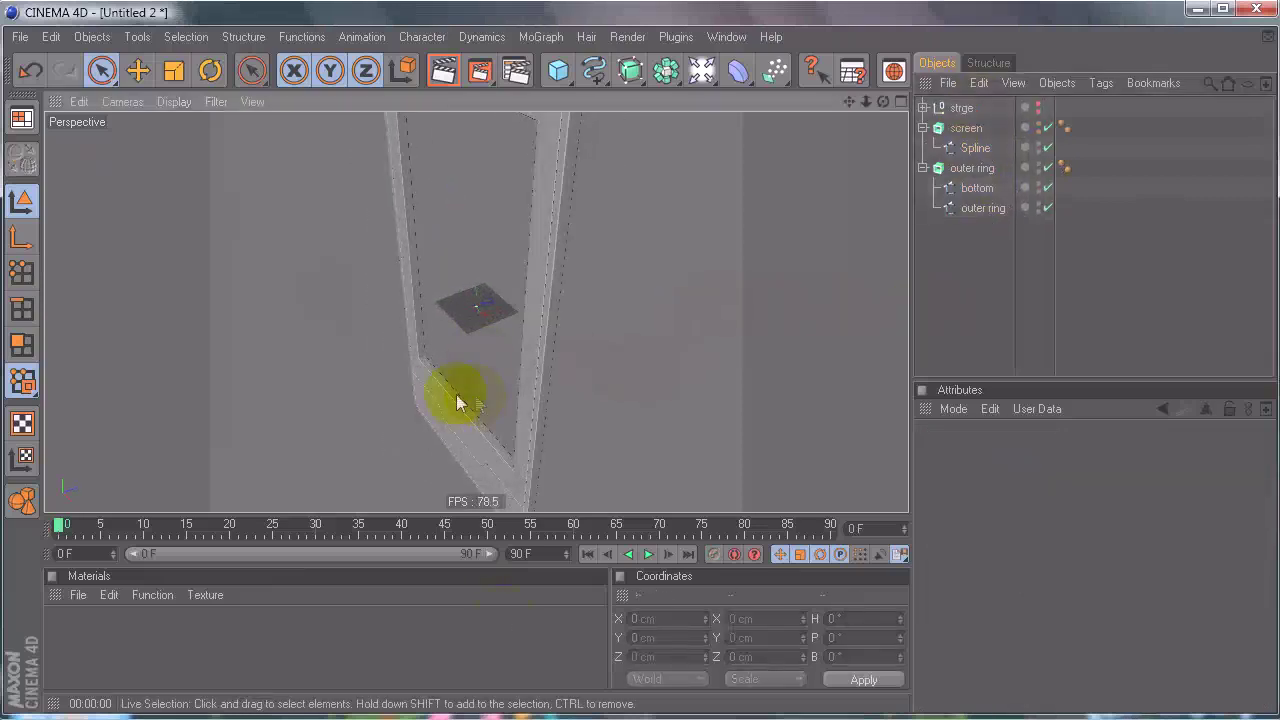
Step: Switch to Windows Photo Gallery and examine the screen's edge at full size in the reference photo zune_hd_09.jpg
key(alt+Tab)
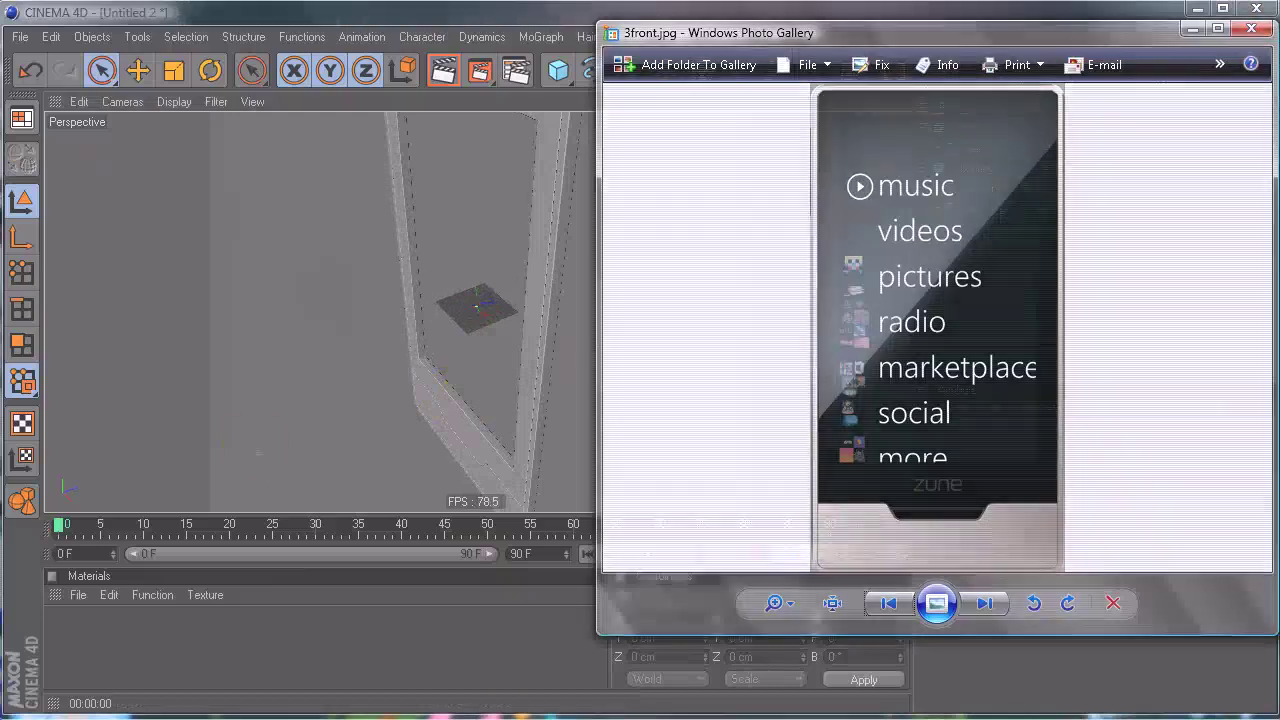
click(980, 602)
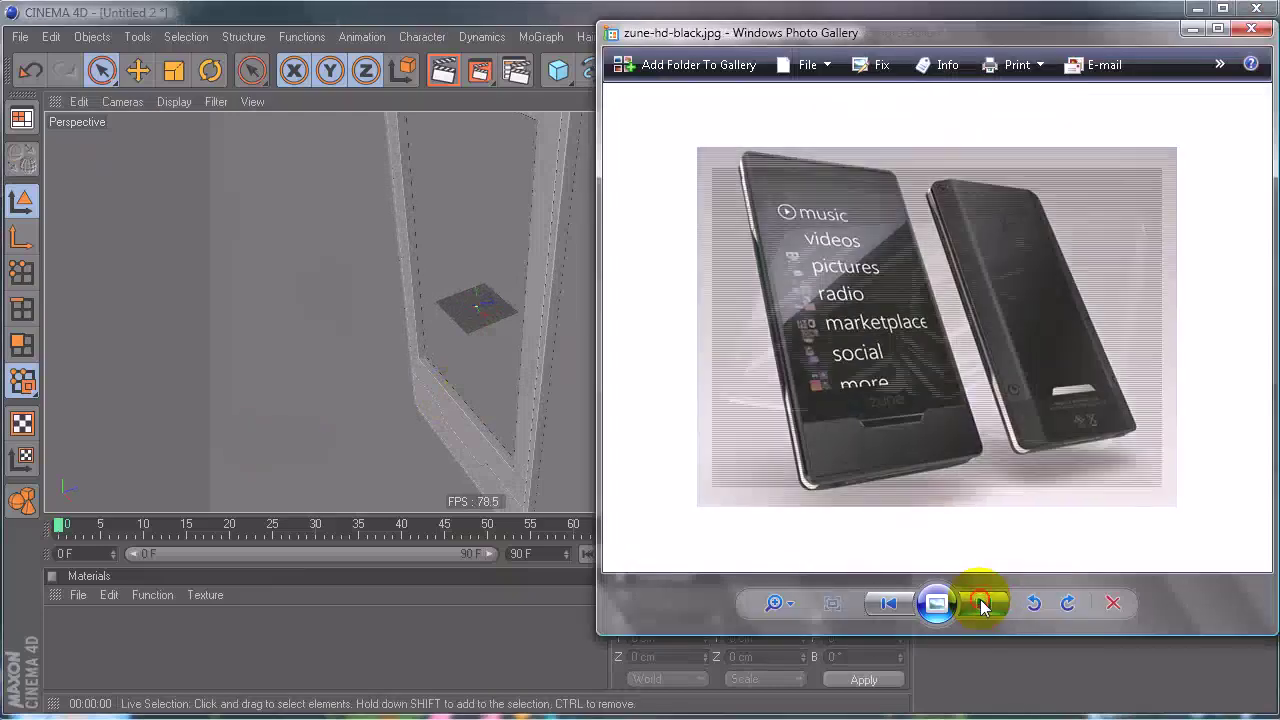
click(980, 602)
click(980, 602)
click(981, 603)
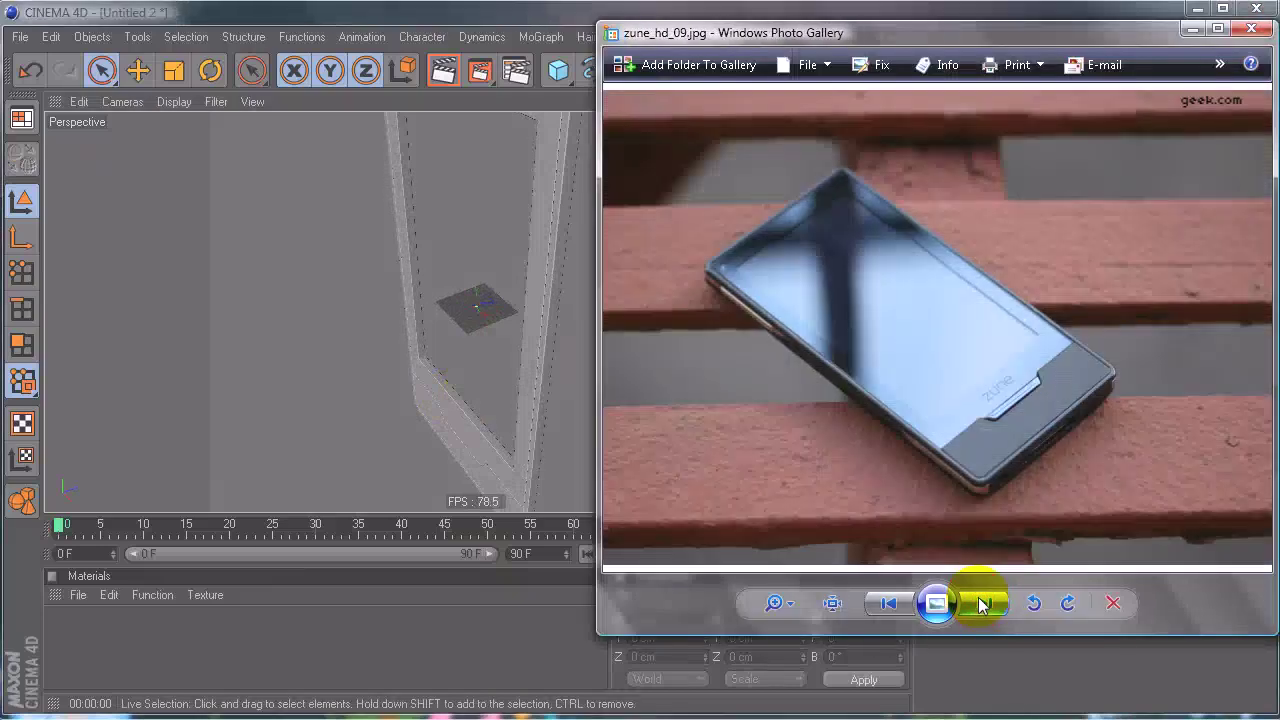
click(832, 603)
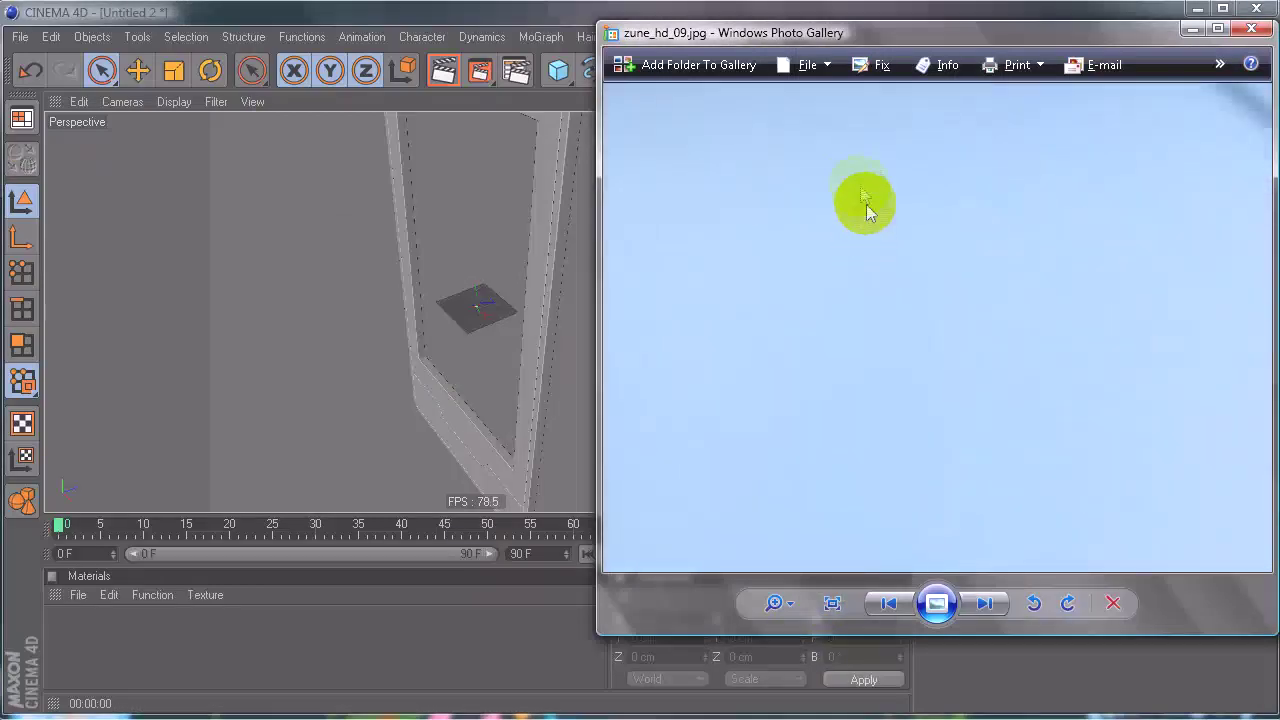
drag(840, 190, 1071, 375)
drag(848, 557, 729, 283)
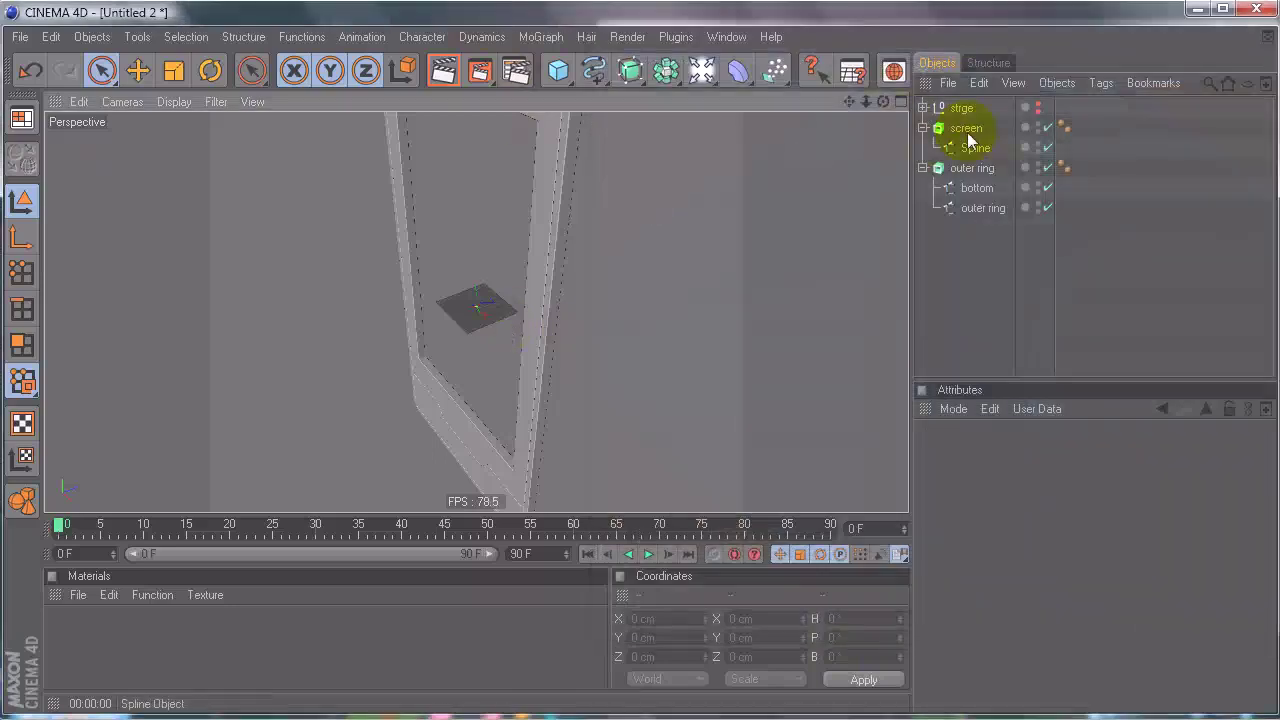
Step: Select the screen extrude in CINEMA 4D and reduce its Z movement to 3 cm
click(966, 131)
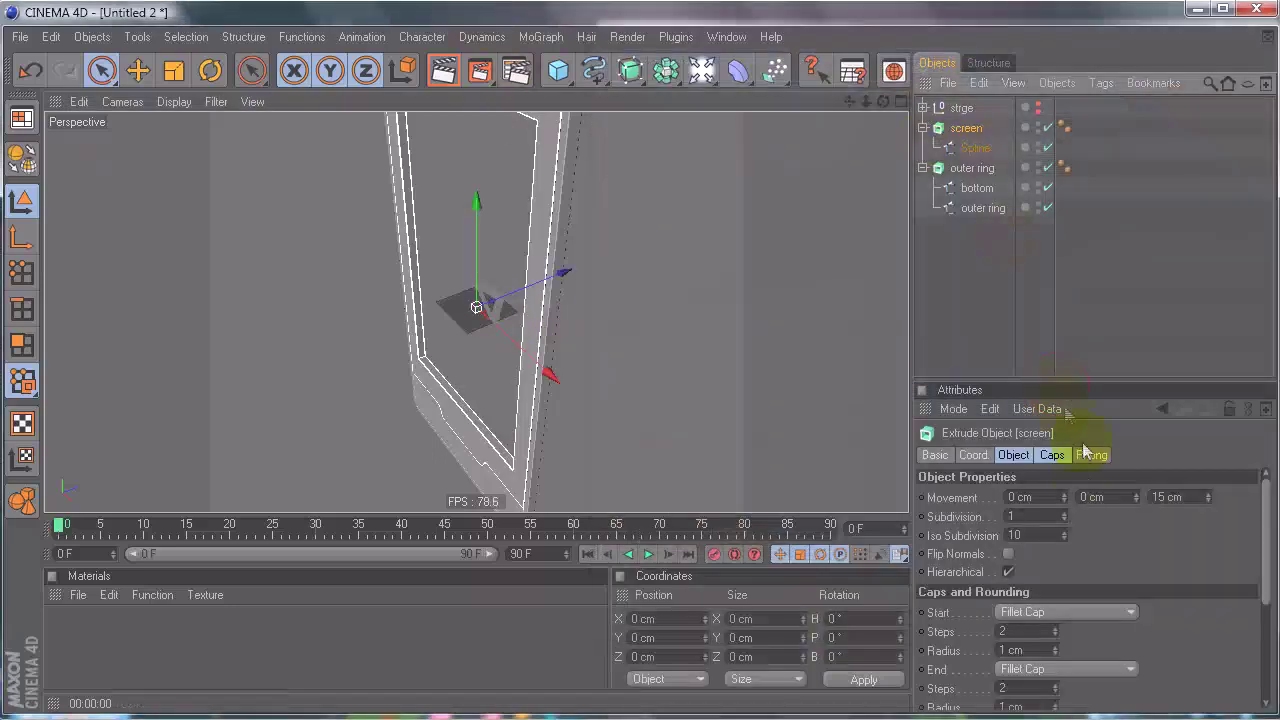
drag(1208, 497, 1209, 508)
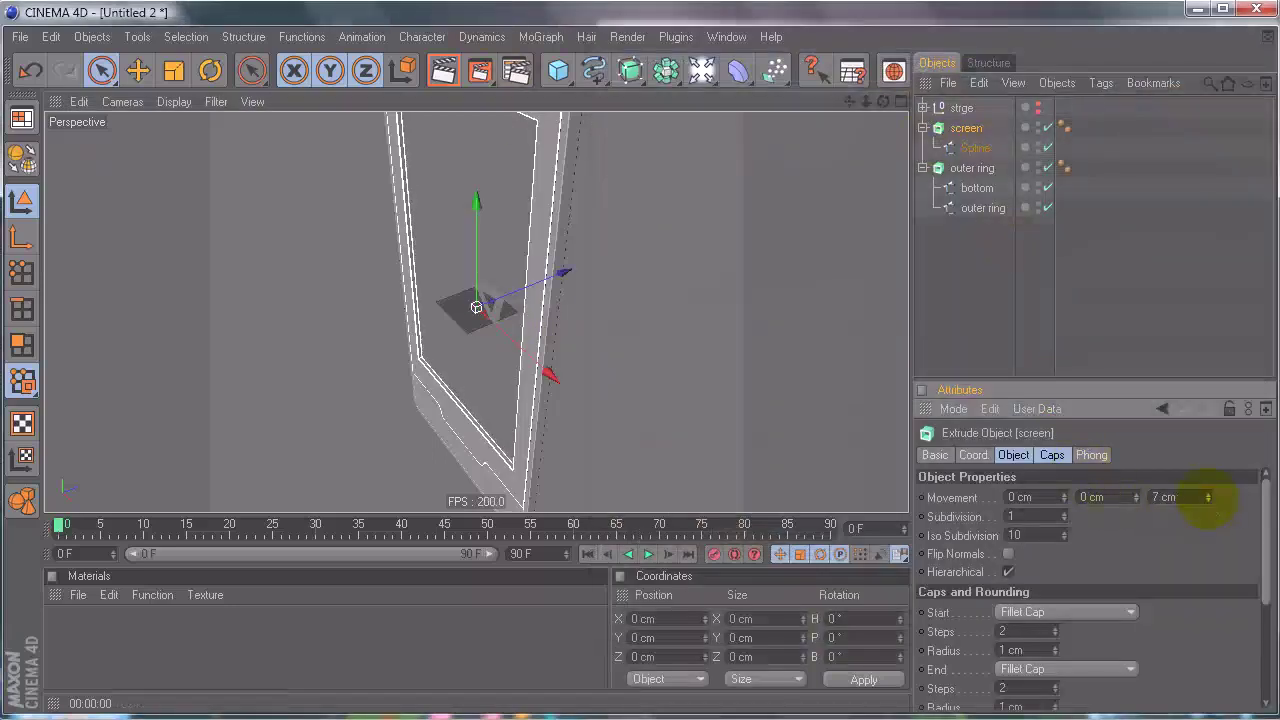
scroll(480, 400, up, 5)
alt+drag(472, 402, 642, 372)
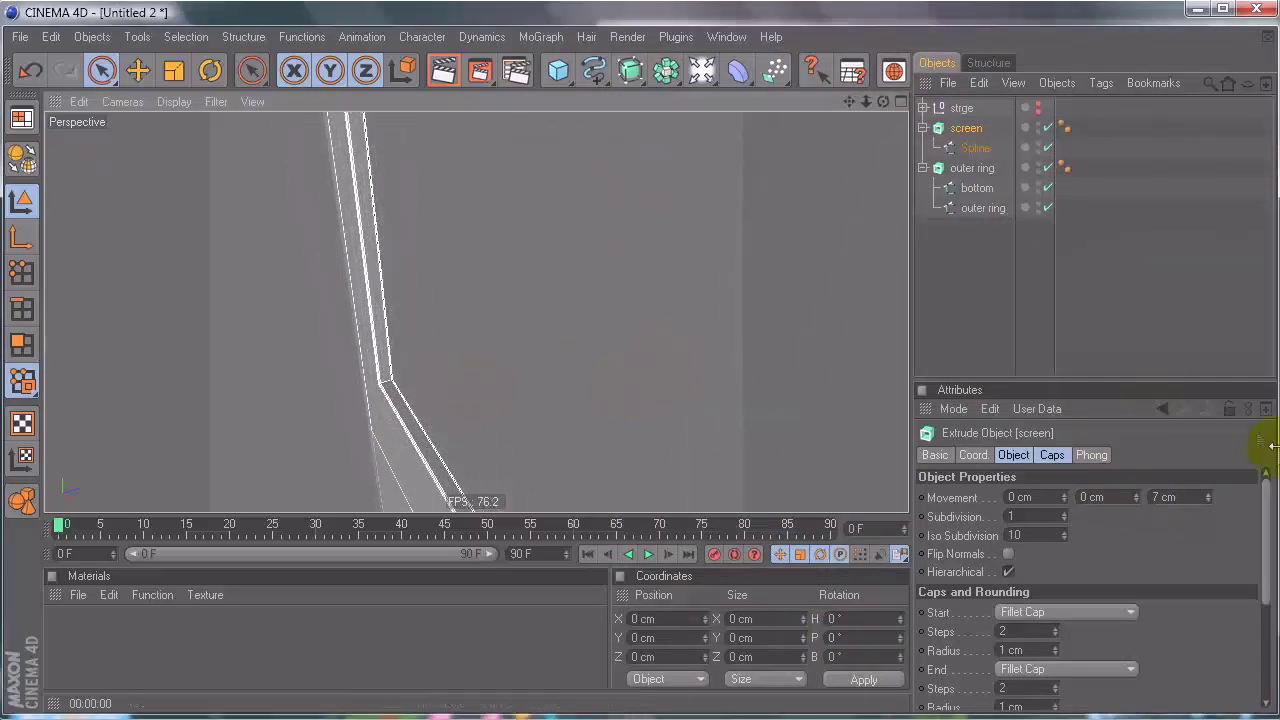
click(1208, 499)
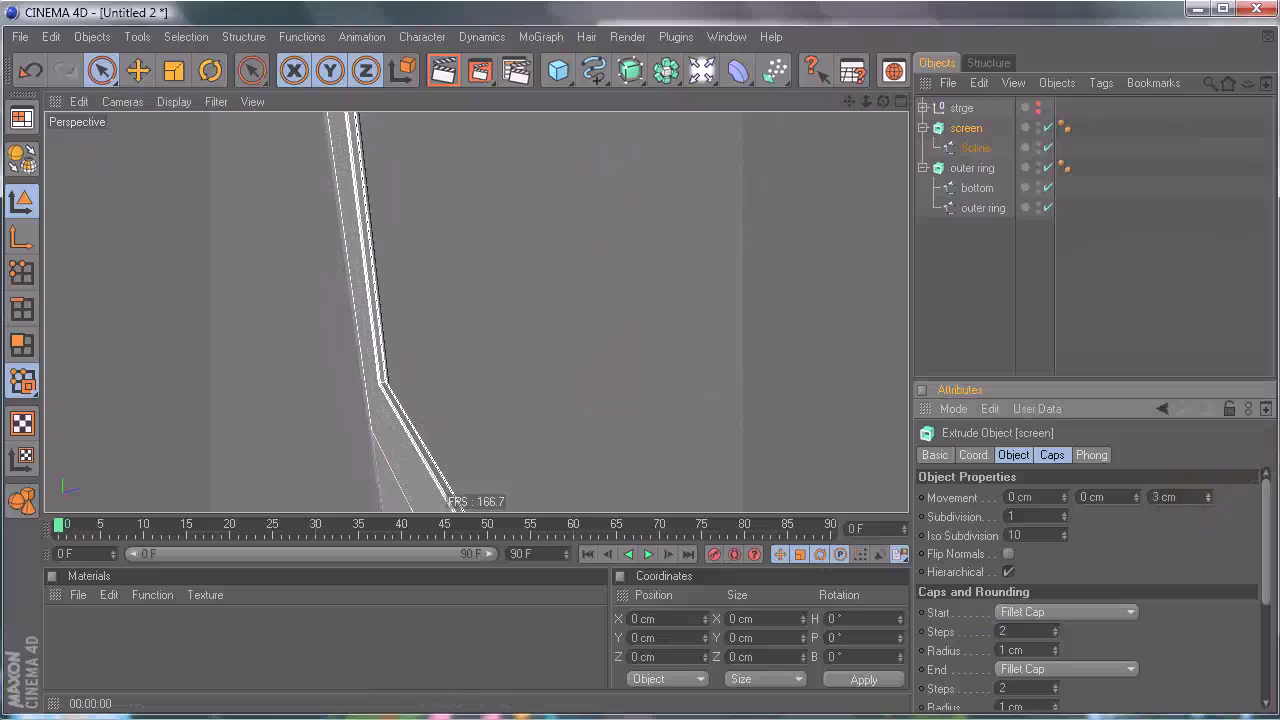
Step: Compare the screen's edge with the reference photo and set the screen extrude's start and end caps to Cap
key(alt+Tab)
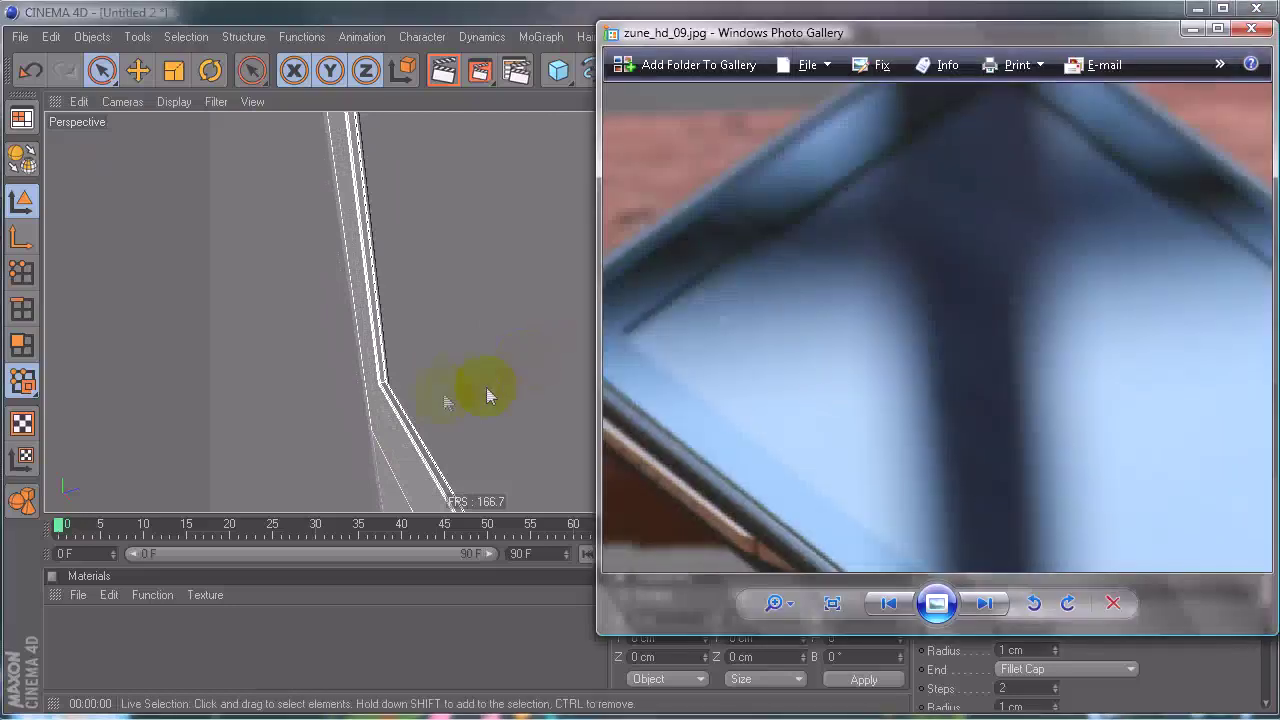
drag(478, 14, 480, 18)
alt+drag(560, 366, 640, 370)
alt+right_drag(576, 370, 632, 370)
alt+drag(575, 370, 640, 370)
click(1054, 459)
click(1045, 501)
click(1020, 540)
click(1070, 558)
click(1039, 582)
click(1050, 560)
click(1040, 578)
alt+drag(568, 370, 860, 490)
Step: Set the screen extrude's Z movement to 4 cm and check its thickness from the side
click(1058, 466)
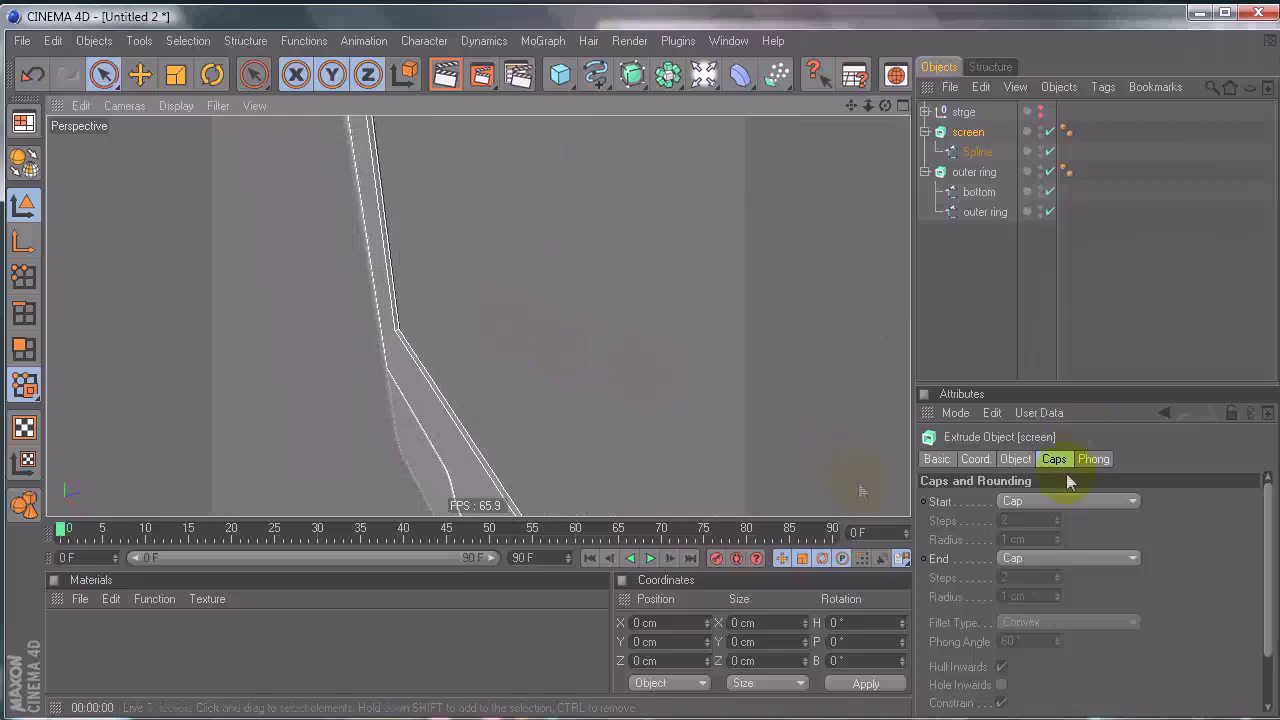
click(1055, 459)
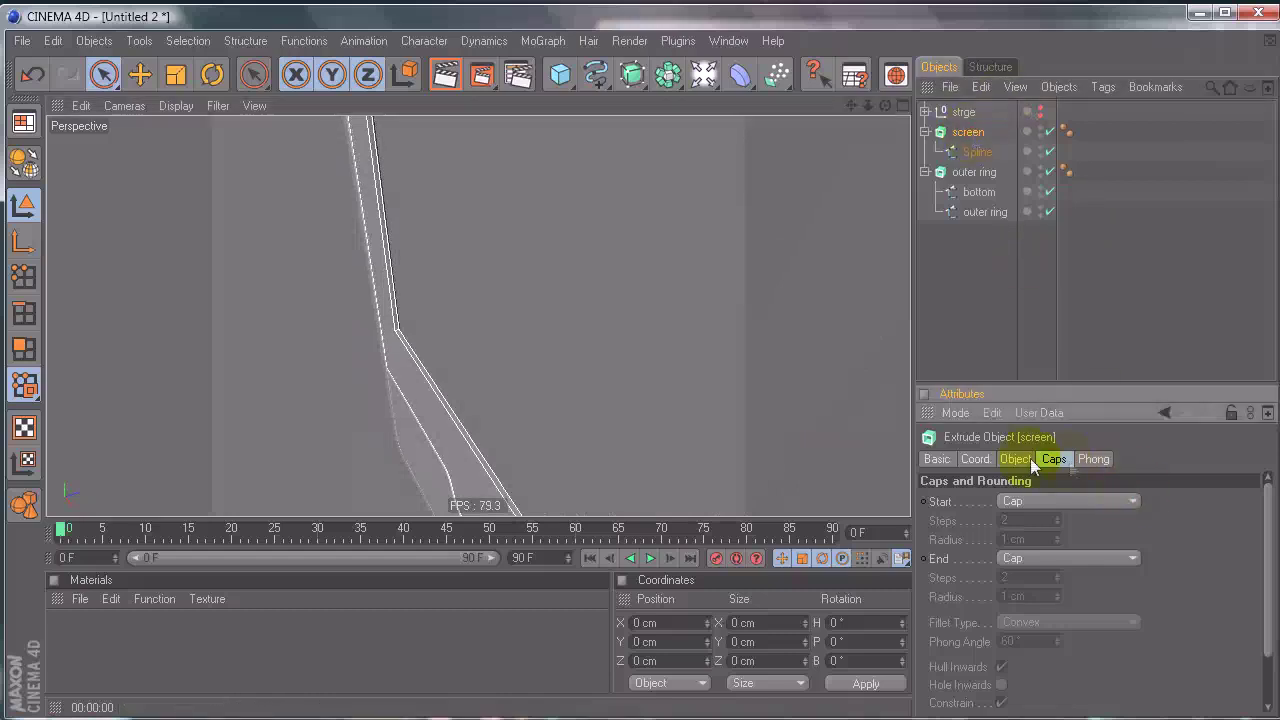
click(1015, 459)
click(1187, 501)
click(1210, 498)
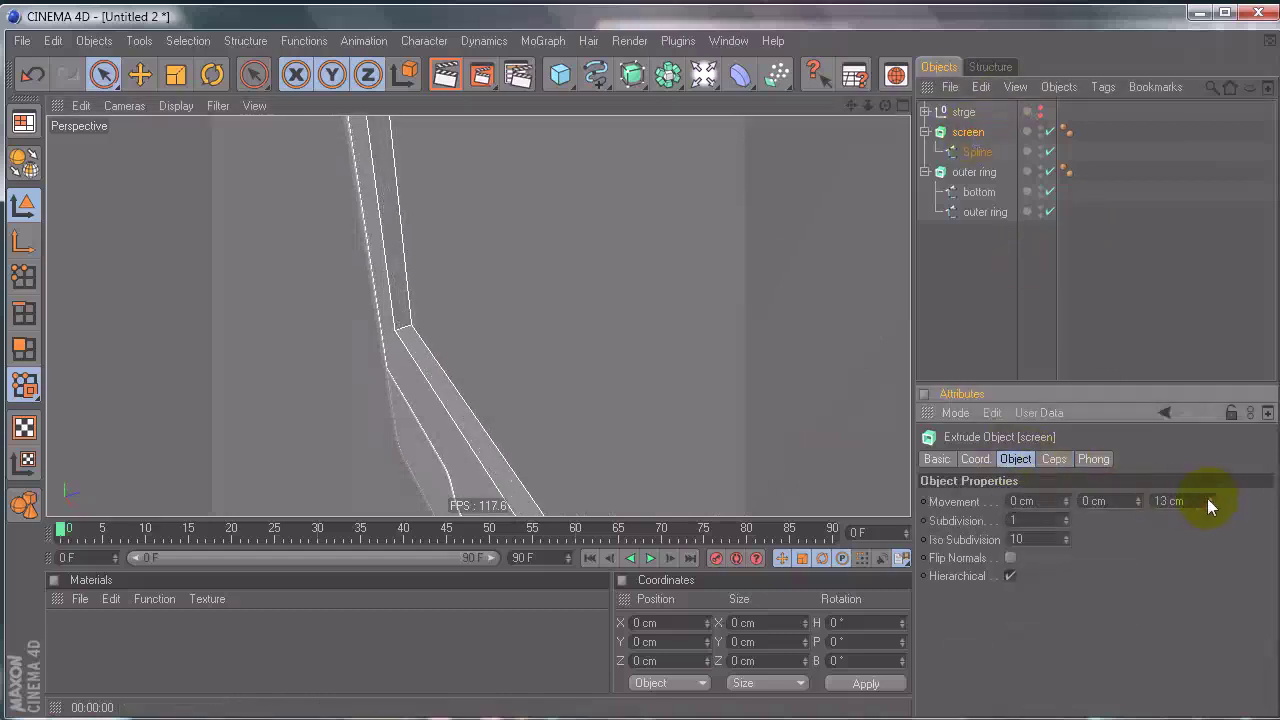
click(1210, 498)
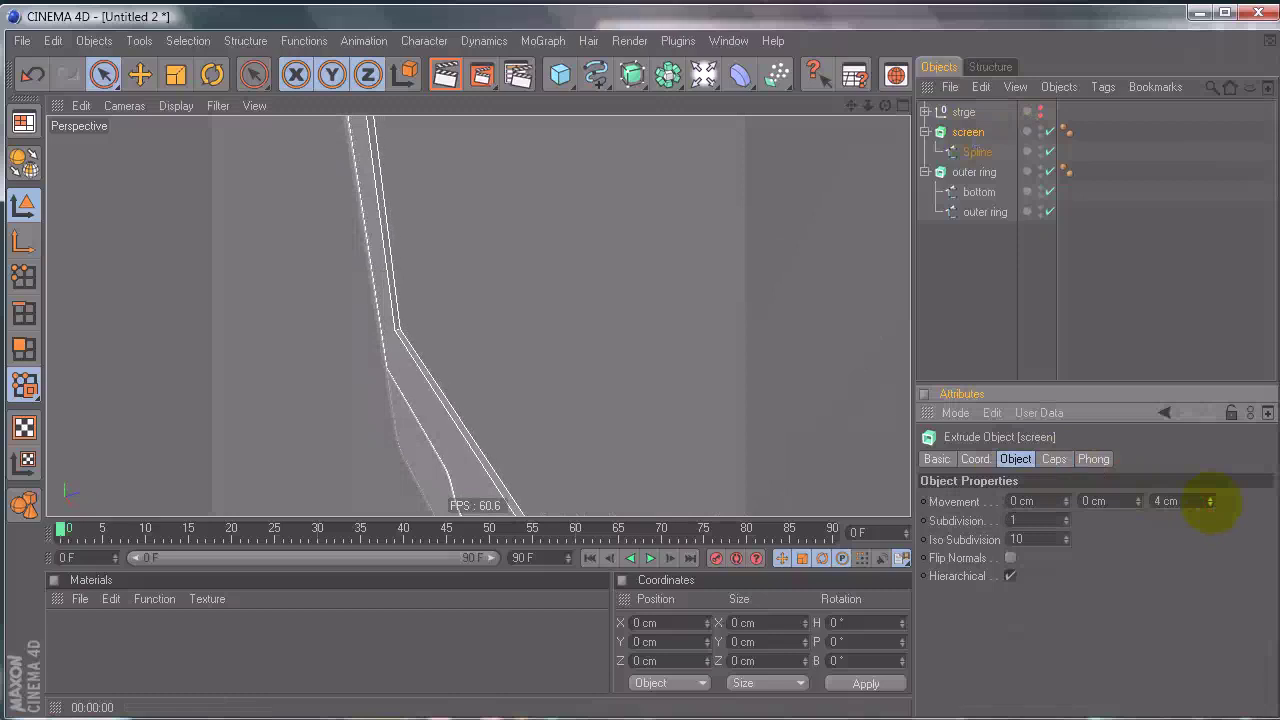
click(1211, 499)
alt+drag(686, 320, 437, 213)
click(1202, 535)
click(1071, 337)
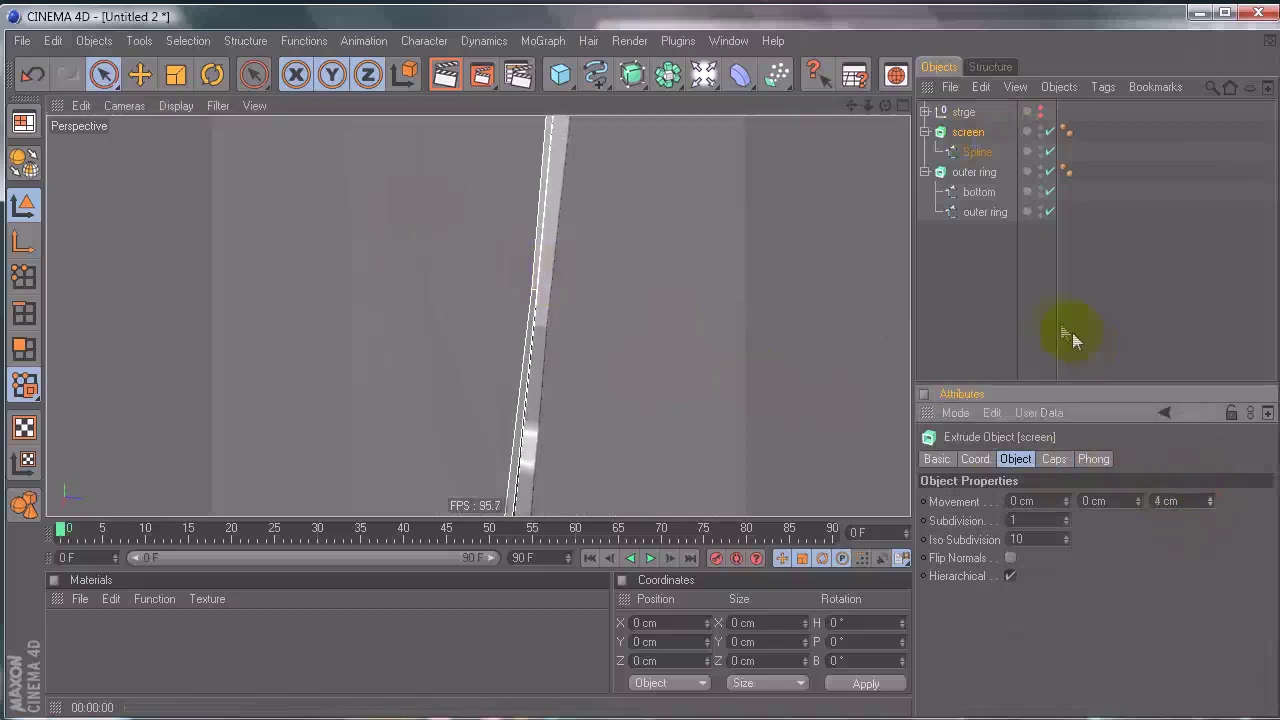
Step: Examine the screen face and its opening from below and from the front in the perspective view
alt+drag(643, 257, 629, 370)
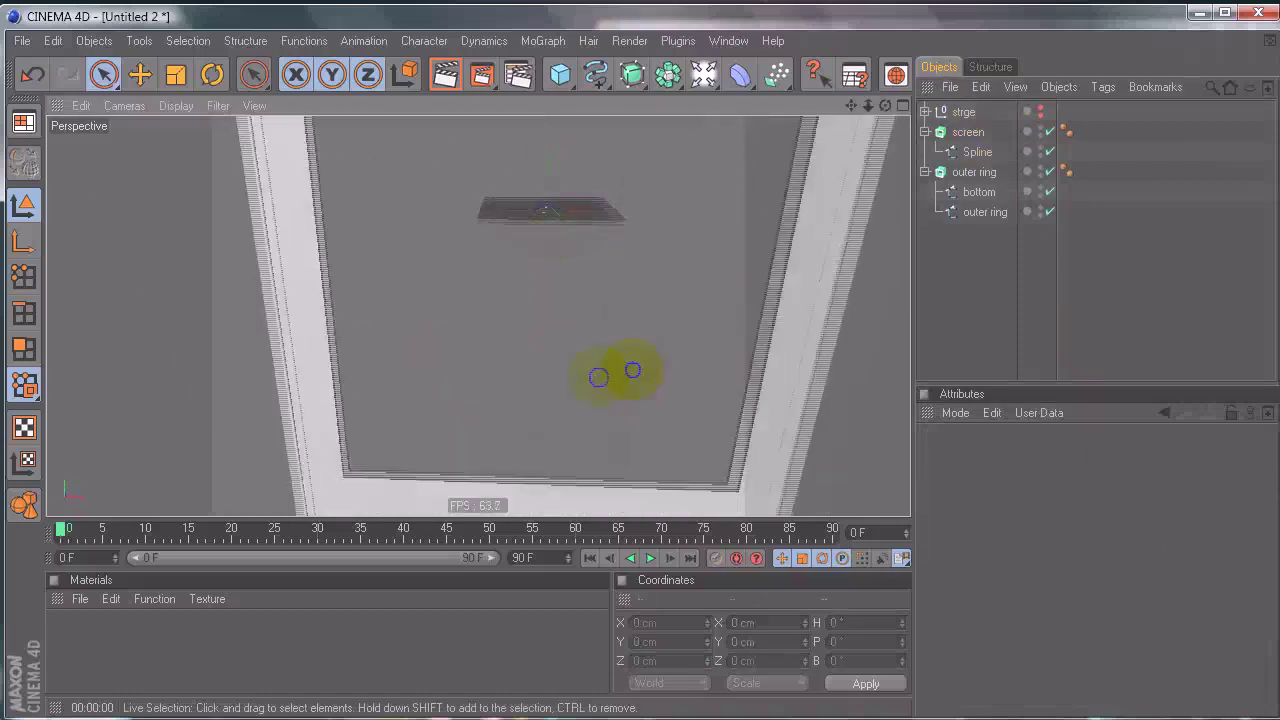
scroll(563, 234, down, 5)
alt+drag(563, 234, 551, 352)
scroll(521, 213, up, 3)
alt+drag(760, 200, 643, 376)
alt+middle_drag(643, 376, 640, 371)
alt+drag(640, 372, 644, 376)
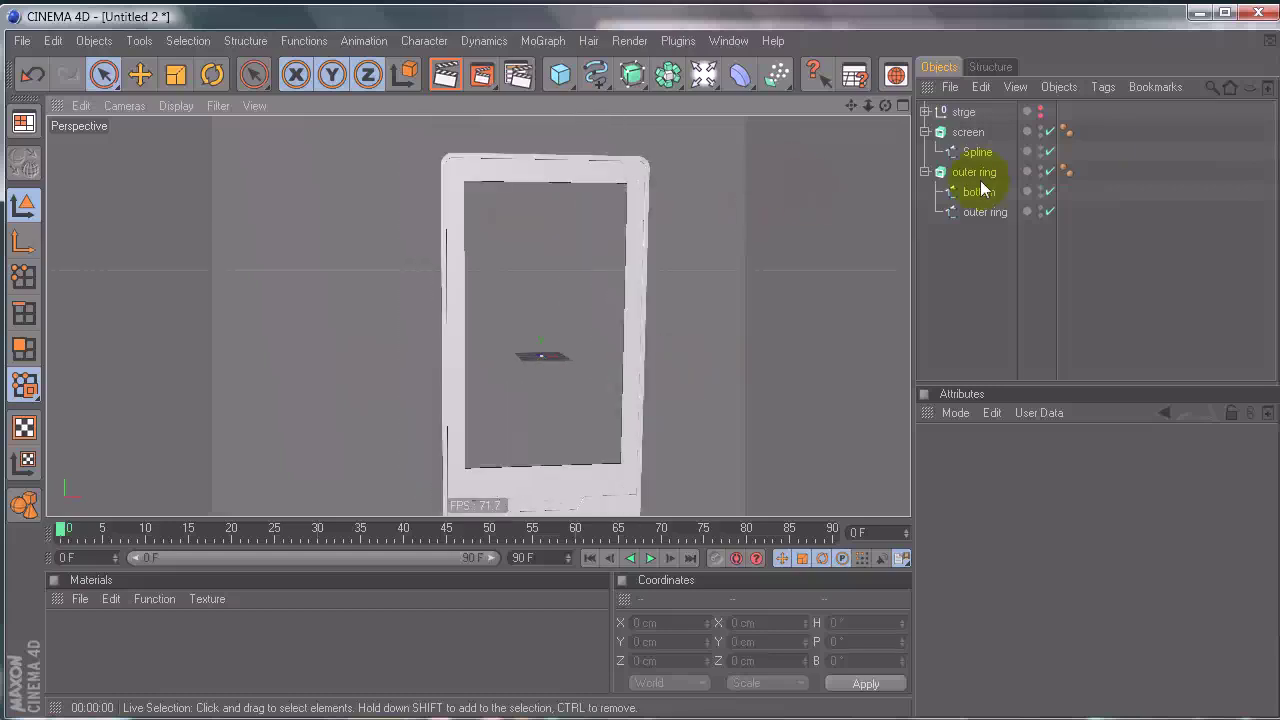
Step: Rename the spline inside the screen extrude as black
click(978, 153)
double_click(978, 153)
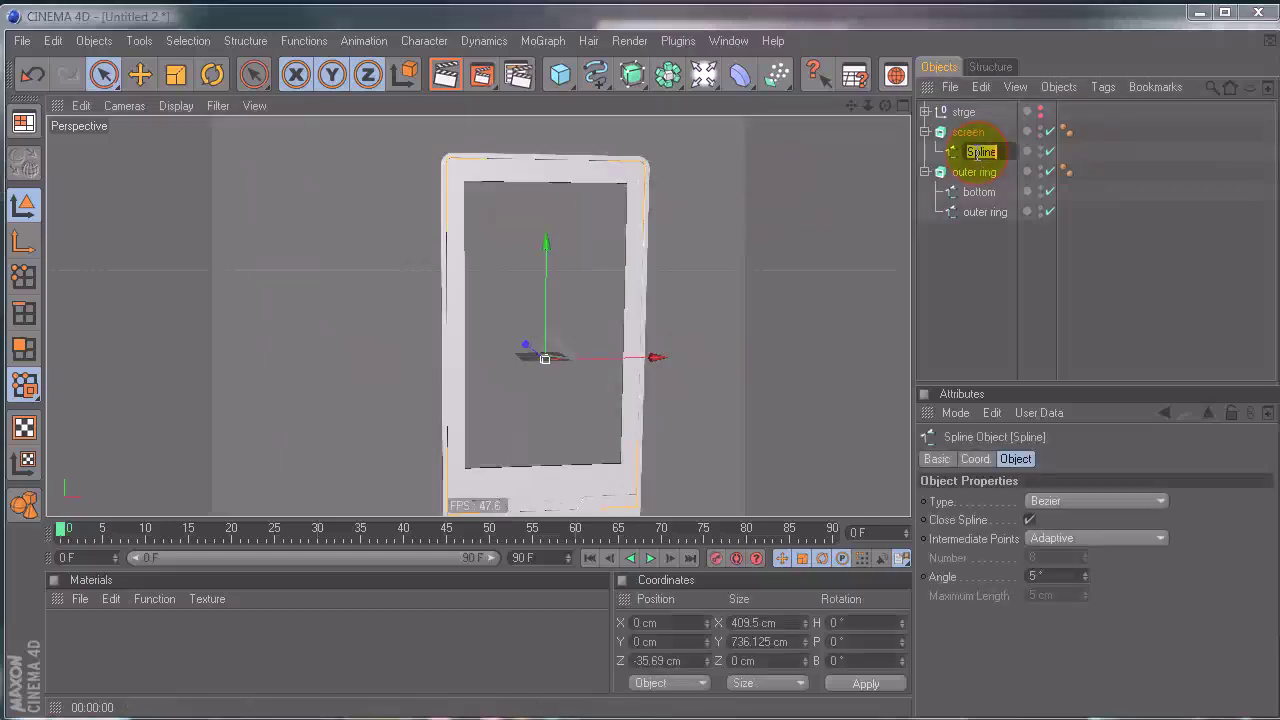
text(black)
key(Return)
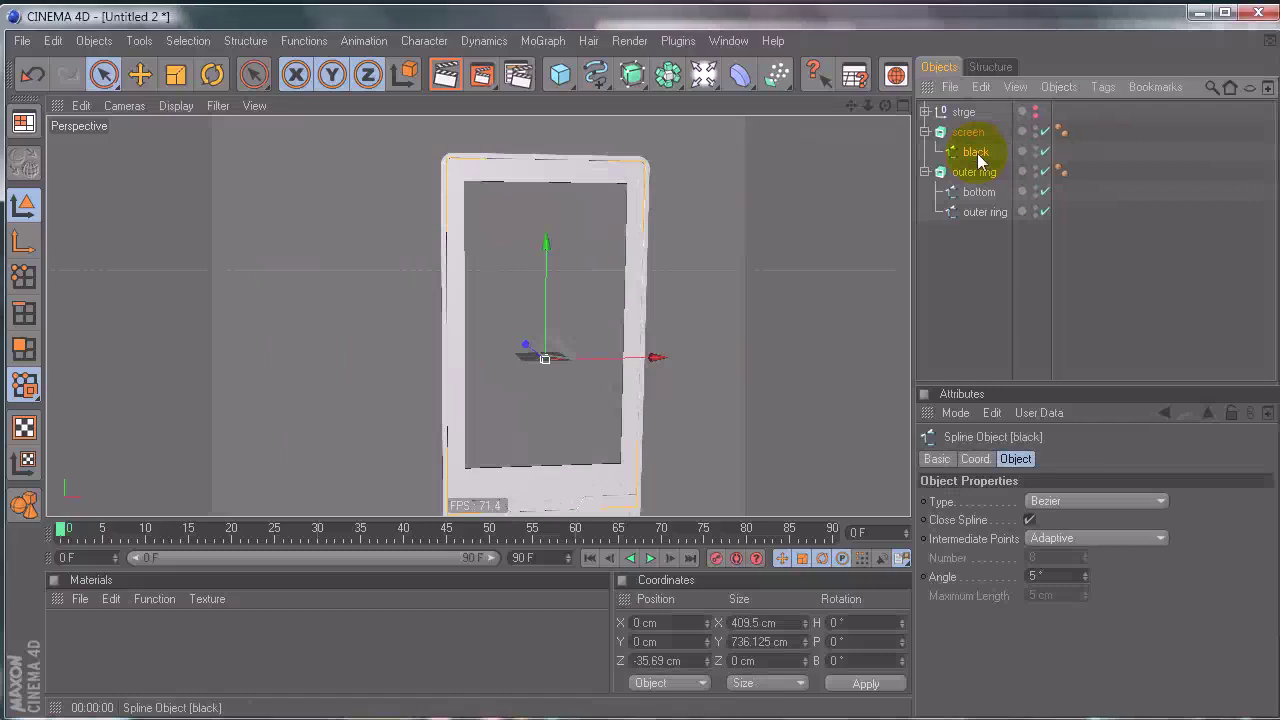
Step: Duplicate the black spline inside the screen extrude, name the copy screen, and switch to point editing
mouse_move(976, 155)
ctrl+mouse_down()
mouse_move(987, 195)
mouse_move(976, 163)
ctrl+mouse_up()
double_click(974, 171)
text(screen)
key(Return)
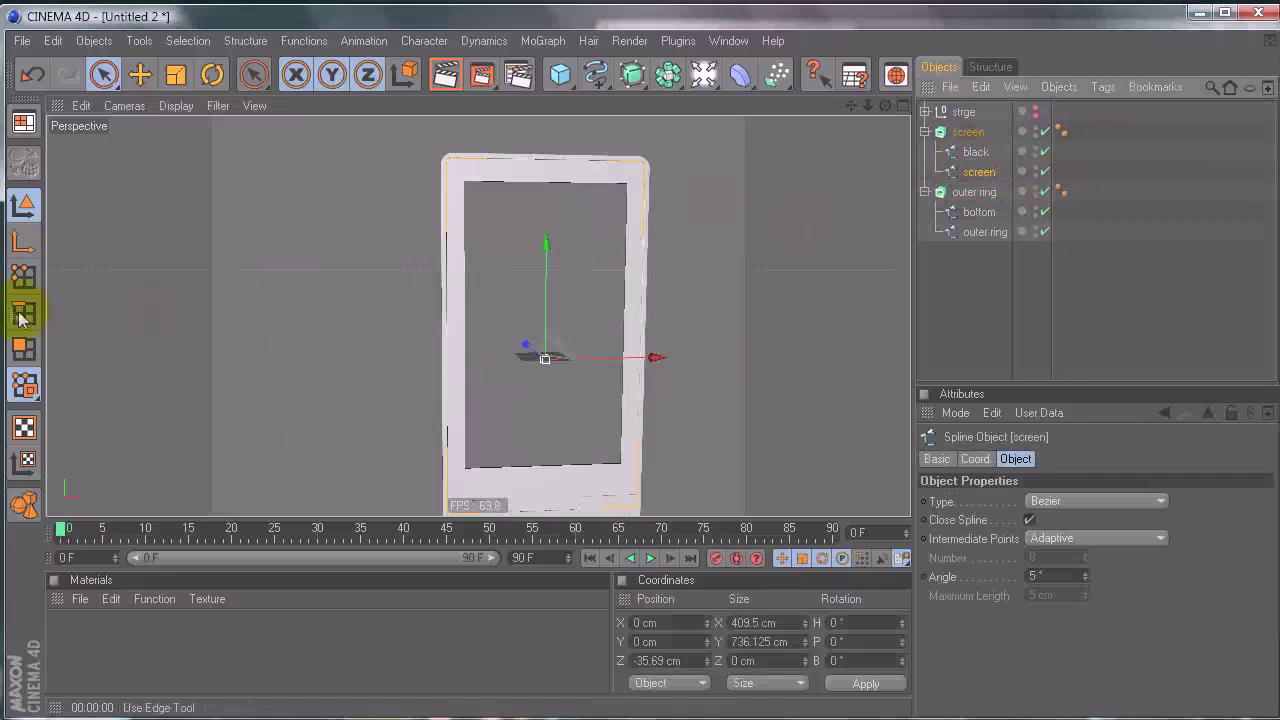
click(23, 276)
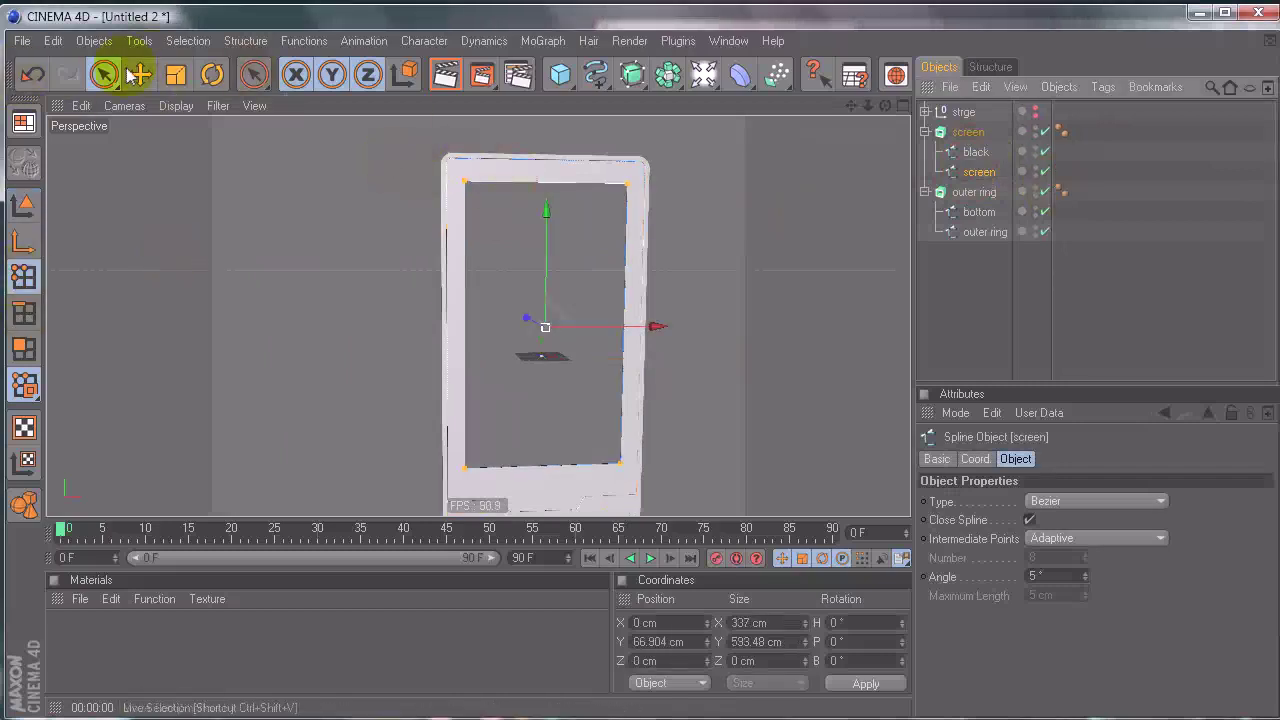
click(140, 75)
drag(677, 410, 635, 382)
key(ctrl+z)
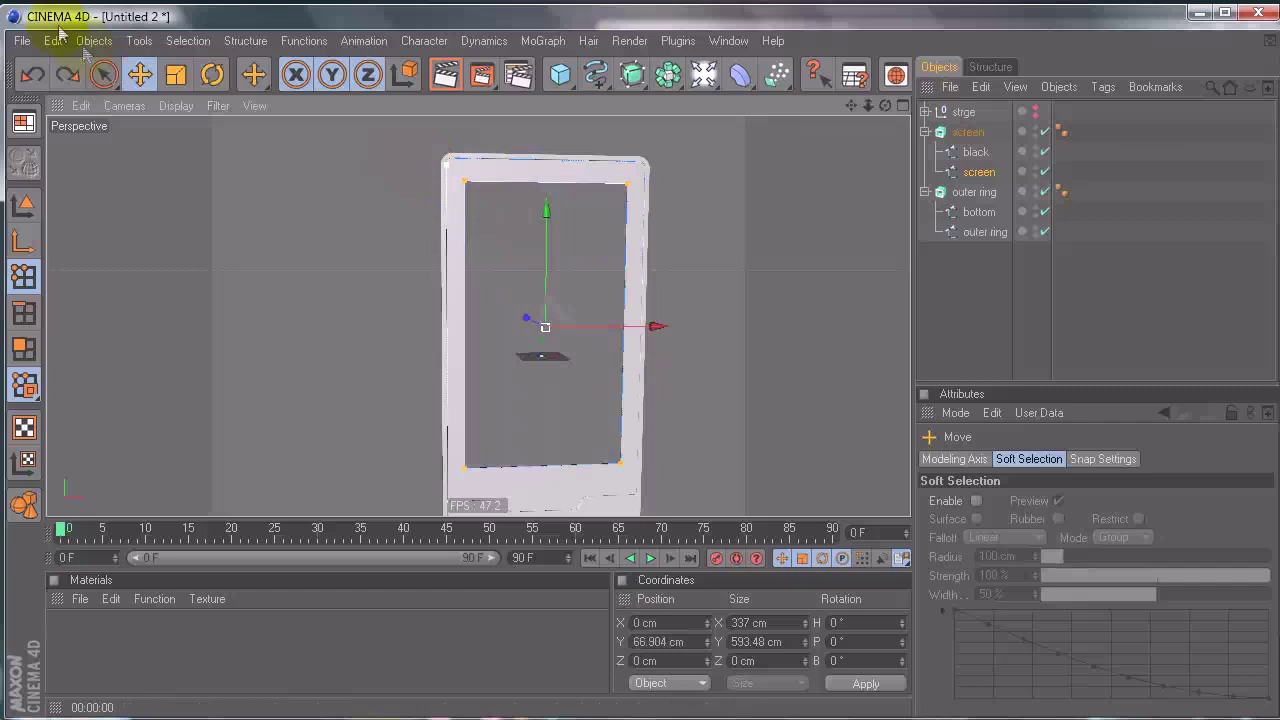
Step: Remove the outer contour's points from the screen spline, keeping only the inner rectangle
click(103, 74)
mouse_move(624, 188)
mouse_down()
mouse_move(623, 366)
mouse_move(606, 463)
mouse_move(466, 457)
mouse_move(512, 250)
mouse_up()
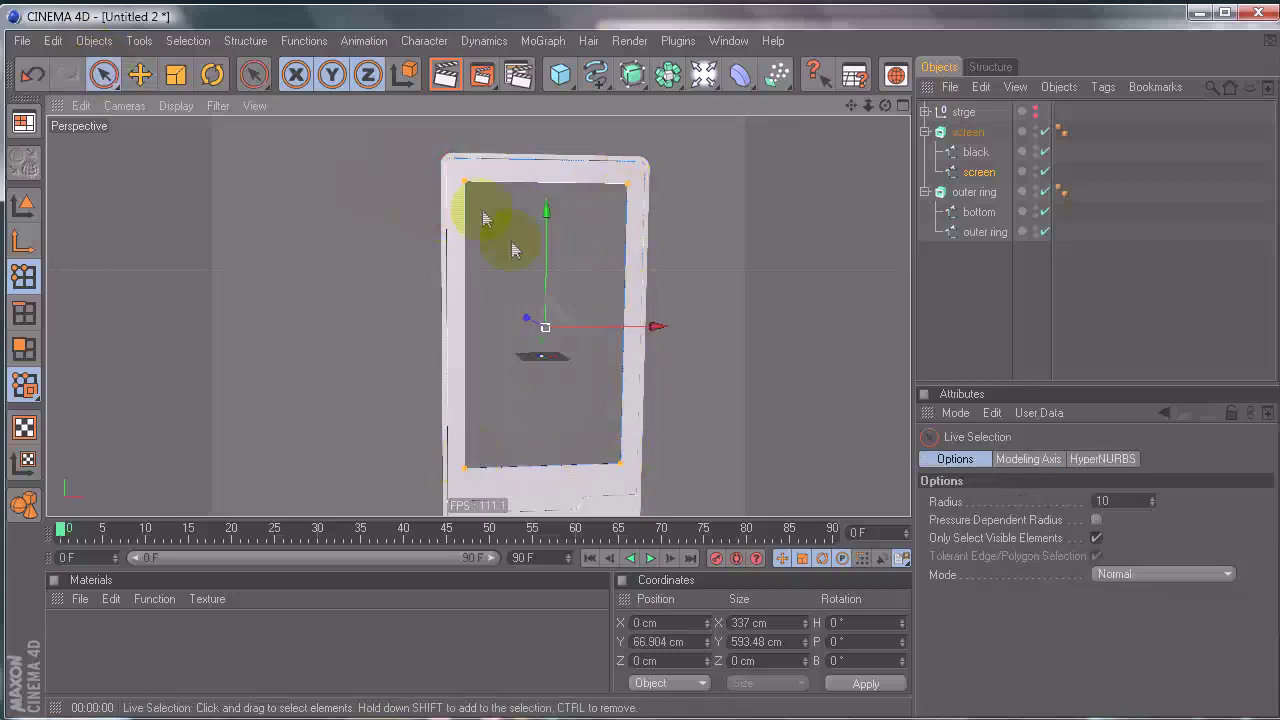
click(188, 40)
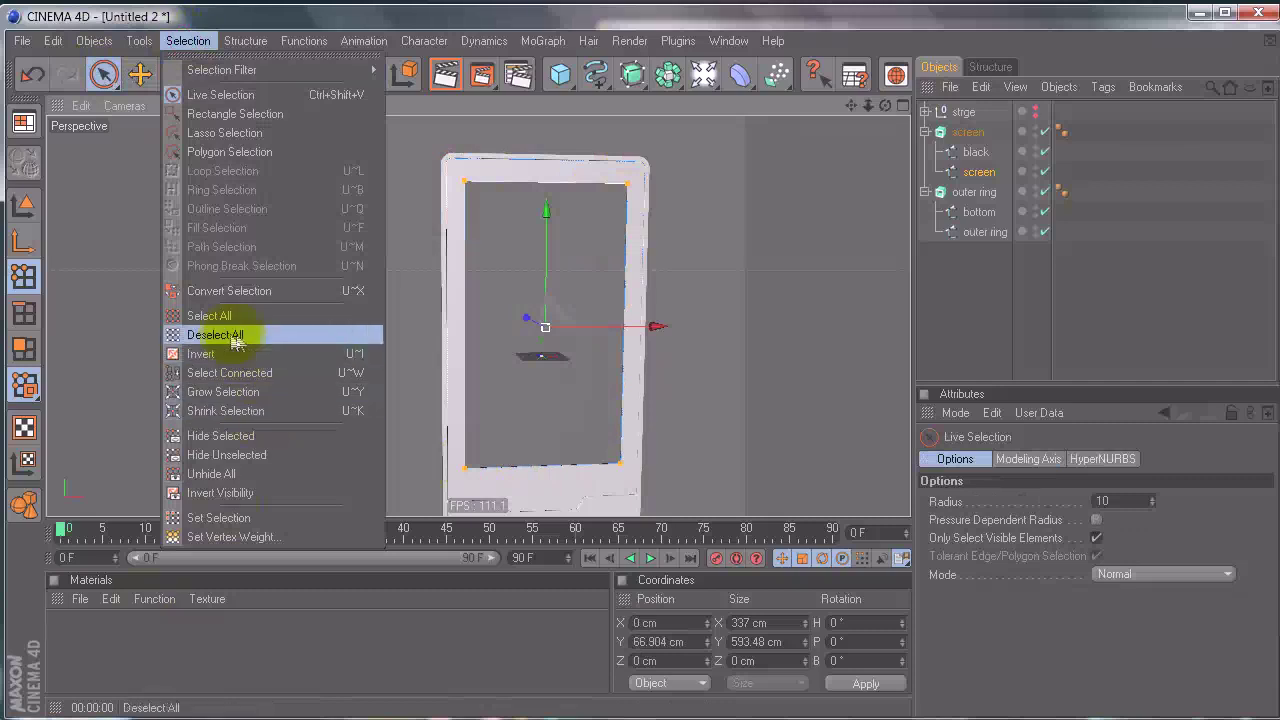
click(232, 336)
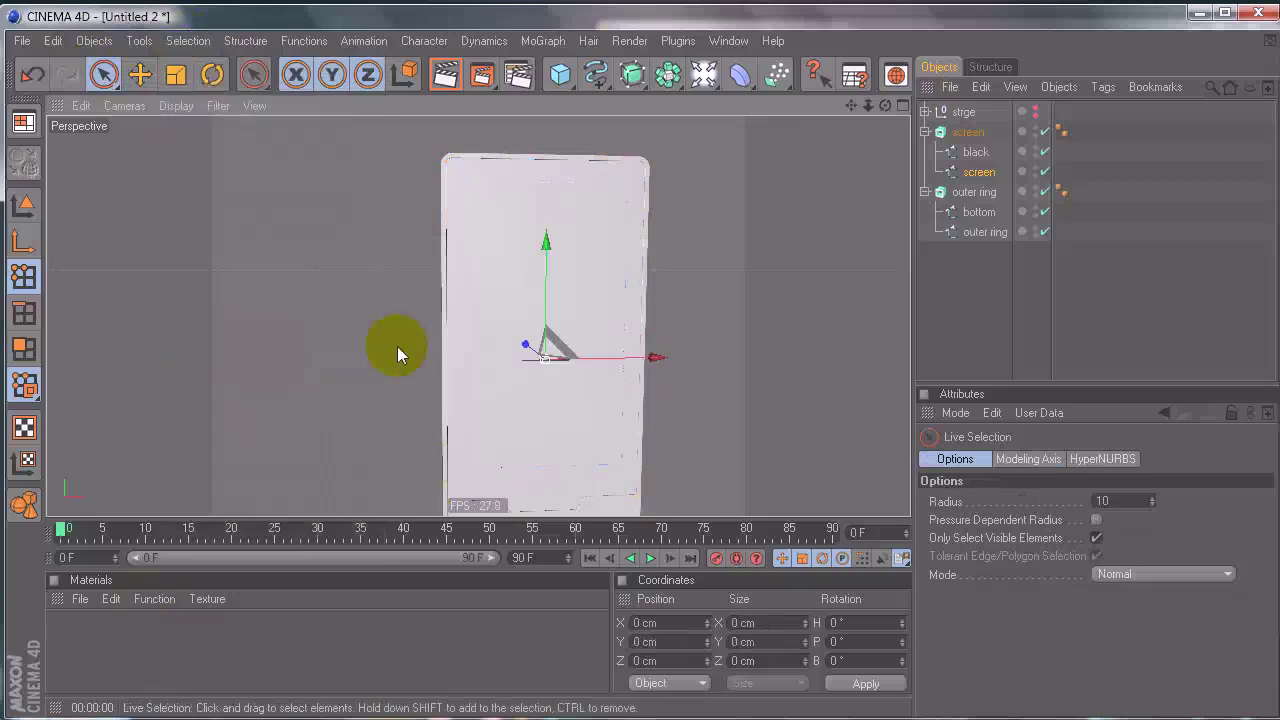
Step: Take the screen spline out of the screen extrude and return it to check the screen opening
click(950, 300)
mouse_move(612, 360)
alt+mouse_down()
mouse_move(646, 369)
mouse_move(634, 357)
mouse_move(645, 378)
alt+mouse_up()
alt+drag(651, 271, 618, 288)
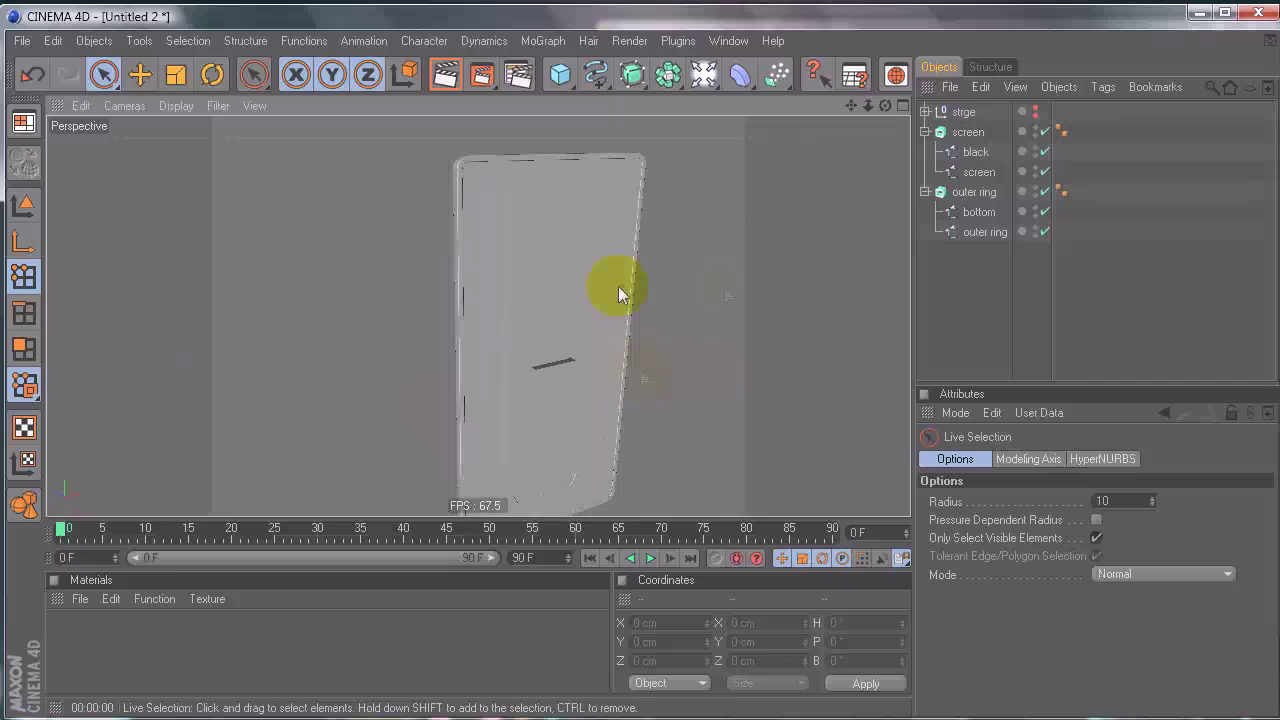
click(985, 173)
alt+drag(615, 174, 638, 367)
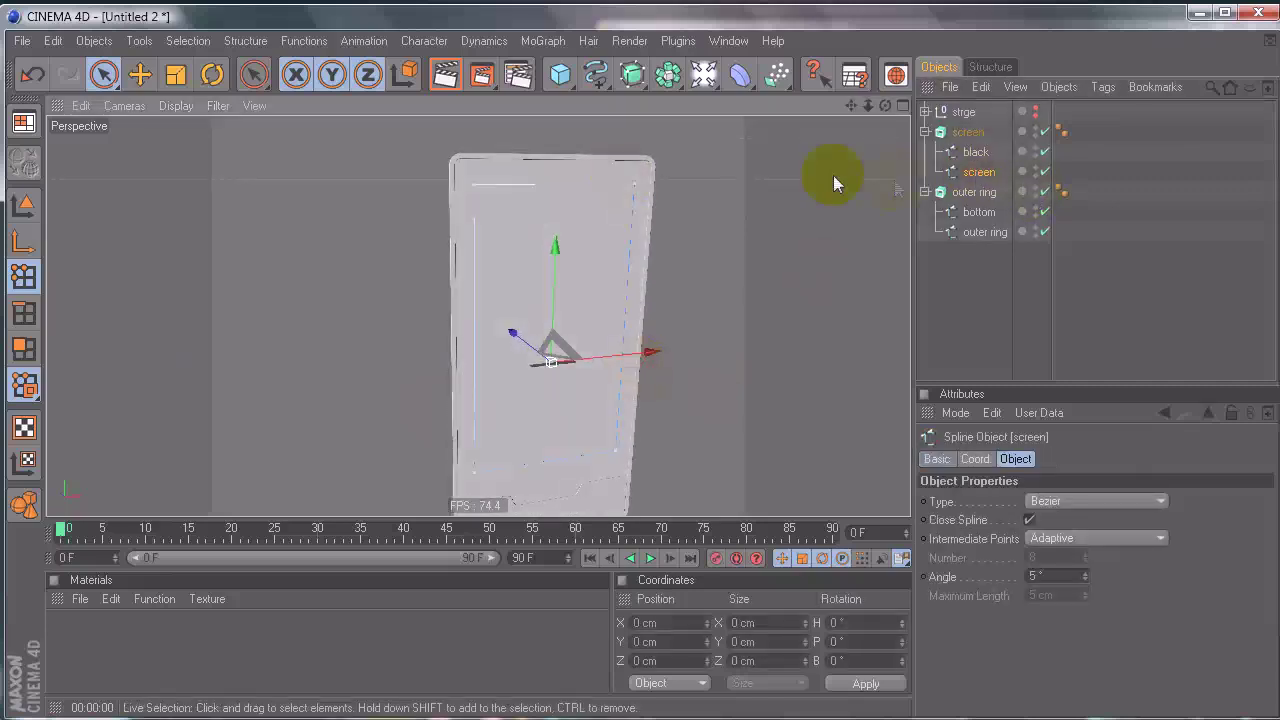
drag(985, 176, 975, 124)
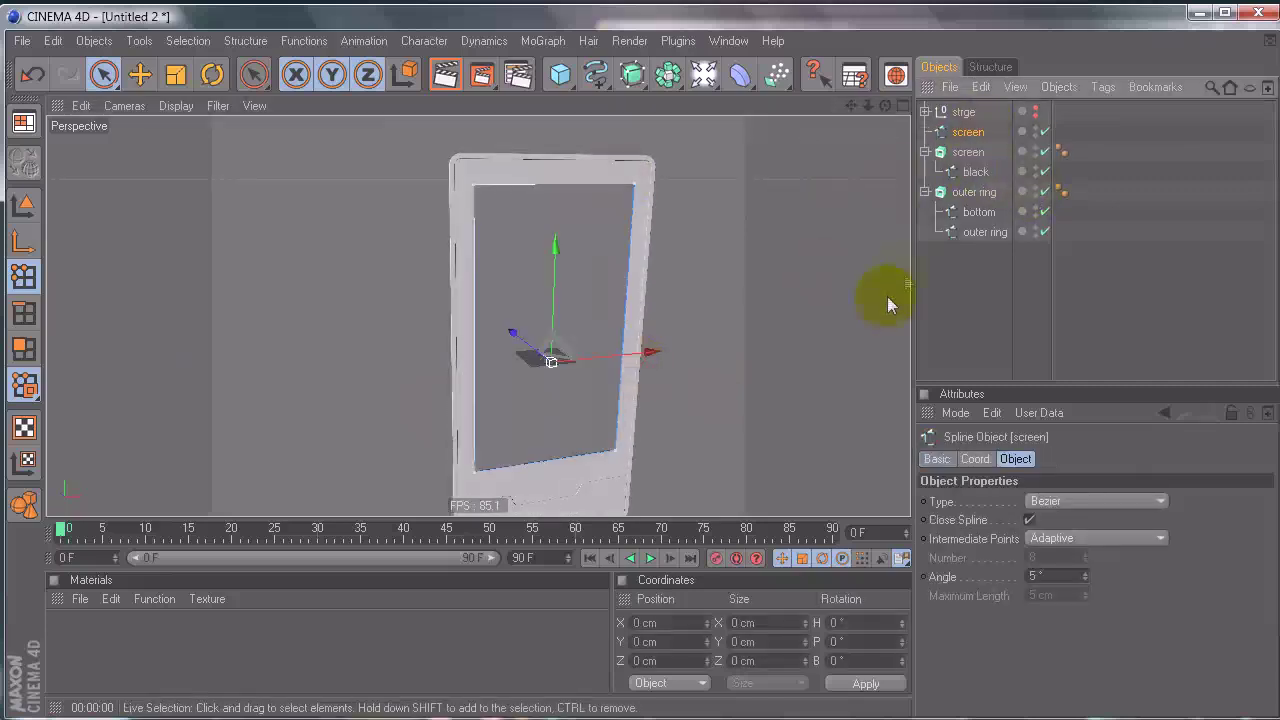
drag(969, 179, 973, 177)
Step: Examine the notch below the zune logo in the enlarged Front view against the reference image
click(976, 152)
middle_click(612, 256)
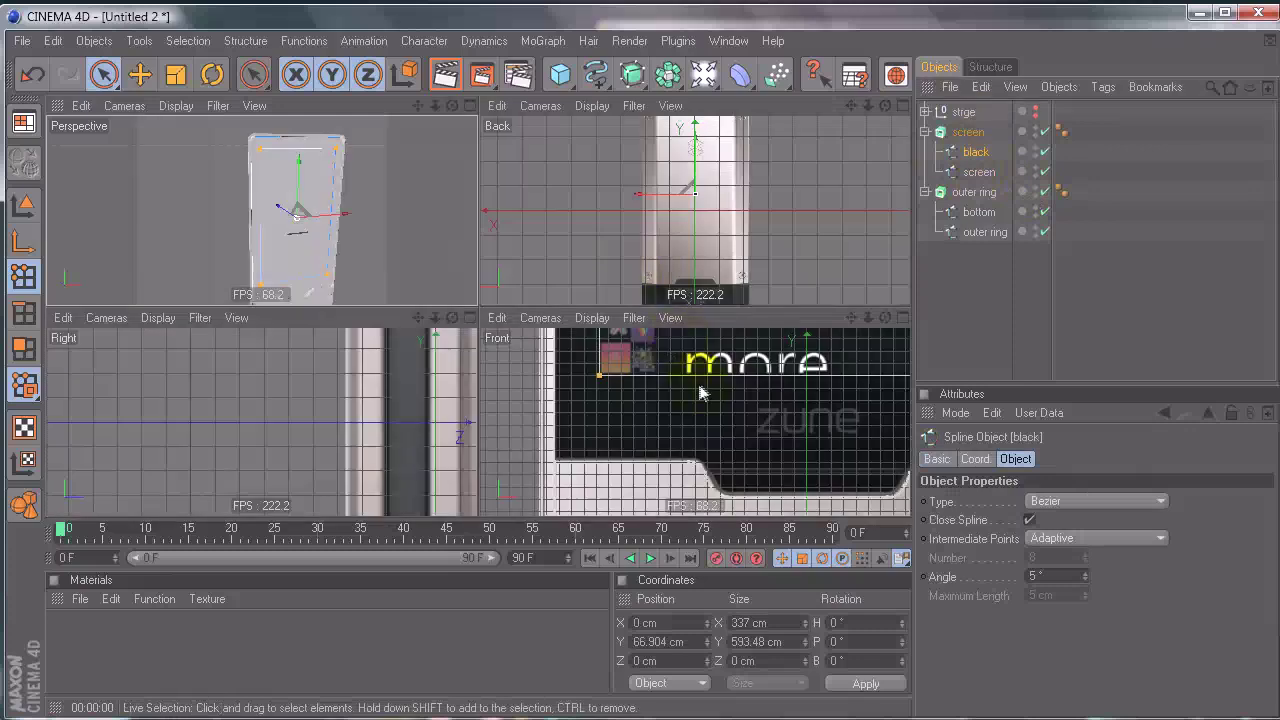
middle_click(700, 390)
scroll(555, 364, down, 3)
alt+middle_drag(700, 262, 641, 369)
click(938, 307)
alt+middle_drag(695, 338, 697, 285)
scroll(690, 332, up, 3)
alt+middle_drag(640, 369, 633, 390)
alt+middle_drag(568, 356, 639, 394)
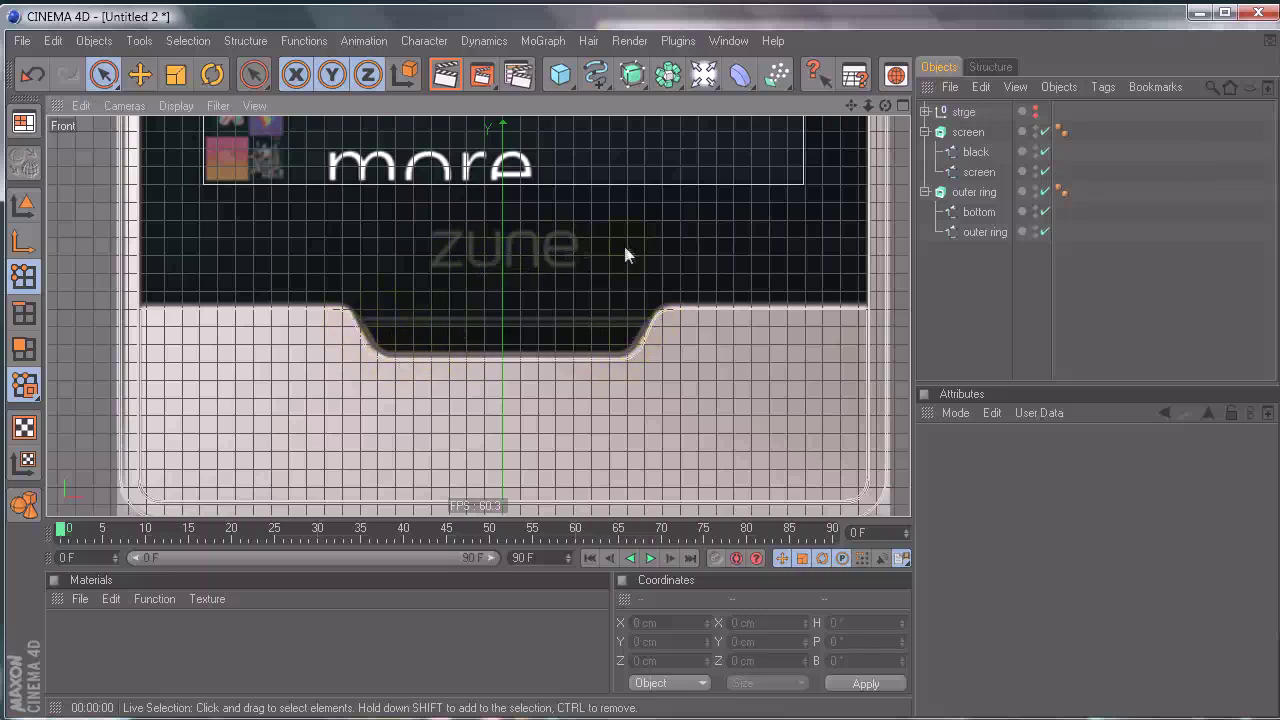
scroll(623, 245, up, 3)
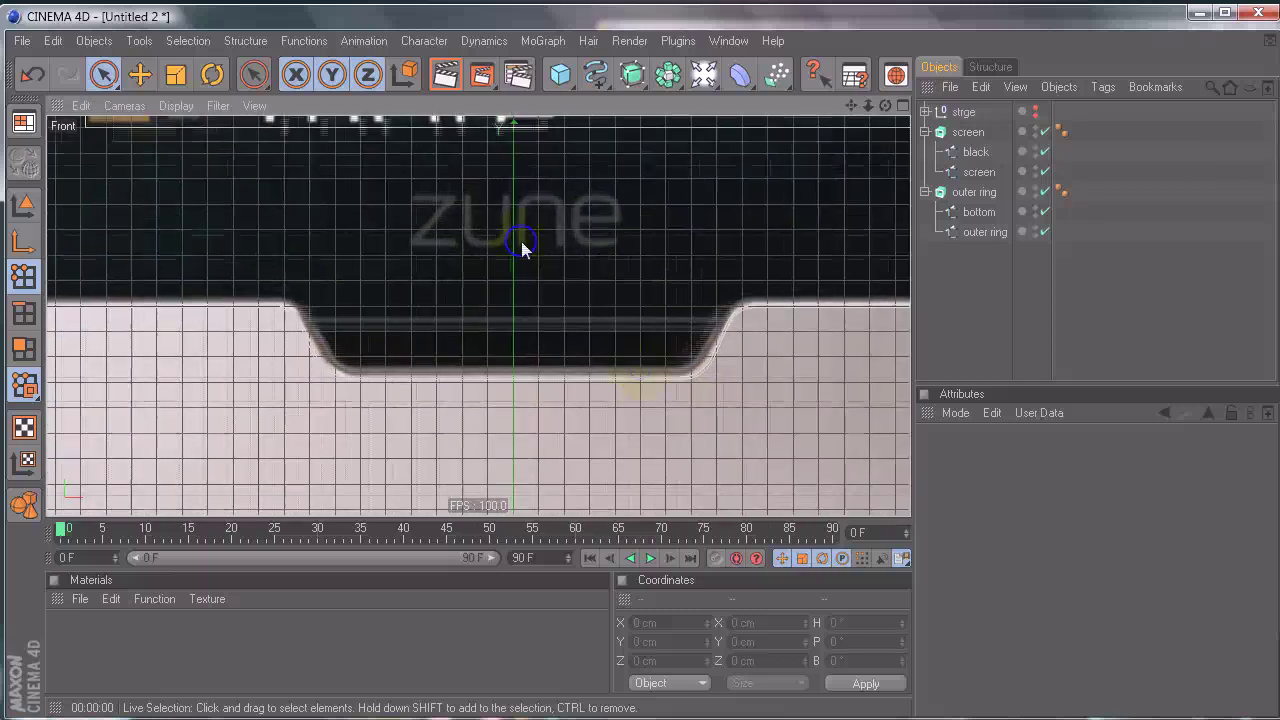
Step: Duplicate the black spline outside the screen extrude and name the copy button
click(975, 155)
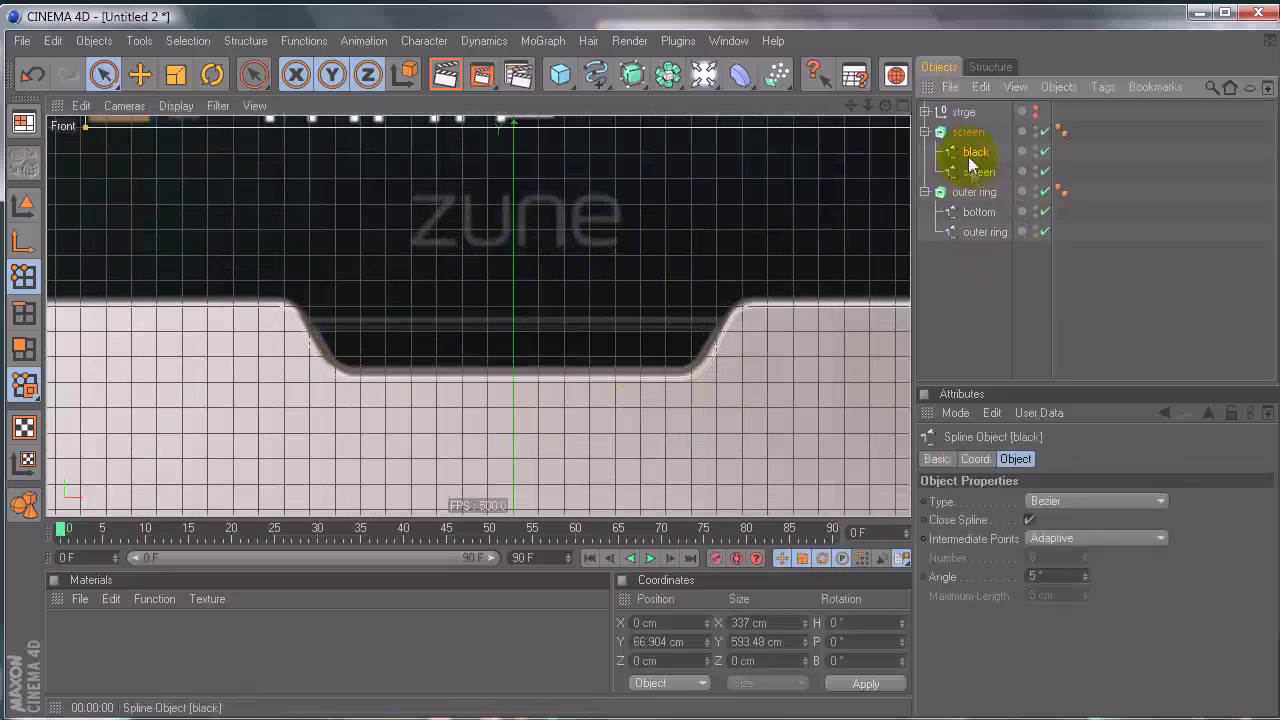
scroll(634, 370, down, 4)
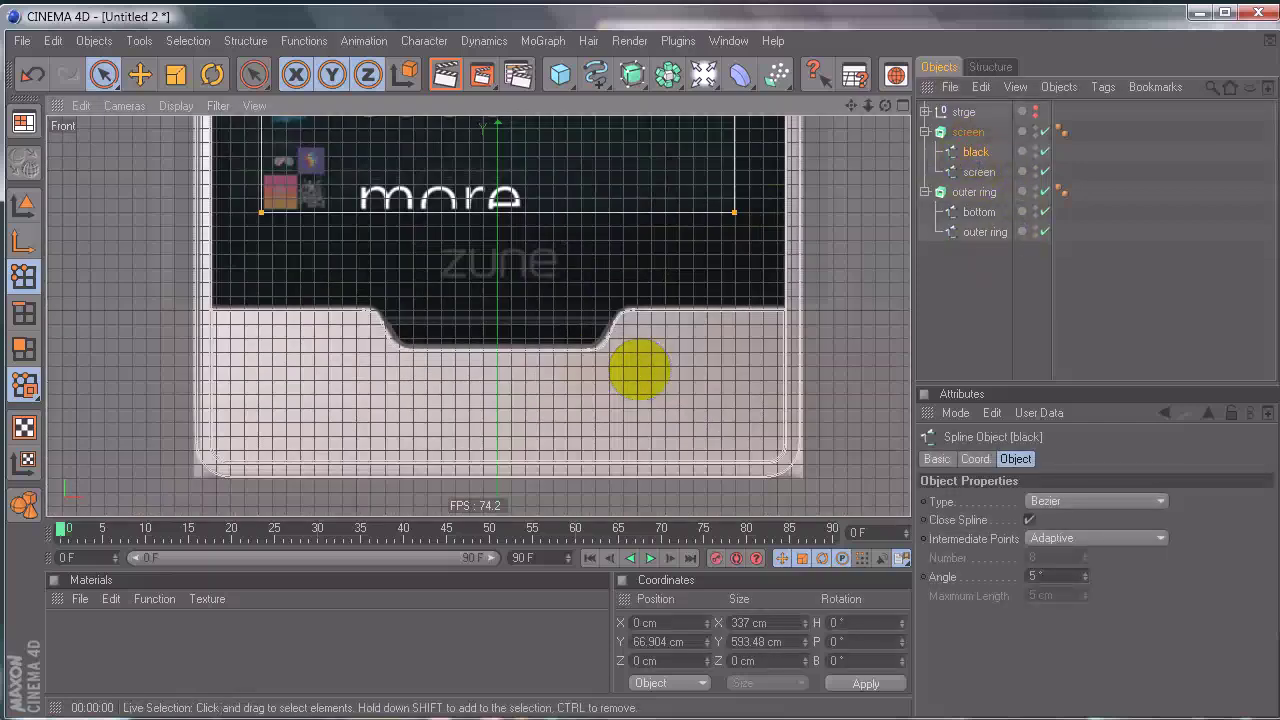
click(978, 175)
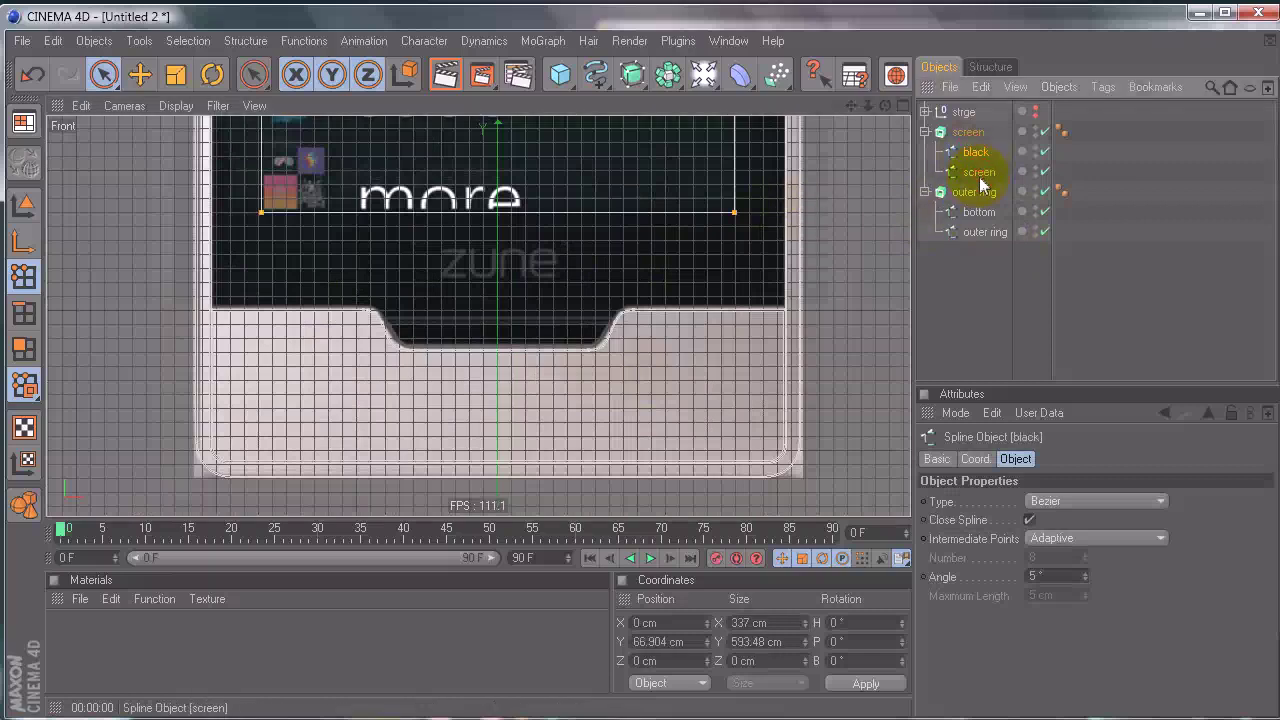
click(977, 155)
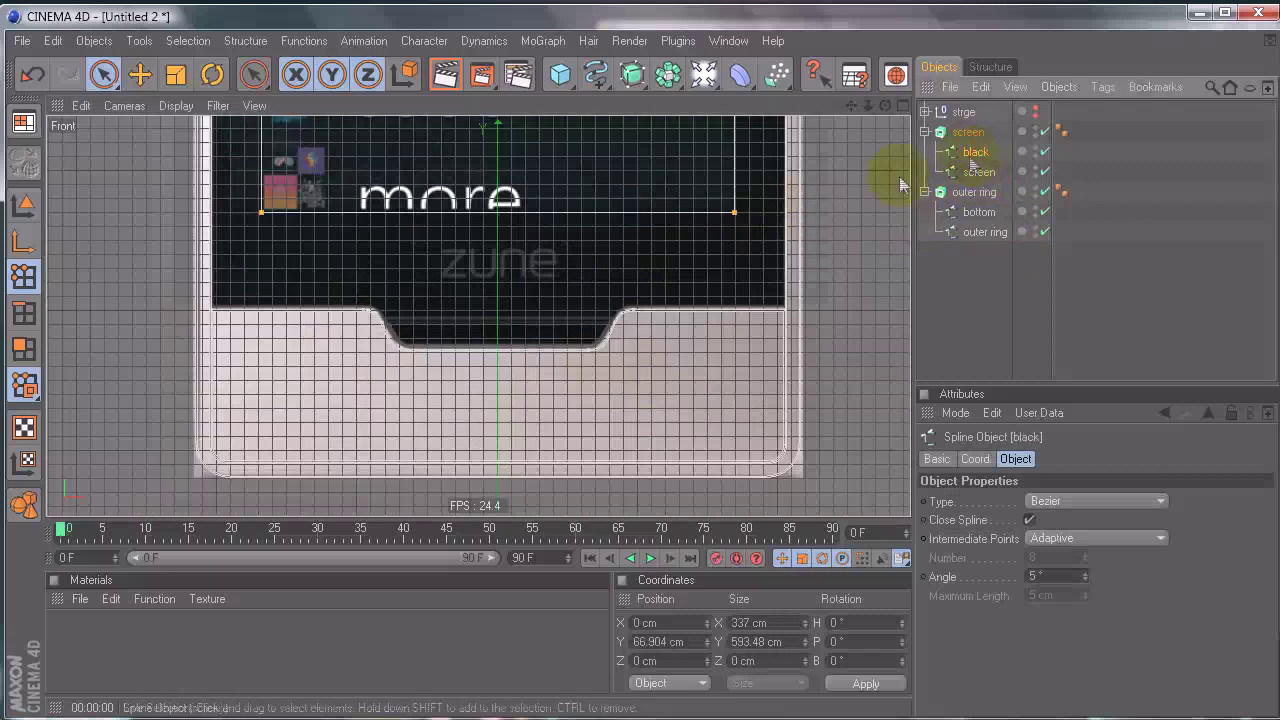
ctrl+drag(978, 127, 970, 143)
double_click(965, 132)
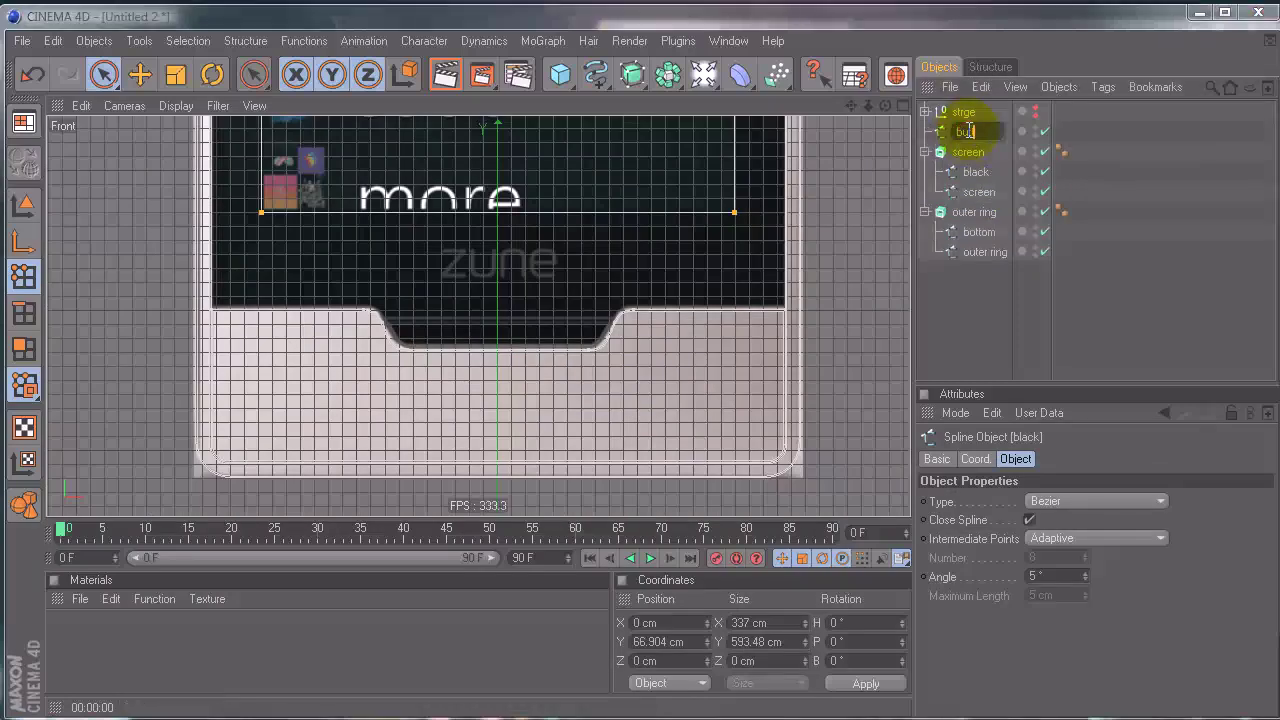
text(button)
key(Return)
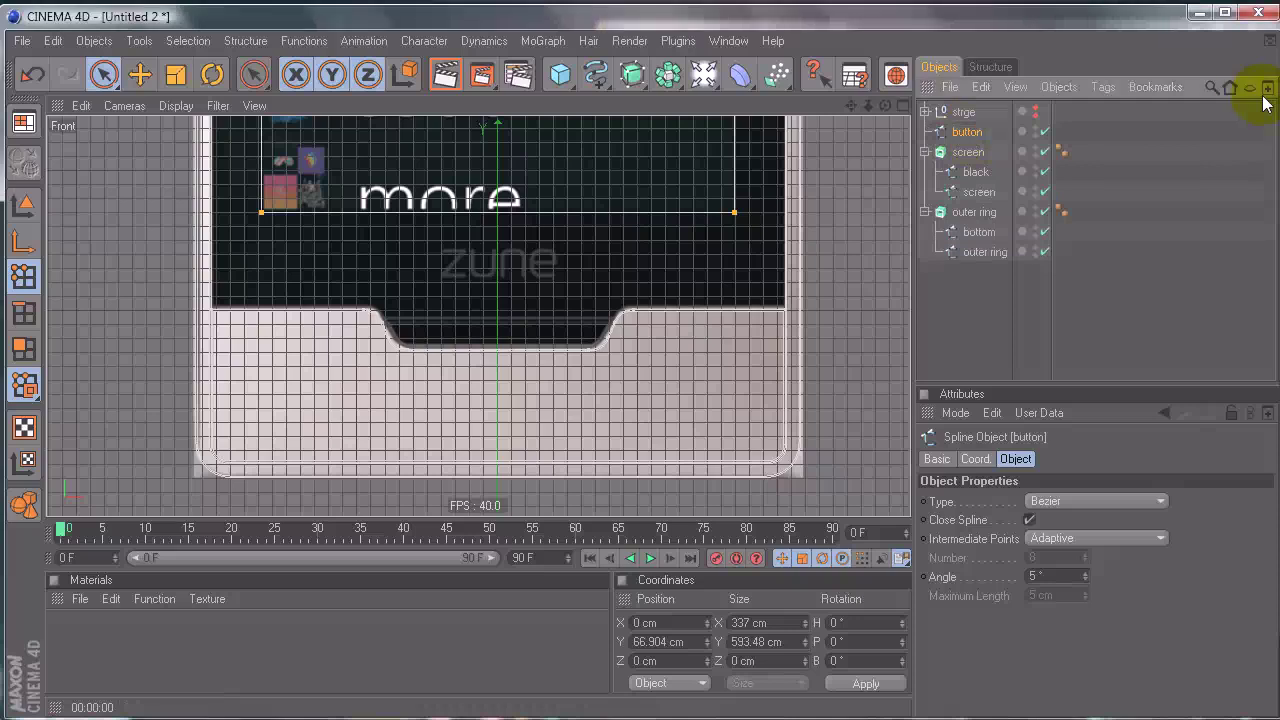
Step: Cut the button spline with the Knife along a nearly horizontal line across the upper part of the notch
scroll(634, 386, up, 4)
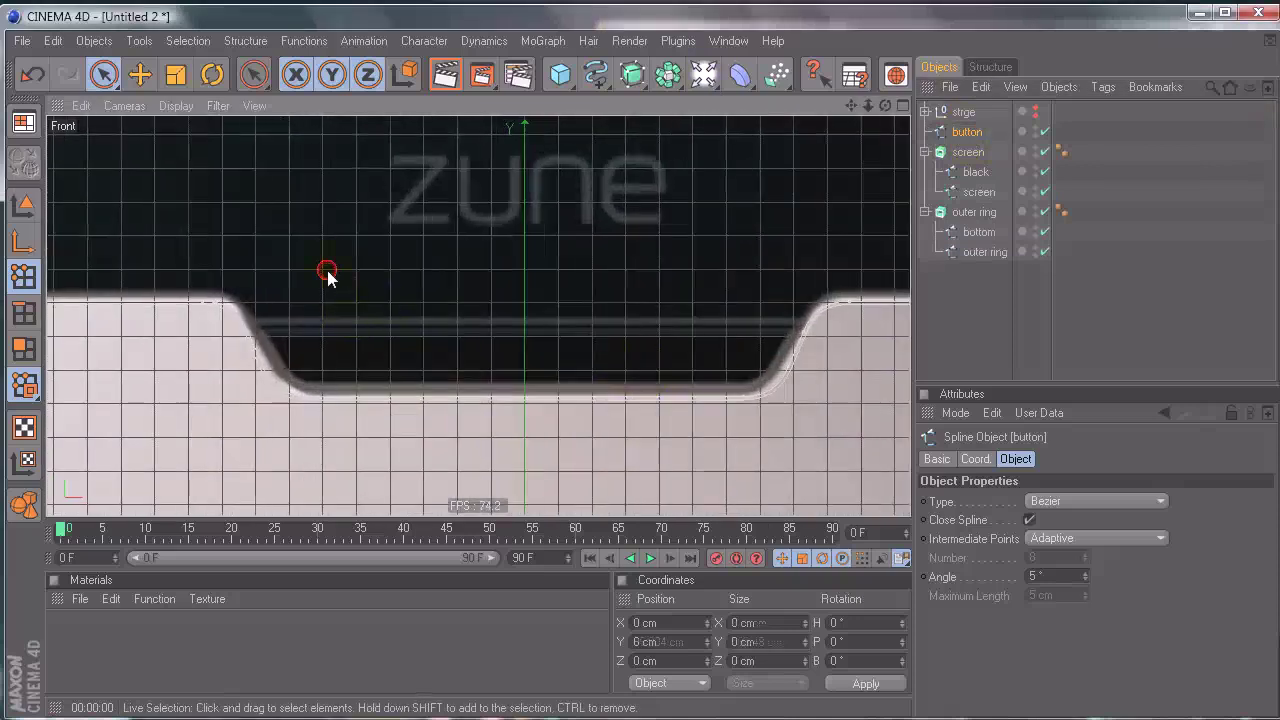
right_click(370, 284)
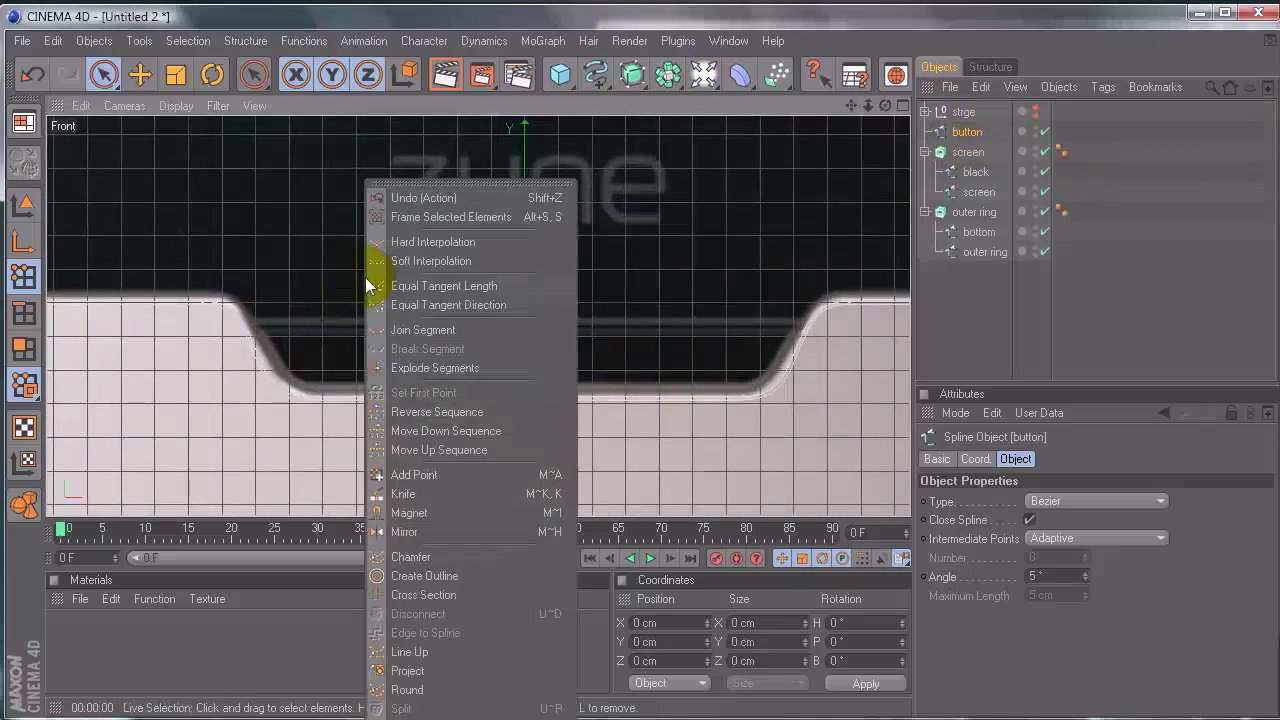
click(466, 413)
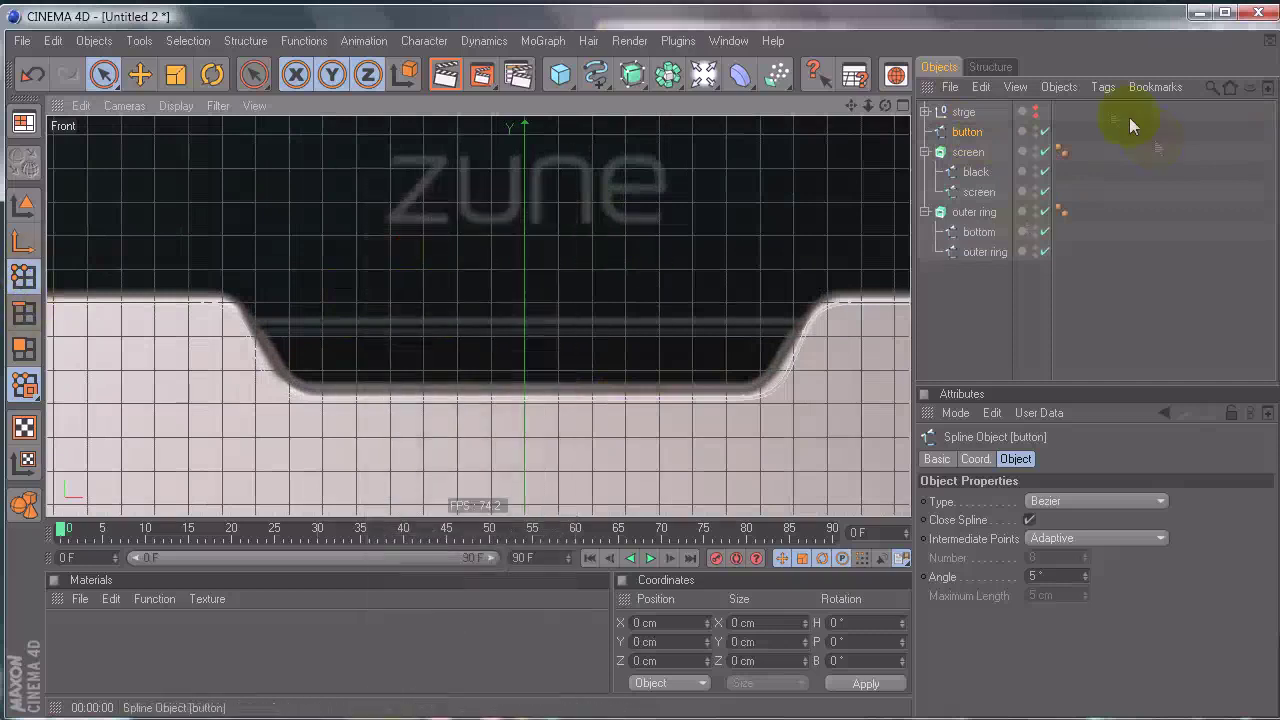
right_click(740, 399)
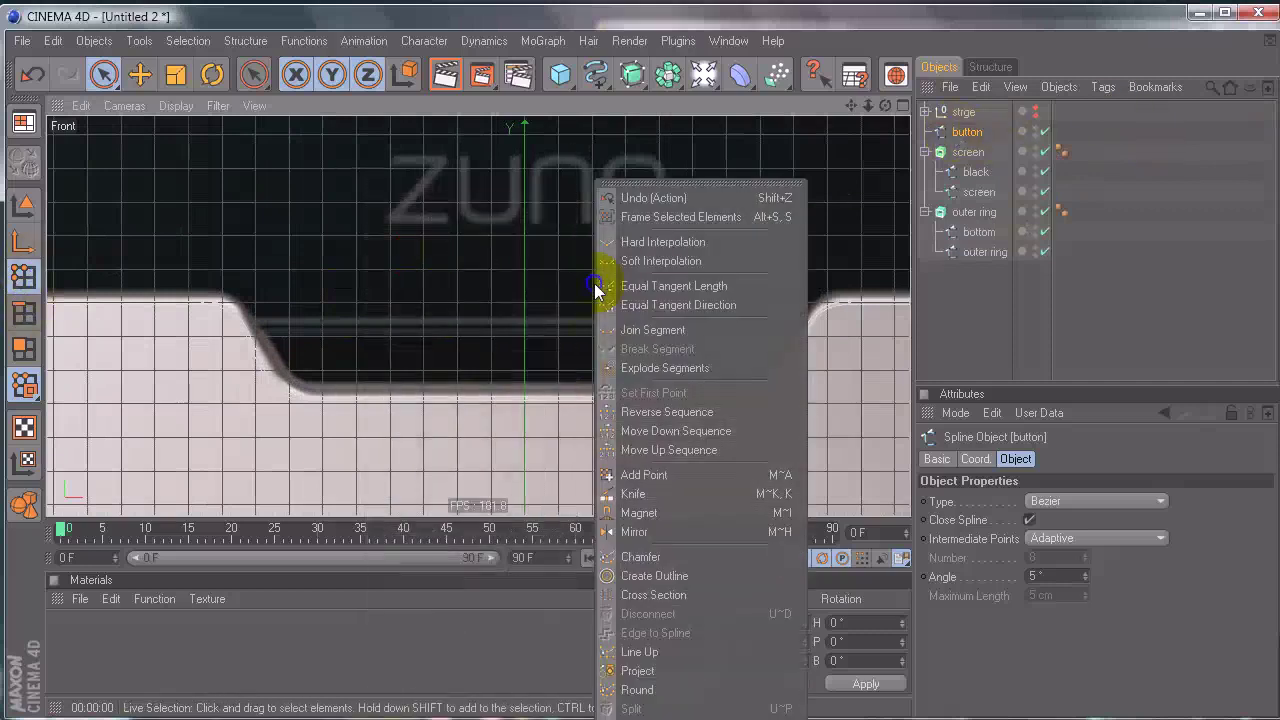
click(714, 491)
drag(213, 316, 895, 334)
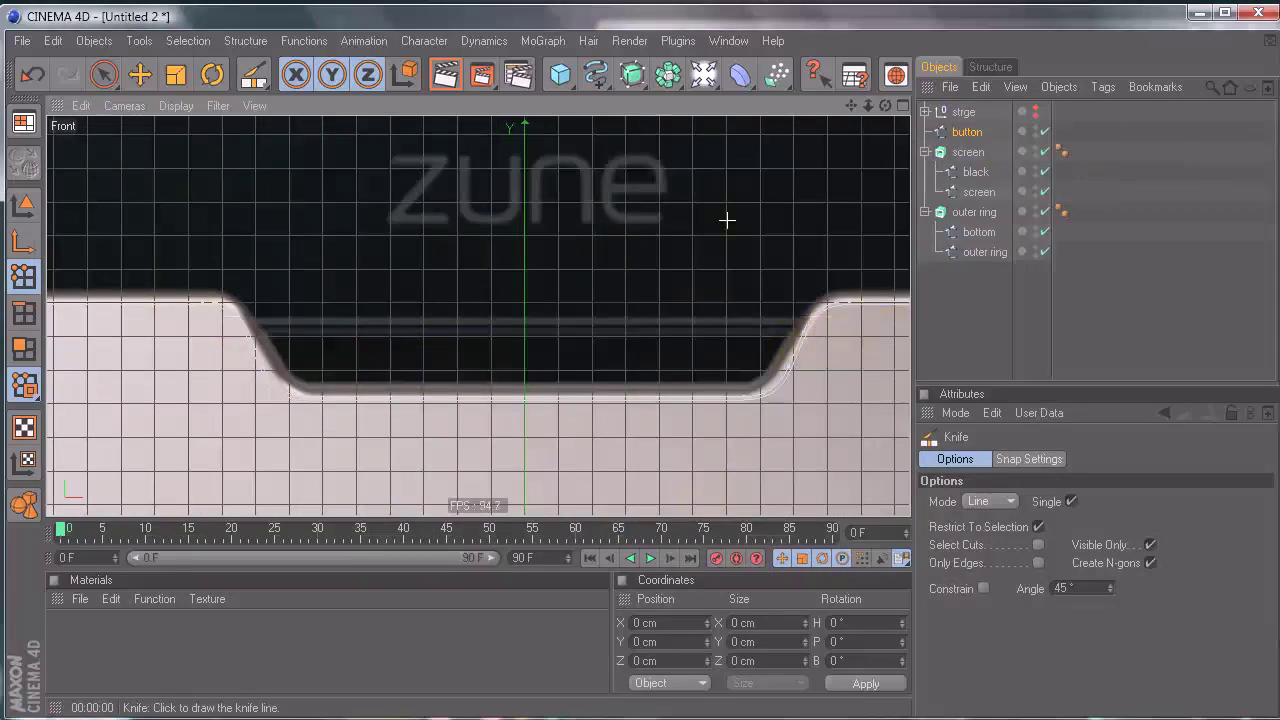
Step: Delete all points of the button spline except those forming the notch below the zune logo
click(104, 74)
mouse_move(243, 323)
mouse_down()
mouse_move(263, 366)
mouse_move(329, 403)
mouse_move(614, 409)
mouse_move(772, 390)
mouse_move(815, 330)
mouse_move(795, 320)
mouse_up()
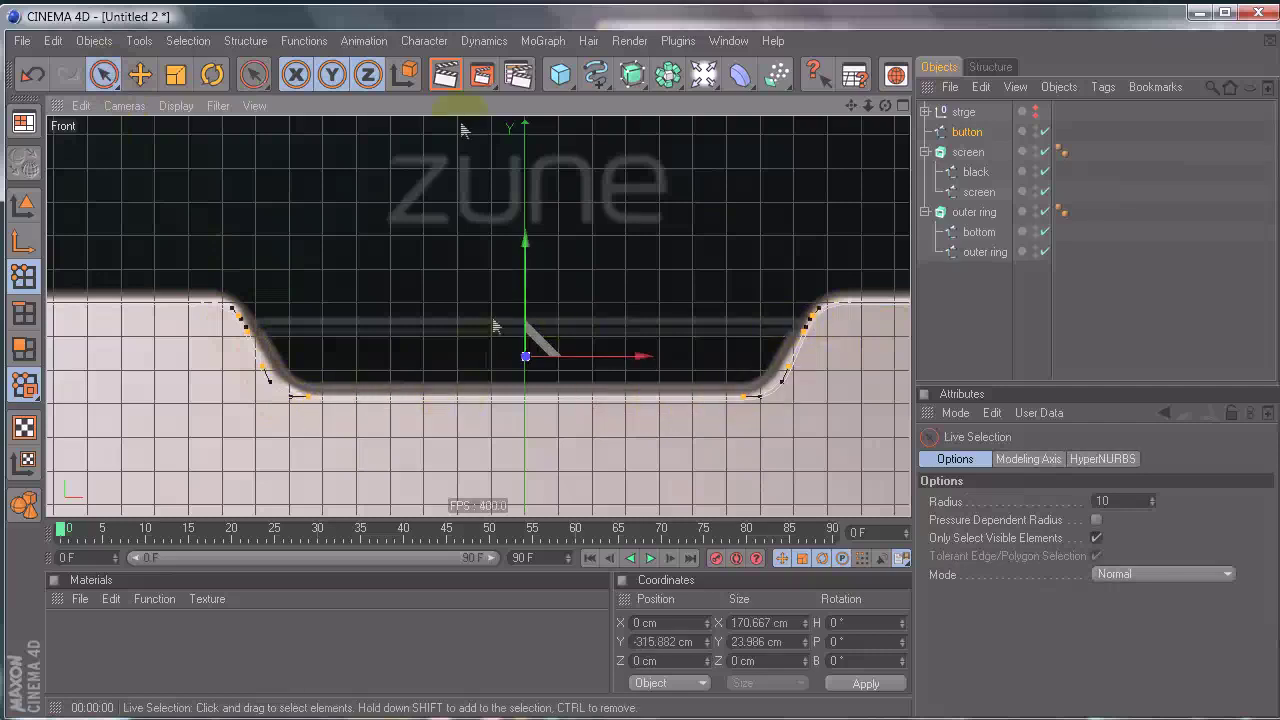
click(188, 40)
click(222, 355)
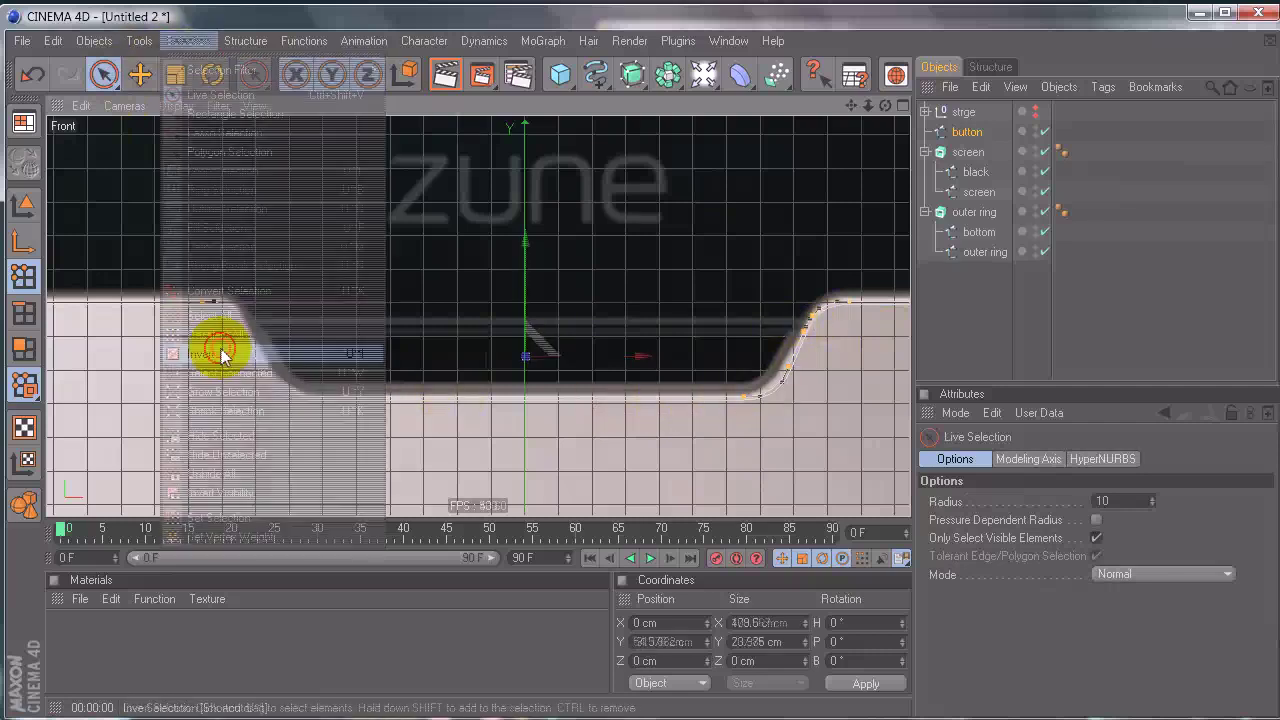
key(Delete)
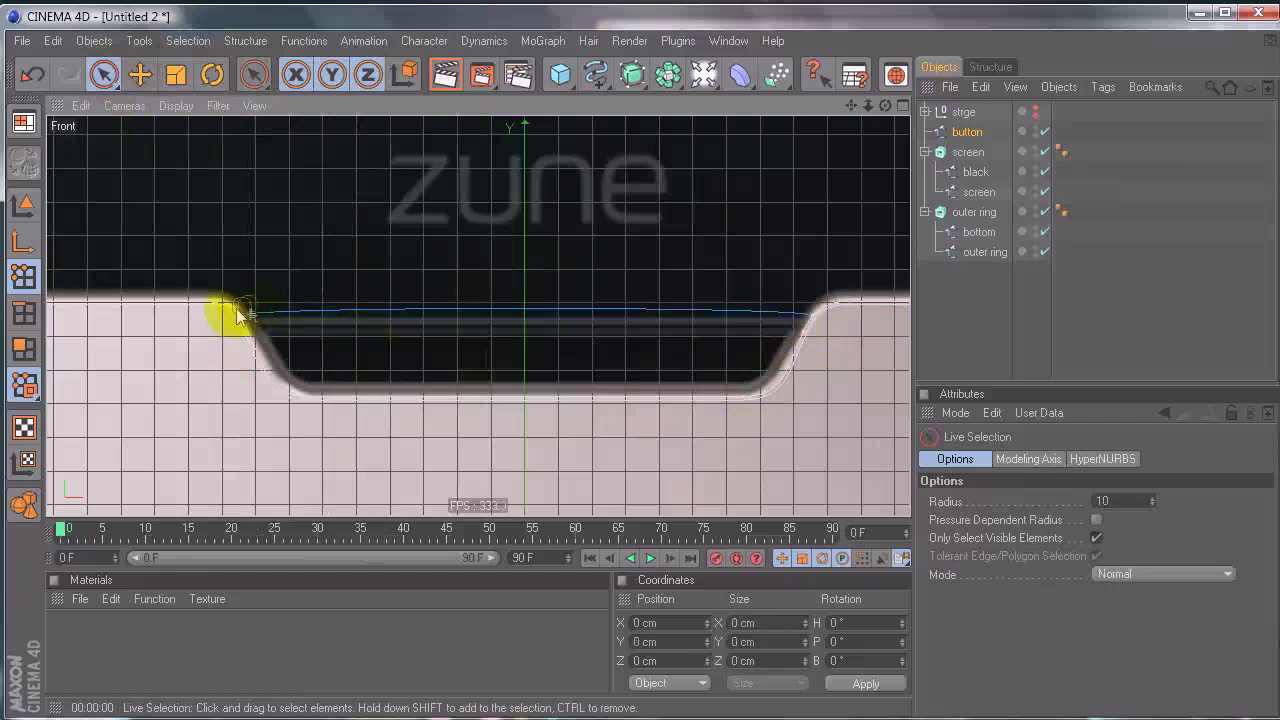
Step: Apply Hard Interpolation to the button spline's two upper end points and check both corners of the notch
click(810, 318)
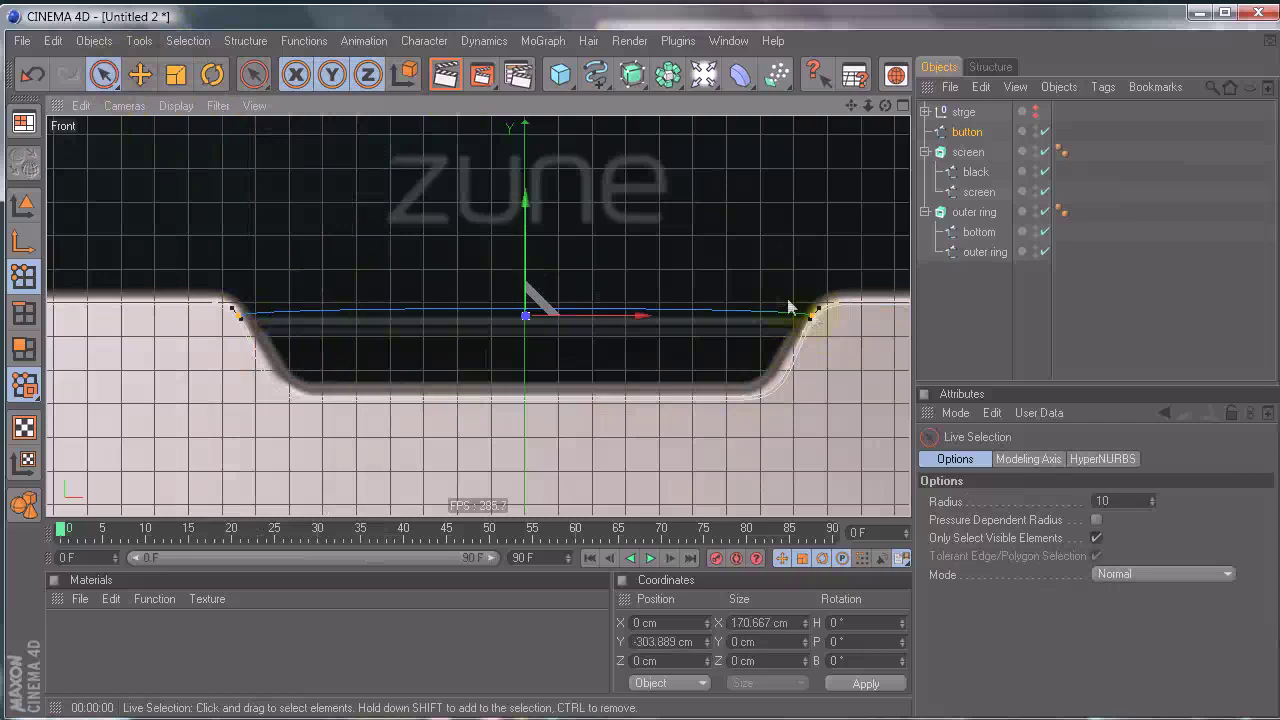
alt+right_drag(606, 352, 665, 372)
alt+middle_drag(838, 378, 515, 345)
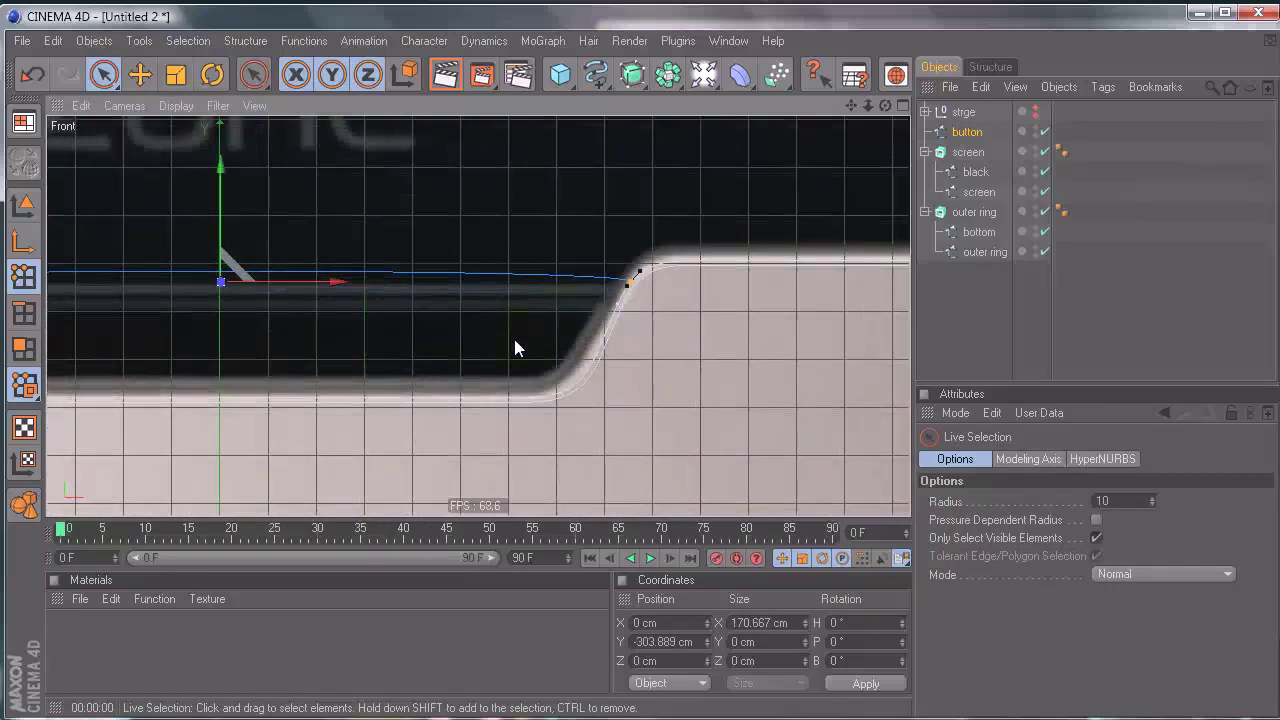
right_click(523, 358)
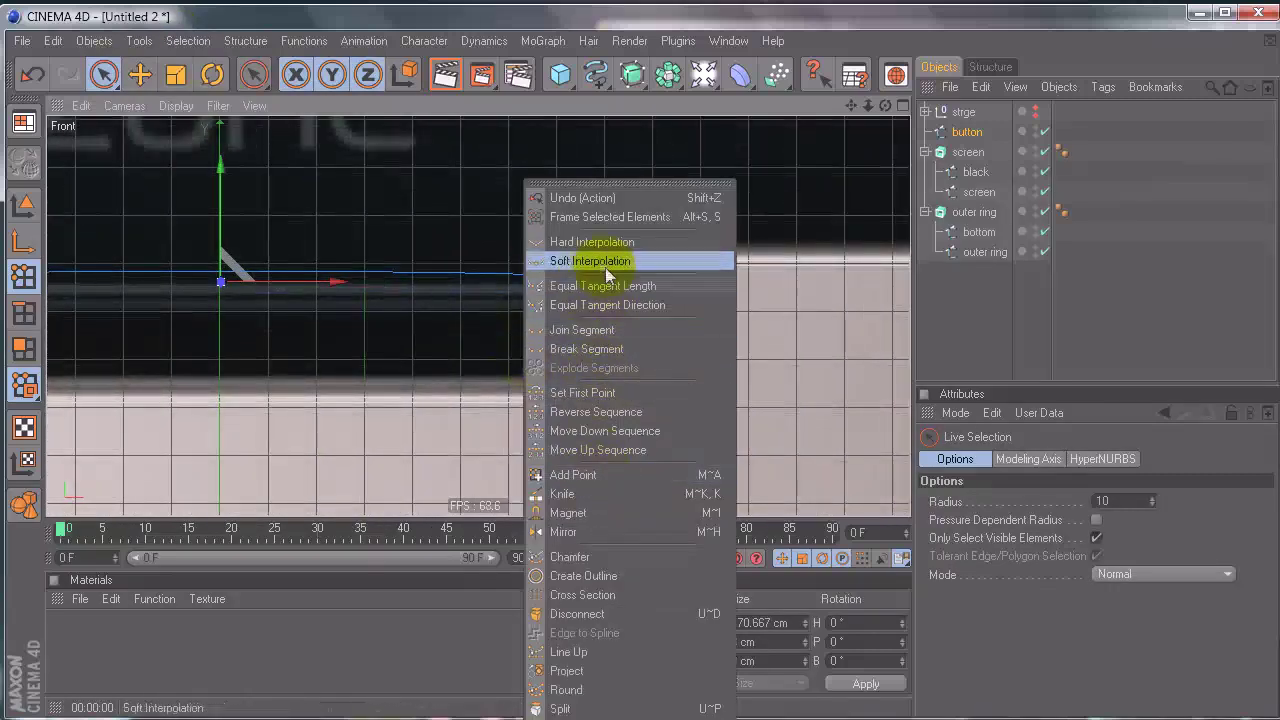
click(588, 248)
alt+middle_drag(404, 300, 986, 305)
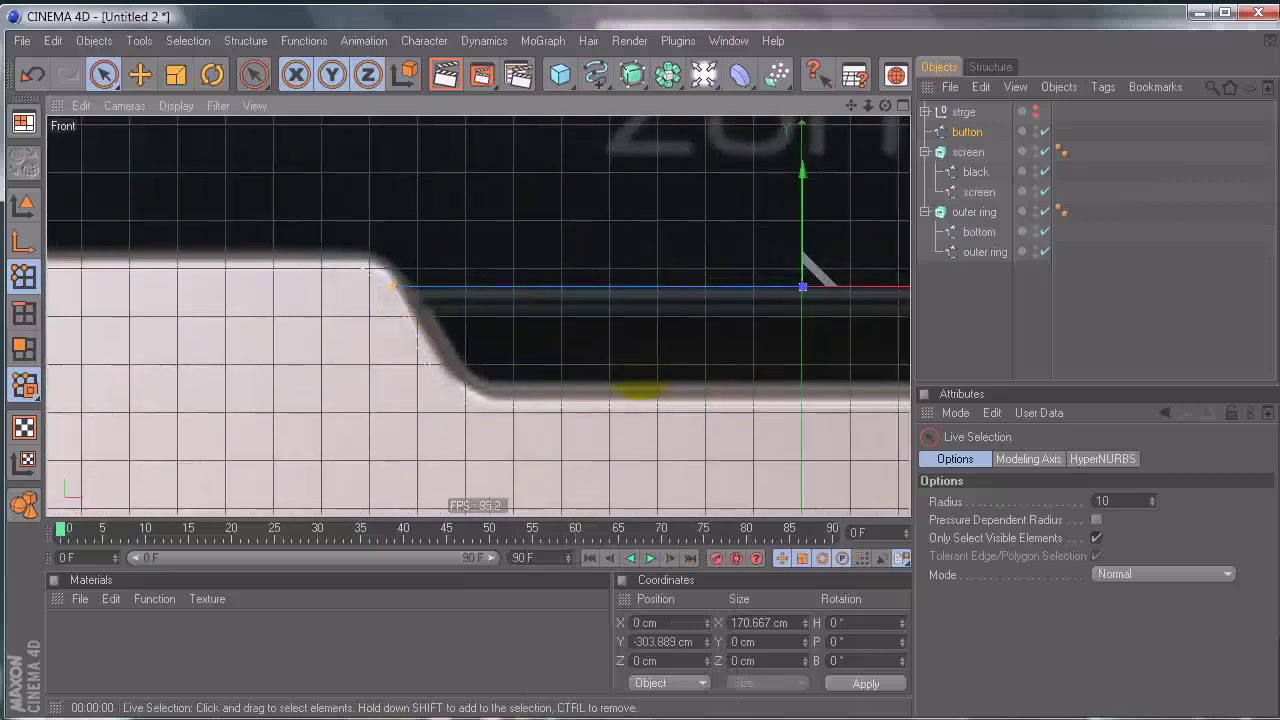
click(954, 312)
alt+middle_drag(788, 298, 195, 298)
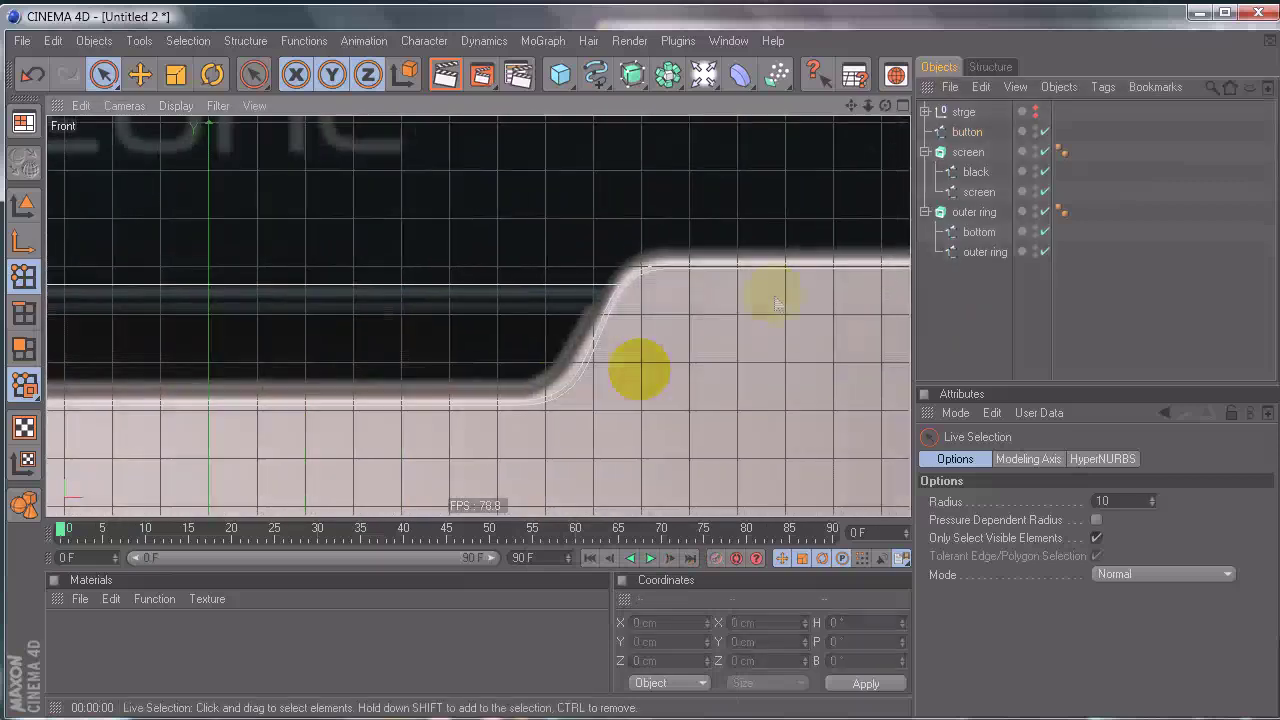
Step: Move only the button spline's axis down to the button outline, at about Y -319 cm
alt+right_drag(640, 370, 590, 370)
middle_click(420, 325)
middle_click(280, 190)
alt+drag(688, 416, 629, 368)
alt+middle_drag(629, 368, 637, 363)
alt+right_drag(637, 363, 960, 367)
alt+drag(617, 374, 829, 286)
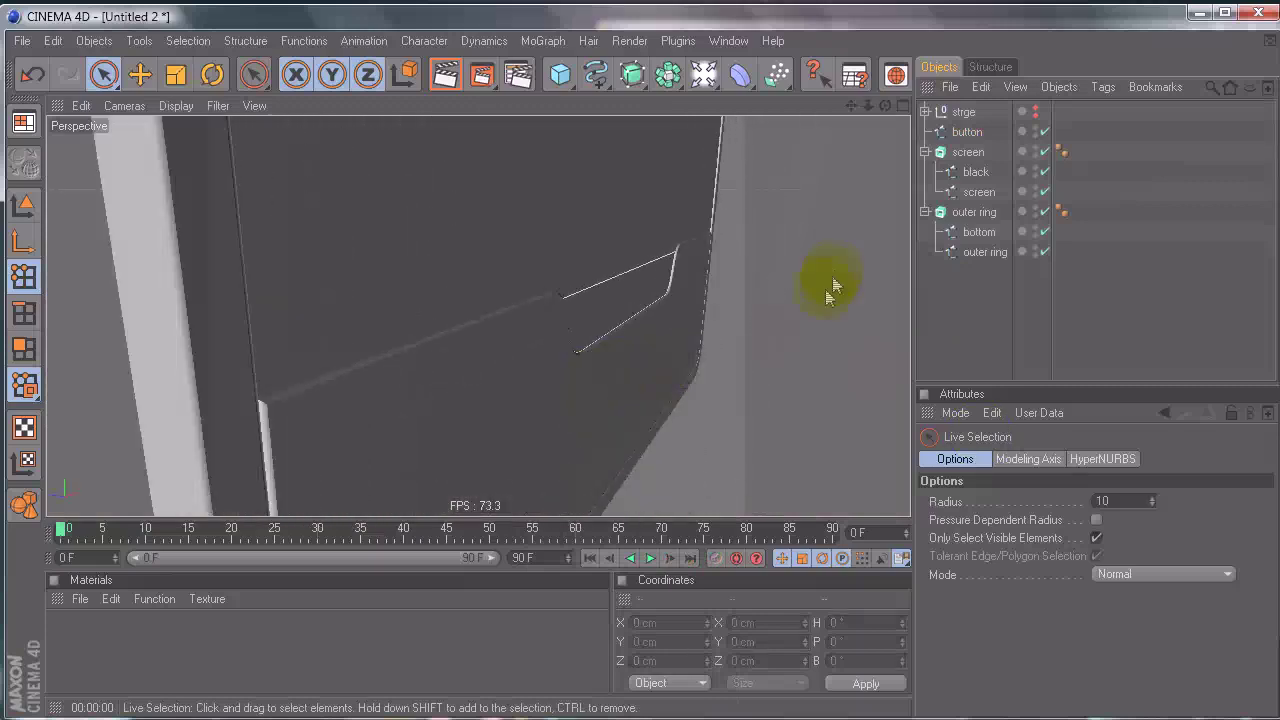
click(966, 131)
click(24, 205)
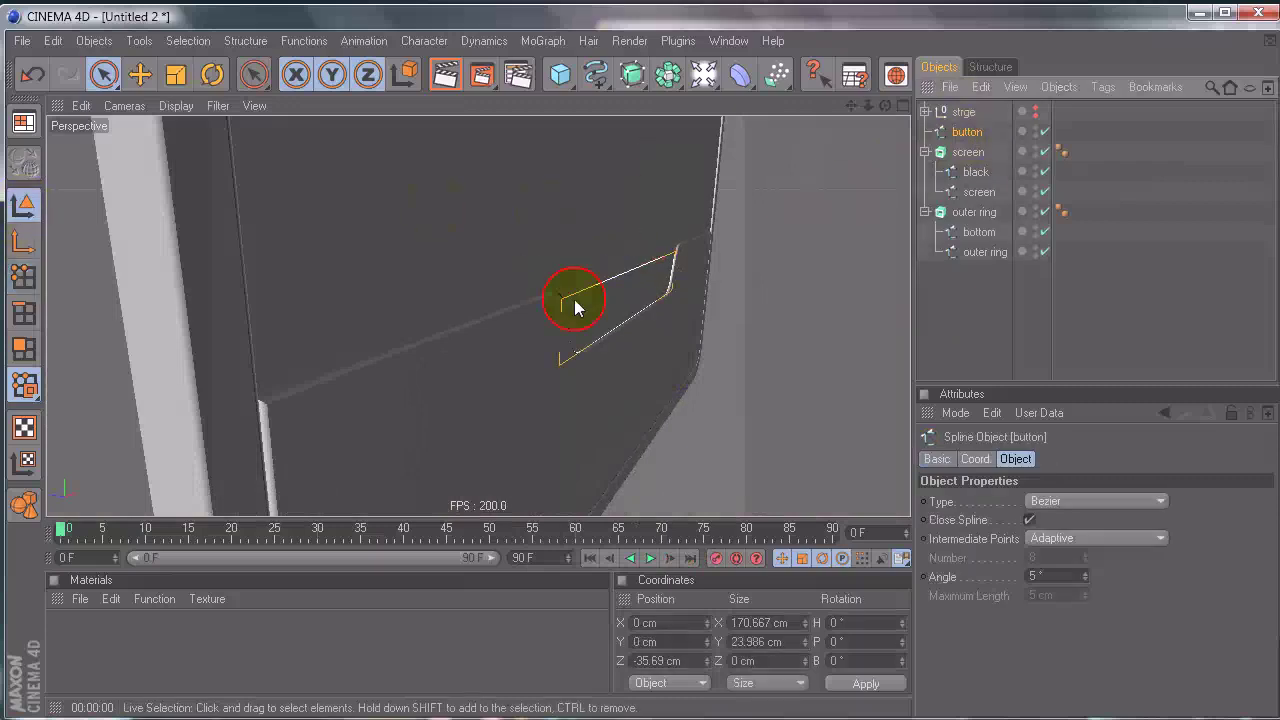
alt+right_drag(643, 371, 351, 363)
click(14, 217)
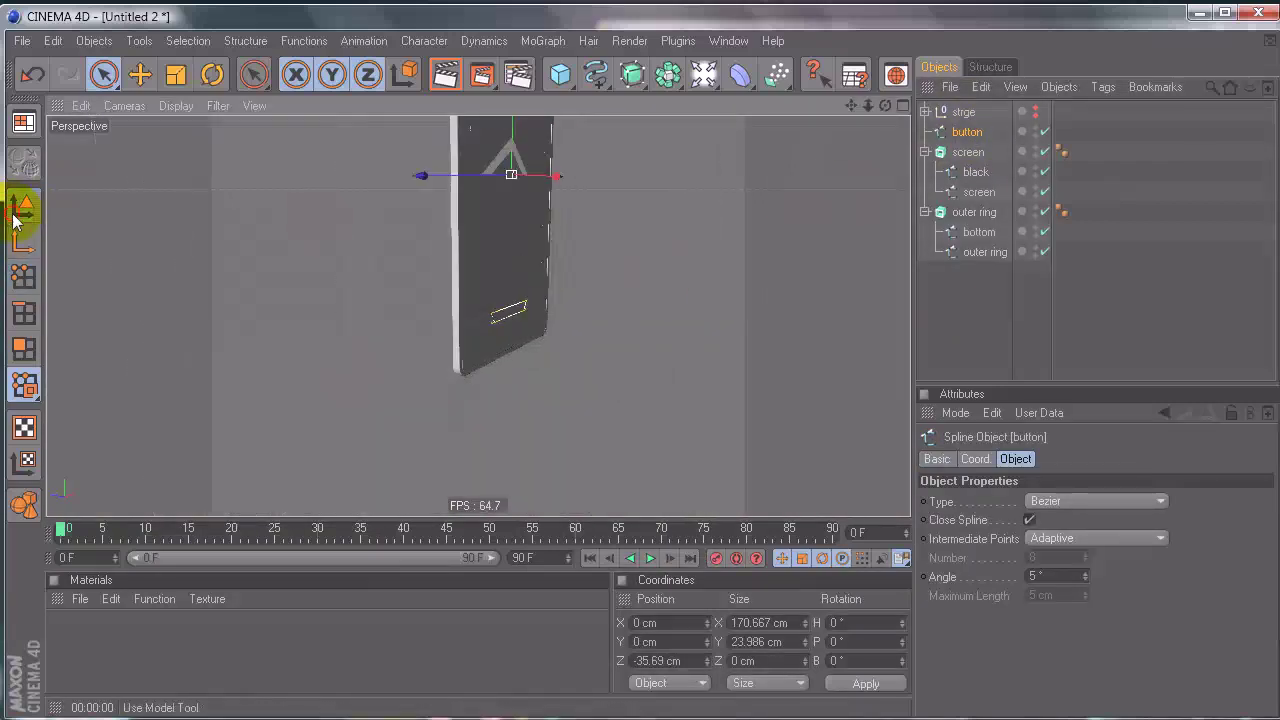
click(20, 240)
drag(634, 371, 639, 370)
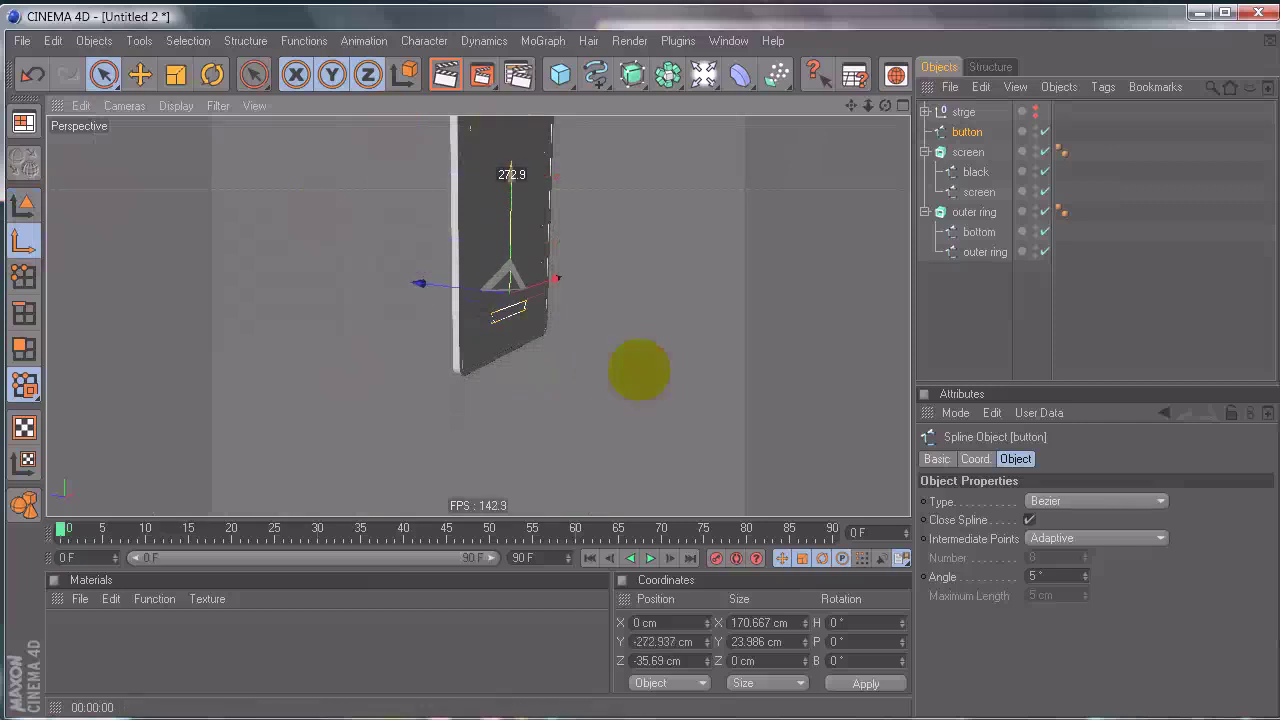
click(18, 203)
Step: Move the button spline slightly forward out of the screen face and place it inside a new Extrude NURBS
alt+right_drag(253, 276, 640, 370)
drag(544, 287, 552, 289)
mouse_move(640, 370)
alt+mouse_down()
mouse_move(723, 377)
mouse_move(560, 360)
mouse_move(638, 370)
alt+mouse_up()
drag(634, 76, 858, 98)
drag(983, 152, 967, 178)
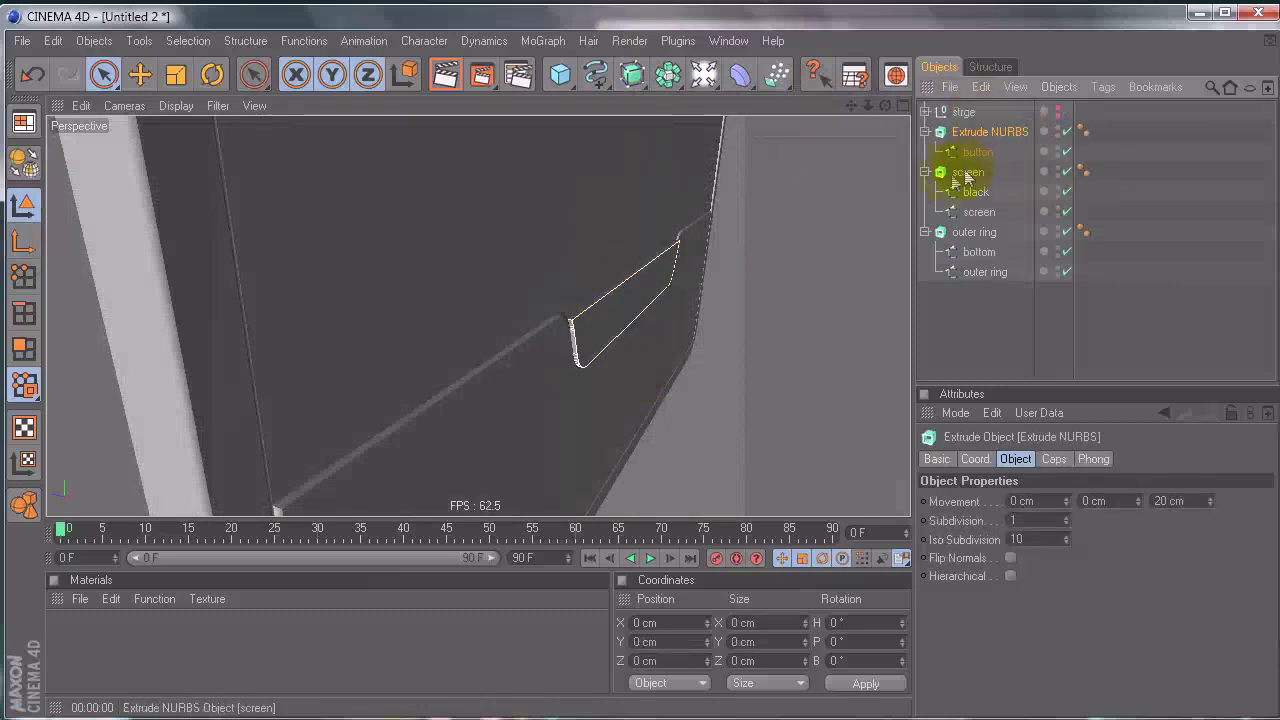
Step: Collapse the screen and outer ring groups and rename the new Extrude NURBS as button
click(925, 172)
click(925, 192)
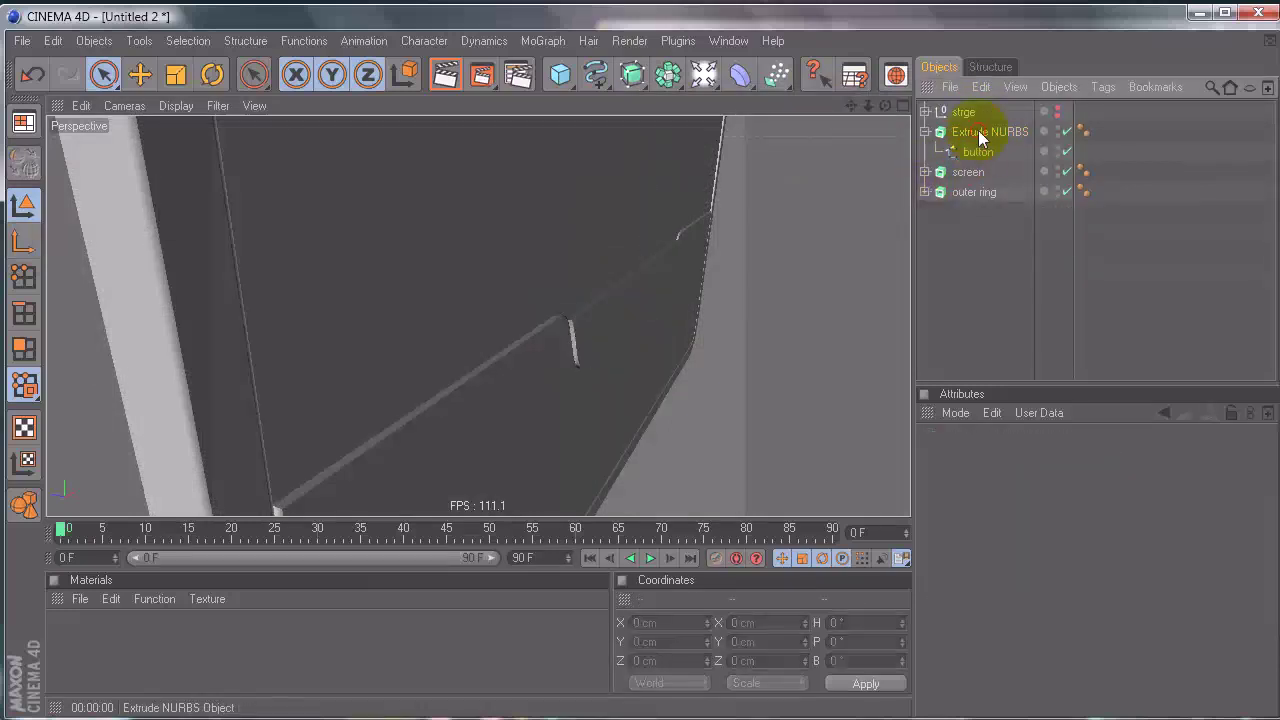
double_click(985, 131)
text(button)
key(Return)
Step: Give the button extrude a Fillet Cap at its start and enable Constrain
click(1055, 460)
click(1068, 500)
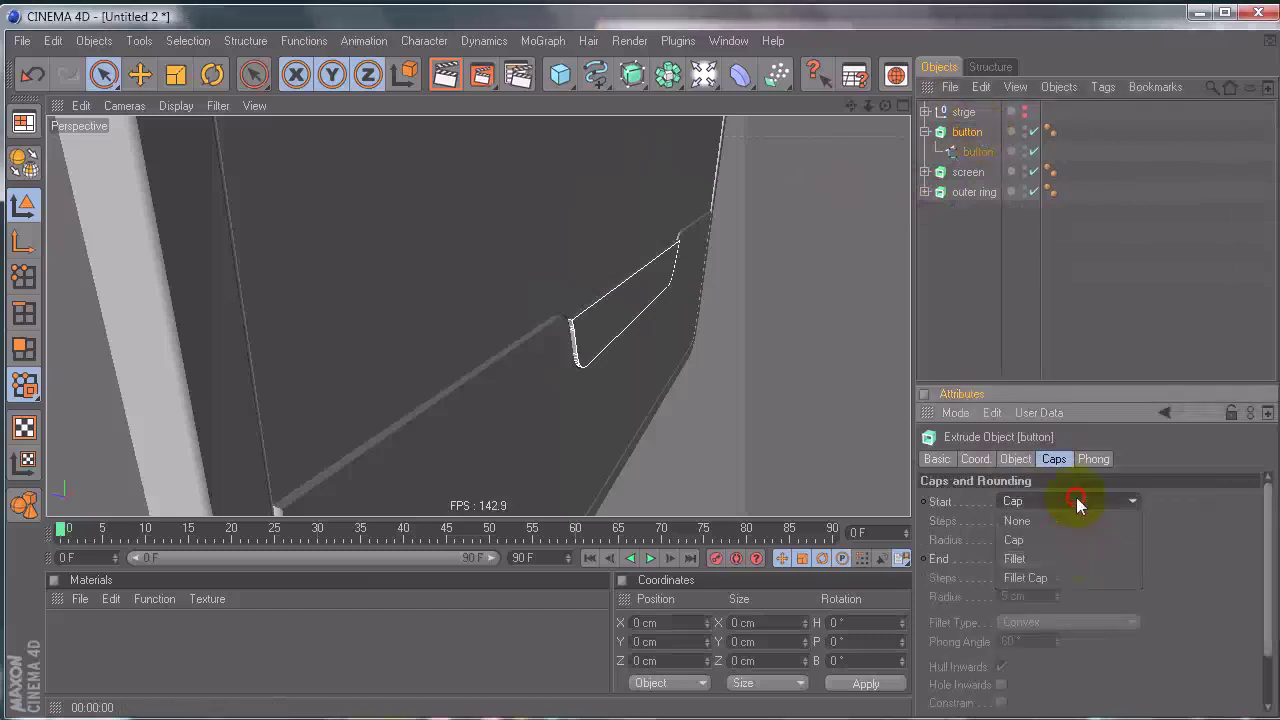
click(1070, 578)
alt+drag(640, 370, 599, 332)
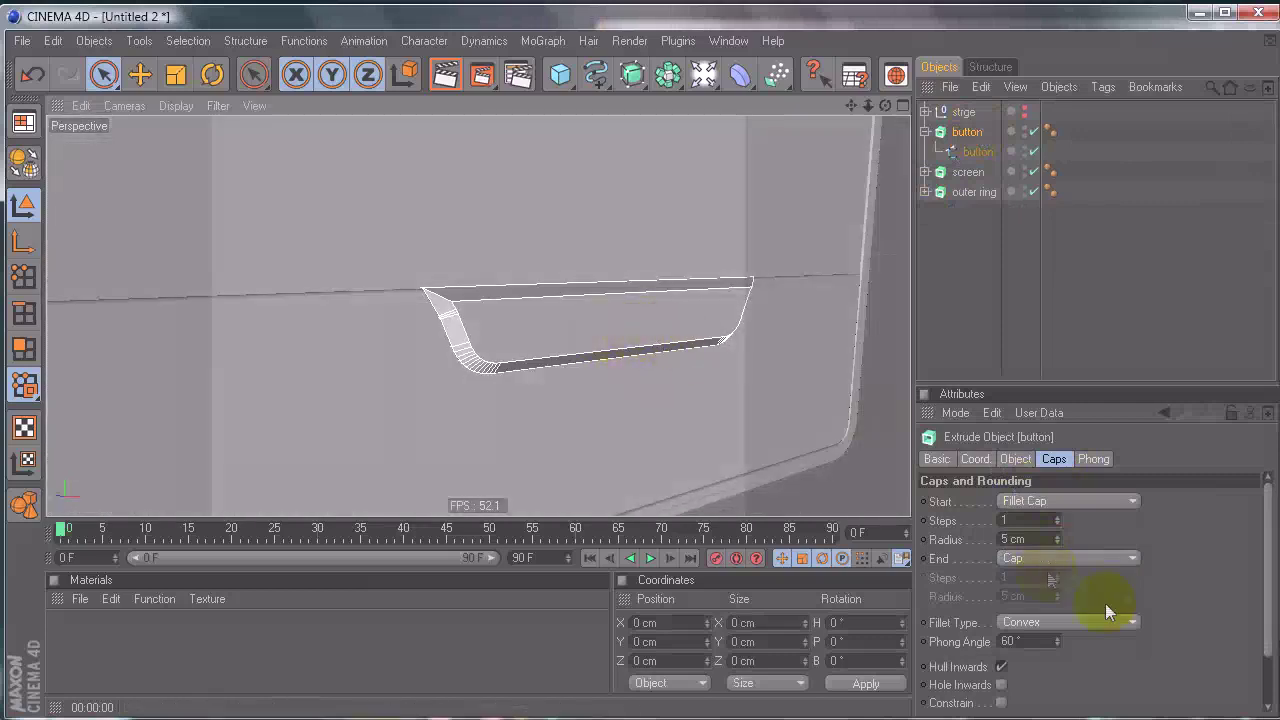
scroll(1120, 560, down, 3)
click(1002, 644)
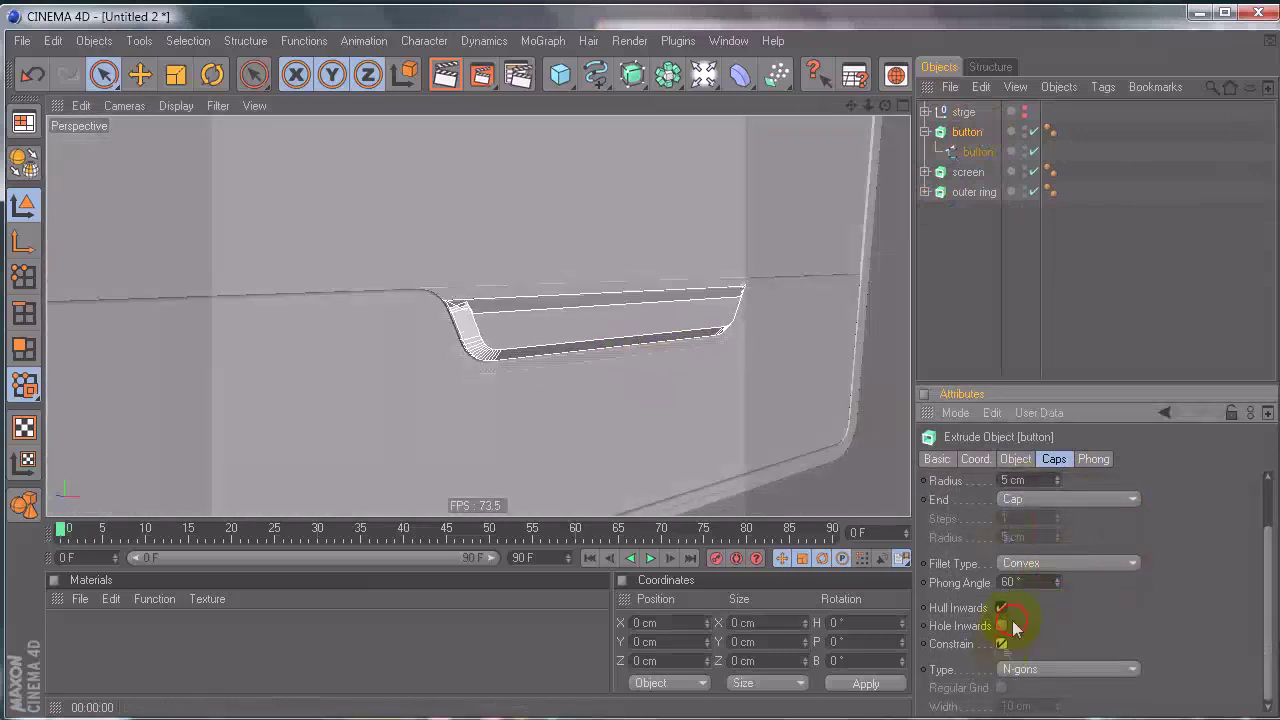
alt+drag(743, 429, 690, 380)
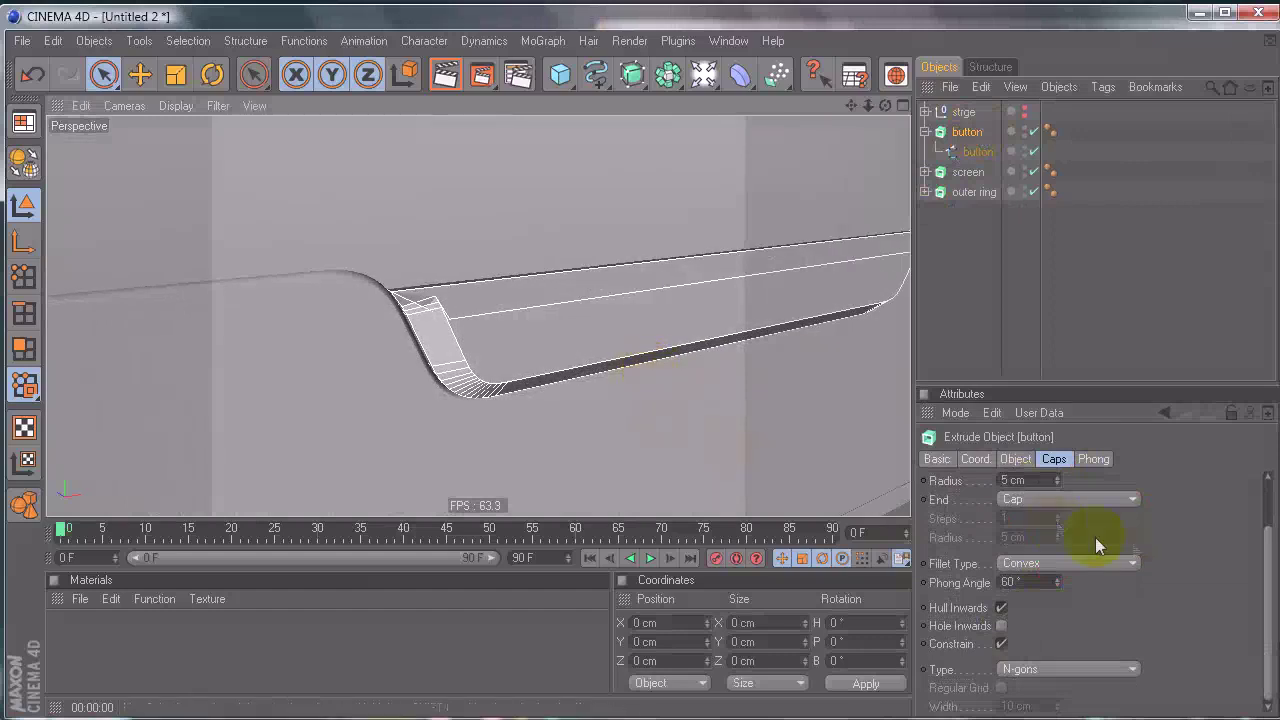
Step: Set the button extrude's start fillet radius to 1.5 cm, checking the corner of the bevel
scroll(1095, 537, up, 3)
click(1056, 539)
click(1056, 539)
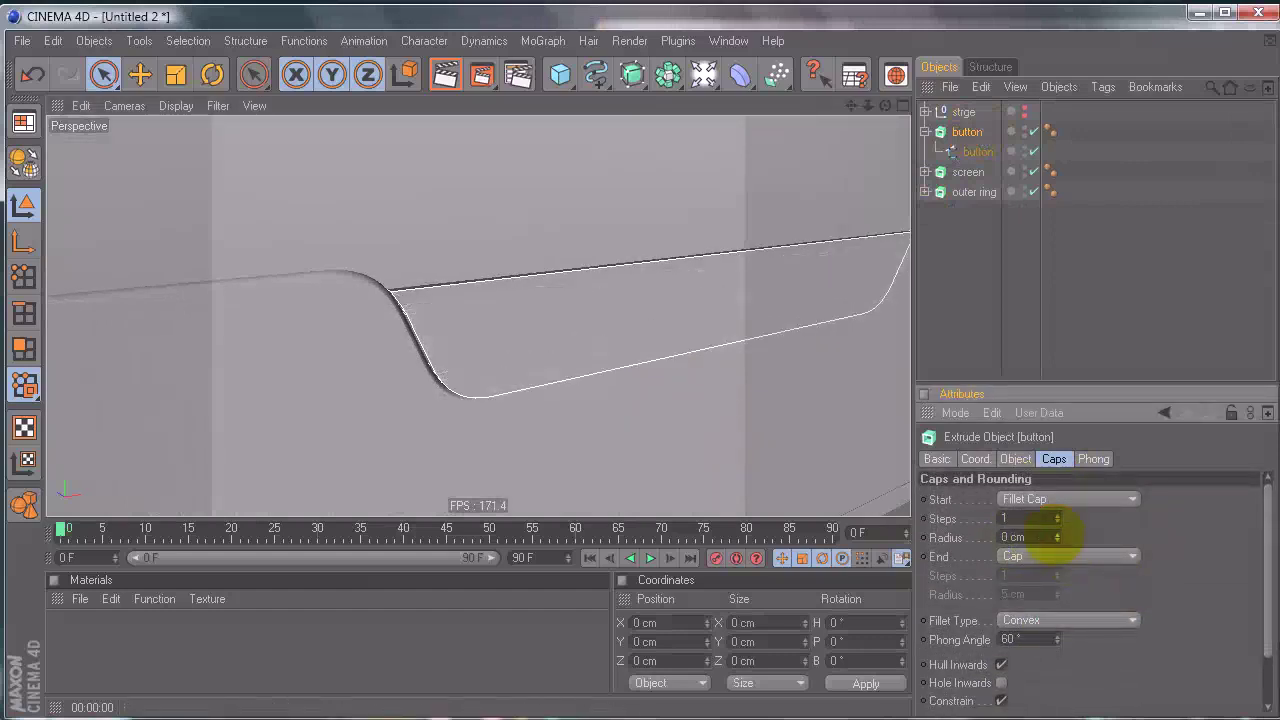
click(1056, 539)
scroll(654, 371, up, 5)
alt+drag(654, 371, 642, 371)
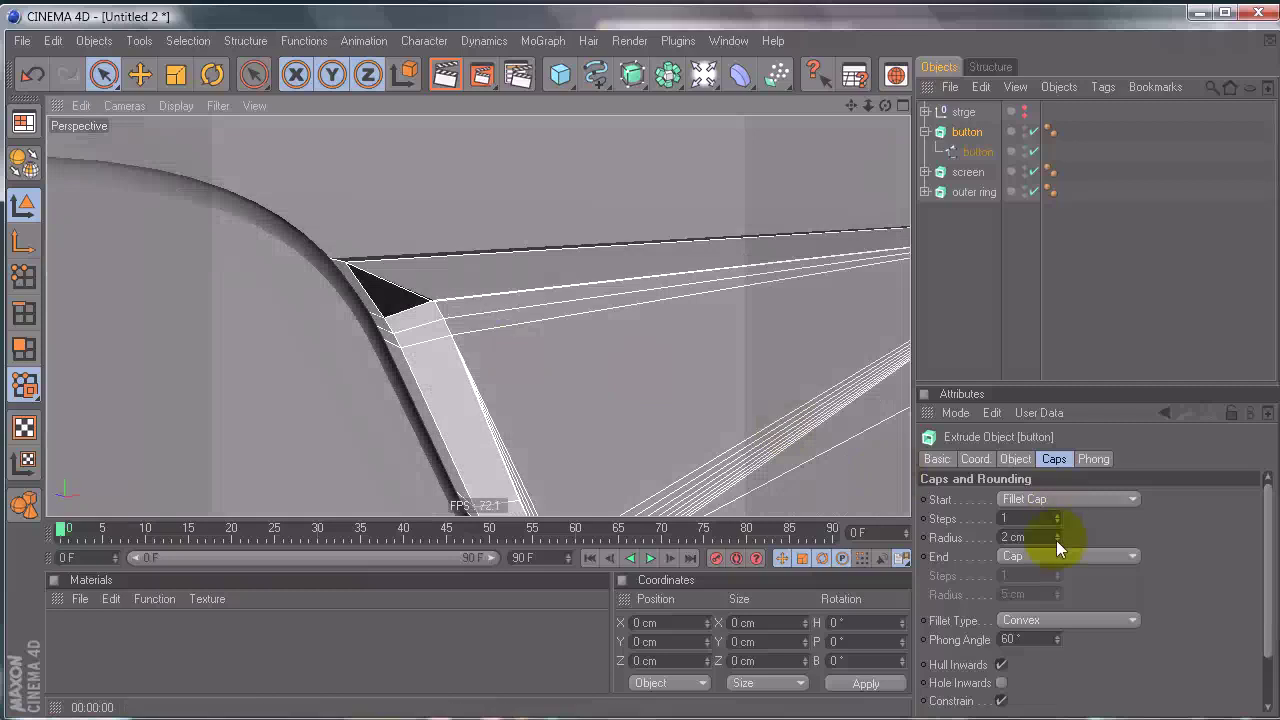
click(1020, 537)
text(1.5)
key(Return)
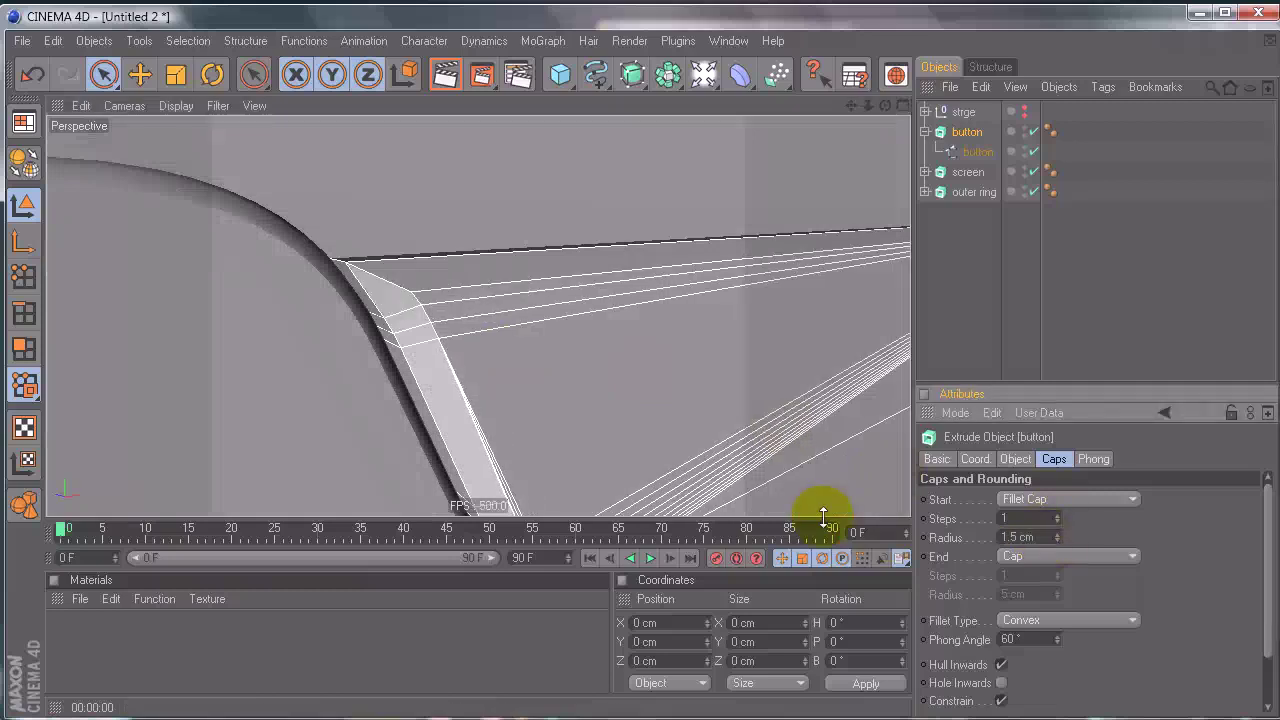
Step: Set the button extrude's start fillet to 3 steps
scroll(1193, 530, down, 2)
drag(1193, 530, 1198, 597)
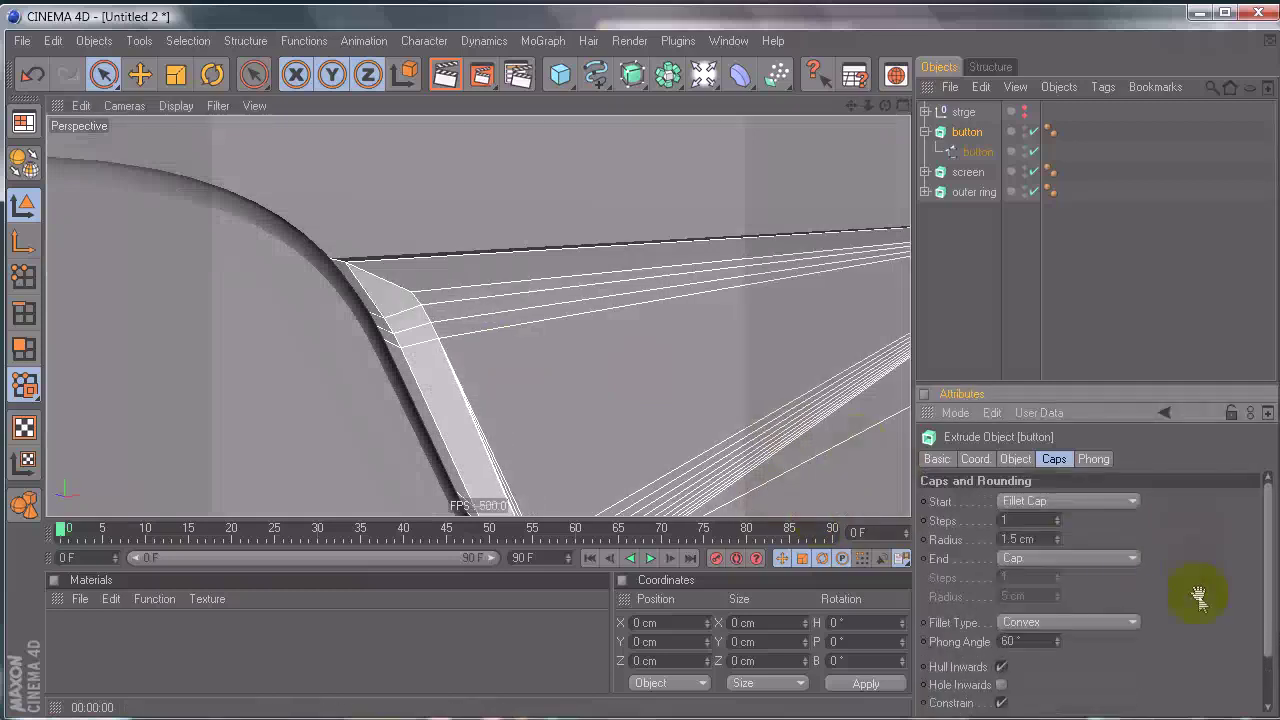
click(1057, 518)
click(1057, 518)
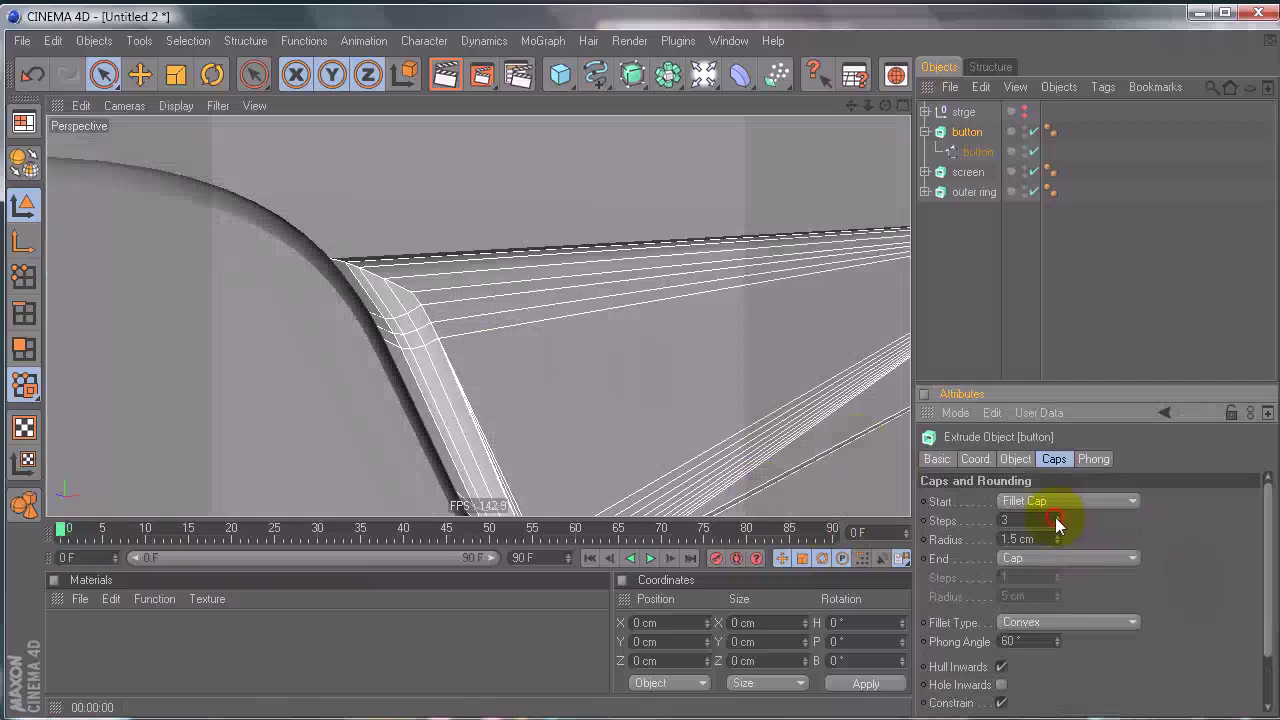
click(994, 374)
click(966, 131)
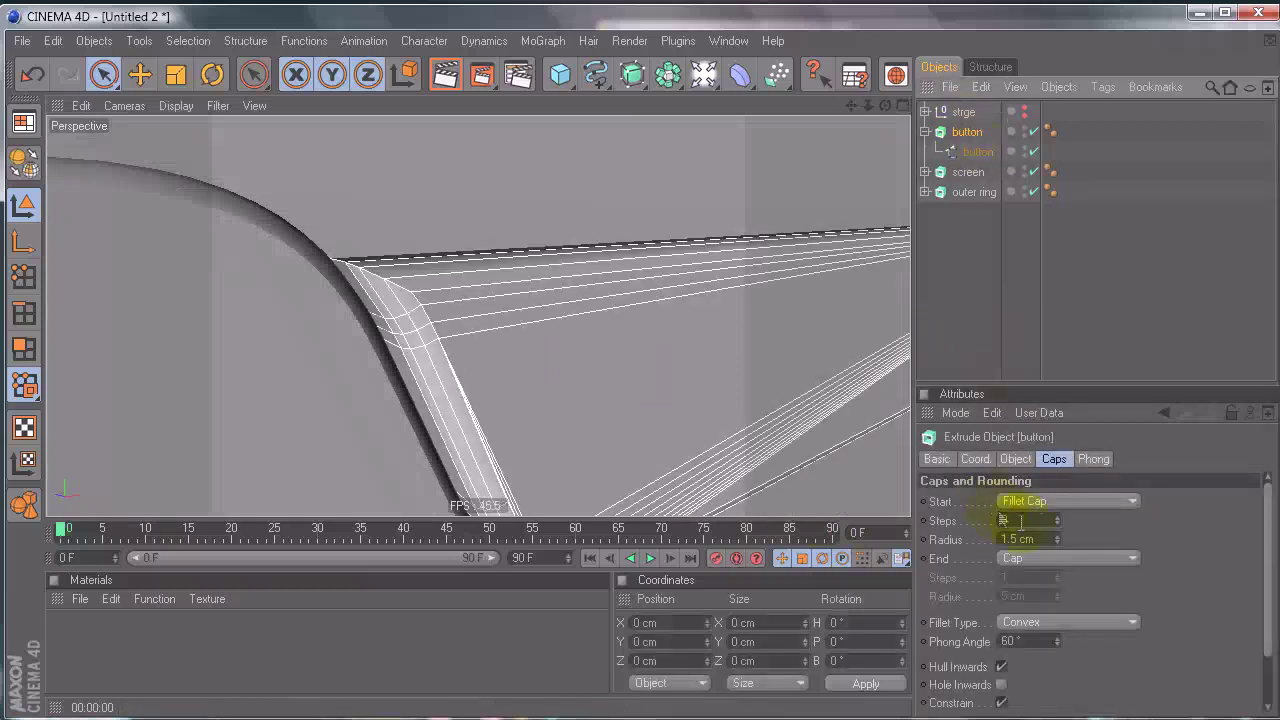
click(969, 303)
Step: Try a phong angle of 80° on the button extrude and set it back to 60°
alt+drag(566, 371, 640, 370)
alt+drag(507, 292, 634, 366)
click(1050, 130)
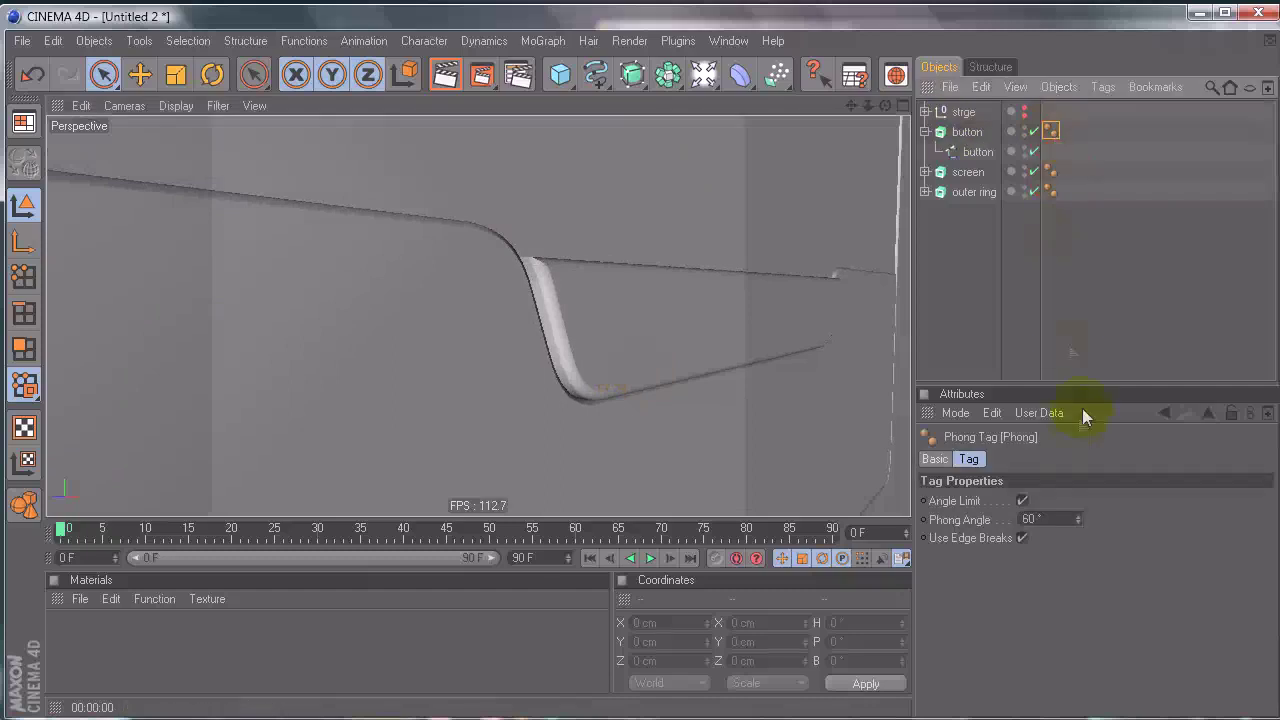
drag(1078, 517, 1078, 520)
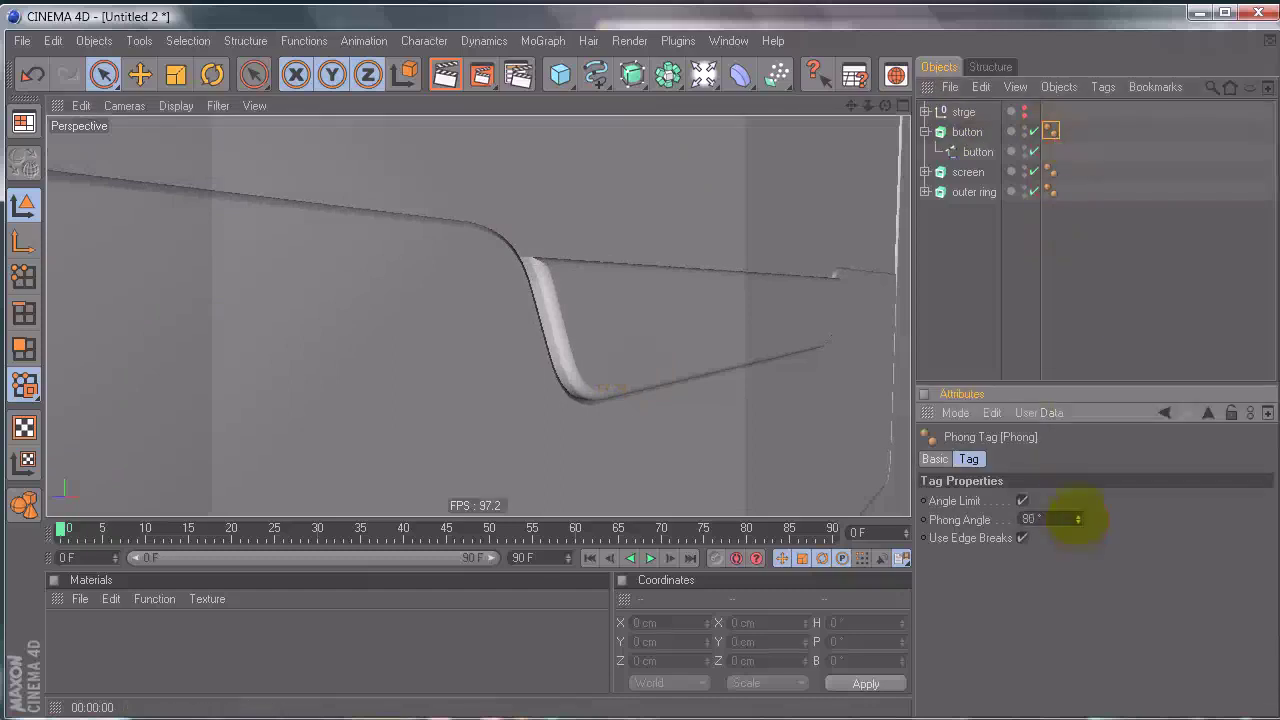
double_click(1062, 523)
text(60)
key(Return)
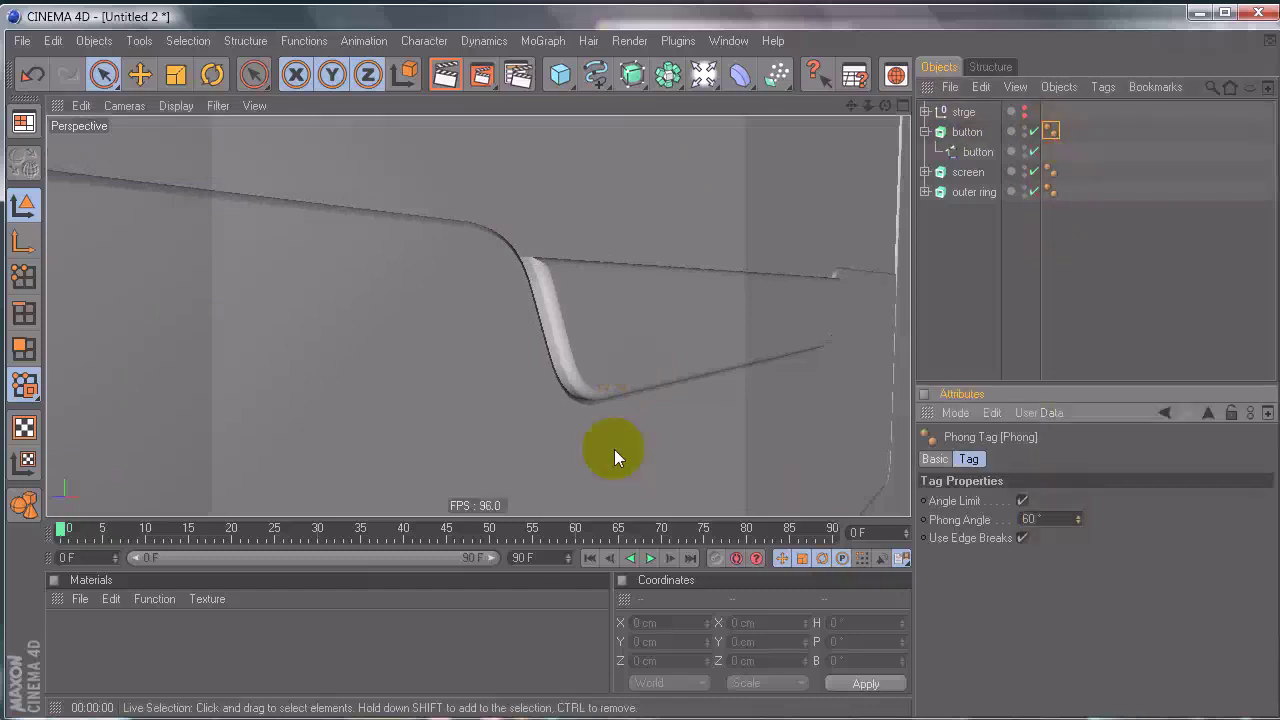
Step: Move the button spline along its depth axis to about Z -37.6 cm
alt+drag(668, 385, 527, 332)
click(978, 151)
click(1015, 459)
key(e)
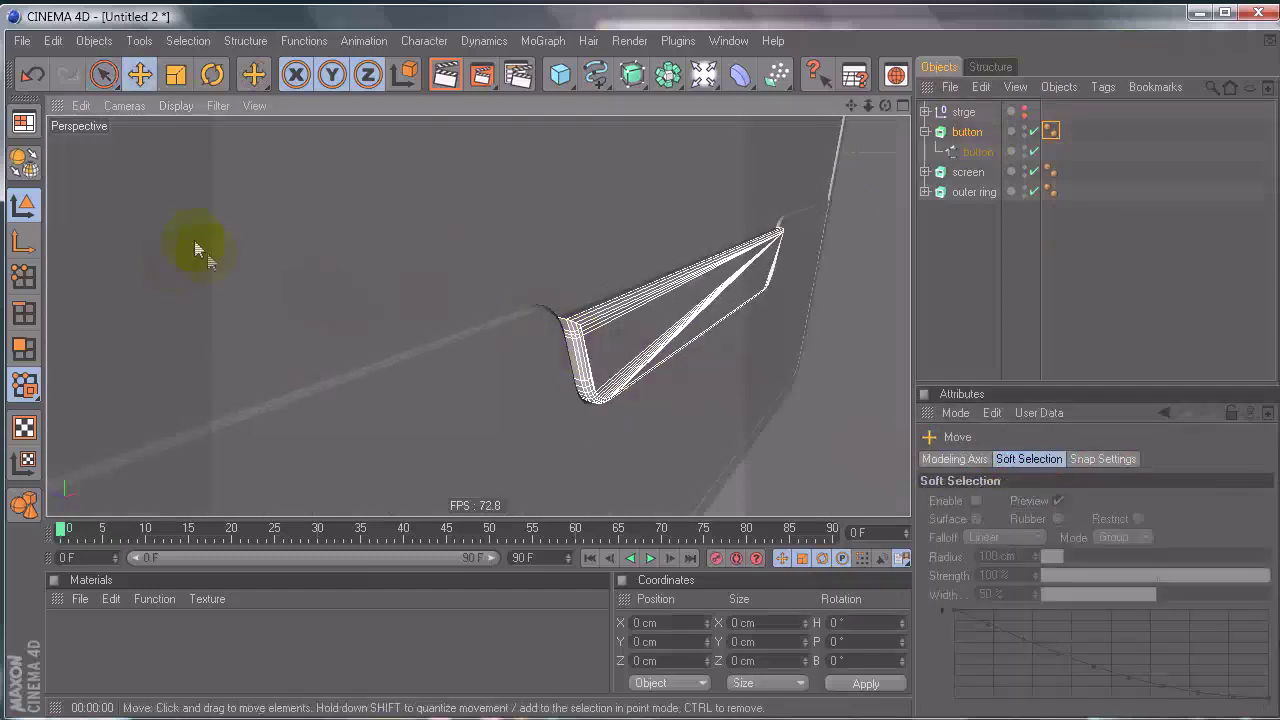
click(978, 151)
drag(623, 286, 638, 372)
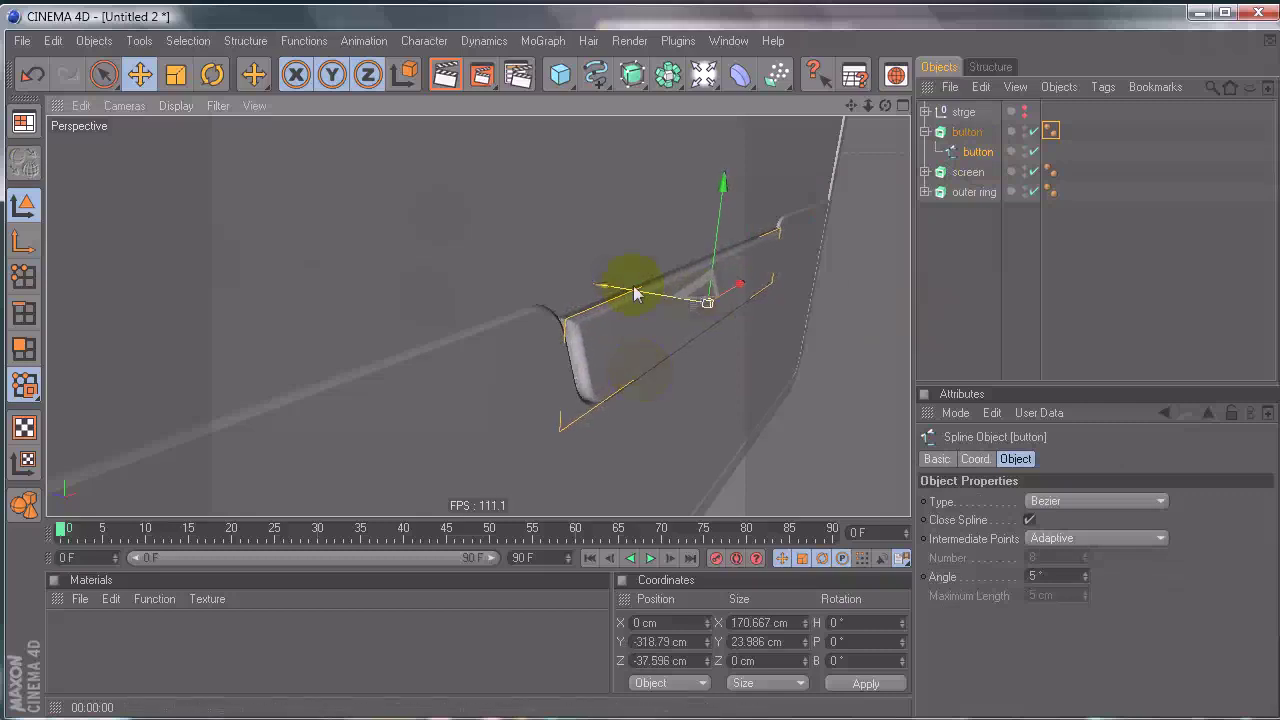
click(938, 331)
Step: Move the button spline about 2 cm back into the body in the Right view, to about Z -35.6 cm
scroll(653, 370, down, 5)
mouse_move(651, 371)
alt+mouse_down()
mouse_move(629, 369)
mouse_move(636, 361)
alt+mouse_up()
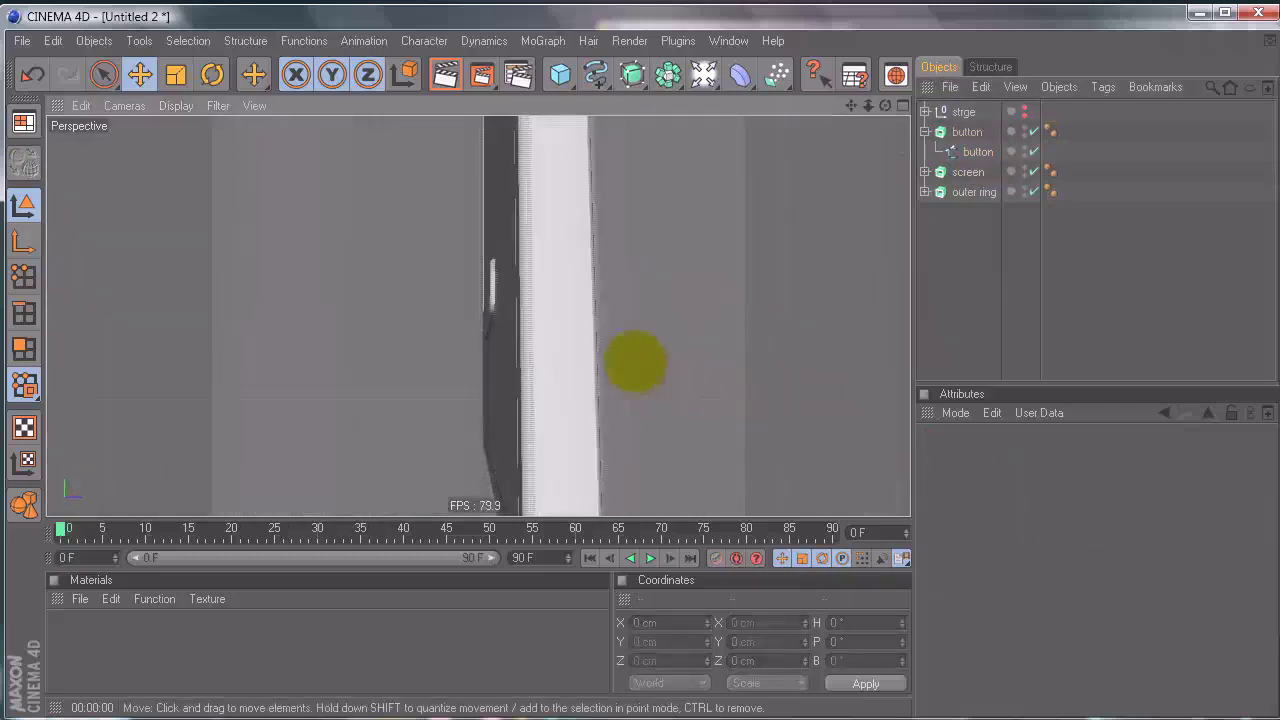
middle_click(514, 300)
middle_click(443, 357)
alt+middle_drag(620, 323, 632, 370)
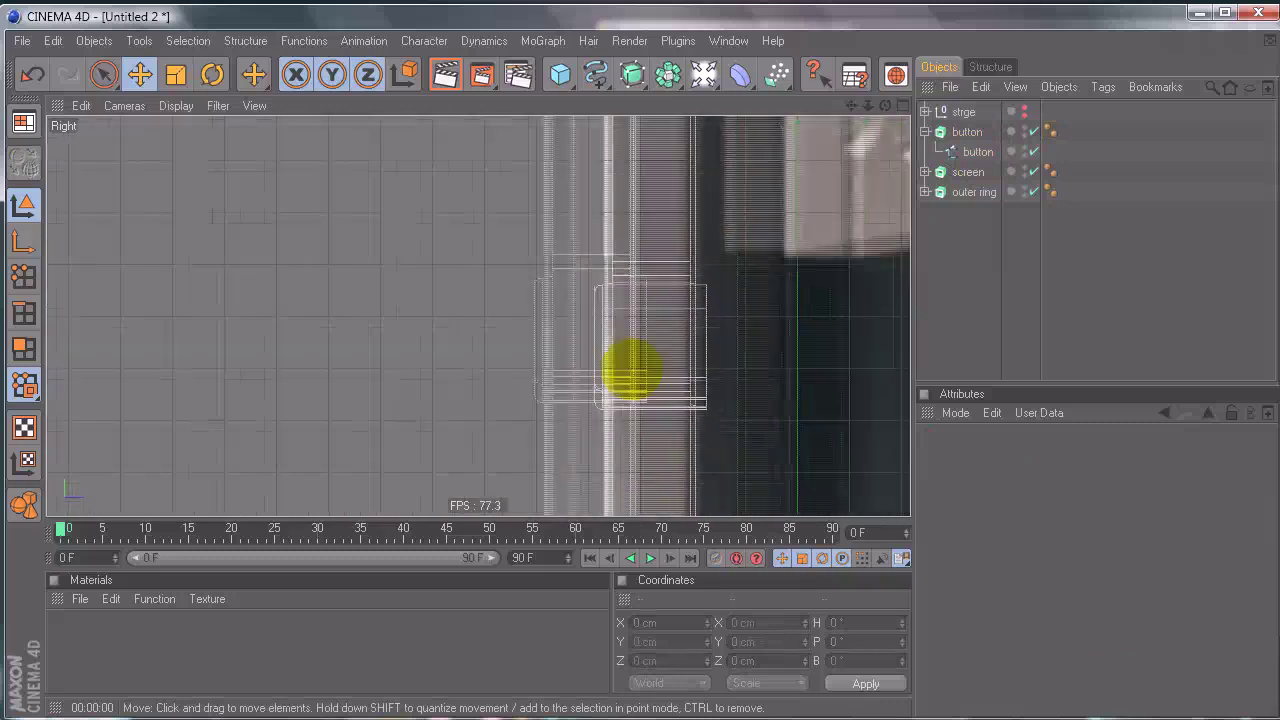
click(977, 151)
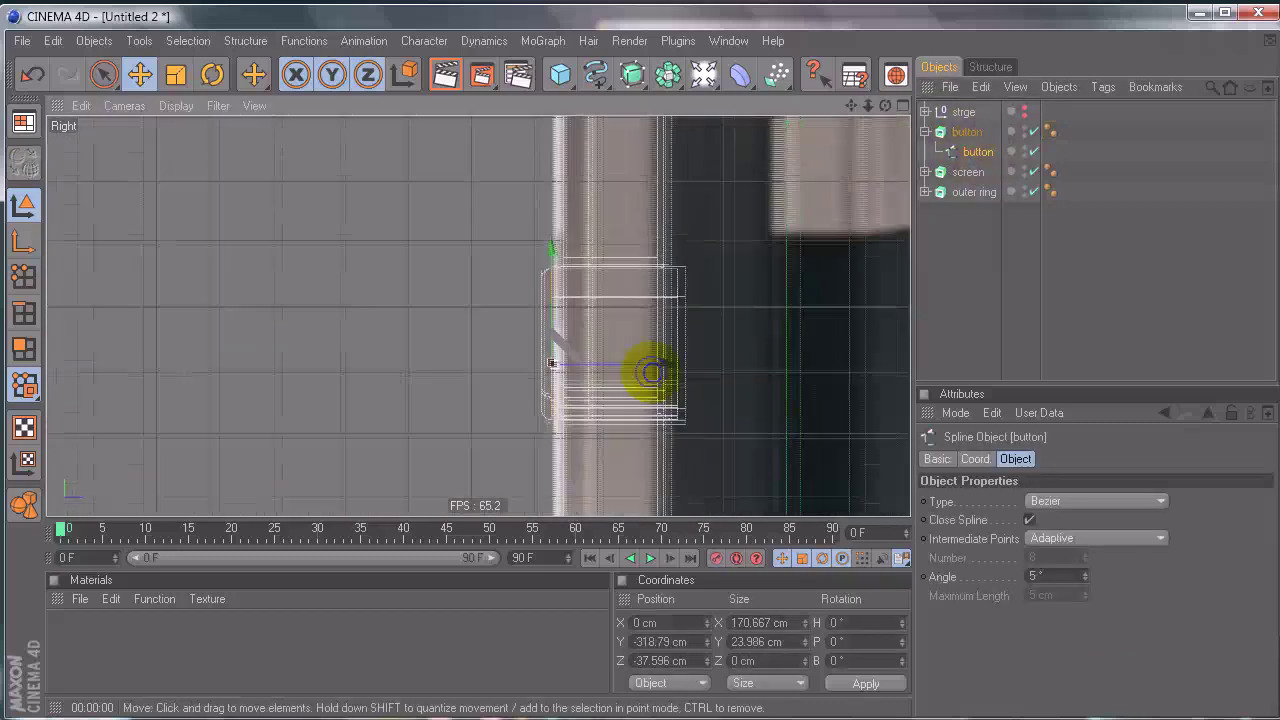
scroll(651, 373, up, 5)
drag(660, 330, 638, 370)
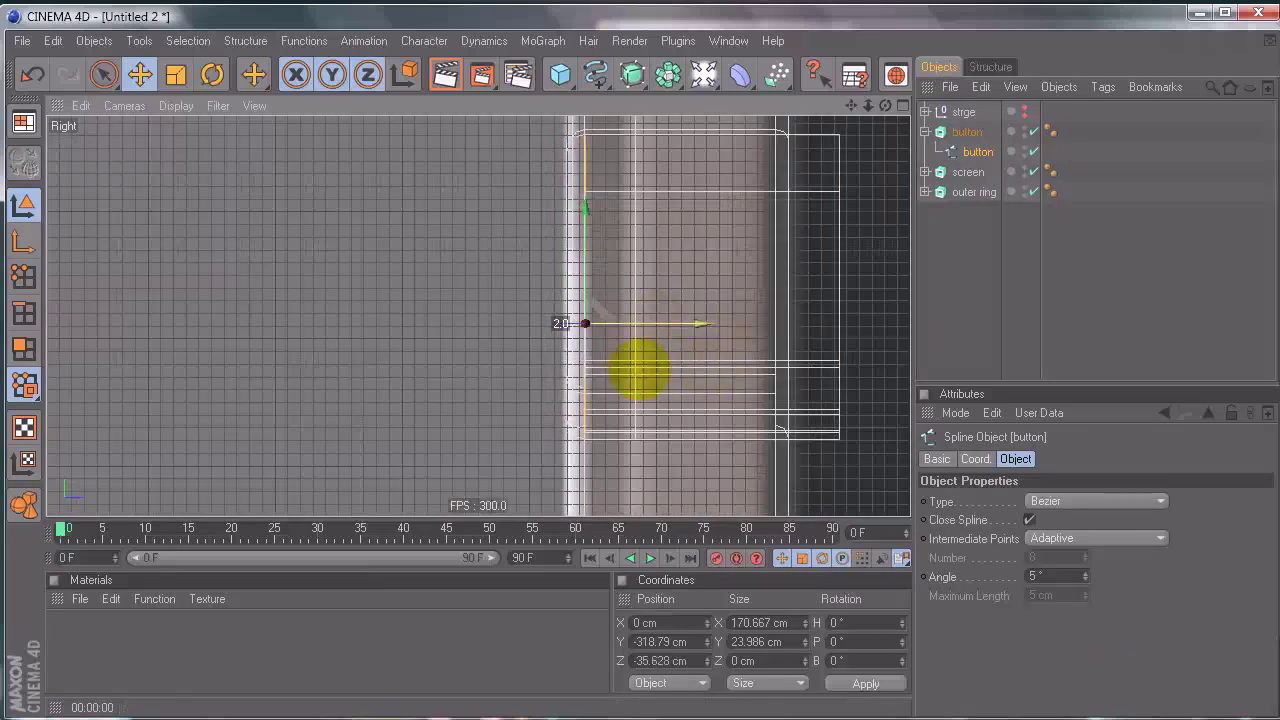
middle_click(638, 370)
middle_click(315, 237)
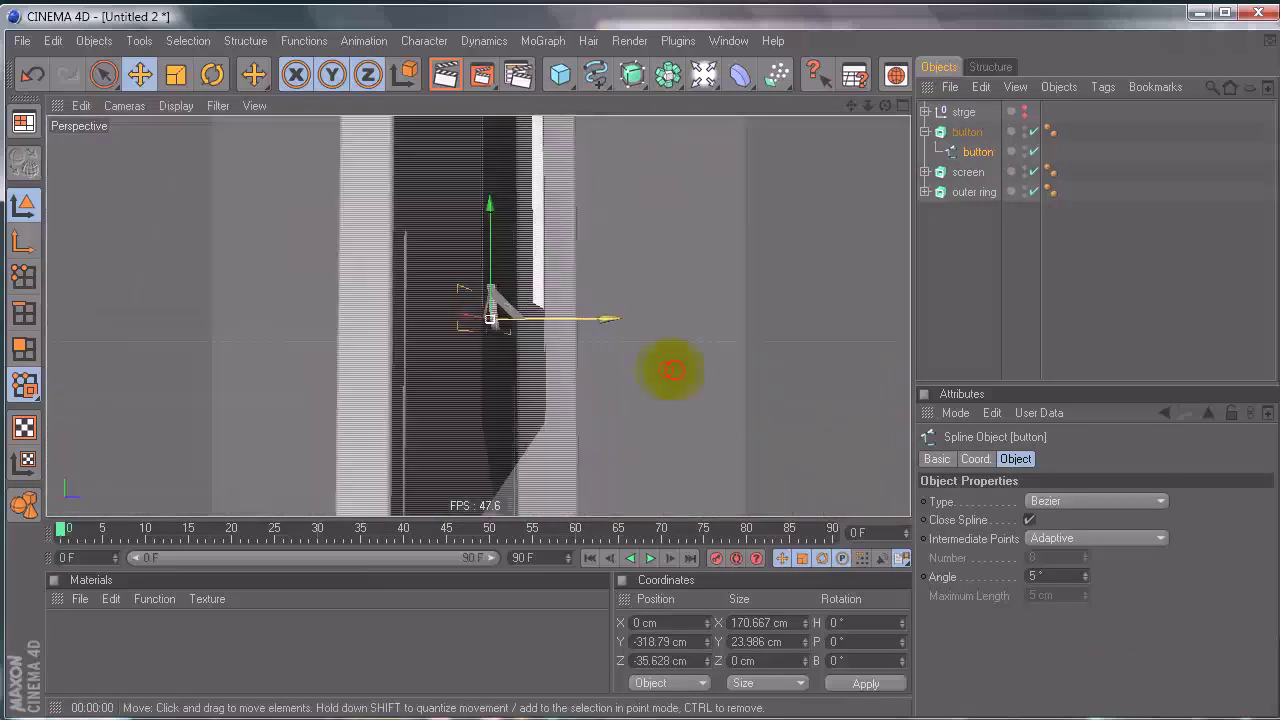
mouse_move(643, 365)
alt+mouse_down()
mouse_move(600, 366)
mouse_move(663, 380)
mouse_move(638, 370)
alt+mouse_up()
click(929, 314)
Step: Compare the button with the zune logo in the front reference and open the recent file Zune.ai
middle_click(626, 375)
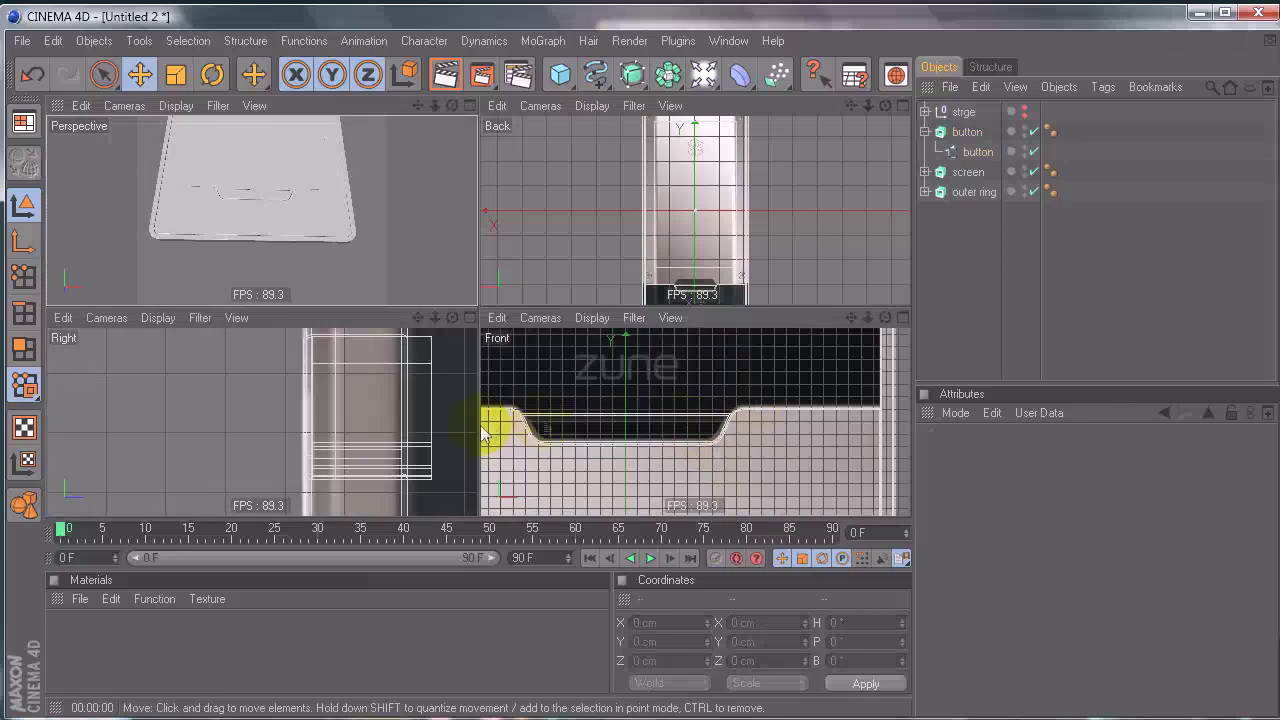
middle_click(493, 429)
scroll(637, 370, up, 2)
alt+middle_drag(638, 371, 849, 505)
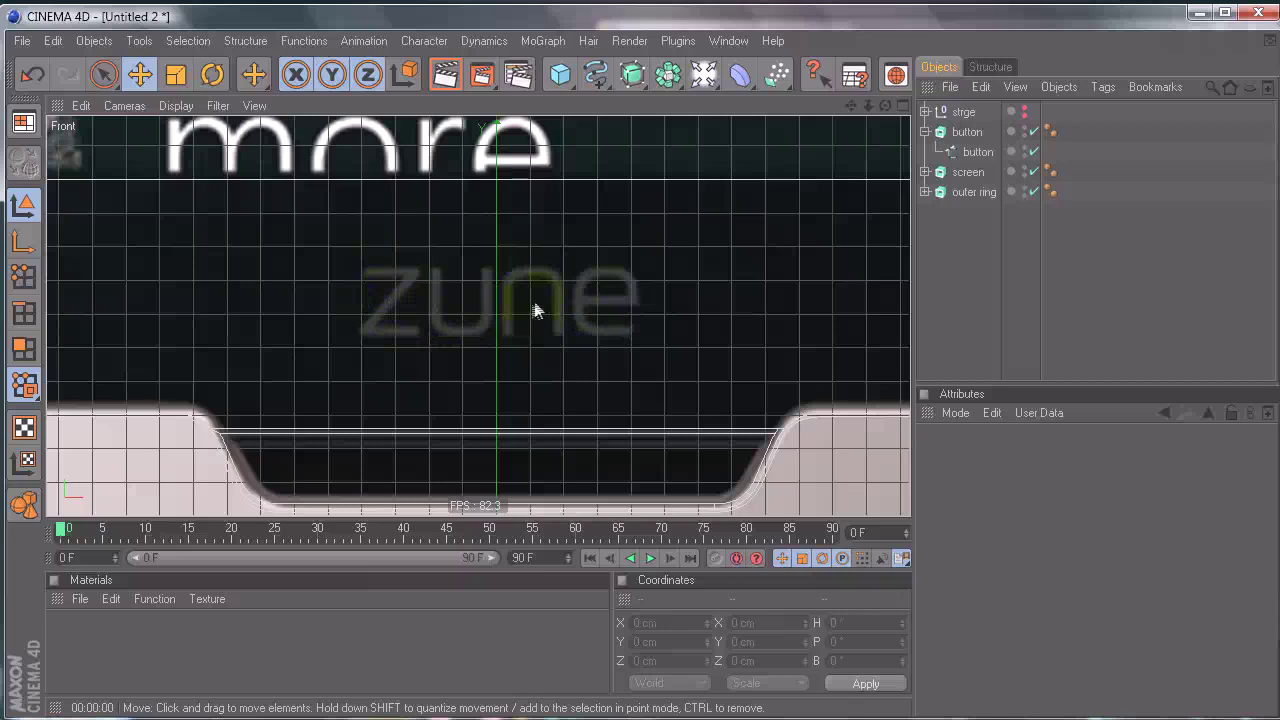
alt+right_drag(560, 340, 646, 379)
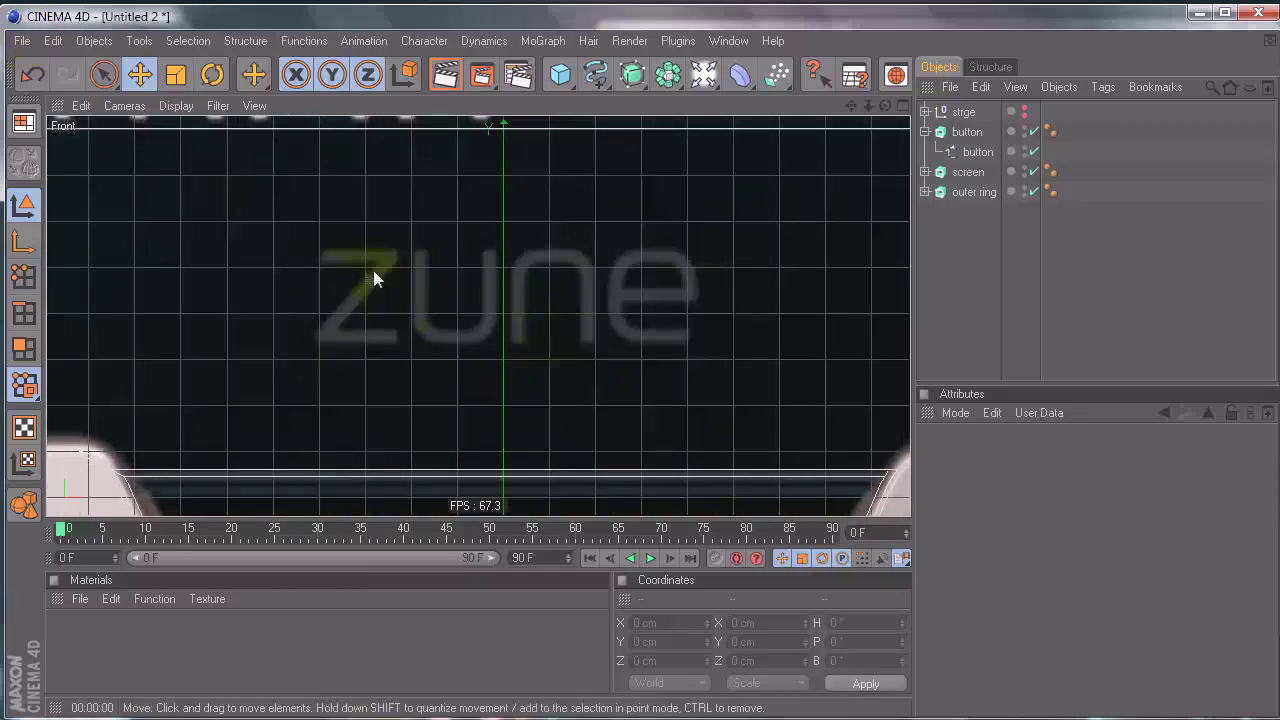
click(20, 42)
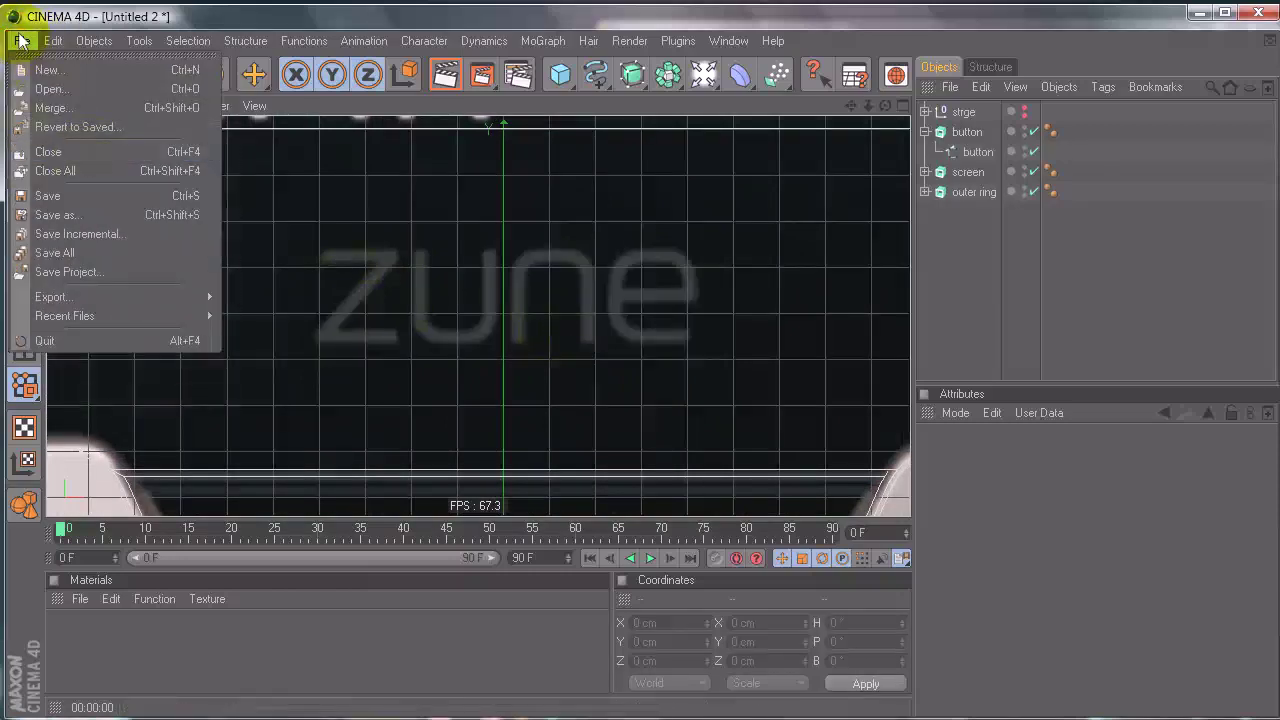
mouse_move(130, 316)
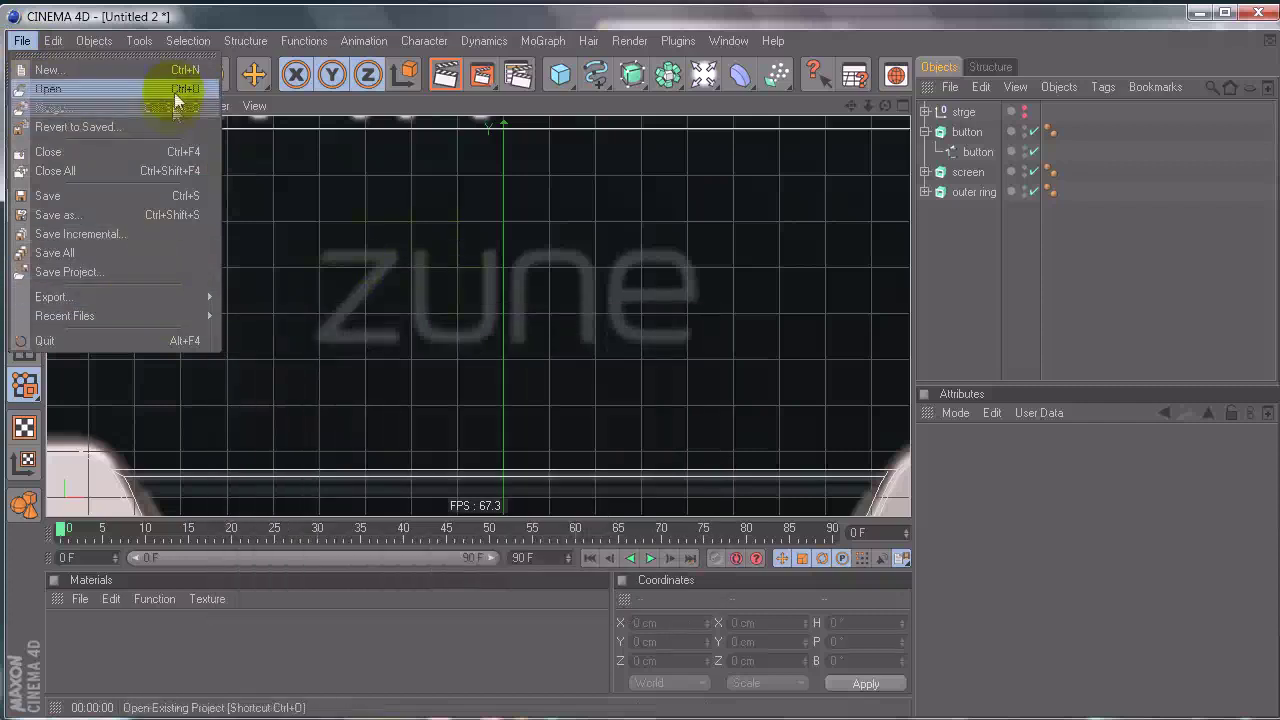
mouse_move(181, 316)
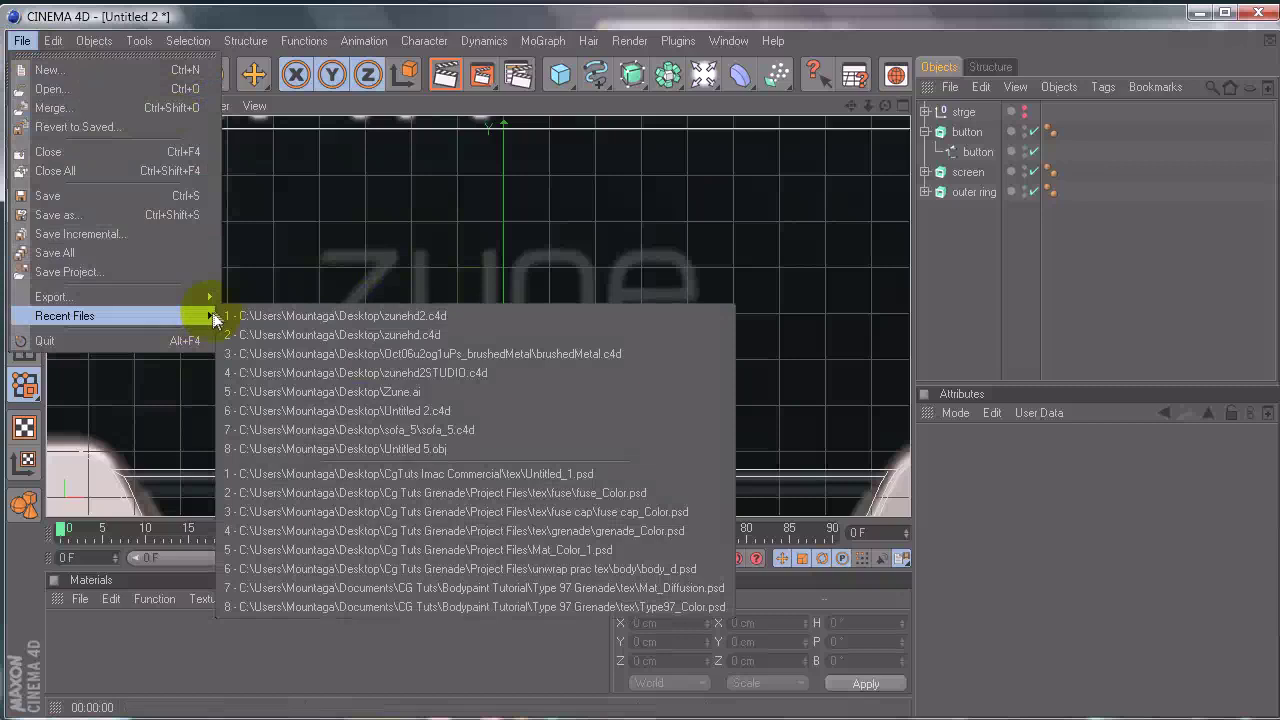
click(351, 392)
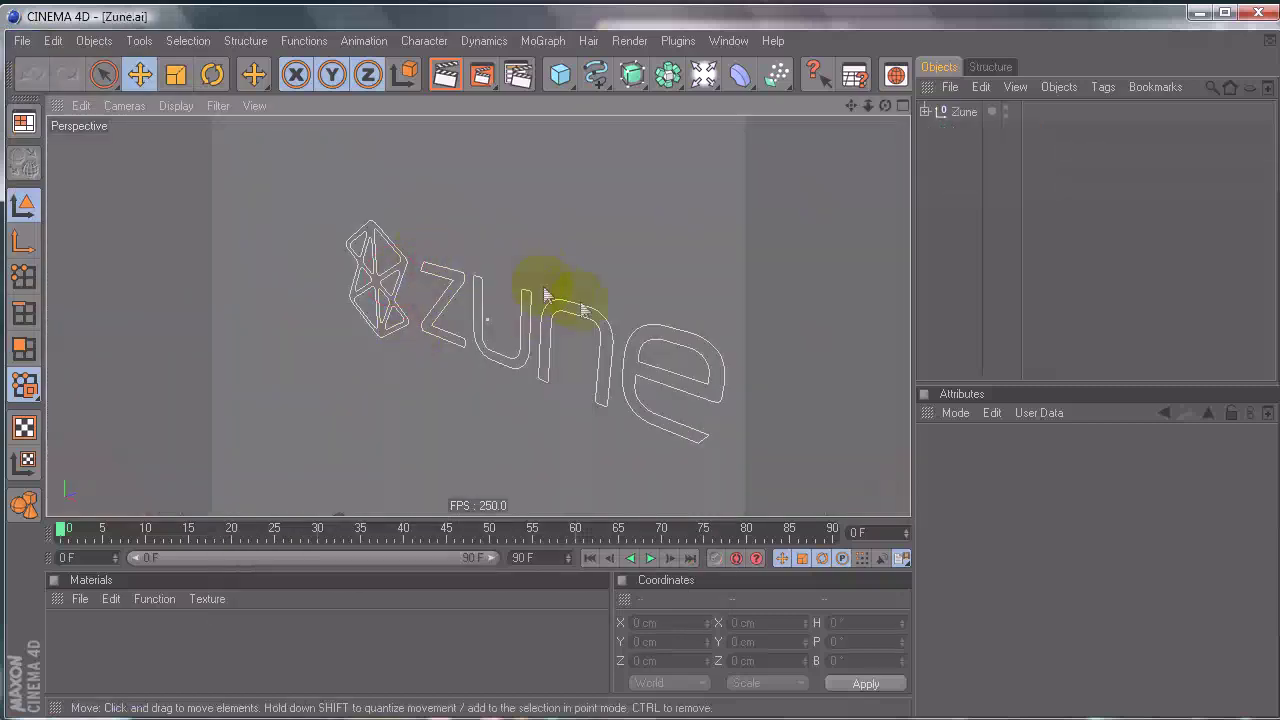
Step: Examine the imported zune logo splines from several angles and expand the Zune group to list its paths
alt+right_drag(630, 292, 634, 369)
alt+drag(591, 277, 640, 370)
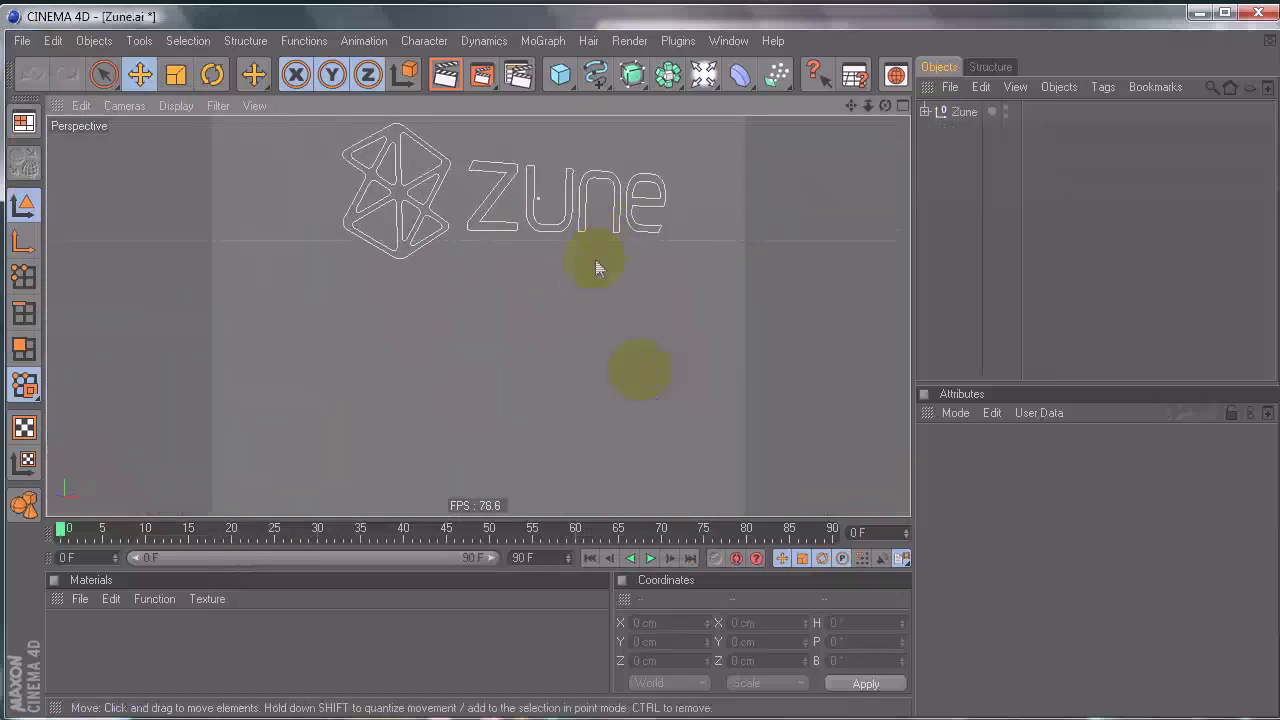
alt+middle_drag(597, 266, 640, 371)
alt+right_drag(640, 370, 663, 369)
alt+drag(663, 369, 651, 369)
alt+right_drag(651, 369, 640, 369)
mouse_move(640, 369)
alt+mouse_down()
mouse_move(509, 260)
mouse_move(545, 256)
mouse_move(608, 366)
mouse_move(650, 360)
alt+mouse_up()
click(925, 111)
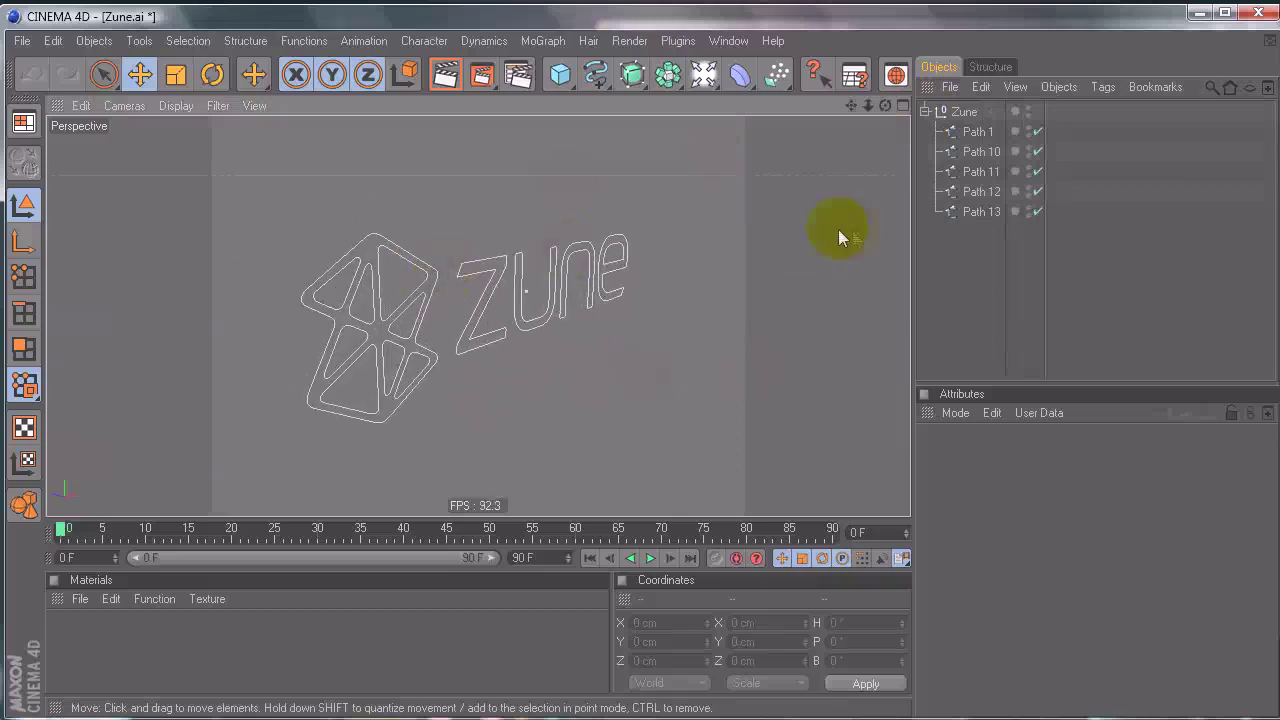
Step: Delete the logo symbol spline Path 1 from the Zune group, keeping the four letter paths
click(978, 133)
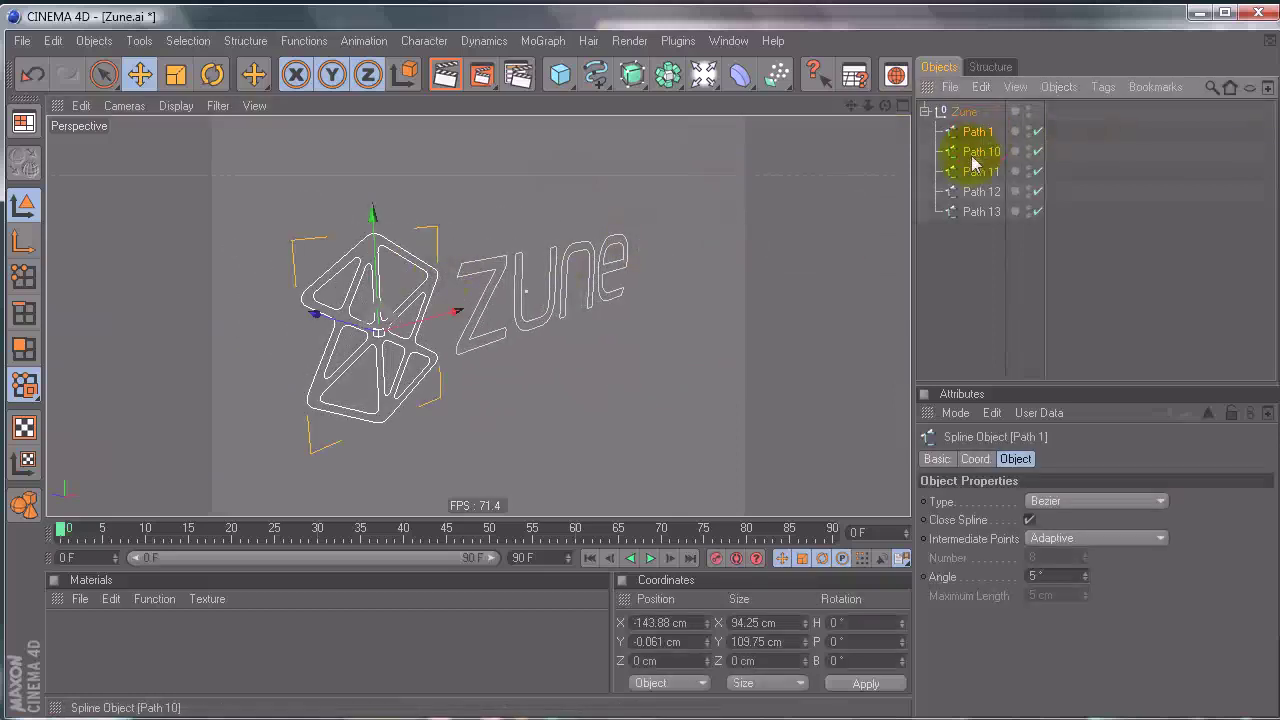
click(975, 153)
alt+drag(771, 235, 880, 249)
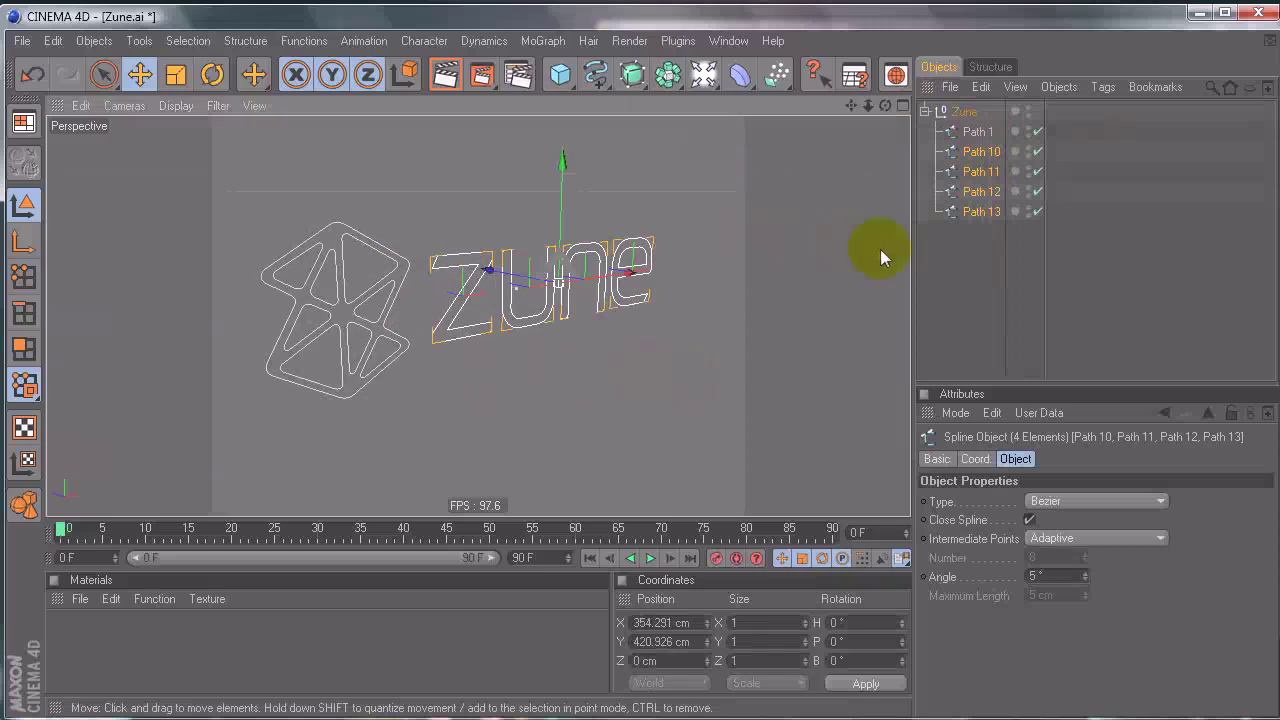
click(975, 133)
key(Delete)
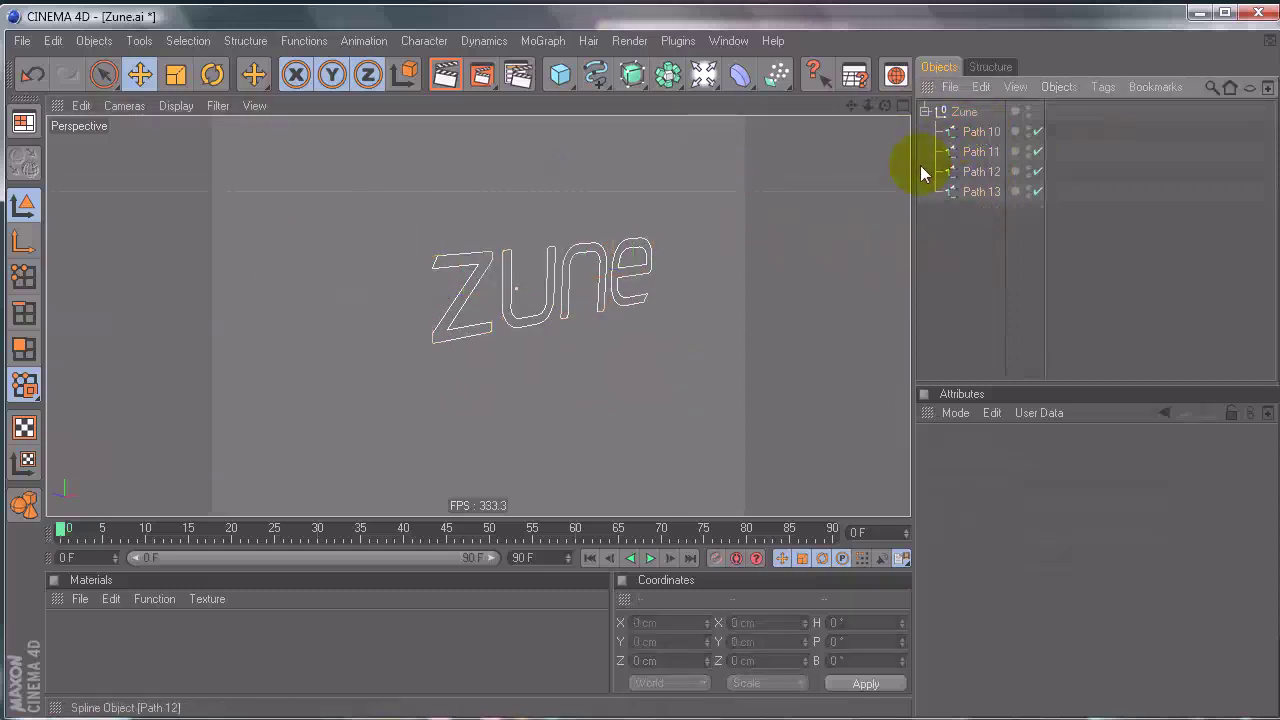
Step: Set the Zune group's X and Y positions to 0 cm to bring it to the world origin
click(956, 117)
drag(693, 626, 470, 598)
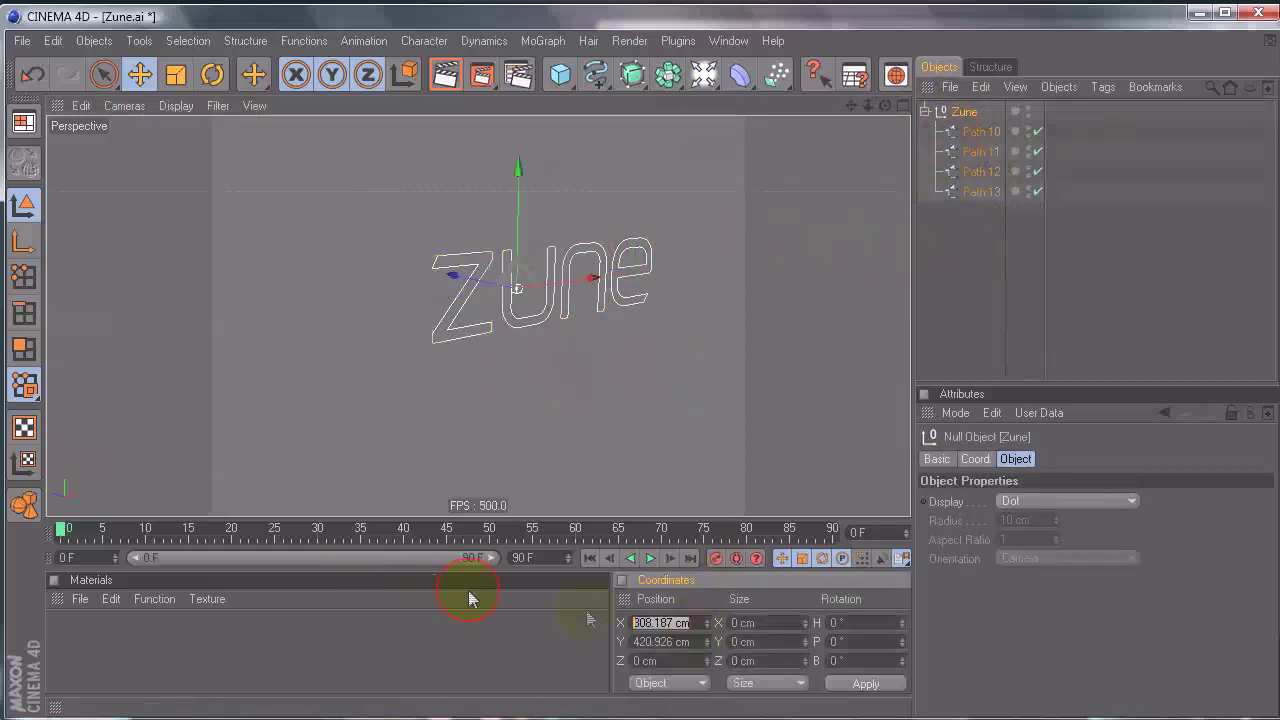
key(Return)
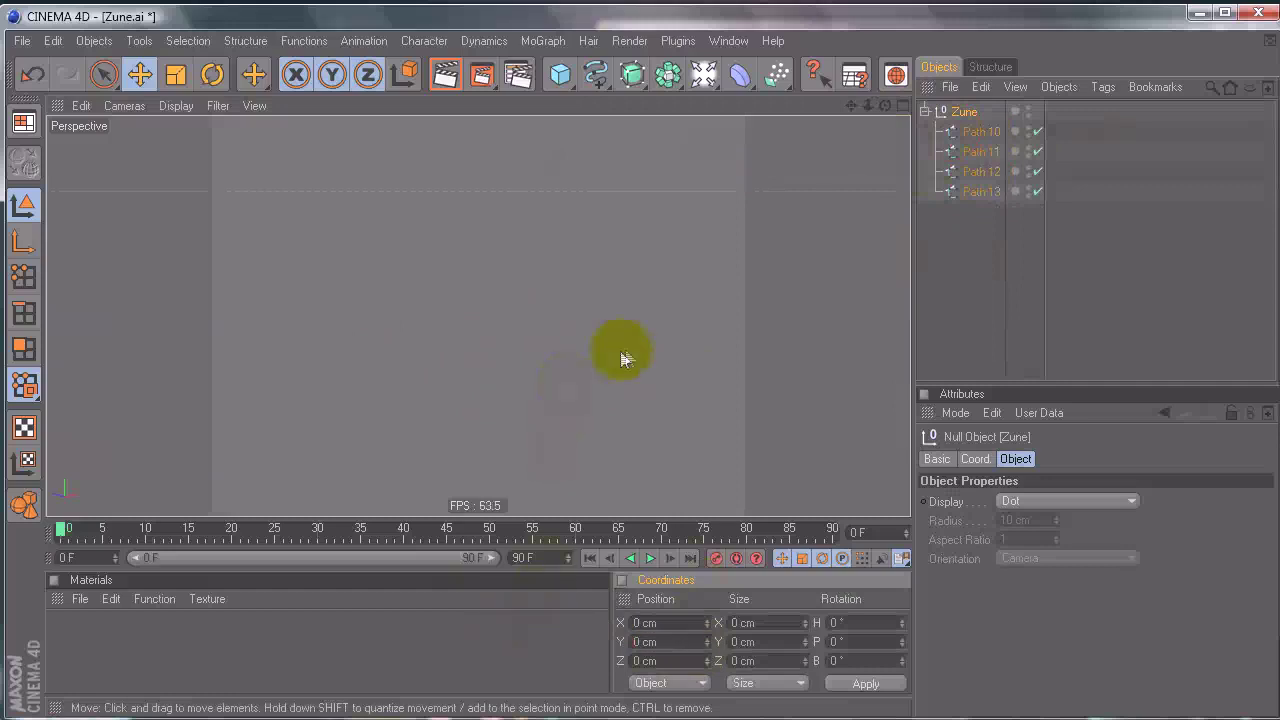
alt+right_drag(626, 362, 383, 357)
alt+middle_drag(552, 392, 656, 258)
alt+right_drag(548, 384, 640, 366)
alt+middle_drag(640, 366, 611, 243)
alt+drag(640, 366, 886, 234)
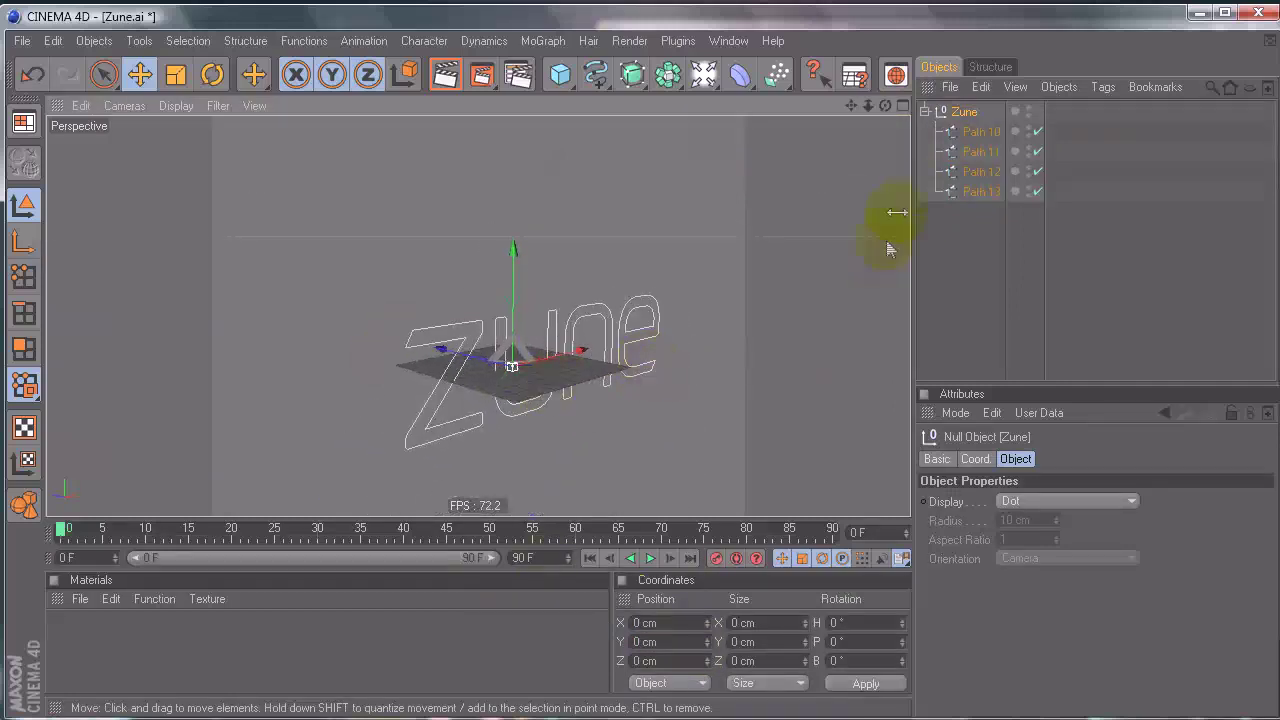
Step: Centre the four letter paths together by setting their X position to 0 cm
drag(987, 232, 985, 128)
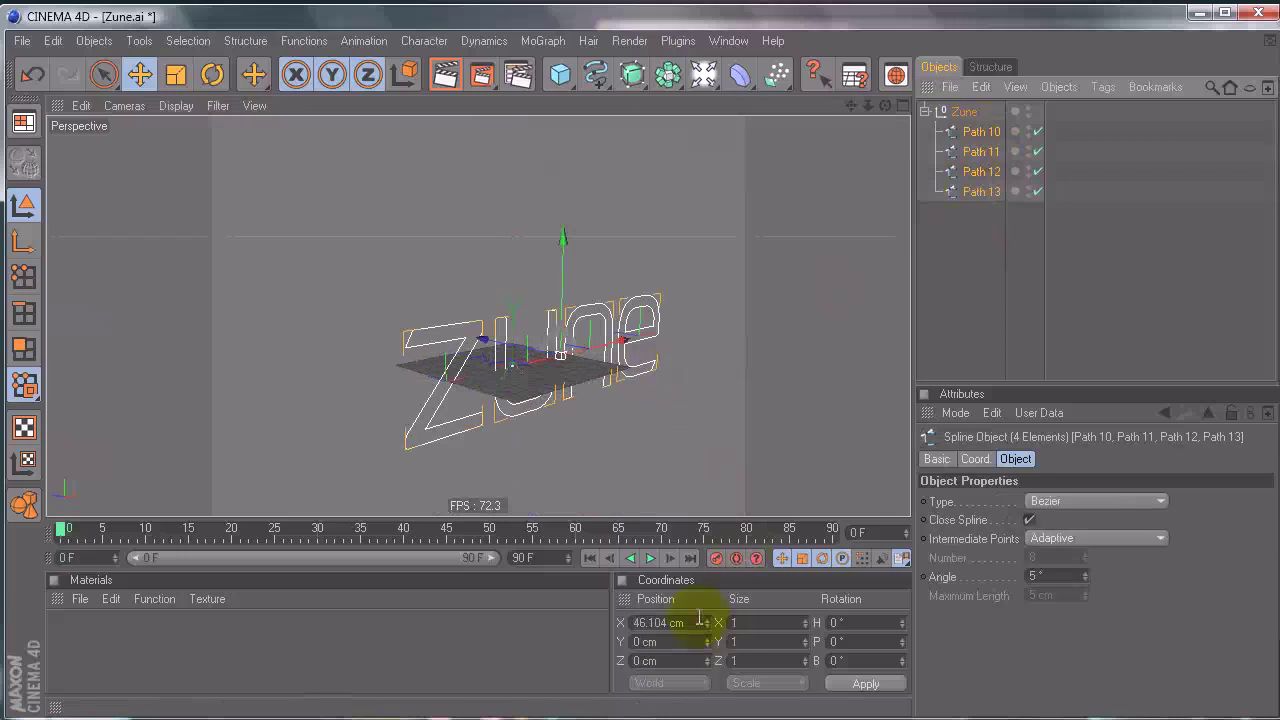
drag(699, 619, 397, 626)
text(0)
key(Return)
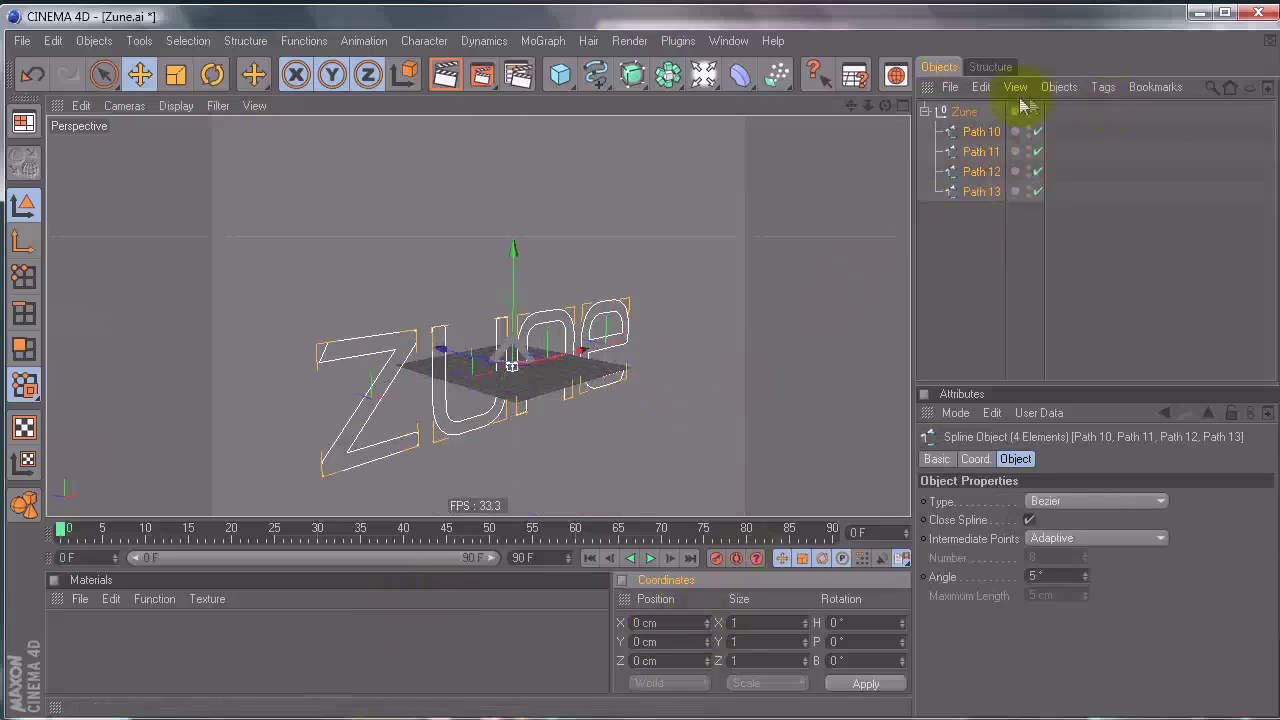
Step: Transfer the Zune letter group out of Zune.ai into the Untitled 2 model and close Zune.ai
click(963, 113)
key(Delete)
click(22, 42)
click(36, 166)
click(658, 452)
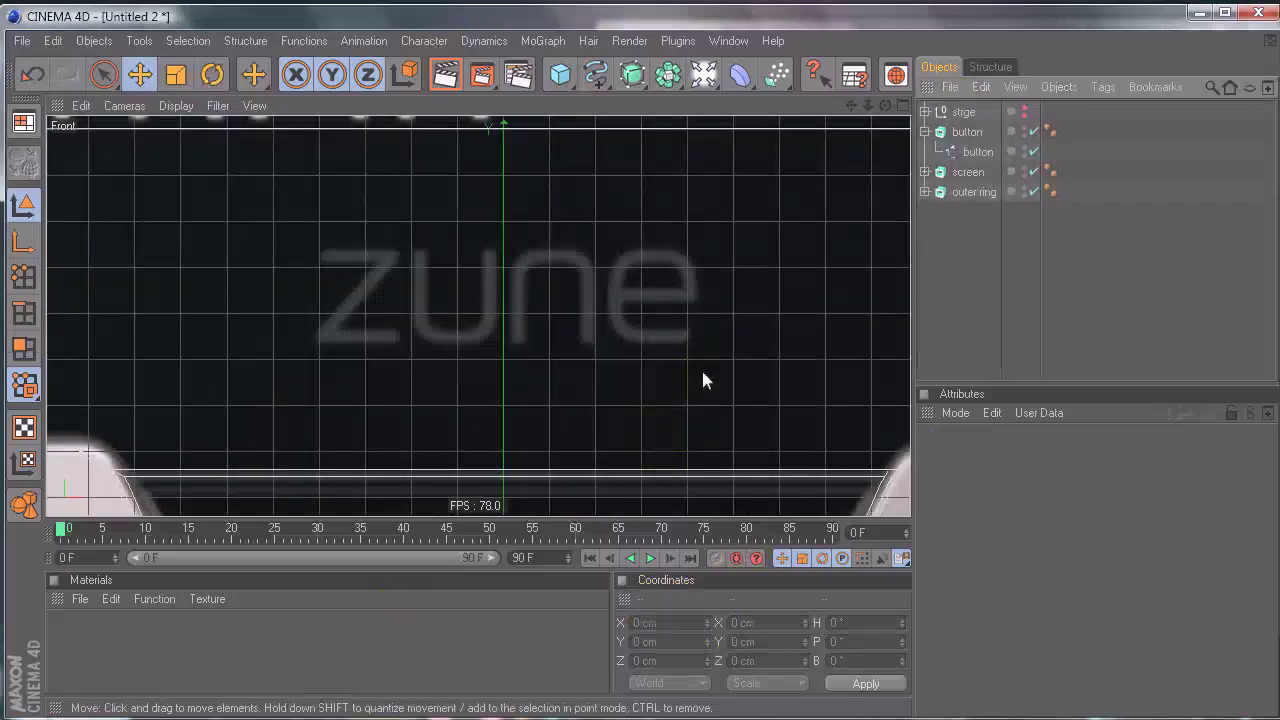
alt+right_drag(703, 372, 640, 366)
key(ctrl+v)
alt+right_drag(797, 340, 530, 368)
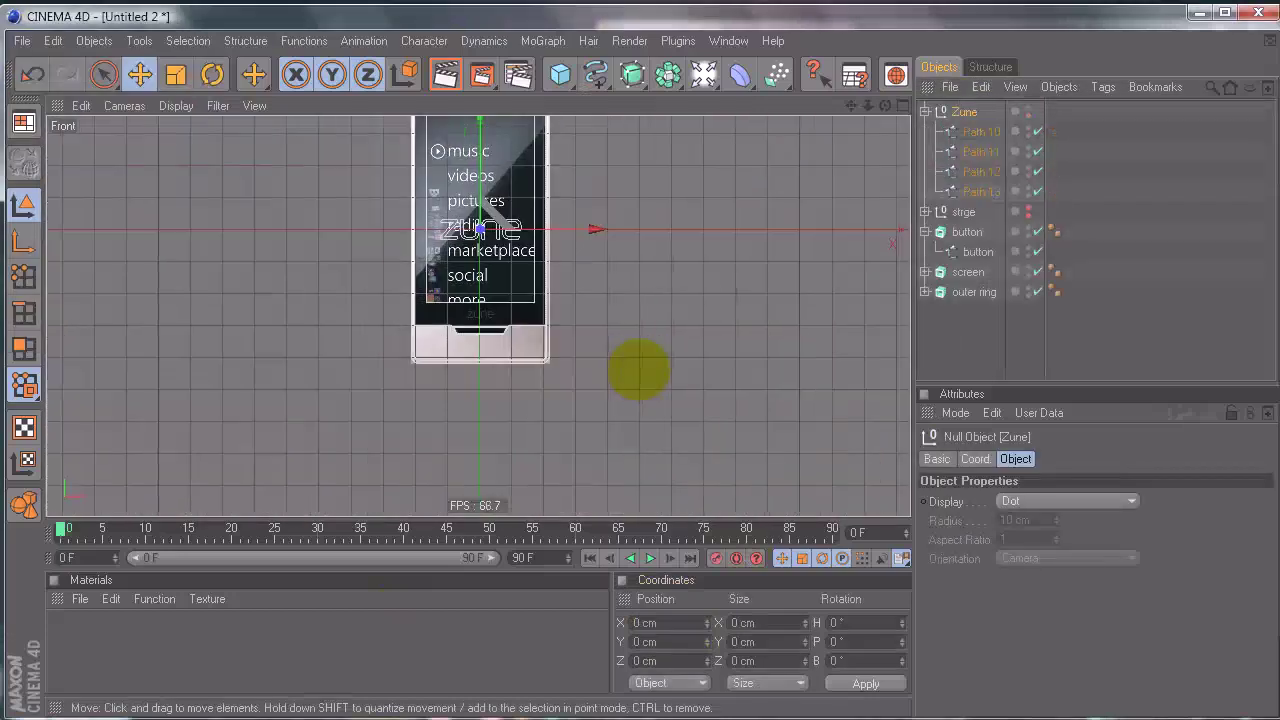
Step: Move the Zune group down to about Y -265.1 cm over the logo in the front reference
scroll(583, 278, up, 2)
drag(478, 142, 634, 366)
scroll(500, 271, up, 5)
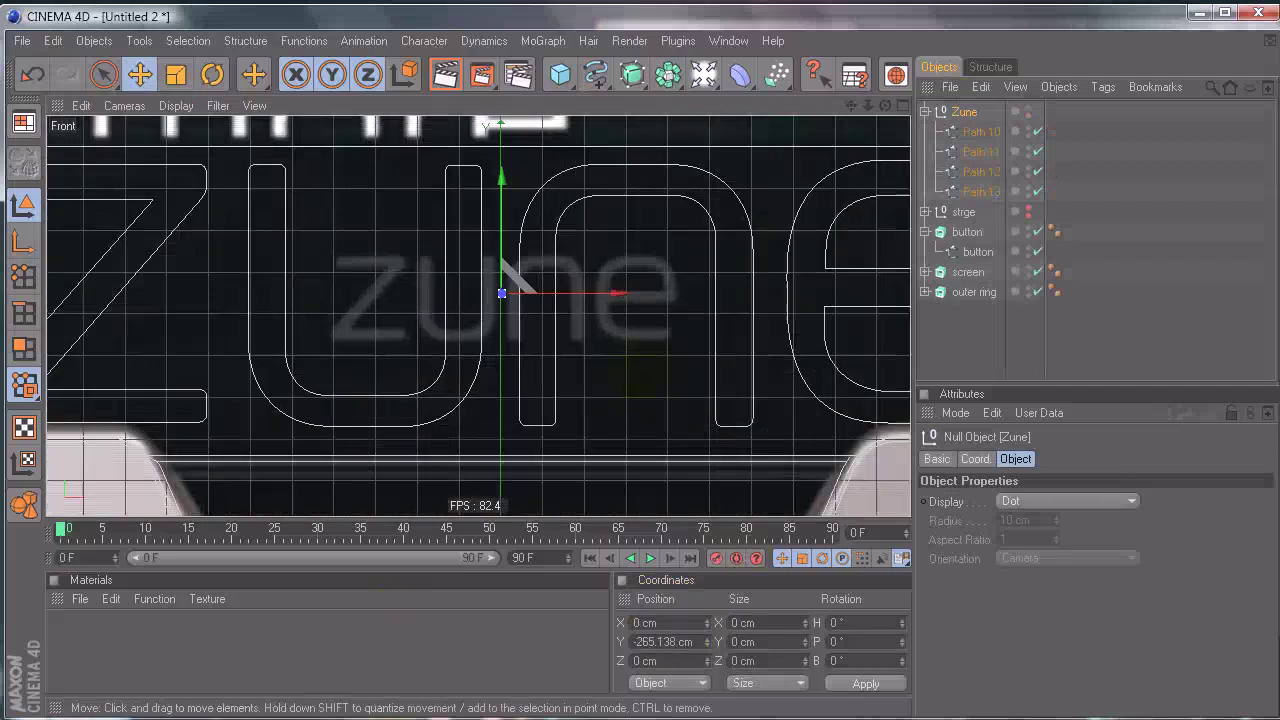
Step: Scale the Zune group down to match the reference logo and nudge it to about Y -265.9 cm
key(t)
drag(646, 266, 500, 292)
key(e)
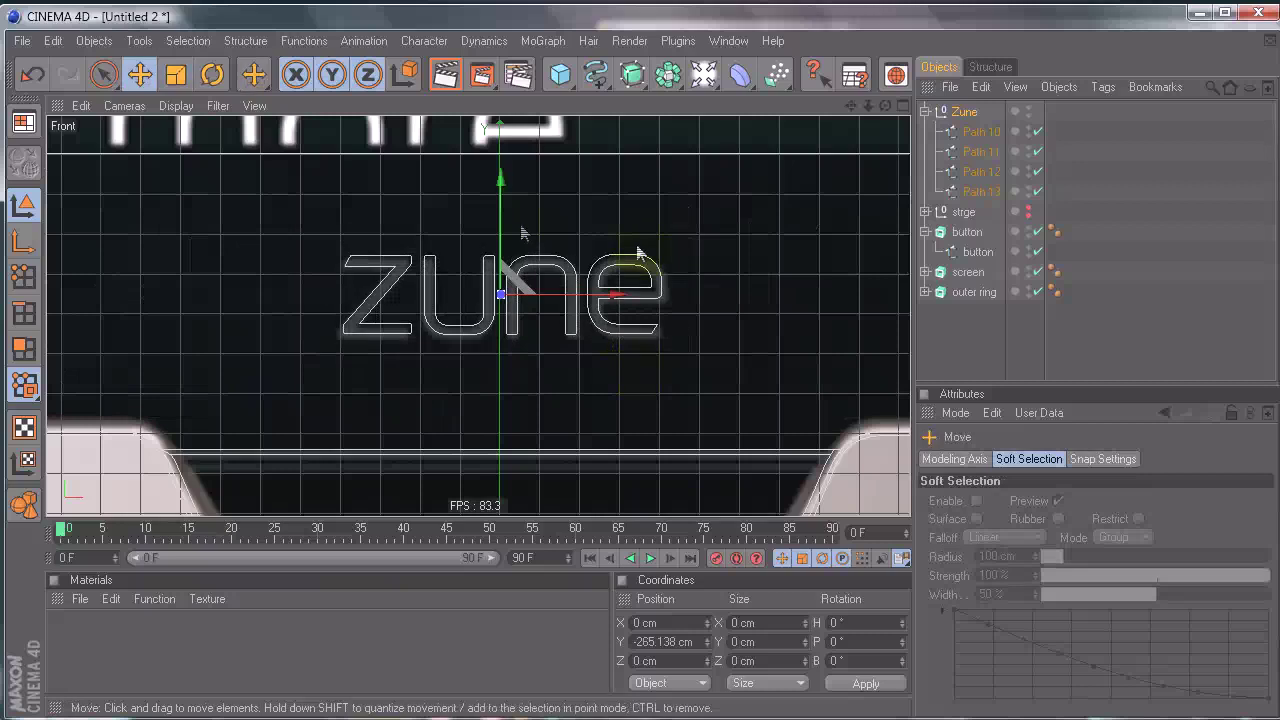
drag(640, 366, 640, 370)
drag(872, 322, 880, 323)
key(ctrl+z)
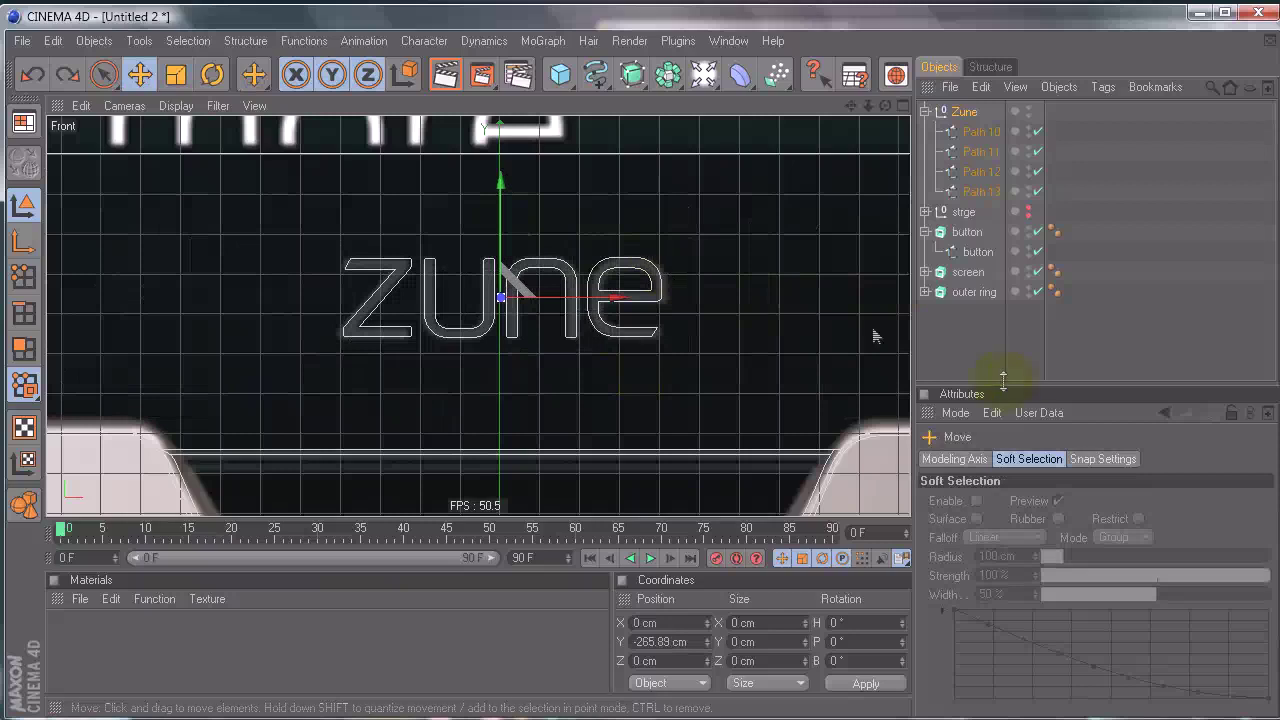
click(884, 318)
scroll(820, 250, up, 5)
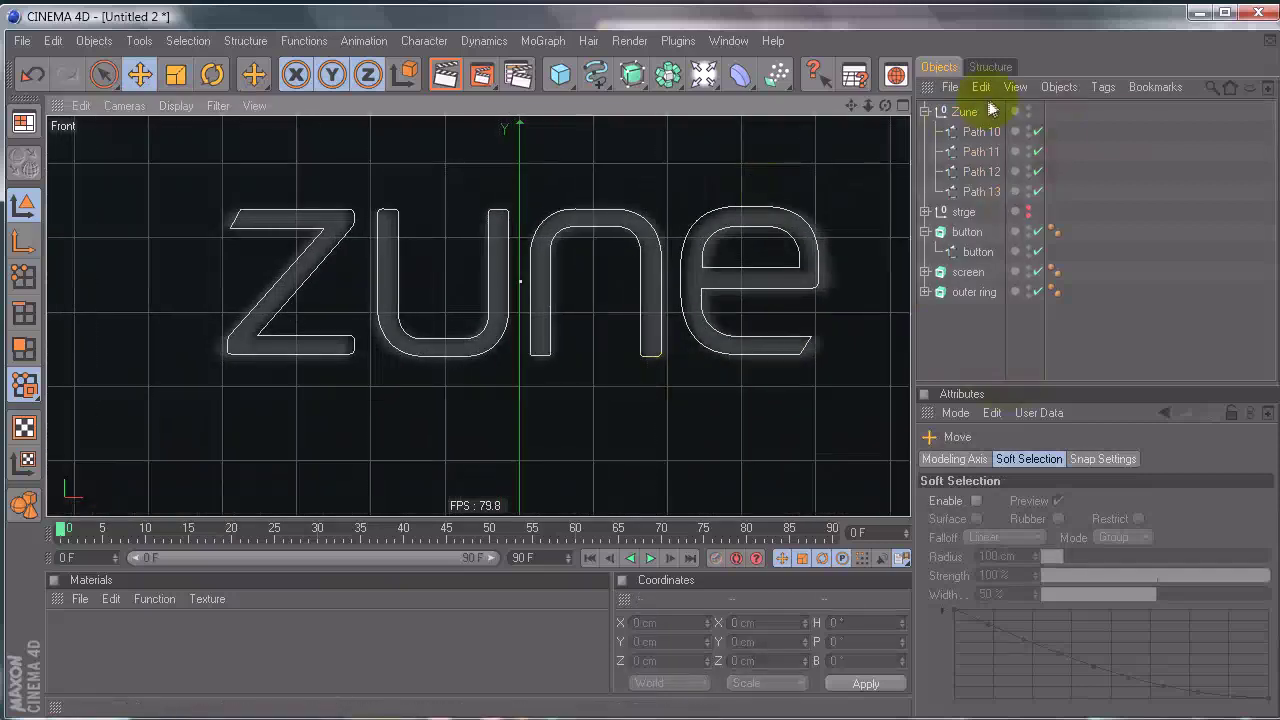
Step: Add an Extrude NURBS named Logo and place the Zune group inside it
click(926, 112)
click(964, 112)
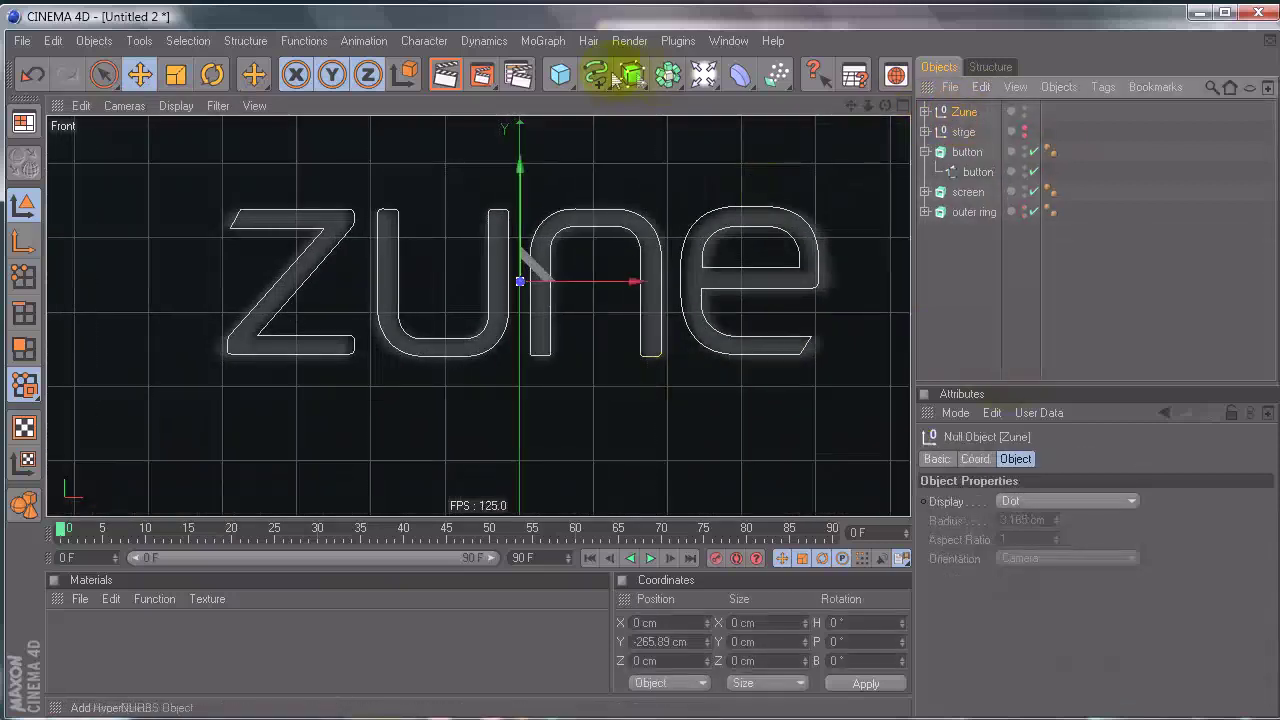
drag(640, 86, 851, 92)
double_click(978, 112)
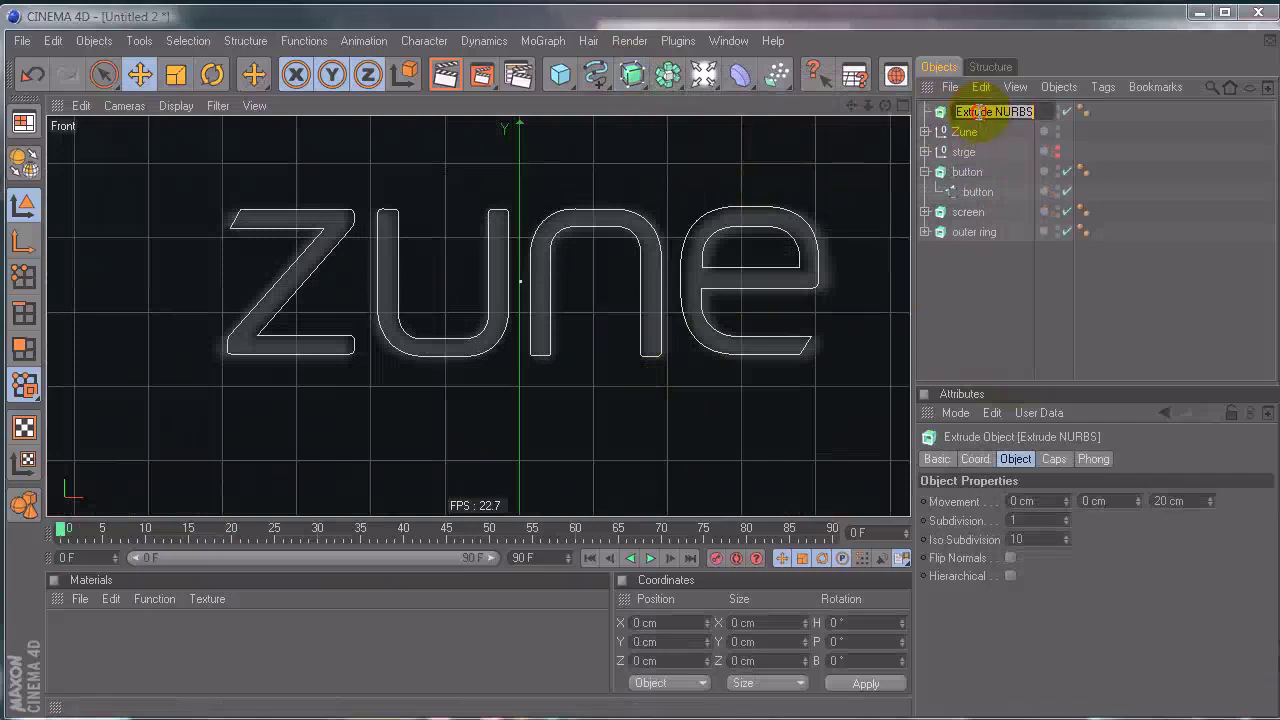
key(Return)
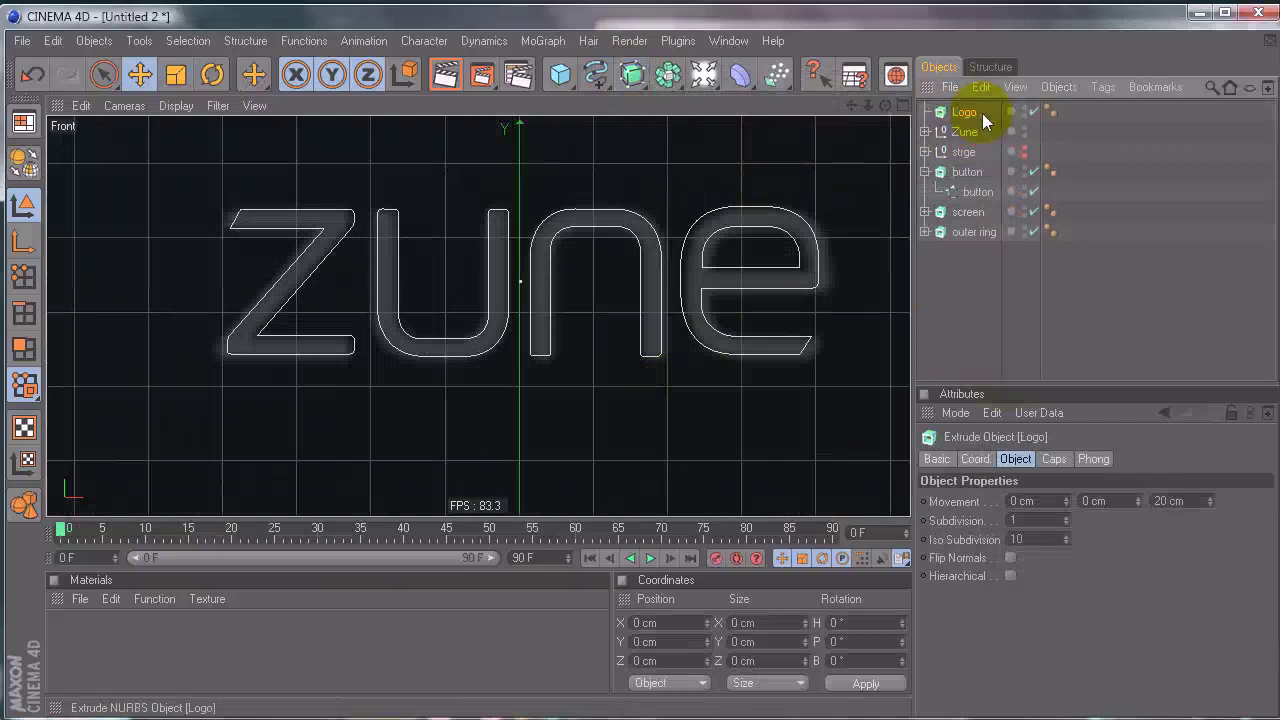
drag(958, 118, 962, 114)
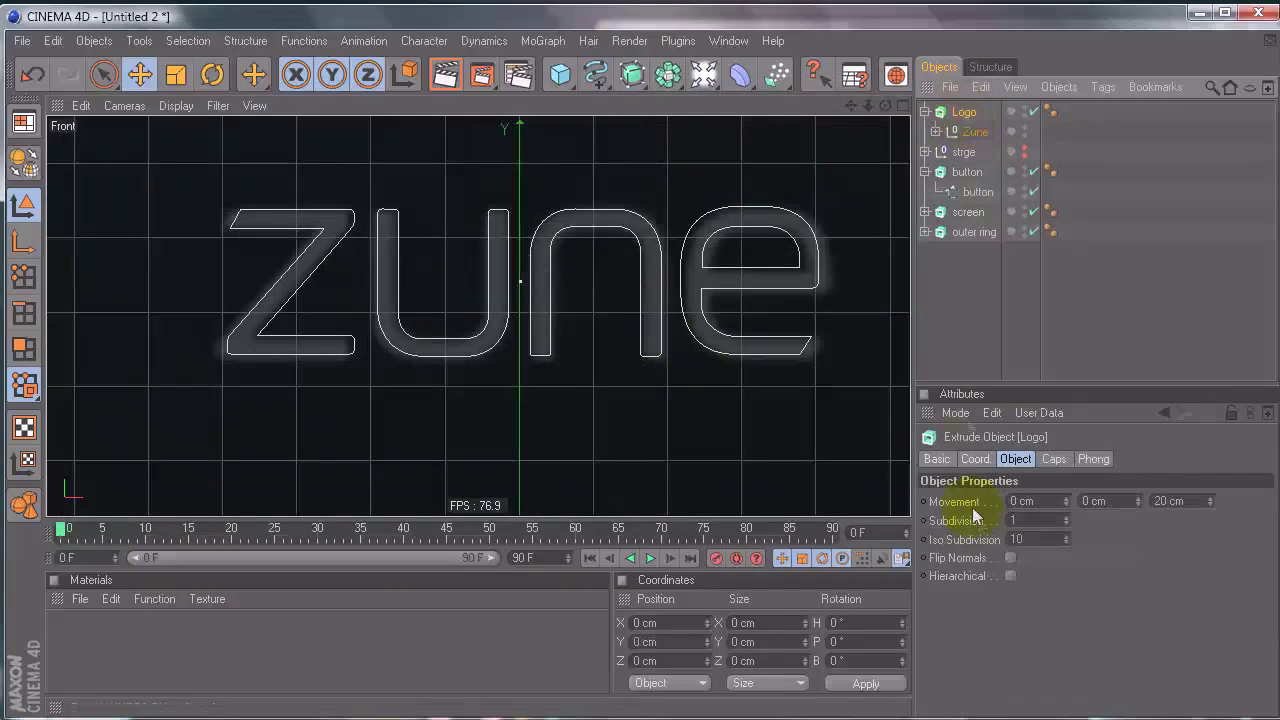
Step: Enable Hierarchical on the Logo extrusion and set its Z movement to 1 cm
click(1010, 576)
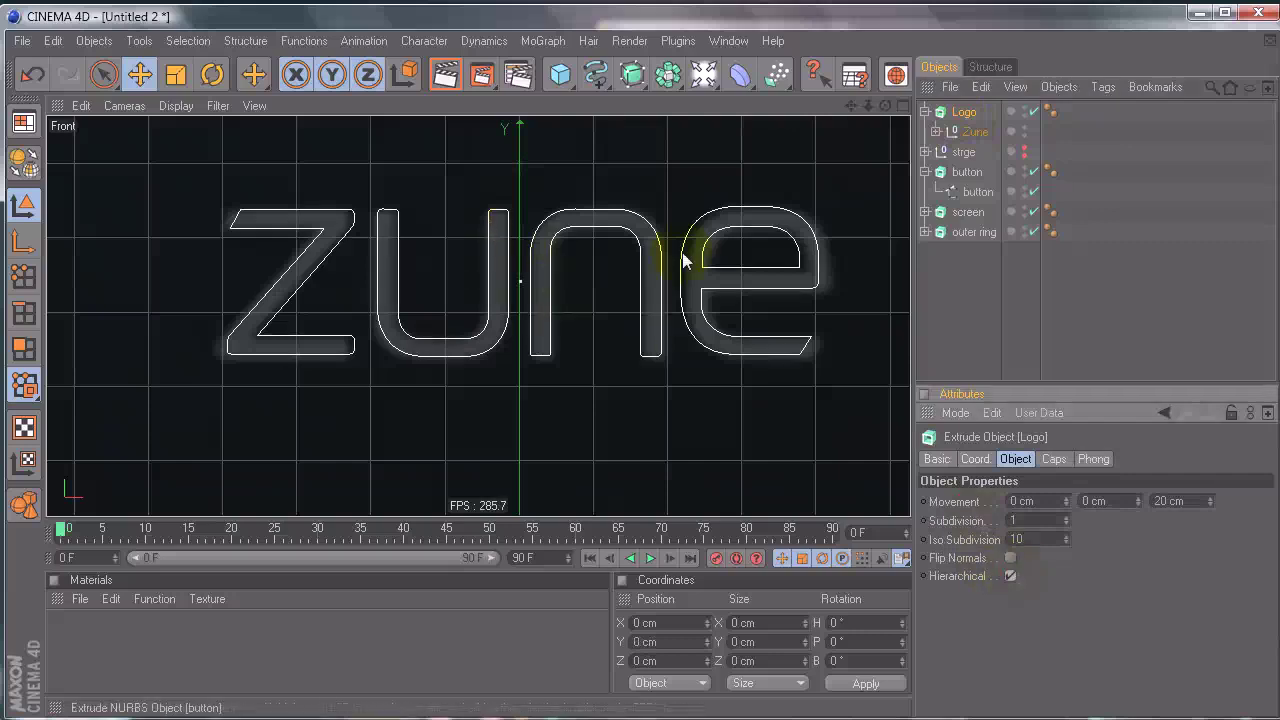
middle_click(565, 335)
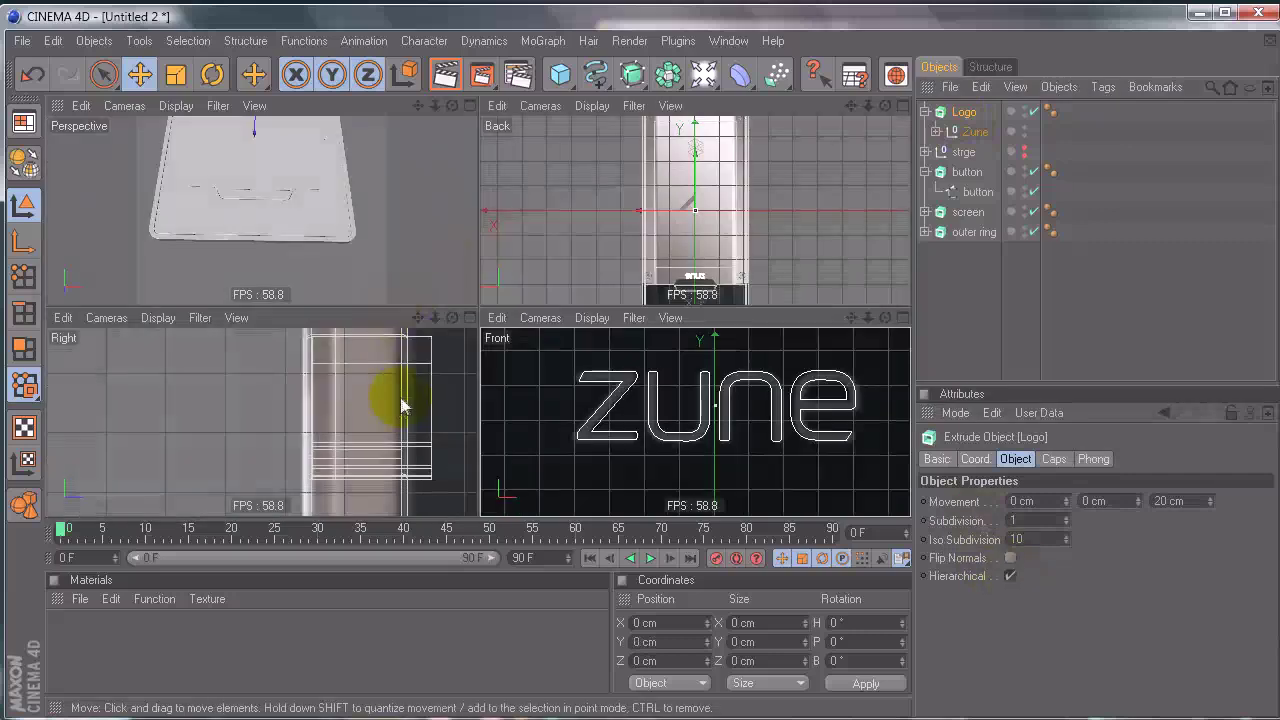
middle_click(414, 409)
alt+right_drag(608, 366, 641, 364)
alt+middle_drag(667, 346, 694, 458)
click(1210, 502)
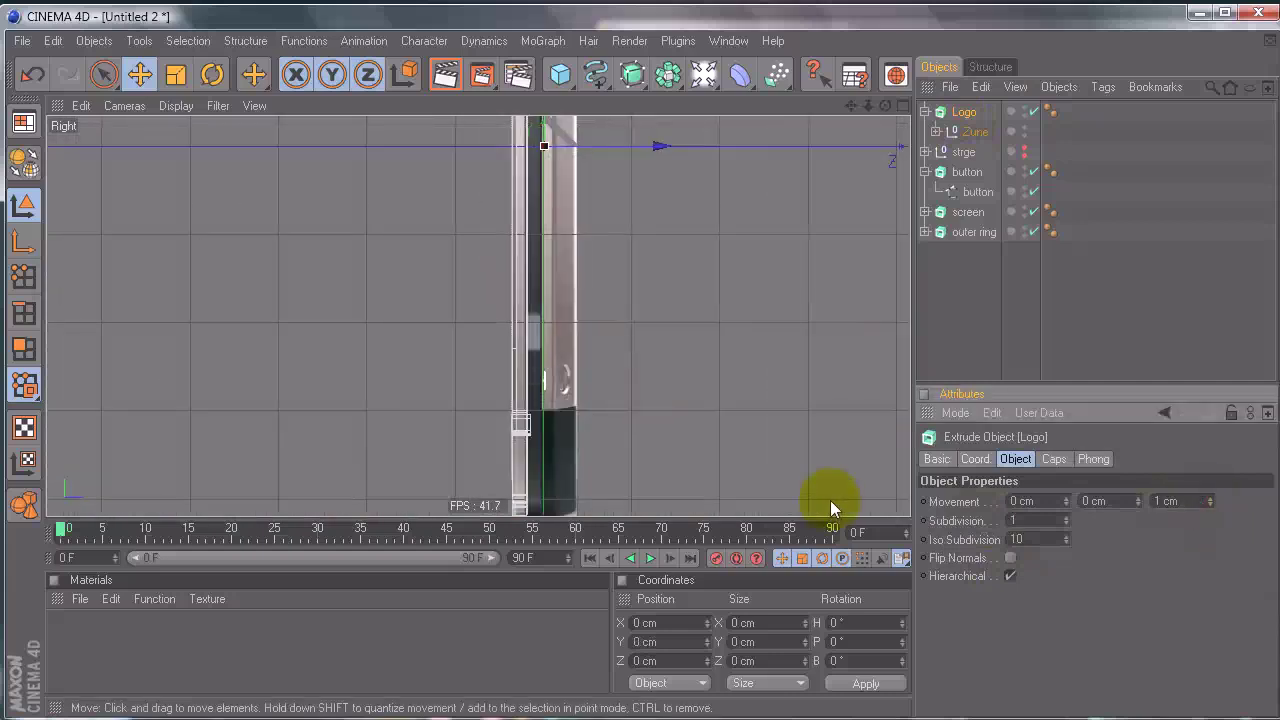
Step: Move only the Logo extrusion's axis down to the letters, at about Y -265 cm
click(23, 241)
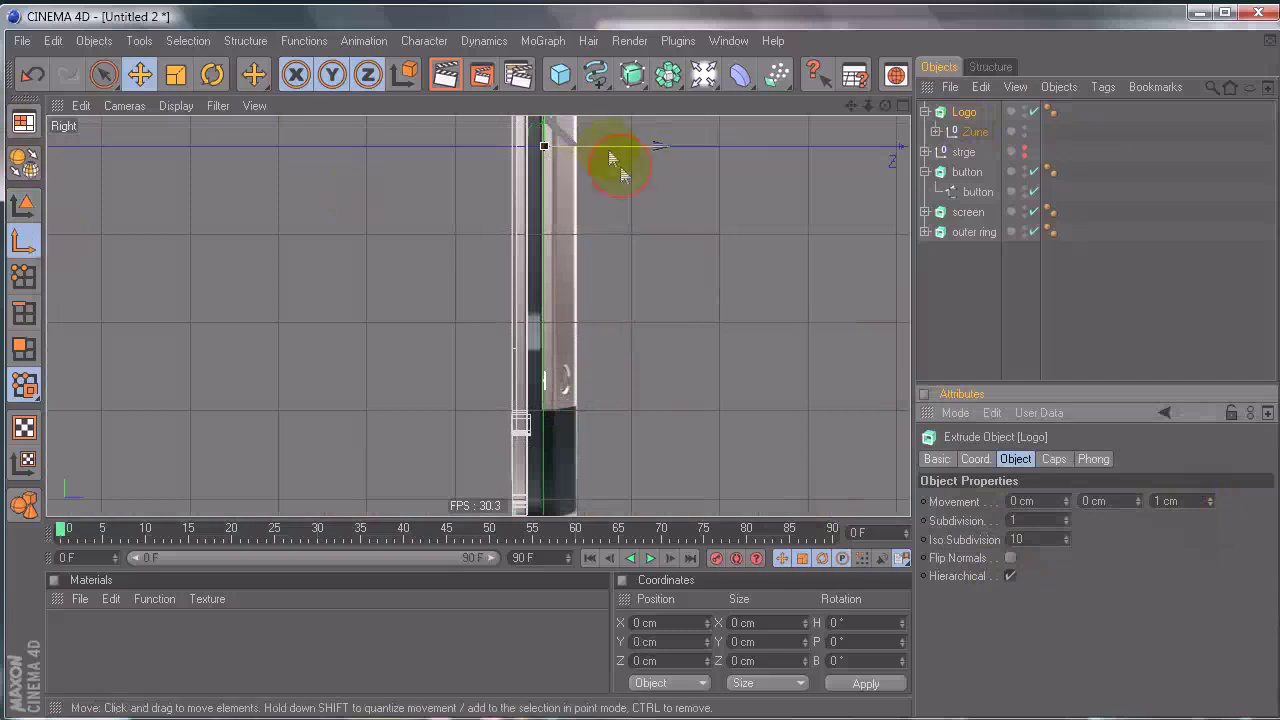
drag(537, 128, 640, 372)
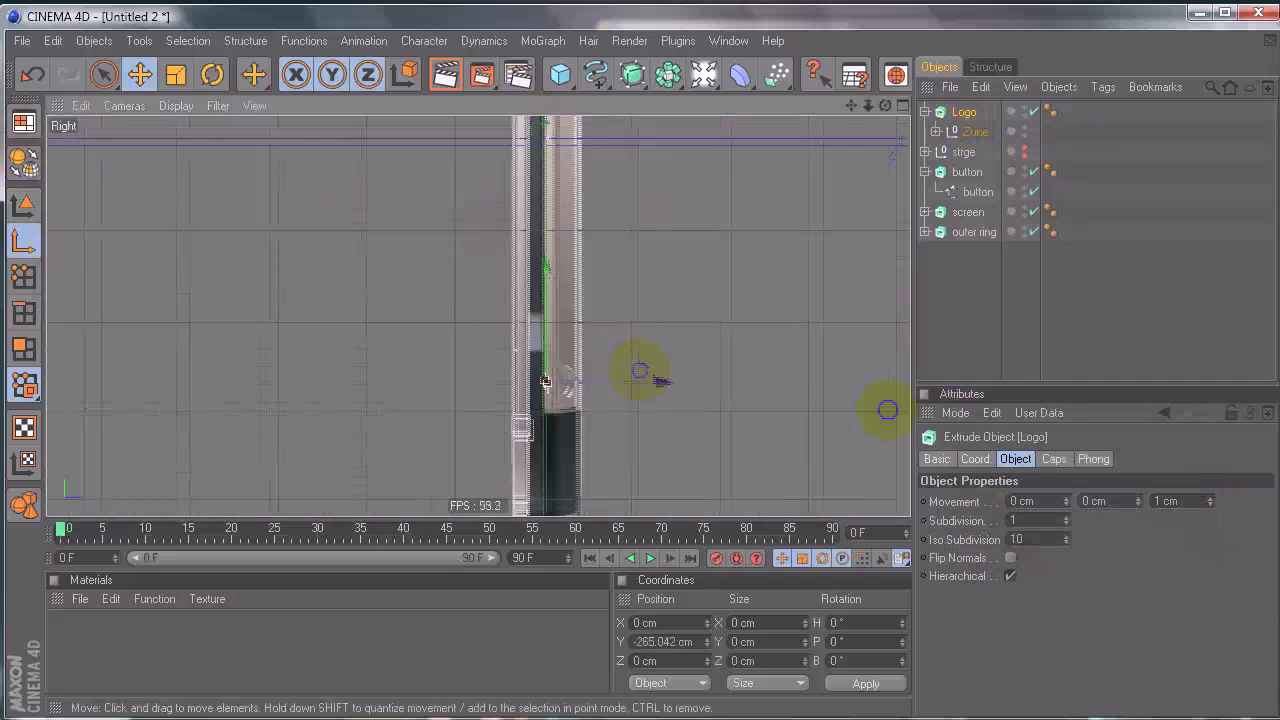
alt+right_drag(889, 411, 471, 260)
alt+middle_drag(471, 260, 640, 369)
alt+right_drag(640, 369, 650, 370)
scroll(650, 369, up, 2)
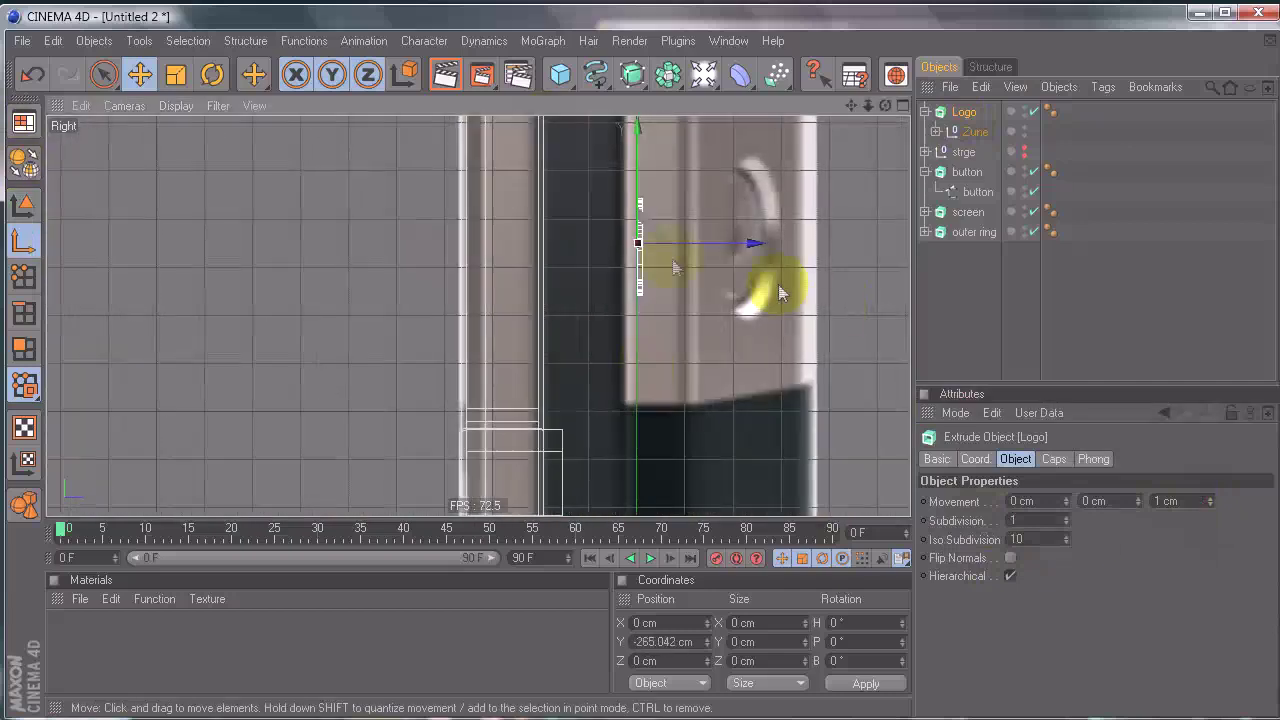
Step: Reduce the Logo extrusion's Z movement to 0.2 cm
click(1168, 501)
text(0.2)
key(Return)
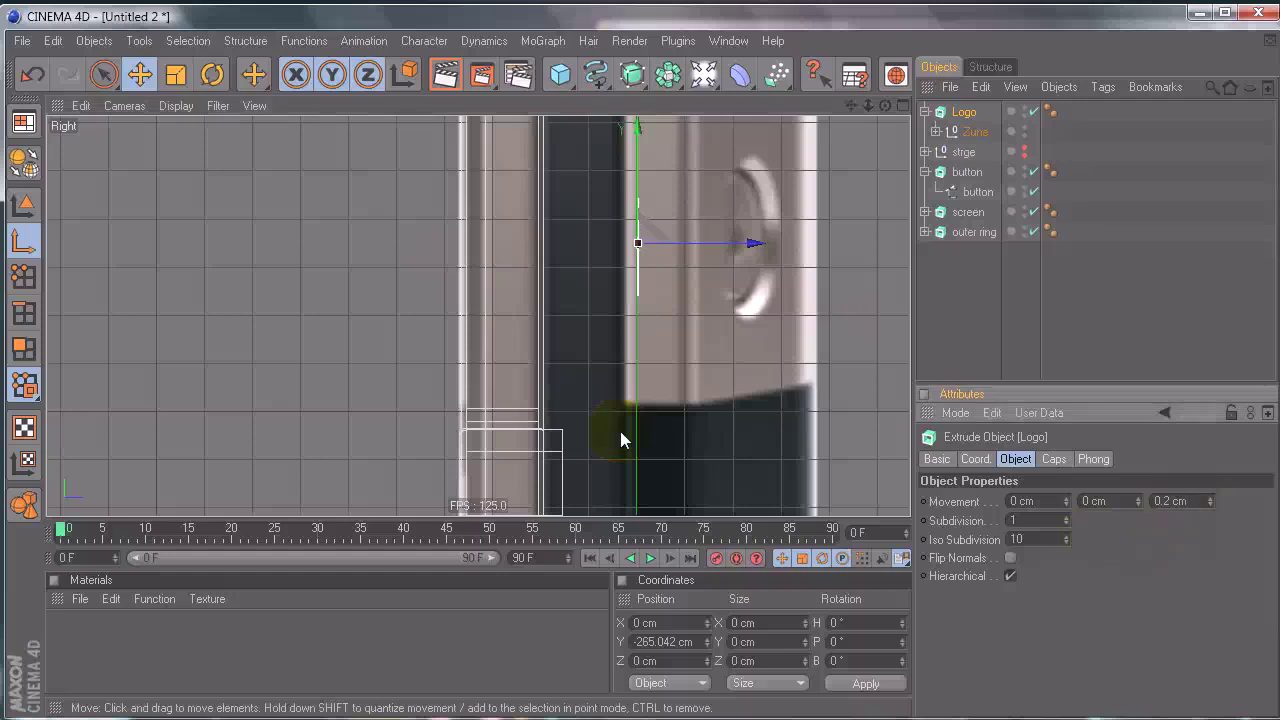
Step: Move the whole Logo extrusion along its depth axis to the device's front face, at about Z -36.9 cm
click(24, 204)
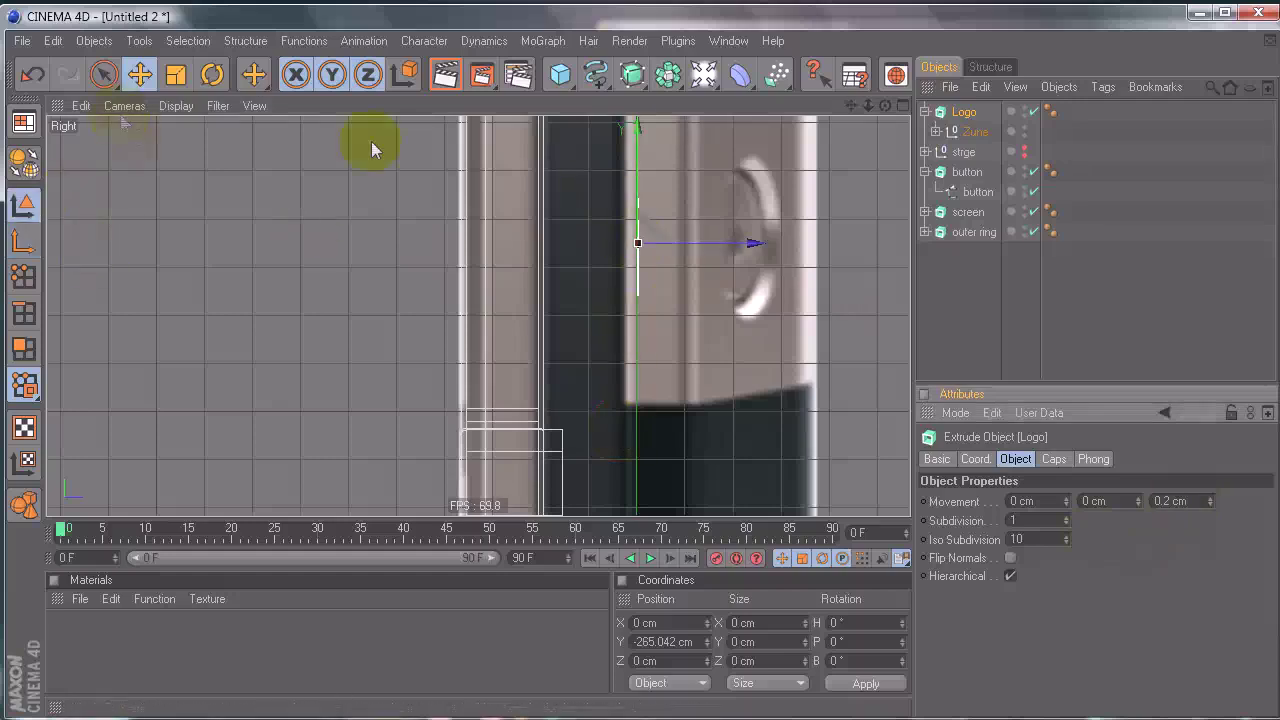
drag(728, 245, 634, 370)
scroll(758, 374, up, 6)
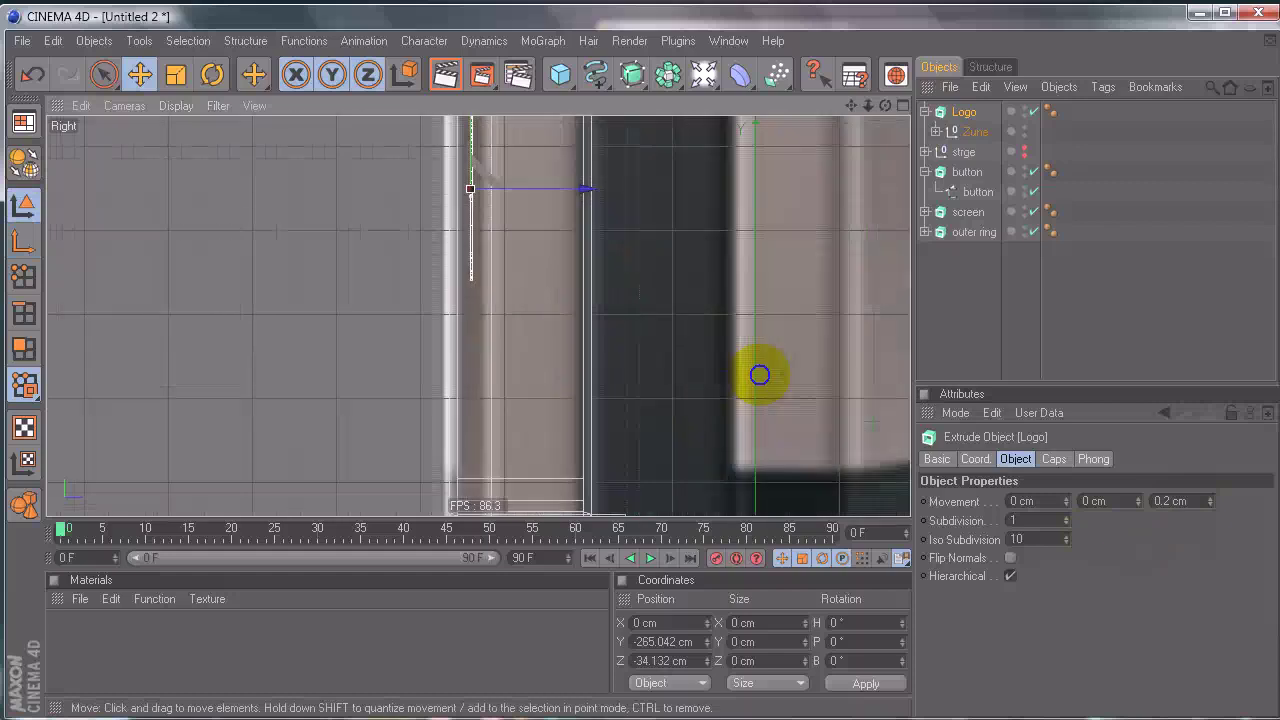
alt+middle_drag(574, 279, 645, 403)
drag(643, 168, 633, 370)
alt+right_drag(558, 198, 700, 374)
alt+middle_drag(558, 198, 640, 395)
alt+right_drag(558, 204, 643, 373)
drag(655, 273, 640, 370)
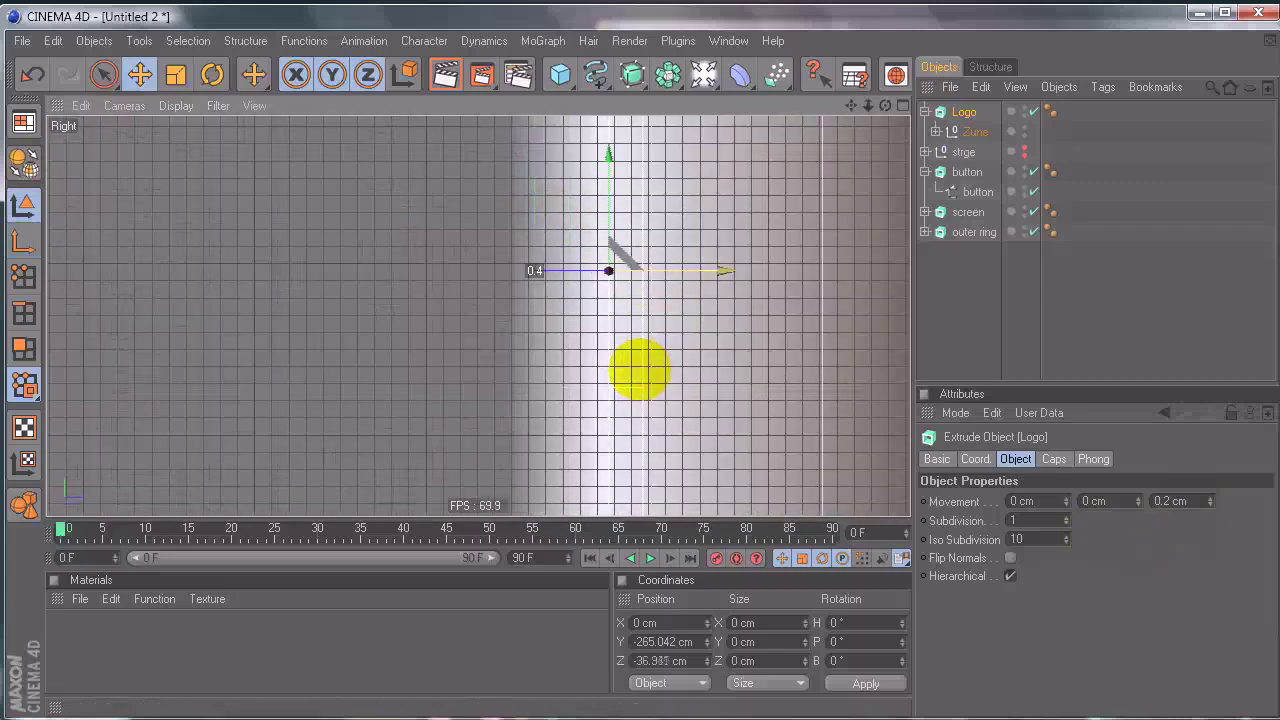
Step: Render a preview of the logo area in the Perspective view and examine the whole device from several angles
middle_click(456, 210)
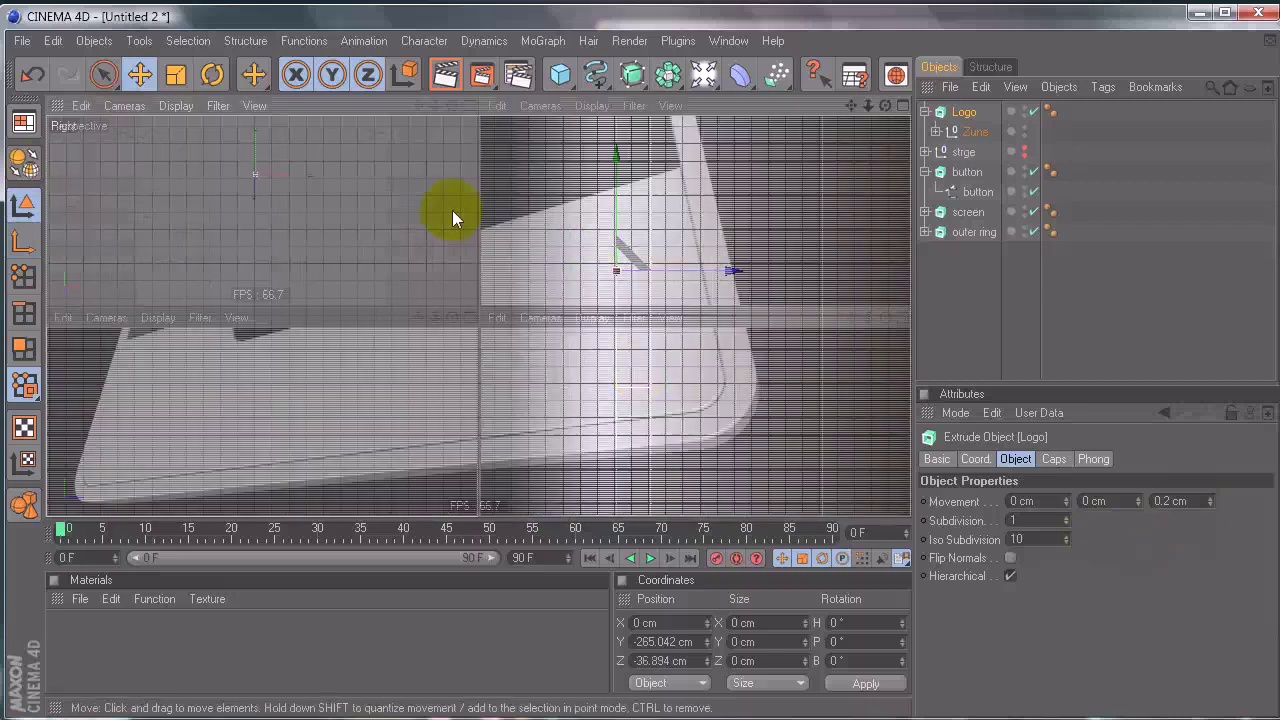
middle_click(357, 212)
click(969, 322)
alt+drag(655, 356, 488, 143)
click(448, 78)
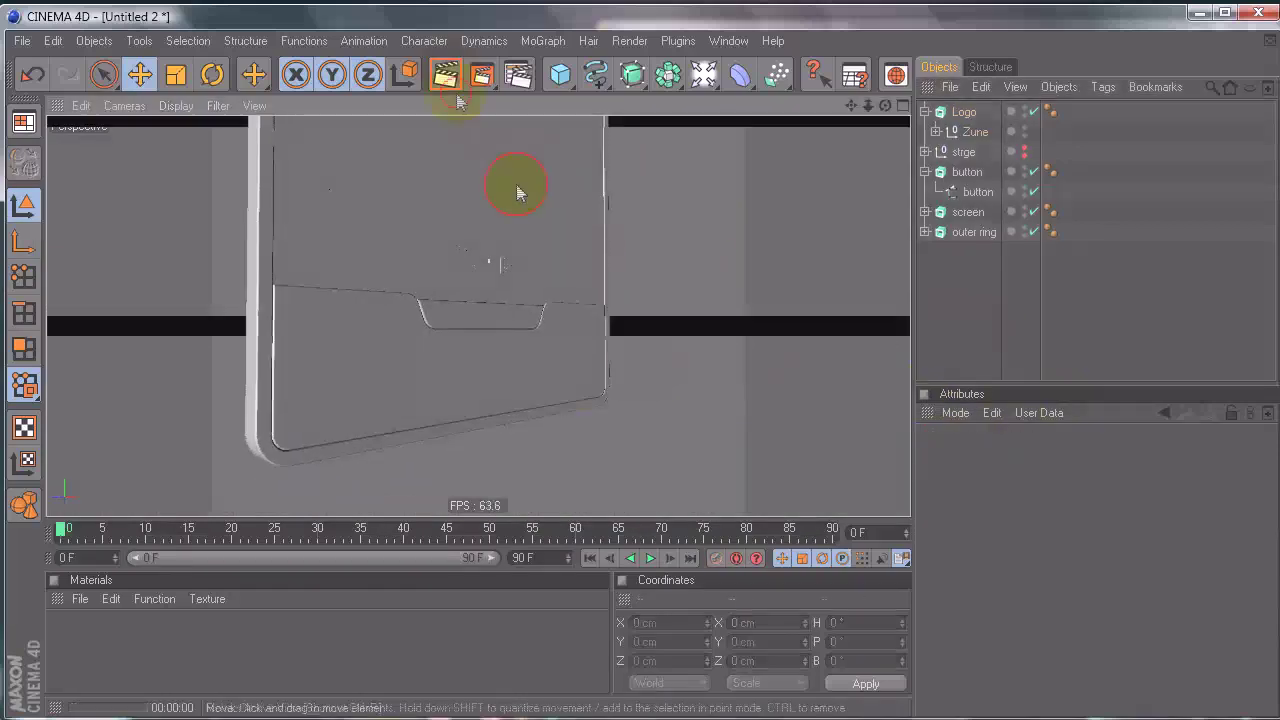
mouse_move(686, 294)
alt+mouse_down()
mouse_move(634, 369)
mouse_move(651, 371)
mouse_move(626, 377)
mouse_move(517, 229)
mouse_move(645, 365)
mouse_move(571, 391)
mouse_move(529, 323)
mouse_move(634, 371)
mouse_move(448, 368)
mouse_move(646, 377)
mouse_move(651, 357)
mouse_move(580, 337)
mouse_move(639, 376)
mouse_move(482, 295)
alt+mouse_up()
mouse_move(432, 192)
alt+mouse_down()
mouse_move(640, 371)
mouse_move(405, 180)
alt+mouse_up()
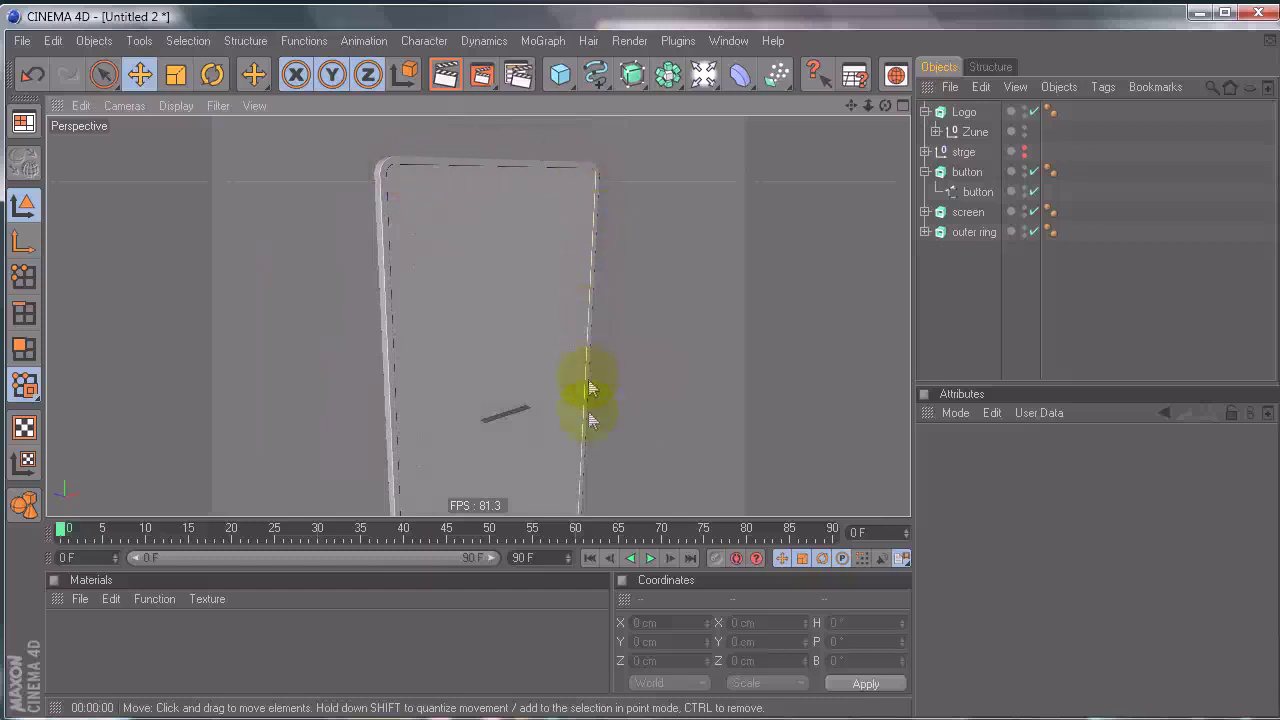
alt+drag(462, 256, 405, 283)
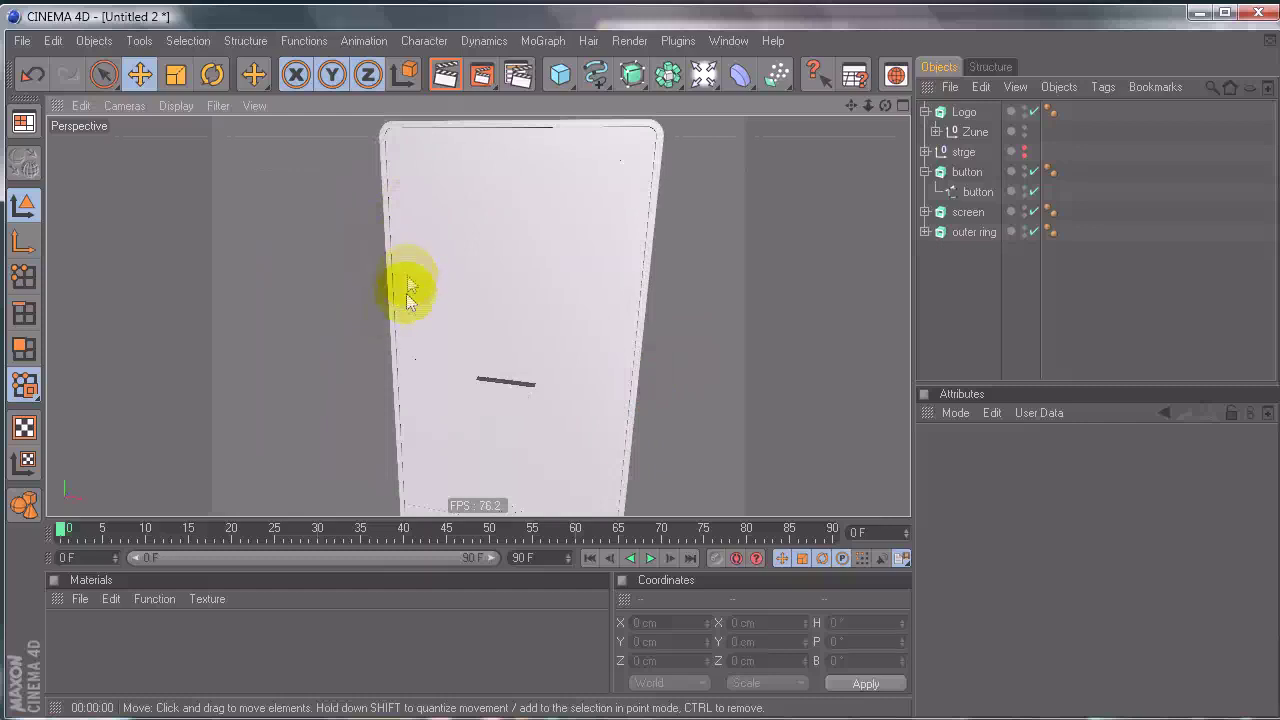
alt+drag(387, 165, 517, 226)
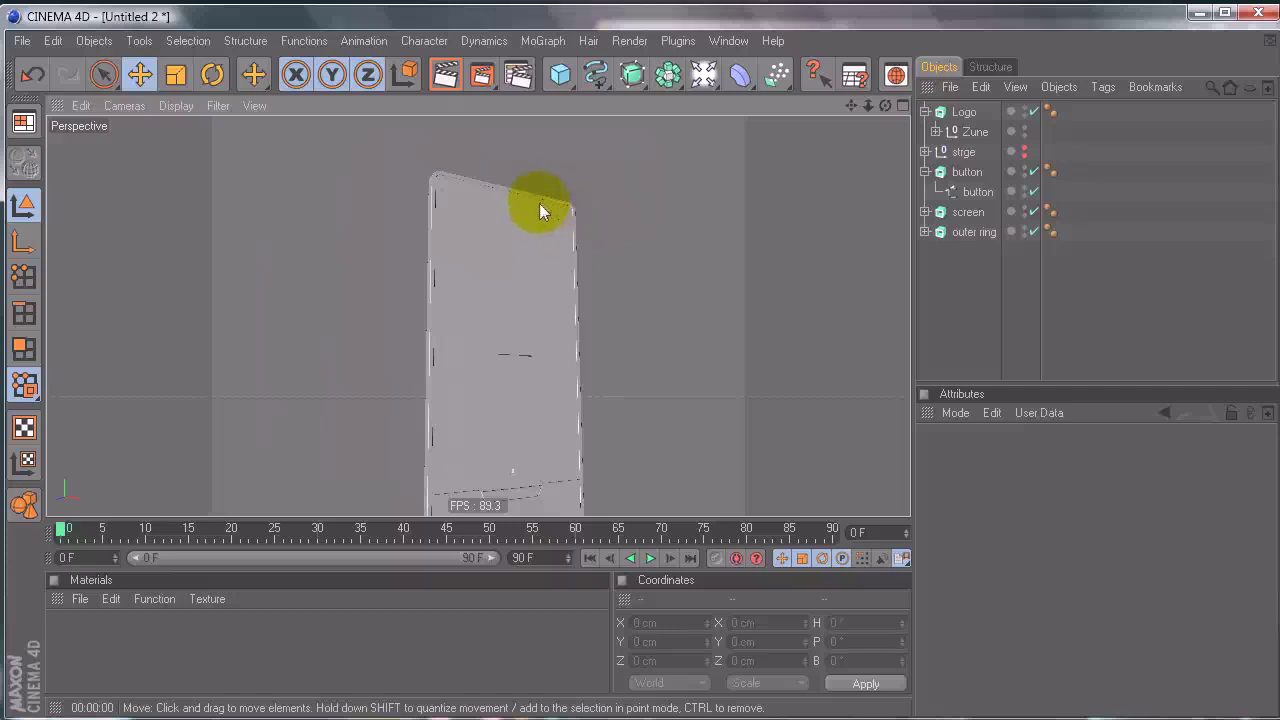
alt+right_drag(457, 206, 685, 372)
Step: Convert the screen extrusion into an editable hierarchy and select the black extrusion nested inside it
click(926, 173)
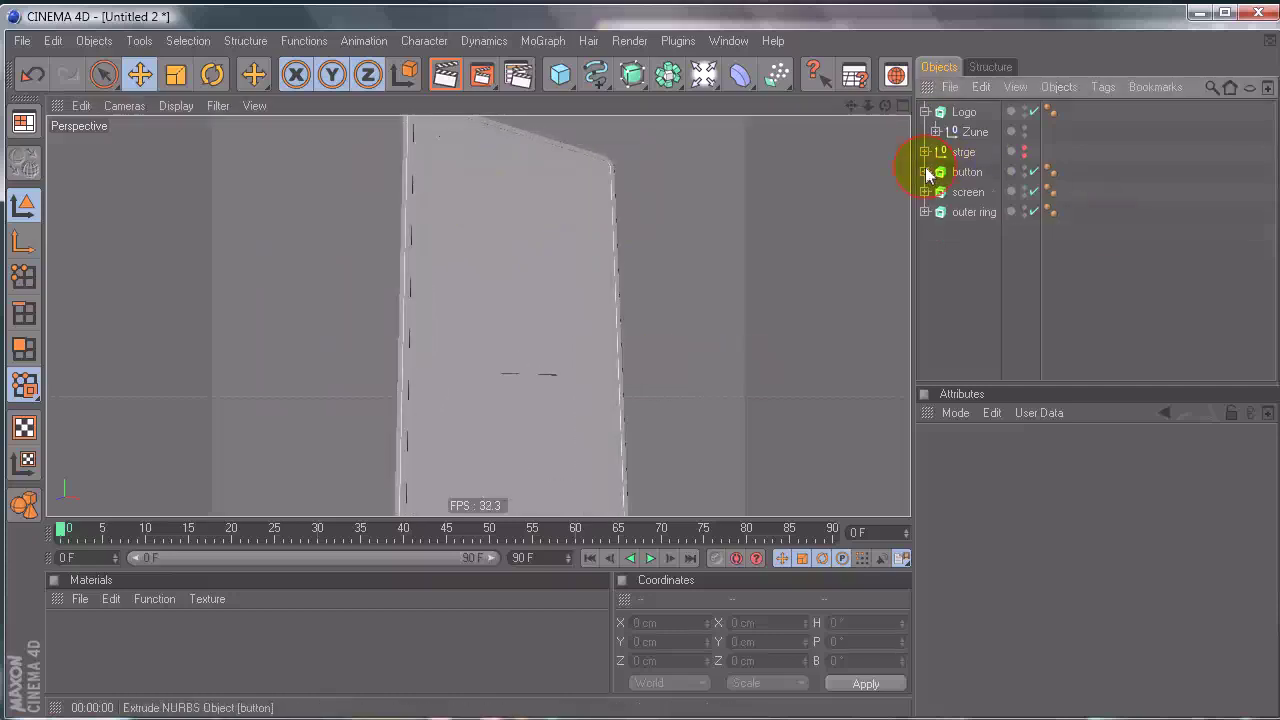
click(940, 172)
click(926, 172)
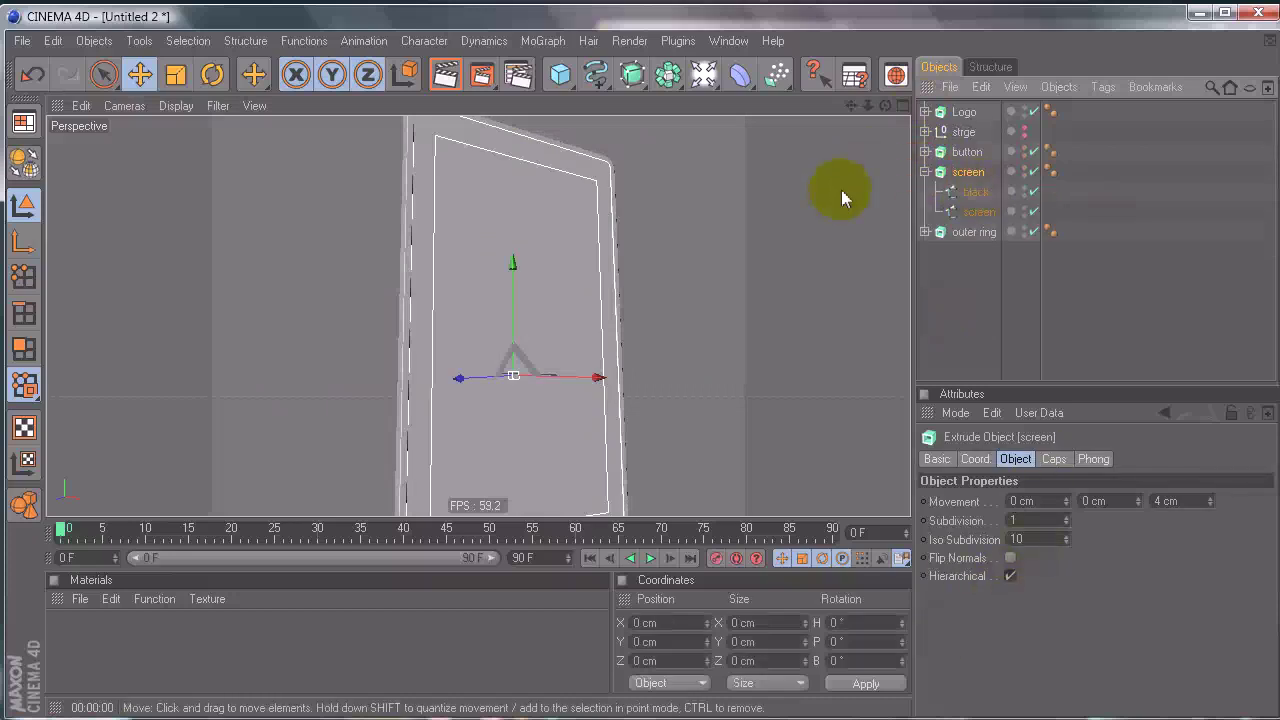
key(c)
click(957, 216)
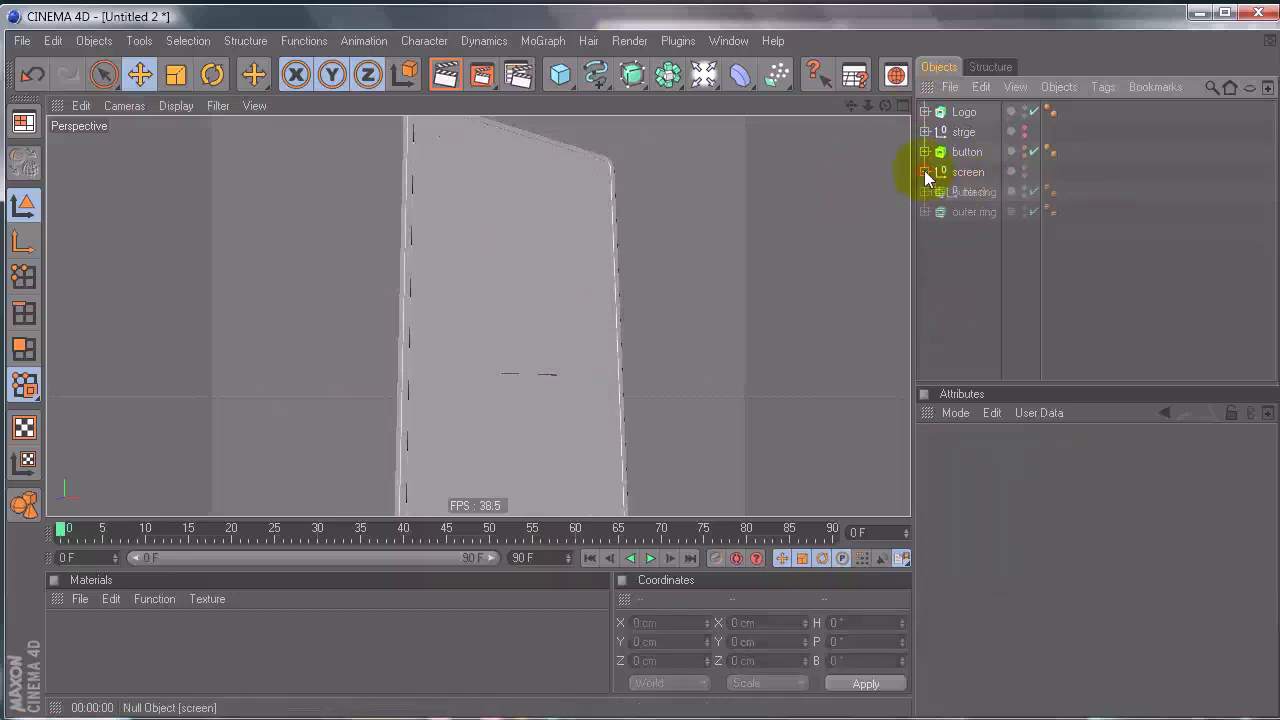
click(935, 192)
click(987, 213)
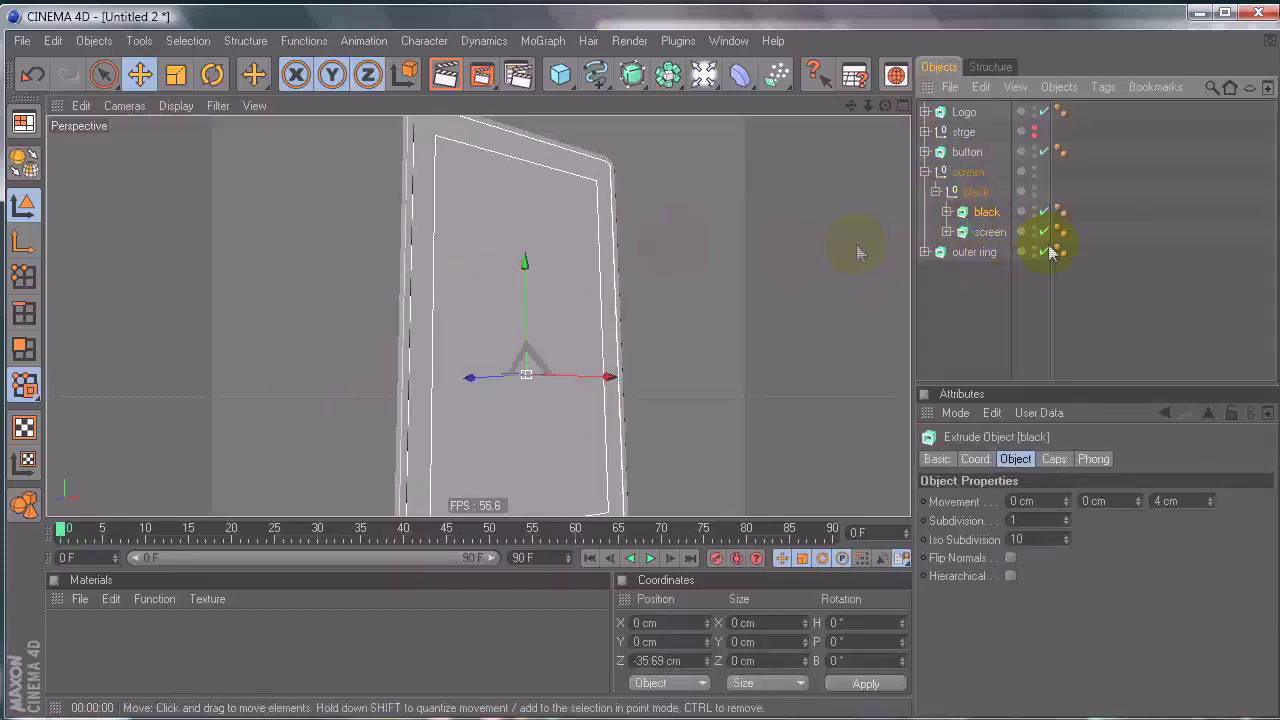
Step: Try to make the nested black extrusion editable and connect it with Cap 1 and Cap 2
key(c)
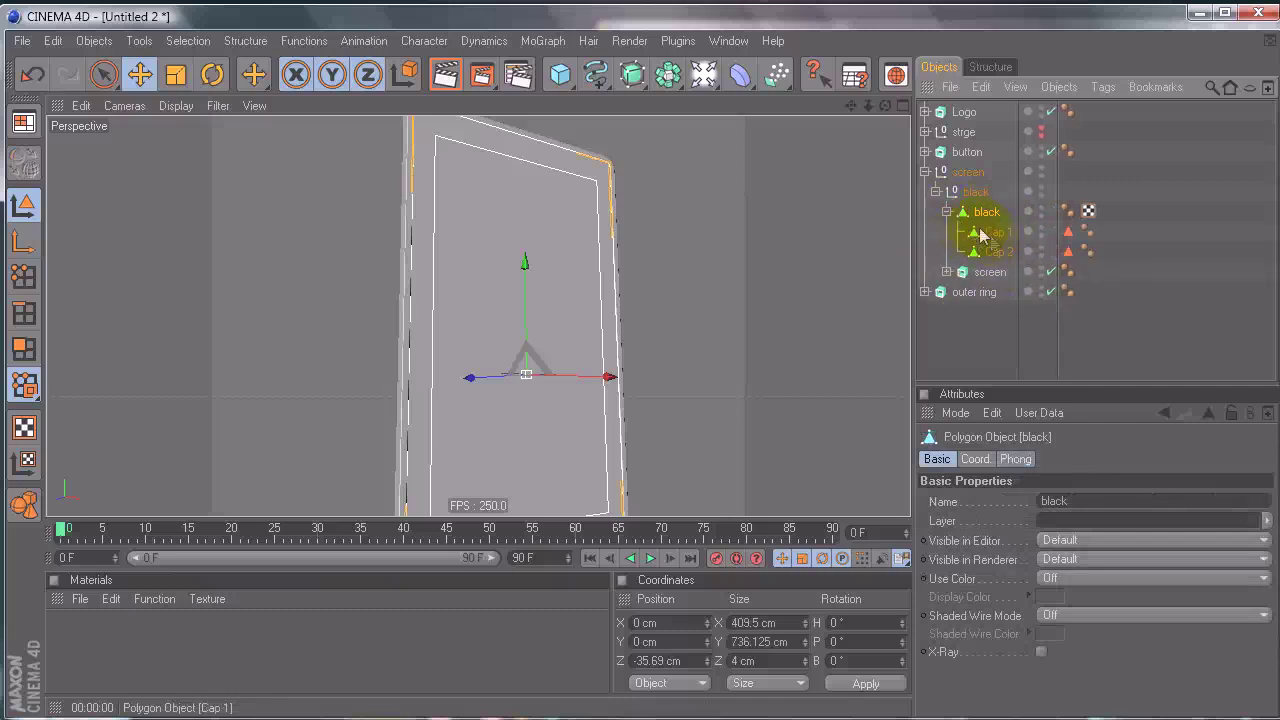
shift+click(996, 253)
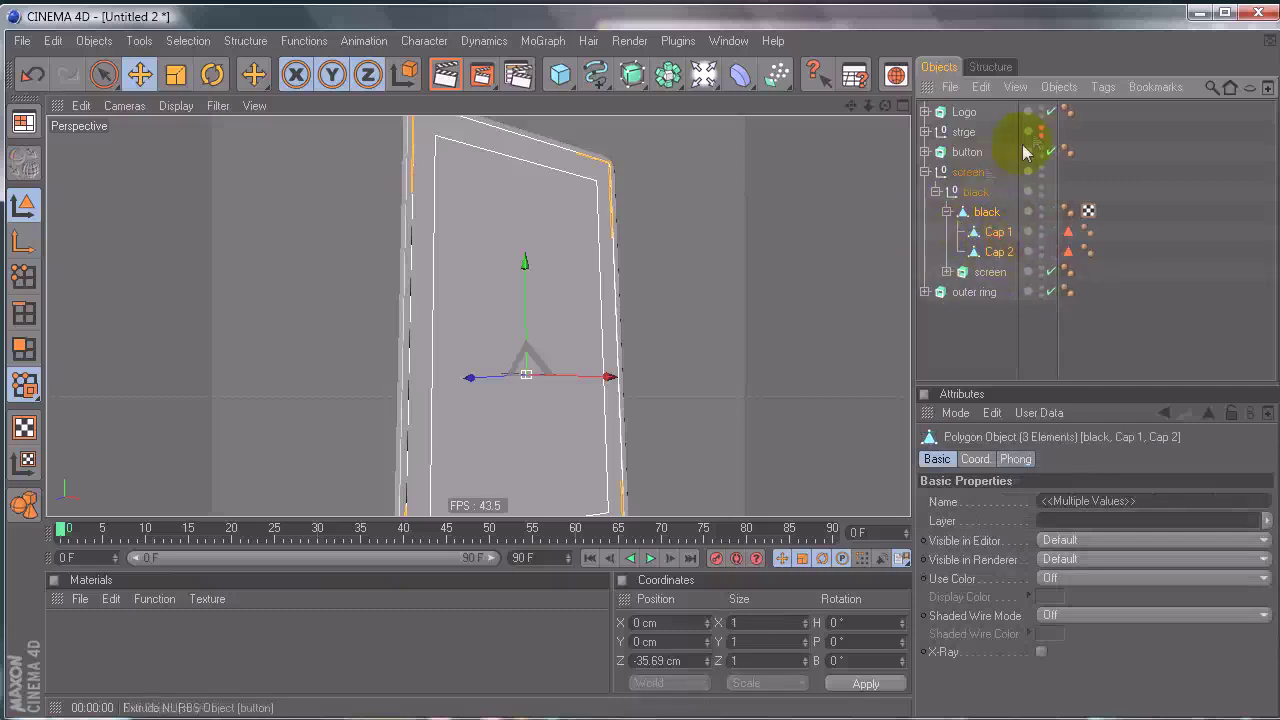
click(1066, 92)
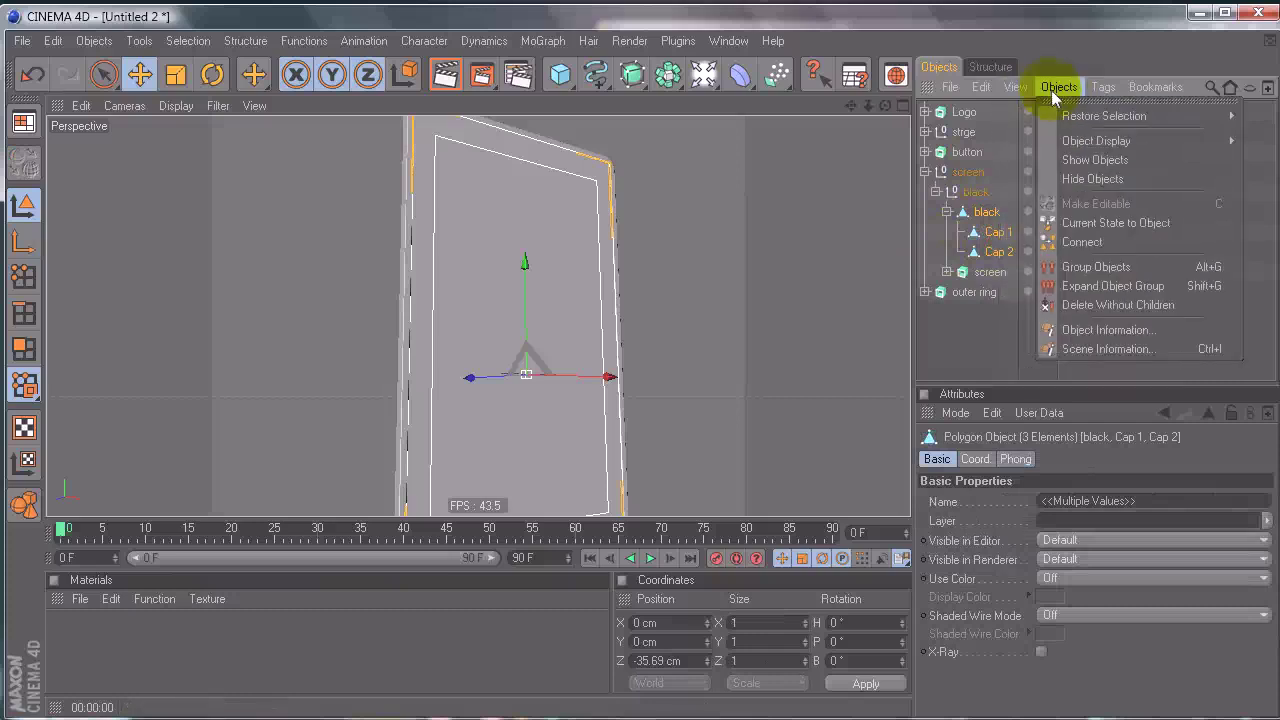
click(1088, 243)
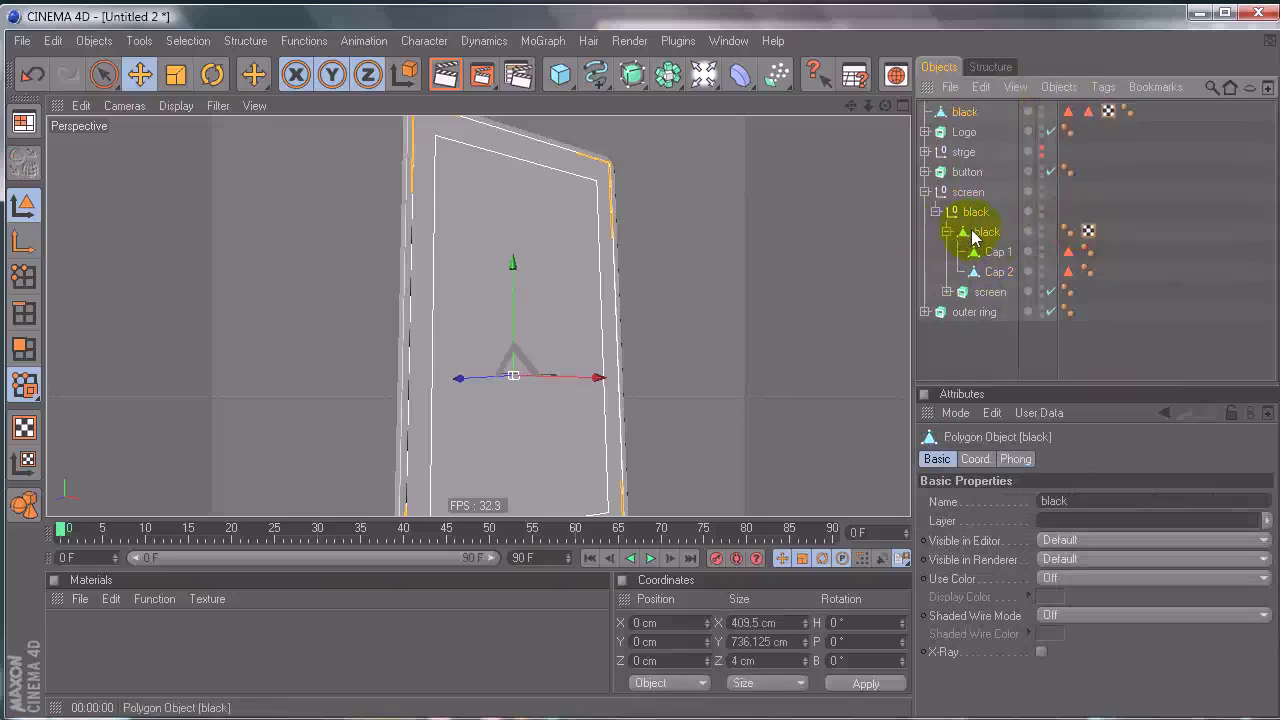
key(ctrl+z)
key(ctrl+z)
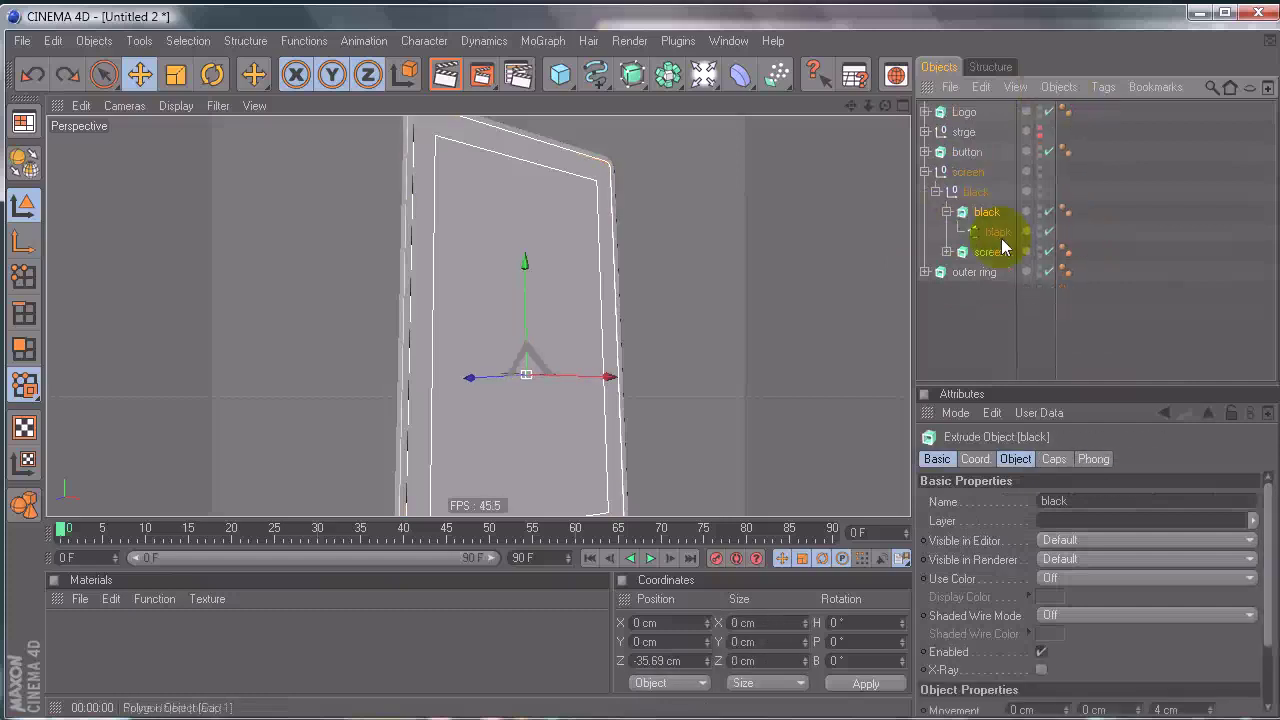
Step: Make the nested black extrusion editable and move the strge group to the end of the object list
click(947, 213)
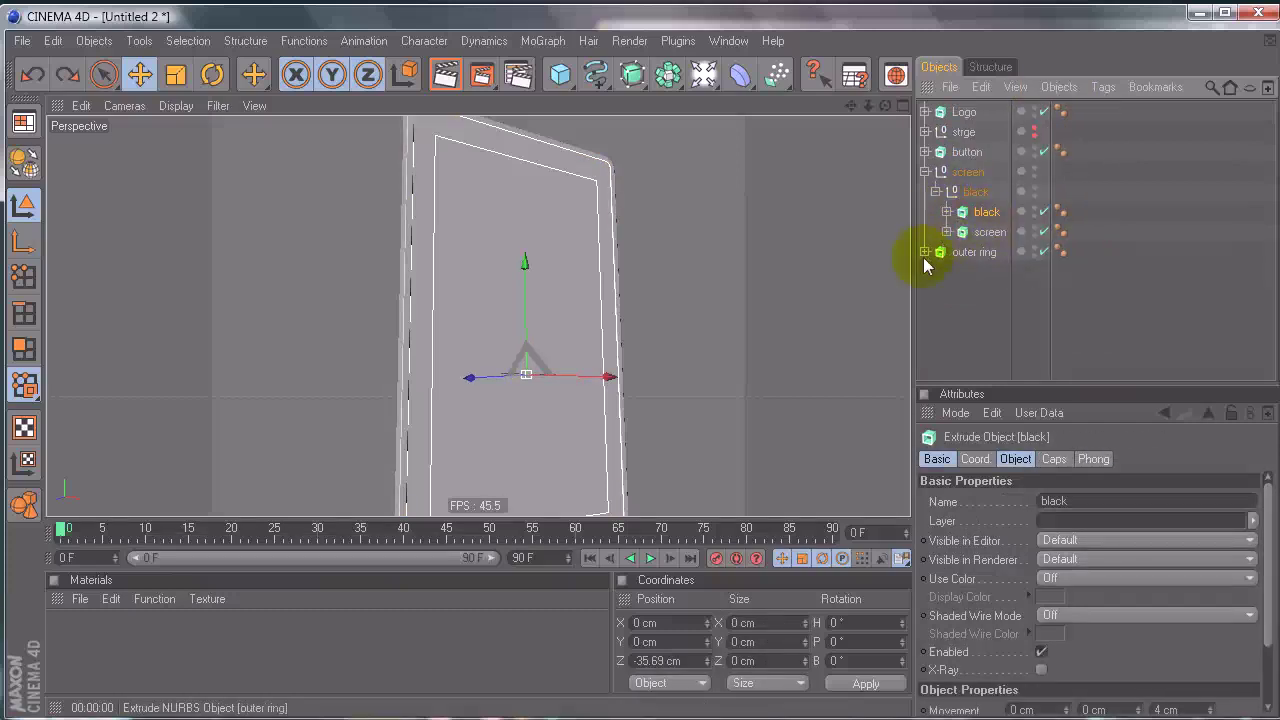
drag(968, 134, 968, 136)
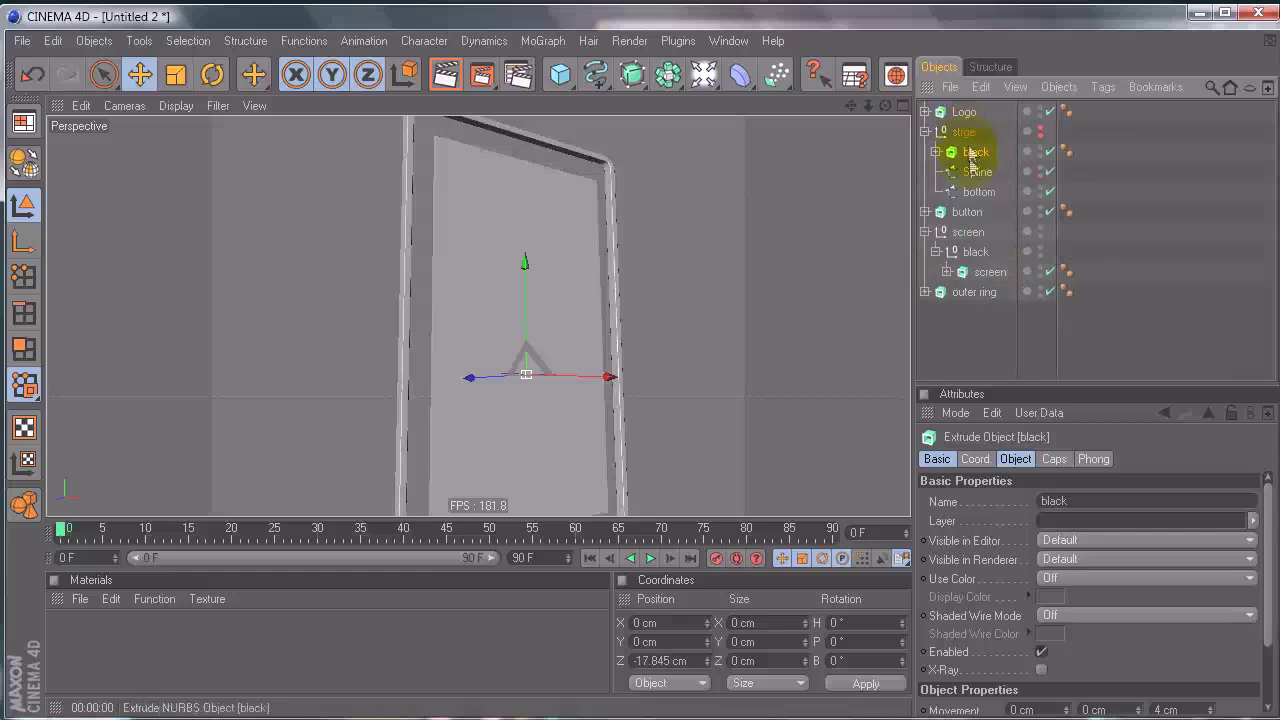
drag(978, 258, 983, 268)
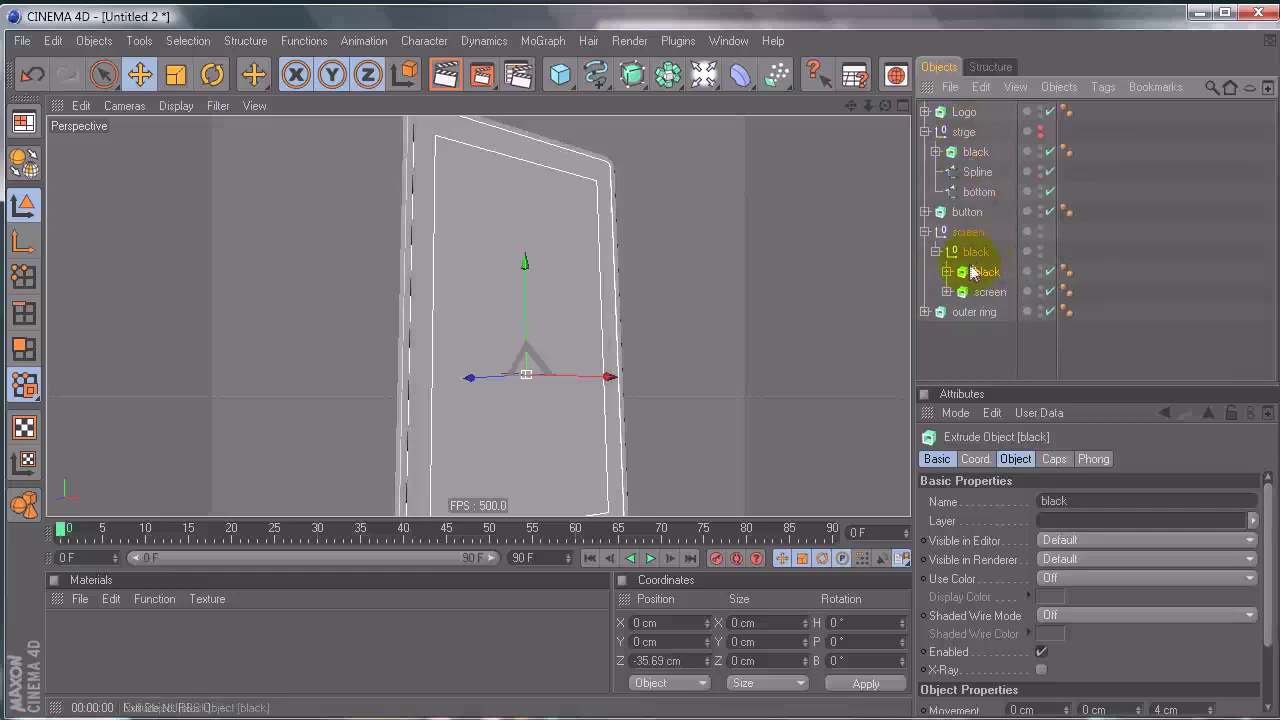
key(c)
click(927, 144)
click(925, 133)
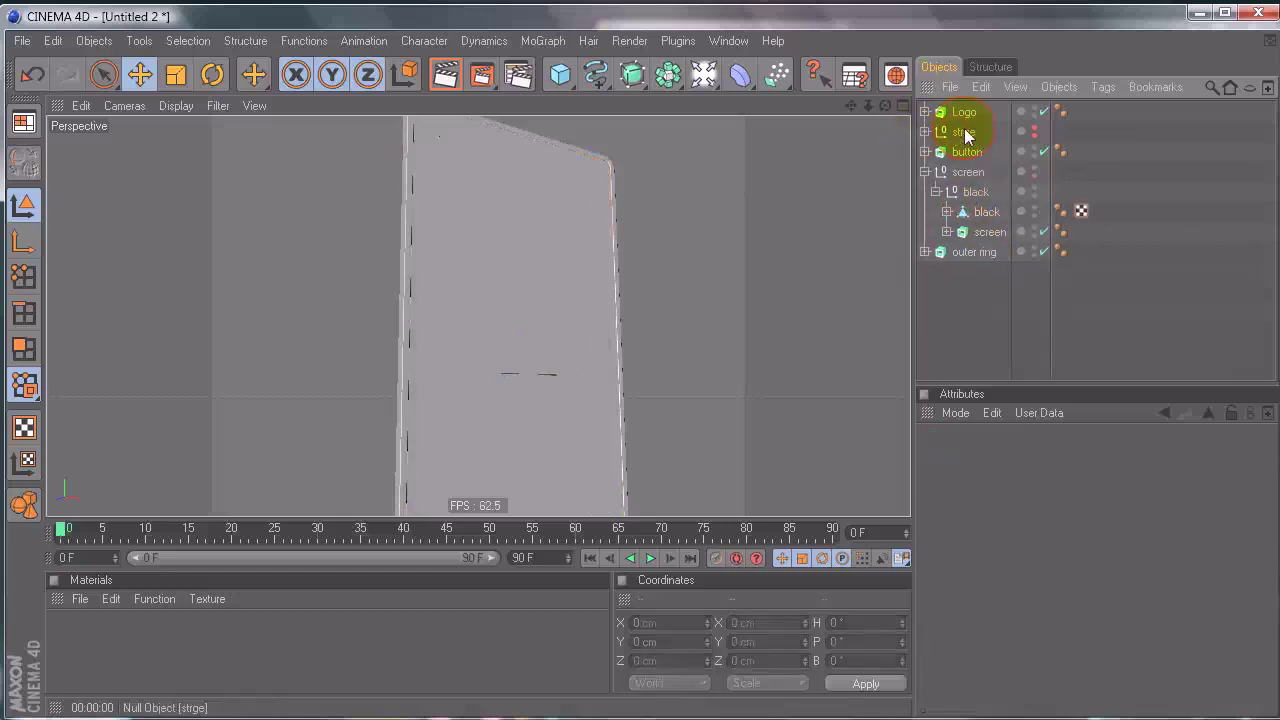
drag(969, 267, 970, 269)
Step: Connect the black mesh with Cap 1 and Cap 2 into one polygon object and delete the original pieces
click(982, 193)
click(947, 192)
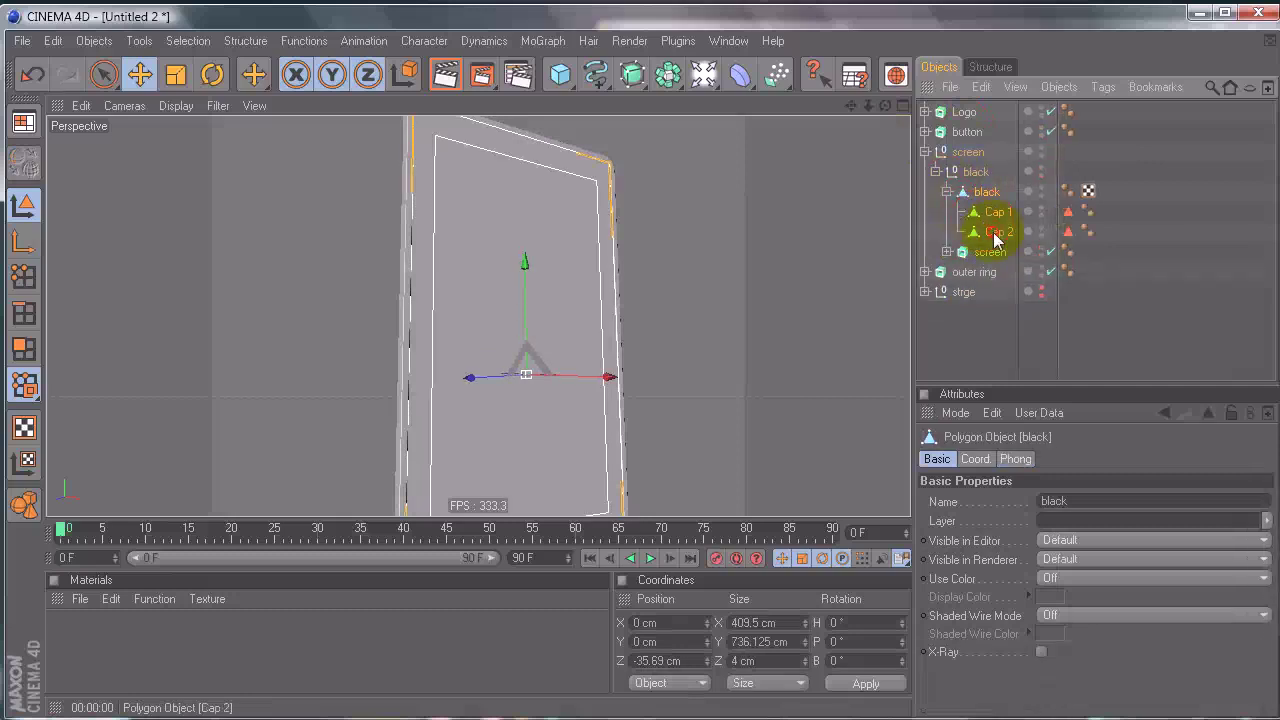
shift+click(995, 234)
click(1055, 87)
click(1071, 271)
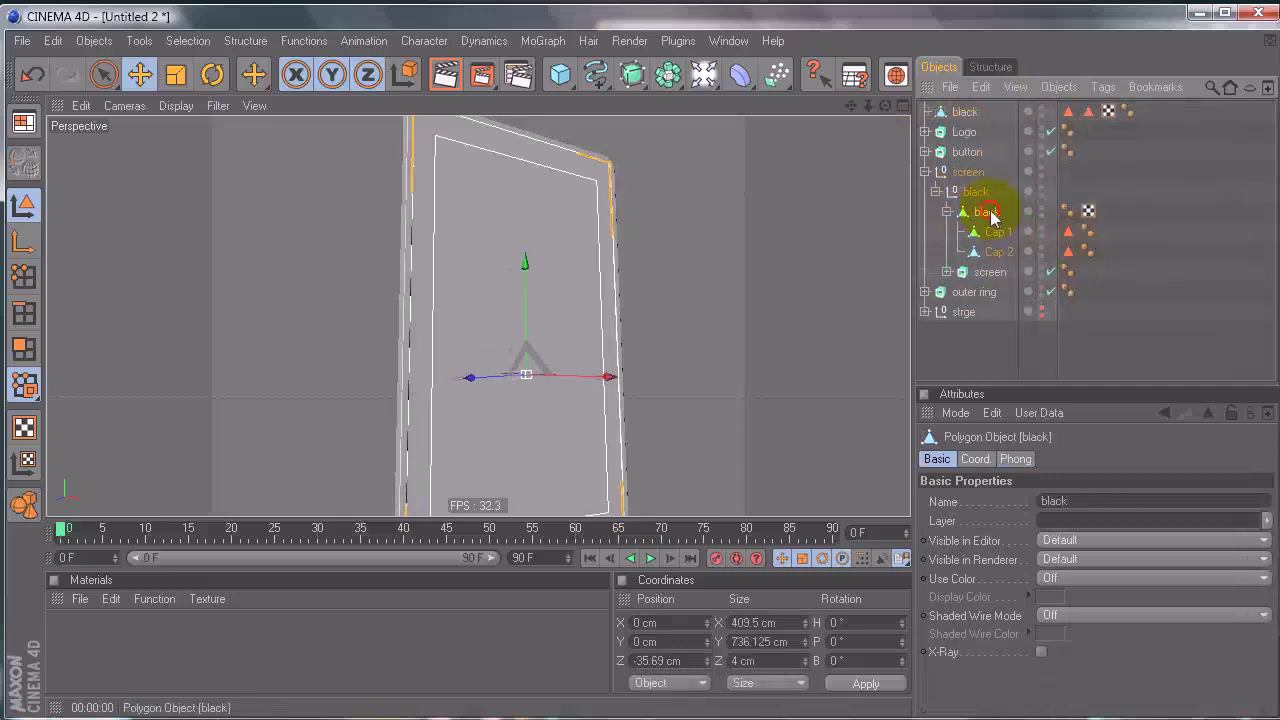
key(Delete)
click(945, 112)
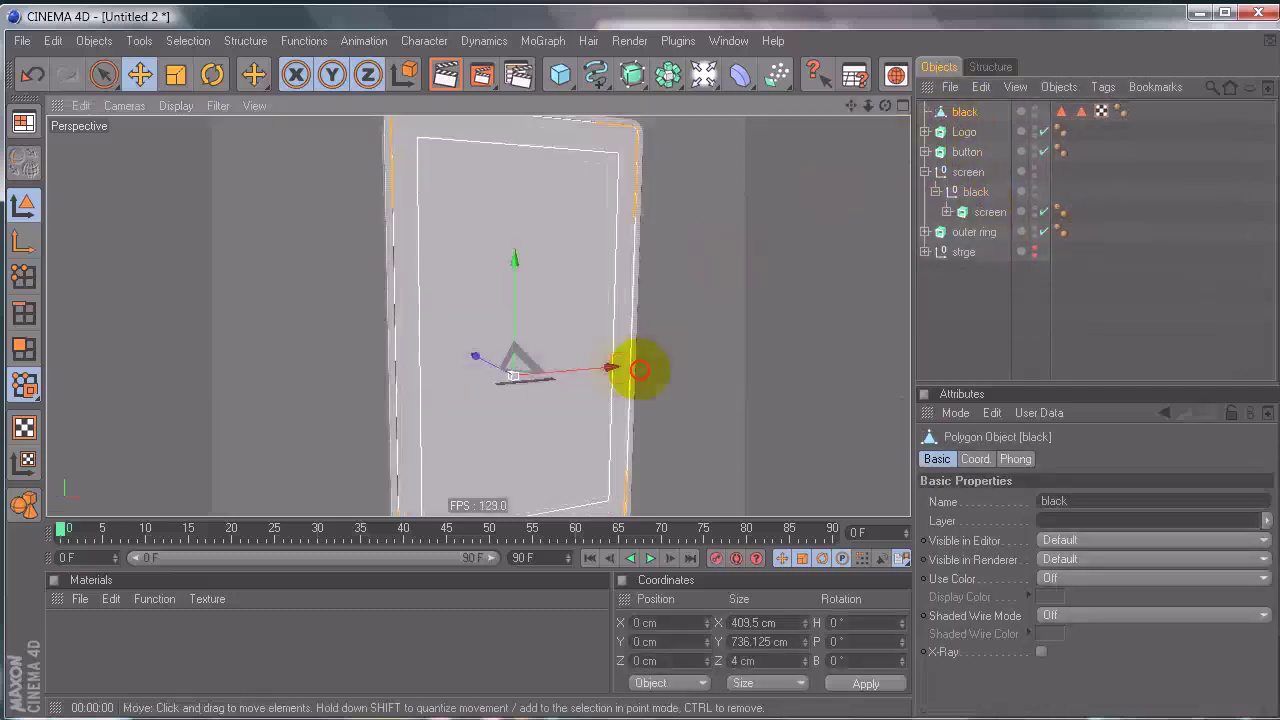
Step: Optimize the connected black mesh's polygons, unused points and points with a 0.01 cm tolerance
alt+drag(713, 267, 640, 372)
alt+right_drag(640, 372, 652, 361)
right_click(331, 289)
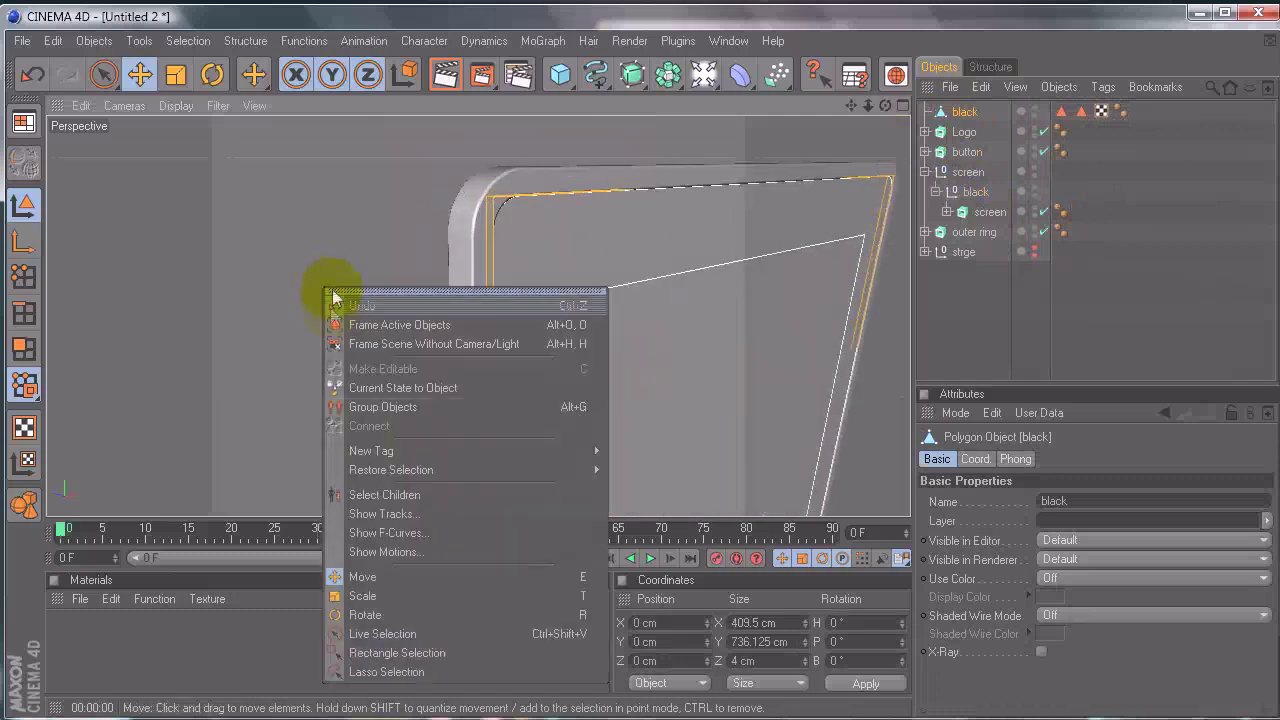
click(24, 348)
right_click(345, 285)
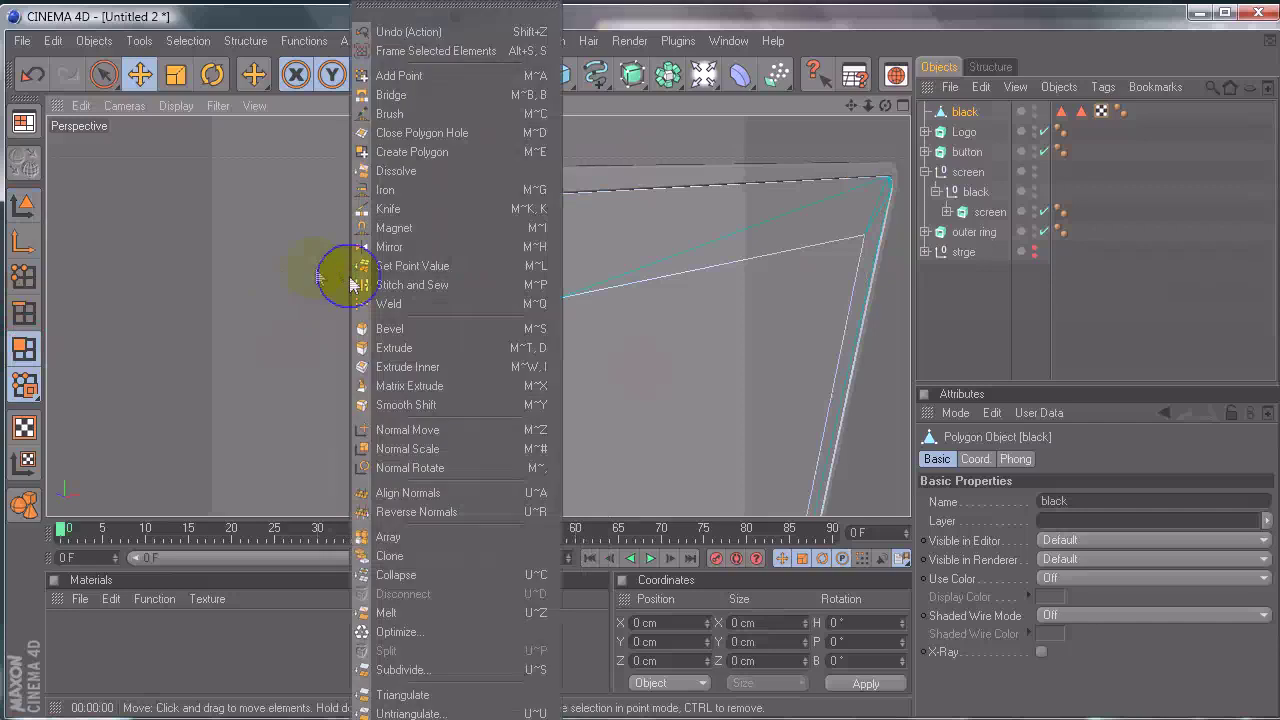
click(414, 634)
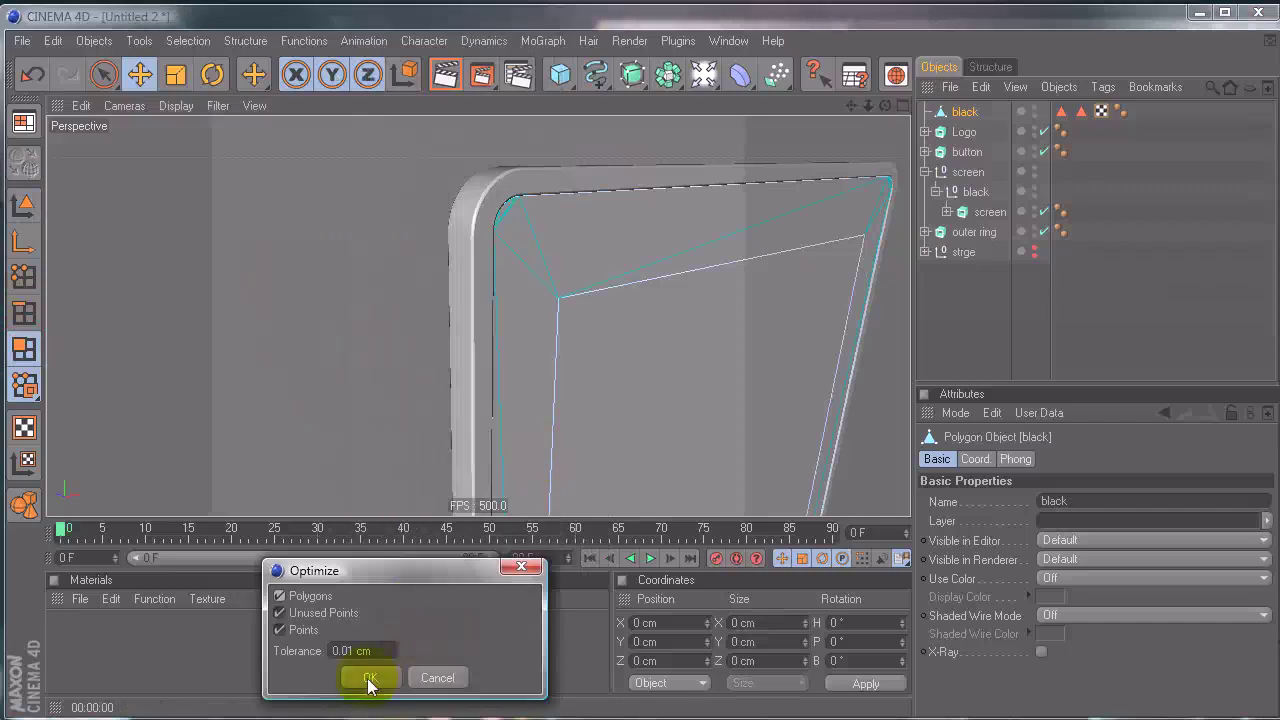
click(369, 680)
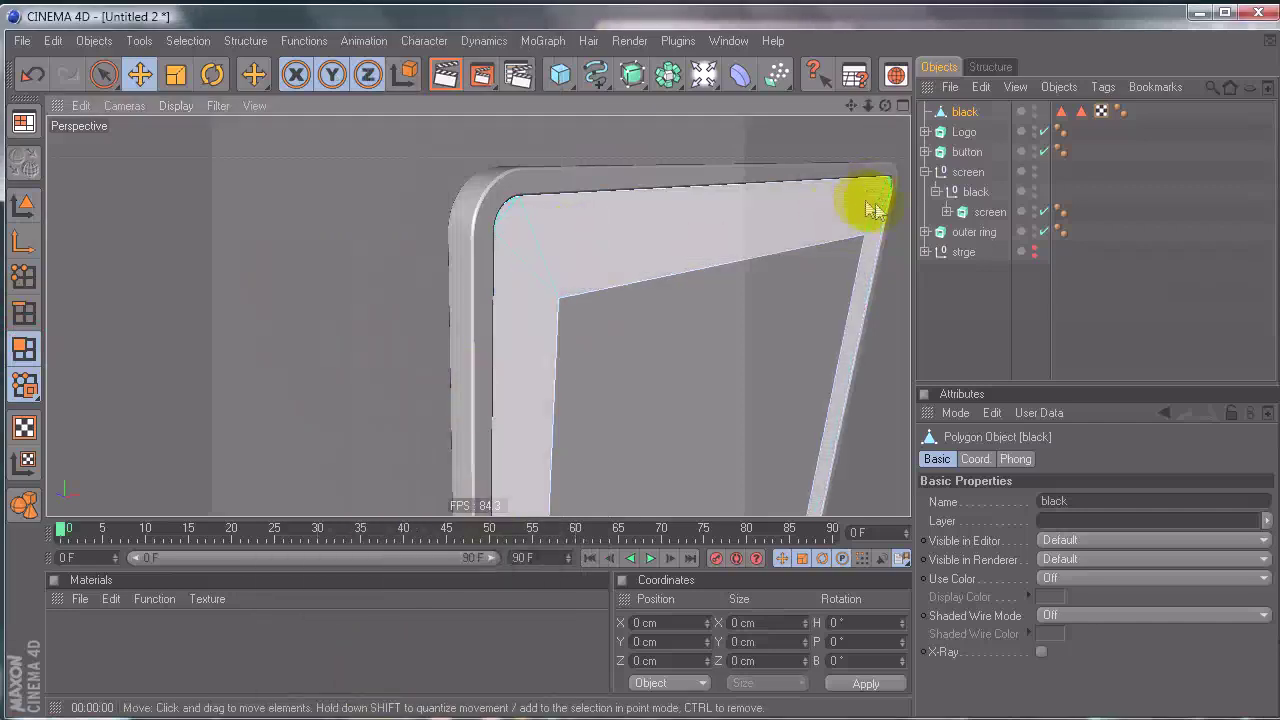
Step: Hide the black null inside the screen group and the outer ring, isolating the connected black mesh
alt+drag(617, 240, 651, 369)
alt+middle_drag(651, 369, 617, 240)
mouse_move(617, 240)
alt+mouse_down()
mouse_move(640, 369)
mouse_move(617, 240)
alt+mouse_up()
alt+right_drag(617, 240, 570, 240)
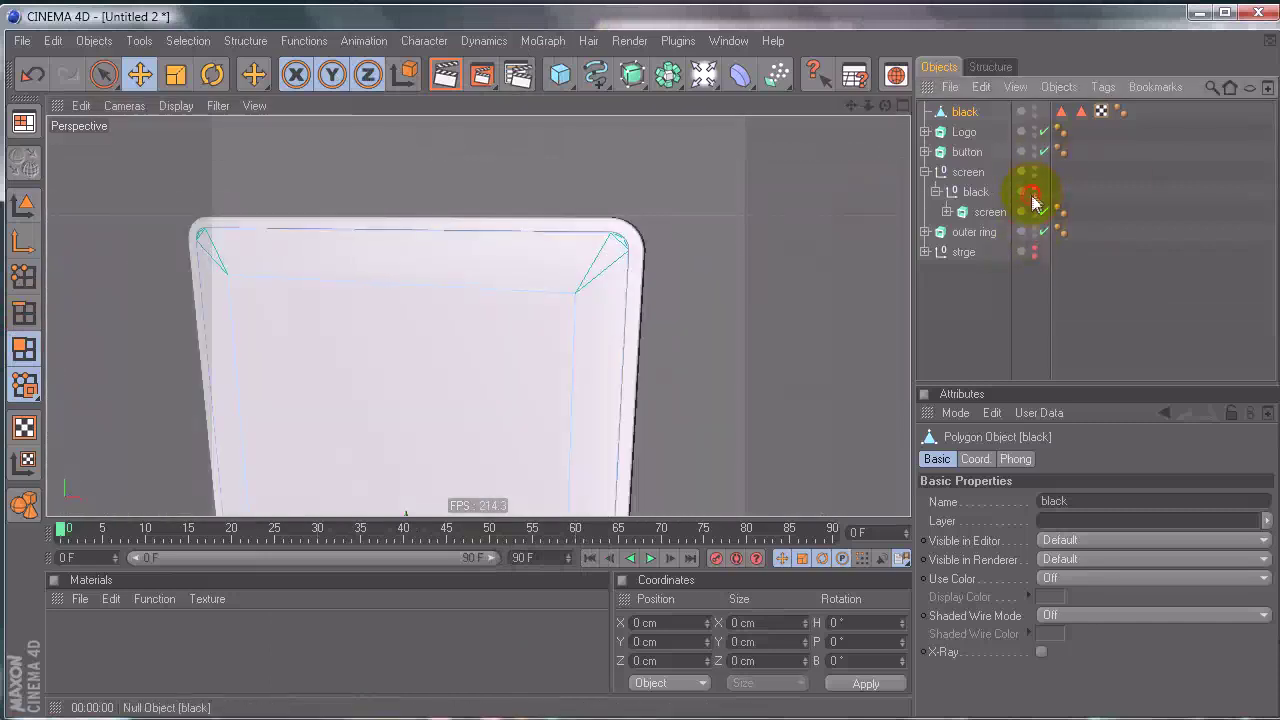
click(1034, 190)
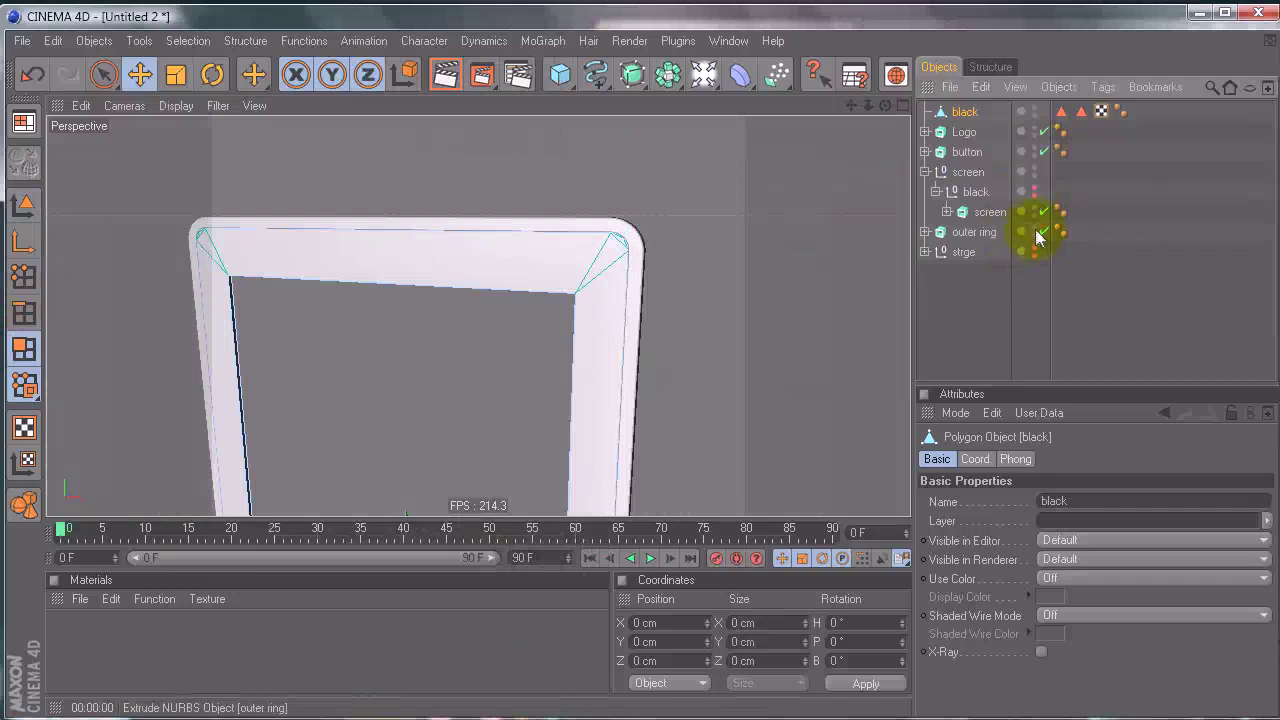
click(1041, 232)
Step: Loop-select the outer perimeter edge around the face of the black frame
alt+drag(680, 350, 646, 371)
alt+right_drag(646, 371, 460, 251)
alt+middle_drag(460, 251, 451, 263)
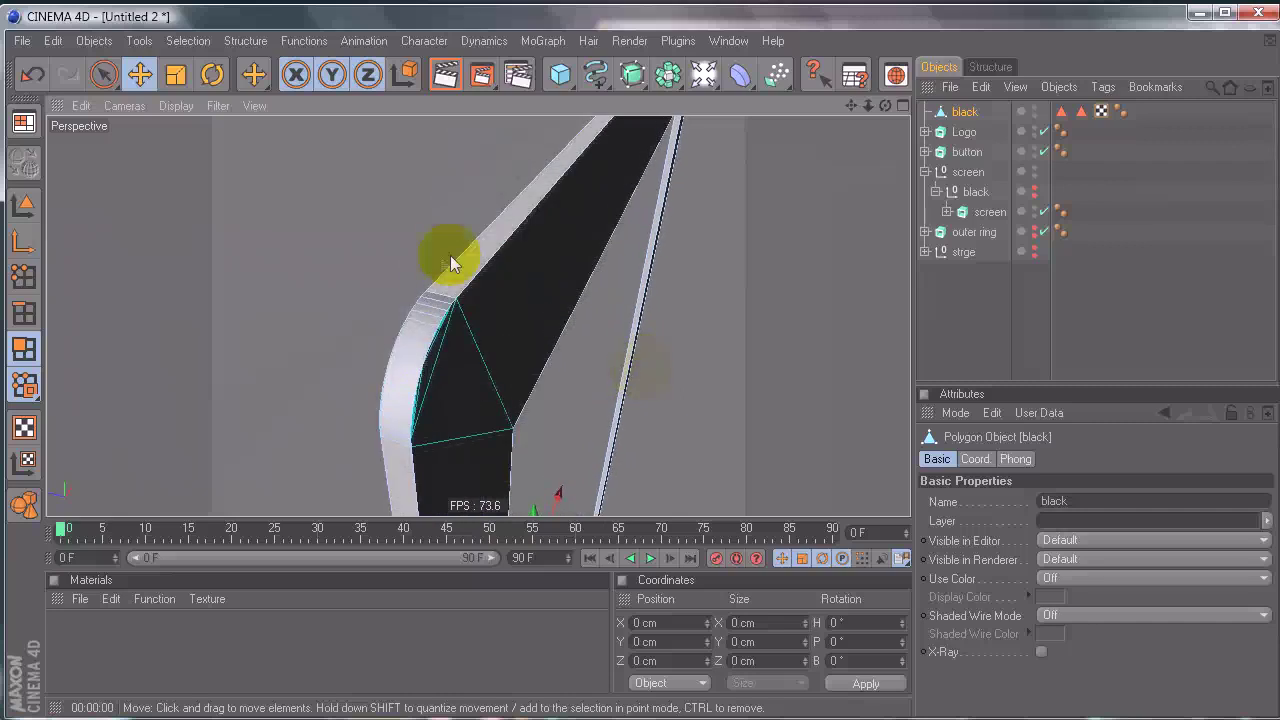
alt+right_drag(451, 263, 640, 369)
alt+middle_drag(640, 369, 640, 370)
alt+drag(639, 370, 443, 227)
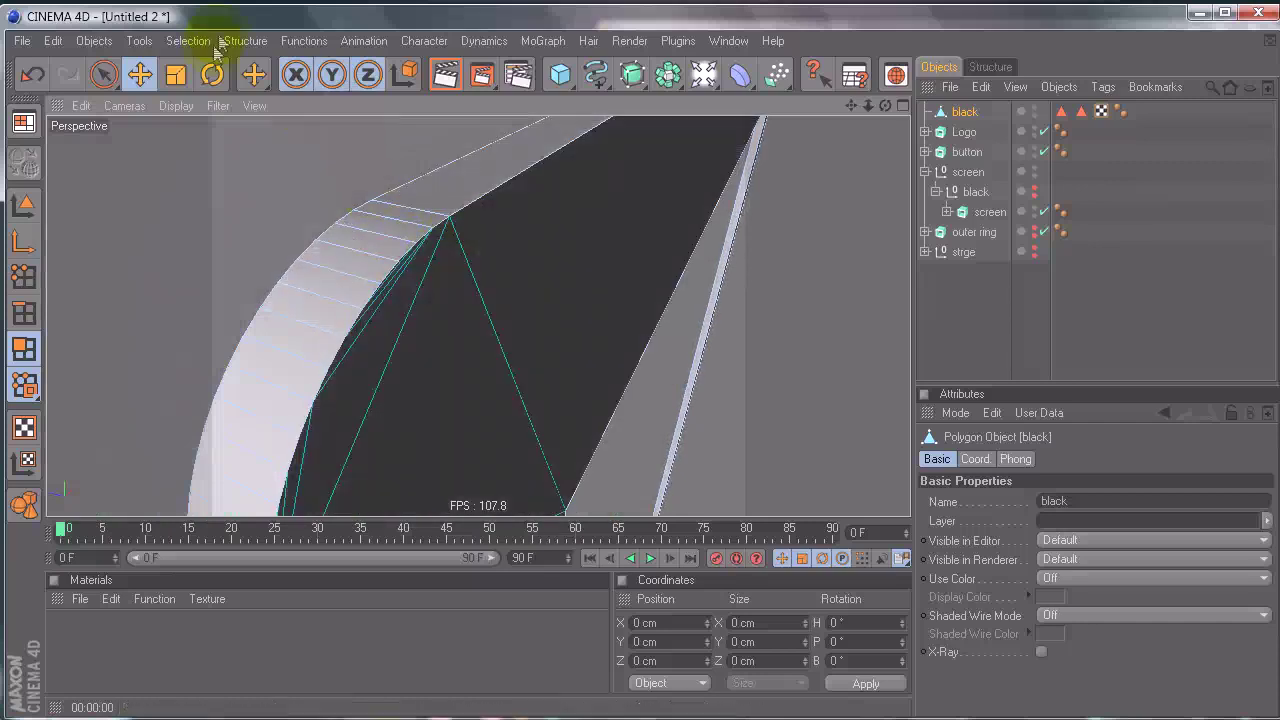
click(188, 40)
click(205, 167)
click(24, 313)
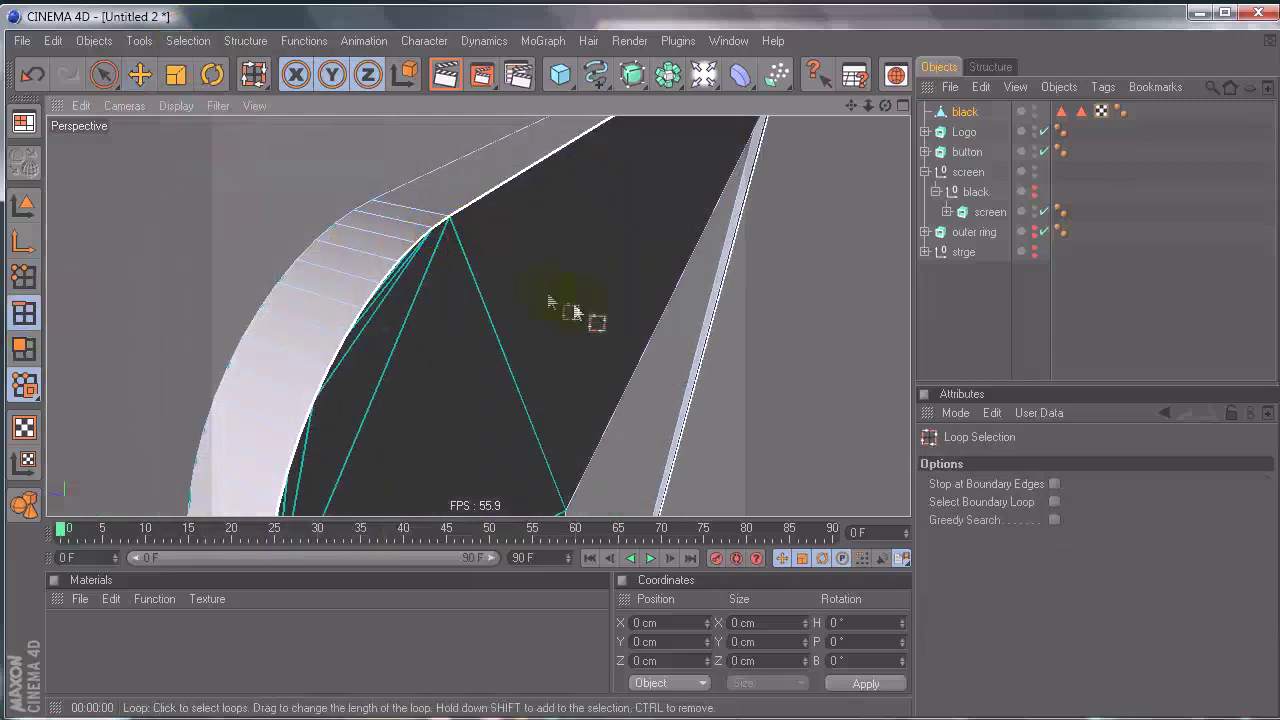
click(457, 218)
Step: Bevel the selected perimeter edge loop with an inner offset of about 0.64 cm
alt+right_drag(640, 370, 633, 370)
mouse_move(632, 370)
alt+mouse_down()
mouse_move(648, 371)
mouse_move(634, 371)
mouse_move(640, 354)
mouse_move(637, 372)
mouse_move(480, 306)
mouse_move(634, 363)
mouse_move(629, 377)
mouse_move(646, 369)
mouse_move(543, 277)
mouse_move(640, 369)
alt+mouse_up()
alt+right_drag(557, 277, 600, 277)
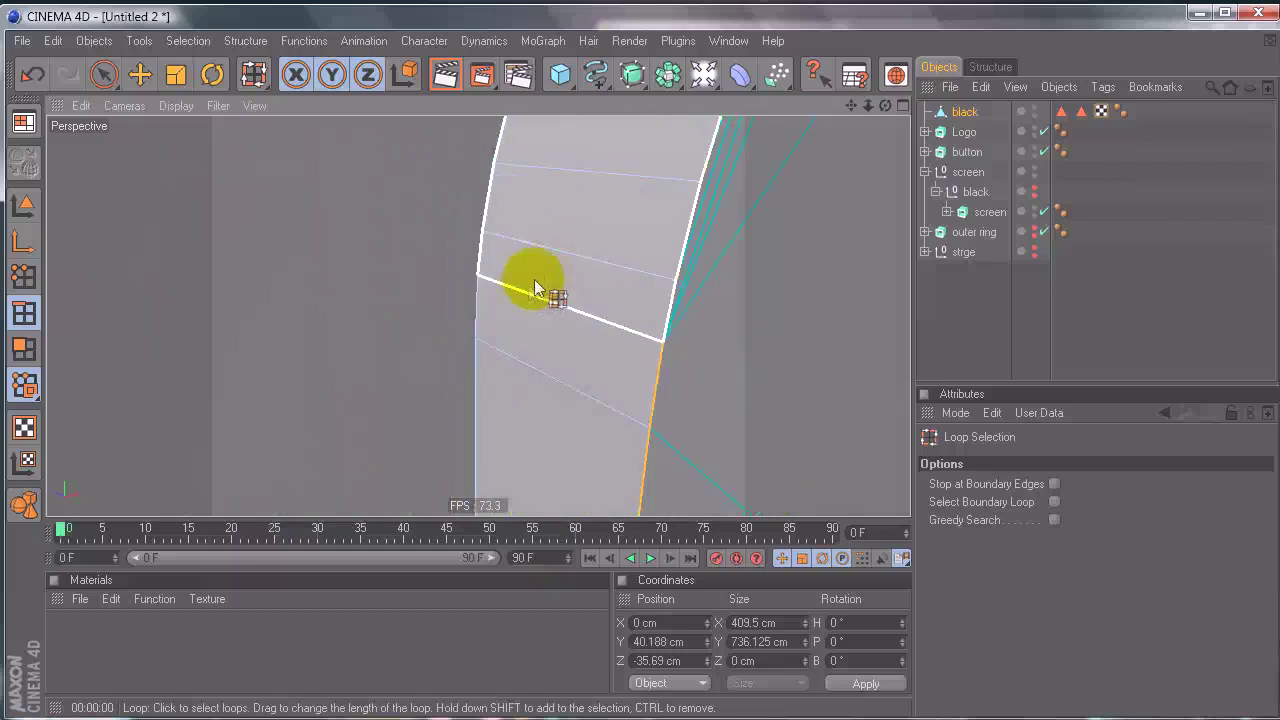
alt+middle_drag(536, 287, 330, 370)
alt+right_drag(509, 291, 385, 291)
right_click(509, 291)
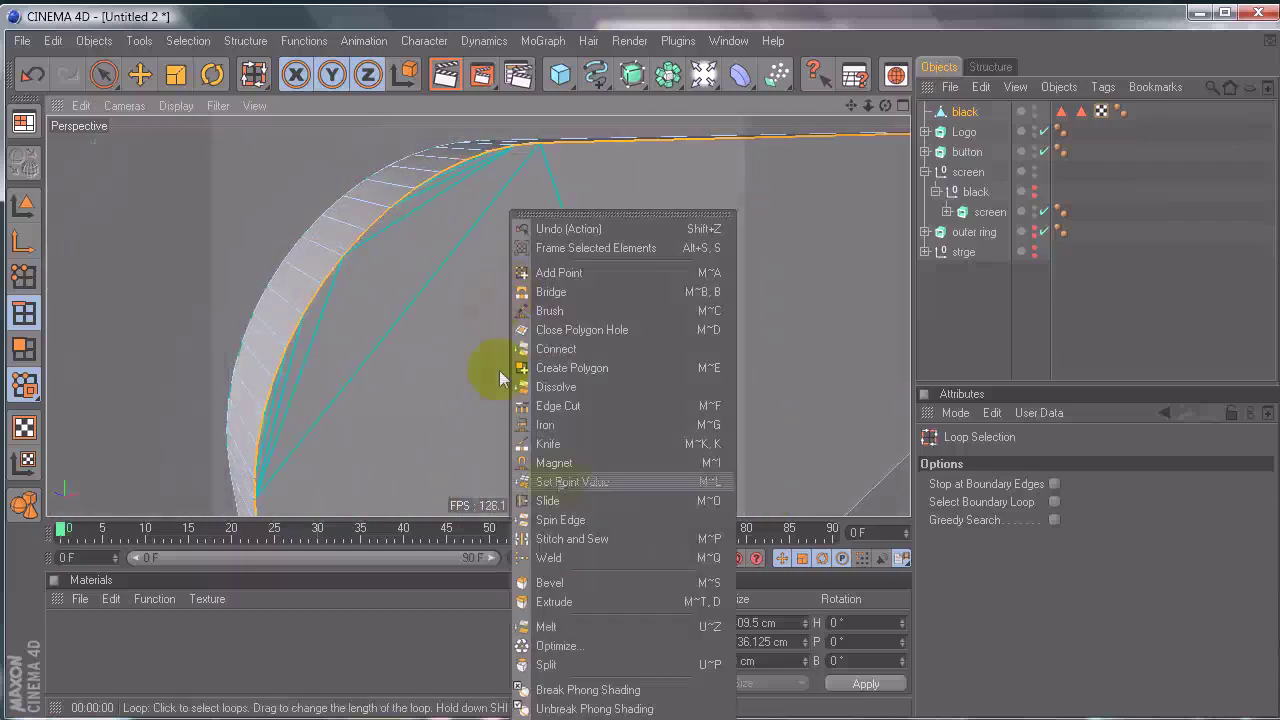
click(530, 580)
drag(383, 298, 471, 337)
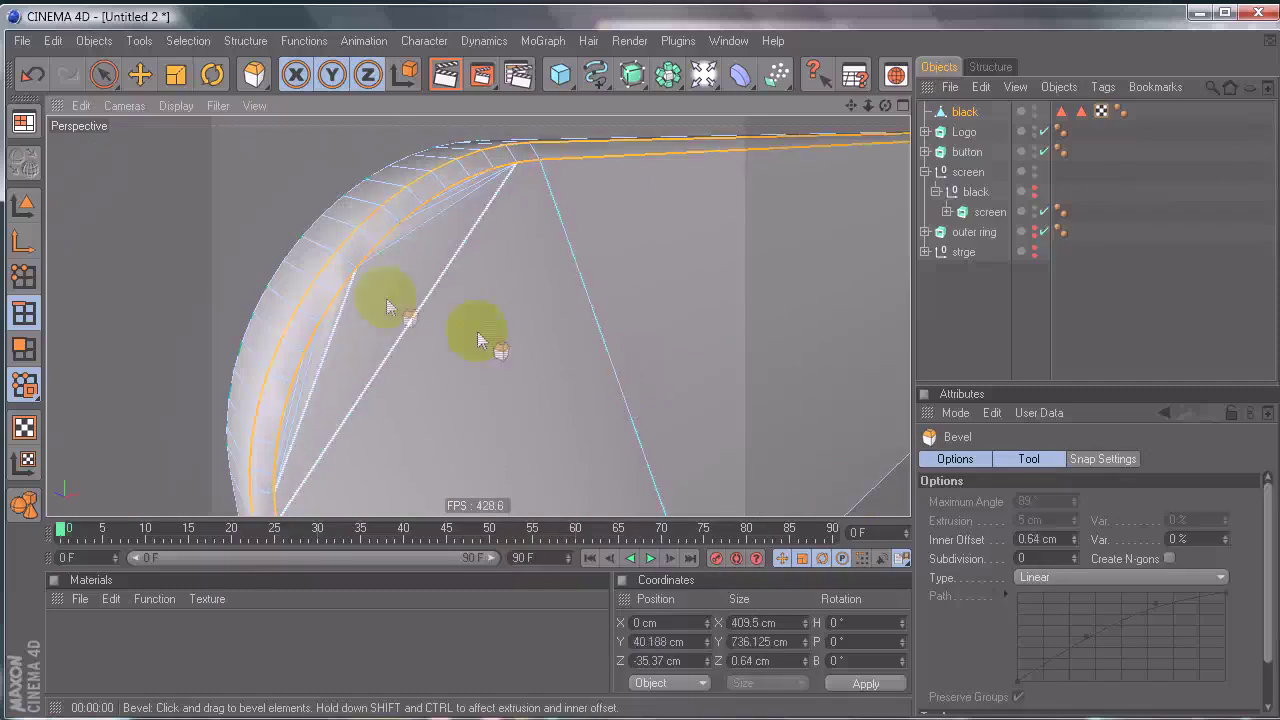
Step: Set the bevel type to Convex with 3 subdivisions and leave the Bevel tool
click(1094, 577)
click(1070, 620)
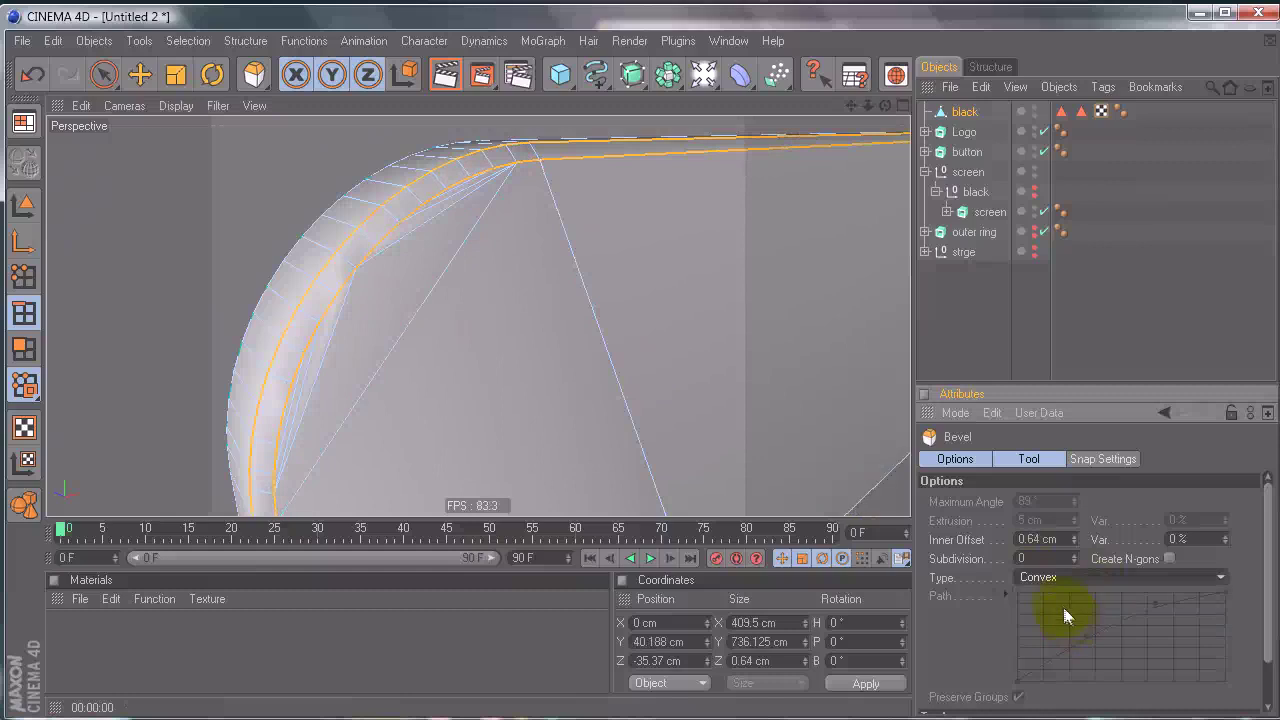
drag(1076, 557, 1073, 558)
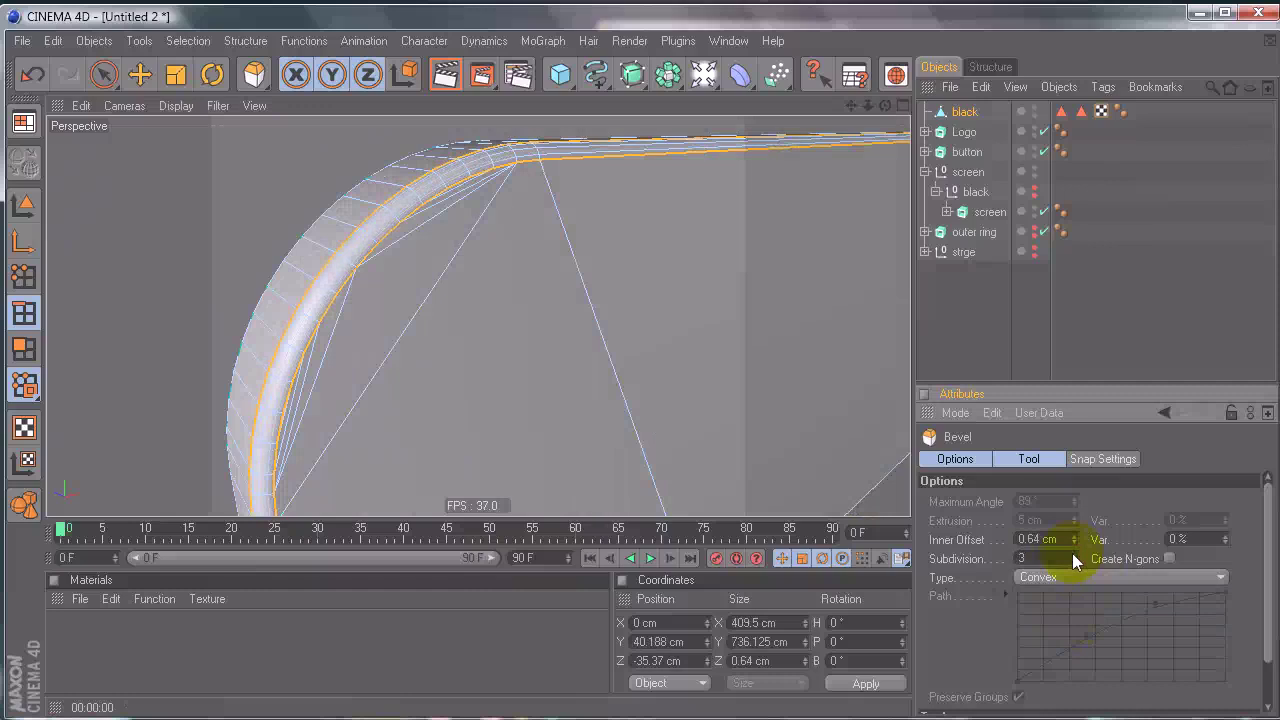
click(104, 74)
Step: Set the Phong angle of the connected black mesh's Phong tag to 25°
mouse_move(604, 238)
alt+mouse_down()
mouse_move(640, 369)
mouse_move(604, 238)
alt+mouse_up()
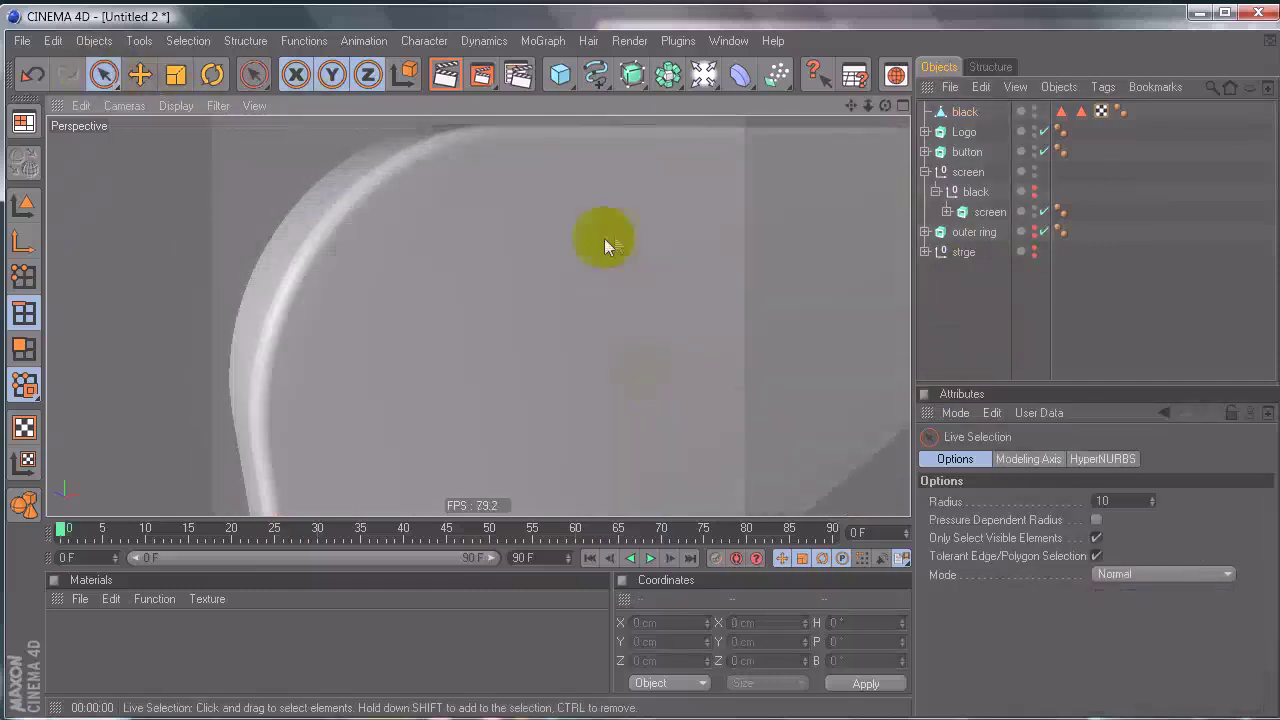
click(1118, 112)
click(1069, 519)
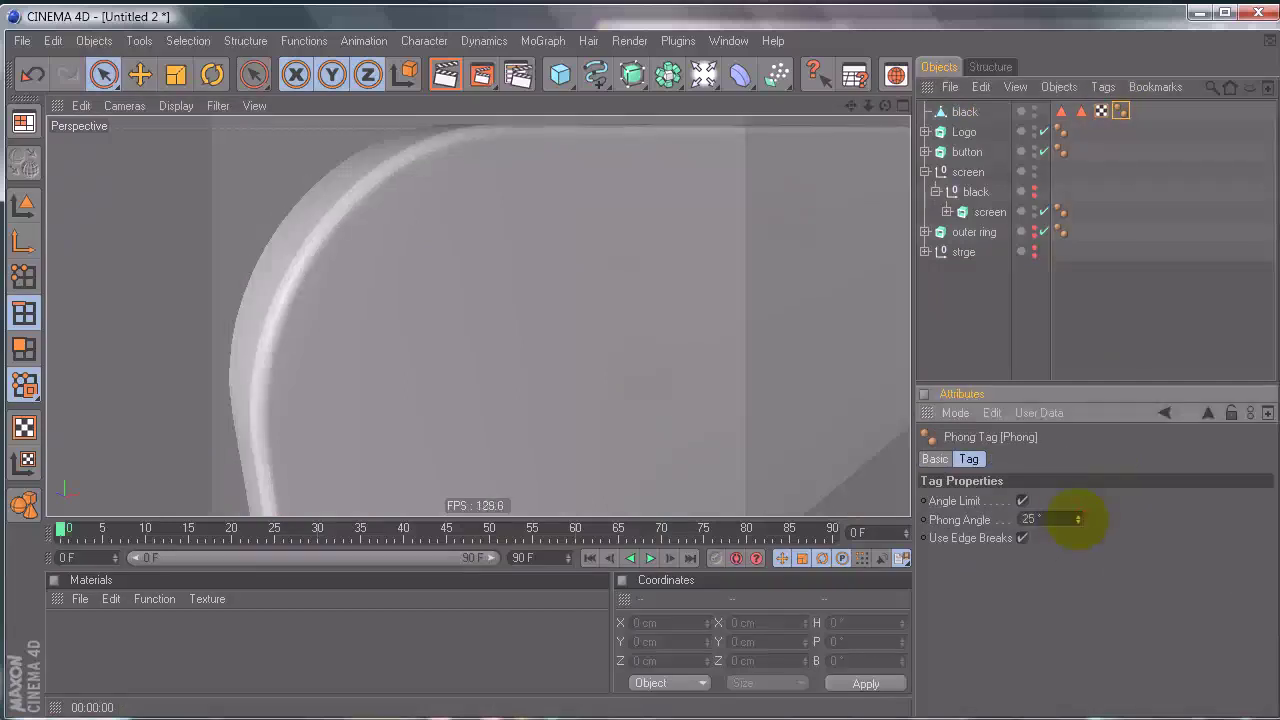
Step: Examine the shading of the black frame's rounded corner and edges from several angles
alt+right_drag(508, 263, 655, 370)
alt+drag(528, 264, 638, 372)
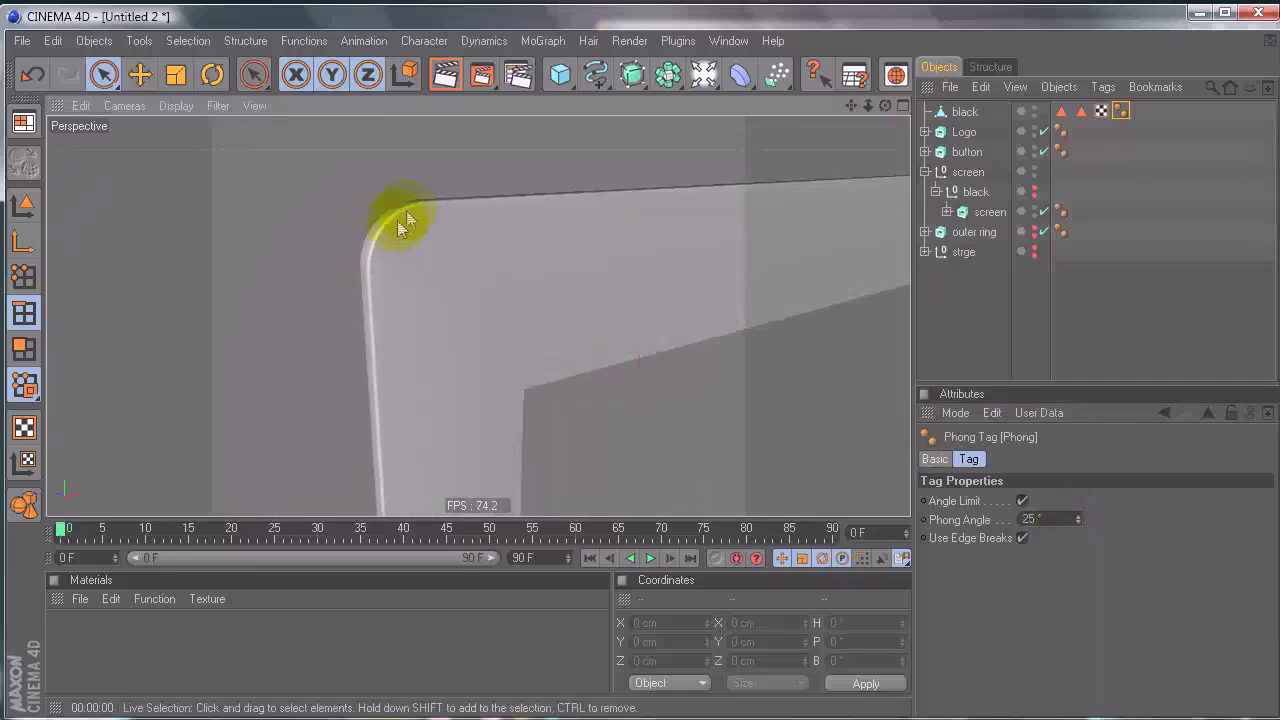
alt+drag(371, 258, 418, 218)
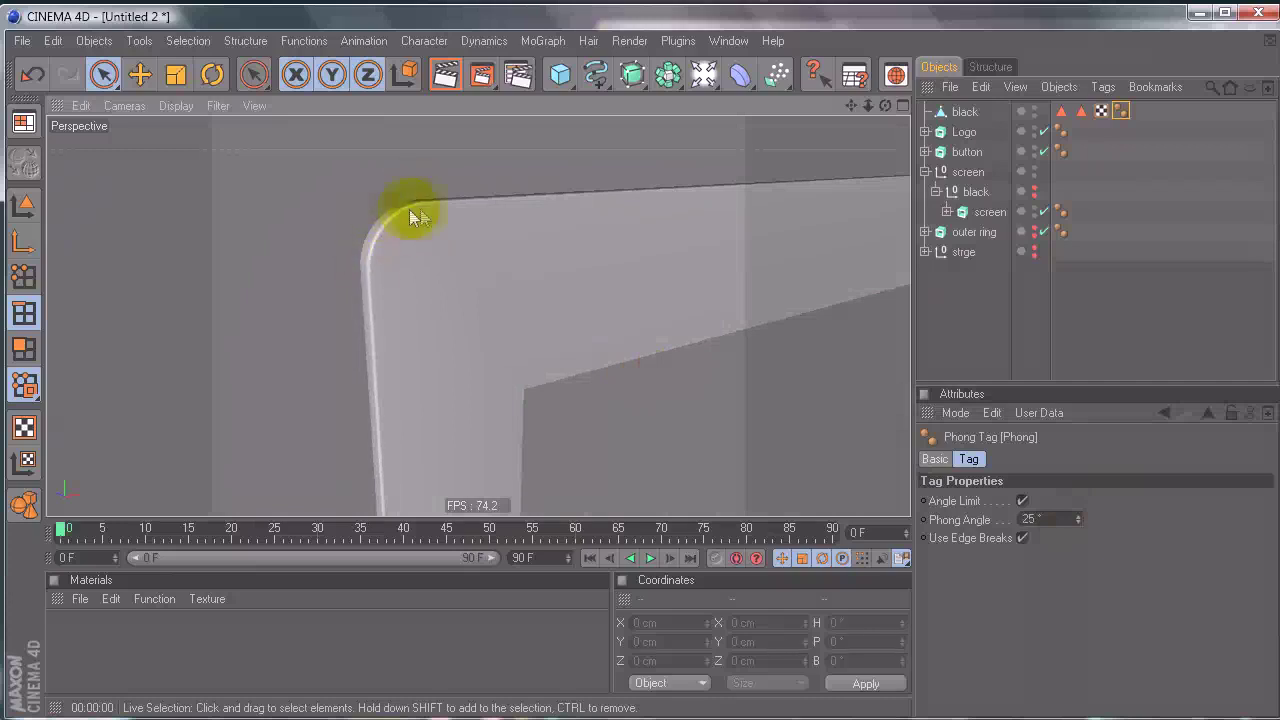
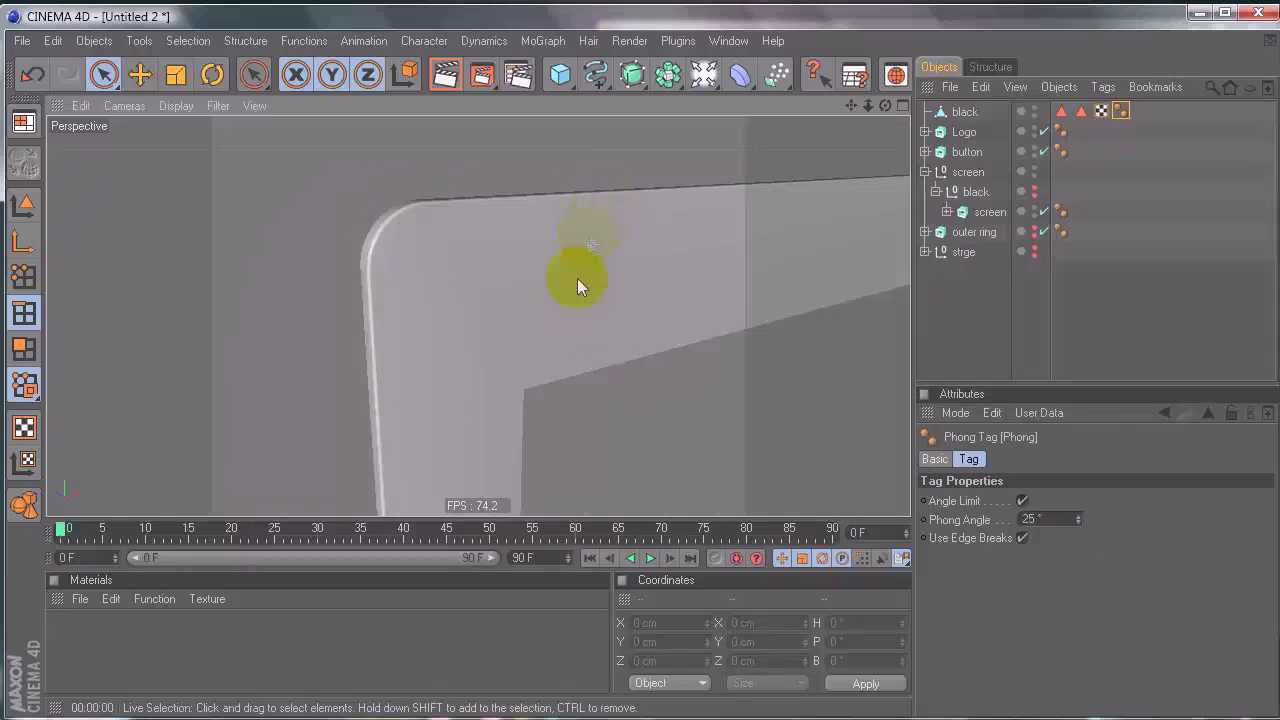
alt+drag(545, 371, 520, 250)
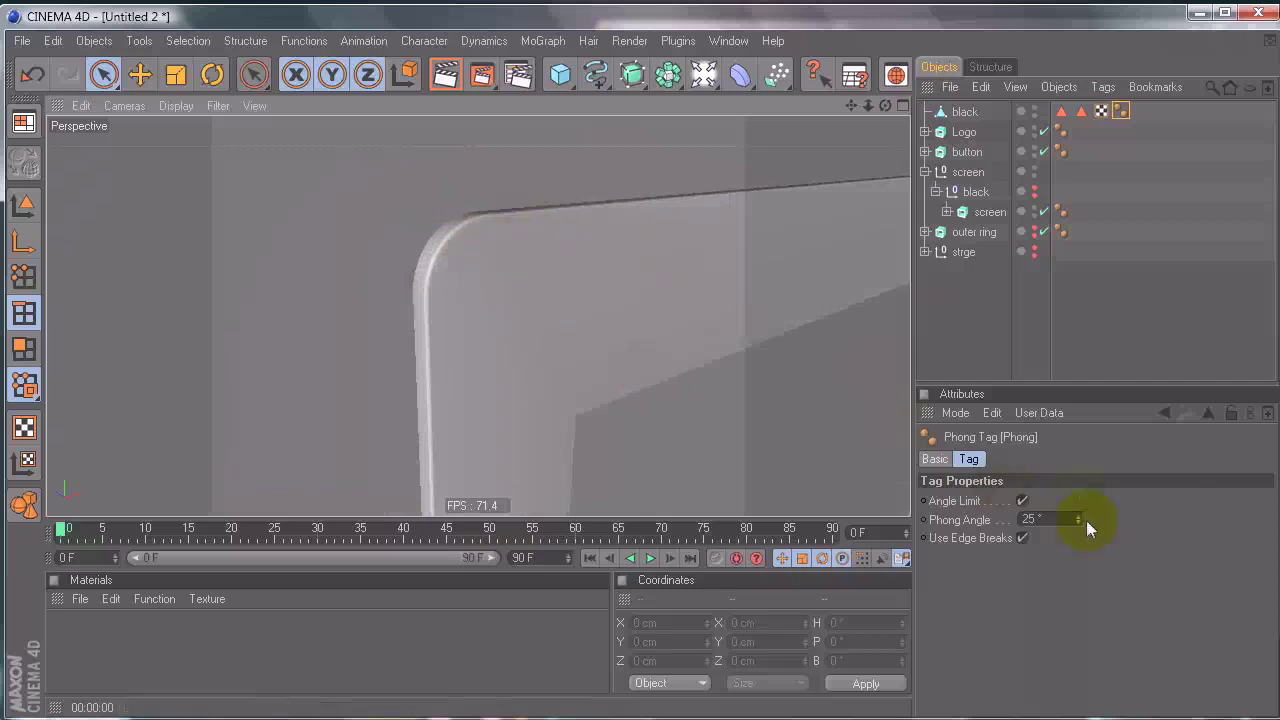
alt+right_drag(592, 262, 480, 363)
alt+drag(508, 325, 462, 329)
alt+right_drag(462, 329, 640, 369)
alt+drag(420, 158, 421, 222)
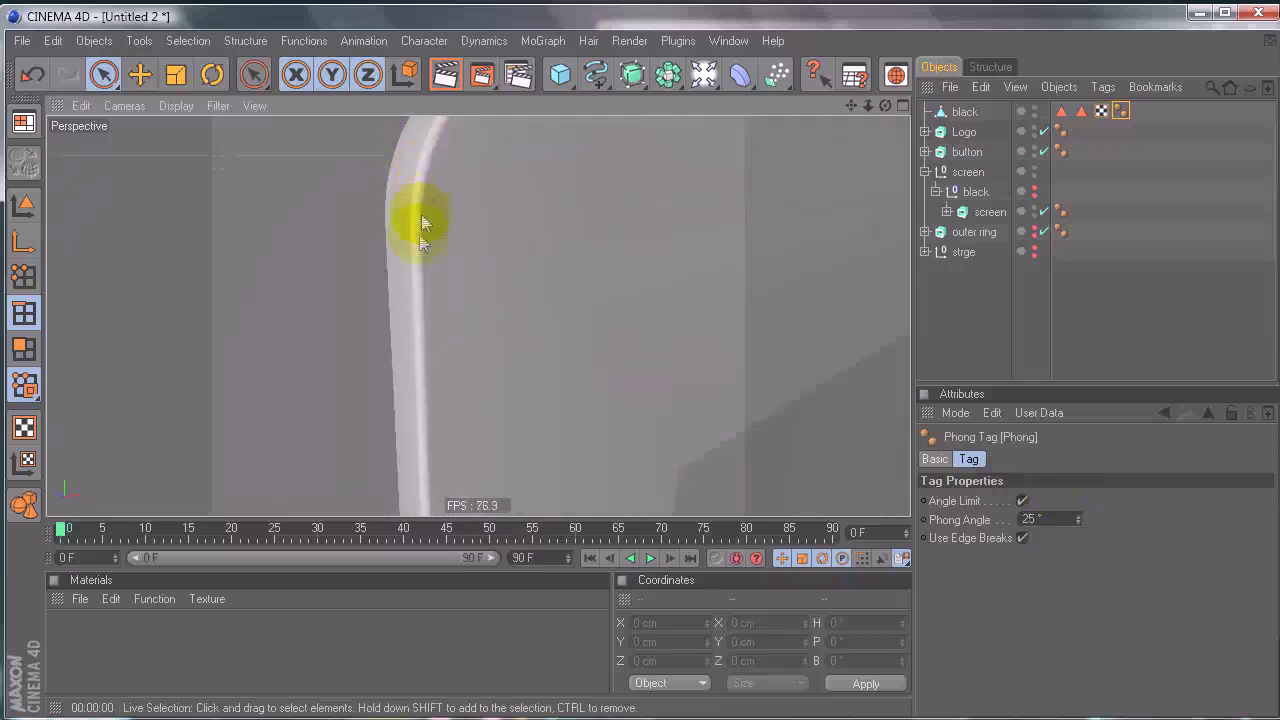
alt+right_drag(806, 366, 633, 370)
Step: Make the nested black group and the outer ring visible, and collapse the screen group's hierarchy
drag(1028, 190, 1032, 224)
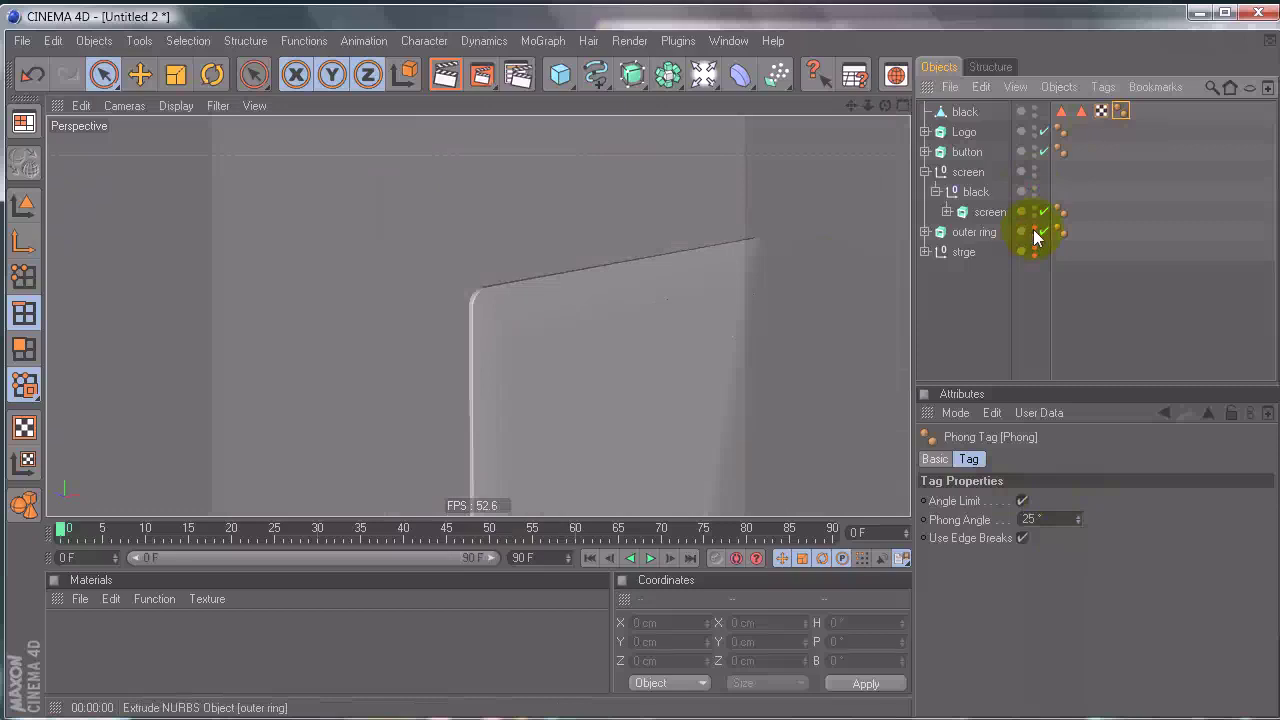
click(1035, 232)
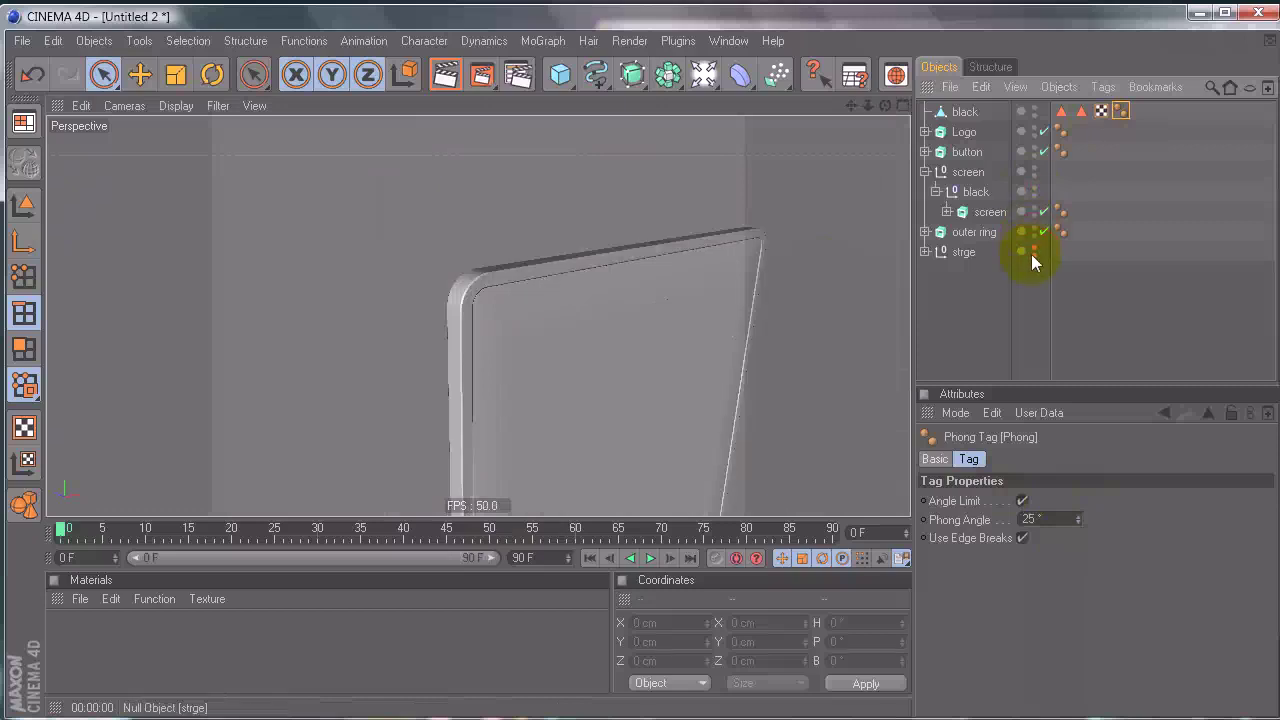
click(925, 172)
alt+drag(740, 245, 645, 370)
Step: Set the button's extrusion depth to 12 cm along Z, checking it against the side view
middle_click(590, 305)
middle_click(349, 360)
alt+right_drag(349, 363, 640, 330)
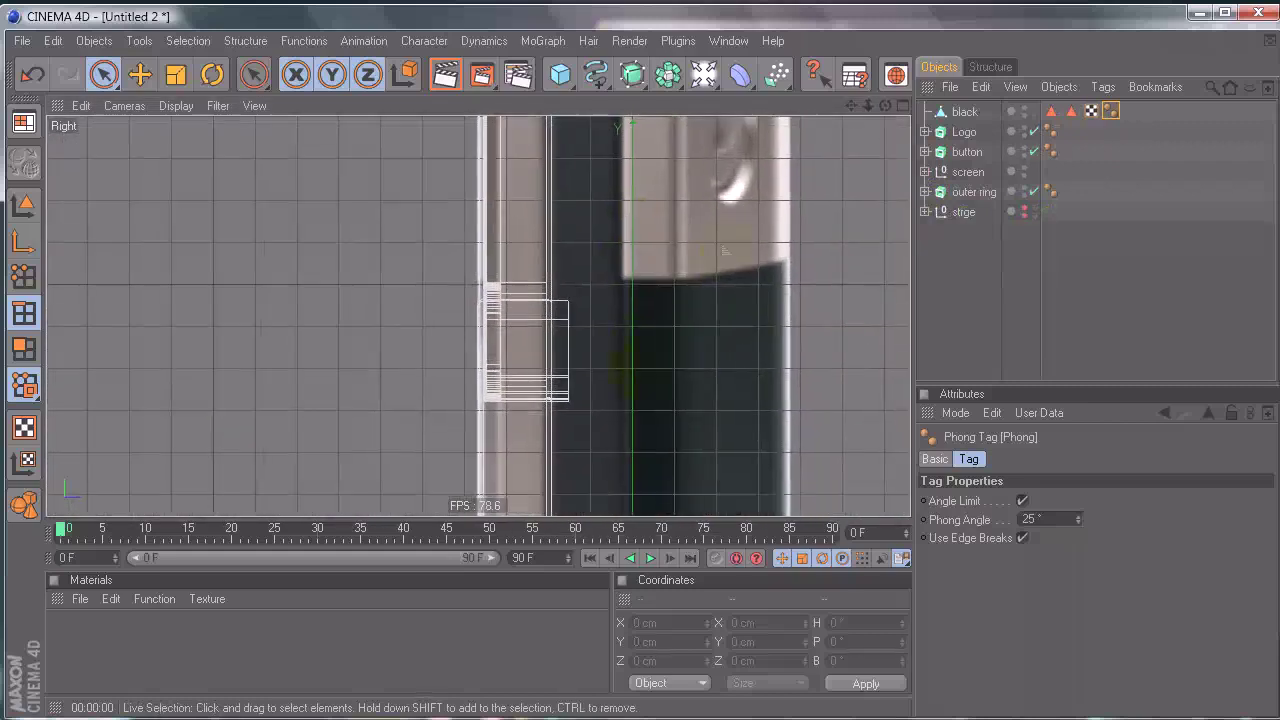
click(966, 152)
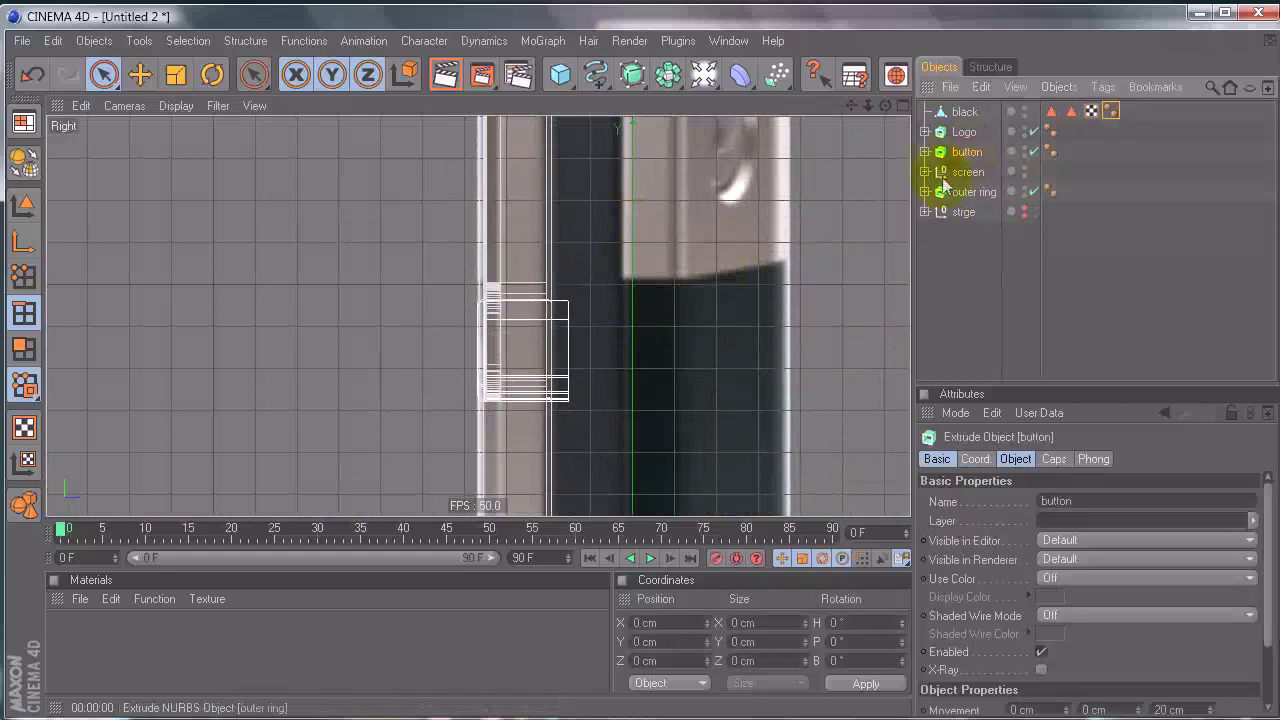
click(1015, 458)
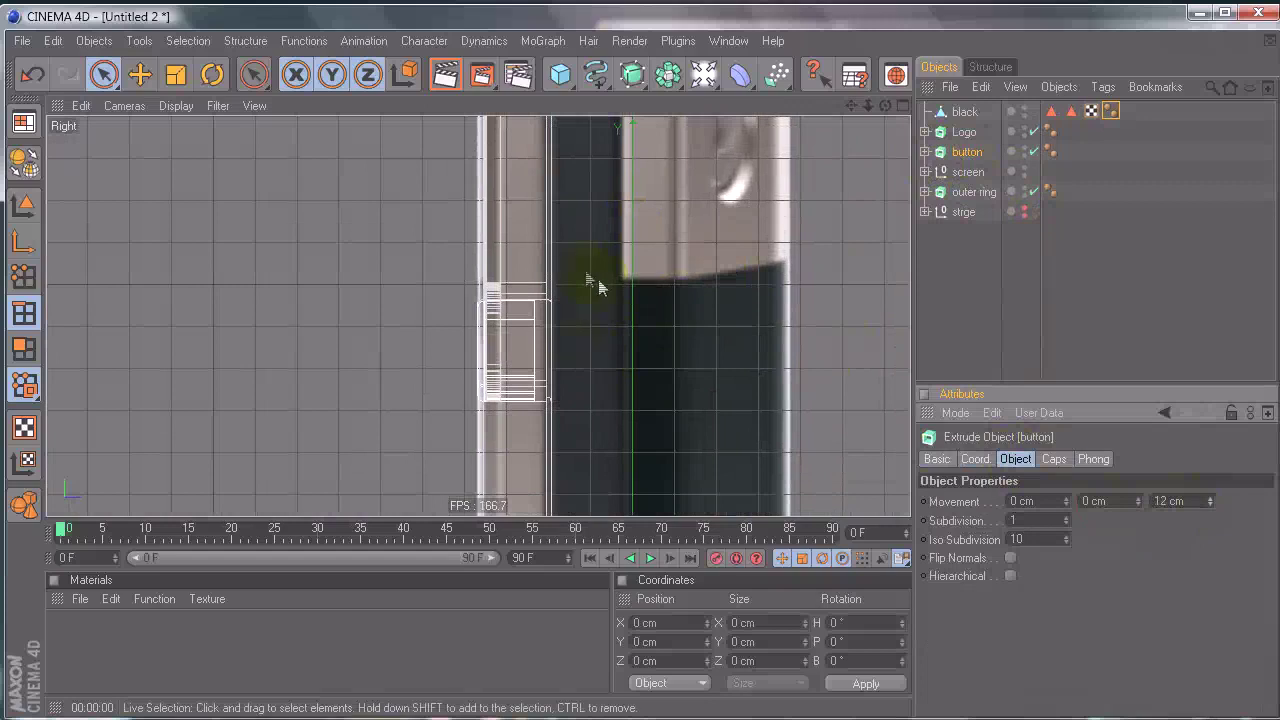
Step: Inspect the player's side reference image along its full height
alt+middle_drag(617, 232, 642, 390)
alt+middle_drag(603, 155, 640, 302)
alt+right_drag(843, 410, 638, 374)
alt+middle_drag(703, 206, 666, 405)
alt+right_drag(665, 405, 640, 367)
alt+middle_drag(640, 364, 640, 358)
alt+middle_drag(688, 285, 640, 370)
mouse_move(636, 368)
alt+right_down()
mouse_move(684, 340)
mouse_move(649, 382)
alt+right_up()
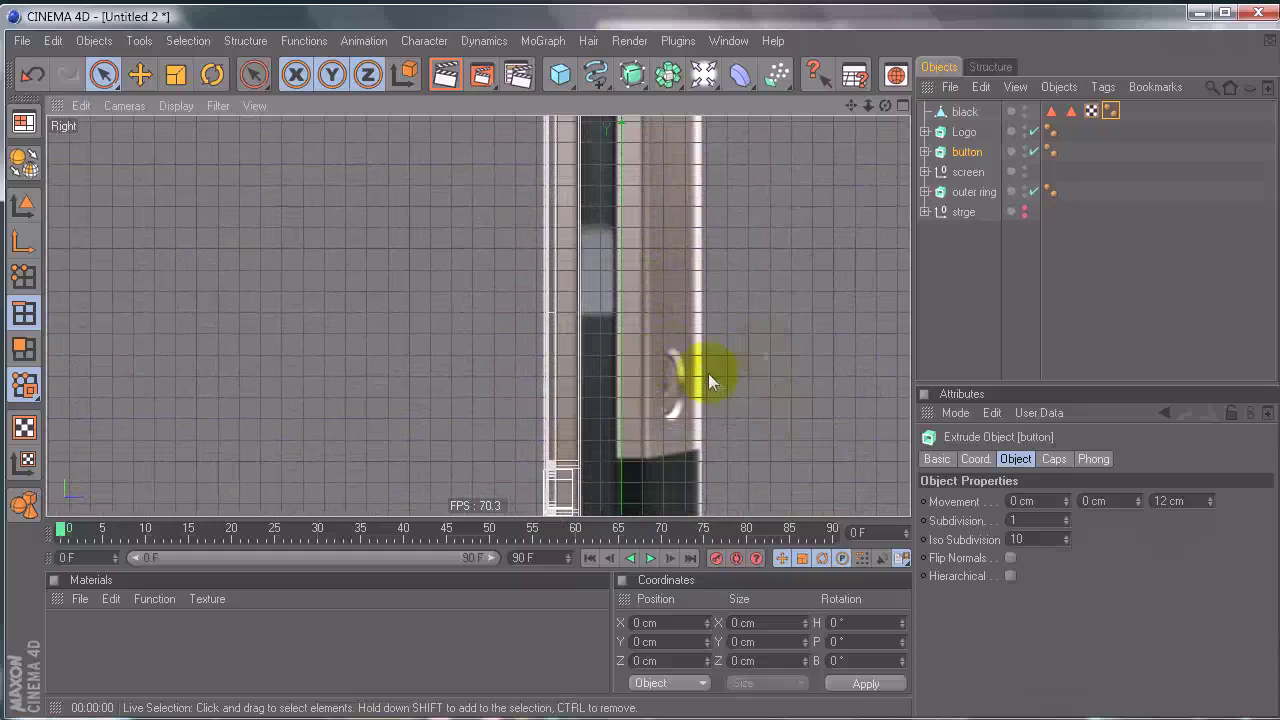
alt+right_drag(714, 267, 599, 168)
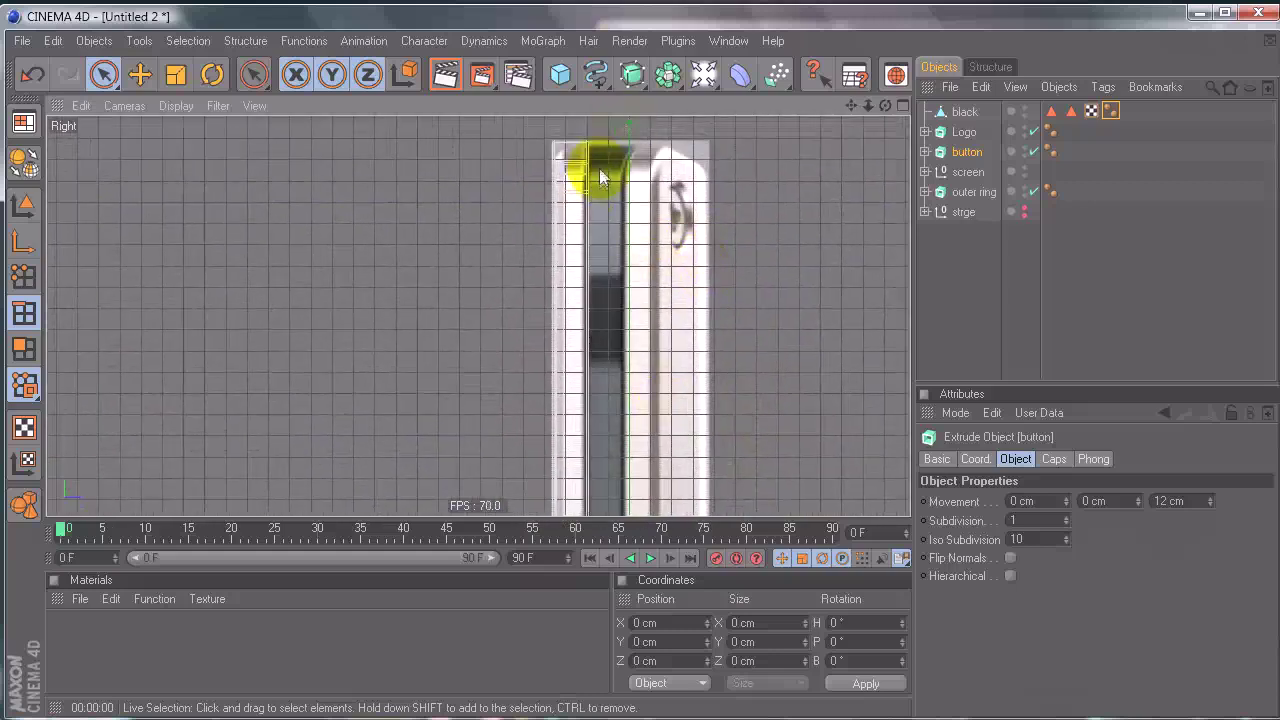
Step: Examine the back reference image and the rear of the model in perspective
middle_click(668, 180)
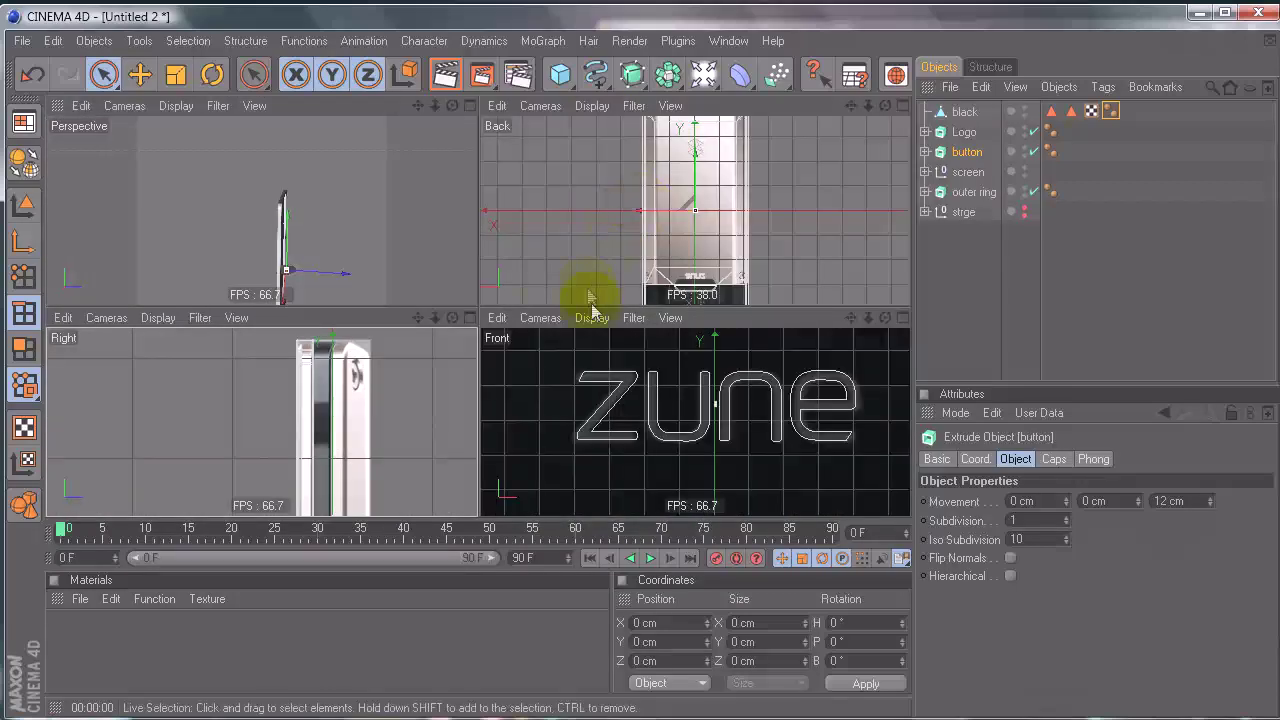
alt+drag(371, 286, 307, 228)
click(340, 381)
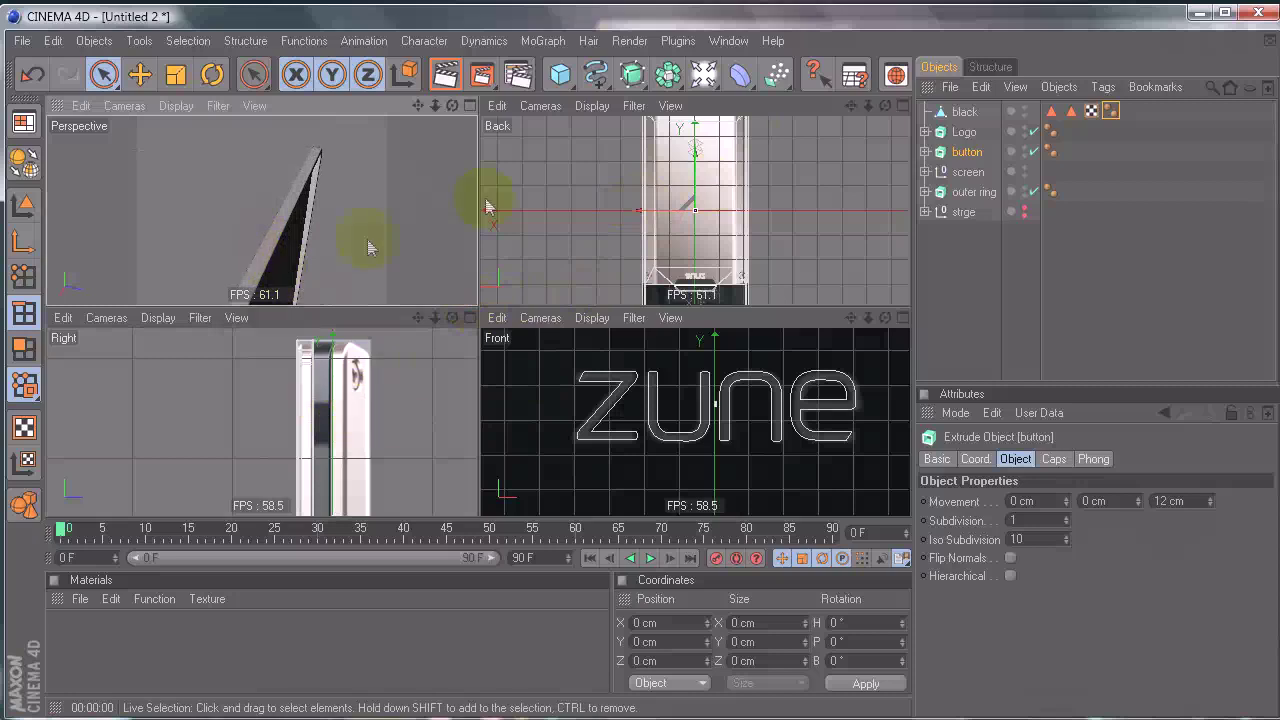
middle_click(768, 190)
click(557, 130)
click(565, 290)
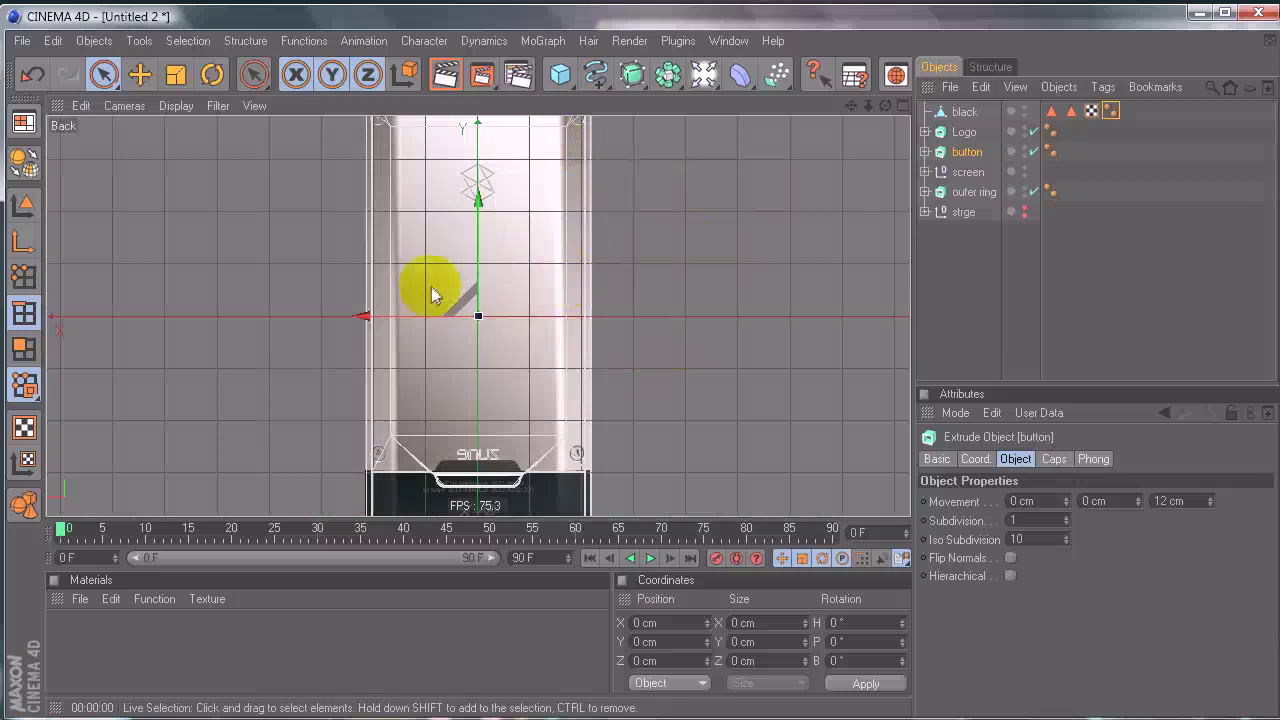
middle_click(436, 207)
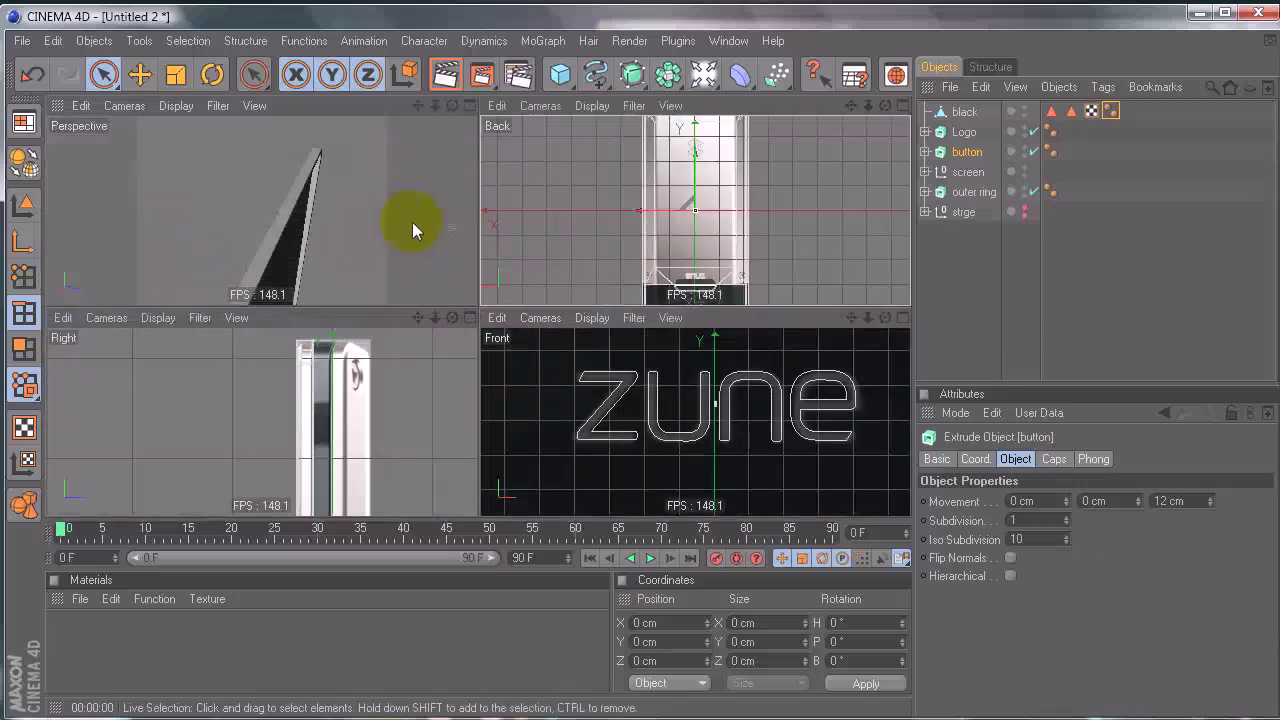
alt+drag(409, 220, 477, 303)
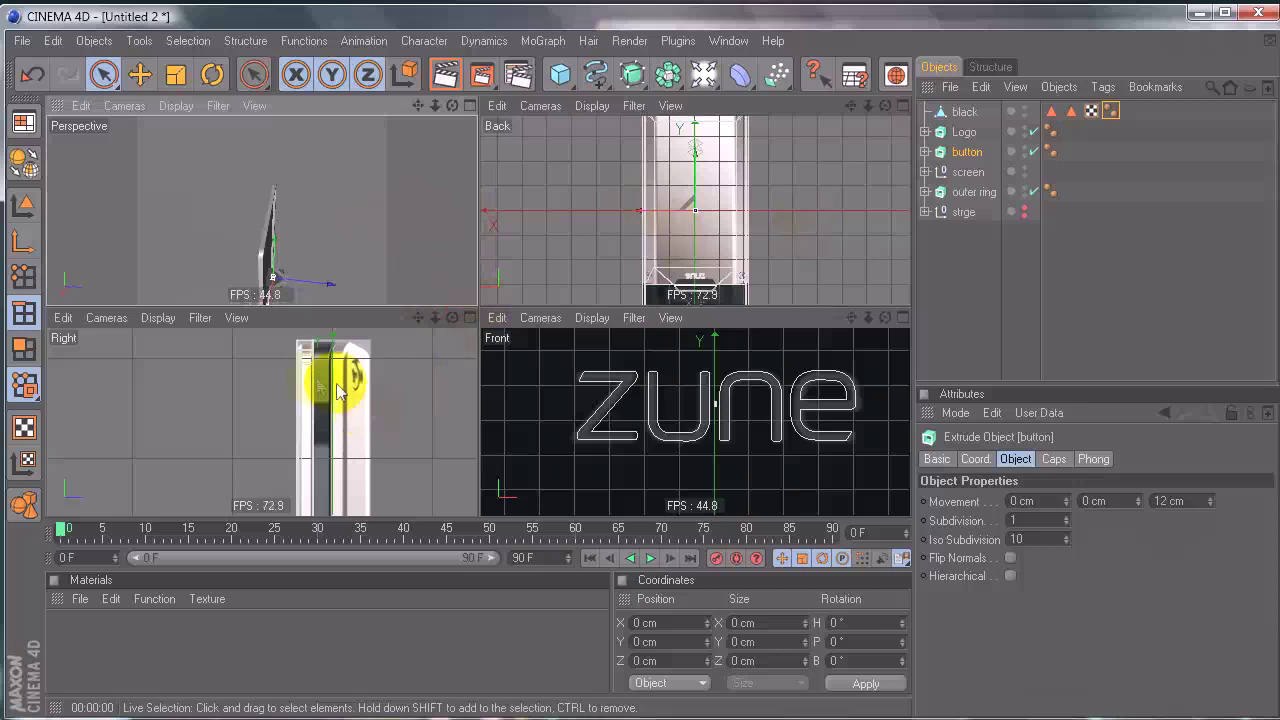
middle_click(343, 203)
alt+drag(638, 369, 638, 371)
mouse_move(638, 371)
alt+middle_down()
mouse_move(649, 351)
mouse_move(643, 371)
alt+middle_up()
mouse_move(643, 371)
alt+mouse_down()
mouse_move(663, 386)
mouse_move(626, 371)
mouse_move(643, 371)
alt+mouse_up()
alt+middle_drag(602, 232, 606, 237)
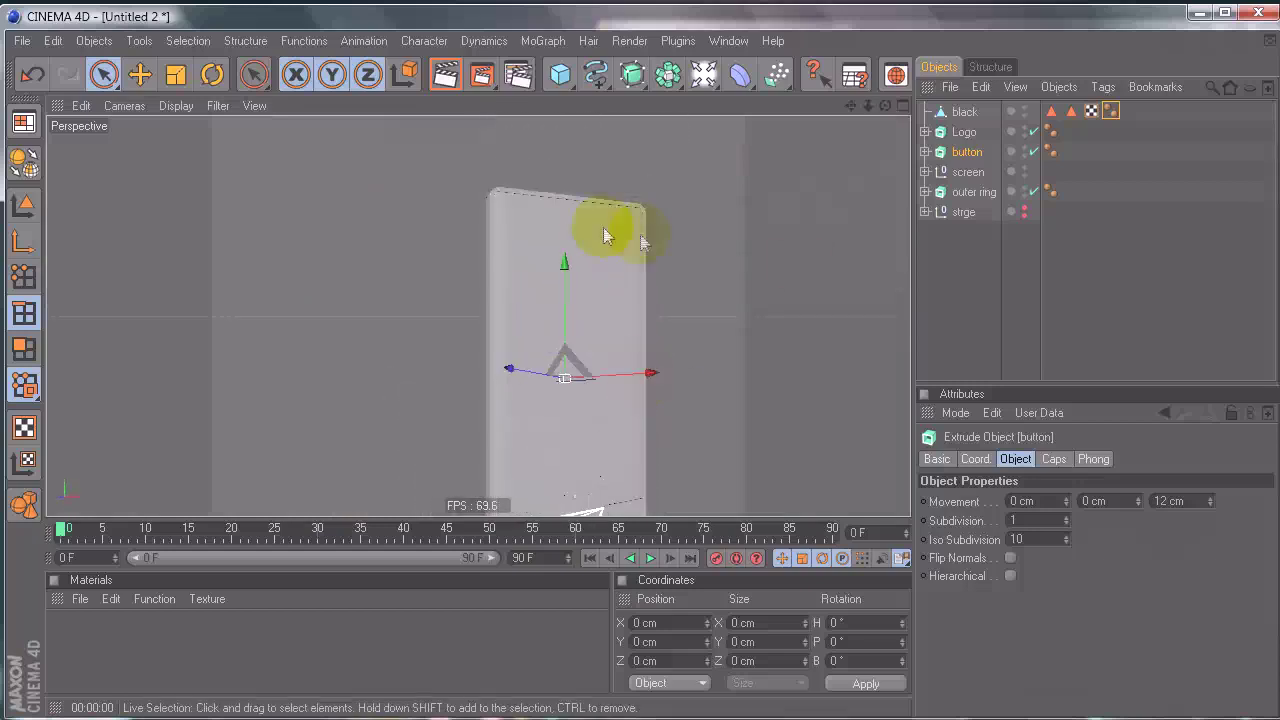
alt+right_drag(643, 371, 645, 370)
Step: Add a cube primitive and bring it into view in the Right view
drag(560, 75, 607, 101)
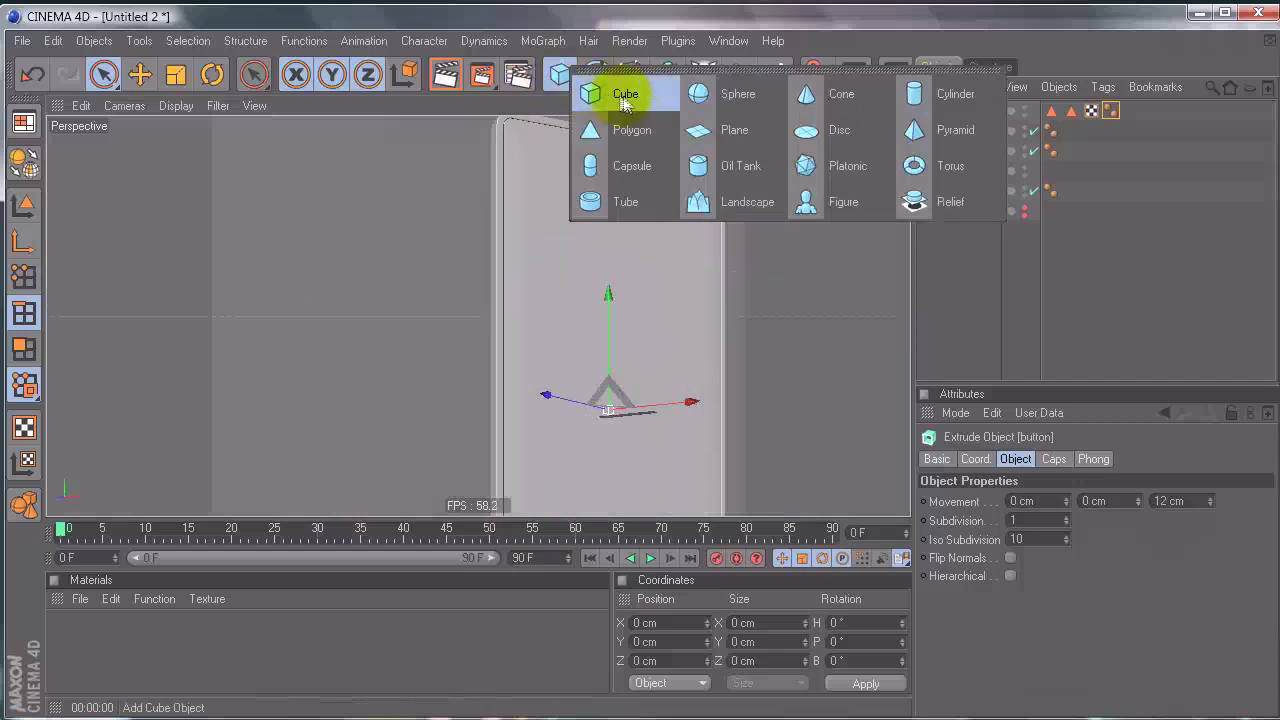
click(624, 103)
alt+drag(640, 358, 594, 310)
middle_click(592, 308)
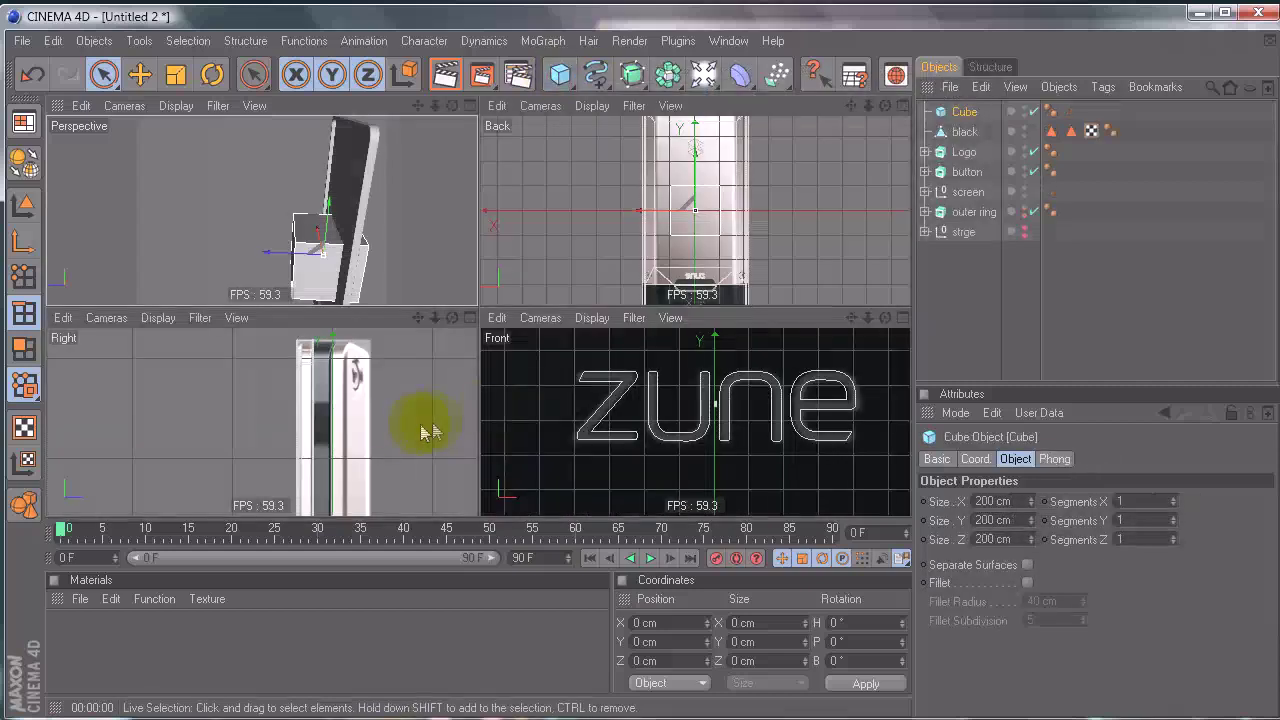
middle_click(419, 442)
alt+right_drag(566, 360, 310, 349)
alt+middle_drag(642, 372, 650, 143)
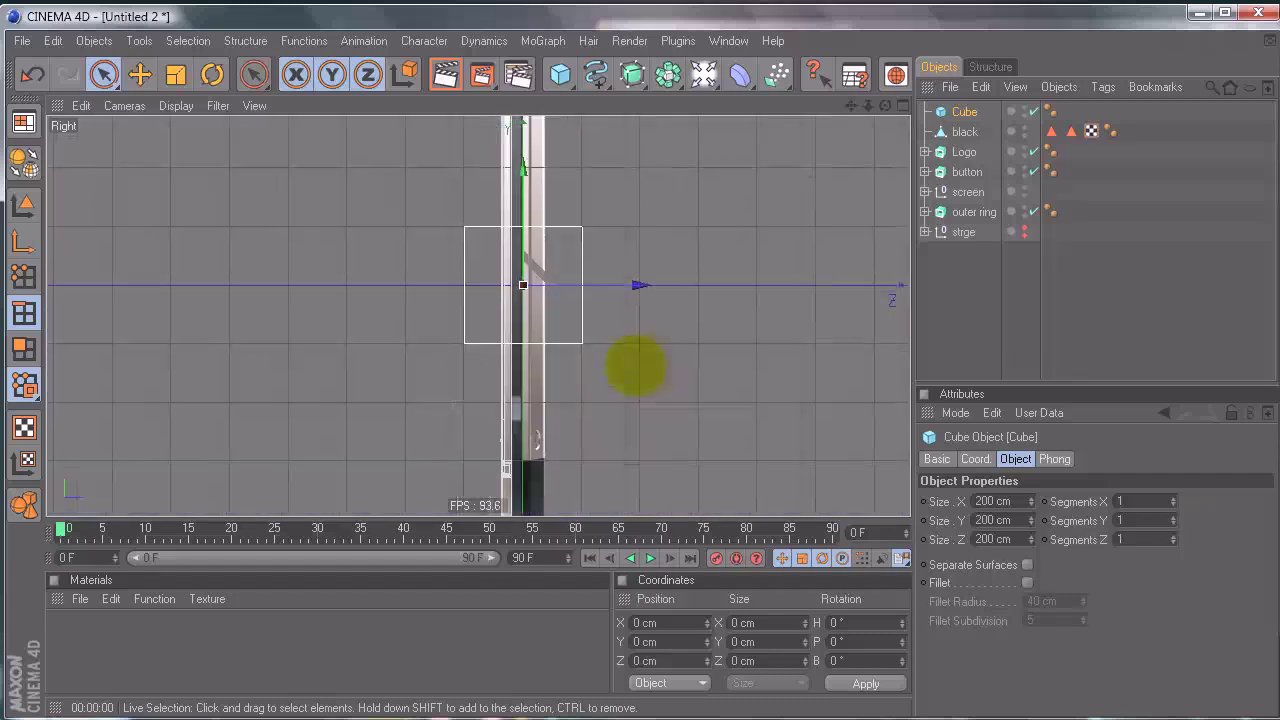
Step: Thin the cube along Z to about 11 cm and shift it to about 3.3 cm on Z, over the side reference's light strip
click(24, 204)
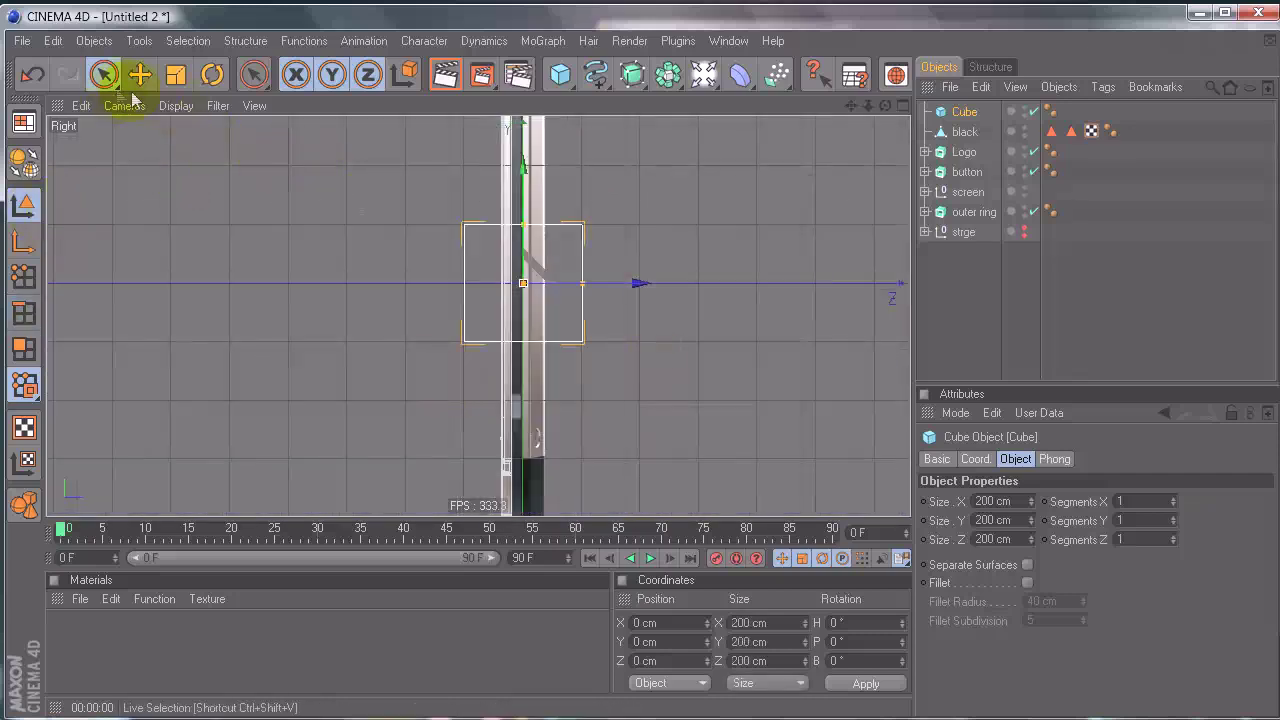
scroll(640, 370, up, 3)
drag(725, 243, 635, 370)
alt+middle_drag(666, 266, 569, 382)
scroll(691, 380, up, 4)
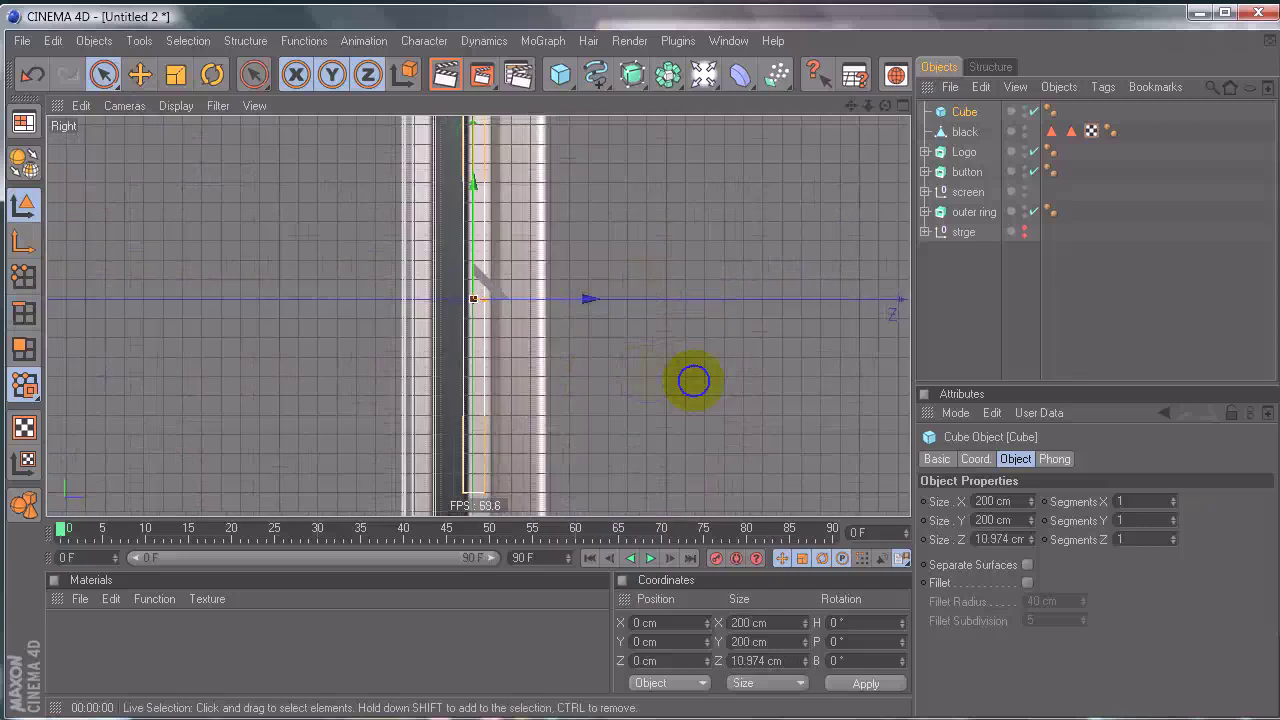
alt+right_drag(681, 378, 695, 380)
drag(557, 293, 641, 370)
alt+middle_drag(728, 222, 655, 424)
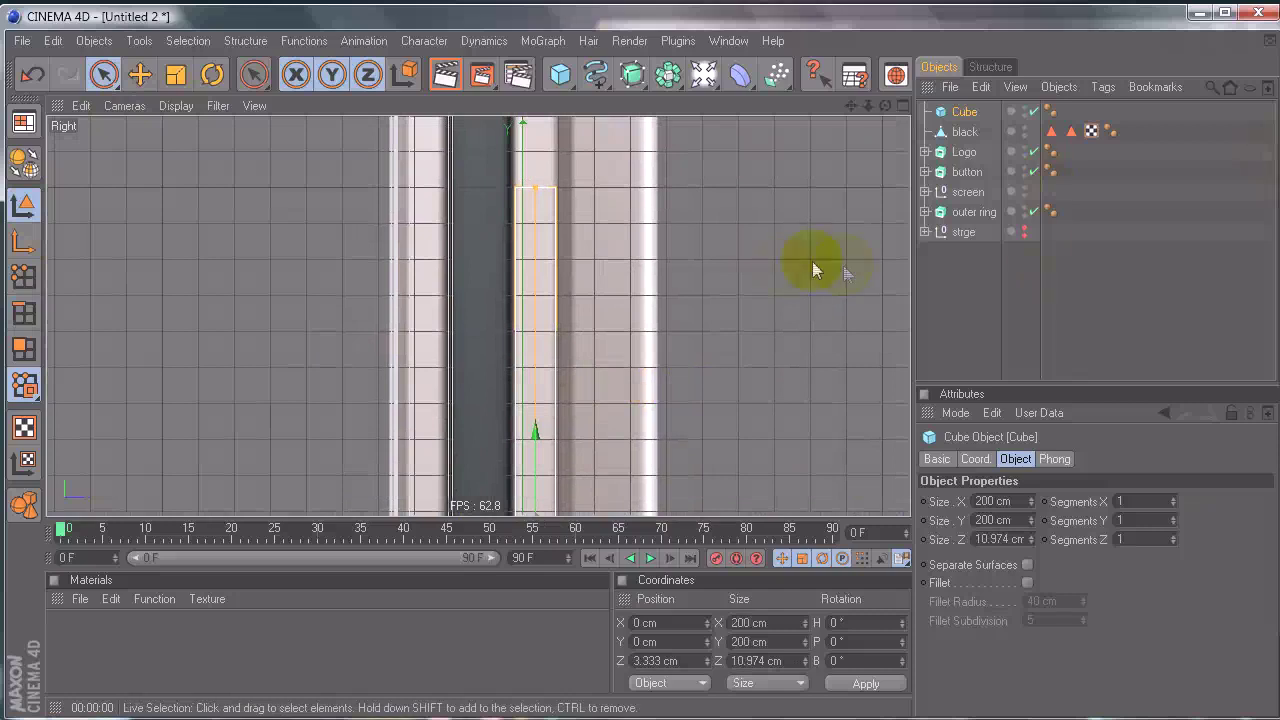
Step: Look up the X and Y dimensions of the outer ring spline inside the outer ring extrusion
click(975, 213)
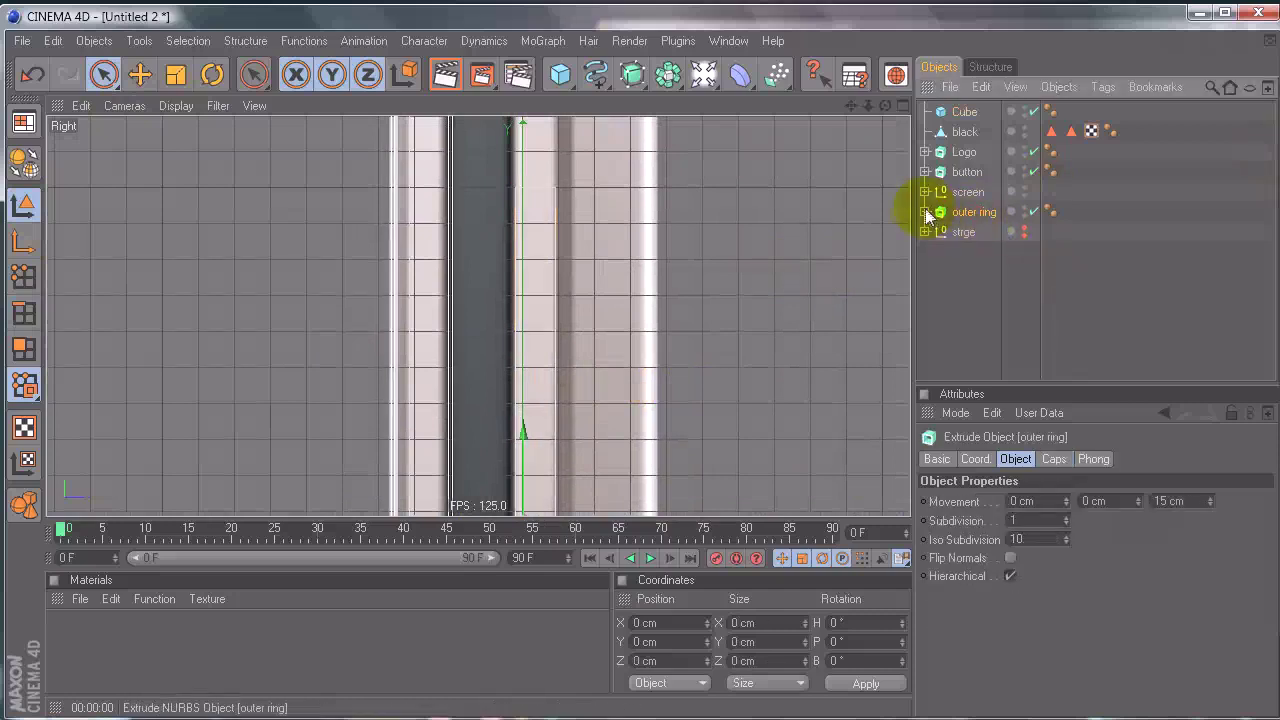
click(926, 212)
click(984, 252)
scroll(640, 366, down, 3)
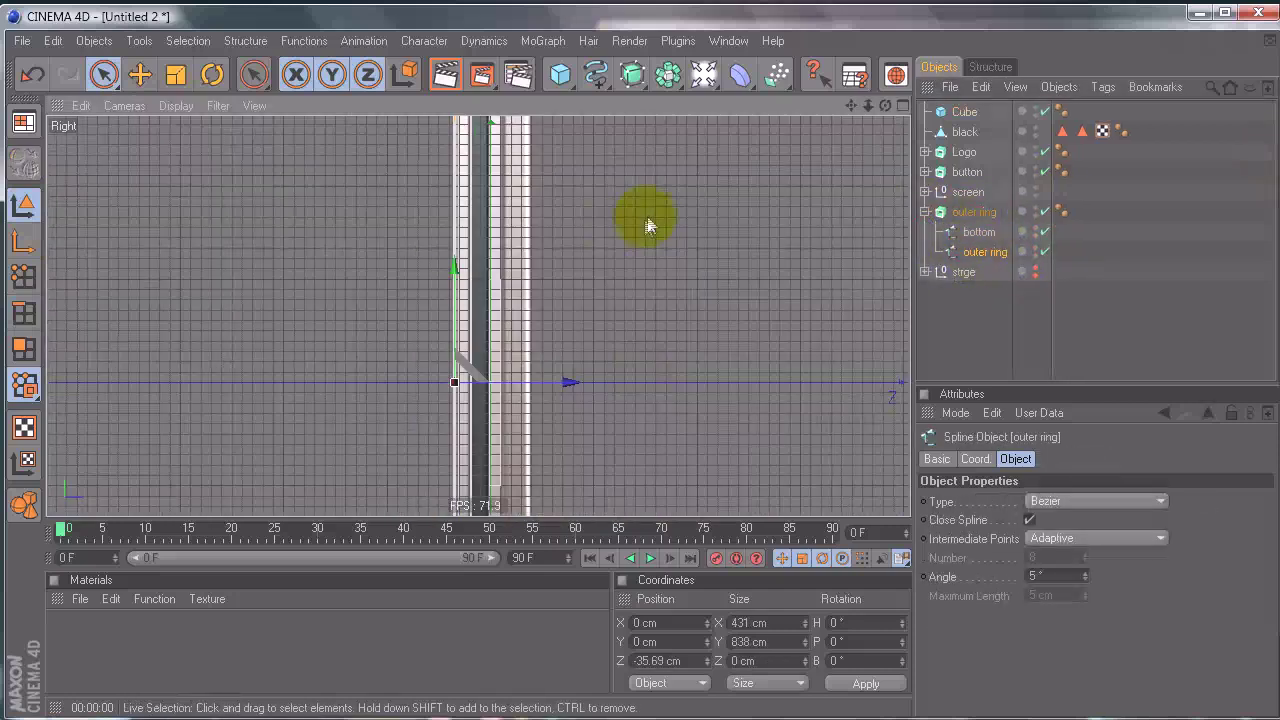
middle_click(646, 225)
alt+right_drag(805, 382, 629, 365)
alt+middle_drag(805, 382, 805, 671)
alt+middle_drag(640, 355, 638, 278)
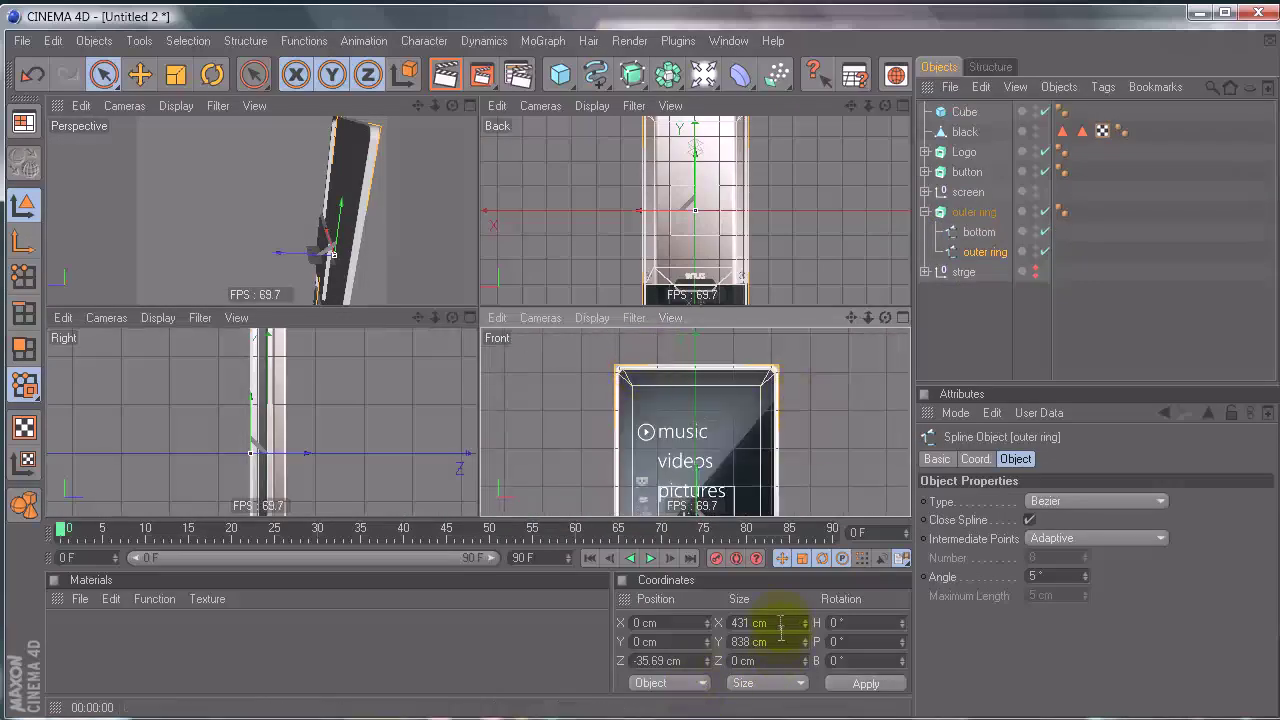
Step: Set the cube's Y size to 838 cm to match the outer ring's height
click(962, 112)
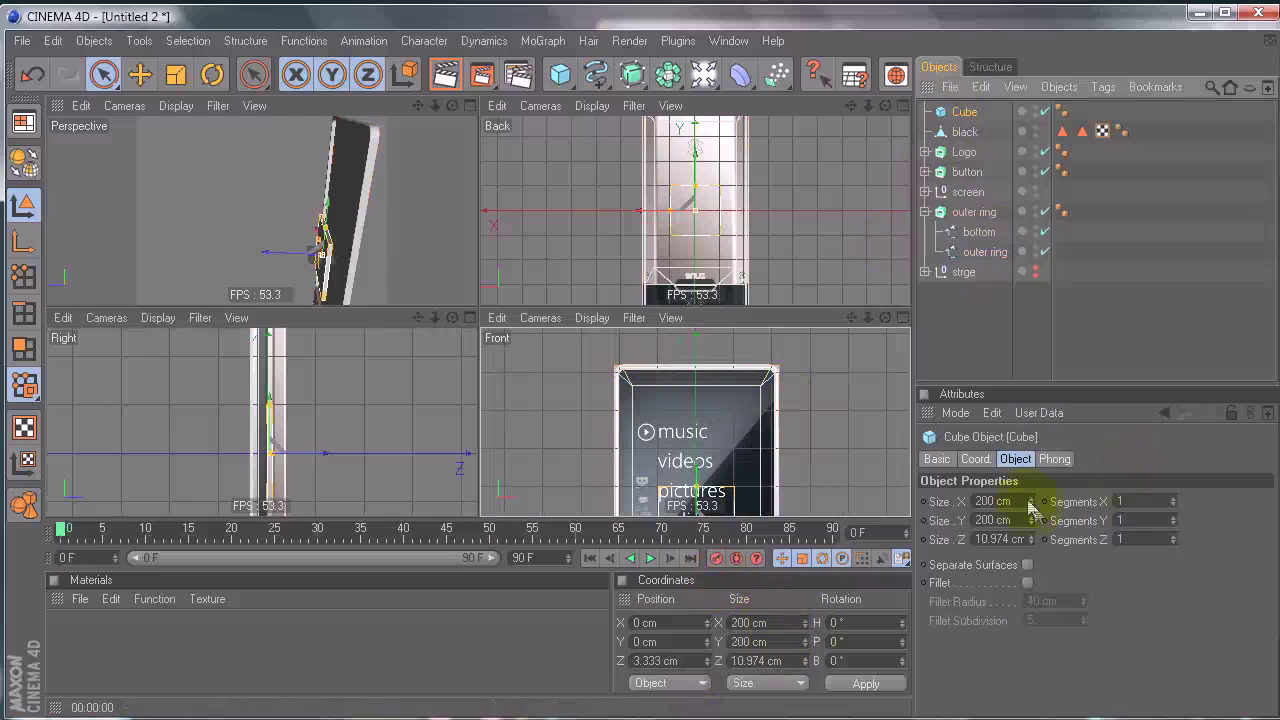
drag(1019, 520, 781, 510)
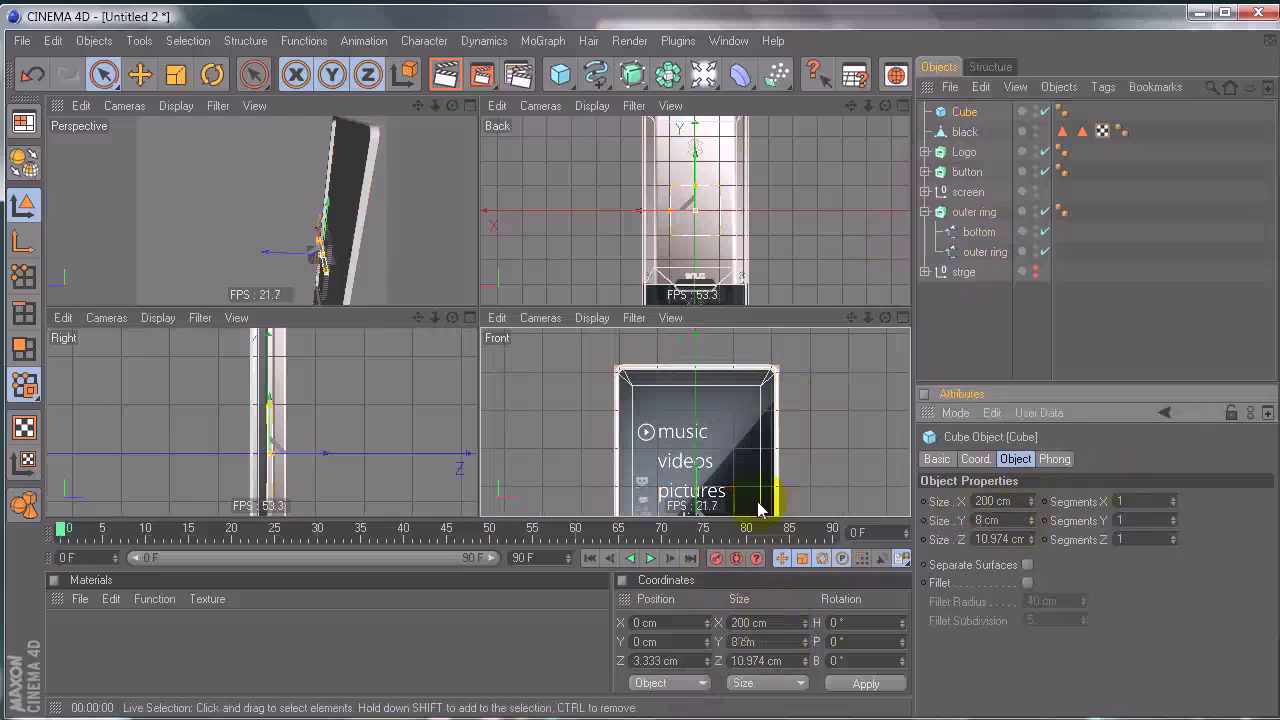
drag(1000, 520, 905, 518)
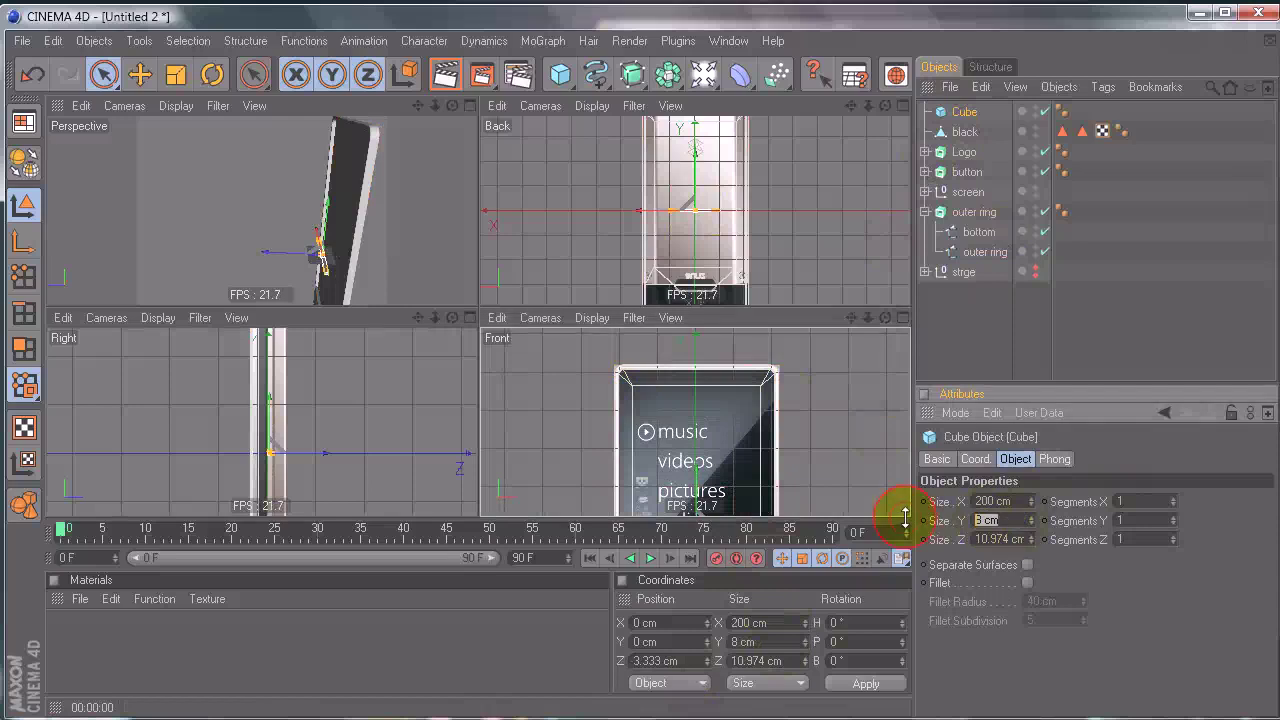
key(Return)
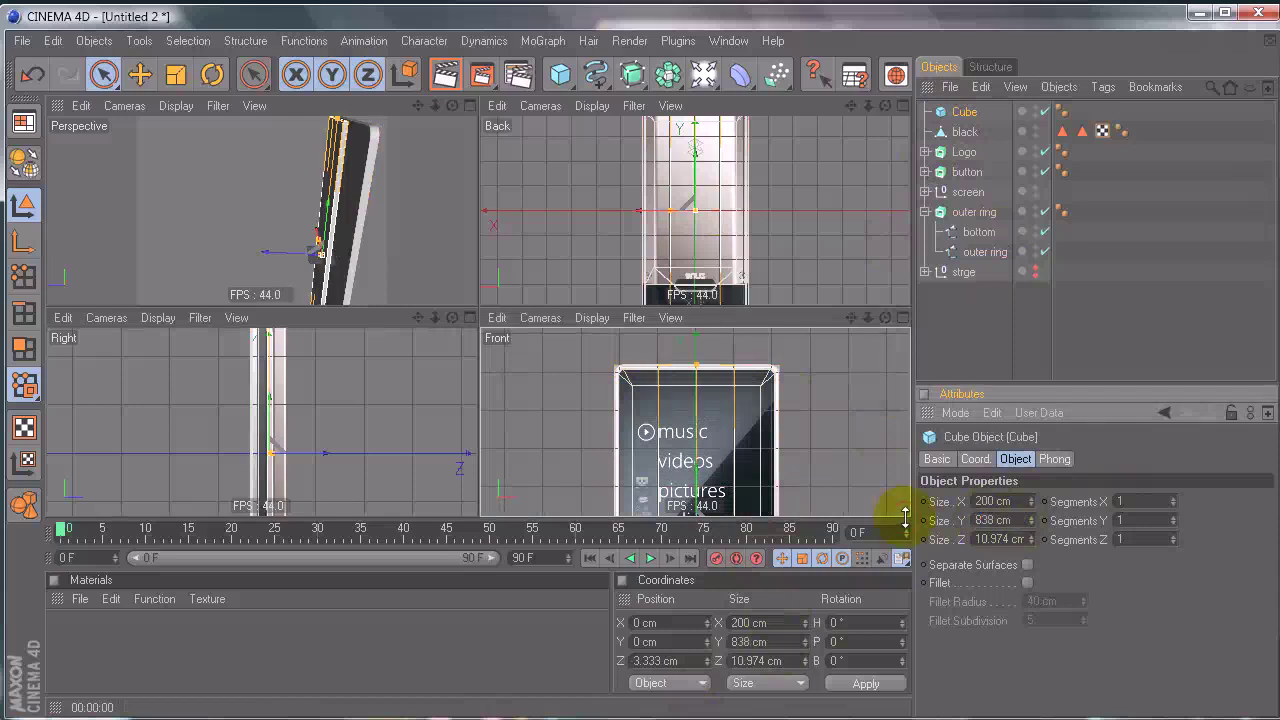
Step: Check the outer ring spline's width and set the cube's X size to 431 cm to match
click(988, 251)
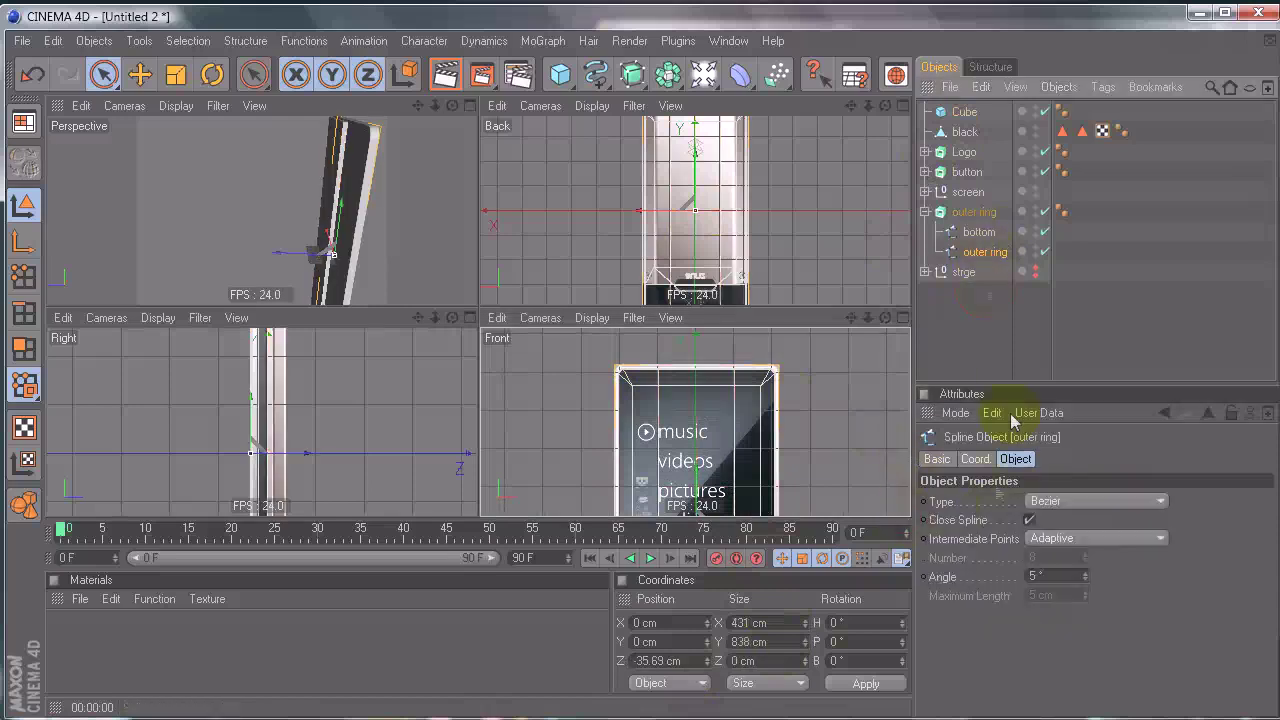
click(966, 112)
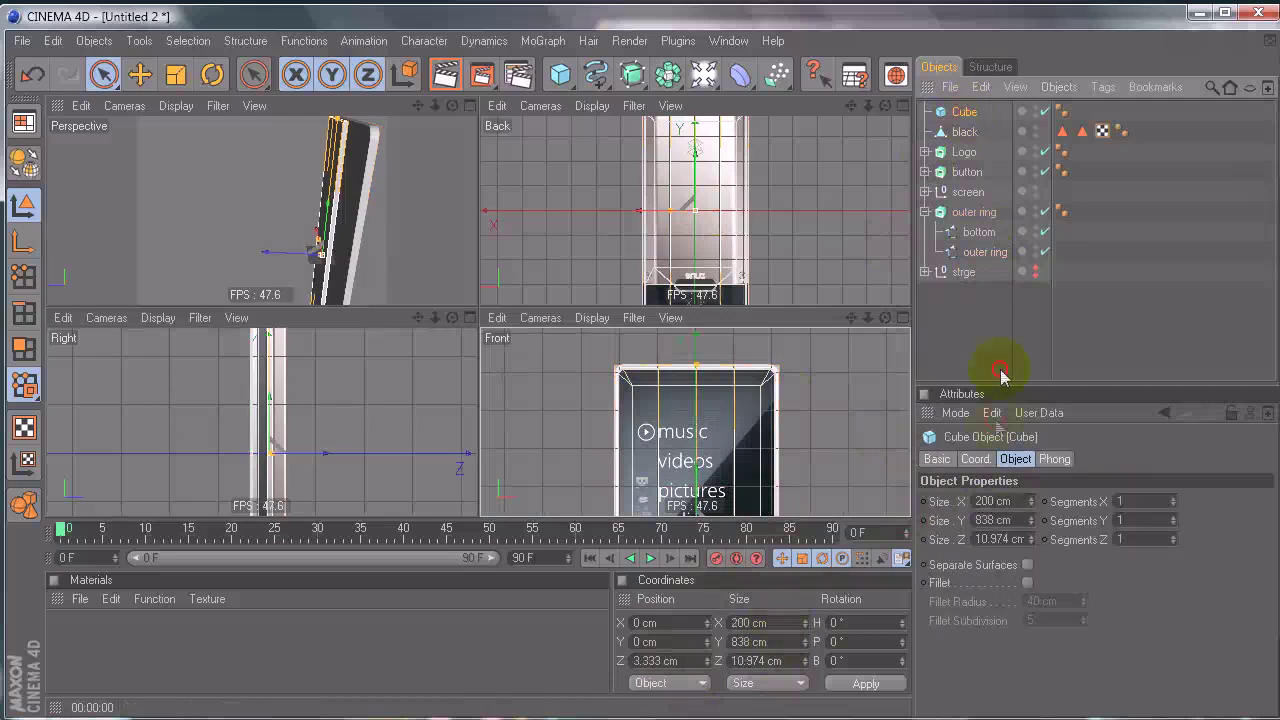
click(1017, 500)
text(431)
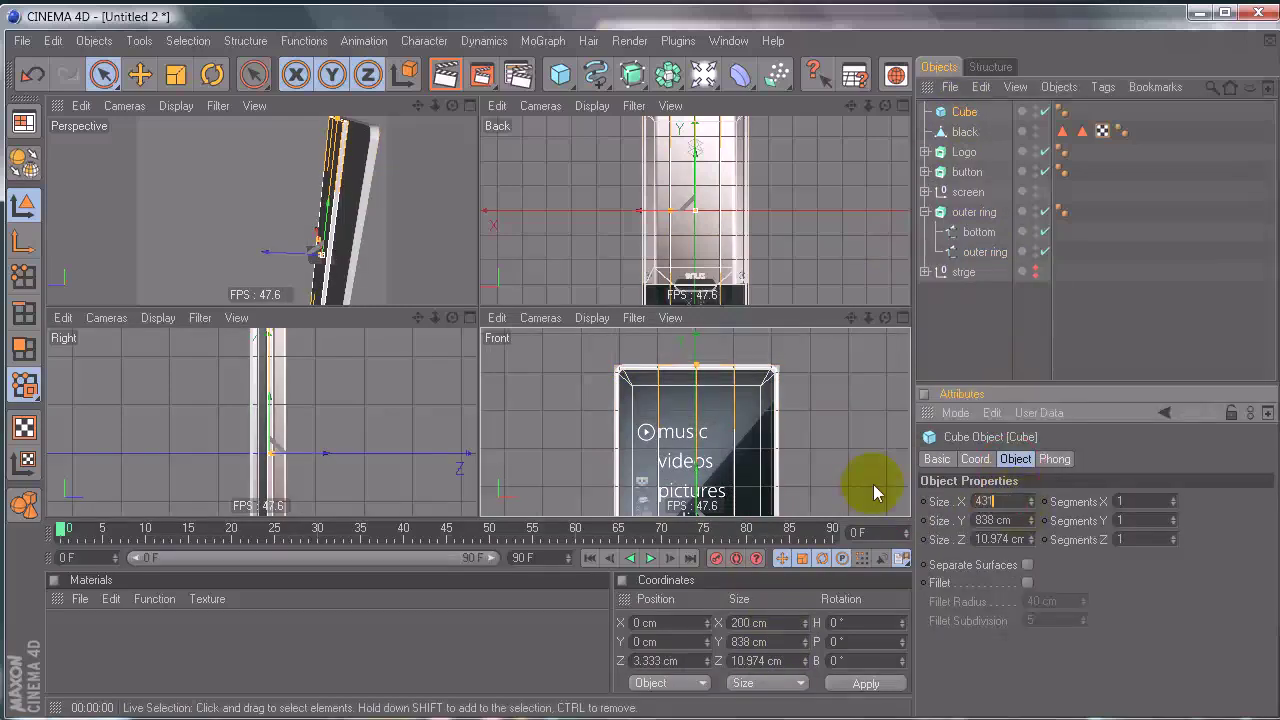
key(Return)
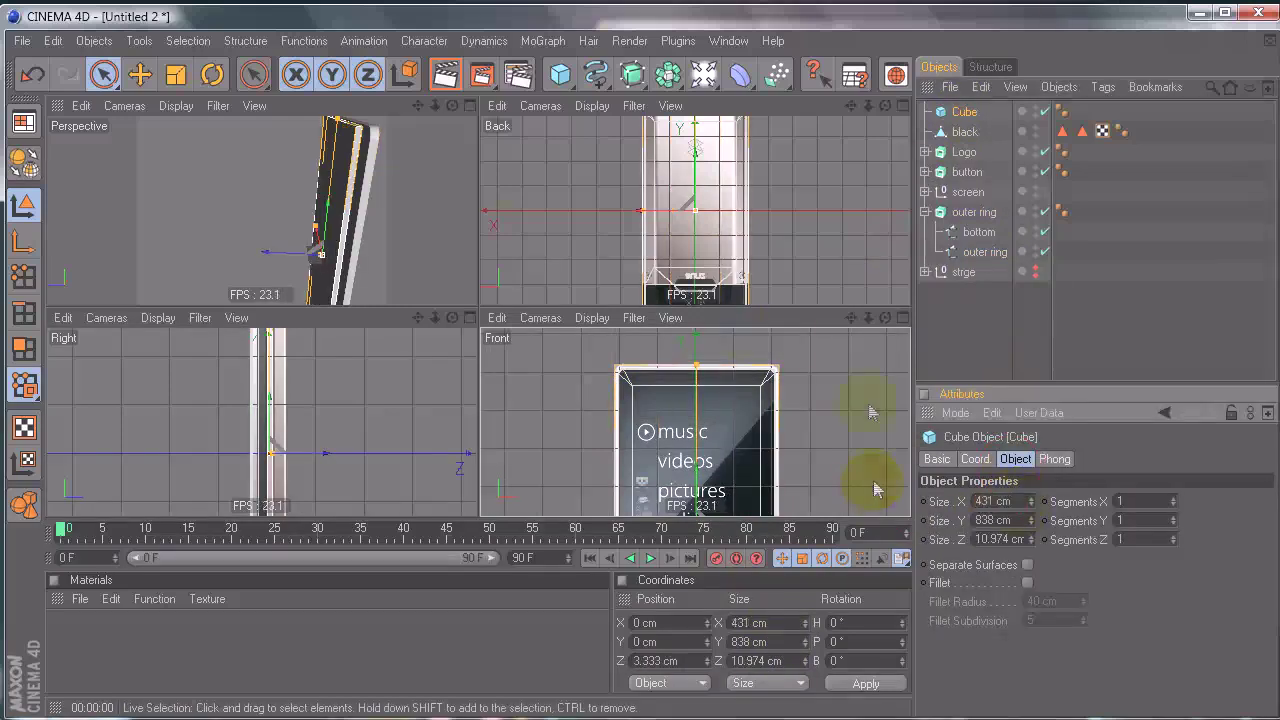
Step: Examine how the resized cube fits the reference images in the perspective, side and back views
middle_click(411, 213)
alt+drag(411, 213, 481, 306)
middle_click(398, 325)
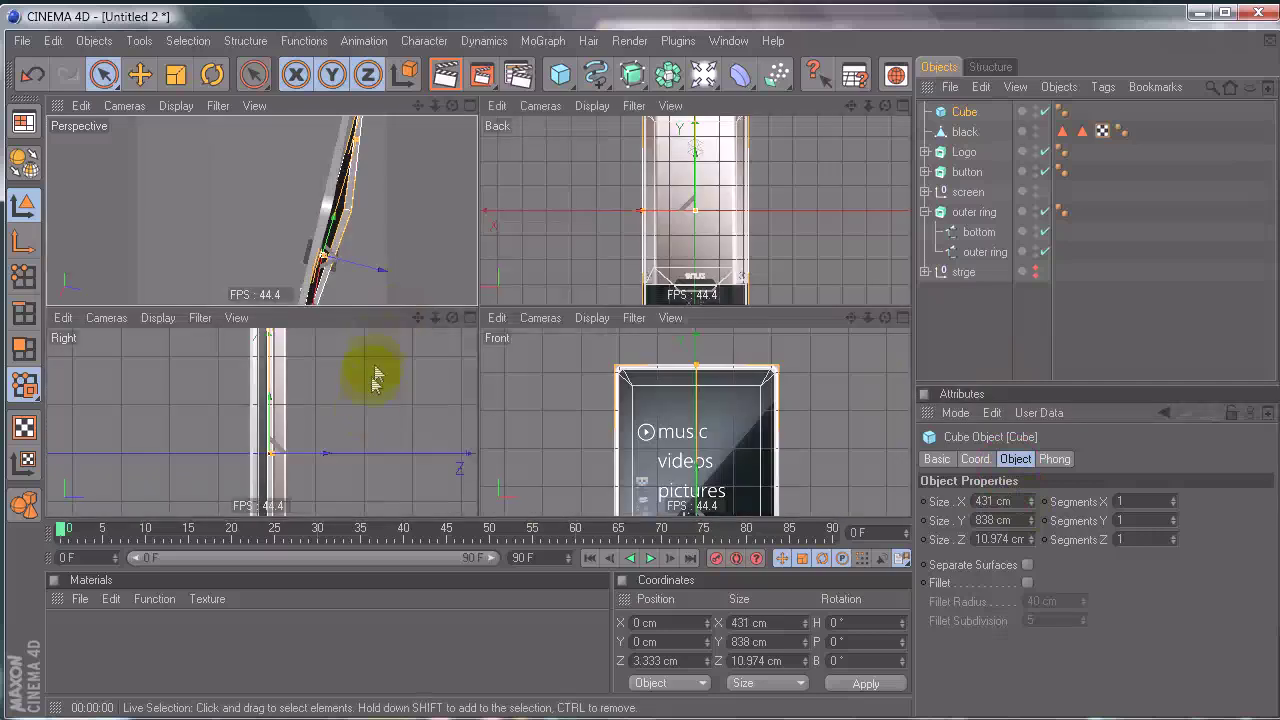
middle_click(357, 425)
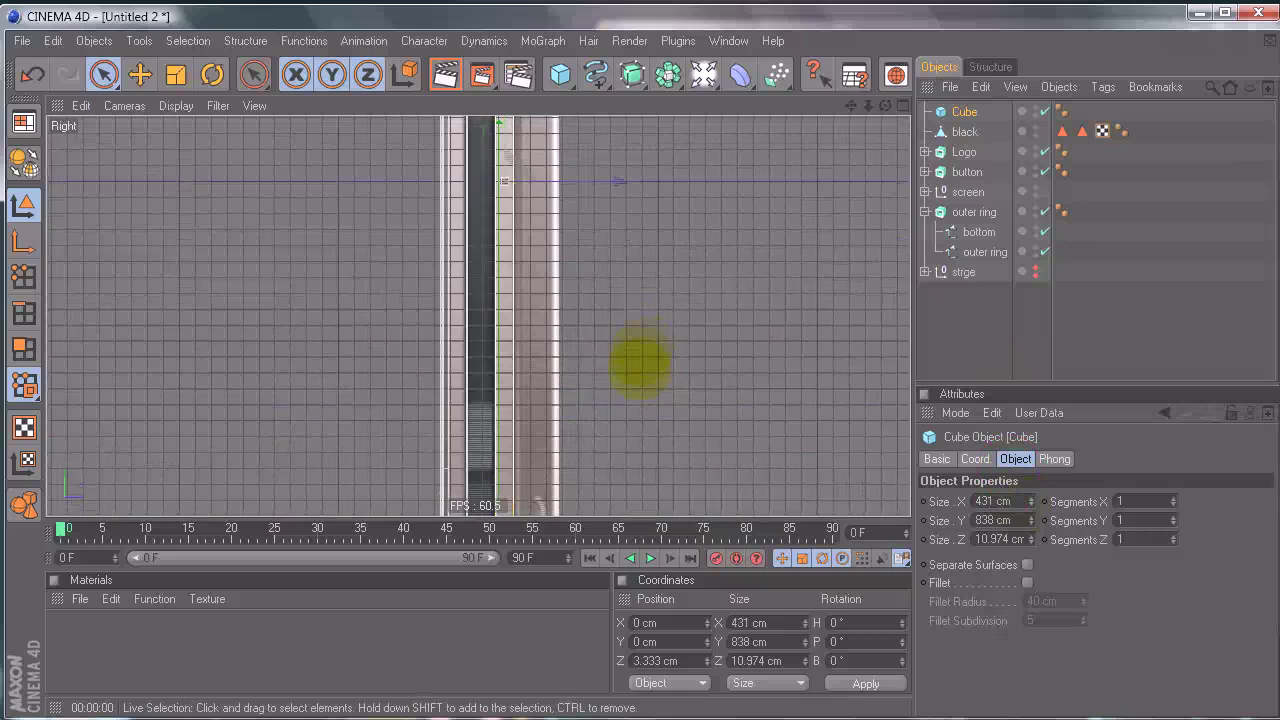
alt+middle_drag(640, 362, 619, 297)
middle_click(406, 426)
middle_click(731, 284)
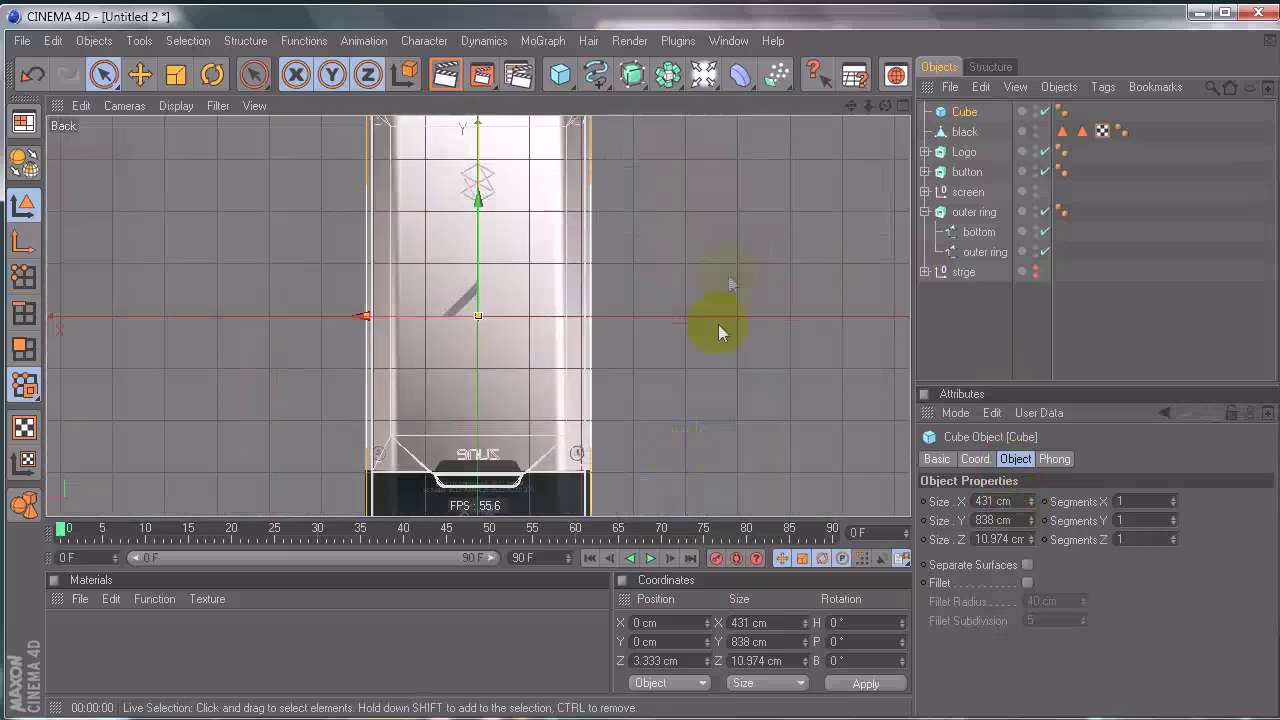
alt+middle_drag(655, 447, 694, 315)
alt+right_drag(577, 437, 672, 437)
scroll(488, 418, up, 1)
alt+middle_drag(680, 370, 640, 311)
alt+right_drag(501, 407, 790, 369)
scroll(638, 370, down, 1)
mouse_move(643, 374)
alt+middle_down()
mouse_move(641, 388)
mouse_move(640, 359)
mouse_move(638, 387)
mouse_move(647, 376)
alt+middle_up()
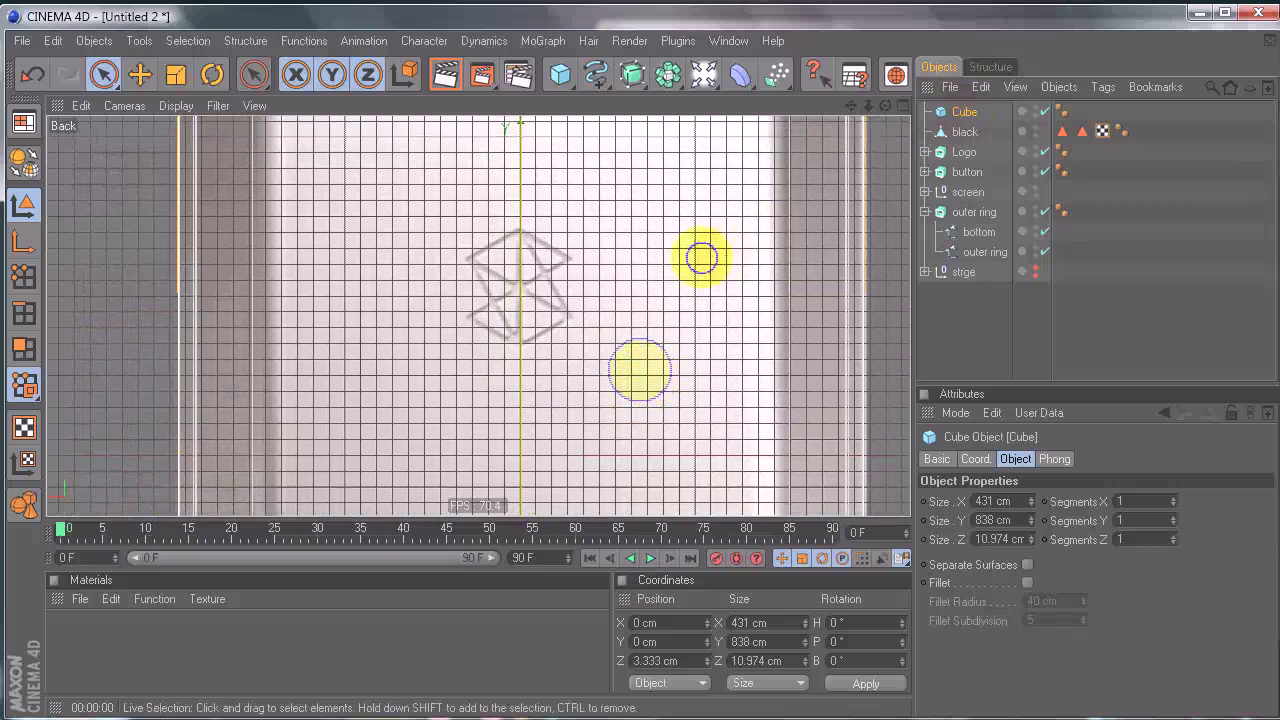
alt+right_drag(702, 258, 651, 274)
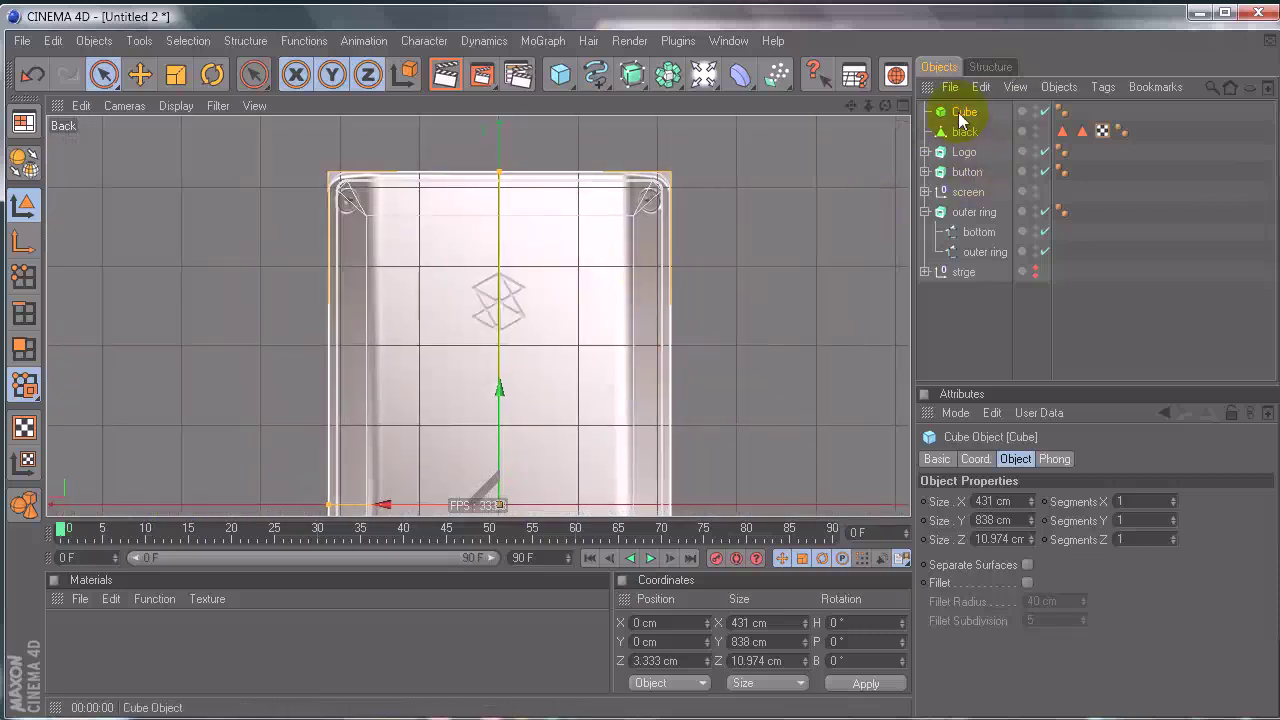
Step: Convert the cube to an editable polygon object
ctrl+drag(967, 111, 967, 122)
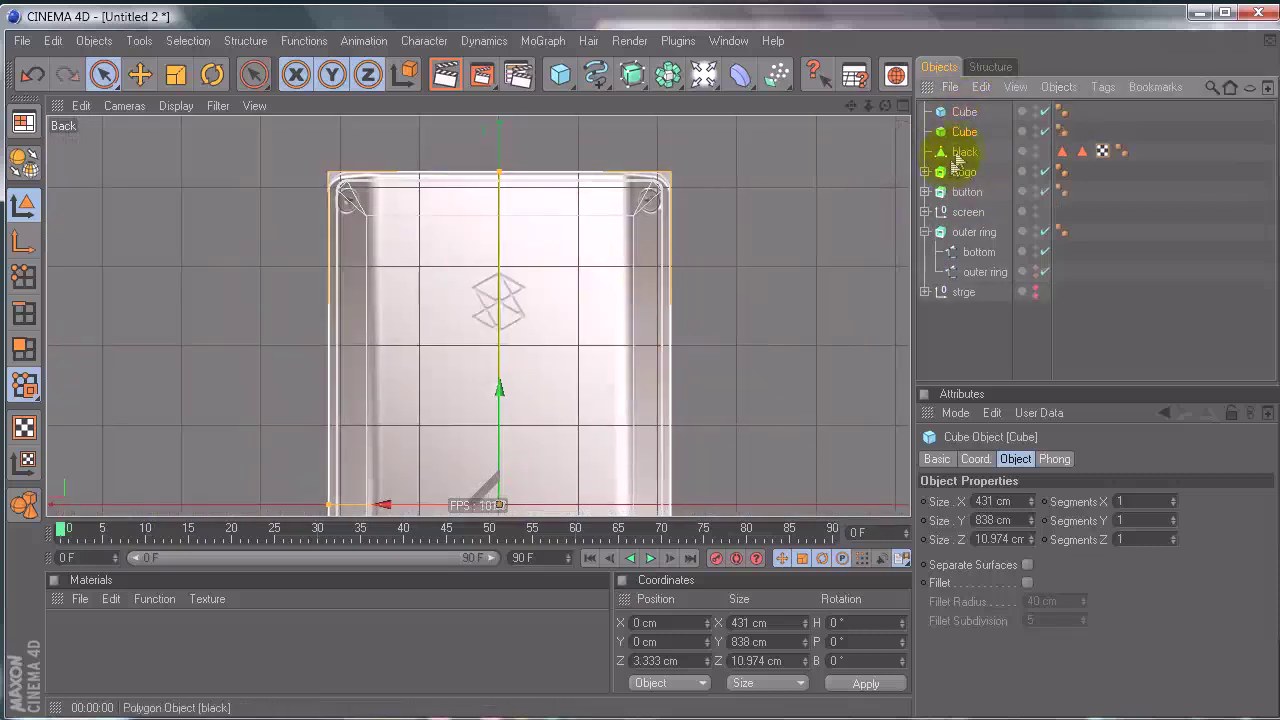
key(ctrl+z)
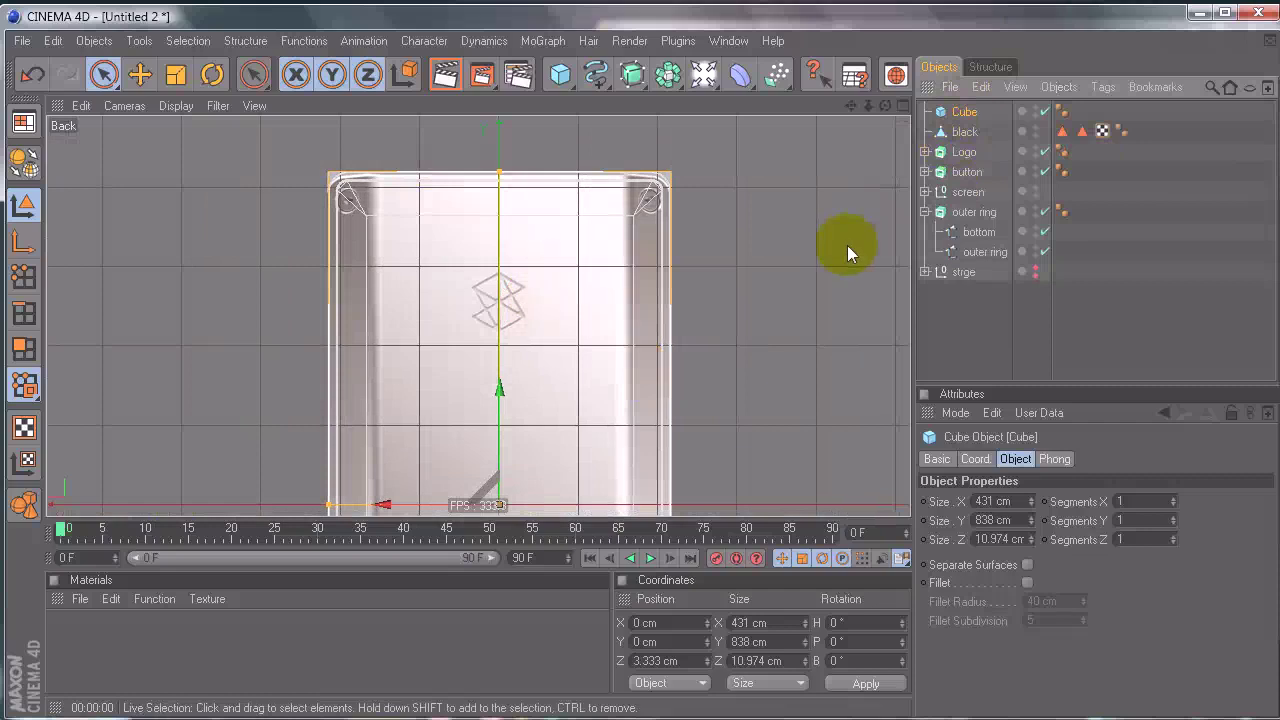
key(c)
mouse_move(640, 371)
alt+middle_down()
mouse_move(643, 337)
mouse_move(640, 371)
alt+middle_up()
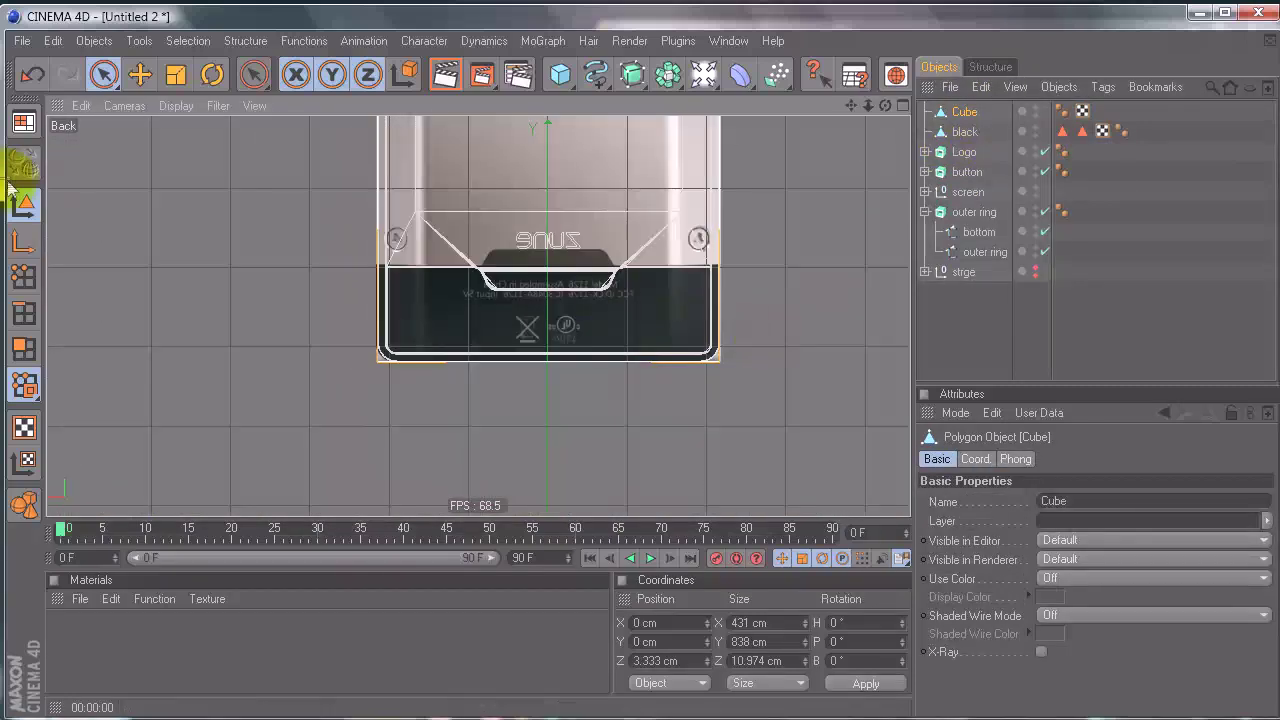
Step: Switch to editing points and disable Only Select Visible Elements for Live Selection
click(24, 276)
scroll(362, 292, up, 3)
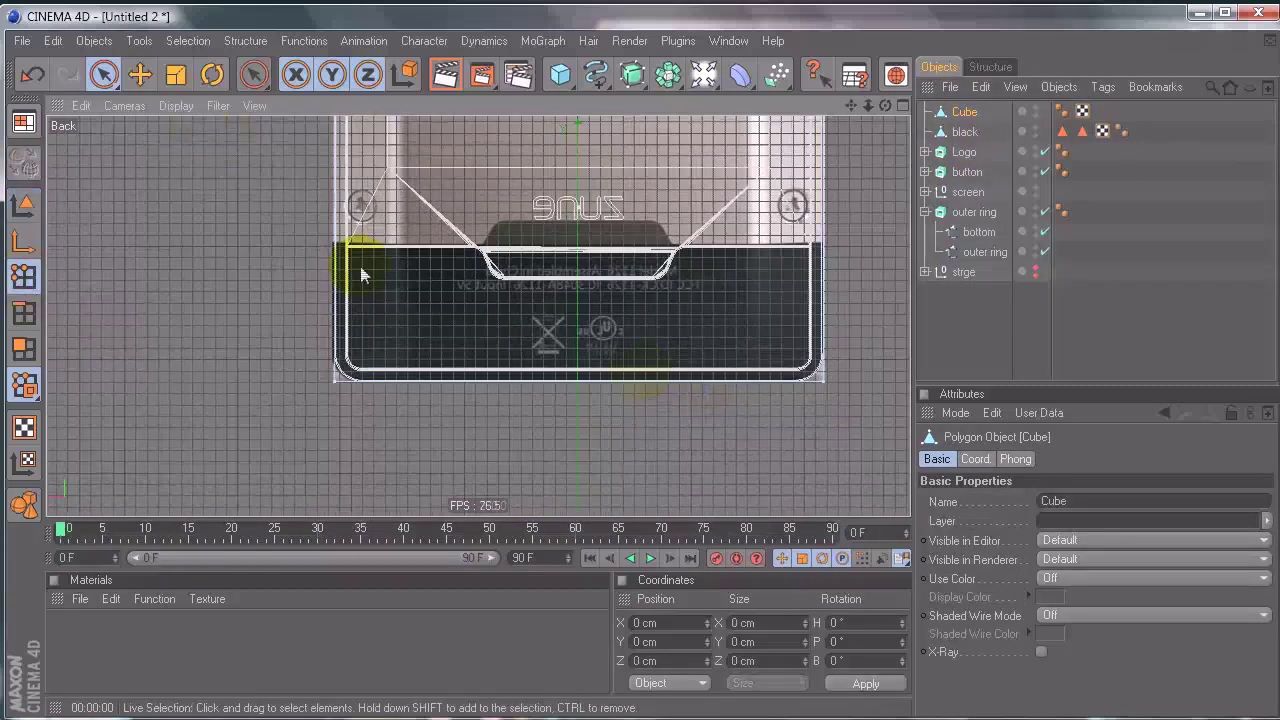
click(103, 75)
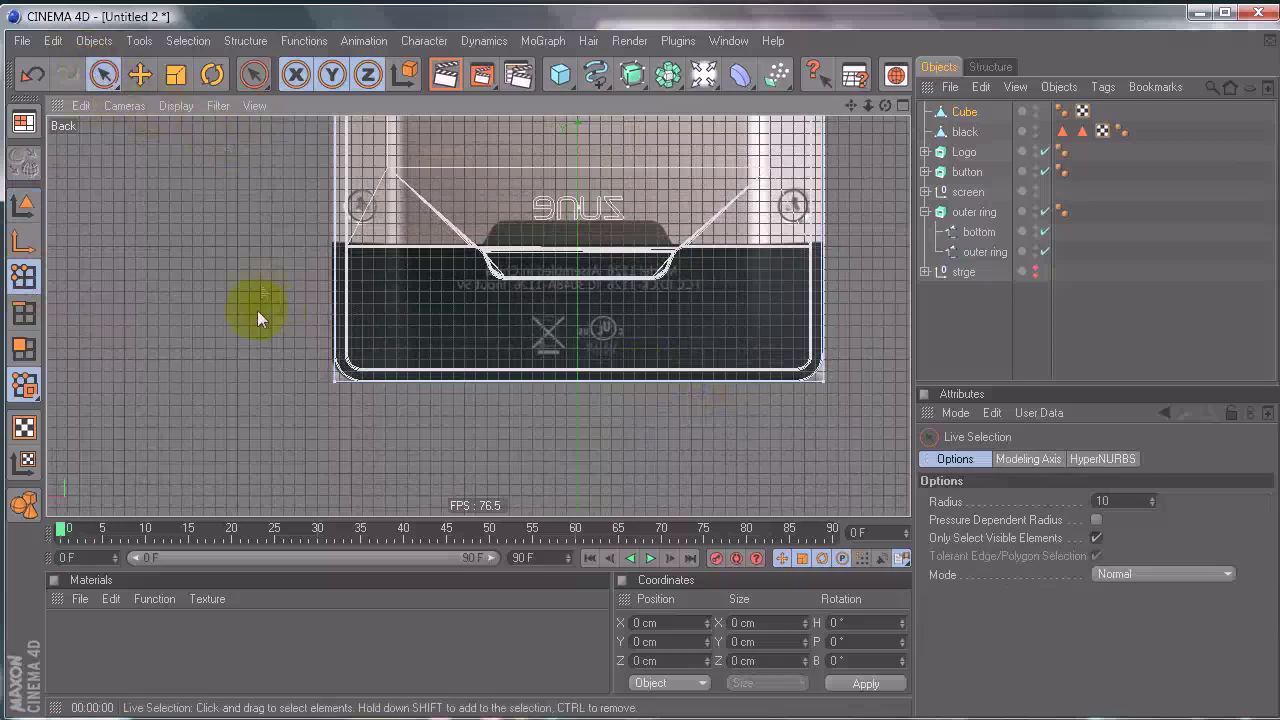
click(1095, 539)
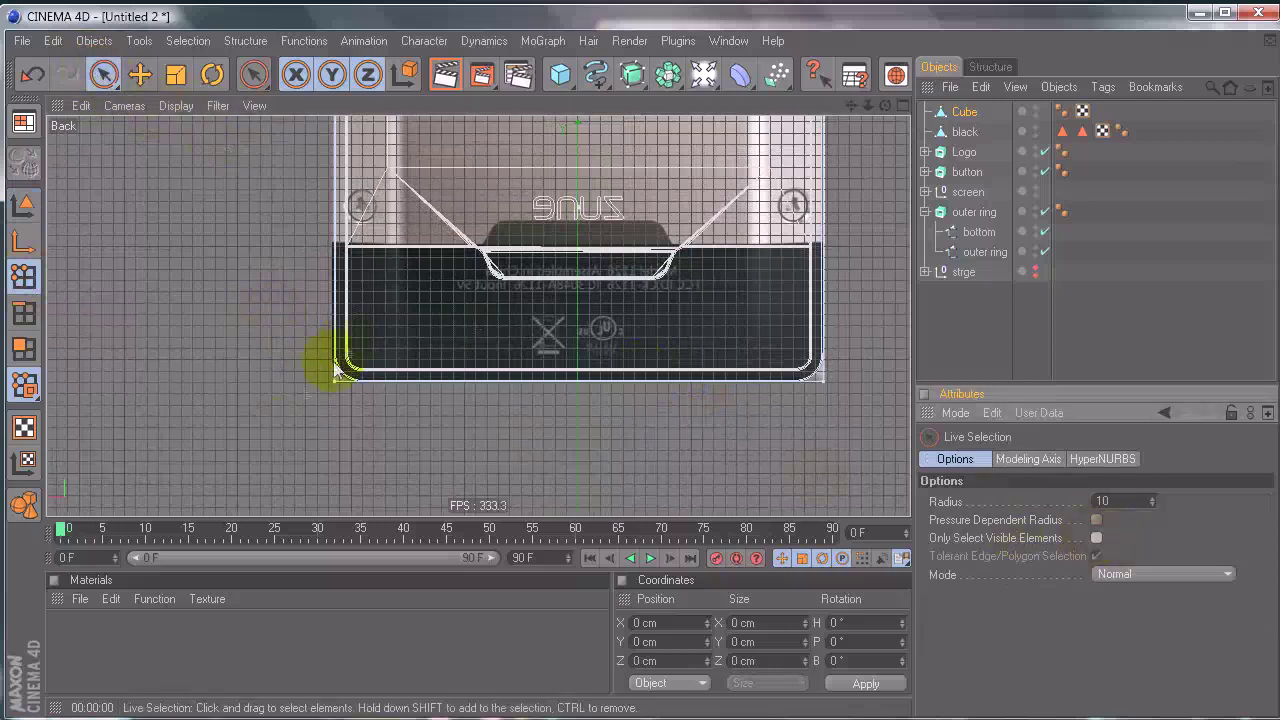
Step: Raise the cube's bottom points to about -298.2 cm on Y, at the top edge of the back reference's black section
drag(570, 258, 641, 367)
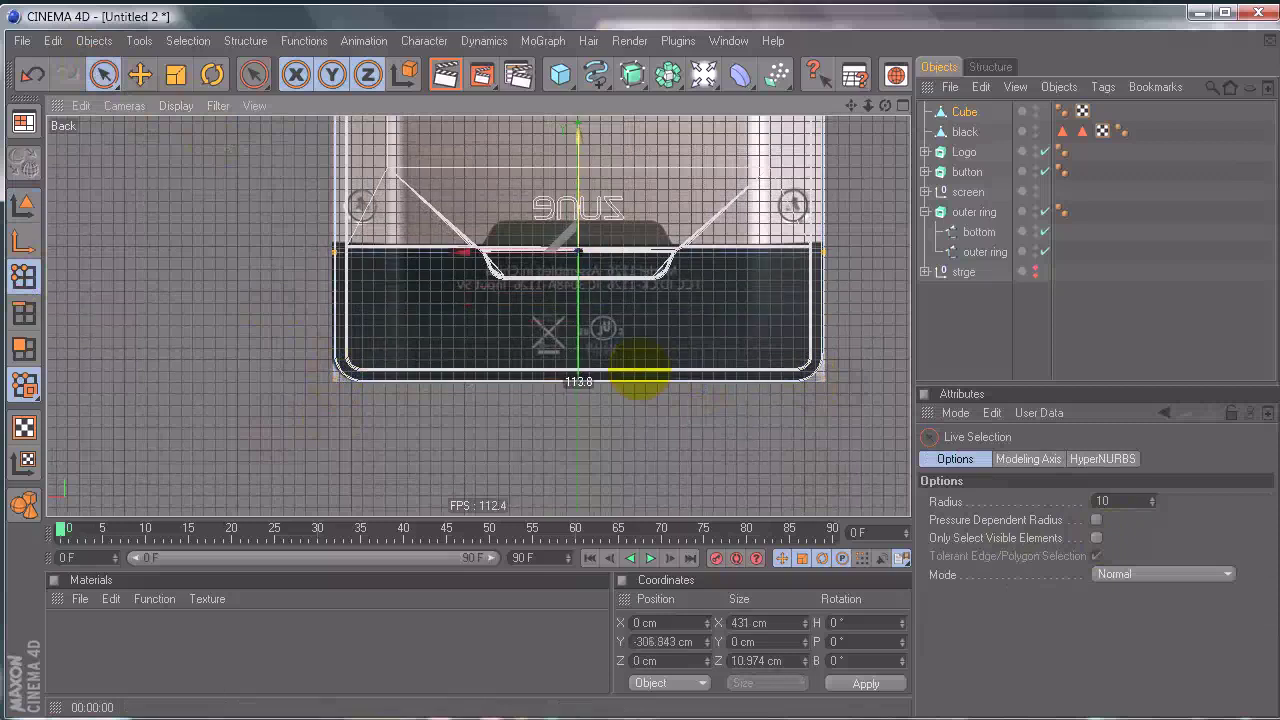
scroll(639, 370, up, 8)
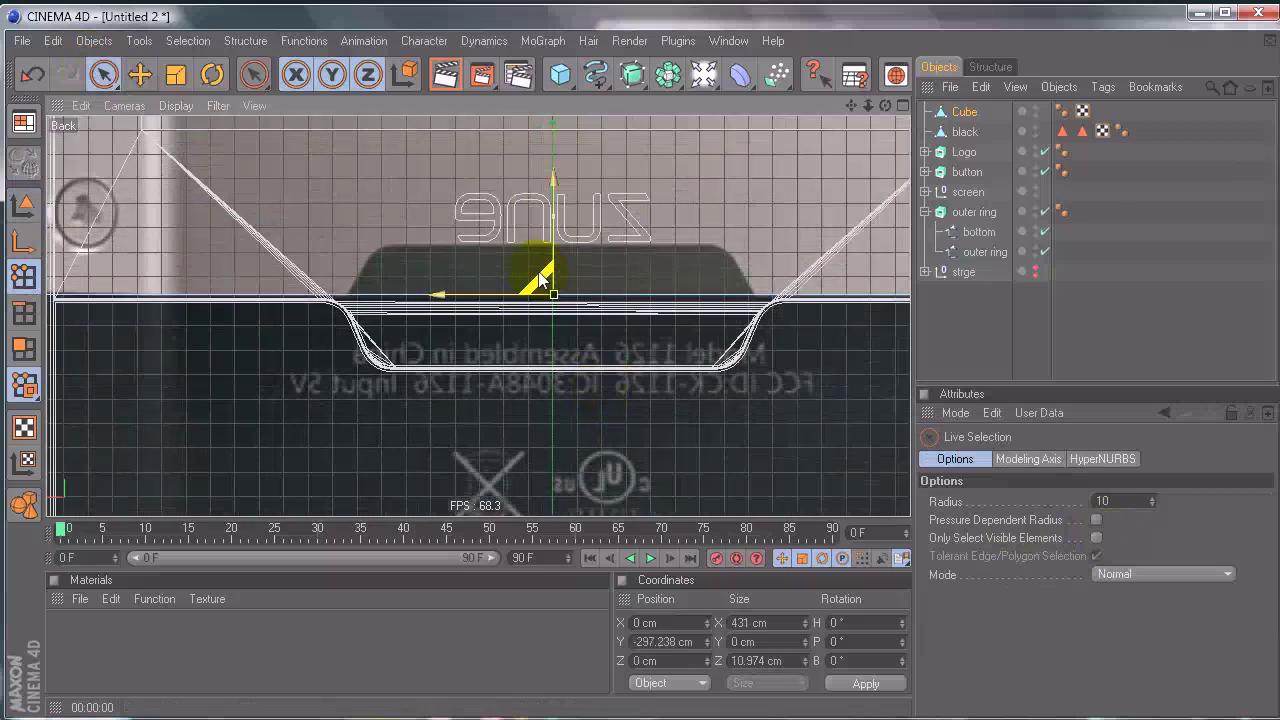
scroll(534, 266, up, 3)
drag(676, 180, 674, 186)
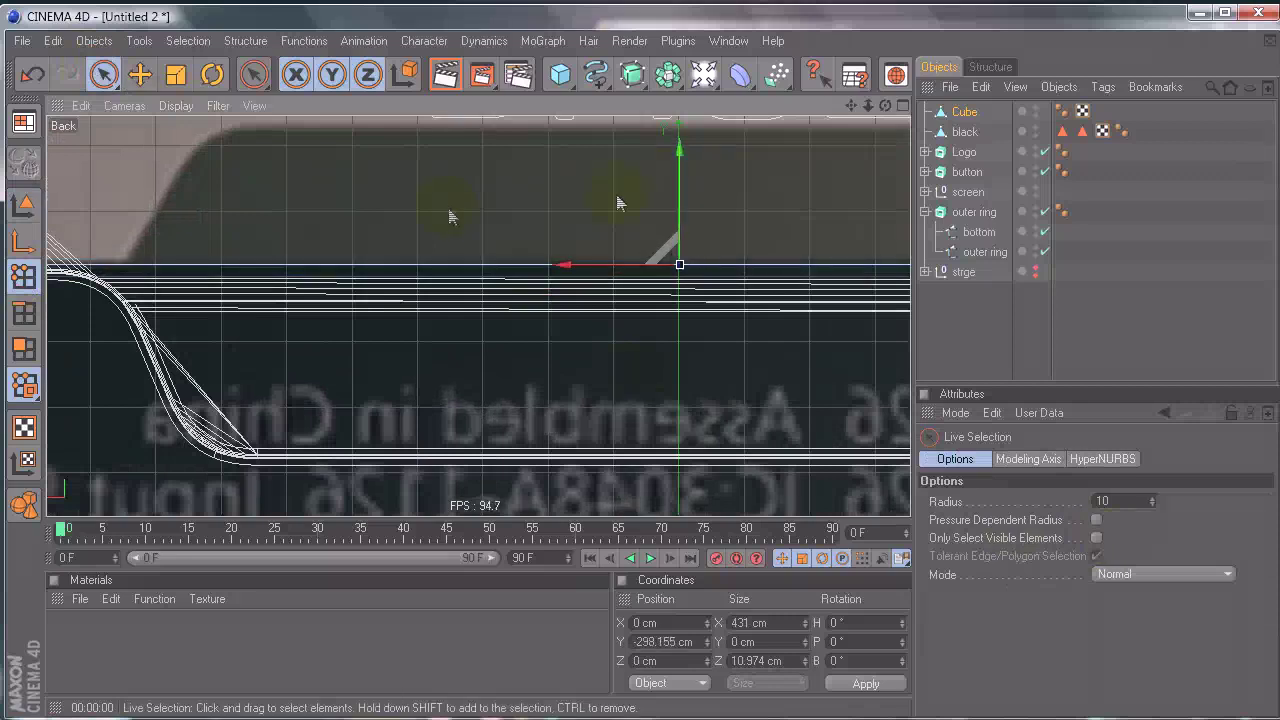
scroll(614, 451, down, 8)
scroll(637, 353, up, 5)
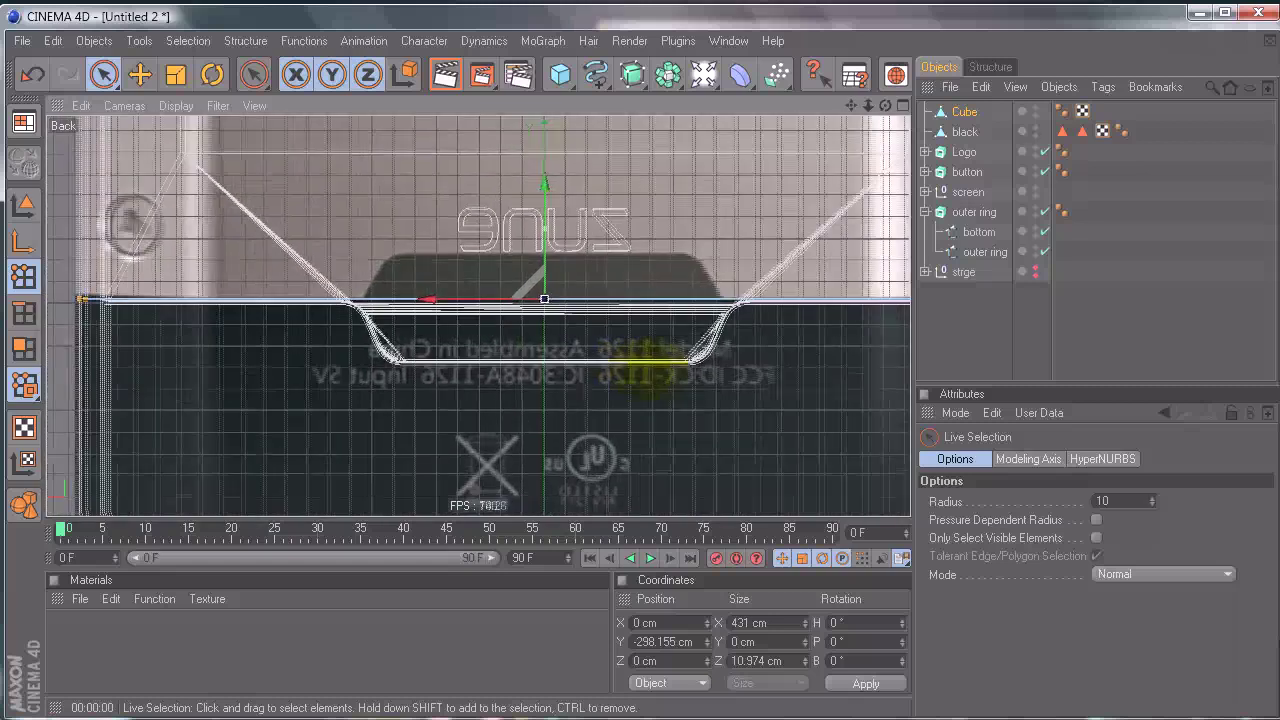
Step: Duplicate the shortened cube, placing the copy directly beneath the original in the object hierarchy
alt+right_drag(451, 316, 475, 316)
alt+middle_drag(456, 319, 500, 258)
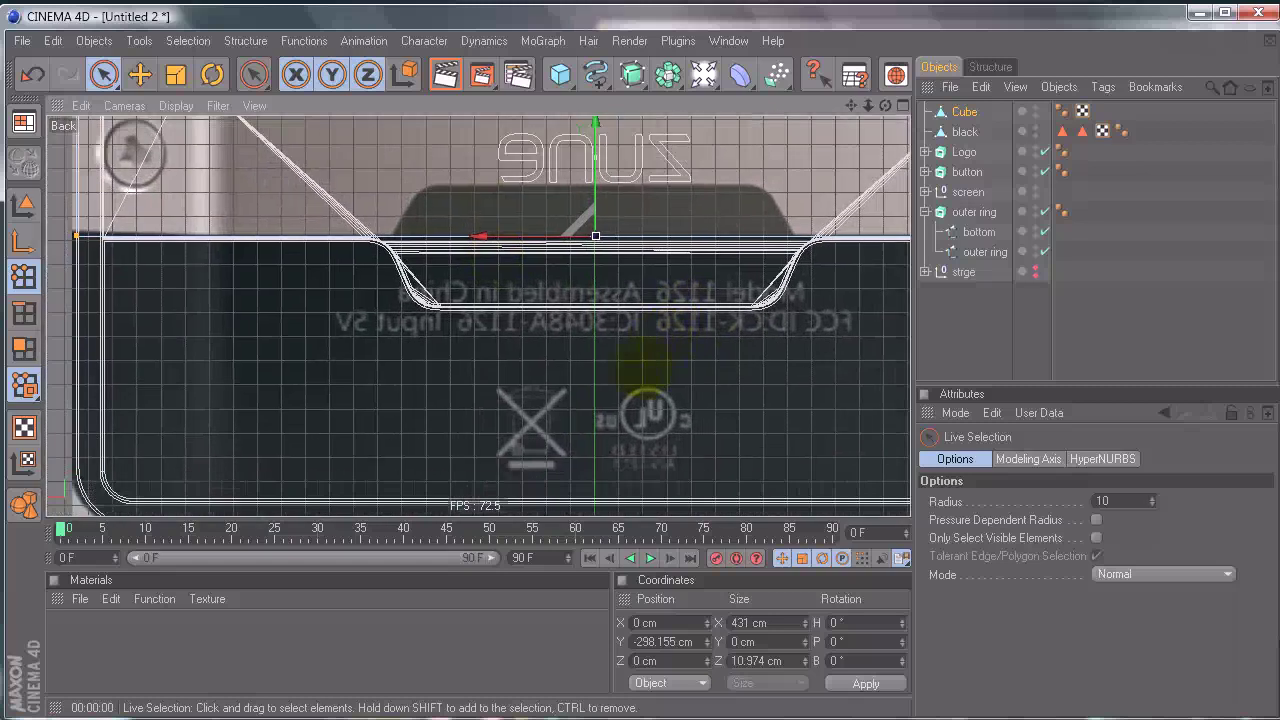
alt+middle_drag(645, 365, 713, 340)
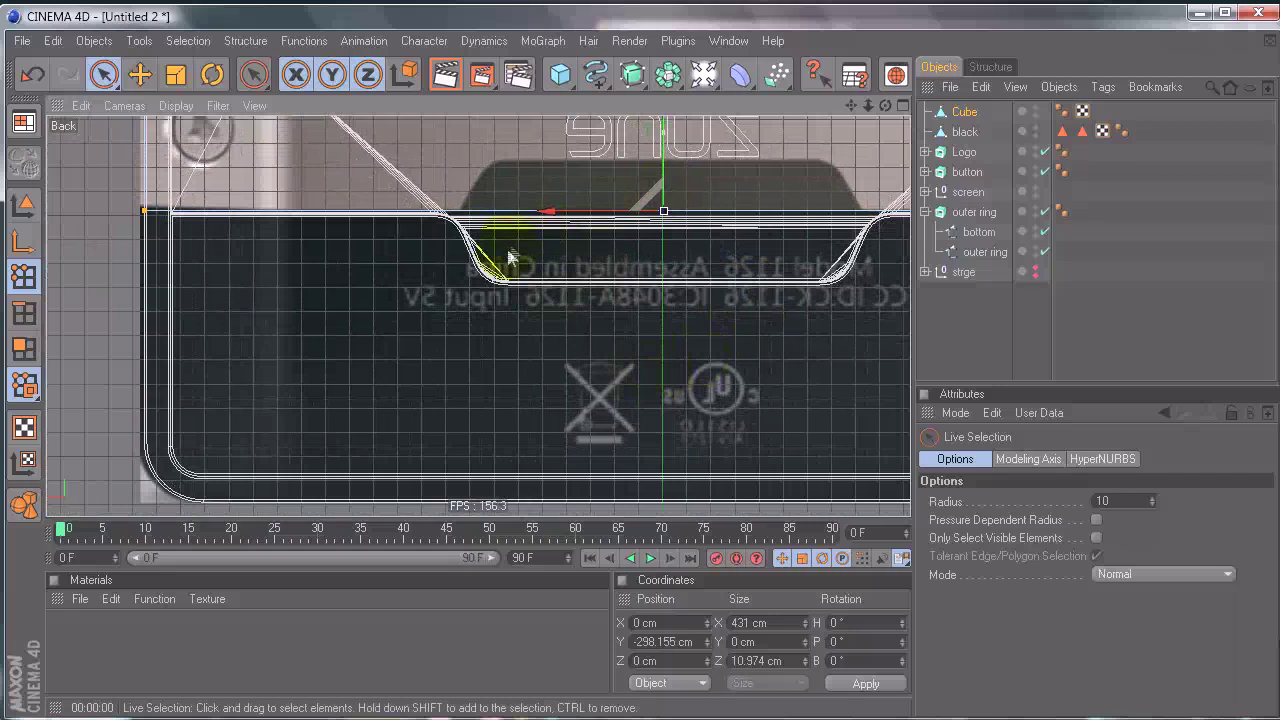
ctrl+drag(967, 111, 961, 120)
double_click(965, 133)
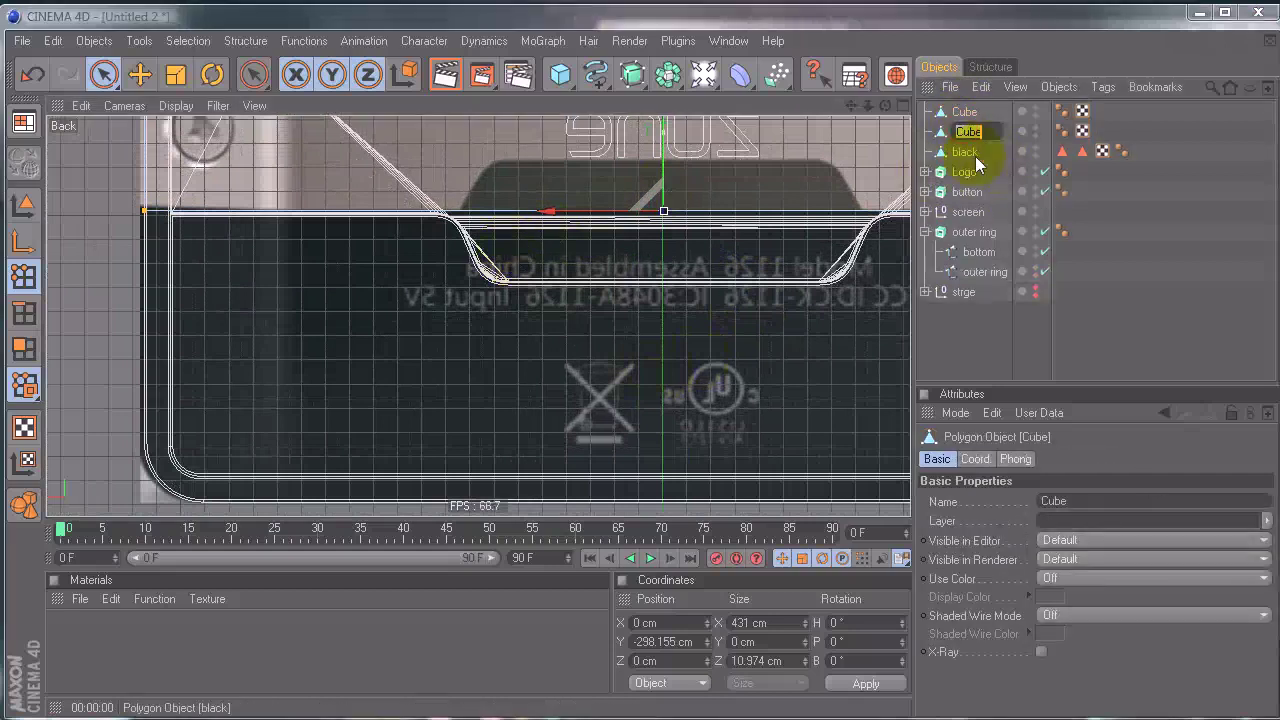
Step: Move the loose black polygon object into the black null inside the screen group
double_click(960, 152)
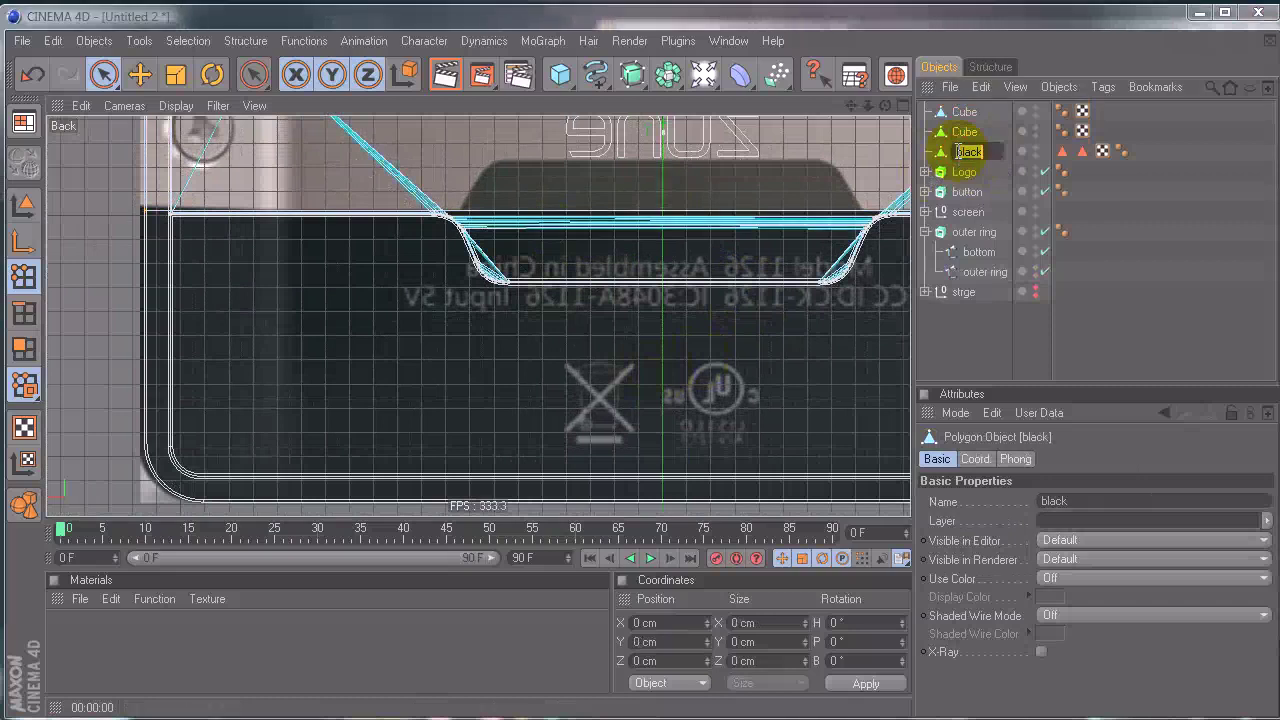
key(Return)
click(926, 212)
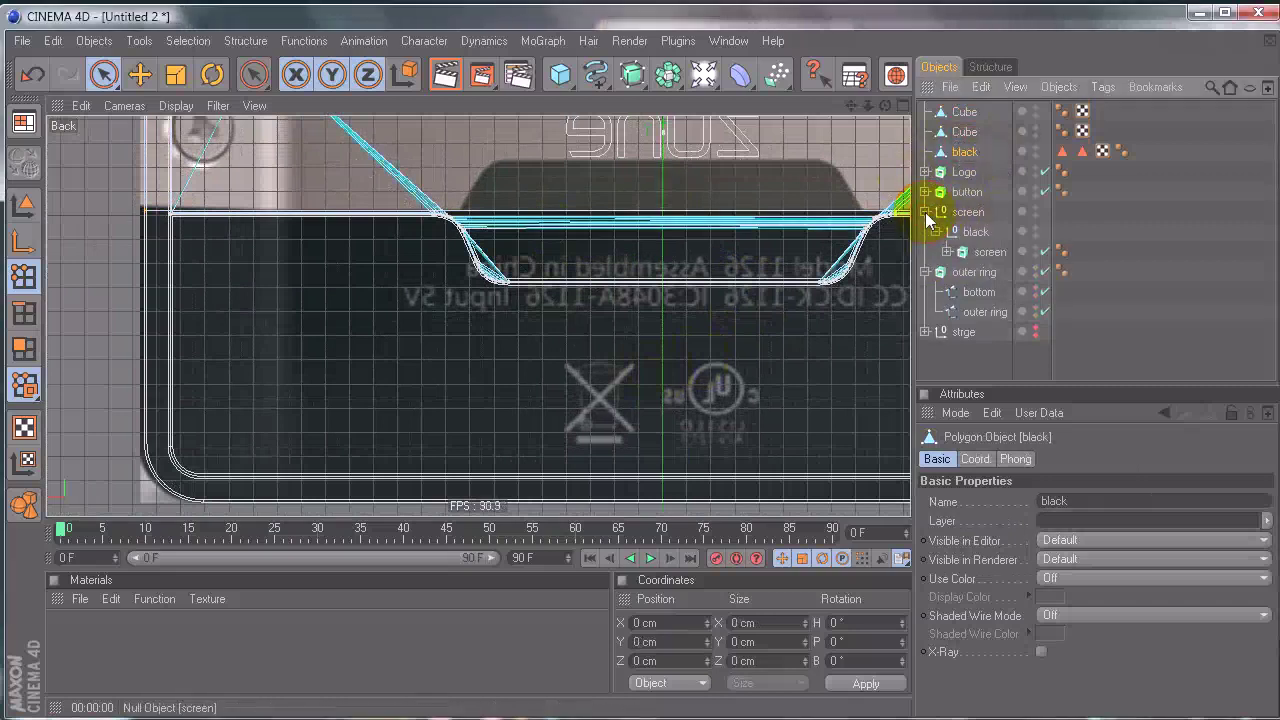
drag(978, 245, 976, 240)
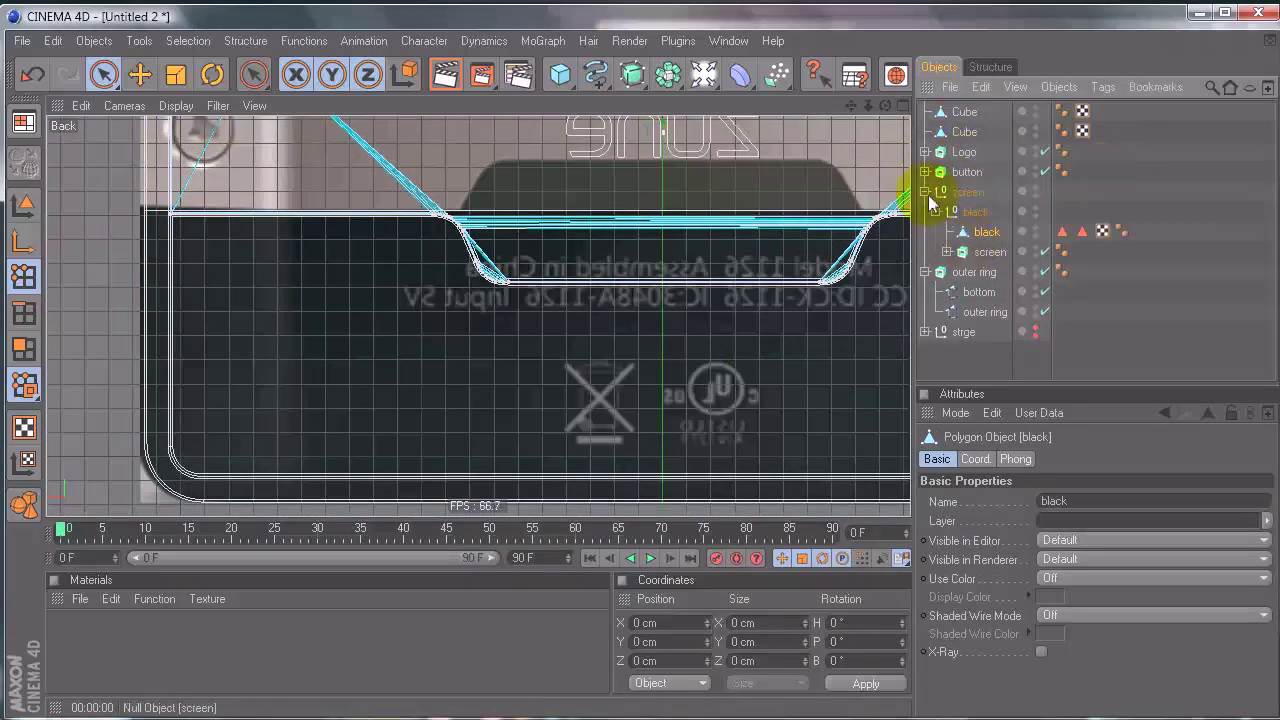
click(926, 192)
Step: Rename the lower cube as bottum/rubber and the upper cube as back
double_click(964, 132)
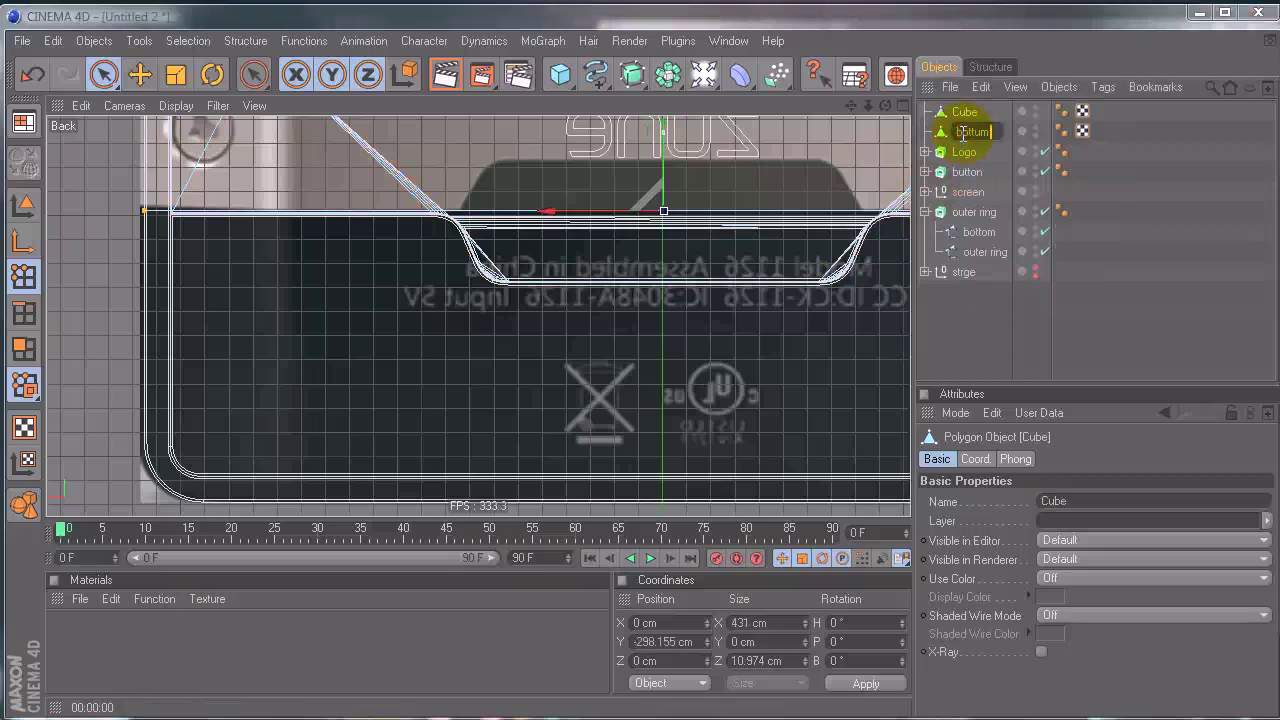
text(bottum/rubber)
key(Return)
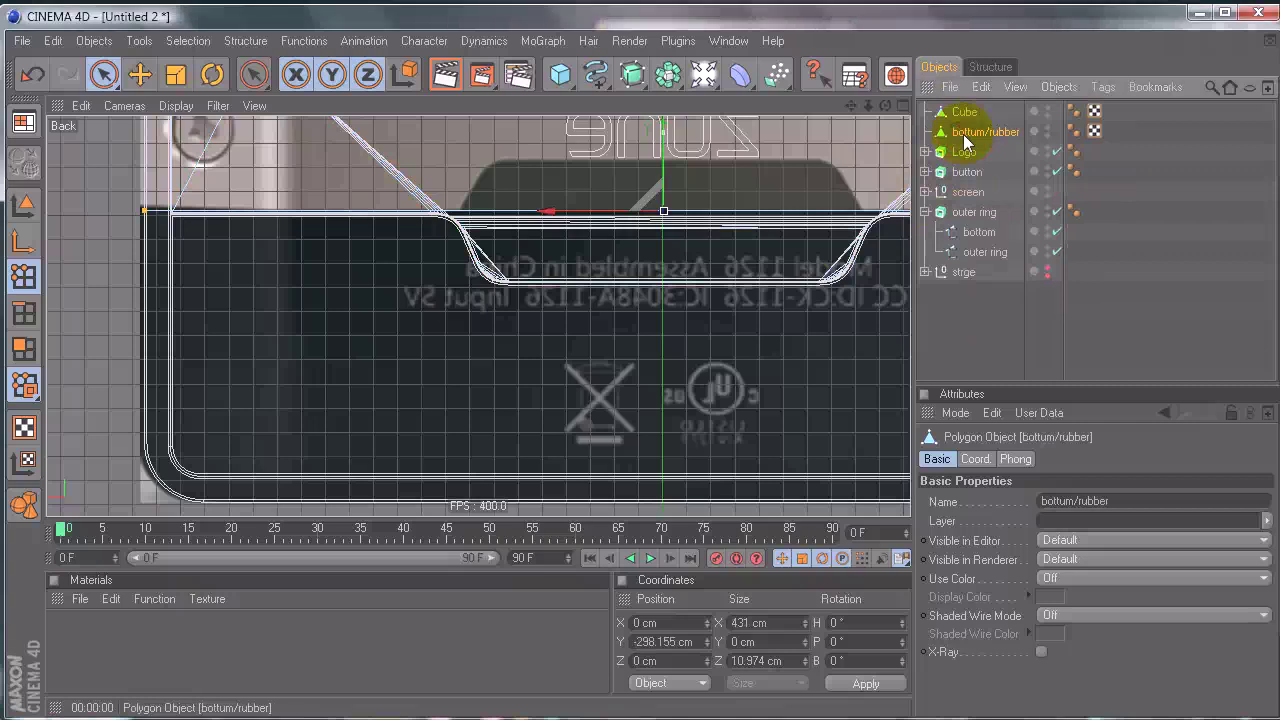
double_click(962, 112)
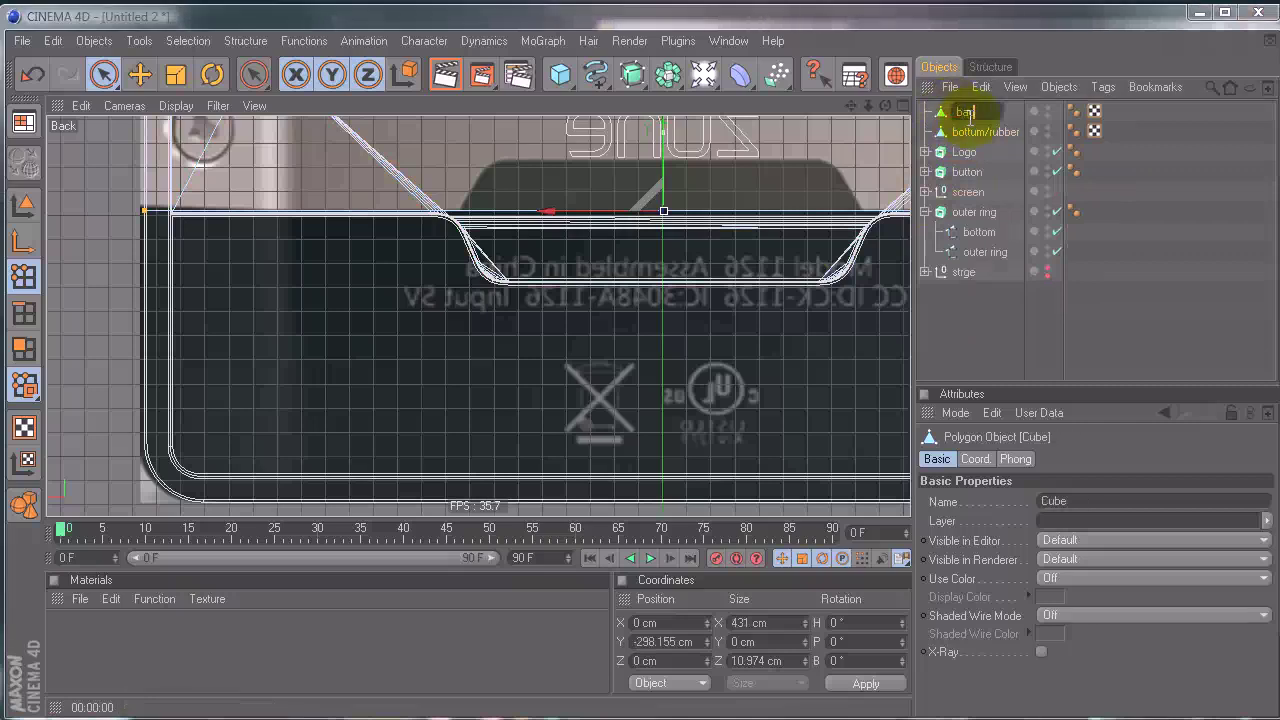
key(Return)
Step: Lower the top points of the bottum/rubber object to about 85.7 cm on Y
alt+middle_drag(686, 311, 692, 387)
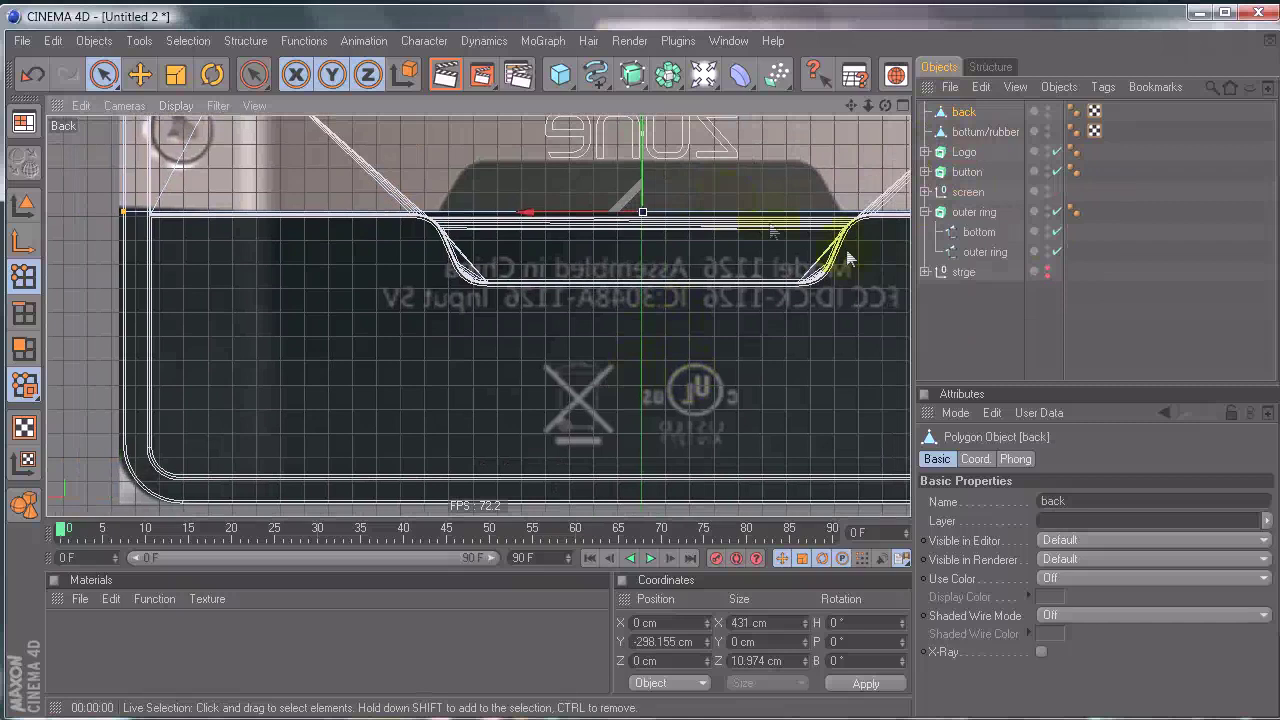
click(983, 137)
alt+right_drag(612, 256, 643, 371)
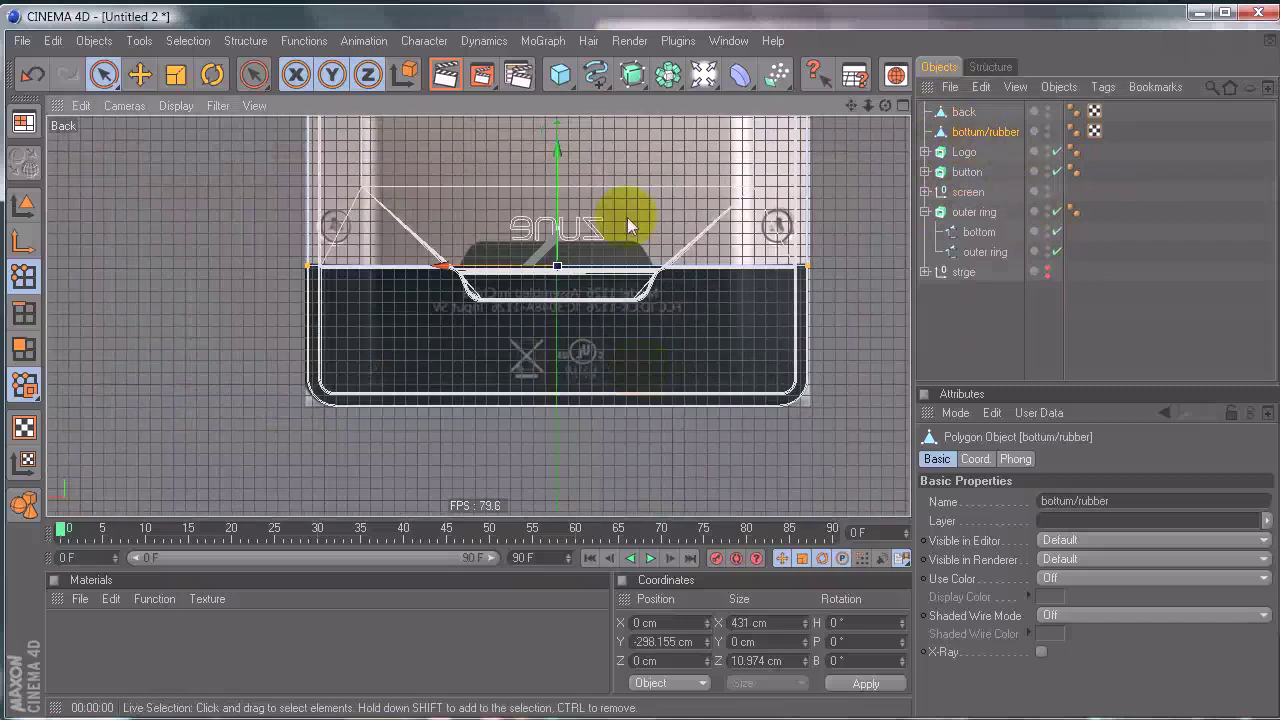
alt+middle_drag(655, 302, 638, 371)
alt+middle_drag(373, 351, 644, 341)
scroll(637, 391, up, 3)
scroll(637, 377, down, 3)
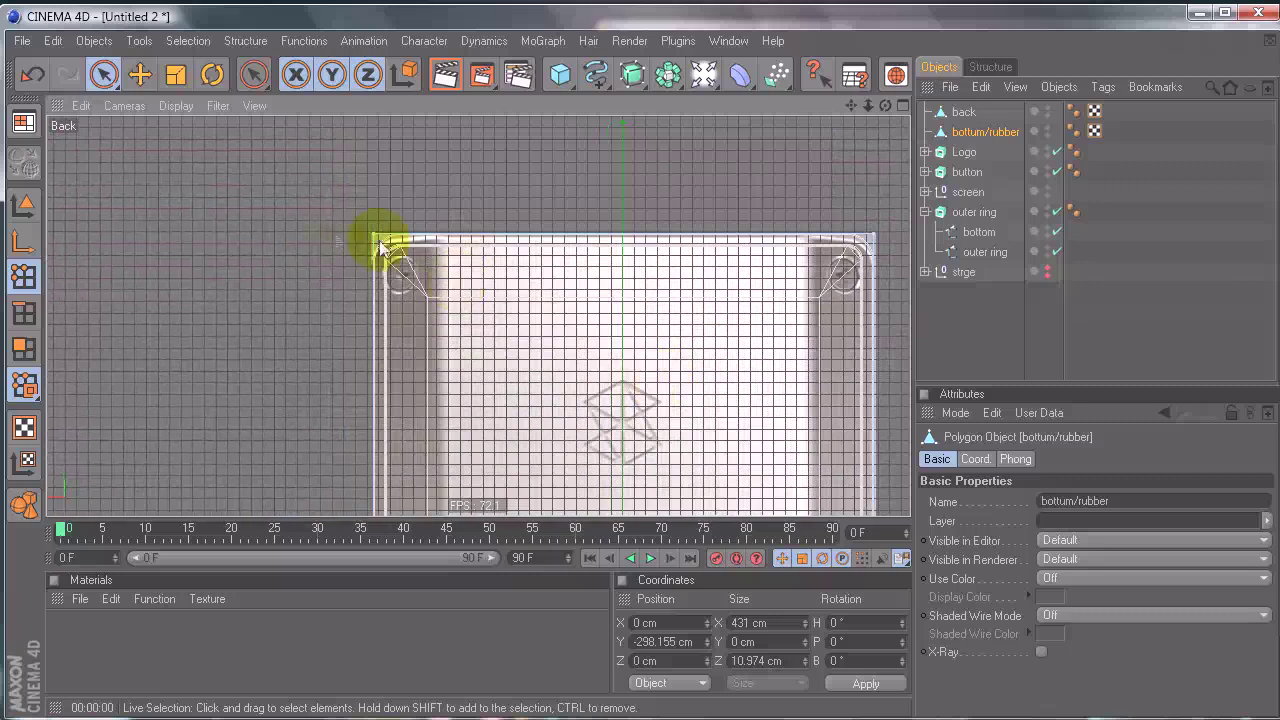
drag(876, 241, 875, 246)
alt+middle_drag(637, 429, 634, 370)
drag(620, 128, 637, 371)
alt+middle_drag(622, 128, 640, 361)
scroll(640, 362, down, 3)
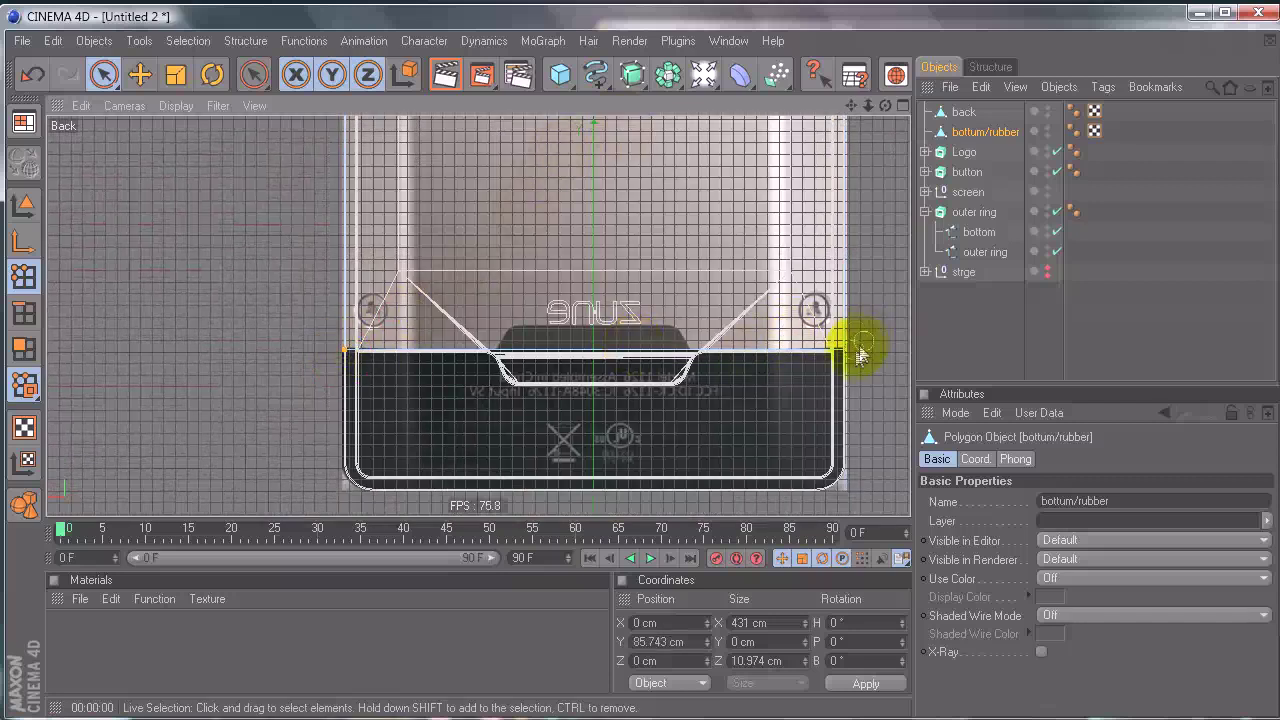
Step: Copy the Y position of bottum/rubber's bottom points, and lower these points to about -420.4 cm on Y
drag(835, 354, 854, 353)
drag(694, 643, 449, 617)
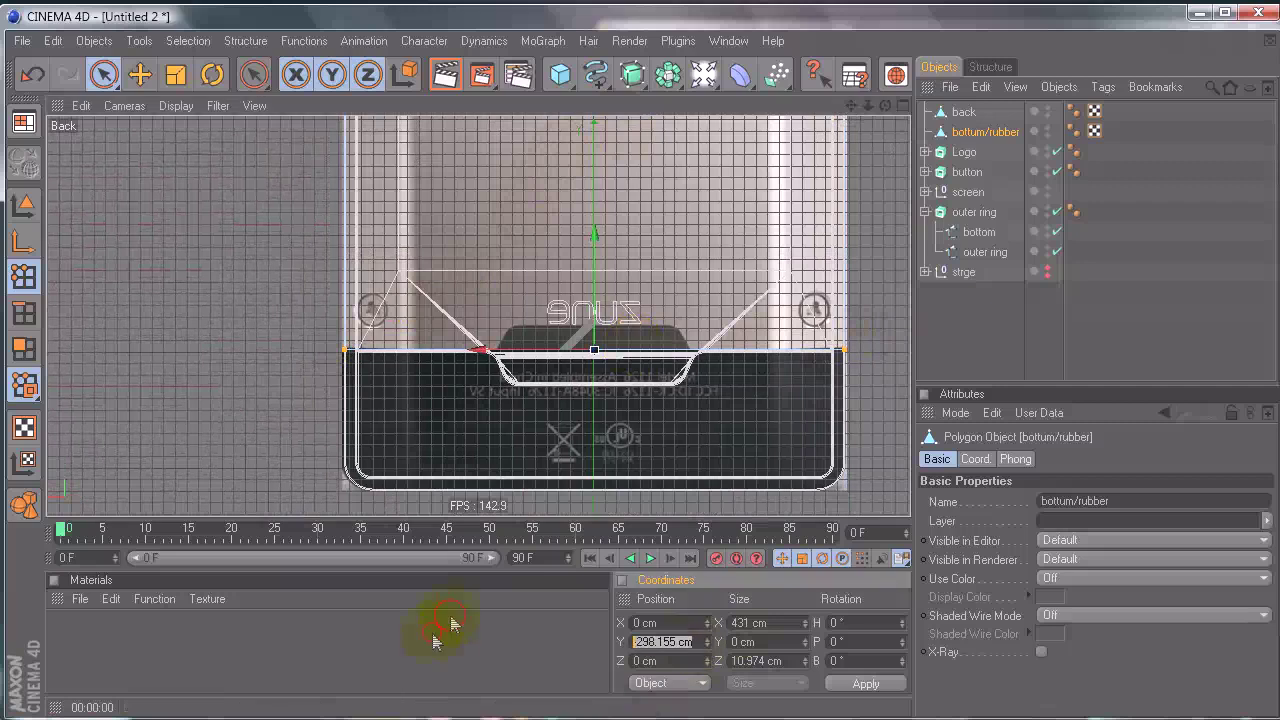
drag(600, 270, 640, 374)
Step: Set the Y position of bottum/rubber's top points to -298.155 cm
alt+middle_drag(625, 181, 637, 377)
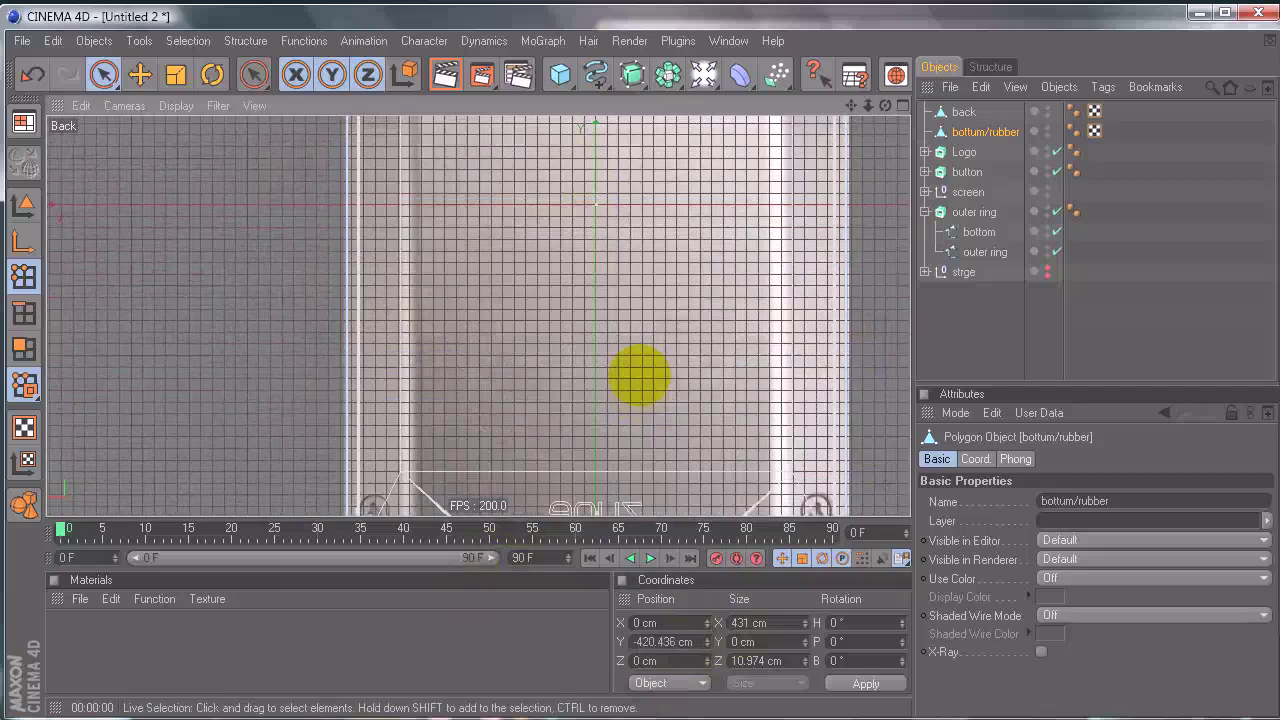
alt+middle_drag(571, 214, 573, 414)
mouse_move(362, 298)
mouse_down()
mouse_move(727, 290)
mouse_move(850, 302)
mouse_up()
drag(690, 643, 413, 643)
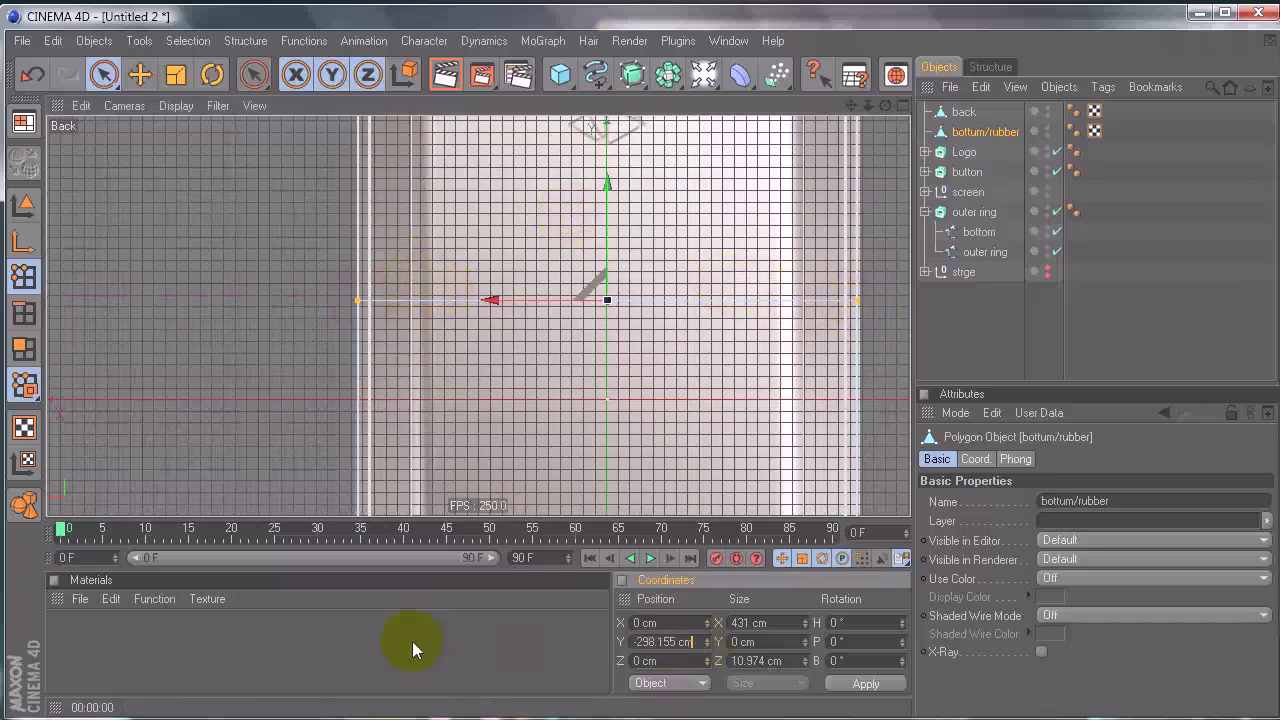
alt+middle_drag(597, 500, 619, 297)
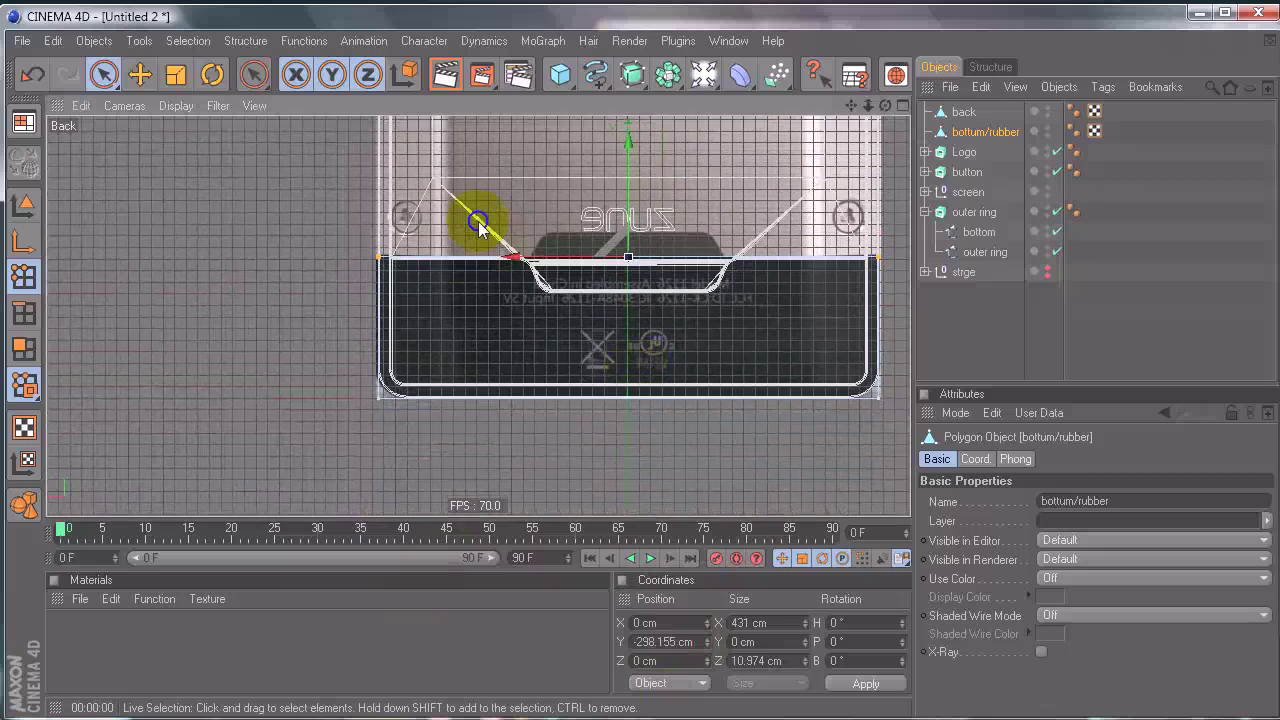
Step: Nudge bottum/rubber's top points down to about -298.3 cm on Y, just below the back's lower edge
alt+right_drag(480, 223, 655, 368)
scroll(514, 229, up, 1)
scroll(429, 251, up, 2)
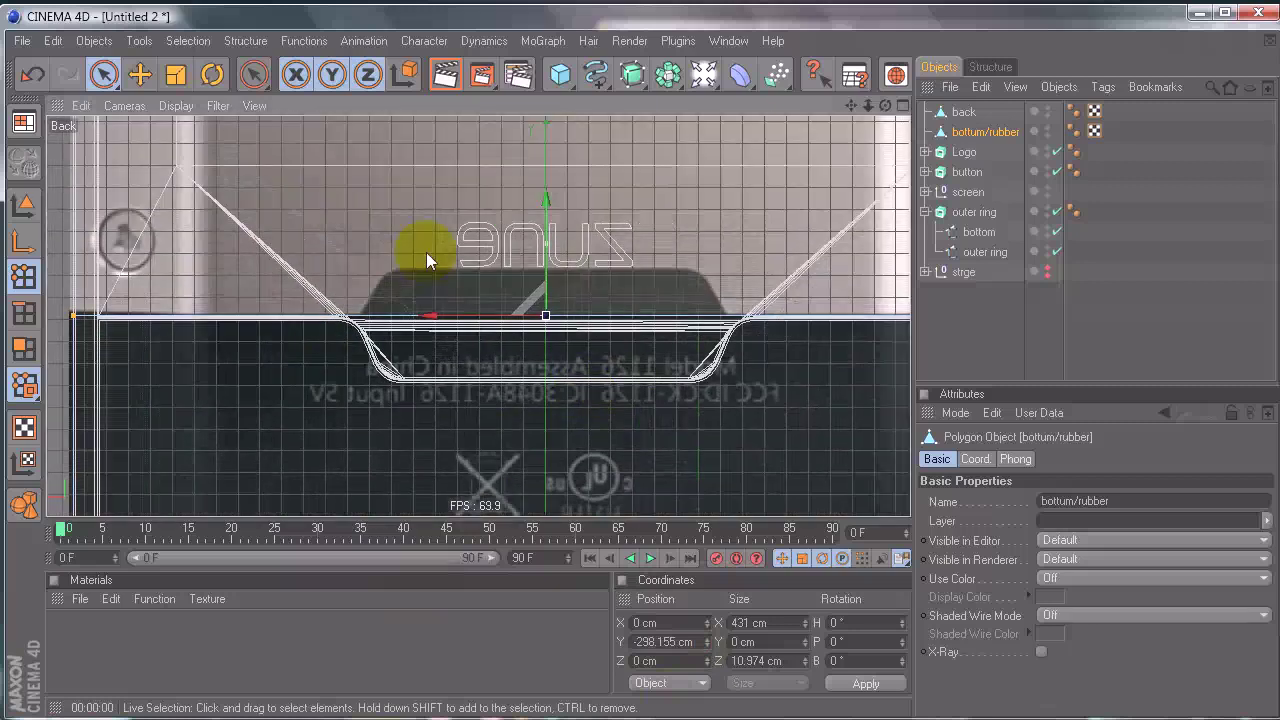
scroll(668, 365, up, 2)
scroll(650, 300, up, 1)
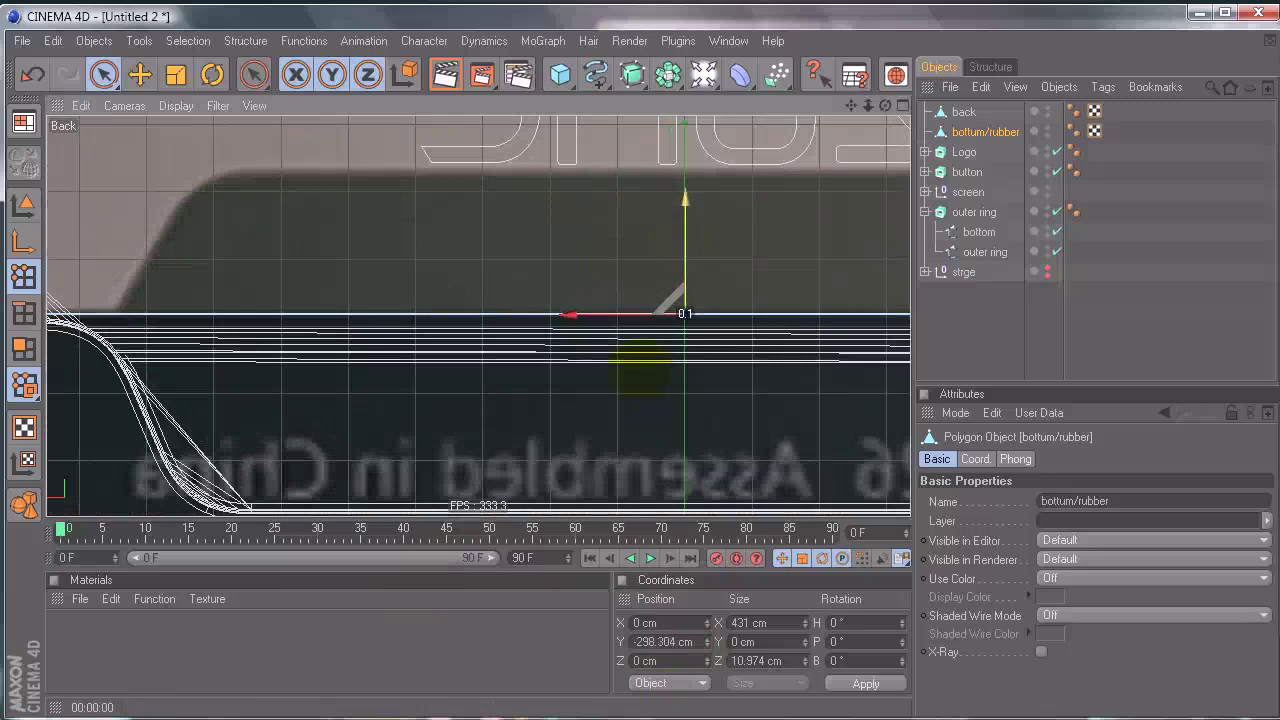
scroll(640, 372, down, 5)
alt+middle_drag(640, 371, 652, 449)
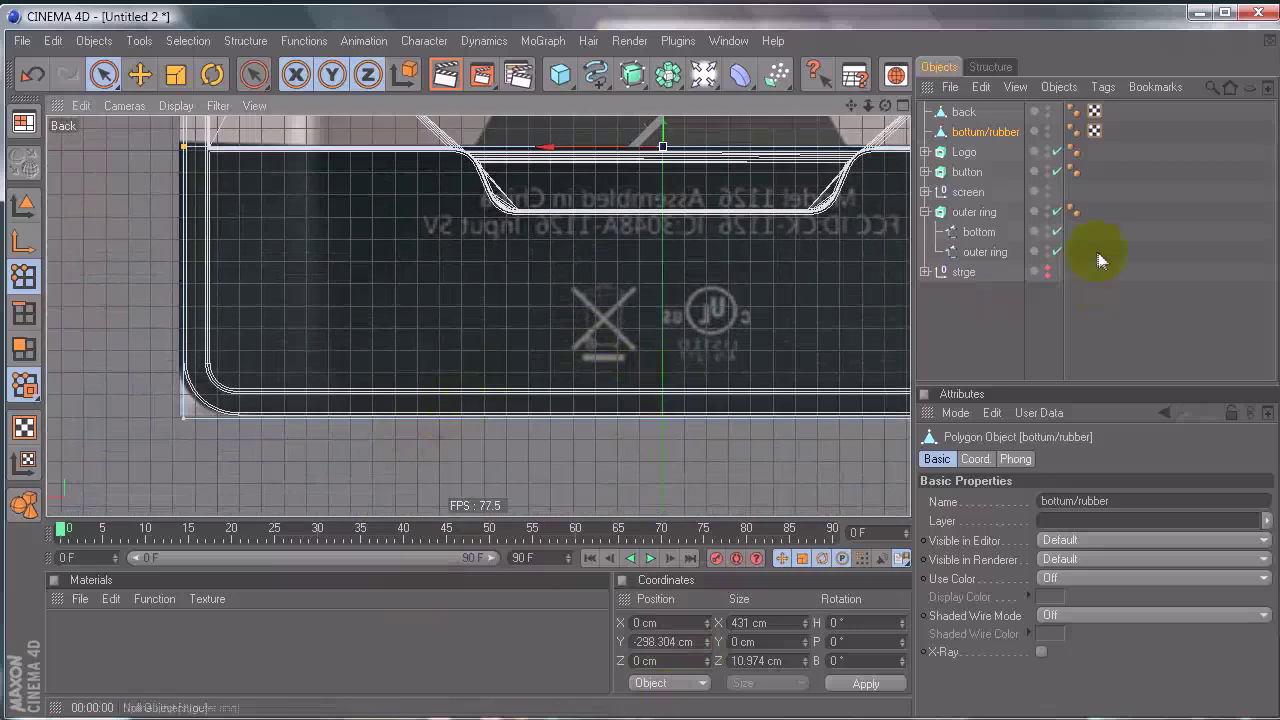
Step: Copy the Y position of the outer ring spline's lowest corner point, and set bottum/rubber's bottom points to that value, -419 cm
click(259, 414)
click(239, 418)
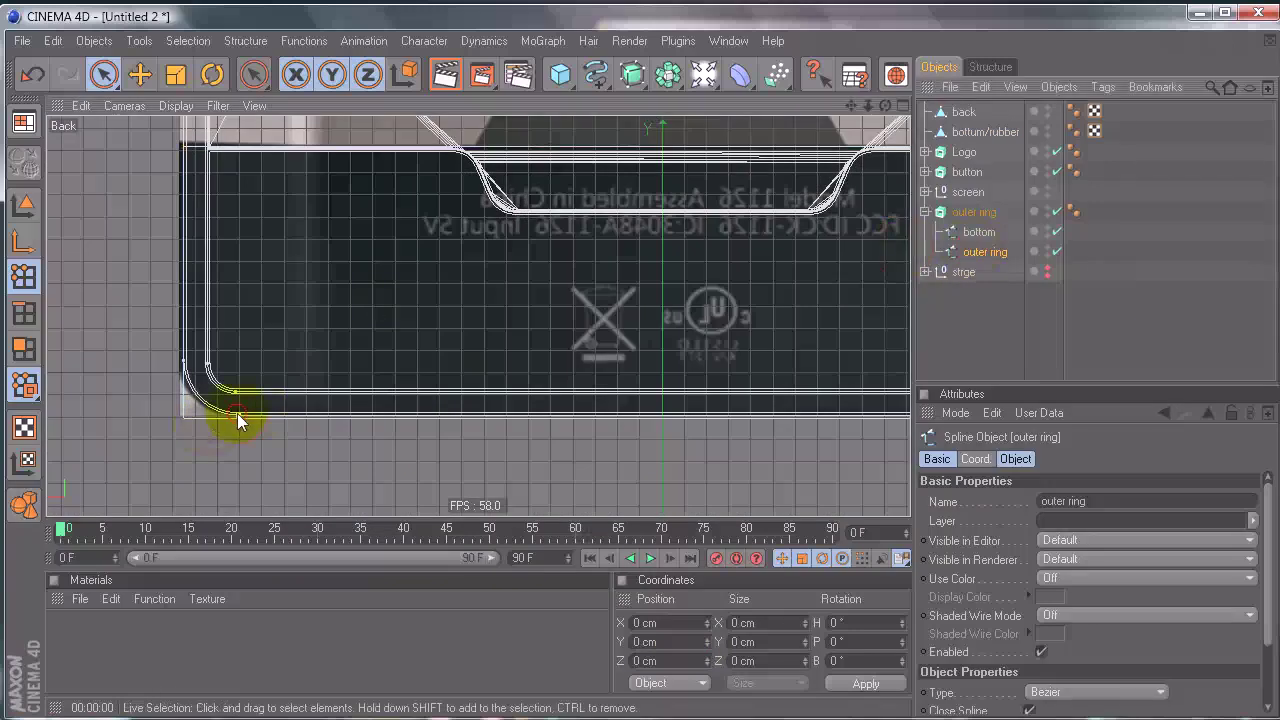
click(685, 643)
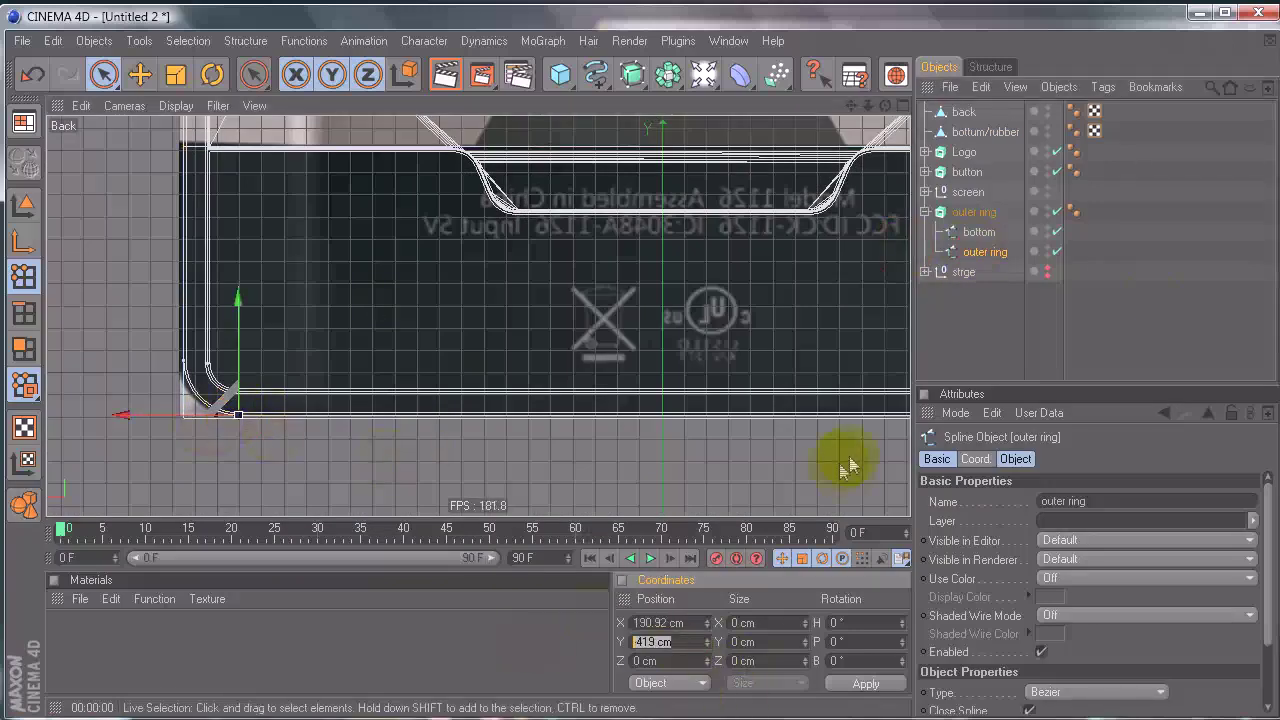
click(985, 131)
click(190, 420)
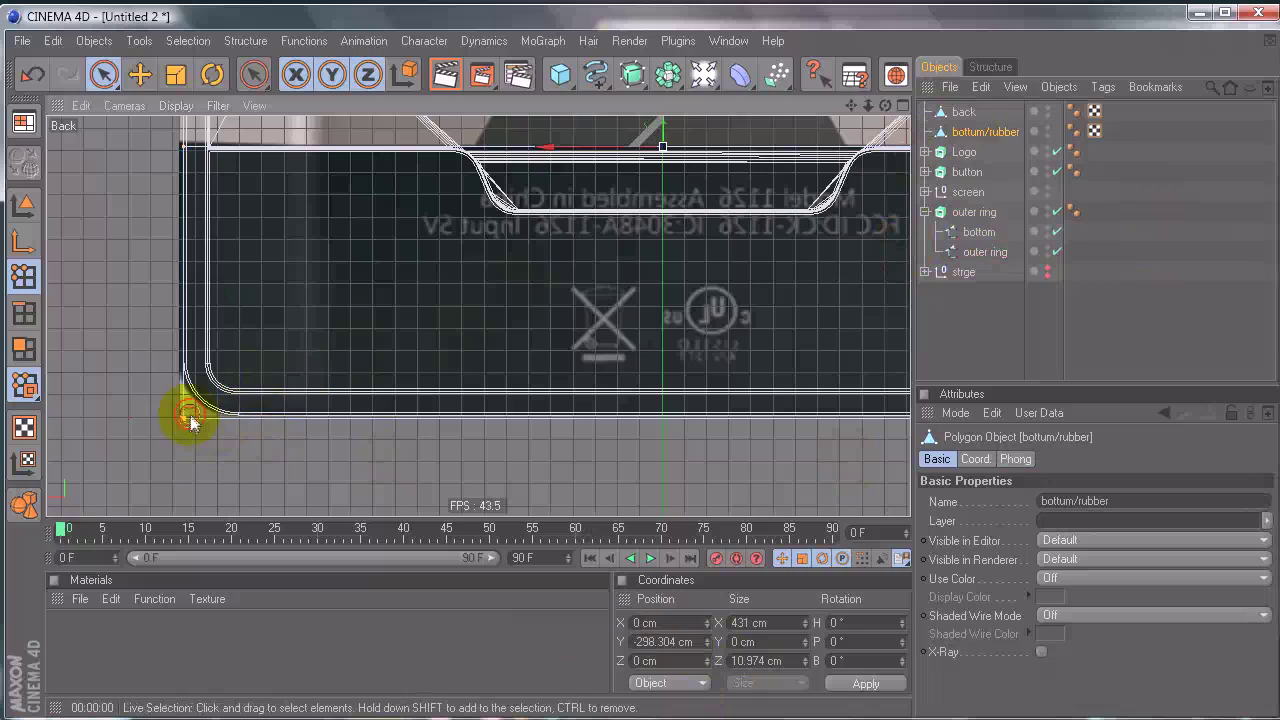
alt+middle_drag(775, 442, 191, 374)
shift+click(558, 350)
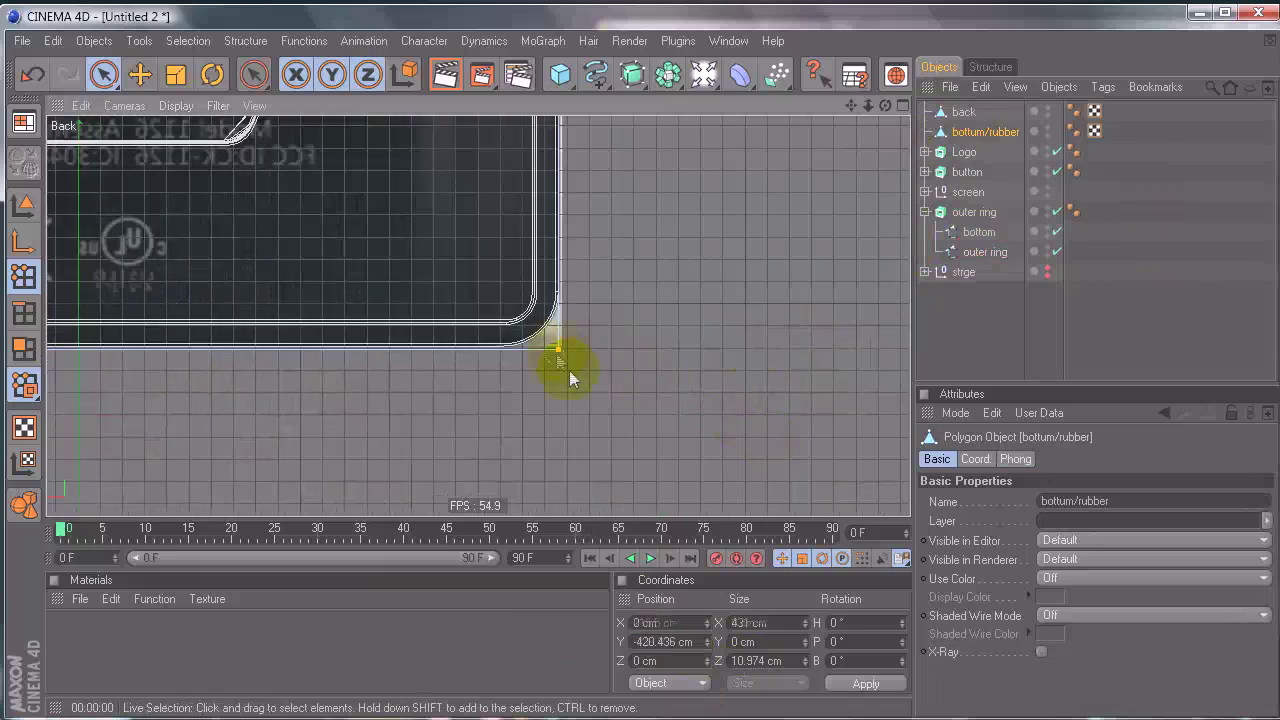
click(700, 642)
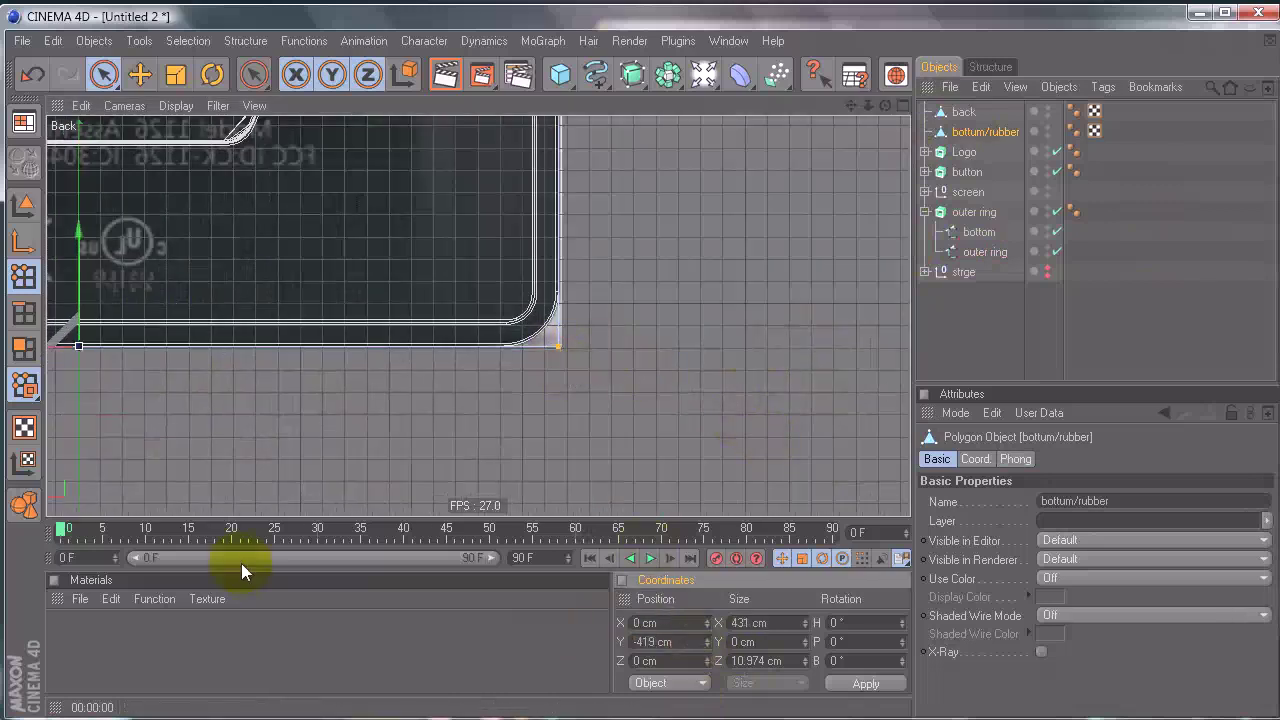
Step: Try to connect the back and bottum/rubber objects into a single object
alt+middle_drag(637, 366, 1060, 412)
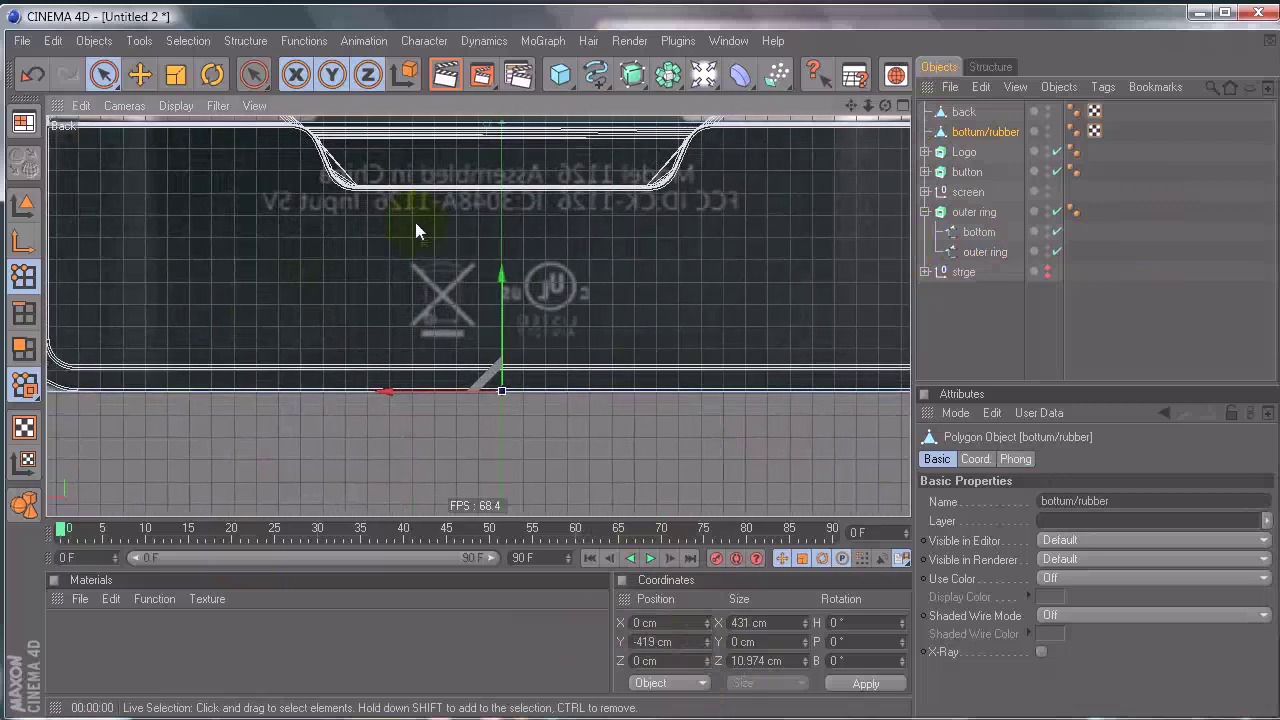
alt+middle_drag(415, 222, 425, 237)
click(79, 318)
scroll(345, 253, down, 5)
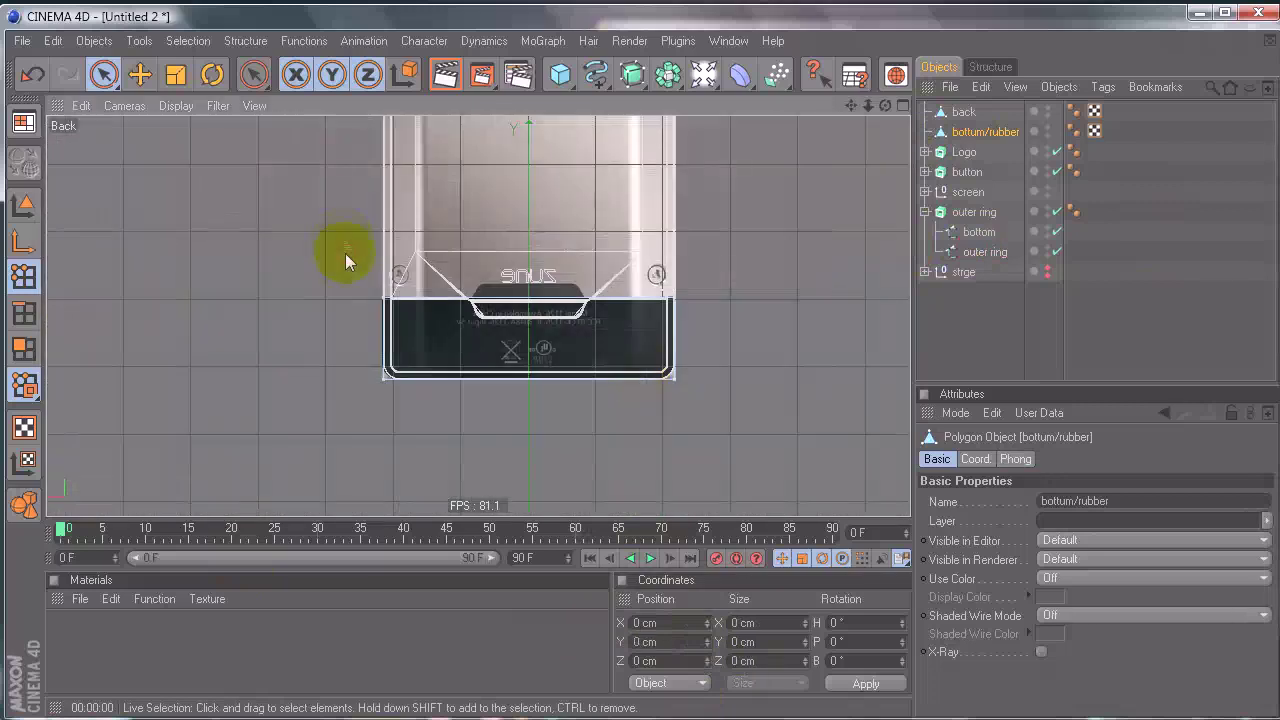
shift+click(963, 111)
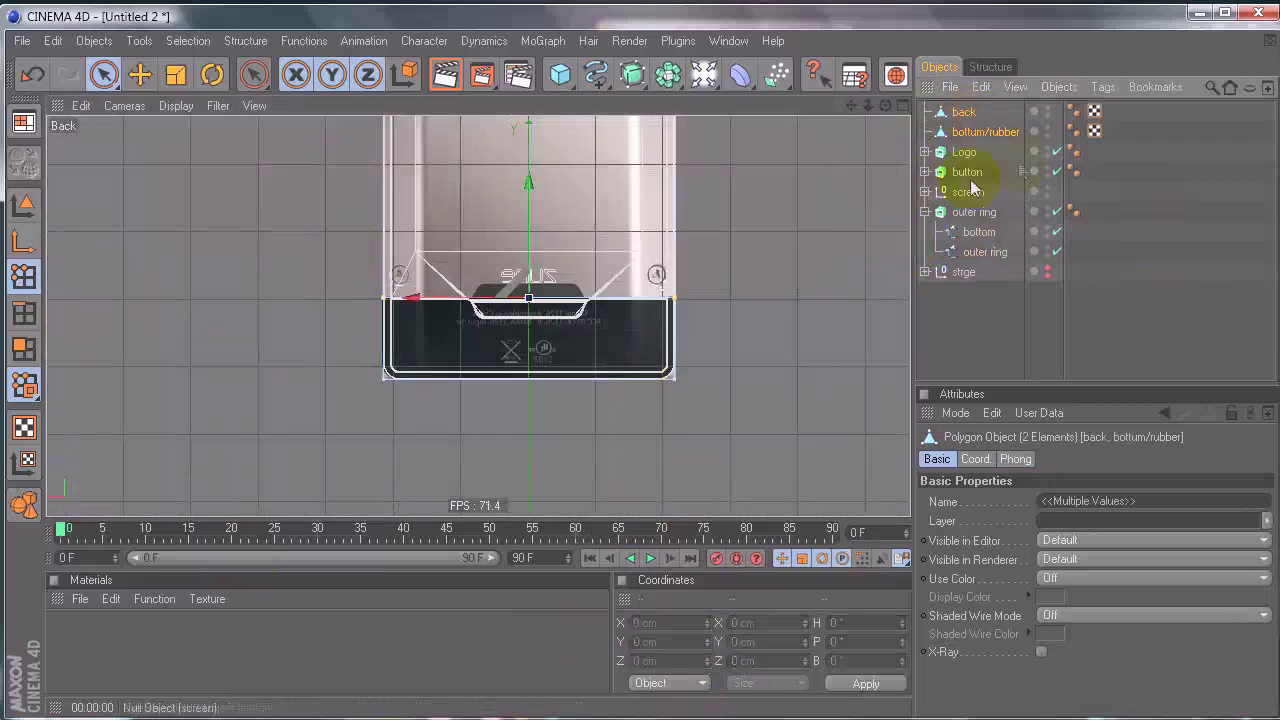
click(1055, 88)
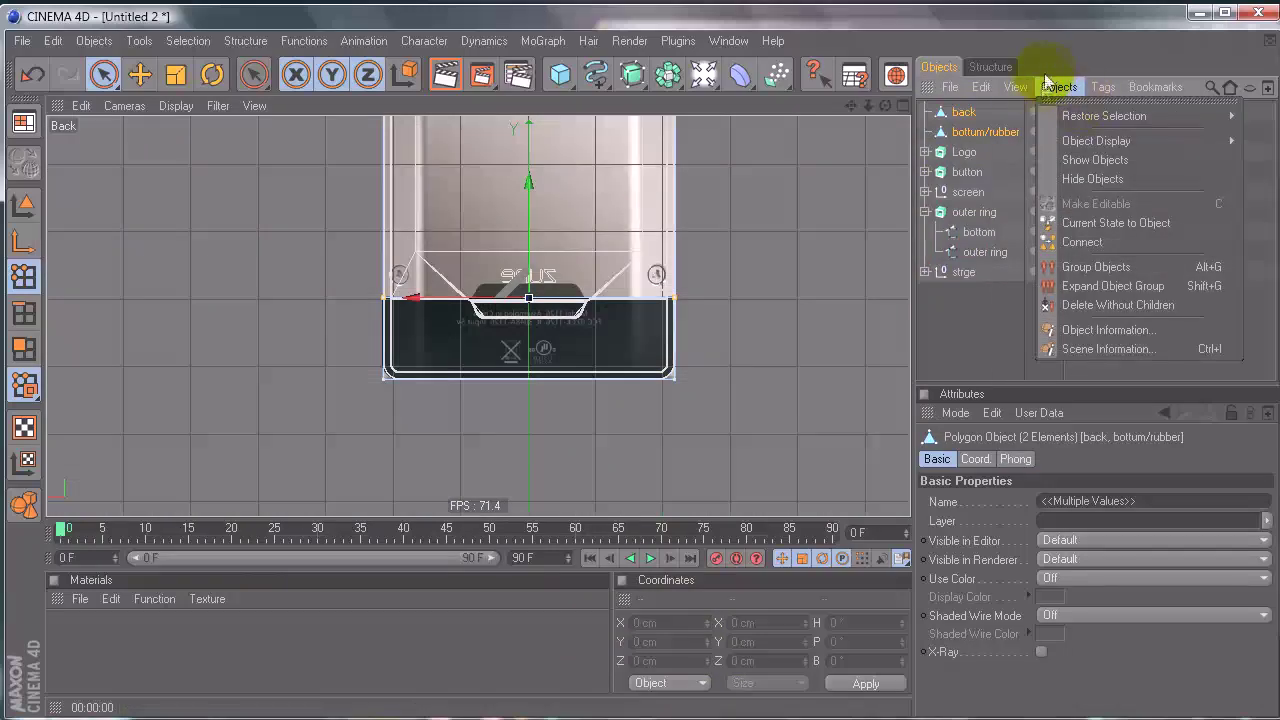
click(1085, 242)
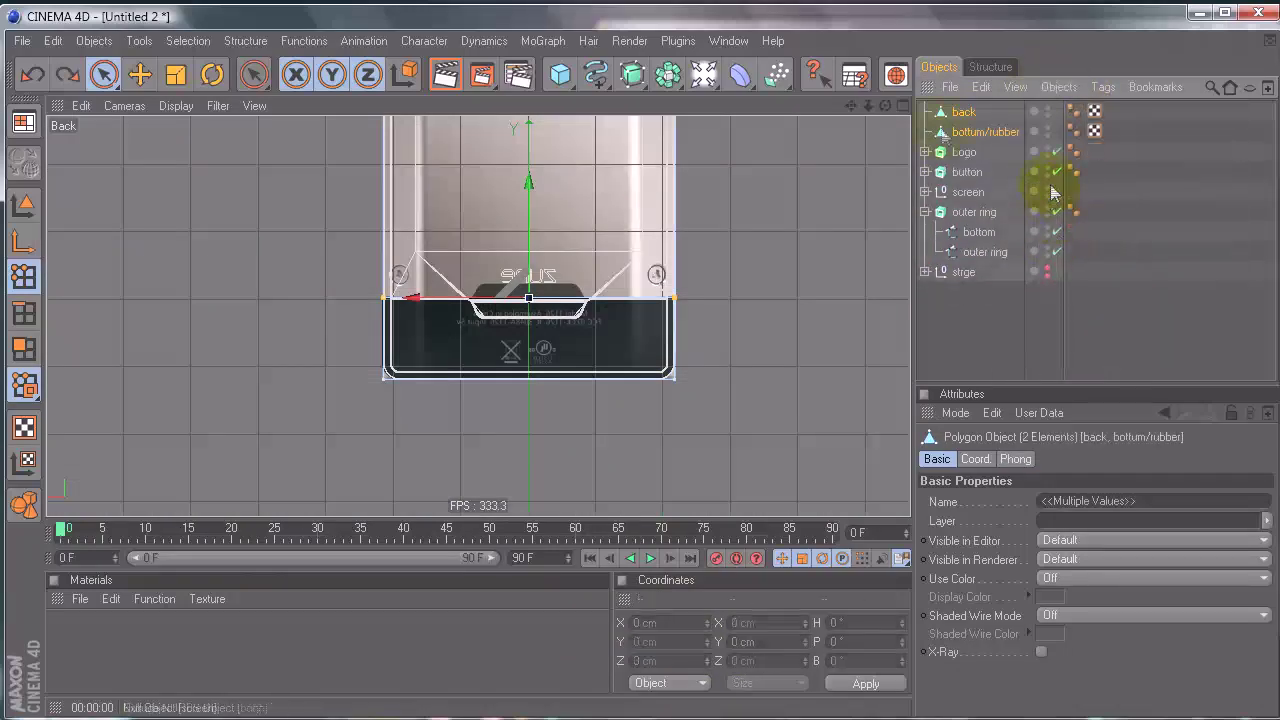
Step: Select all polygons of bottum/rubber, and store them in a polygon selection tag named "rubber bottum"
click(970, 131)
scroll(394, 286, up, 2)
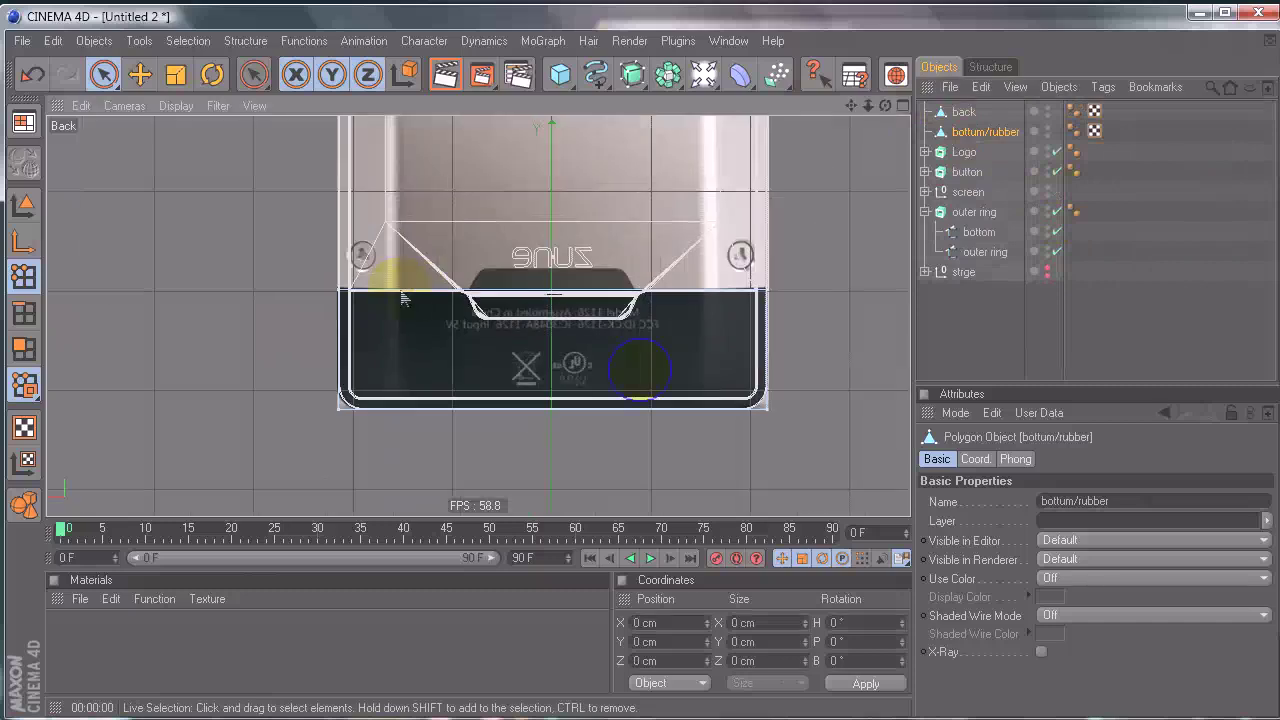
click(22, 348)
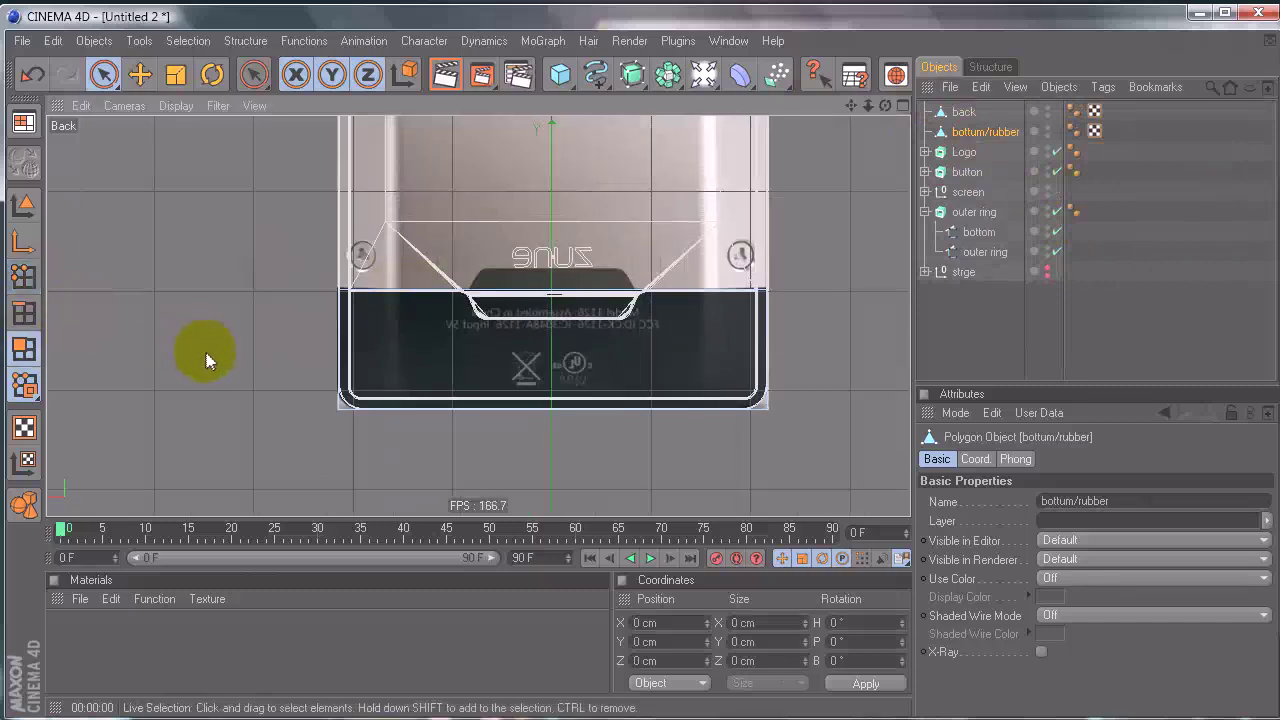
key(ctrl+a)
click(188, 40)
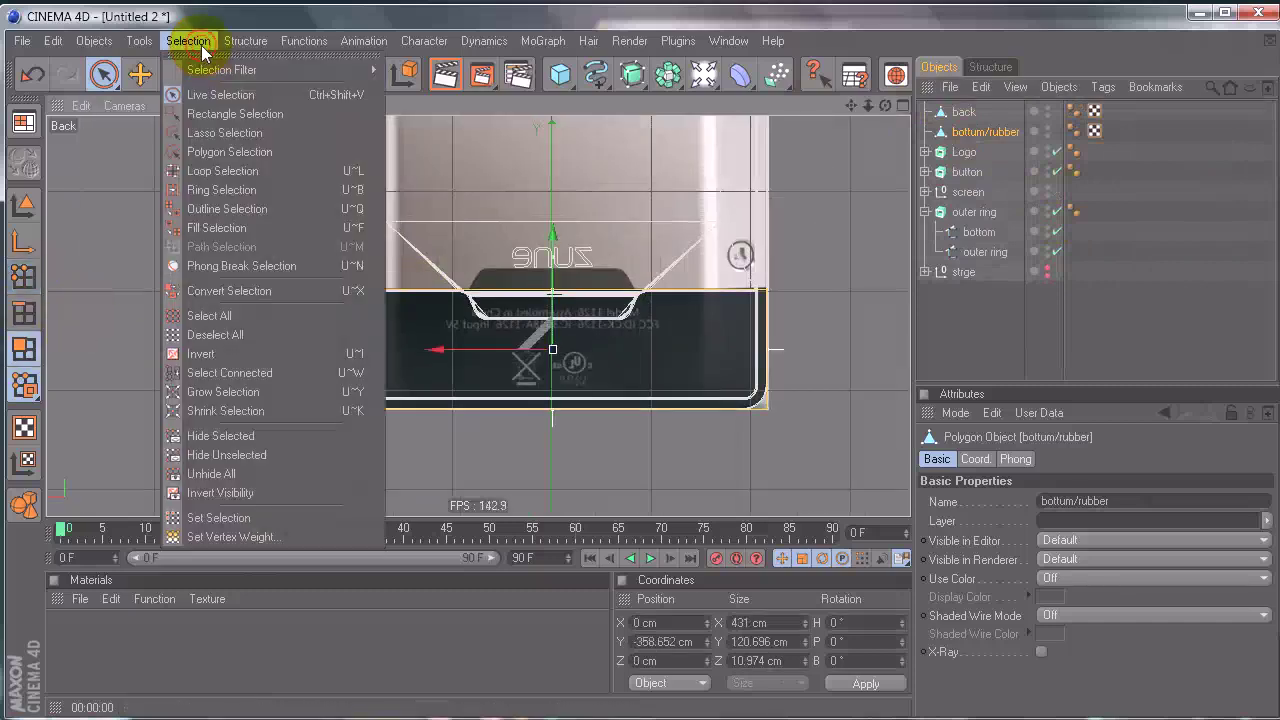
click(277, 519)
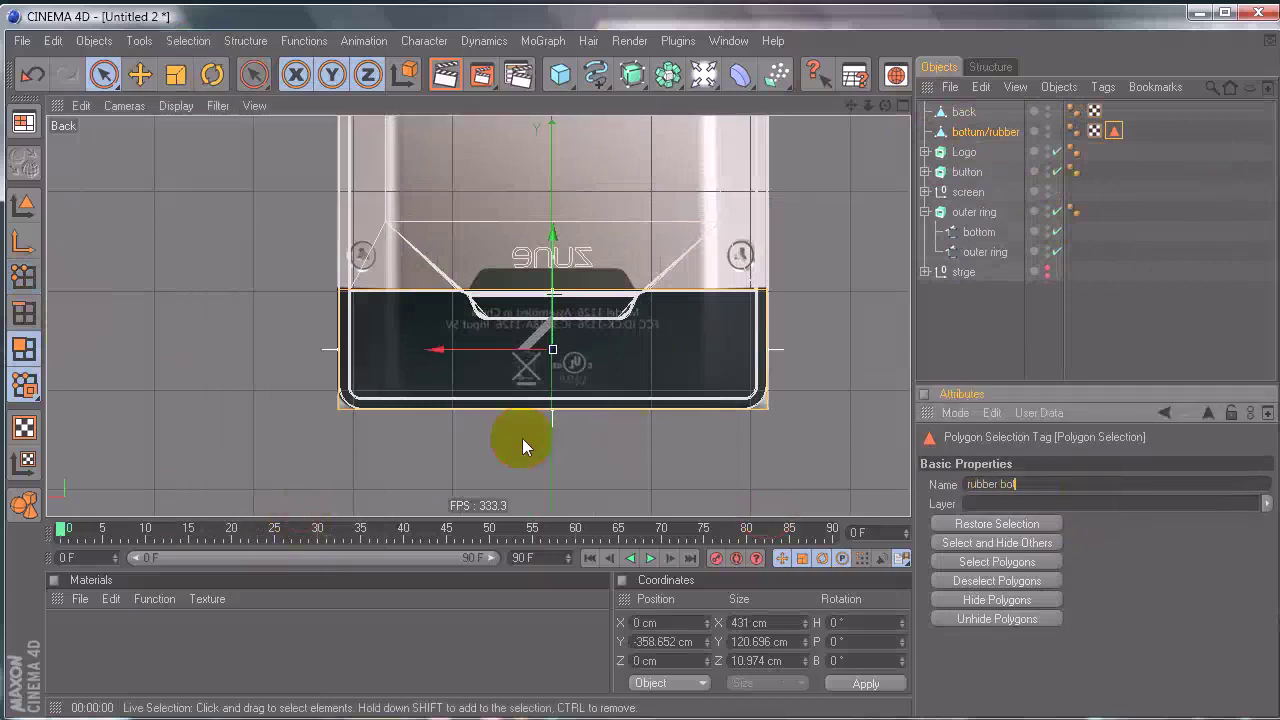
key(Return)
Step: Connect back and bottum/rubber into one polygon object, and delete the two original objects
click(976, 128)
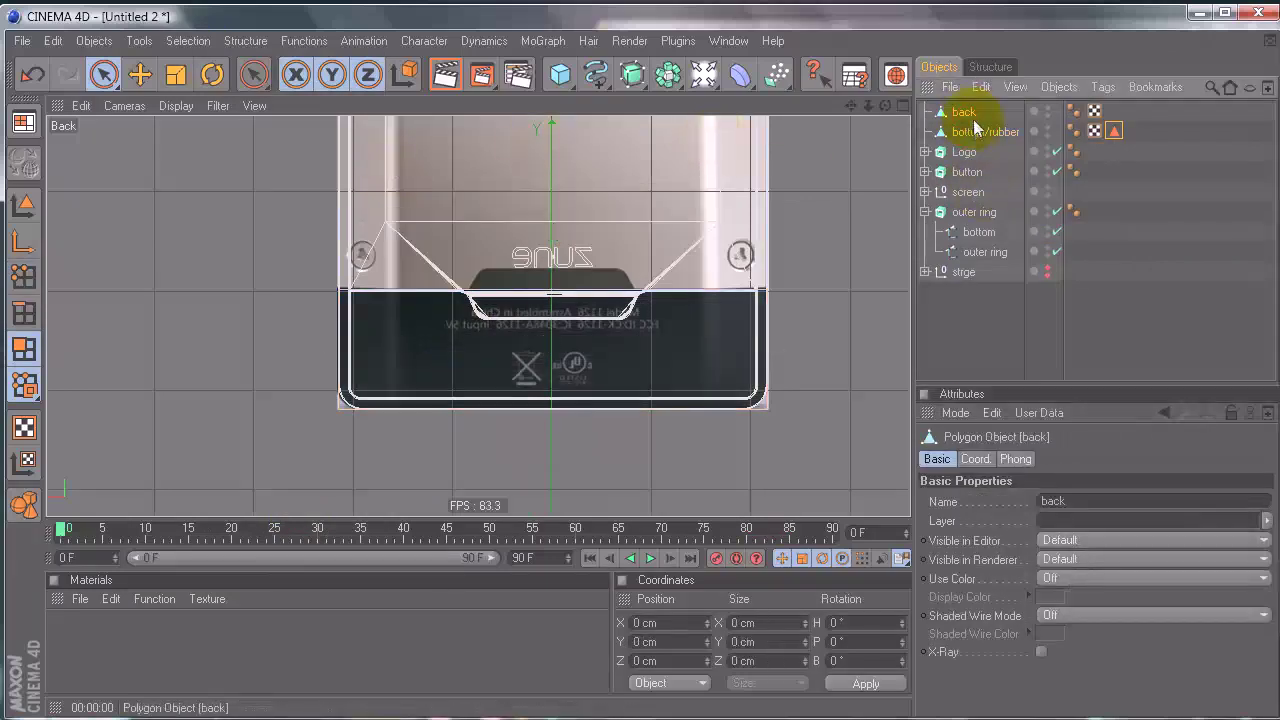
click(1015, 87)
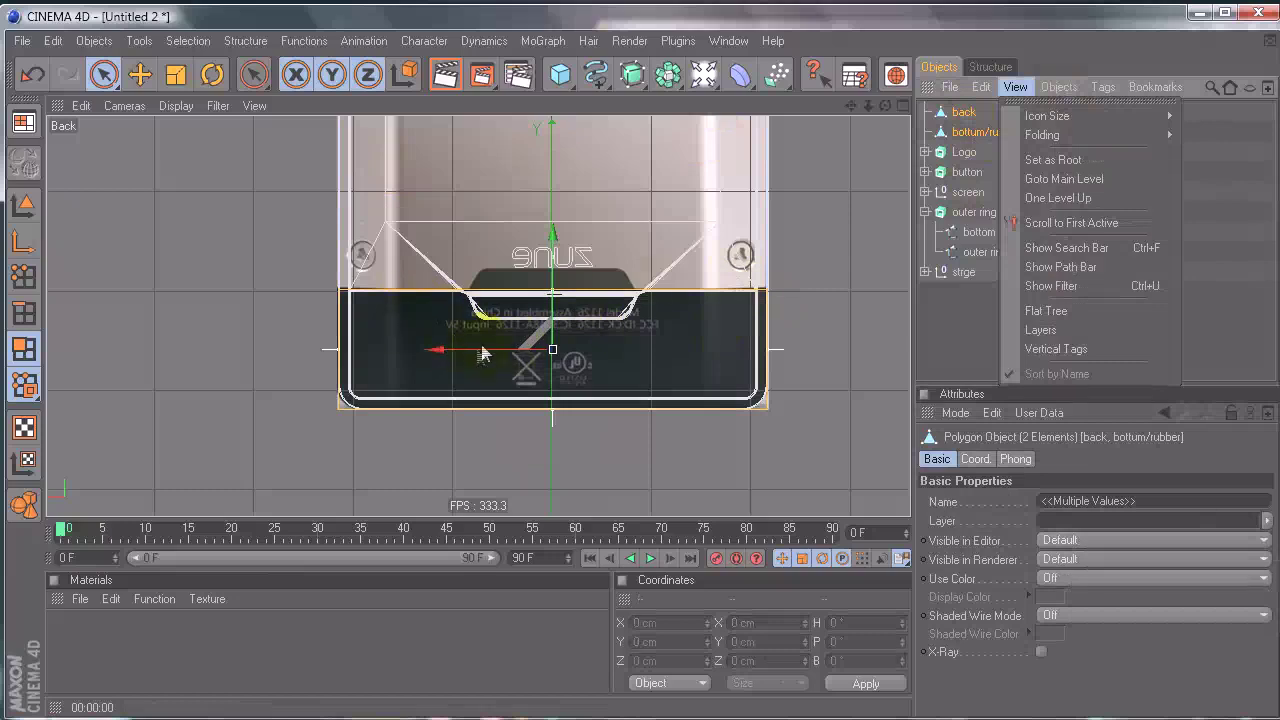
click(1059, 87)
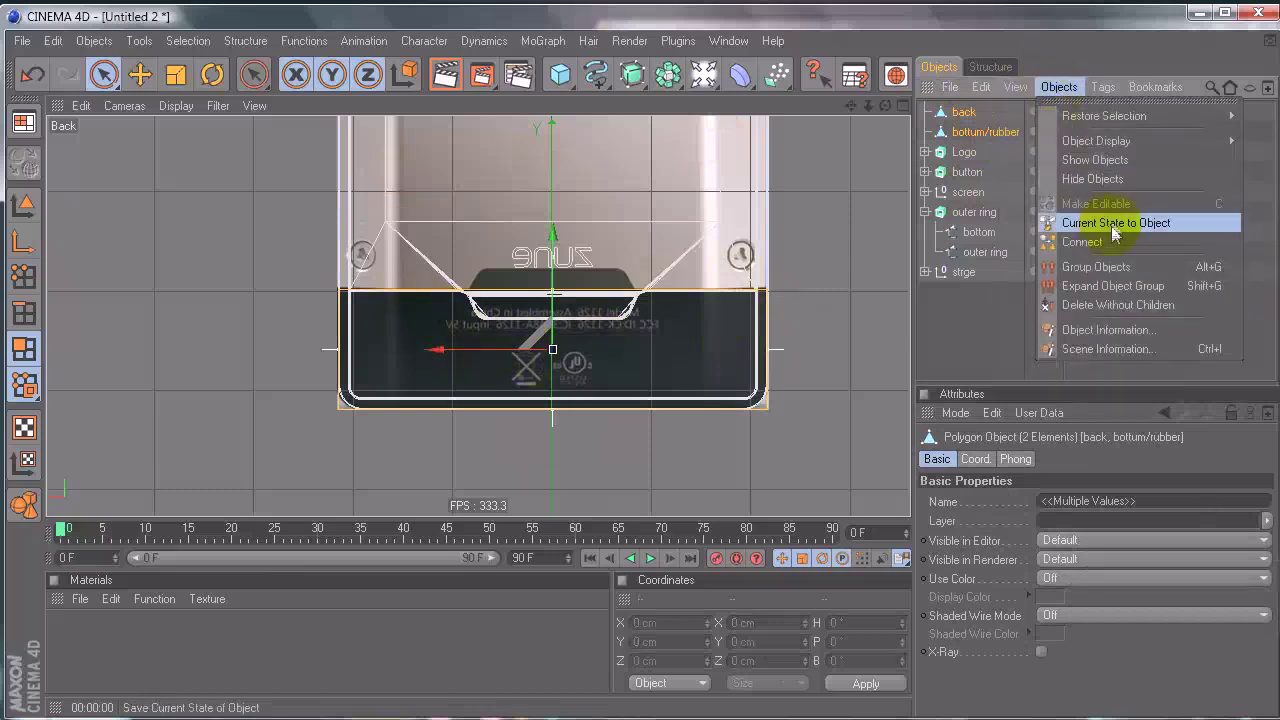
click(1085, 242)
click(1073, 112)
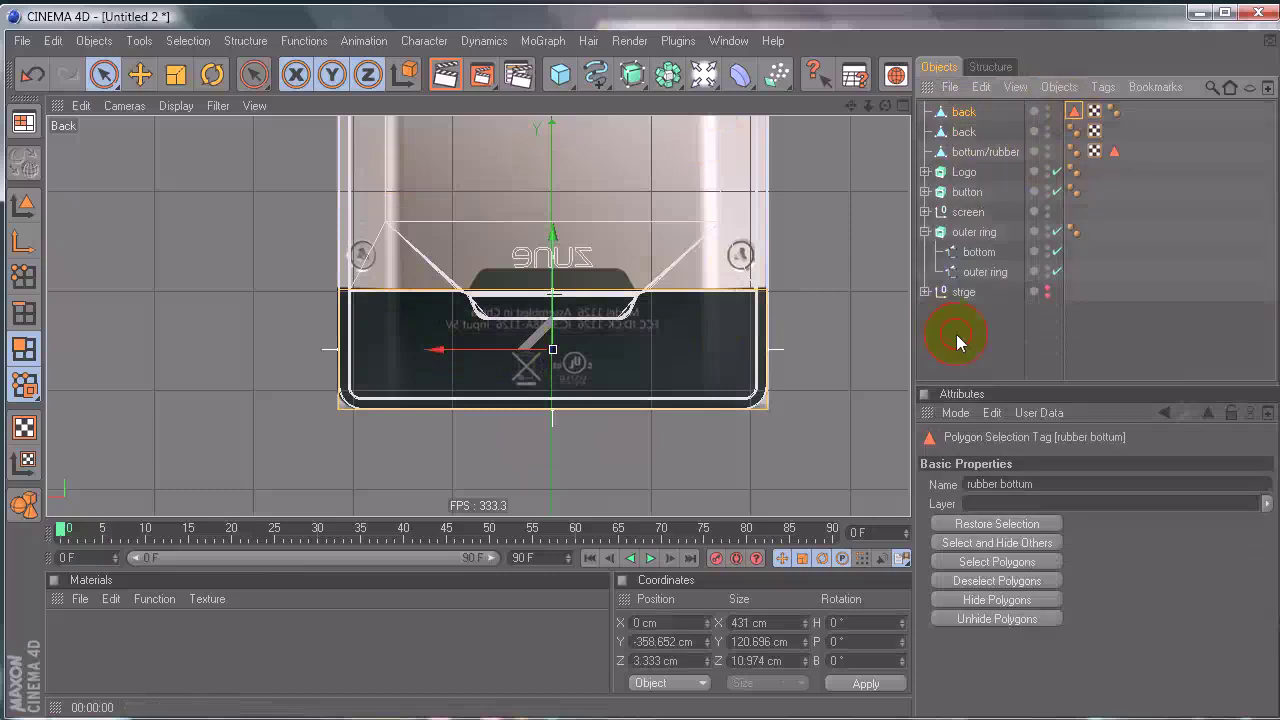
click(960, 132)
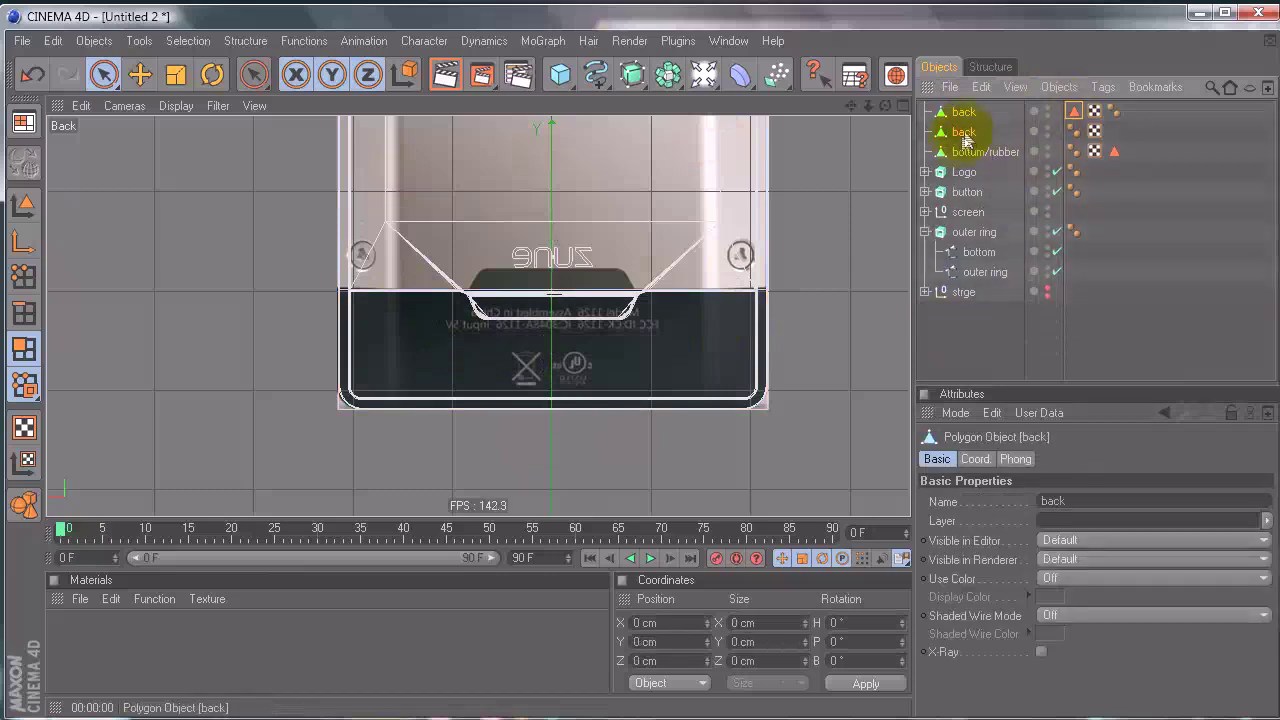
shift+click(966, 151)
key(Delete)
Step: Examine the seam between the upper casing and the bottom rubber part in perspective and from the back
click(636, 369)
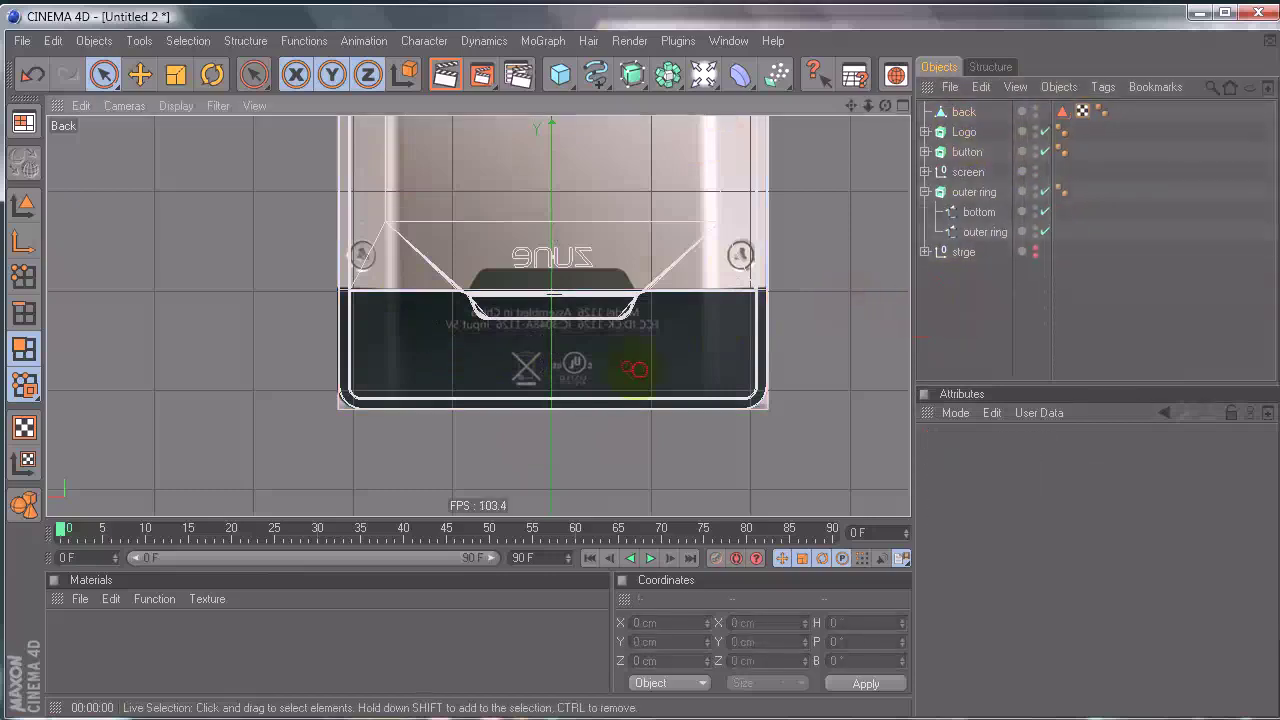
middle_click(778, 299)
middle_click(275, 209)
mouse_move(645, 370)
alt+mouse_down()
mouse_move(663, 374)
mouse_move(634, 371)
mouse_move(457, 243)
mouse_move(638, 370)
mouse_move(686, 366)
mouse_move(450, 302)
mouse_move(478, 338)
mouse_move(634, 369)
alt+mouse_up()
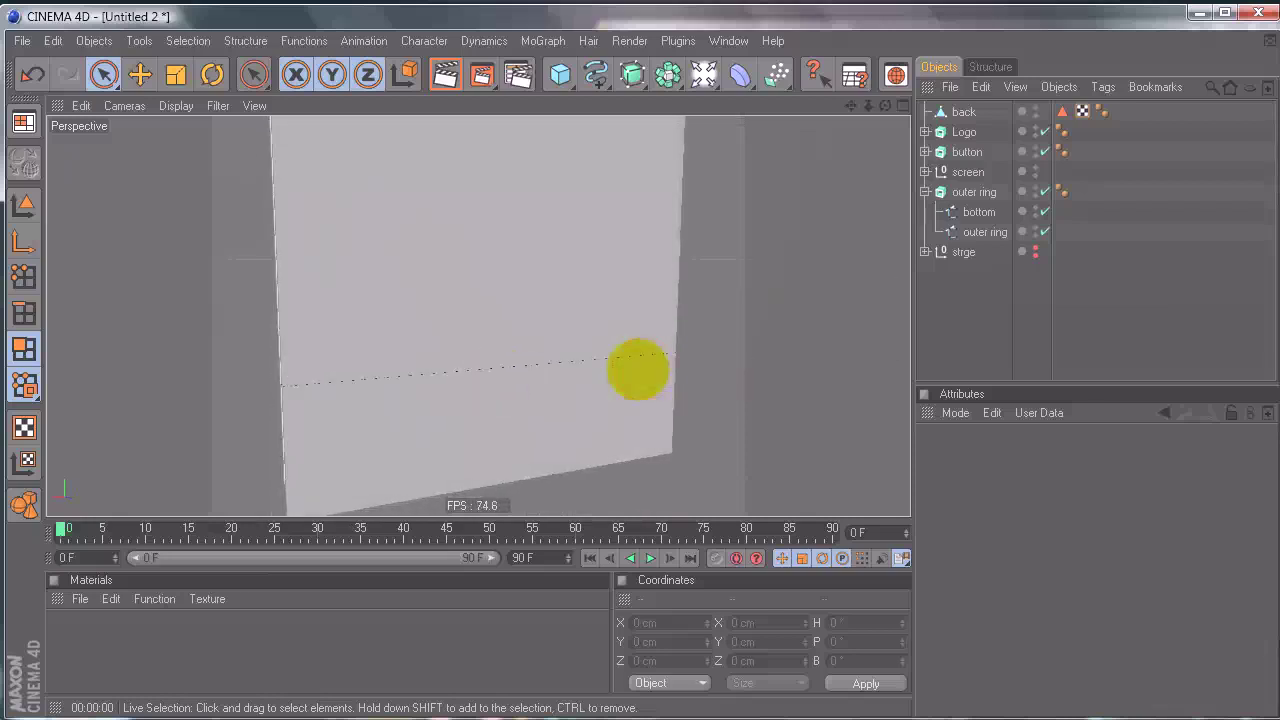
middle_click(750, 260)
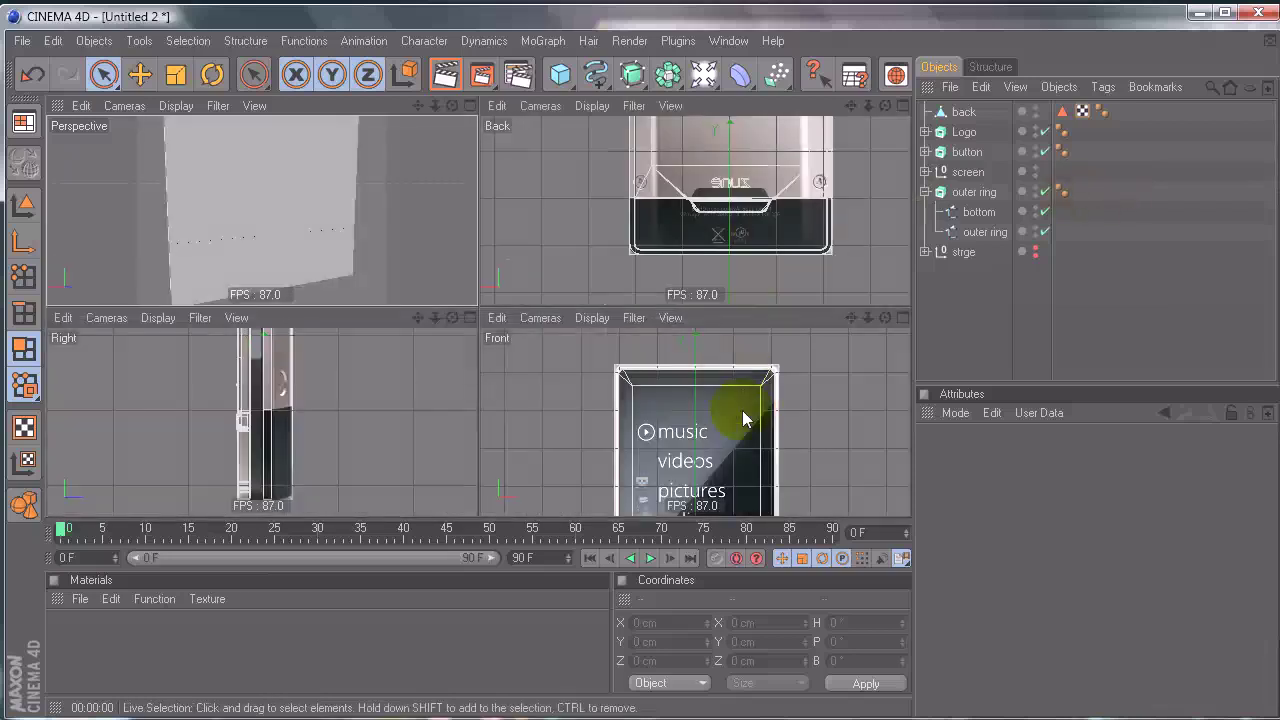
middle_click(780, 240)
scroll(851, 247, up, 4)
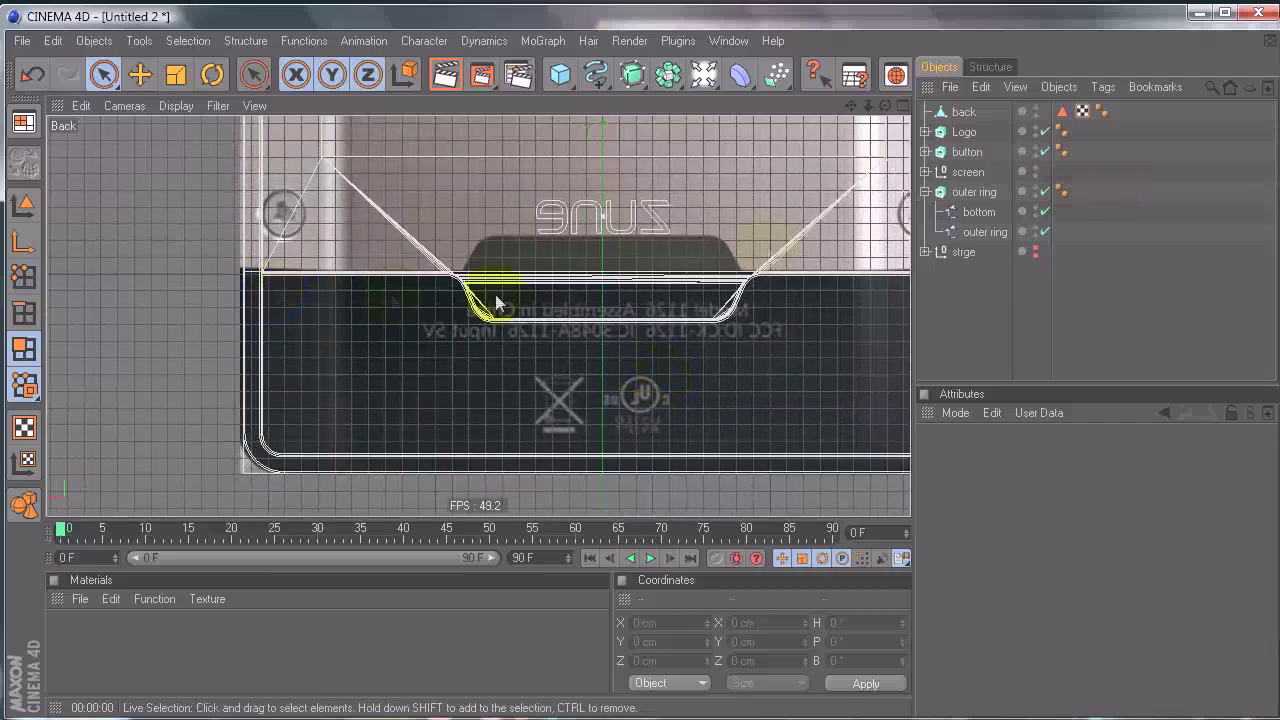
Step: Clear the connected back's polygon selection, and cut a vertical edge loop down its middle with the Knife in Loop mode
click(963, 111)
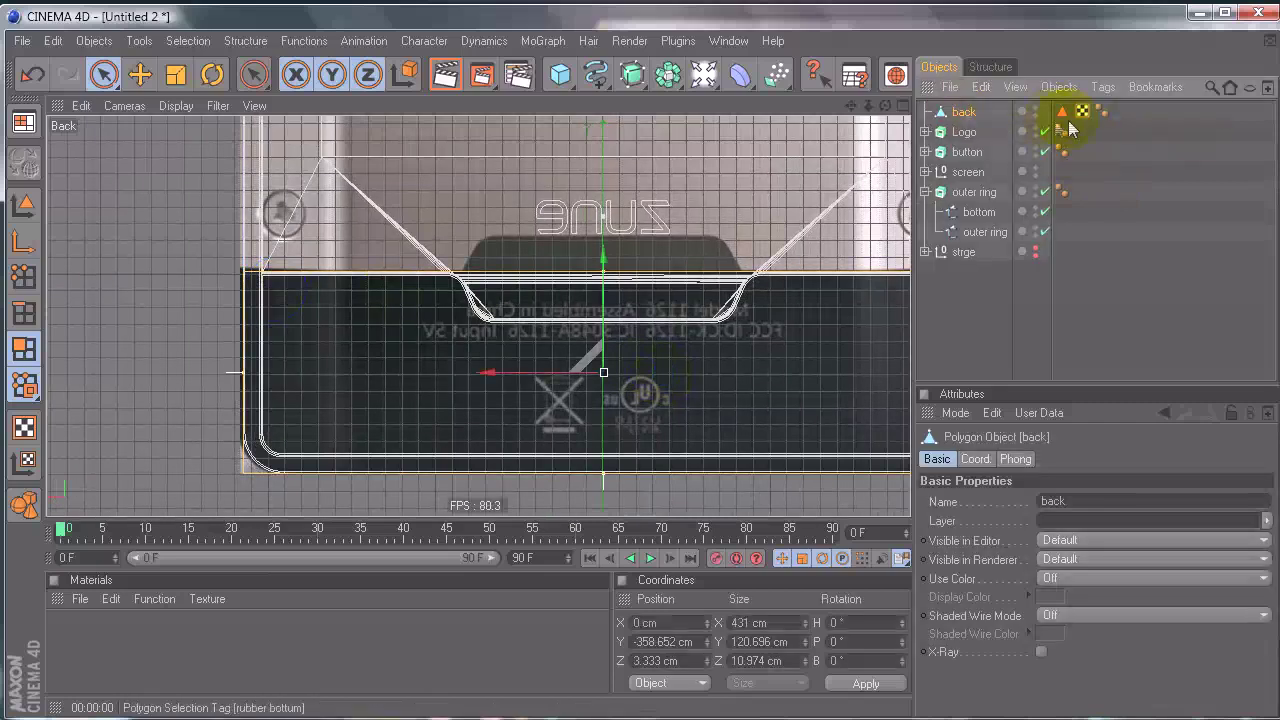
click(176, 42)
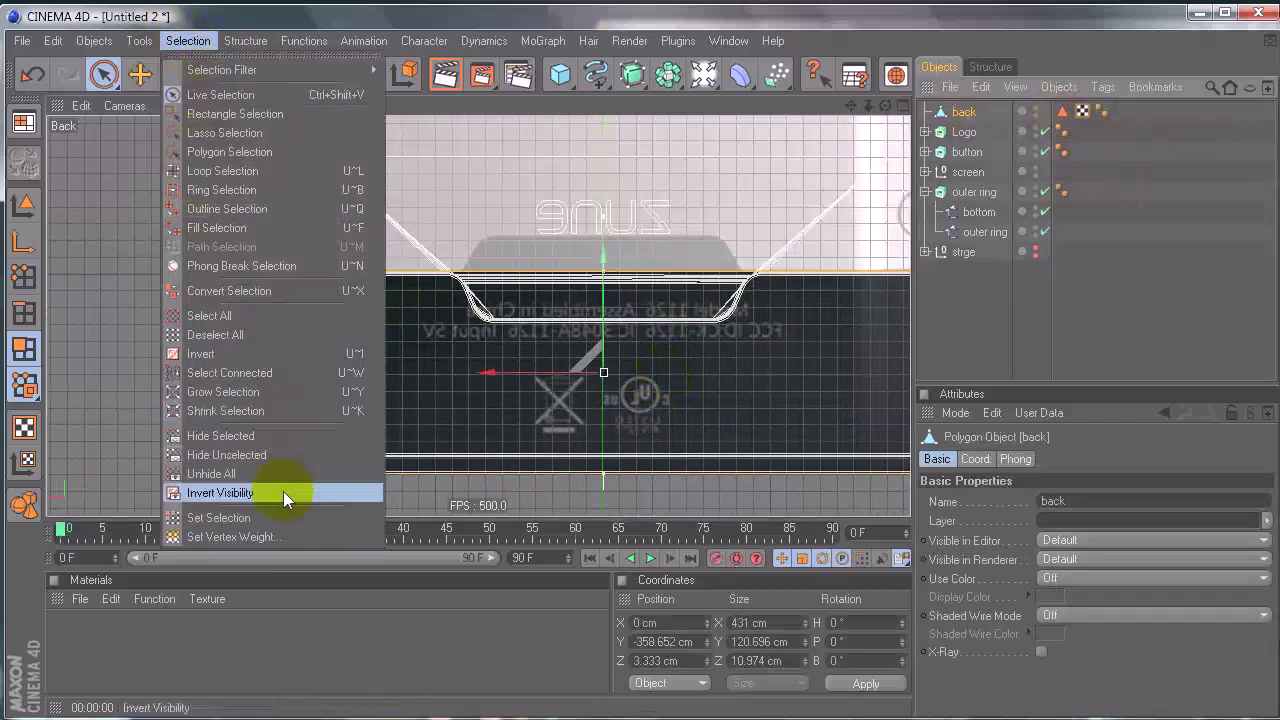
click(215, 473)
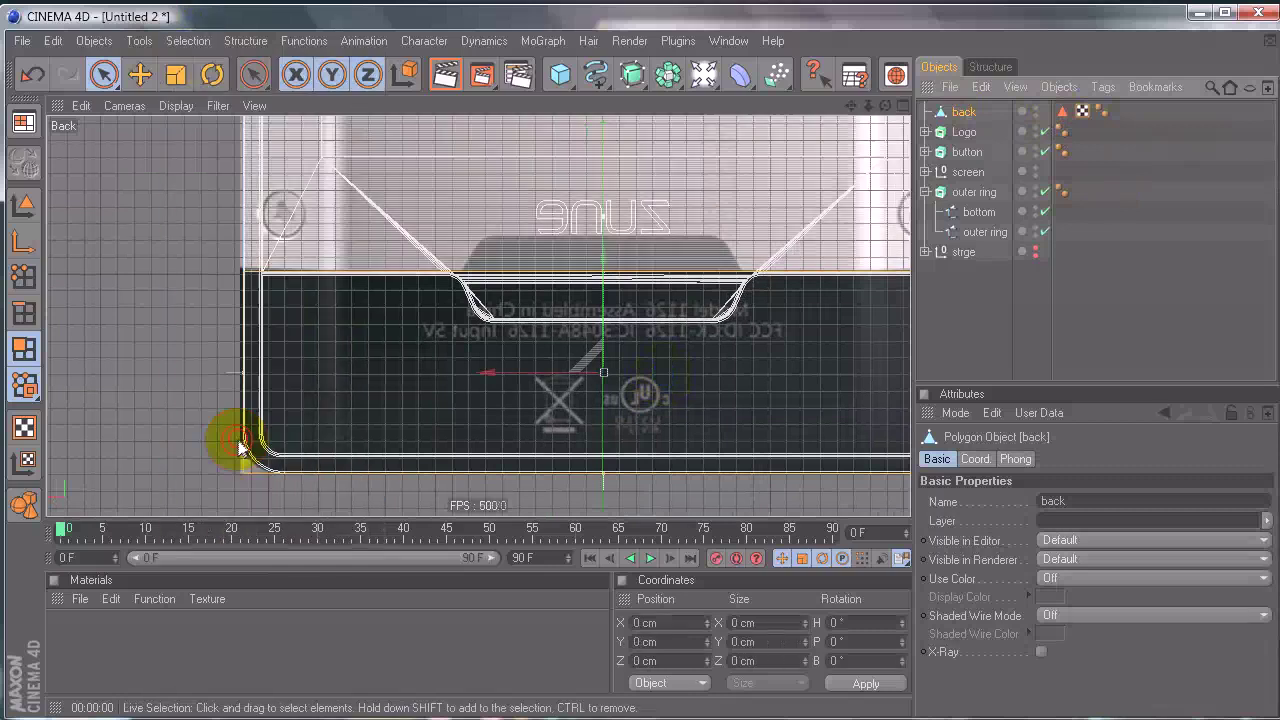
alt+middle_drag(633, 345, 539, 371)
scroll(636, 345, up, 3)
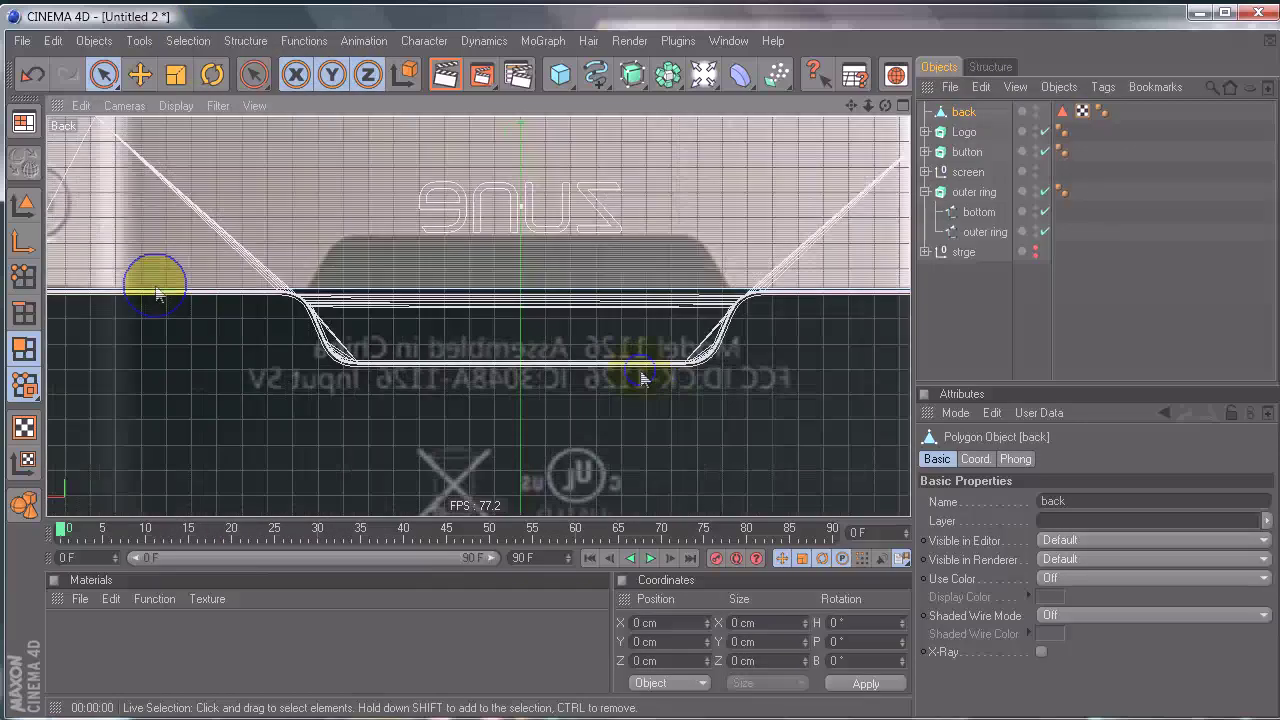
alt+middle_drag(651, 372, 560, 380)
right_click(662, 366)
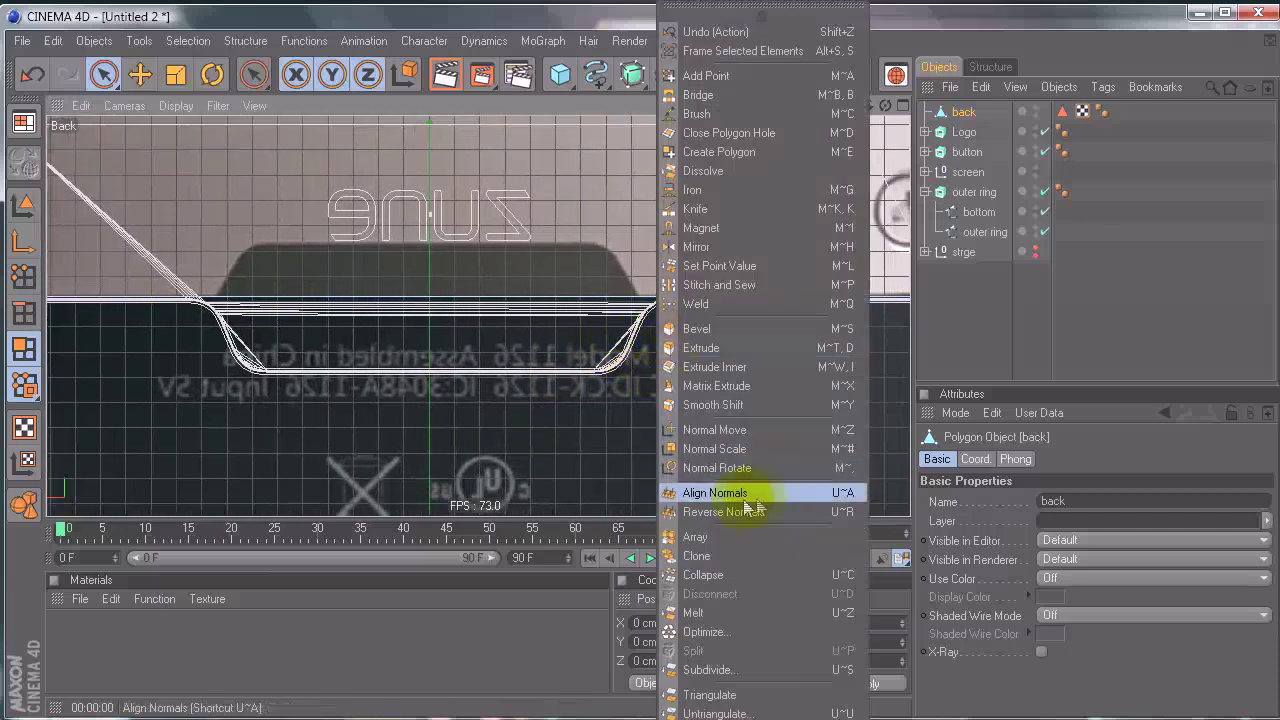
click(698, 216)
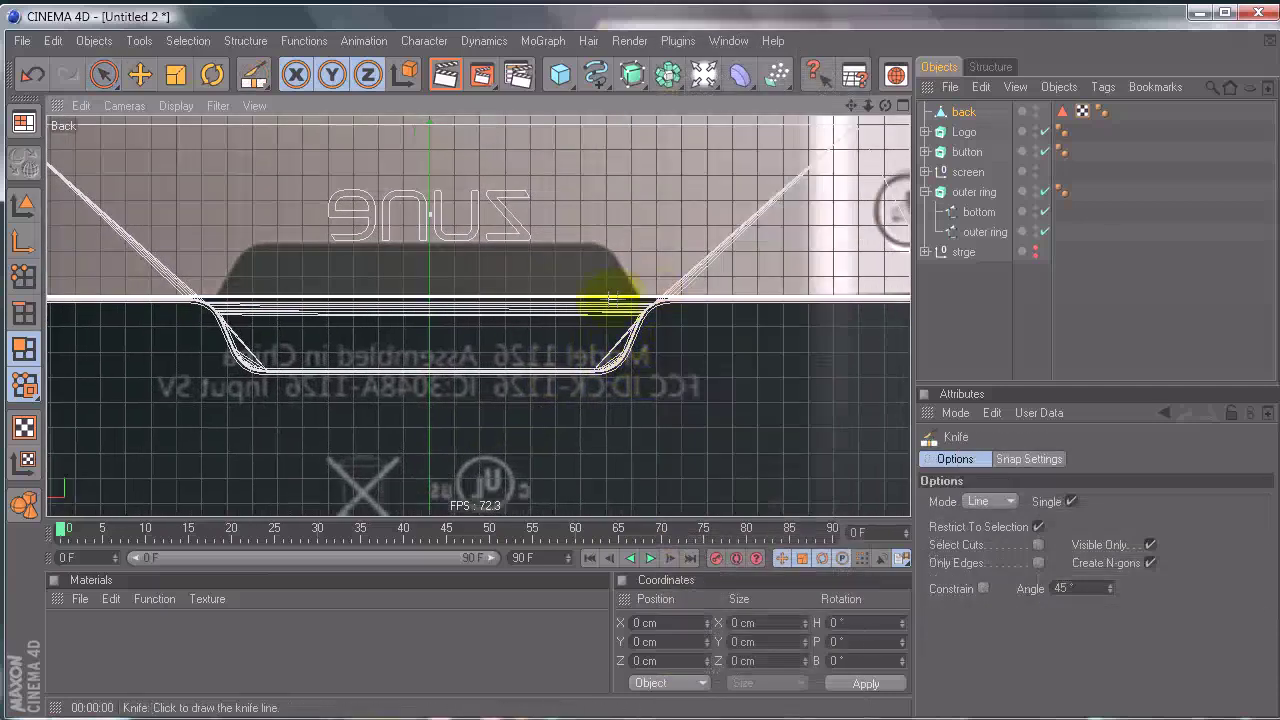
click(980, 502)
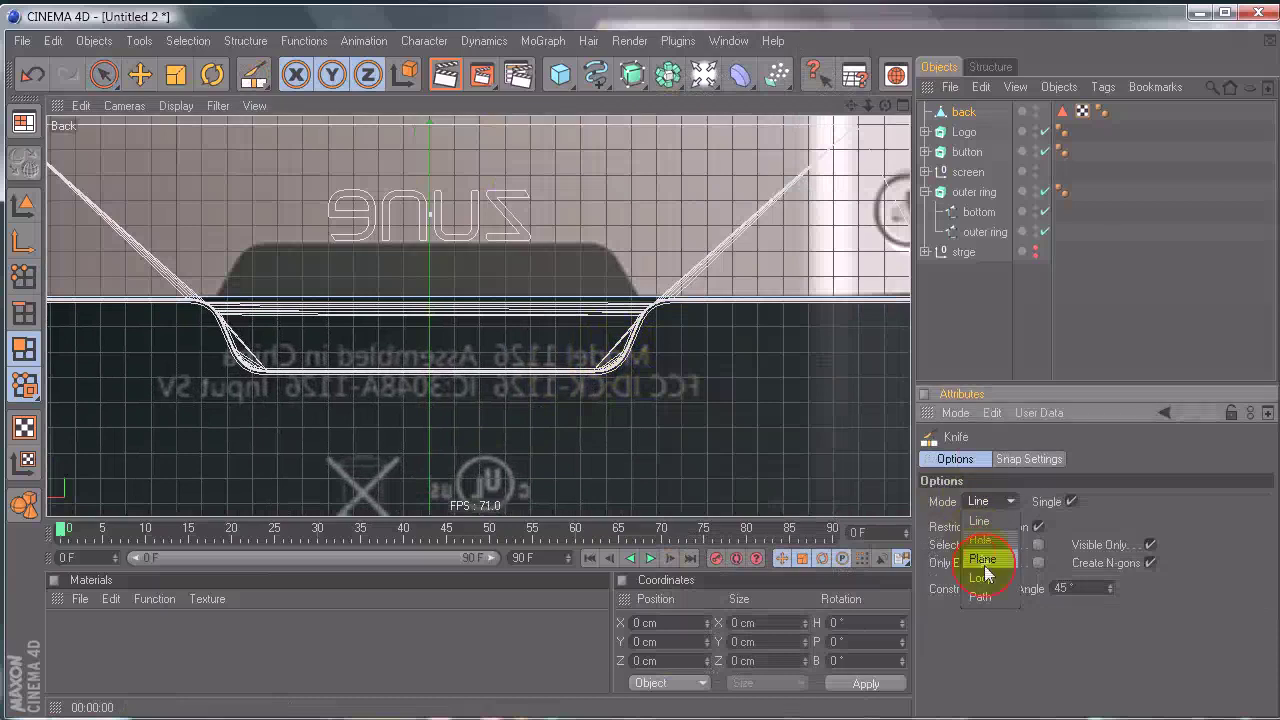
click(985, 585)
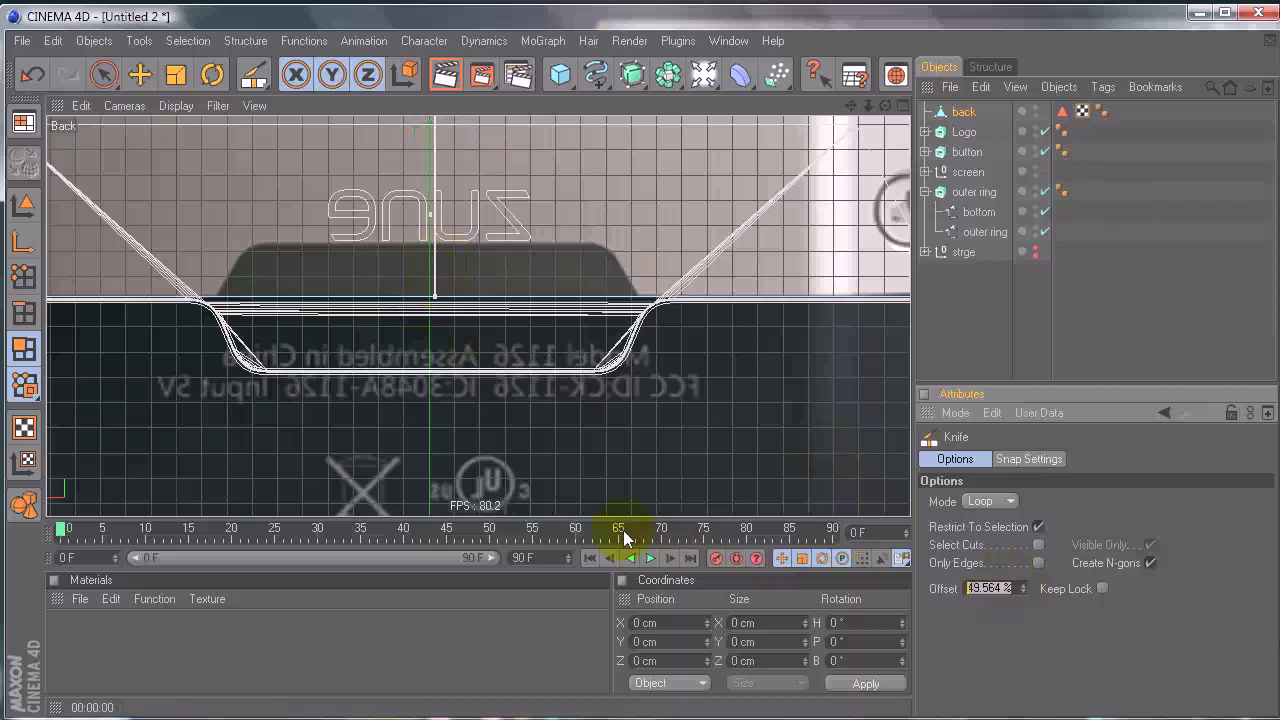
click(542, 383)
click(105, 76)
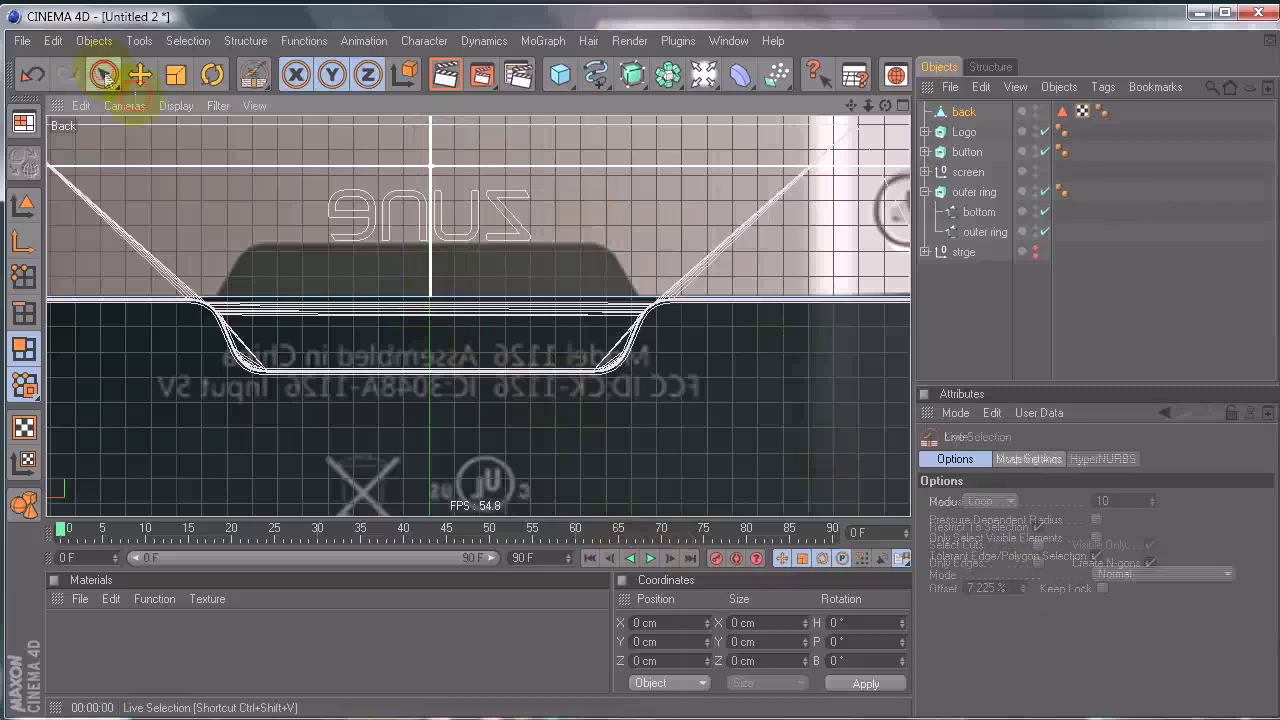
Step: Select the vertical edge loop down the middle of back and bevel it with an inner offset of about 70 cm
click(24, 310)
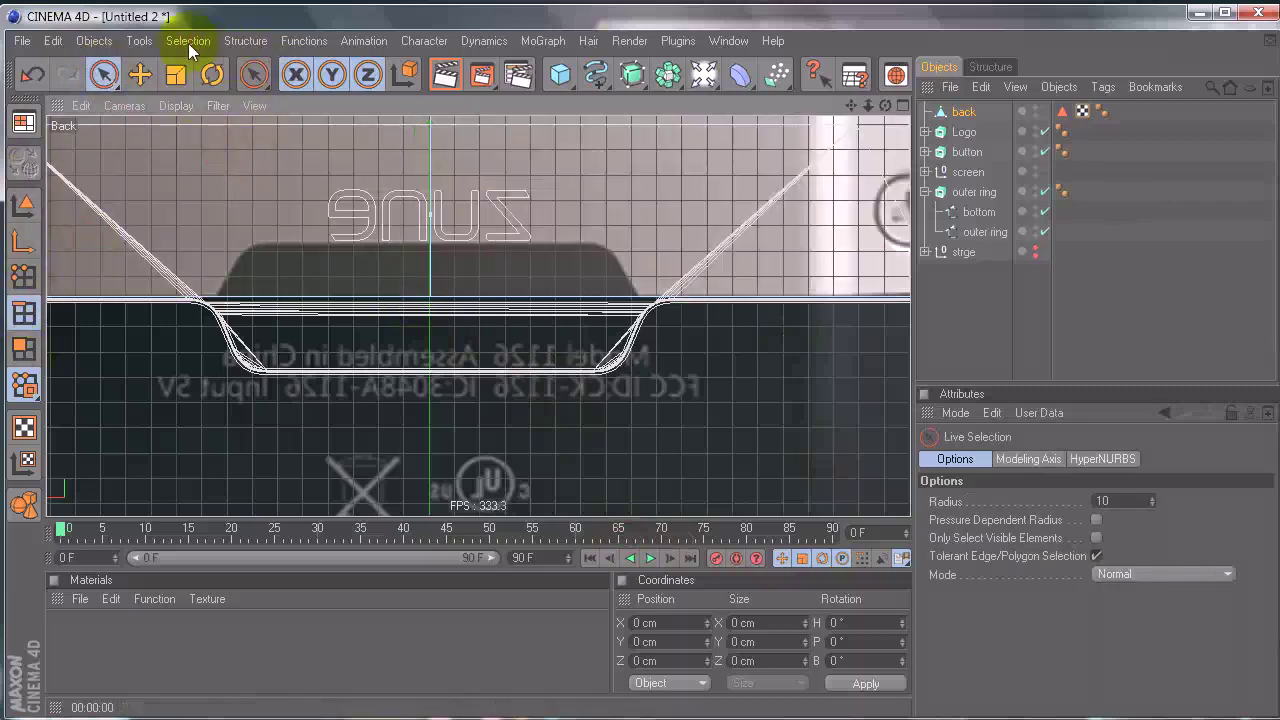
click(188, 41)
click(213, 172)
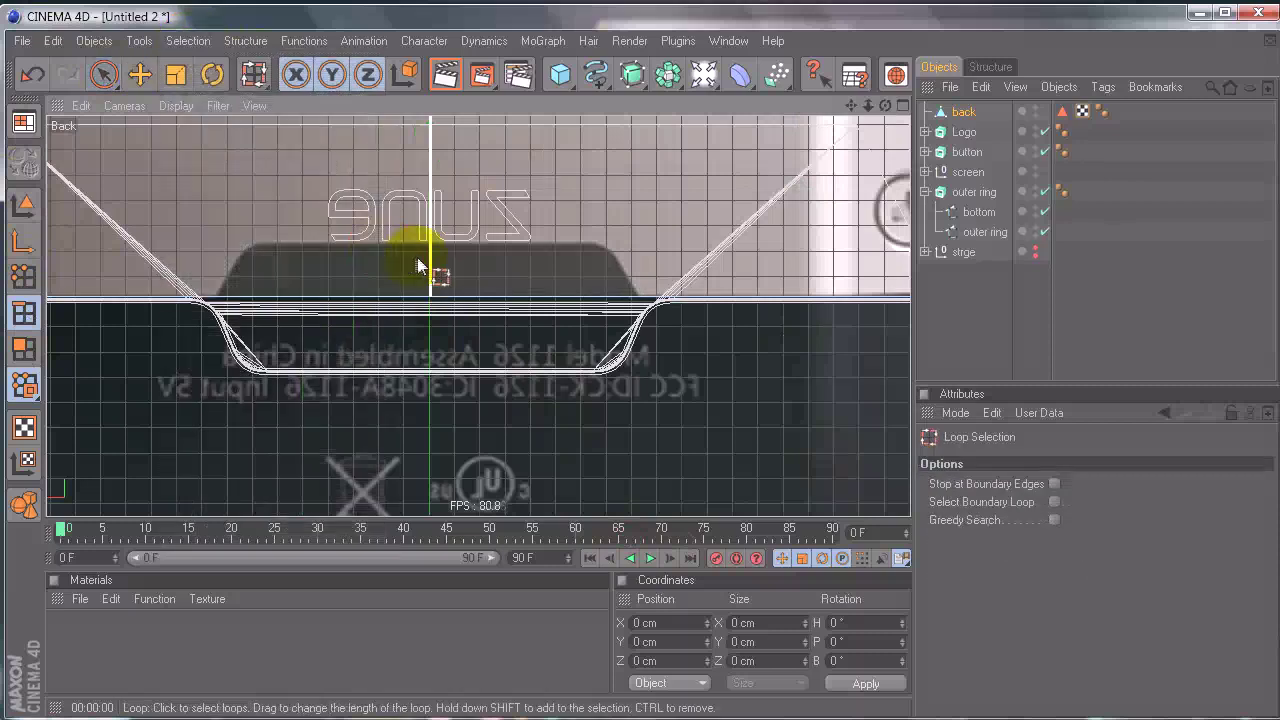
right_click(456, 258)
click(540, 582)
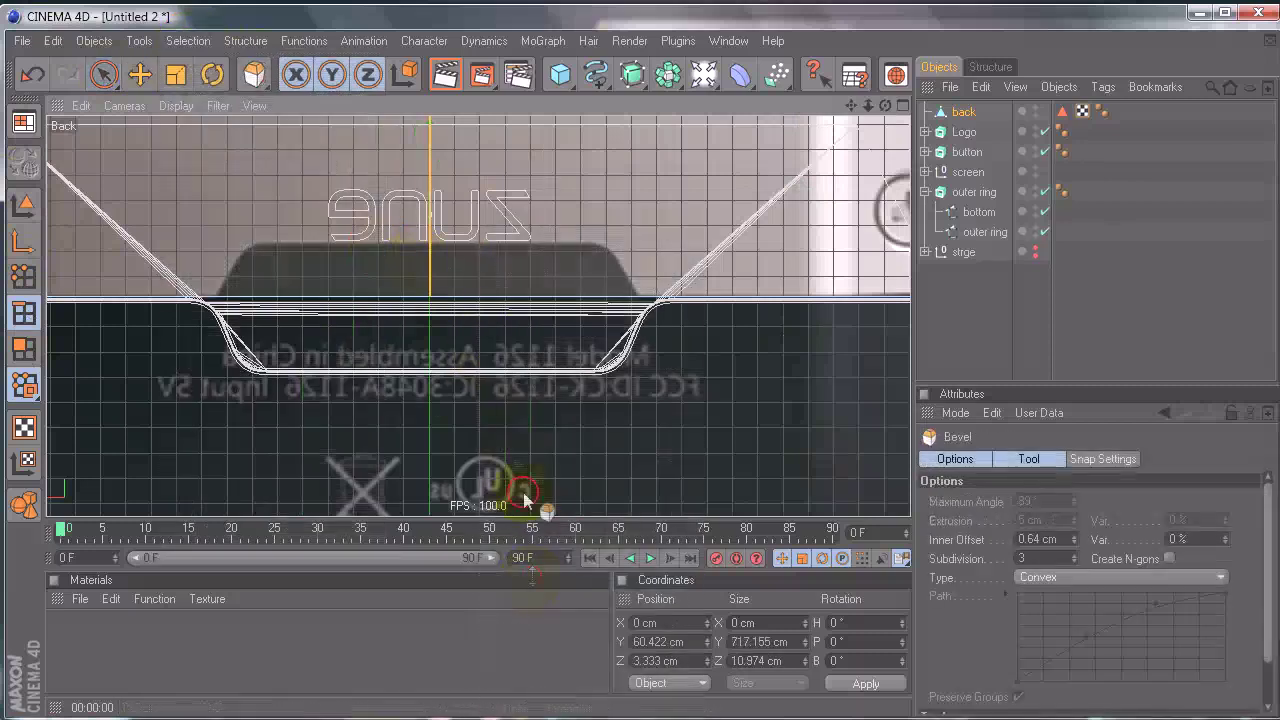
drag(396, 416, 628, 350)
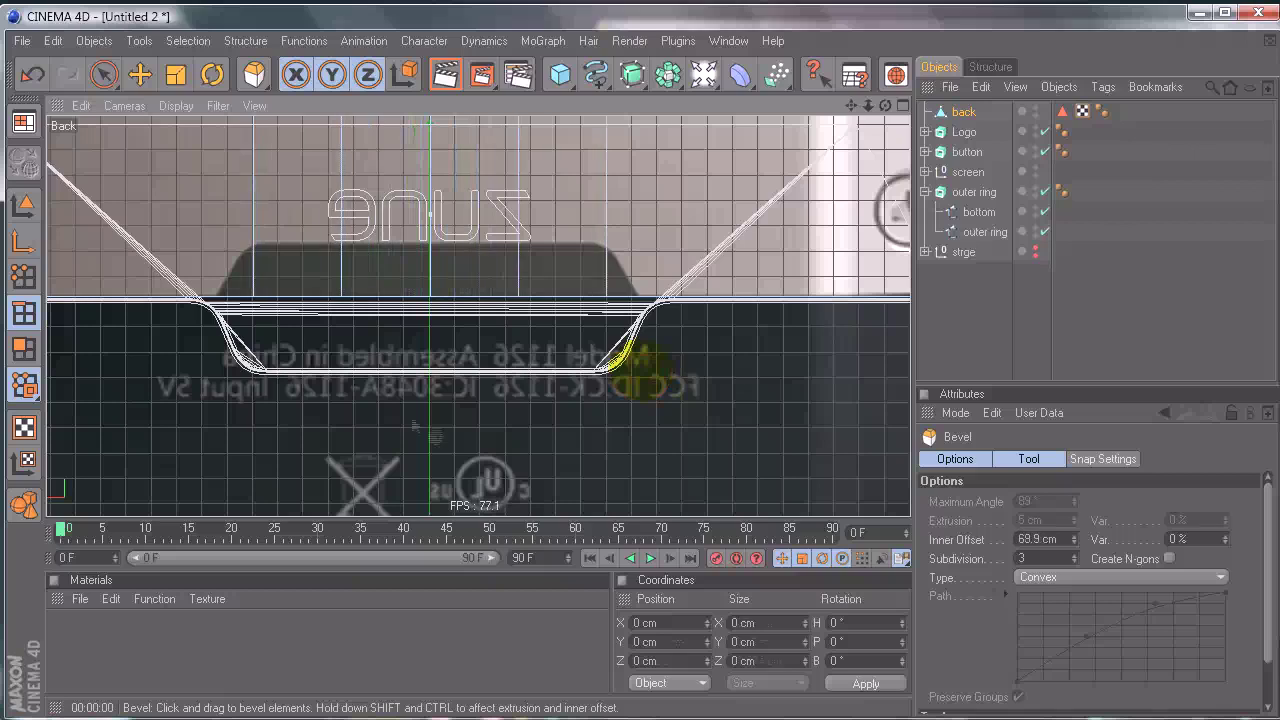
Step: Set the center loop's bevel to subdivision 2 and type Linear
drag(1076, 559, 1074, 572)
click(1073, 554)
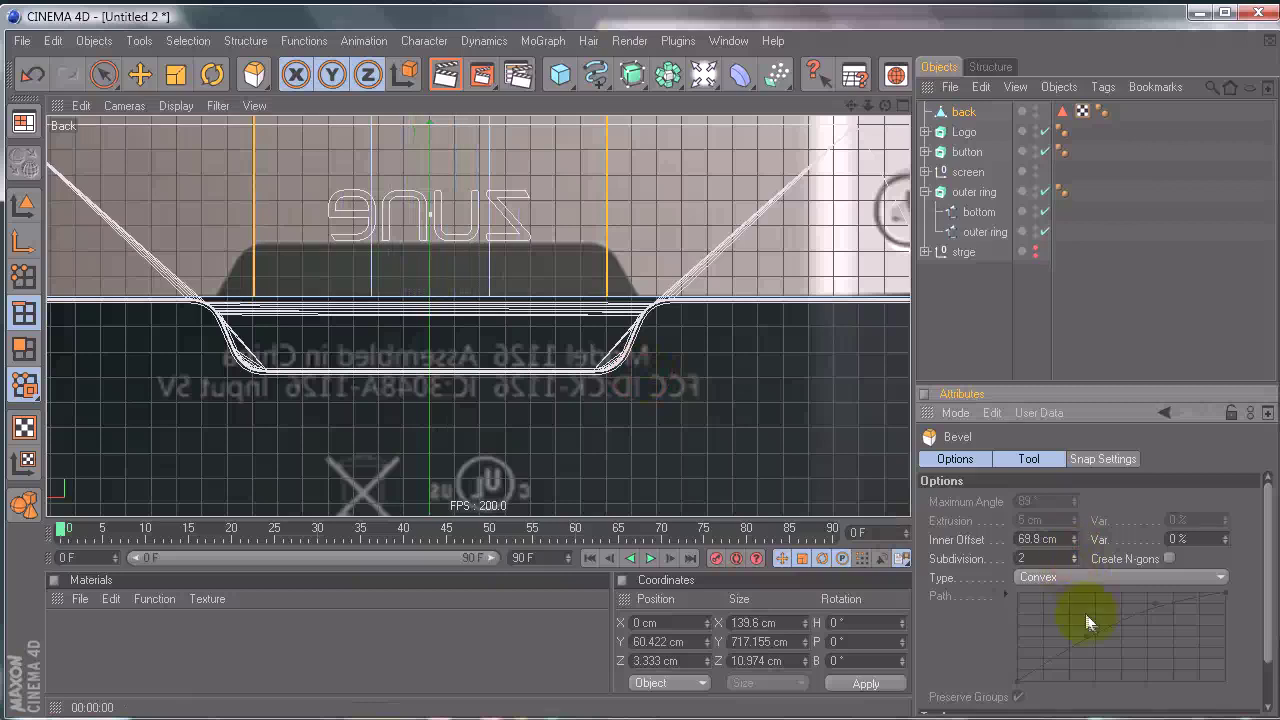
click(1062, 578)
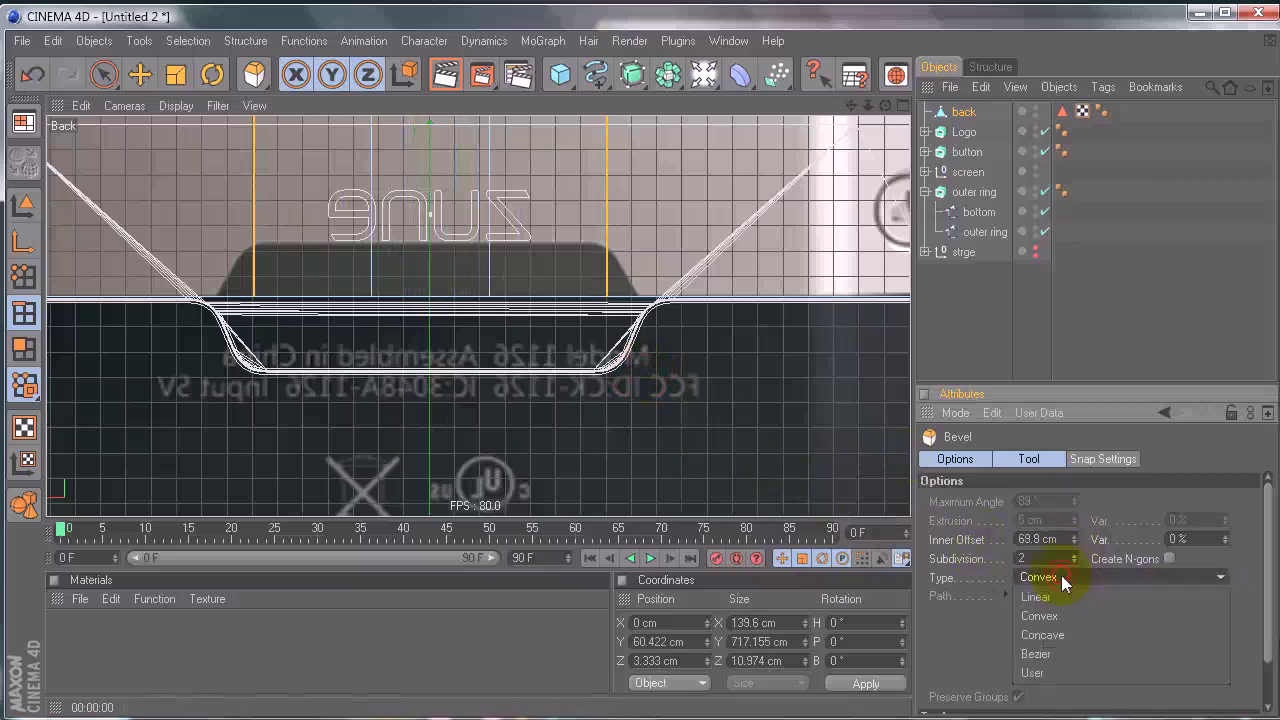
click(1061, 597)
click(1134, 538)
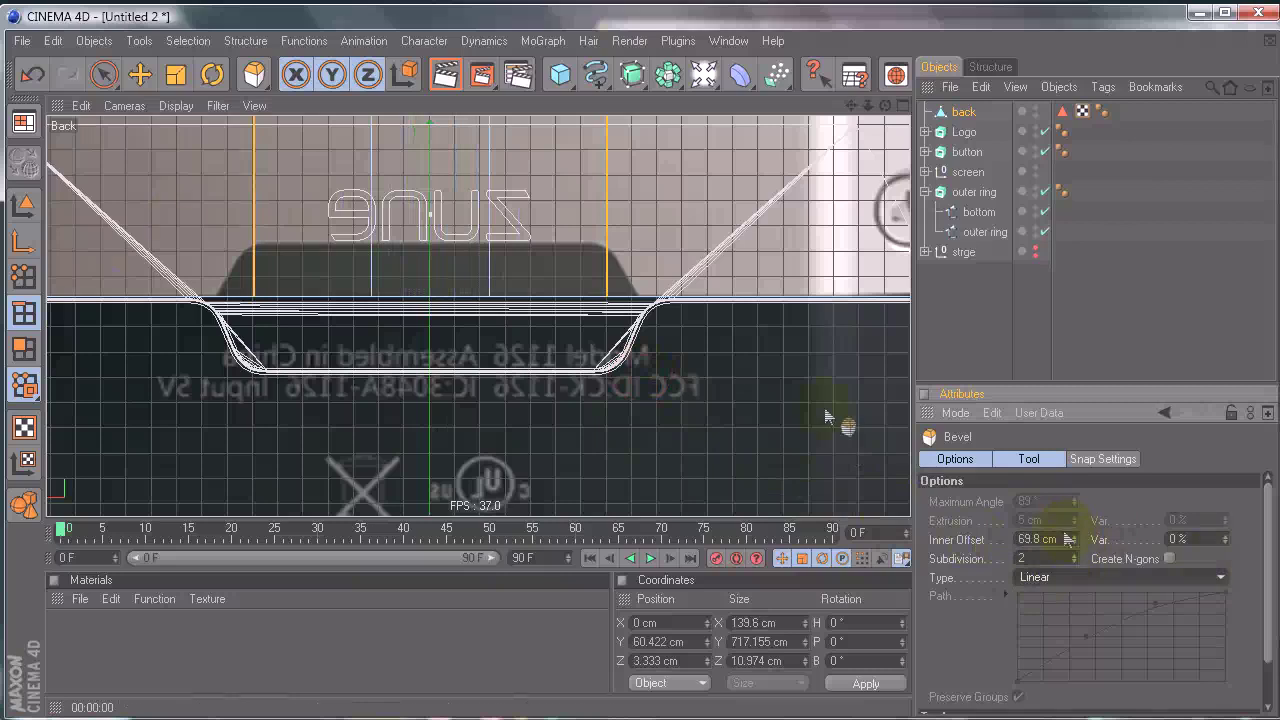
Step: Scale the two outer vertical loops apart to about 172 cm wide, matching the base of the tab in the reference
key(t)
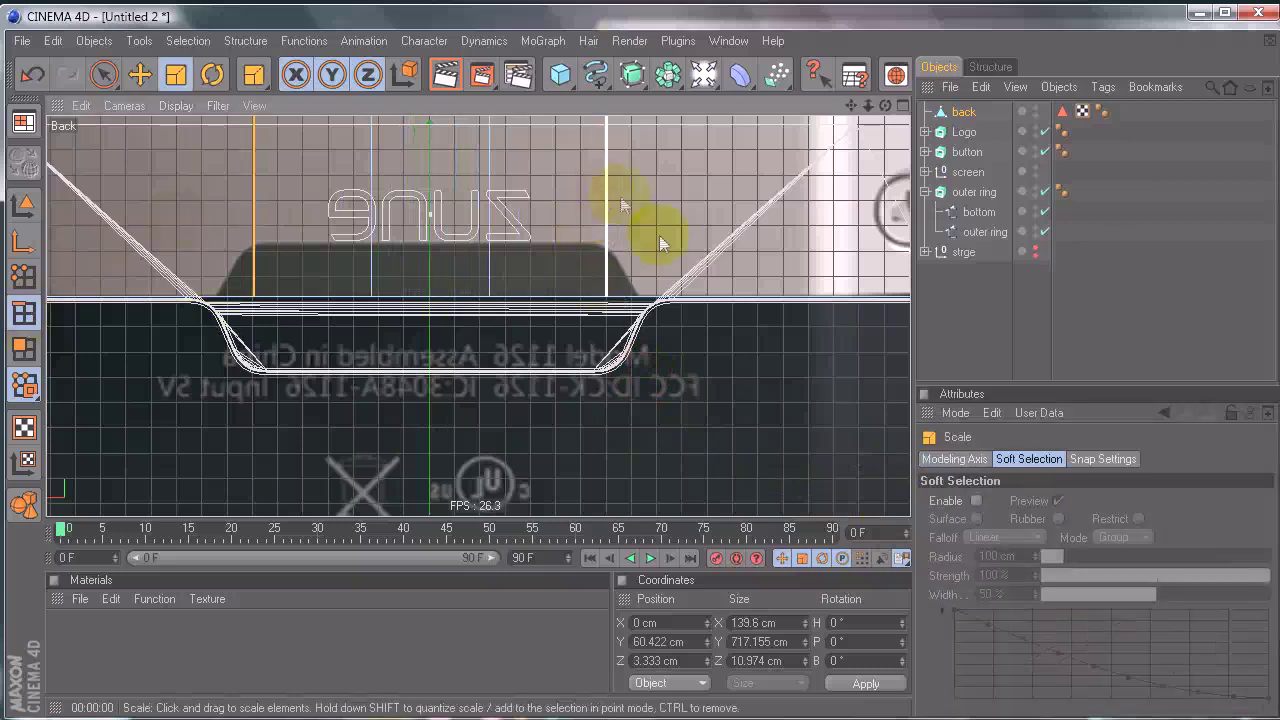
key(space)
right_click(657, 213)
click(590, 178)
scroll(645, 365, down, 8)
mouse_move(649, 366)
alt+middle_down()
mouse_move(638, 370)
mouse_move(640, 350)
alt+middle_up()
key(t)
drag(386, 173, 637, 369)
Step: Select the two inner vertical loops and scale them apart to about 142 cm wide, matching the tab's upper corners
click(188, 40)
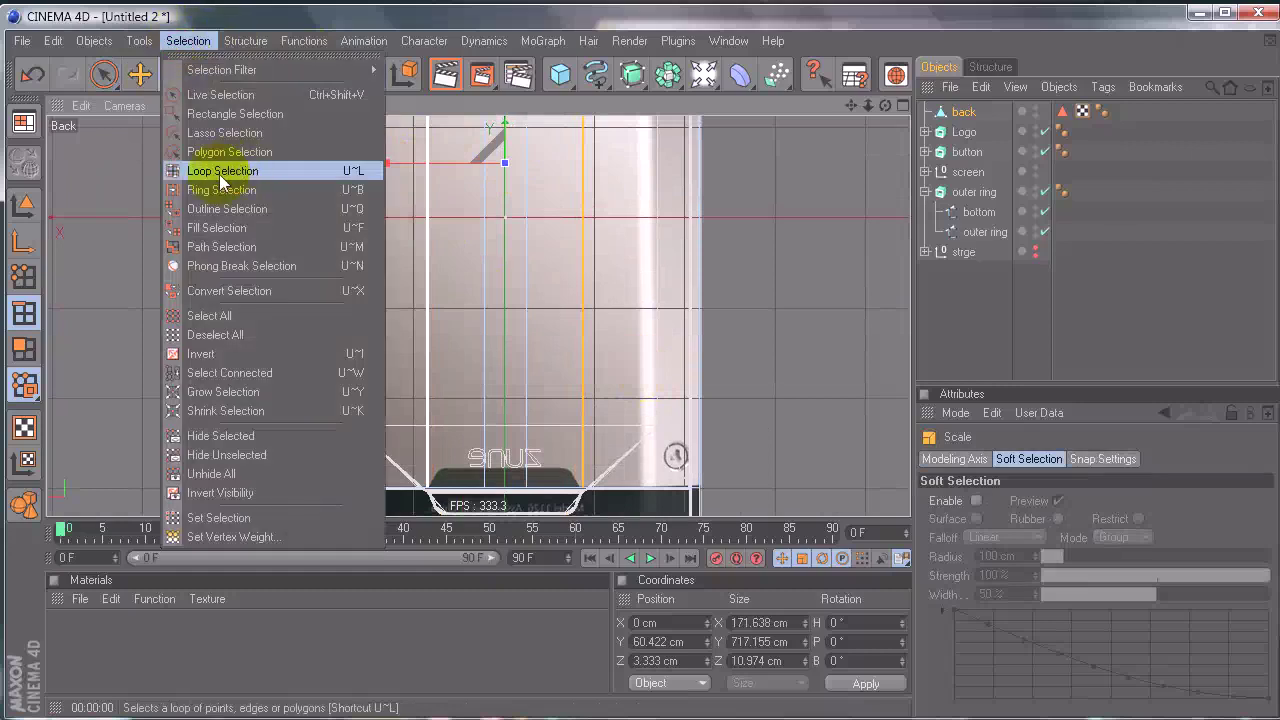
click(222, 171)
shift+click(510, 301)
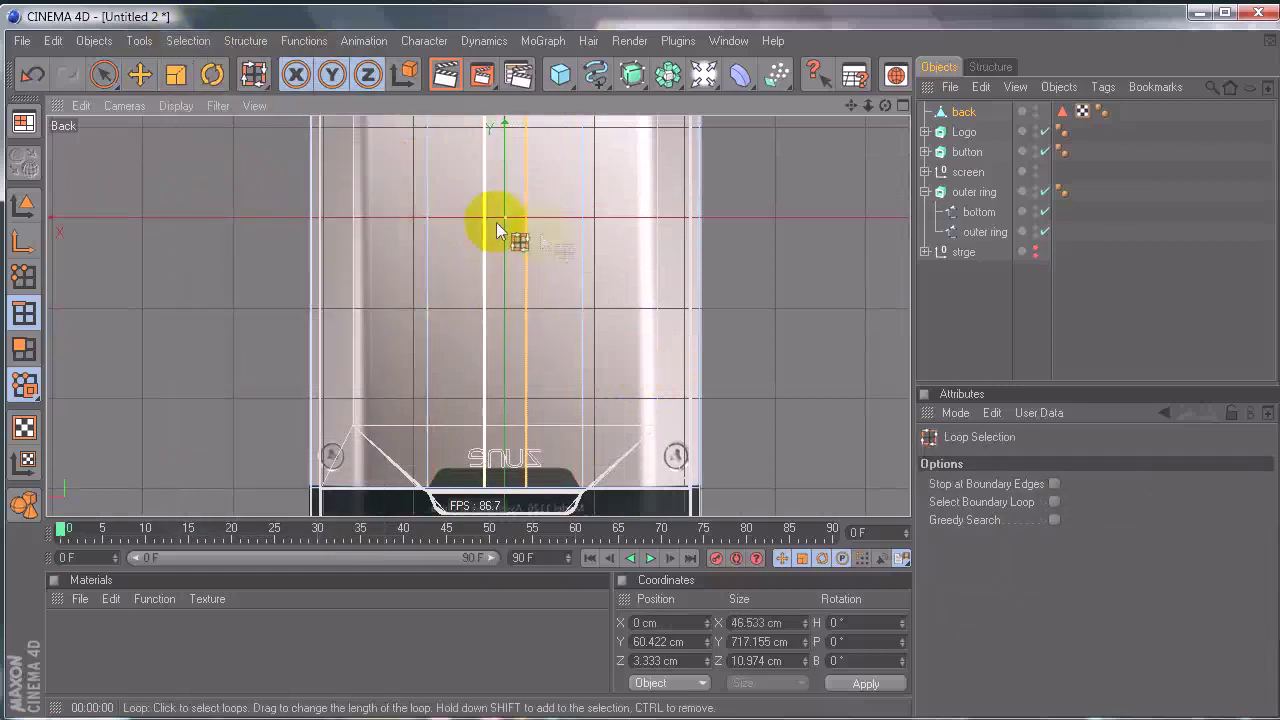
alt+middle_drag(543, 244, 527, 356)
key(t)
alt+middle_drag(543, 280, 543, 242)
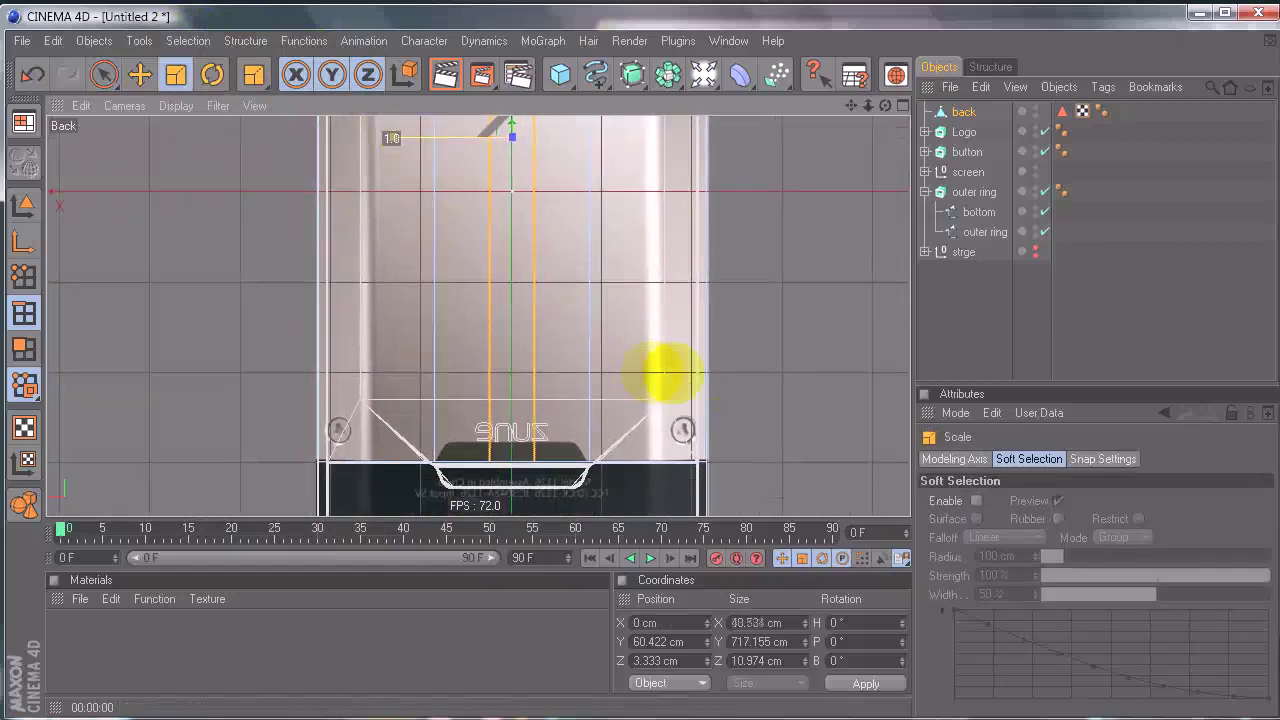
mouse_move(665, 373)
mouse_down()
mouse_move(871, 420)
mouse_move(650, 372)
mouse_up()
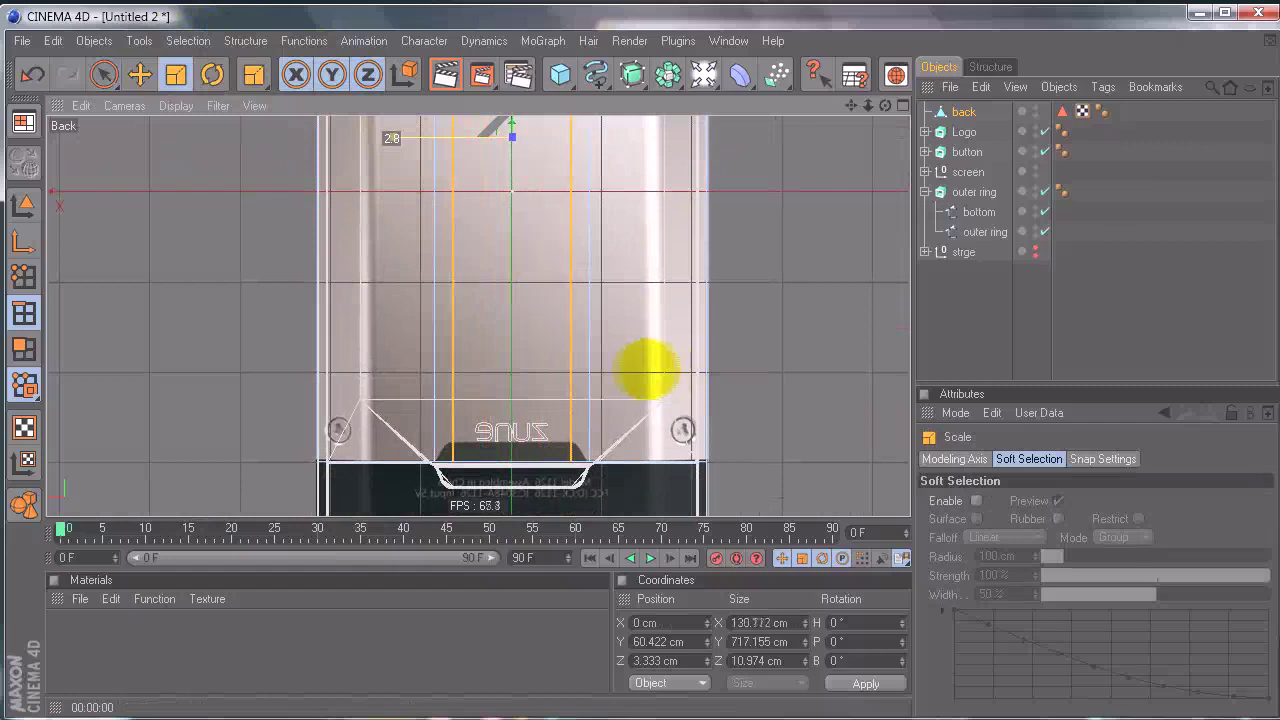
alt+middle_drag(645, 394, 619, 262)
alt+right_drag(414, 200, 609, 194)
alt+right_drag(640, 368, 694, 370)
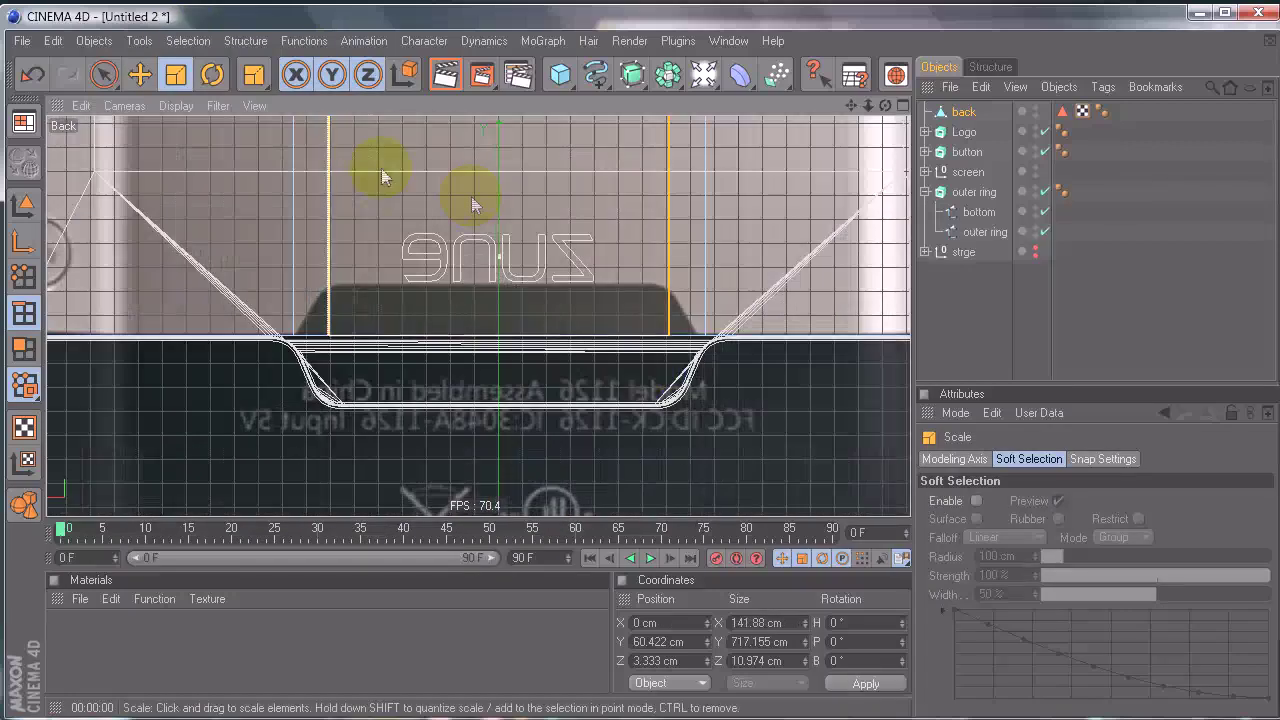
Step: Move the inner loops' lower end points up about 21 cm to the tab's upper edge, and scale them to about 143 cm wide
click(104, 74)
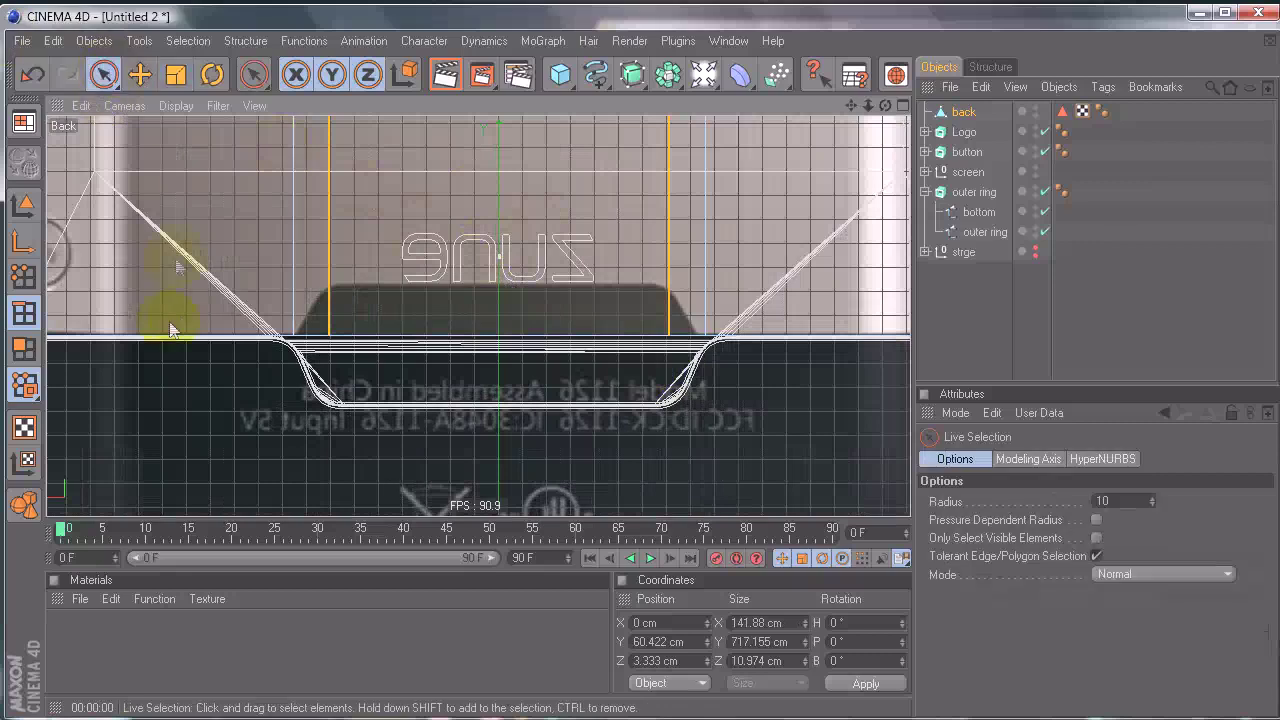
click(24, 274)
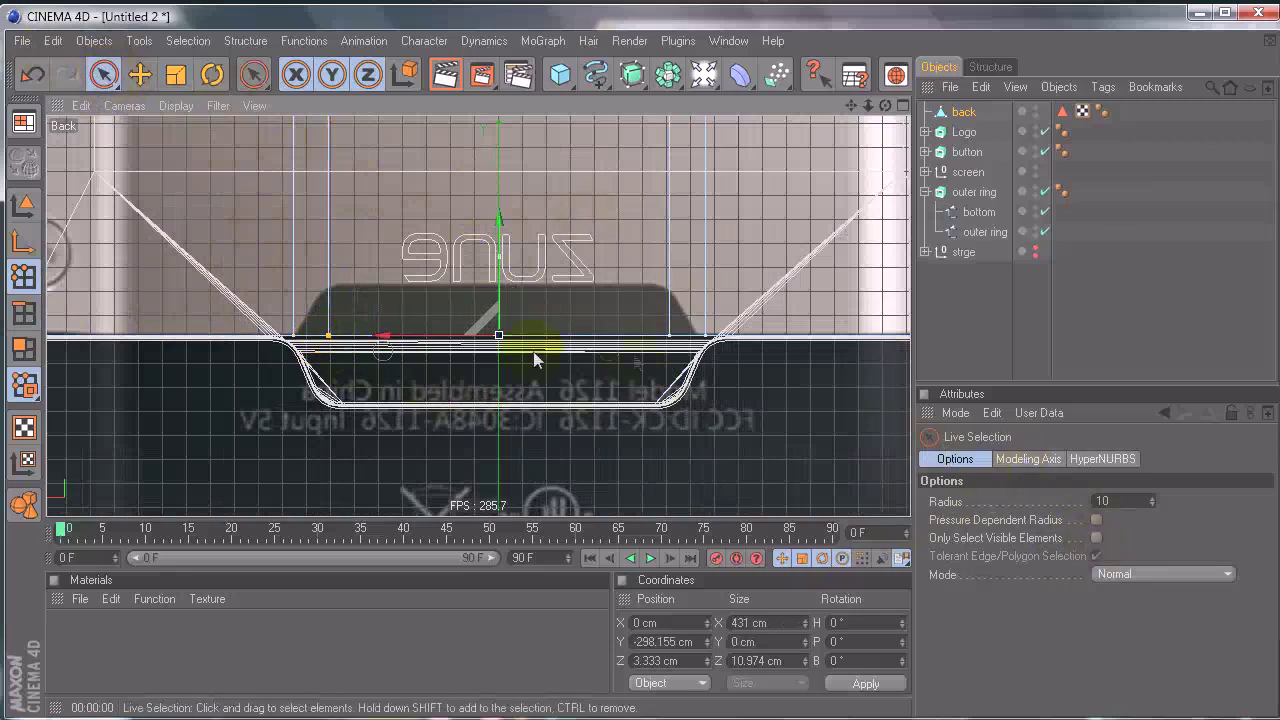
drag(513, 278, 640, 355)
alt+right_drag(417, 283, 675, 366)
key(t)
drag(405, 278, 637, 370)
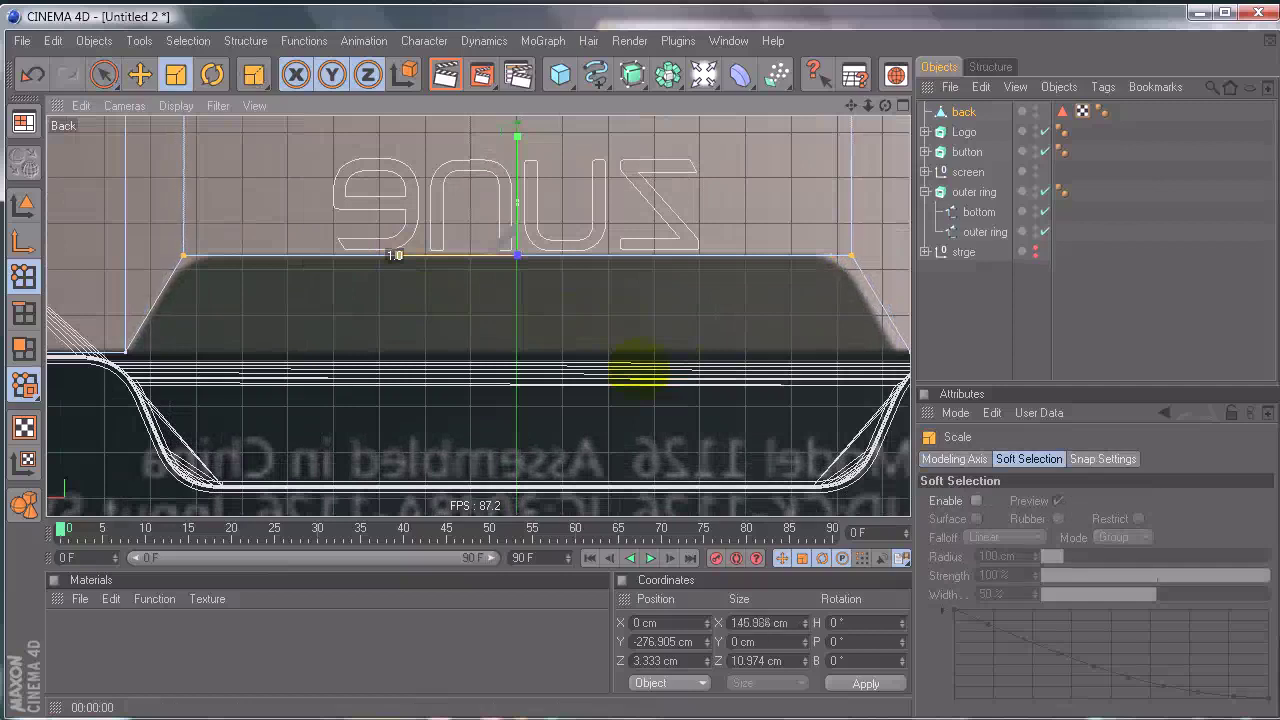
Step: Try to bevel the raised notch corner points with an inner offset of about 8.3 cm
right_click(363, 325)
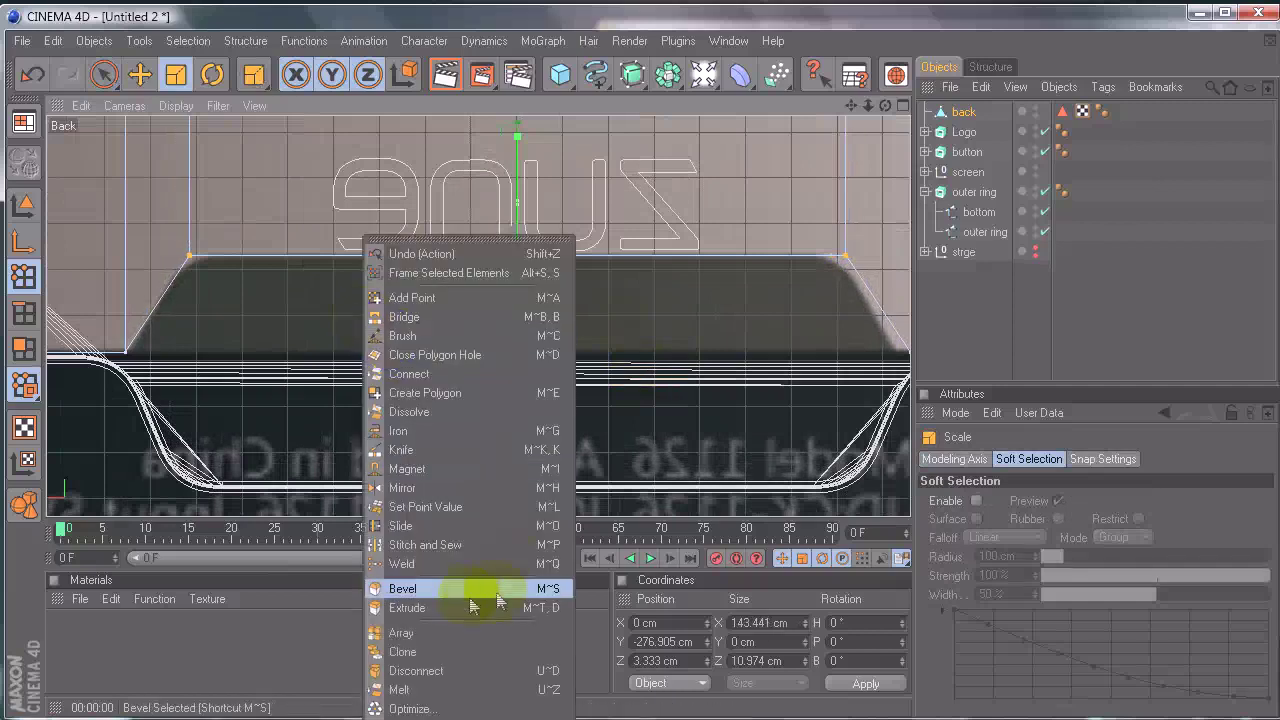
click(448, 592)
drag(309, 374, 640, 372)
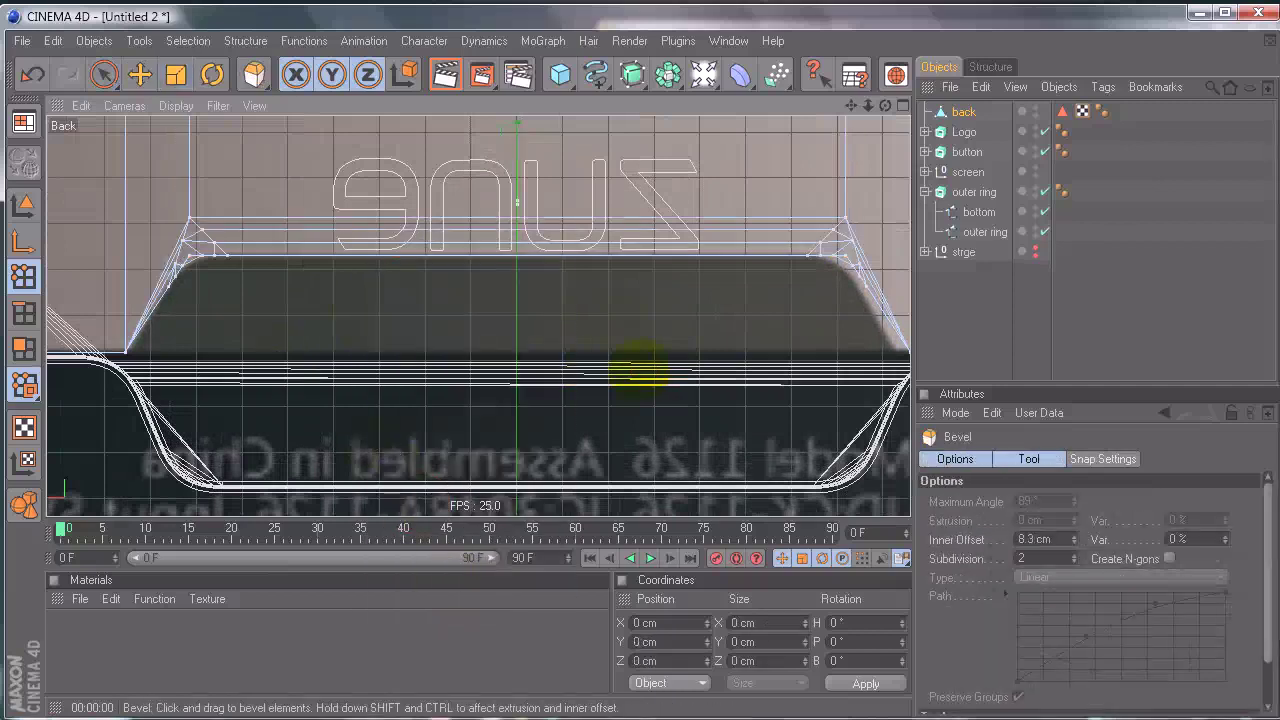
Step: Switch to edge mode and try to select the short corner edges of the raised notch with Live Selection
middle_click(380, 290)
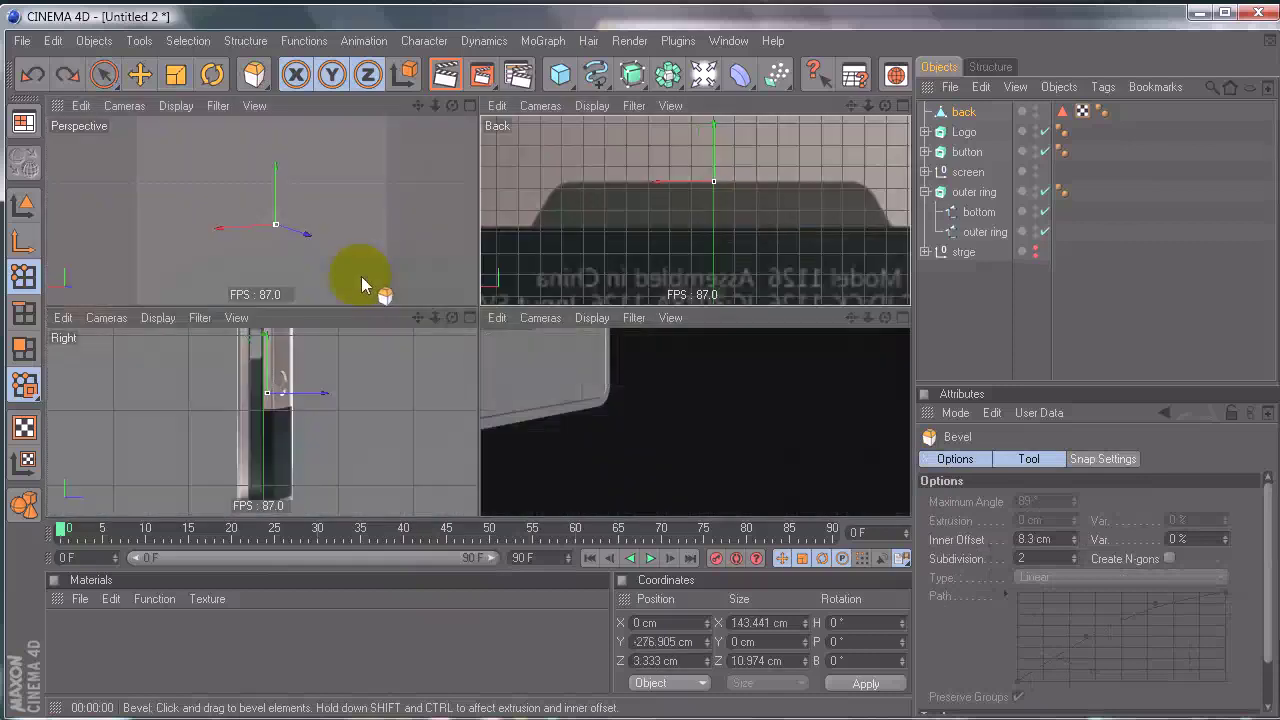
middle_click(341, 250)
alt+right_drag(338, 250, 643, 371)
alt+drag(643, 371, 388, 298)
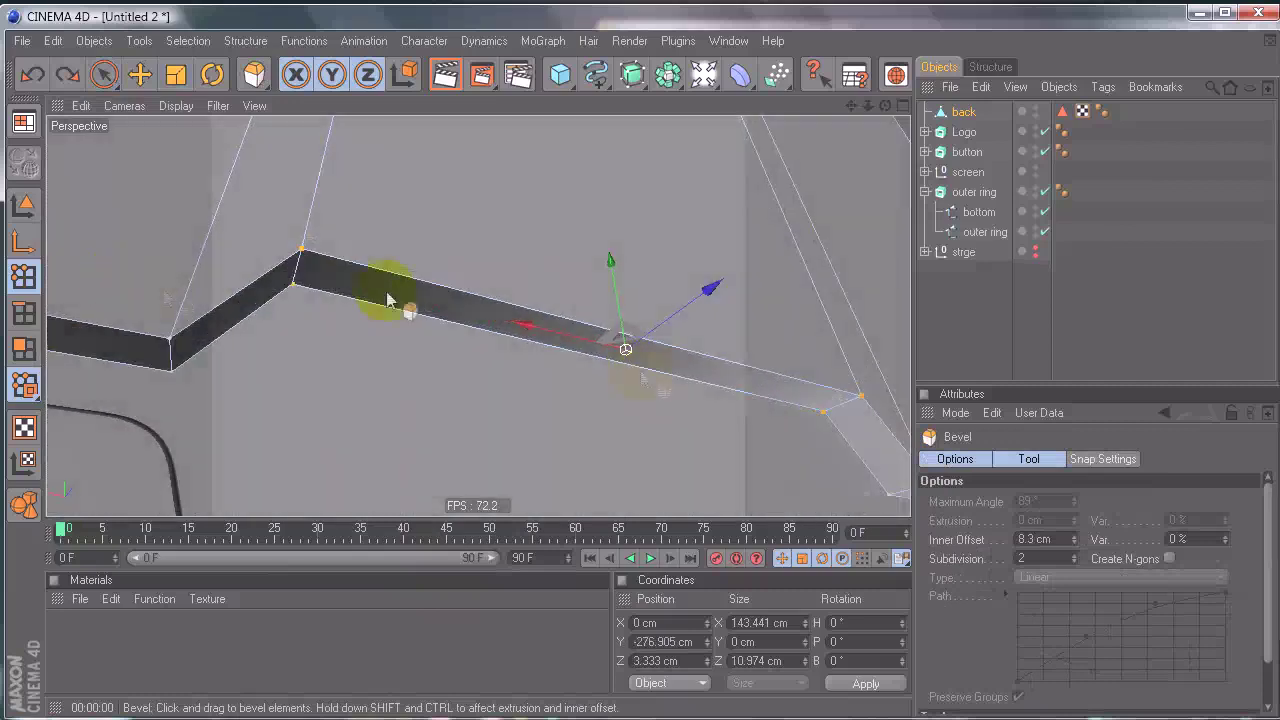
click(24, 313)
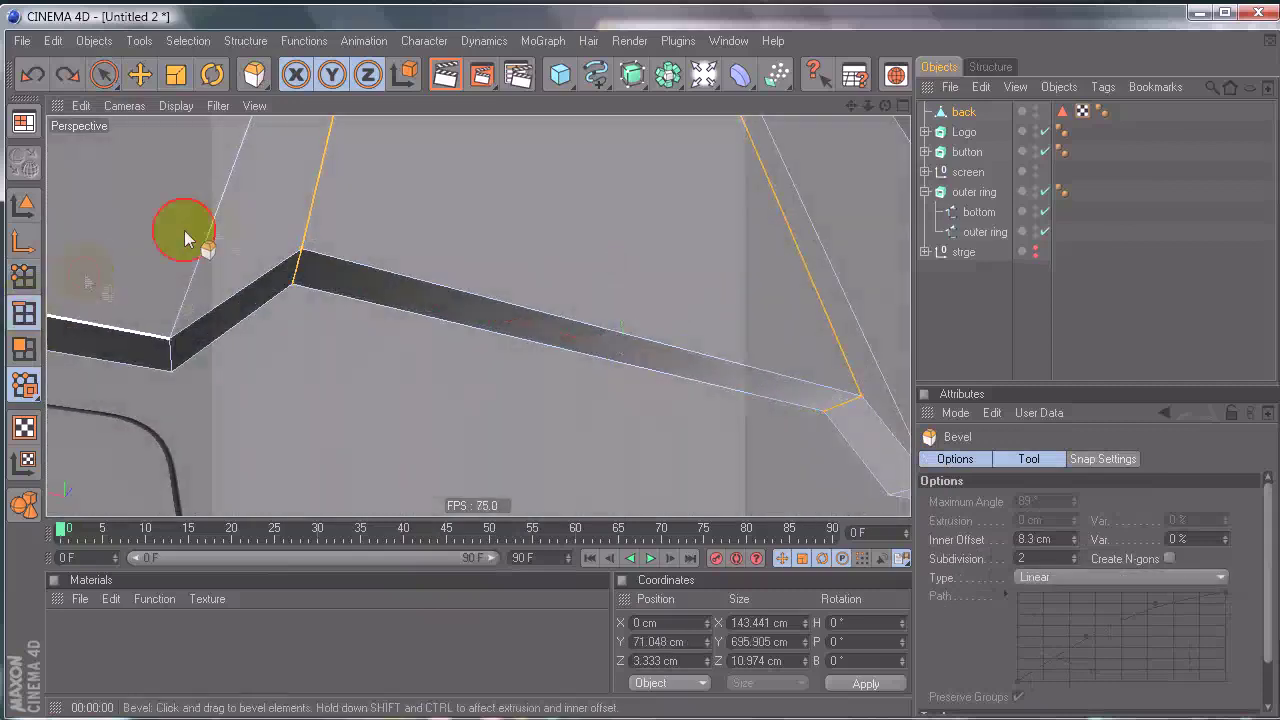
click(104, 74)
click(306, 276)
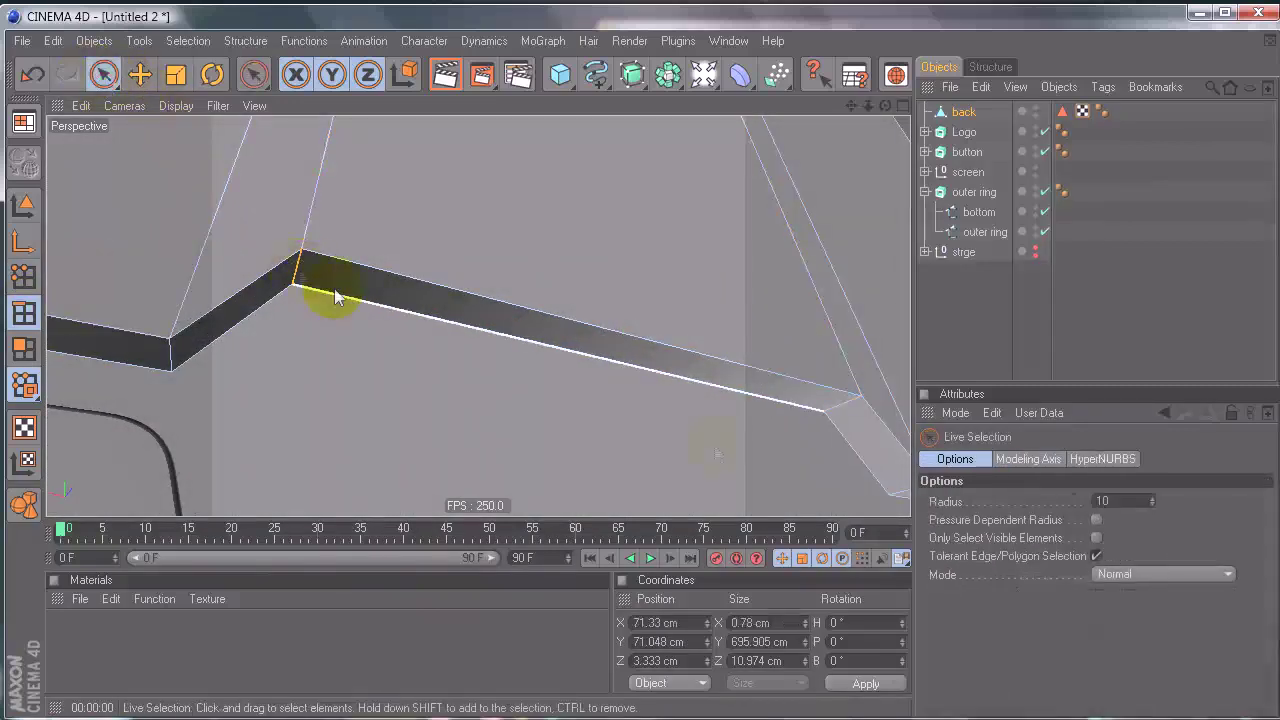
middle_click(845, 418)
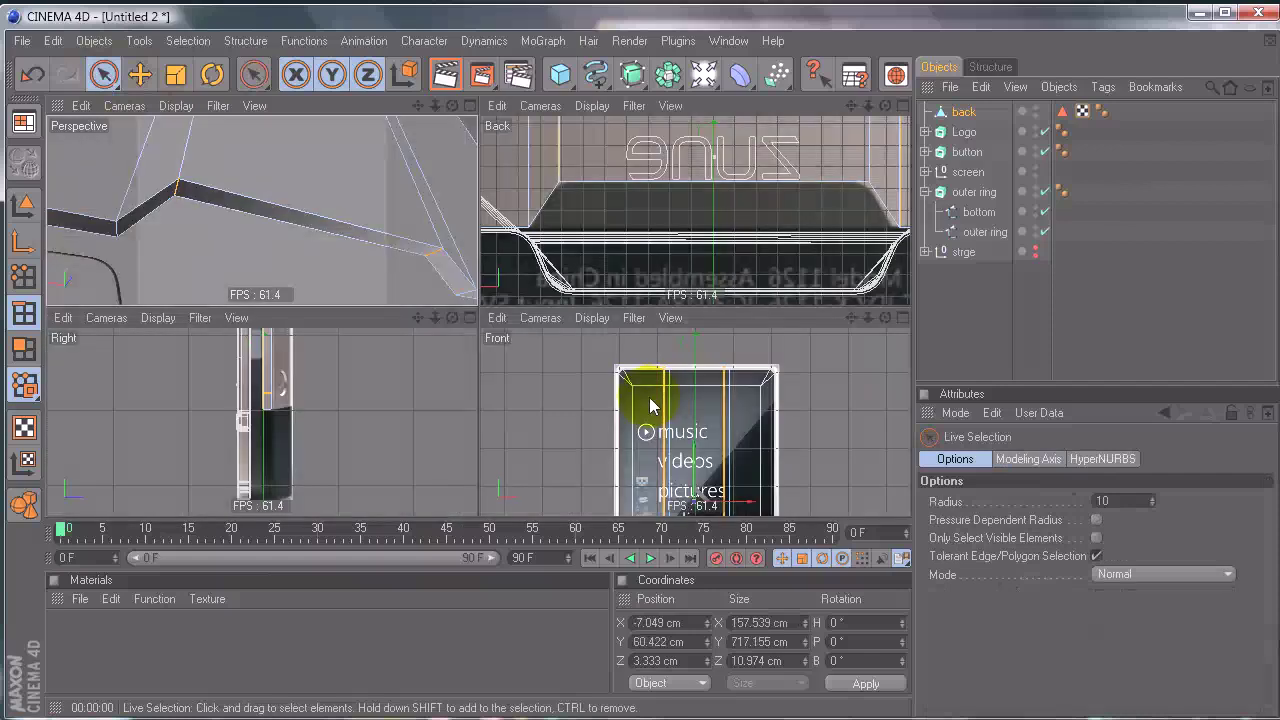
middle_click(762, 209)
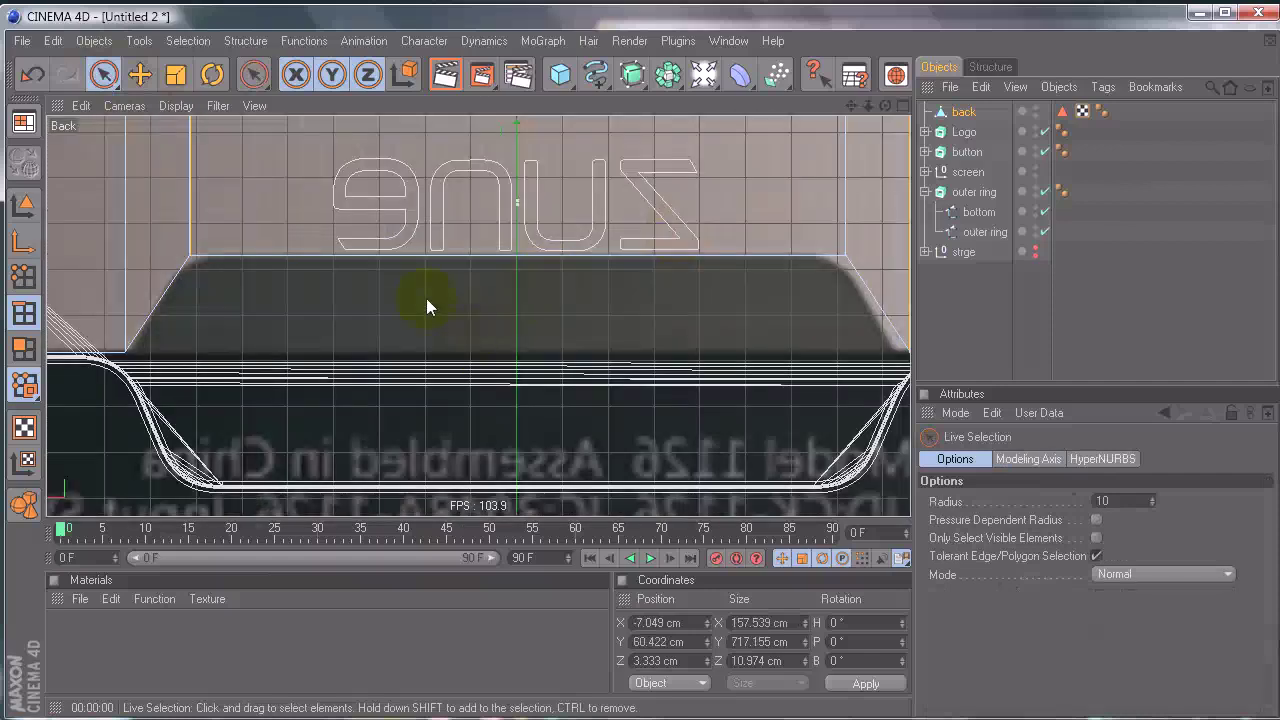
middle_click(426, 298)
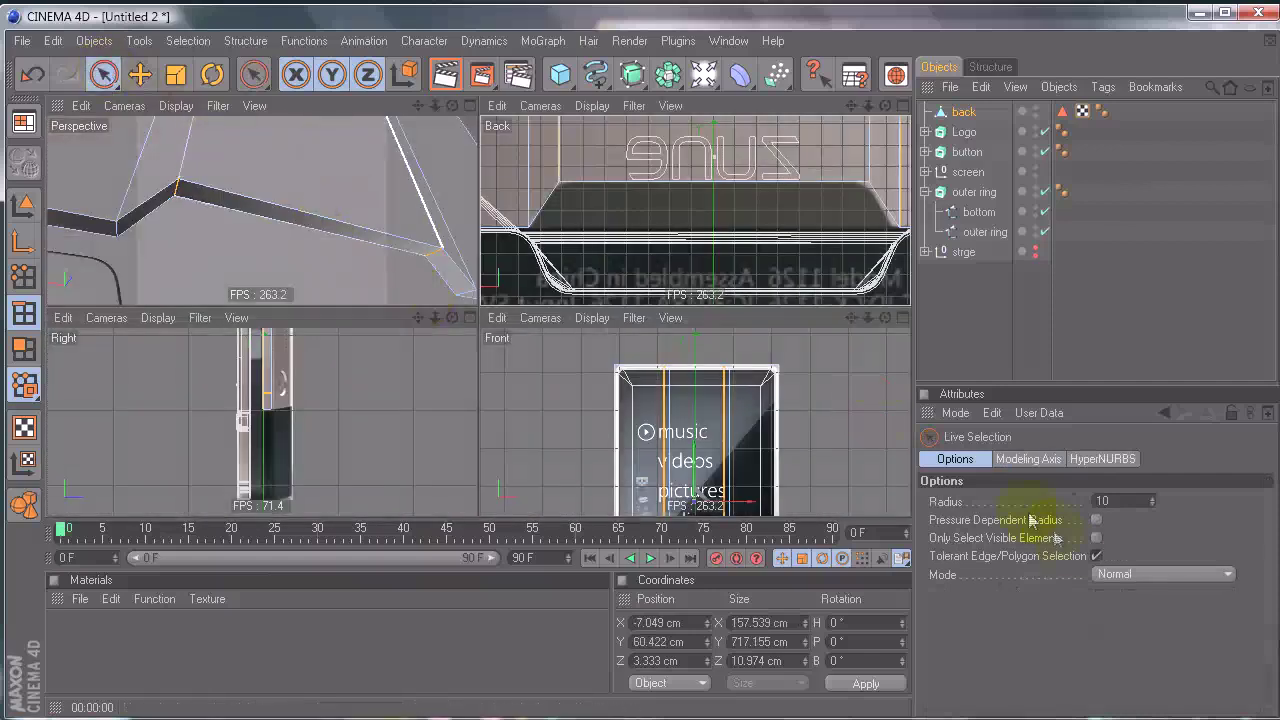
Step: Limit Live Selection to visible elements and select only the two short edges at the notch's upper corners
click(1095, 540)
click(214, 233)
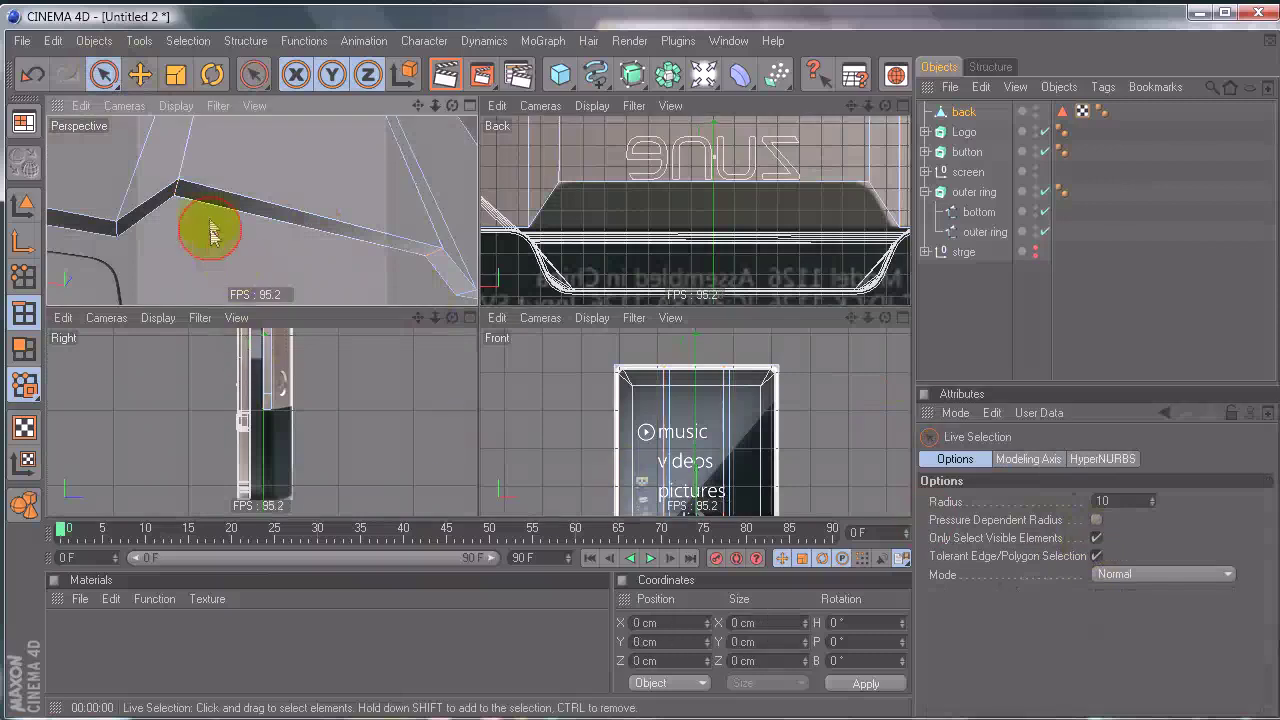
alt+right_drag(160, 217, 476, 305)
alt+middle_drag(152, 199, 476, 303)
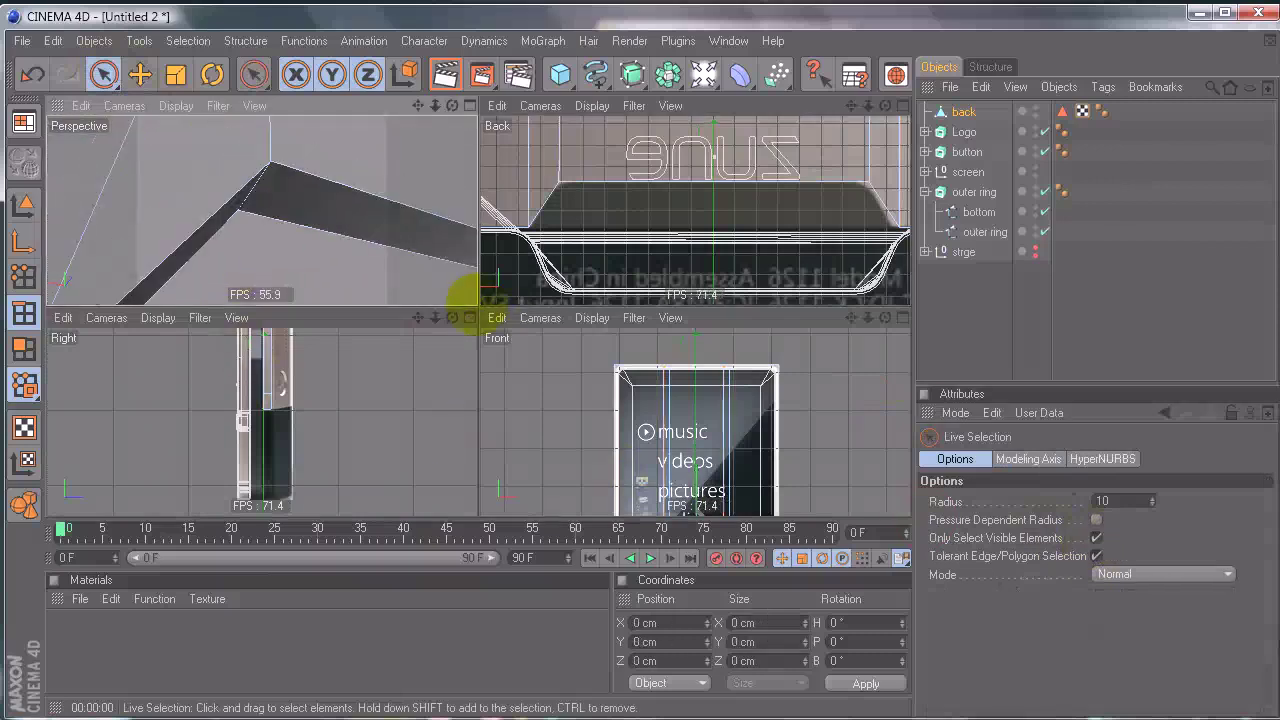
click(259, 196)
alt+middle_drag(262, 196, 460, 293)
click(407, 250)
Step: Bevel the two notch corner edges with an inner offset of about 8.4 cm
middle_click(670, 257)
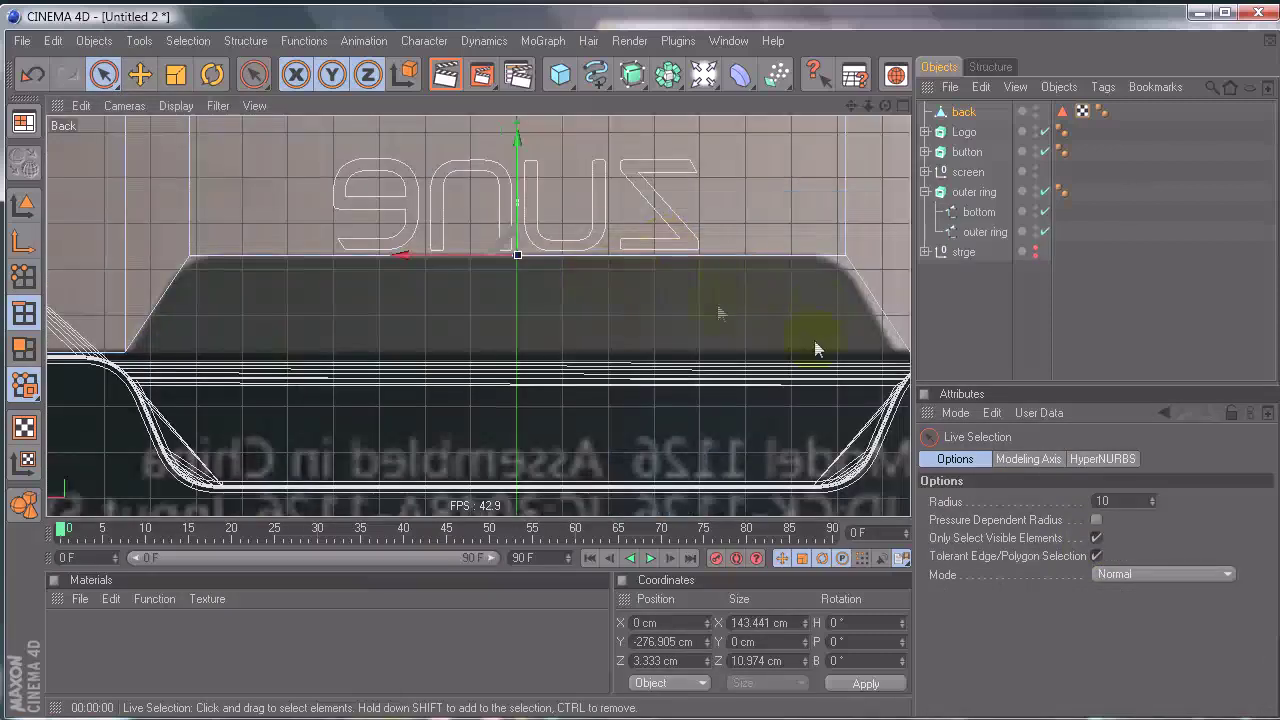
right_click(386, 296)
click(420, 560)
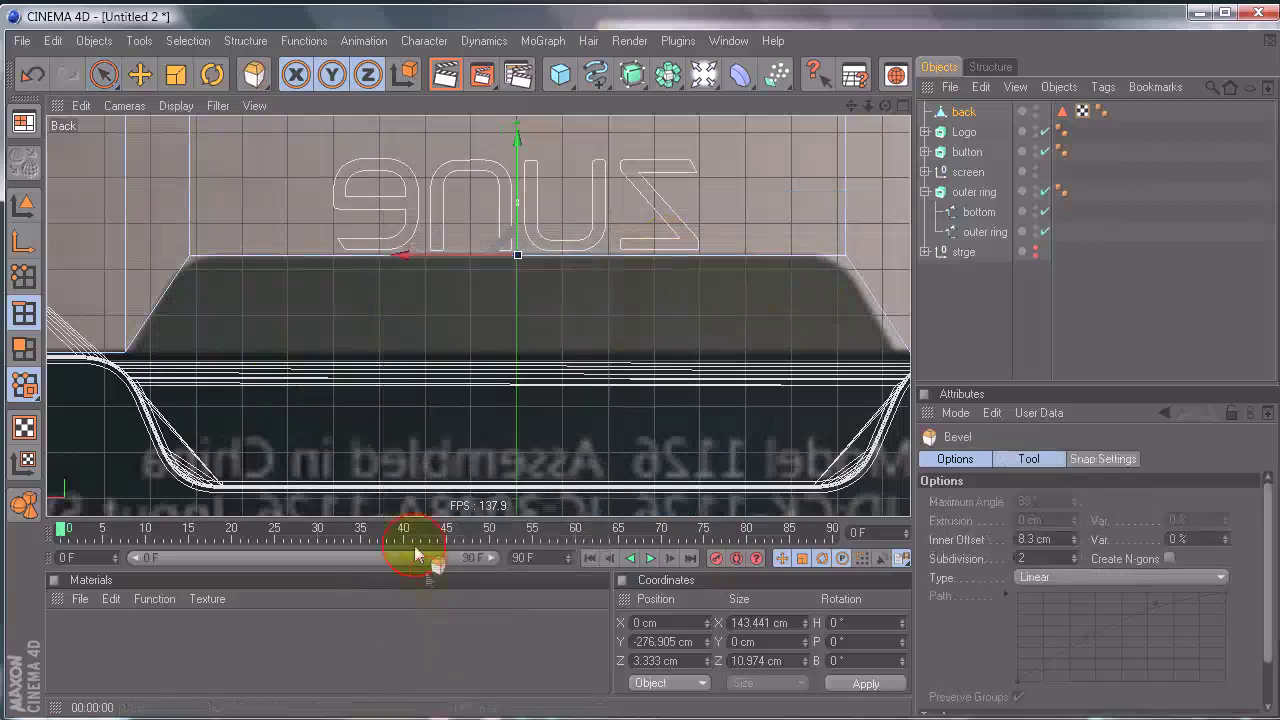
drag(640, 370, 157, 329)
middle_click(140, 290)
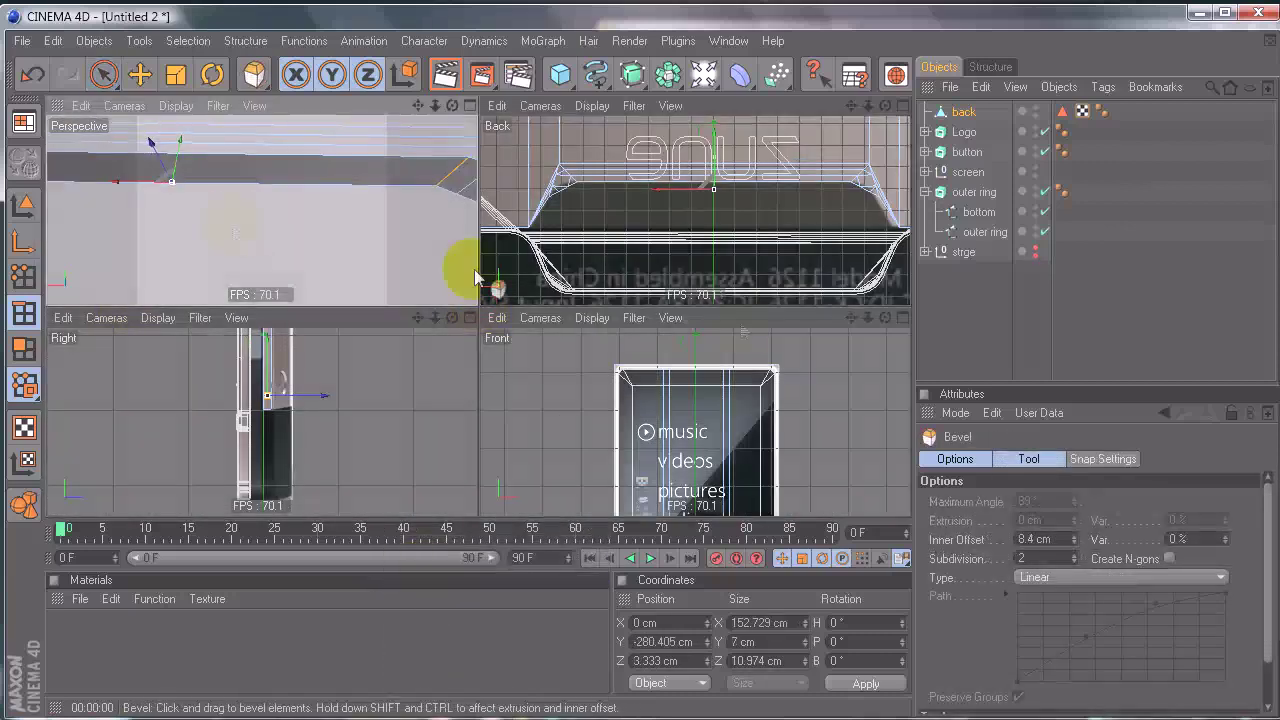
middle_click(674, 287)
Step: Set the corner bevel to type Convex, inner offset 8.29 cm and subdivision 3 to follow the reference's rounded tab
click(1071, 577)
click(1060, 615)
alt+right_drag(572, 316, 790, 318)
alt+middle_drag(603, 300, 843, 340)
alt+right_drag(546, 286, 1089, 415)
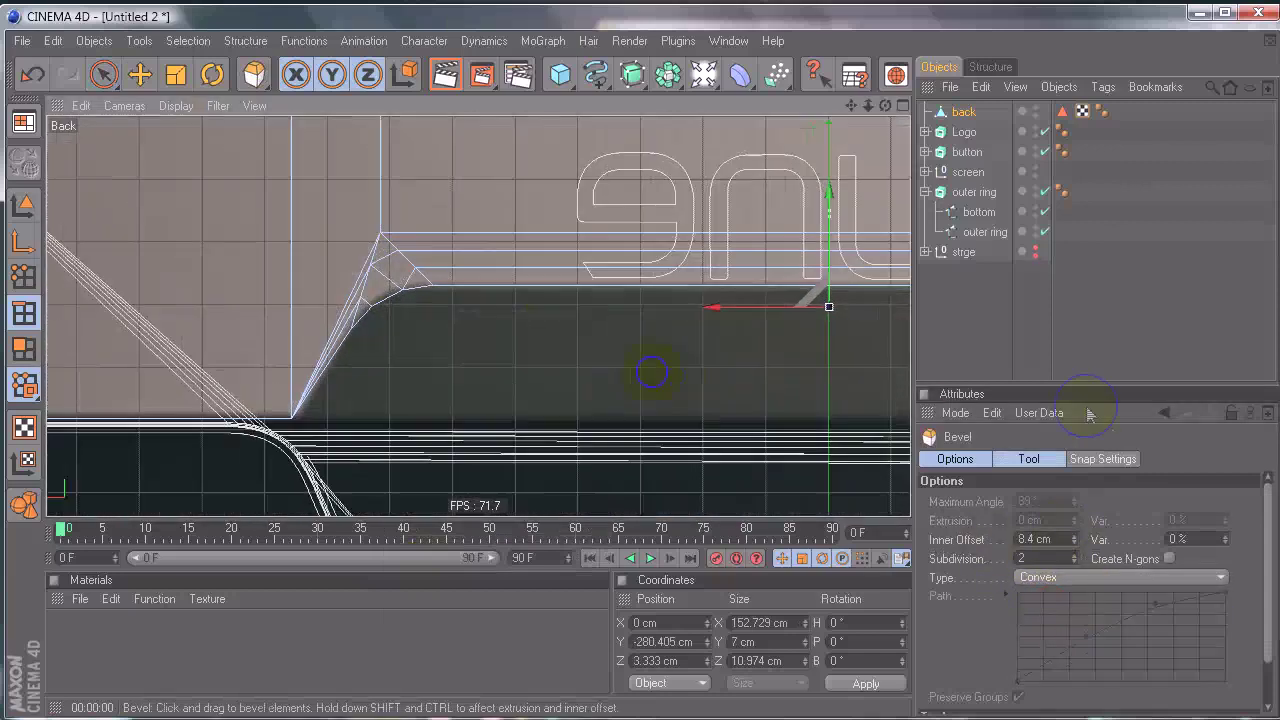
click(1073, 536)
drag(1068, 522, 1076, 554)
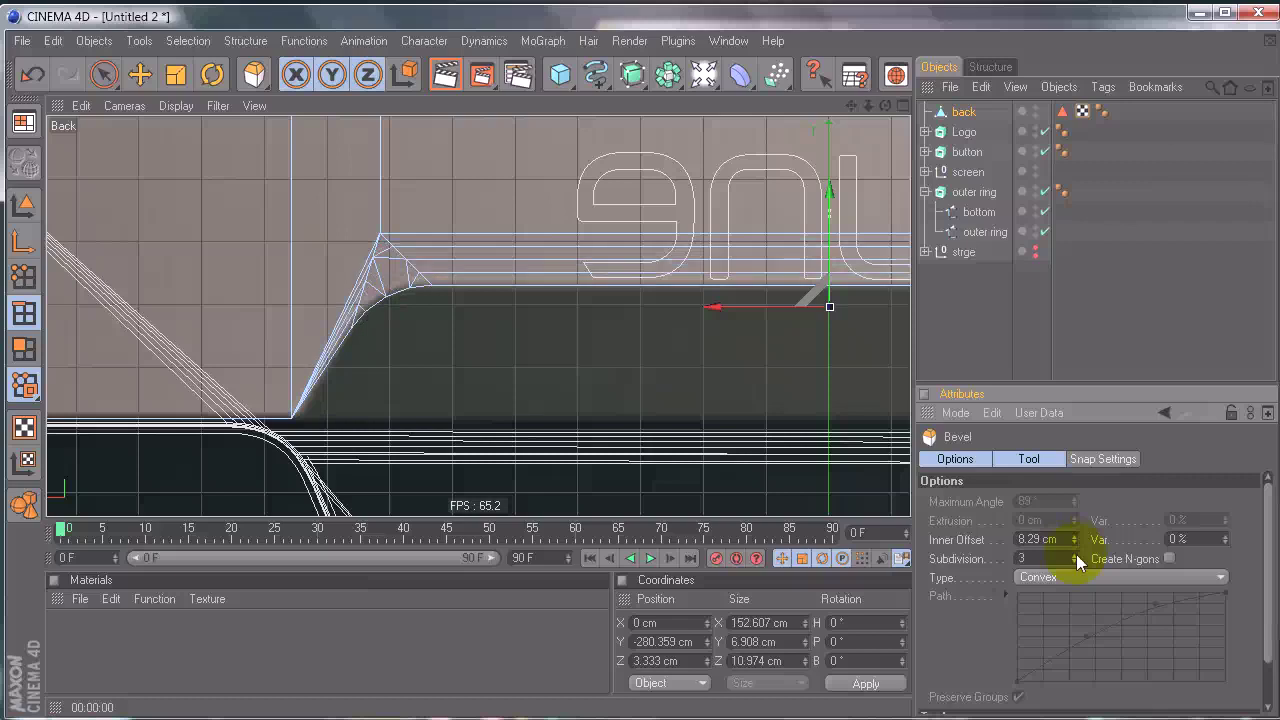
Step: Examine the beveled notch corners from the back and in perspective
scroll(620, 345, down, 2)
scroll(590, 350, down, 4)
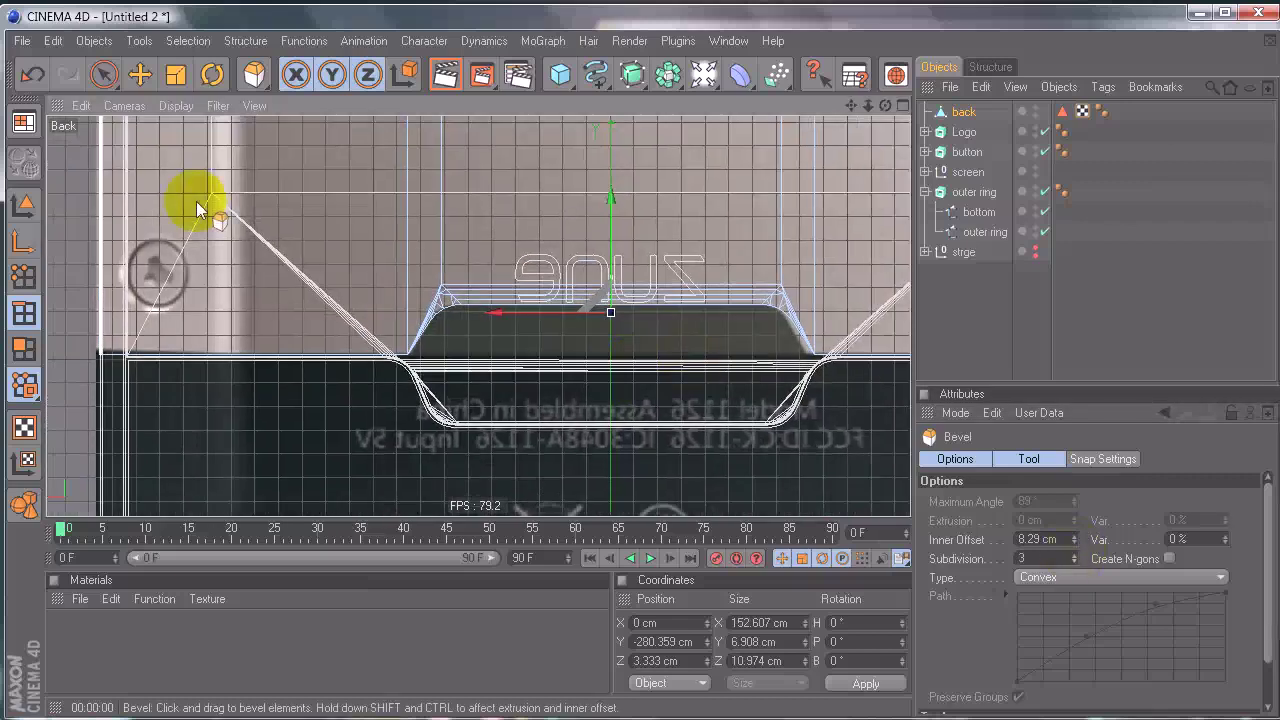
middle_click(208, 177)
middle_click(268, 184)
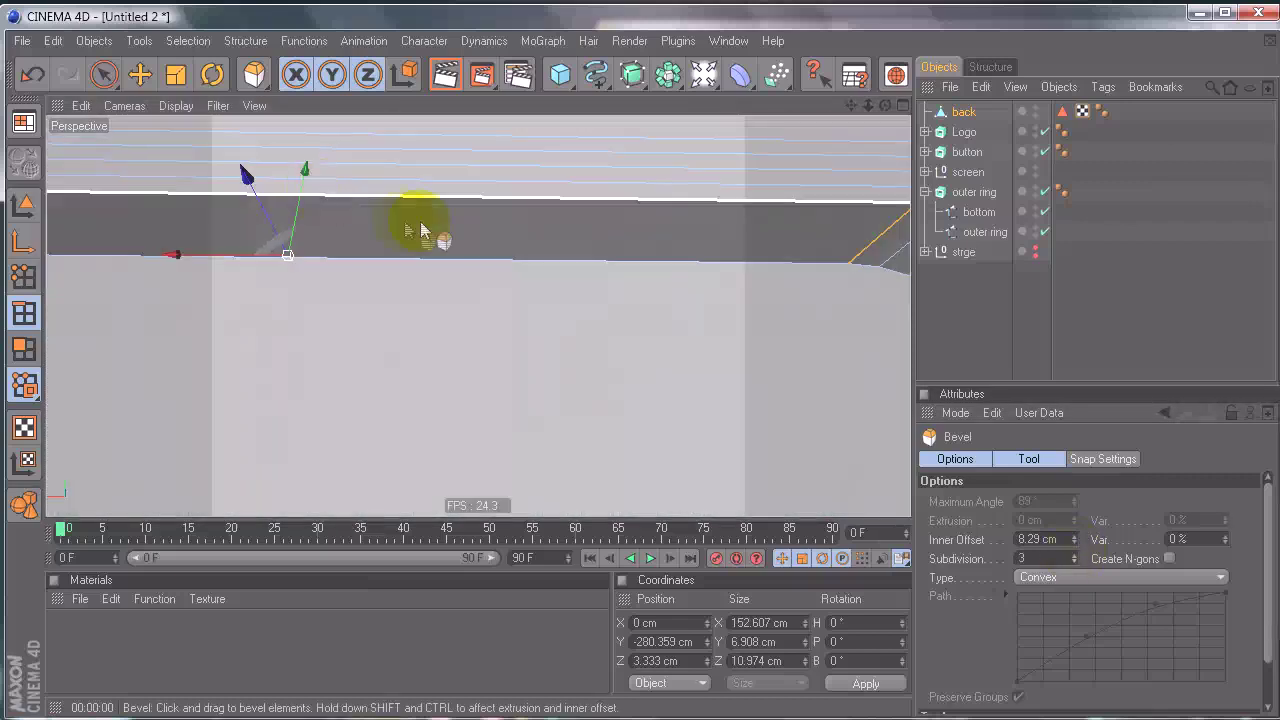
scroll(535, 352, down, 7)
alt+drag(639, 370, 637, 372)
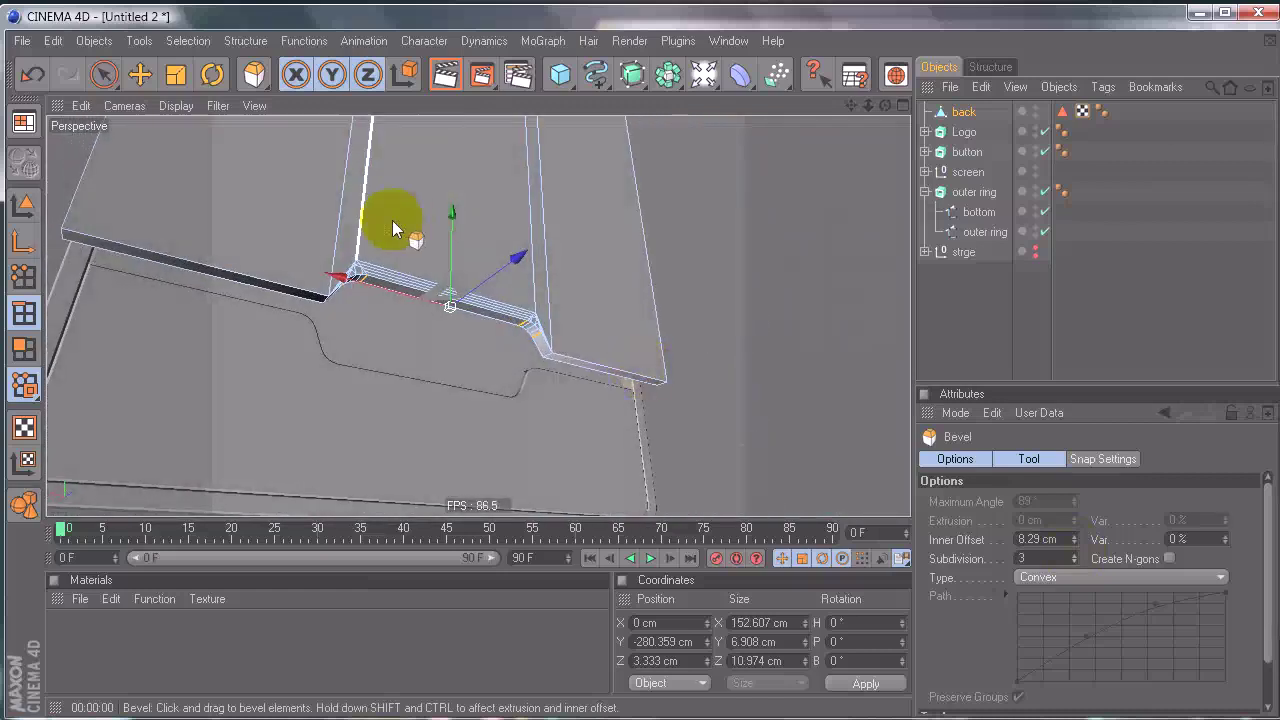
Step: Unhide all hidden polygons of the back casing
click(108, 78)
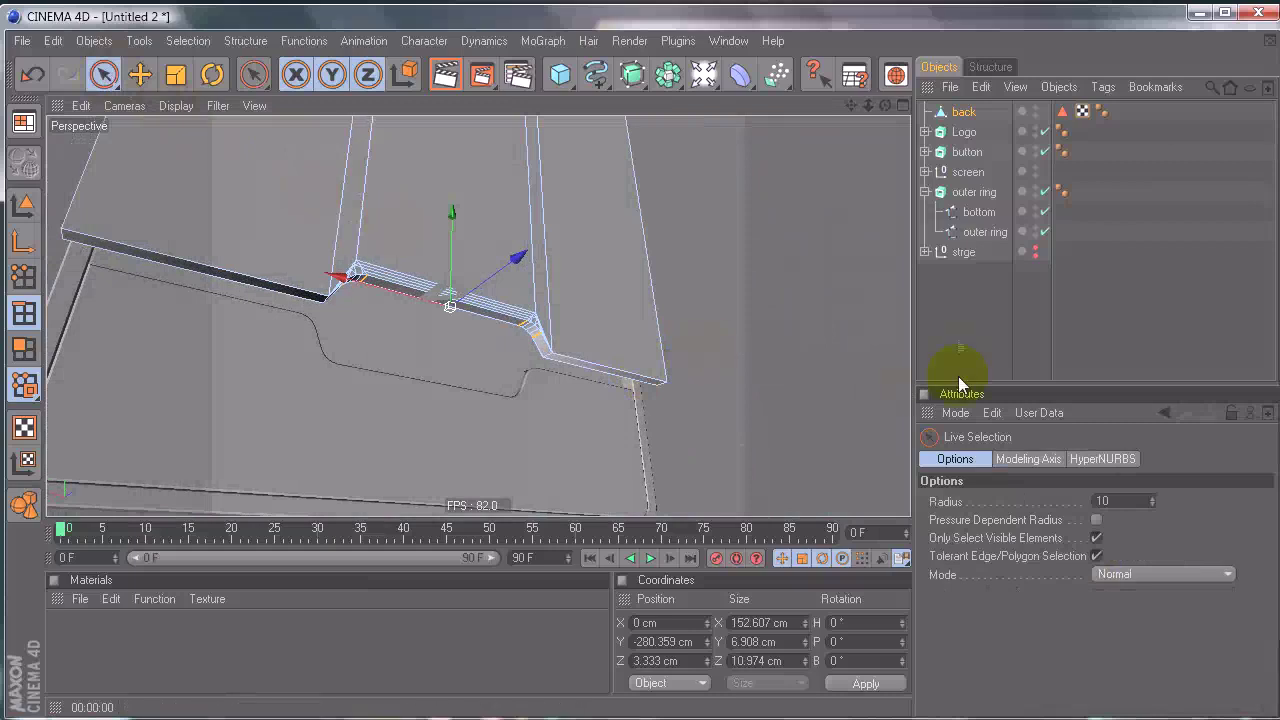
click(957, 328)
mouse_move(640, 370)
alt+mouse_down()
mouse_move(808, 286)
mouse_move(600, 366)
mouse_move(634, 371)
alt+mouse_up()
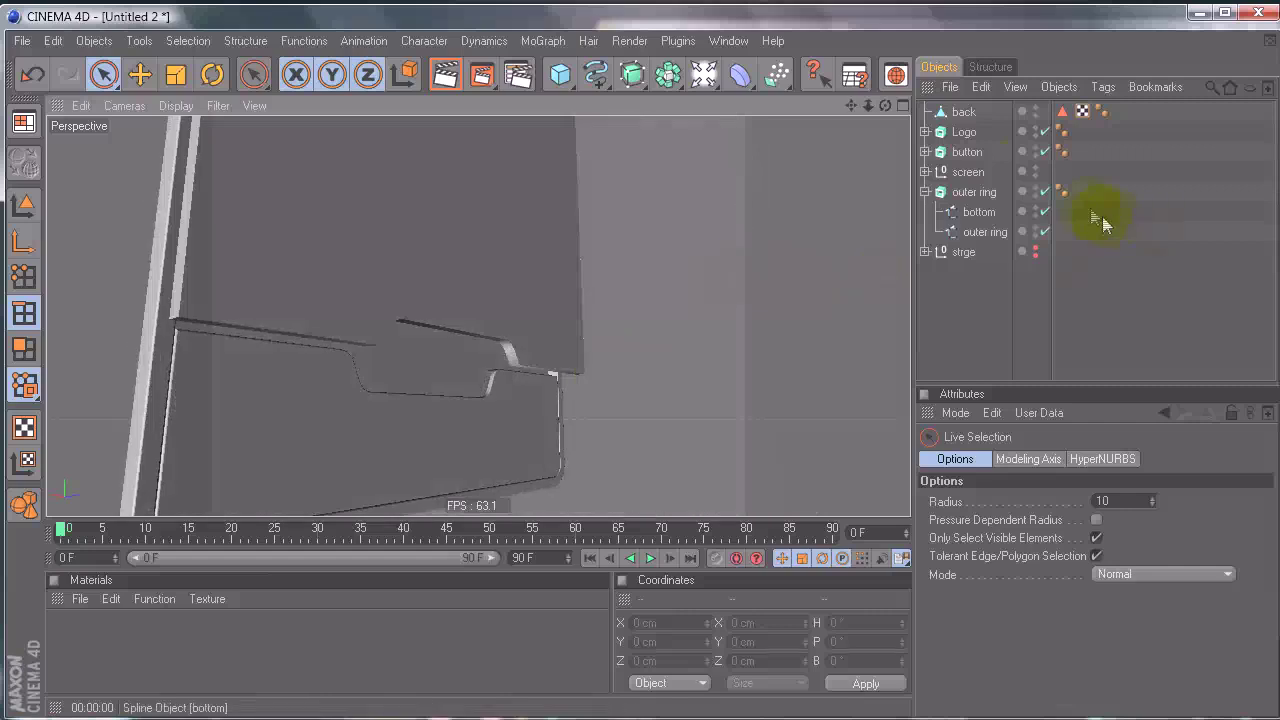
click(966, 113)
click(545, 218)
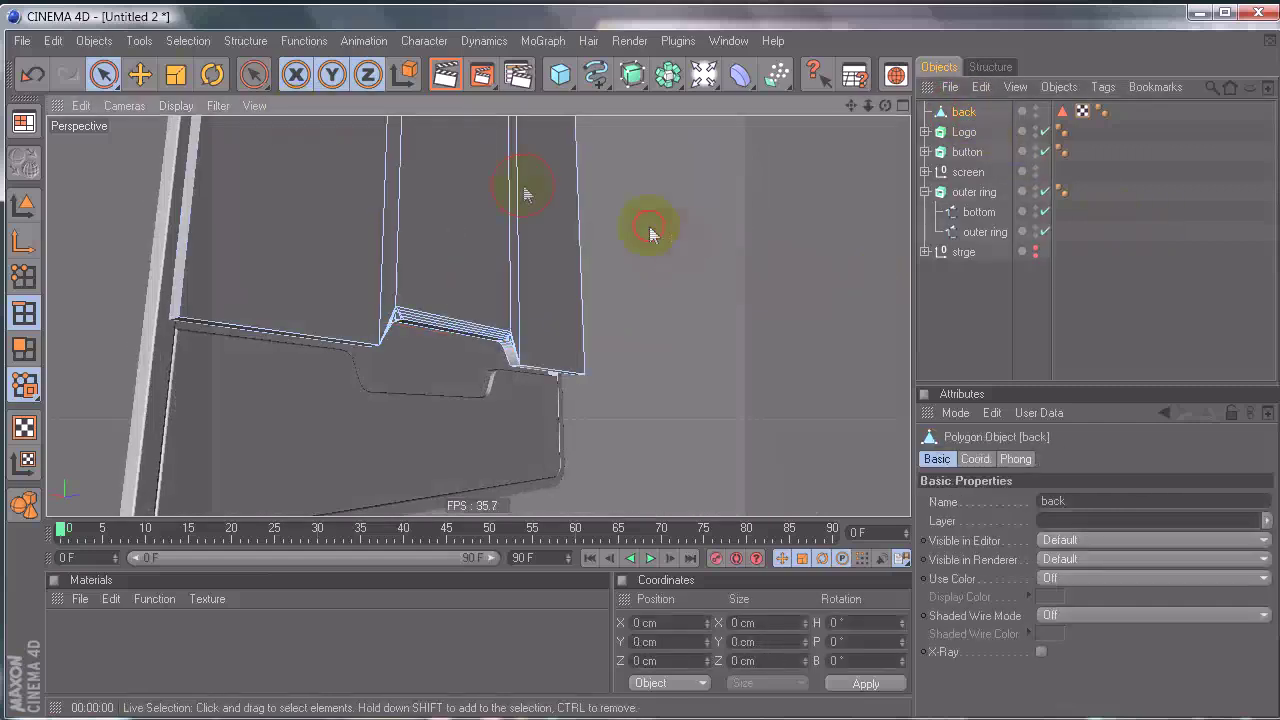
click(188, 40)
click(211, 474)
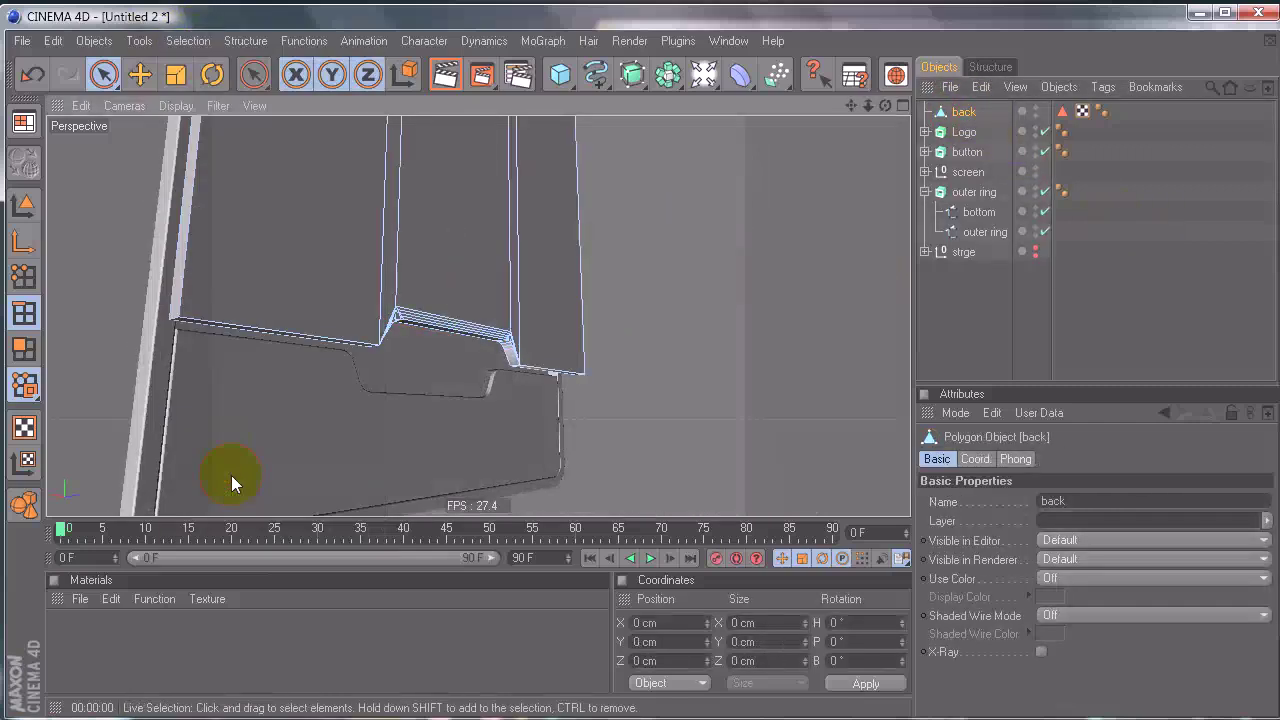
click(188, 40)
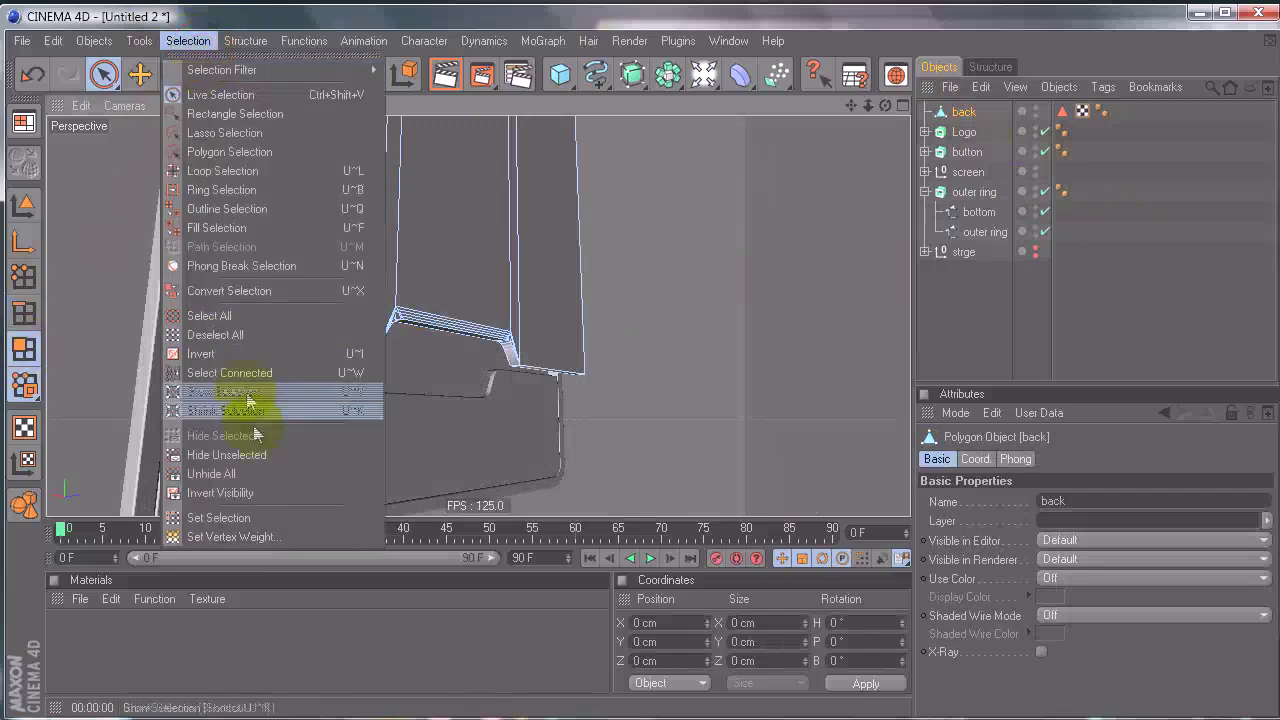
click(256, 471)
alt+drag(252, 478, 826, 308)
Step: Examine the unhidden casing in perspective and compare its top and bottom with the back reference image
click(935, 338)
alt+drag(651, 374, 660, 363)
alt+right_drag(660, 363, 620, 369)
mouse_move(620, 369)
alt+mouse_down()
mouse_move(640, 371)
mouse_move(632, 360)
alt+mouse_up()
middle_click(587, 297)
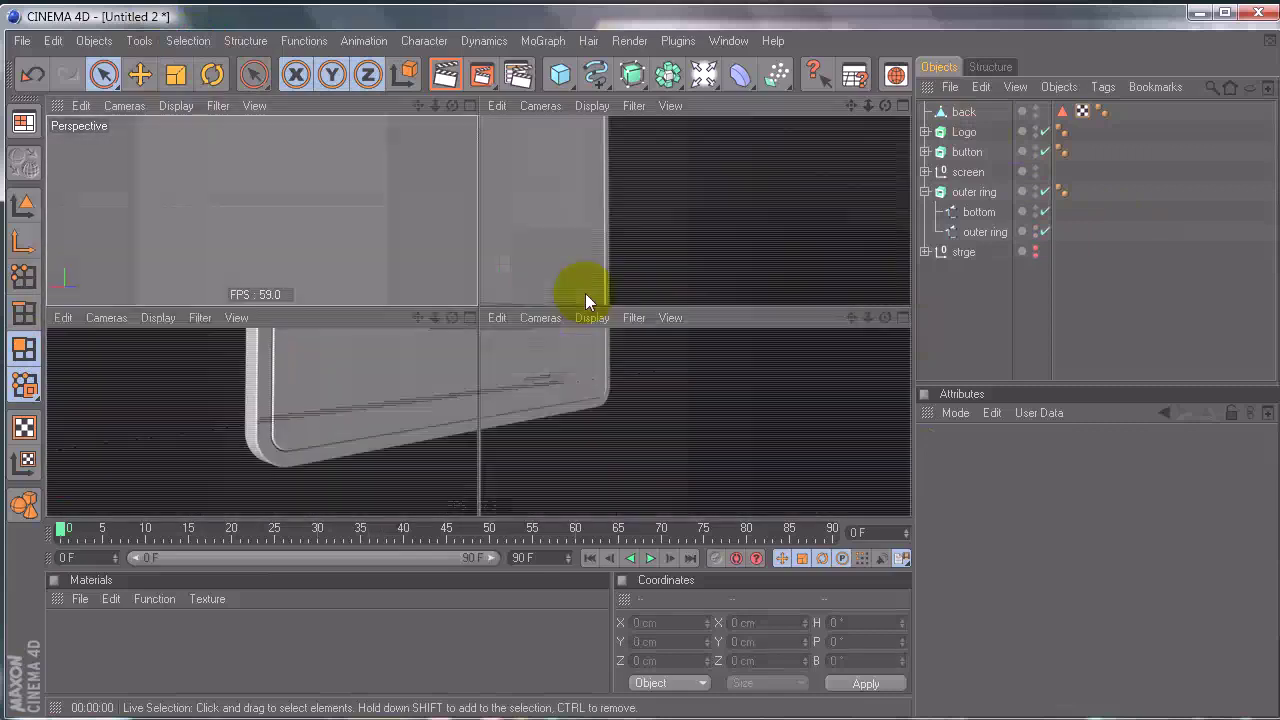
middle_click(746, 238)
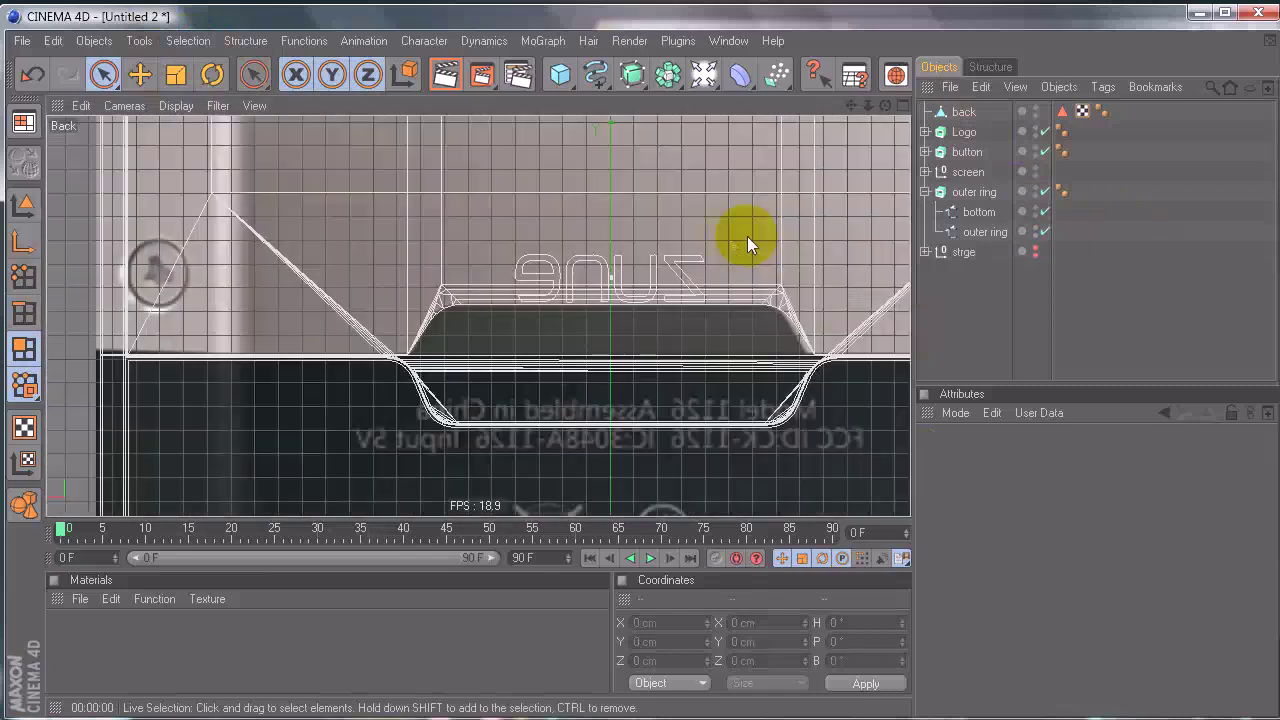
alt+right_drag(748, 237, 650, 371)
alt+middle_drag(750, 226, 640, 384)
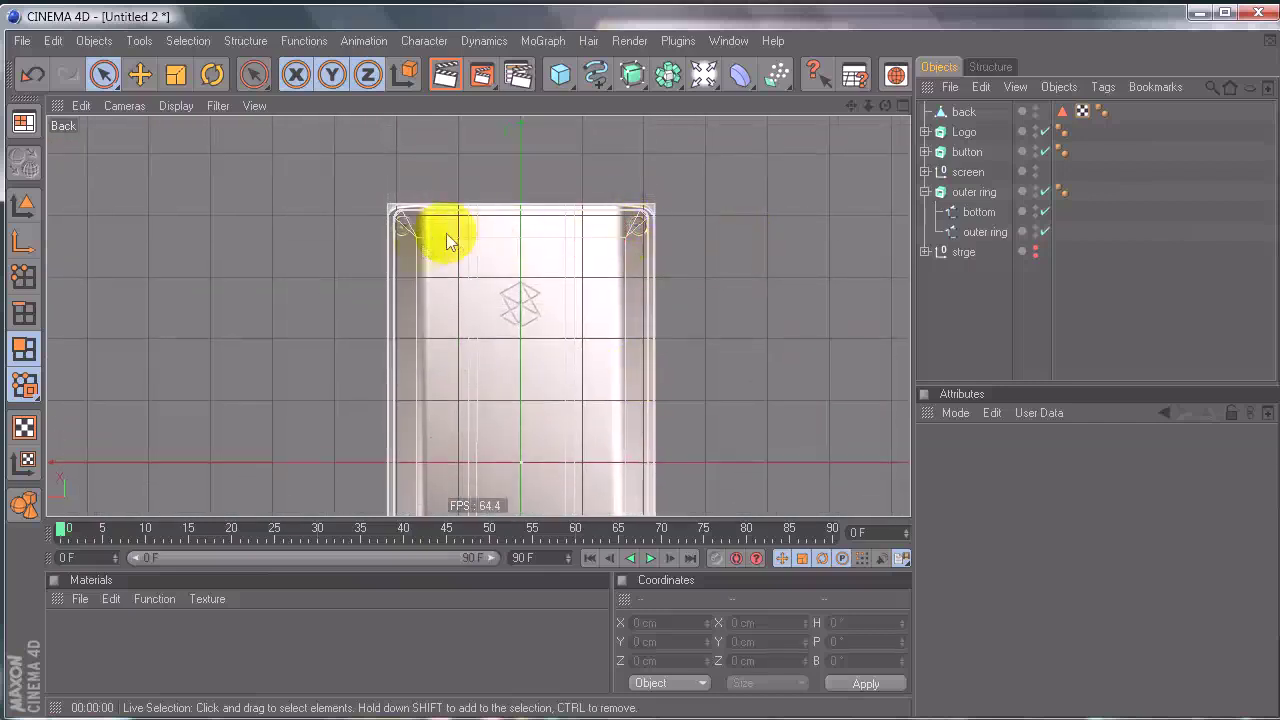
alt+middle_drag(579, 274, 638, 354)
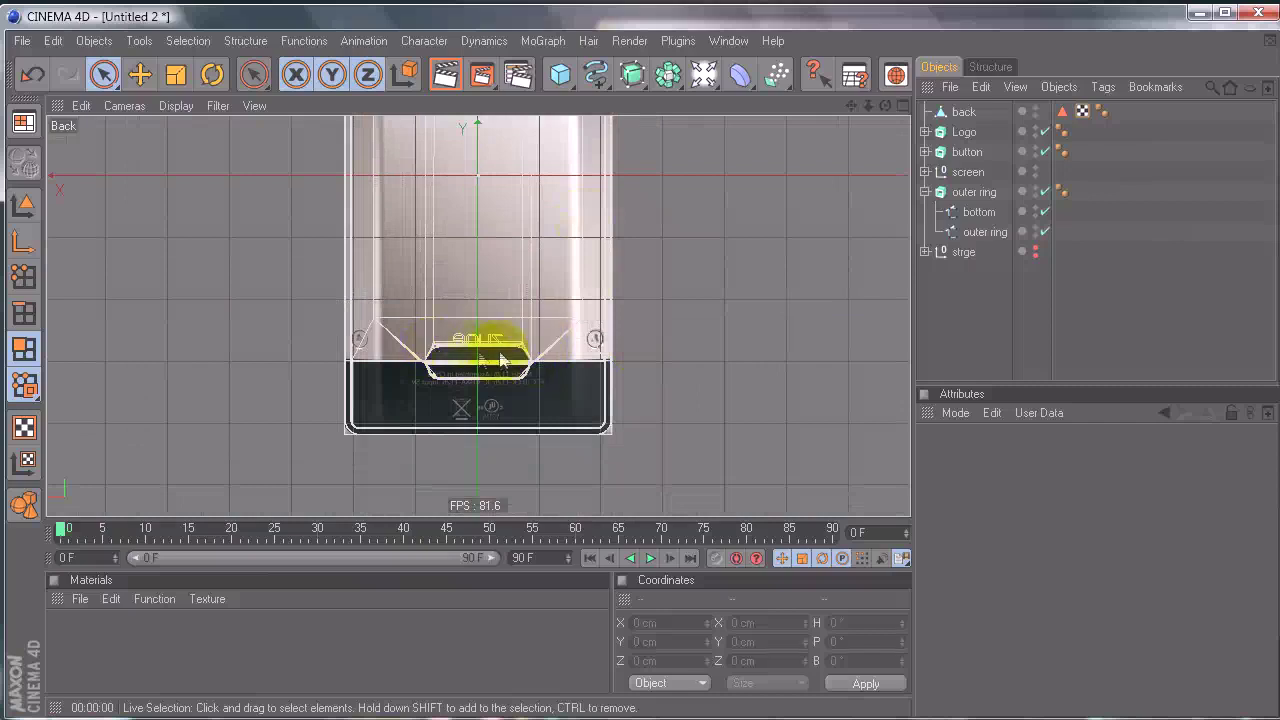
middle_click(295, 270)
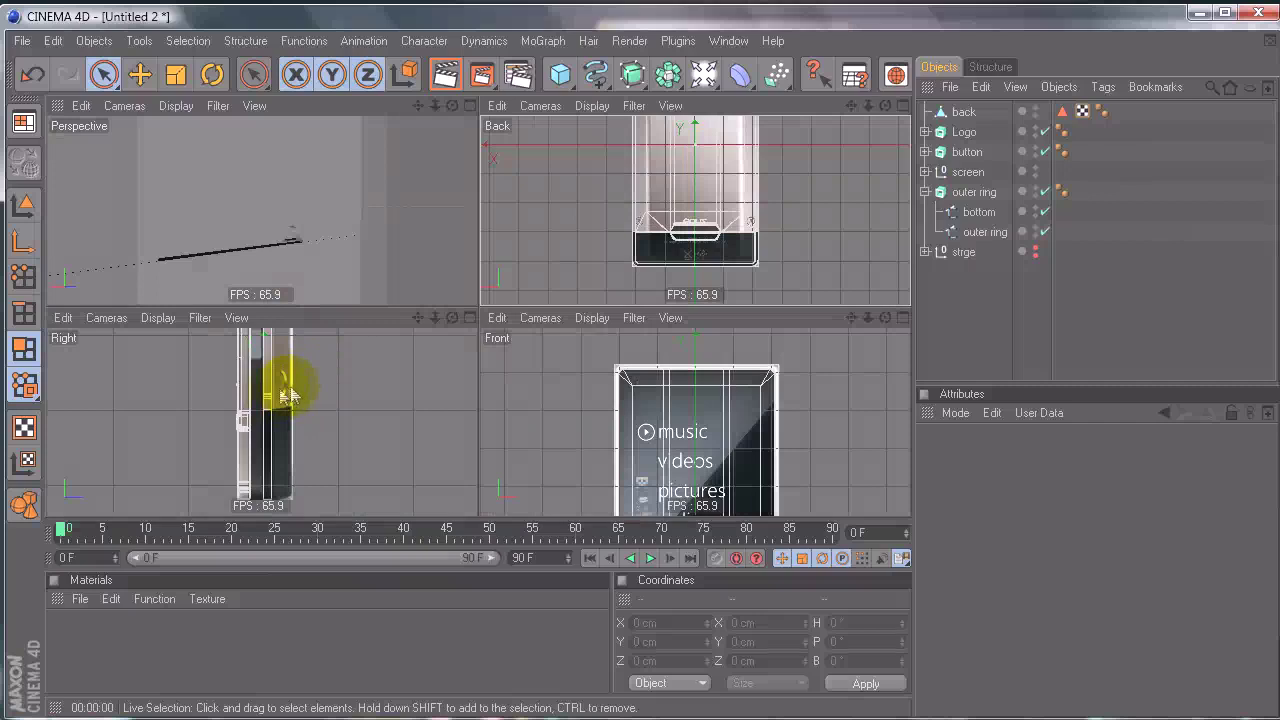
Step: Cut the back casing lengthwise with the Knife in Plane mode, Y-Z plane, once along each side crease in the reference
middle_click(740, 248)
click(22, 386)
click(22, 347)
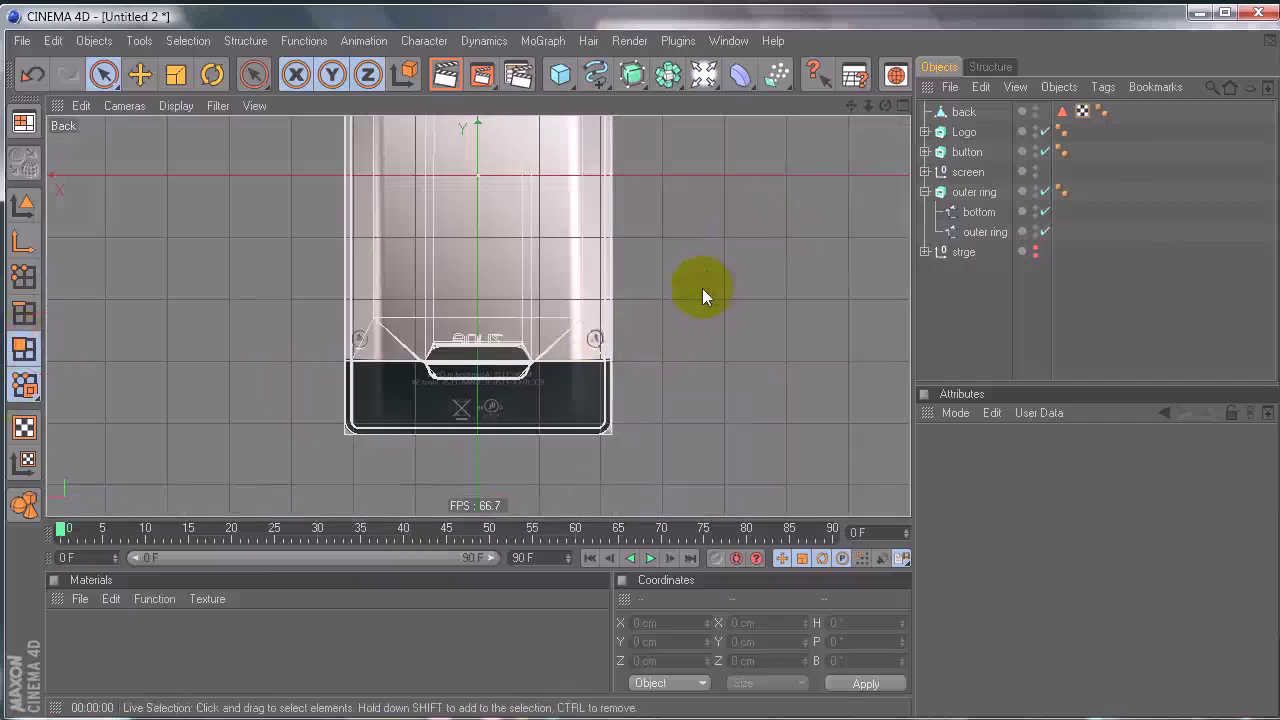
click(800, 186)
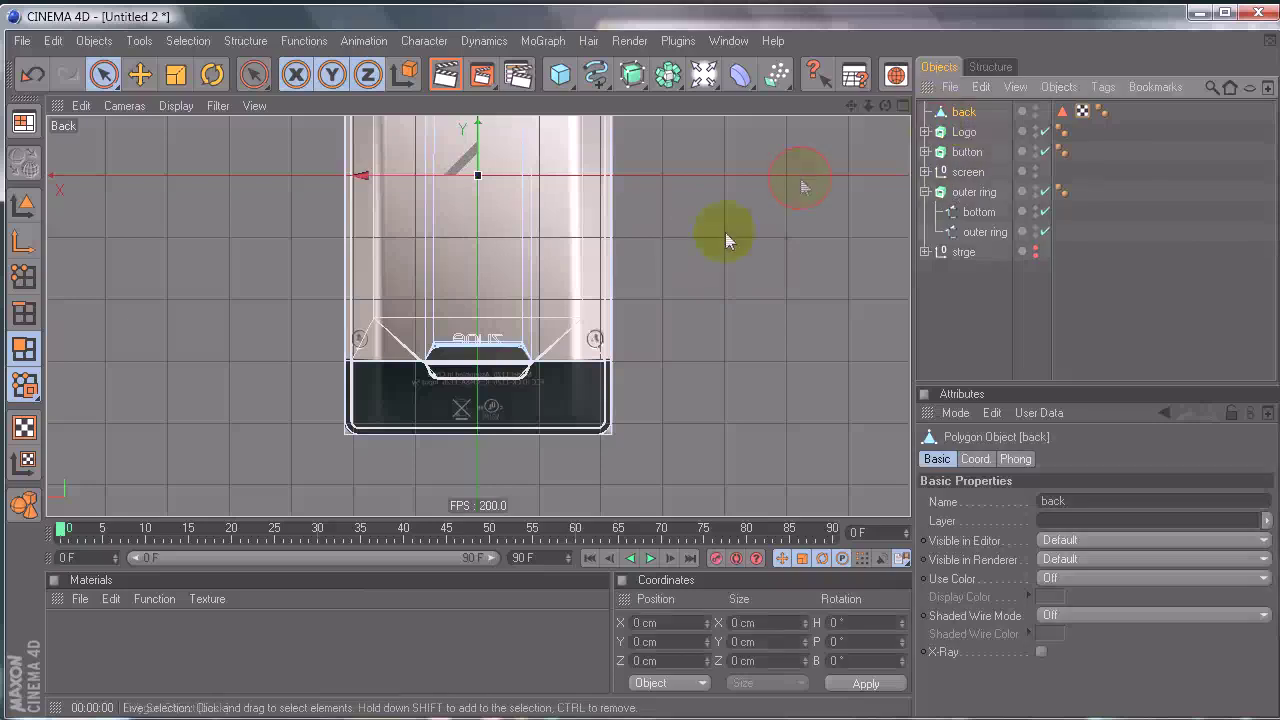
right_click(700, 243)
click(737, 209)
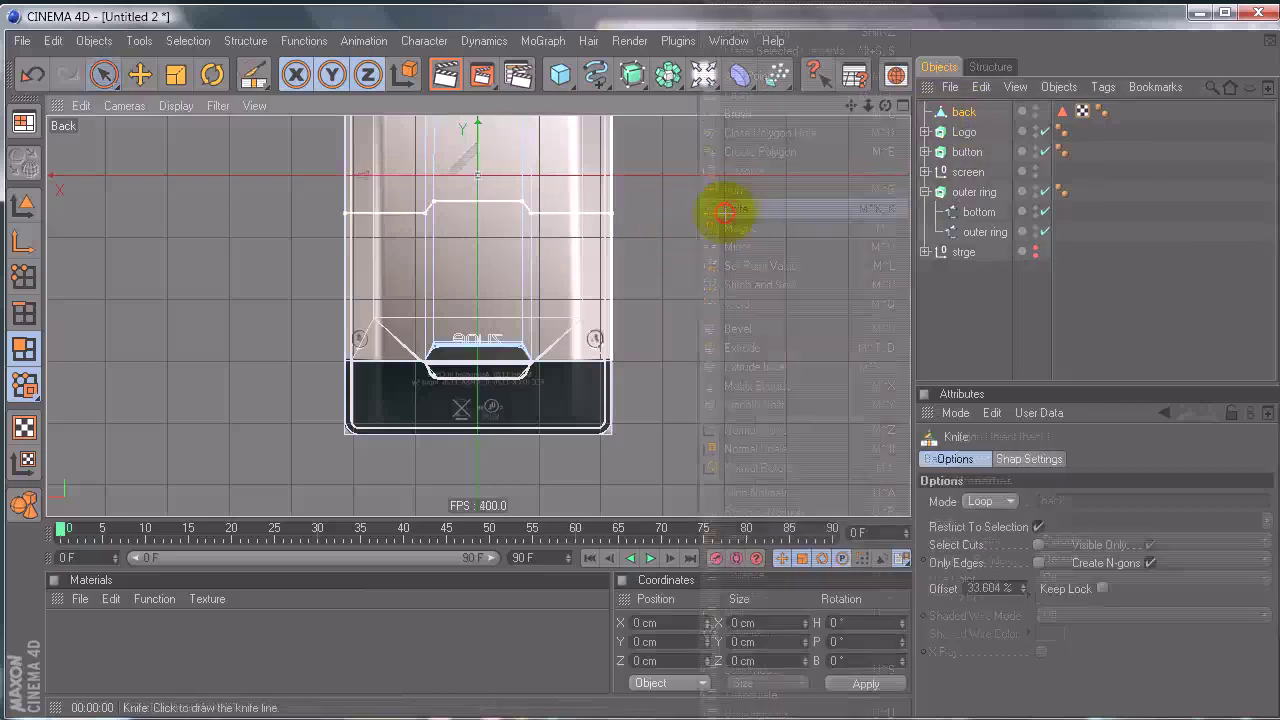
click(988, 501)
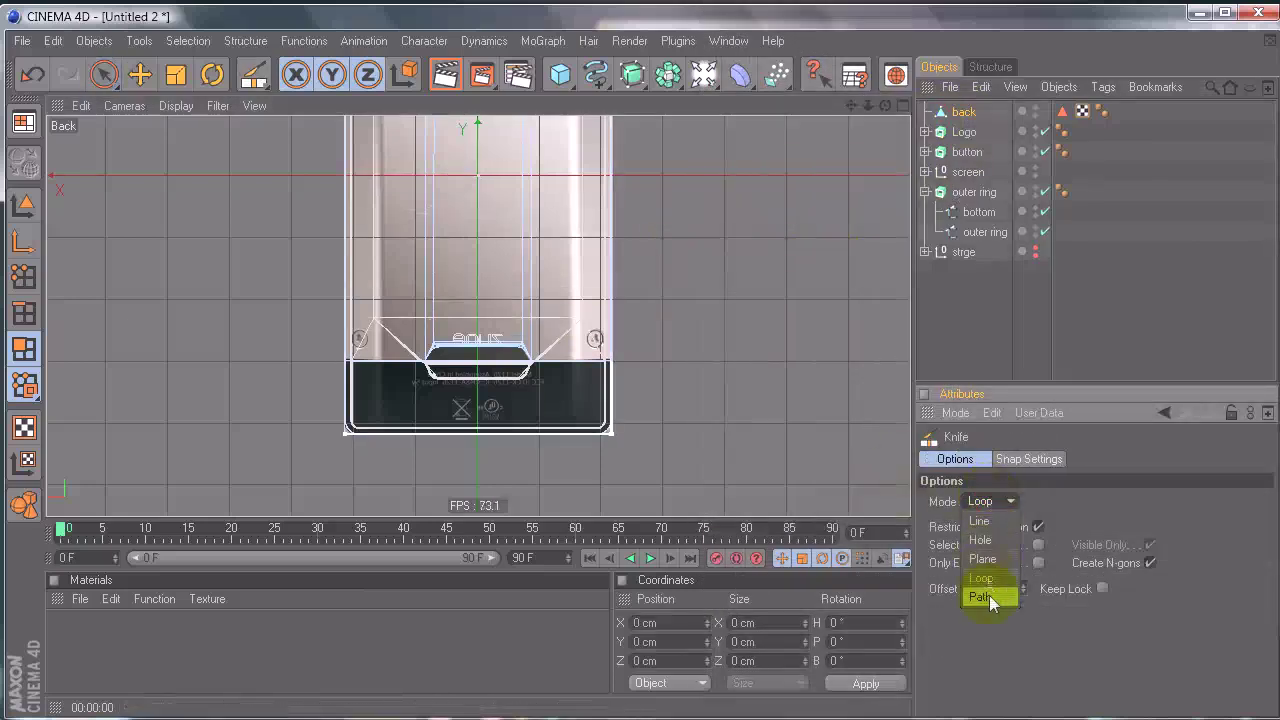
click(985, 557)
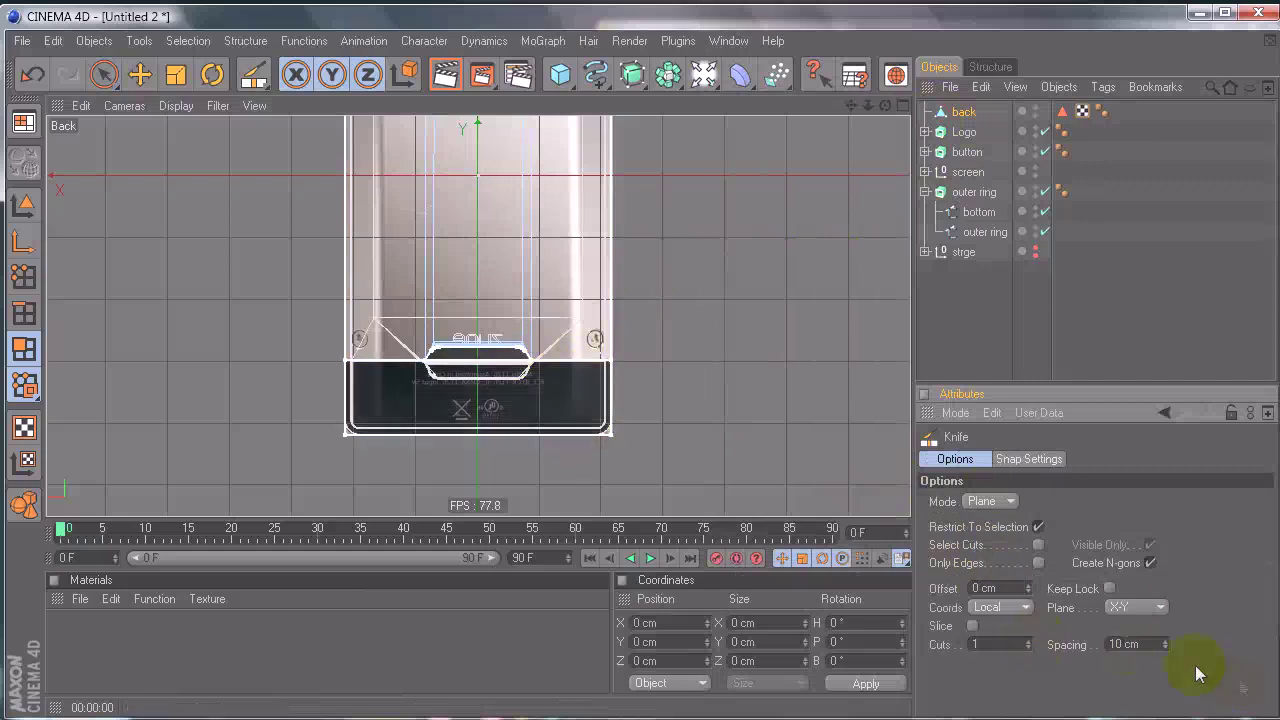
click(1133, 647)
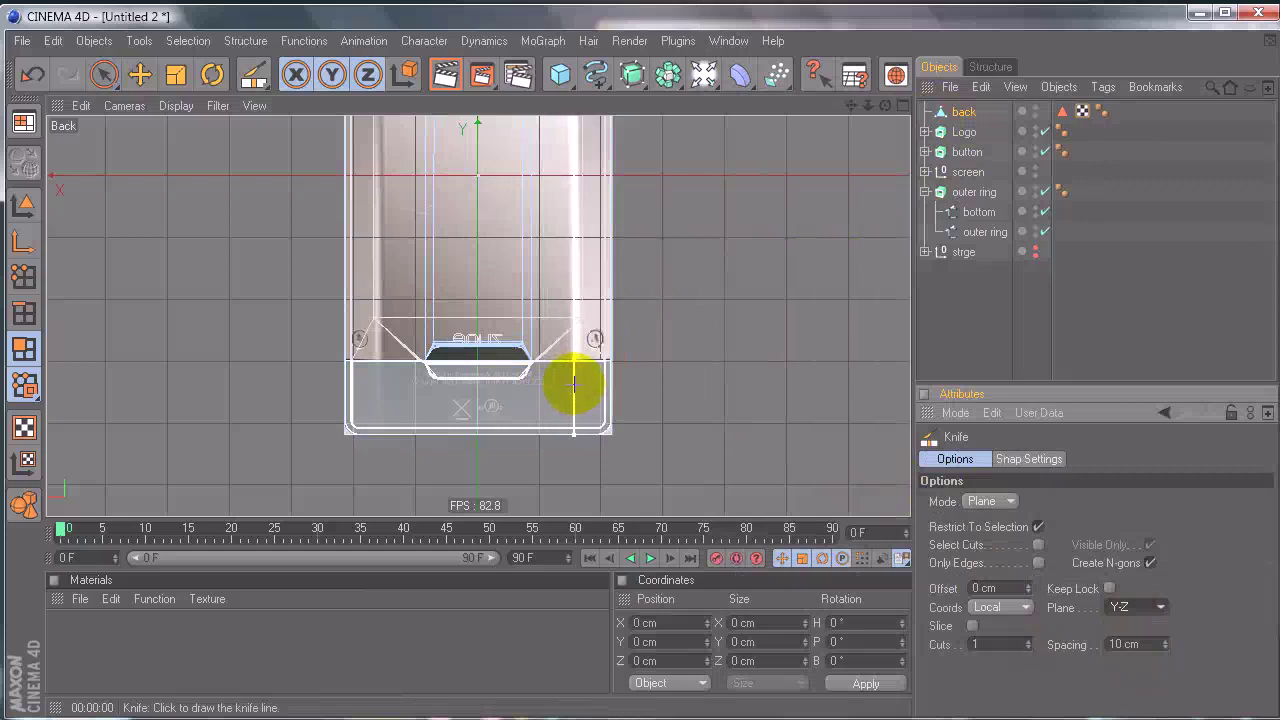
click(575, 383)
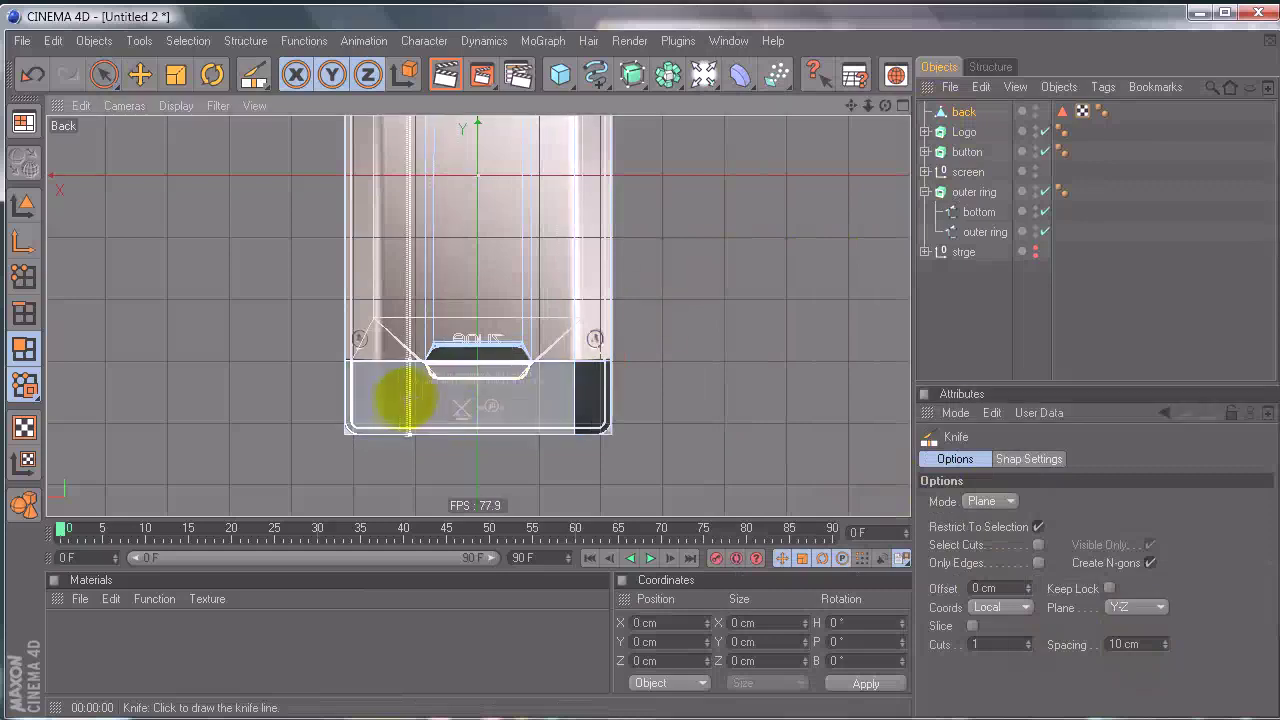
click(378, 402)
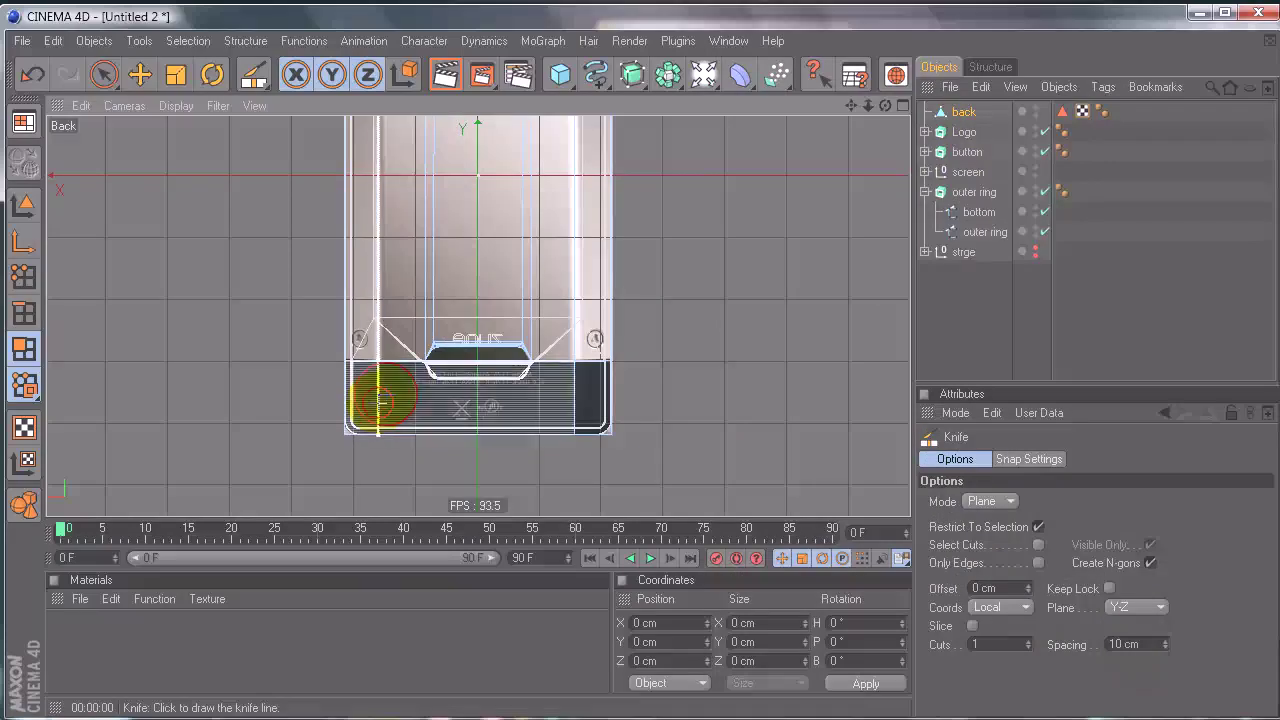
Step: Switch the back casing to edge editing and let Live Selection include hidden elements
alt+right_drag(463, 277, 700, 377)
alt+middle_drag(341, 281, 487, 259)
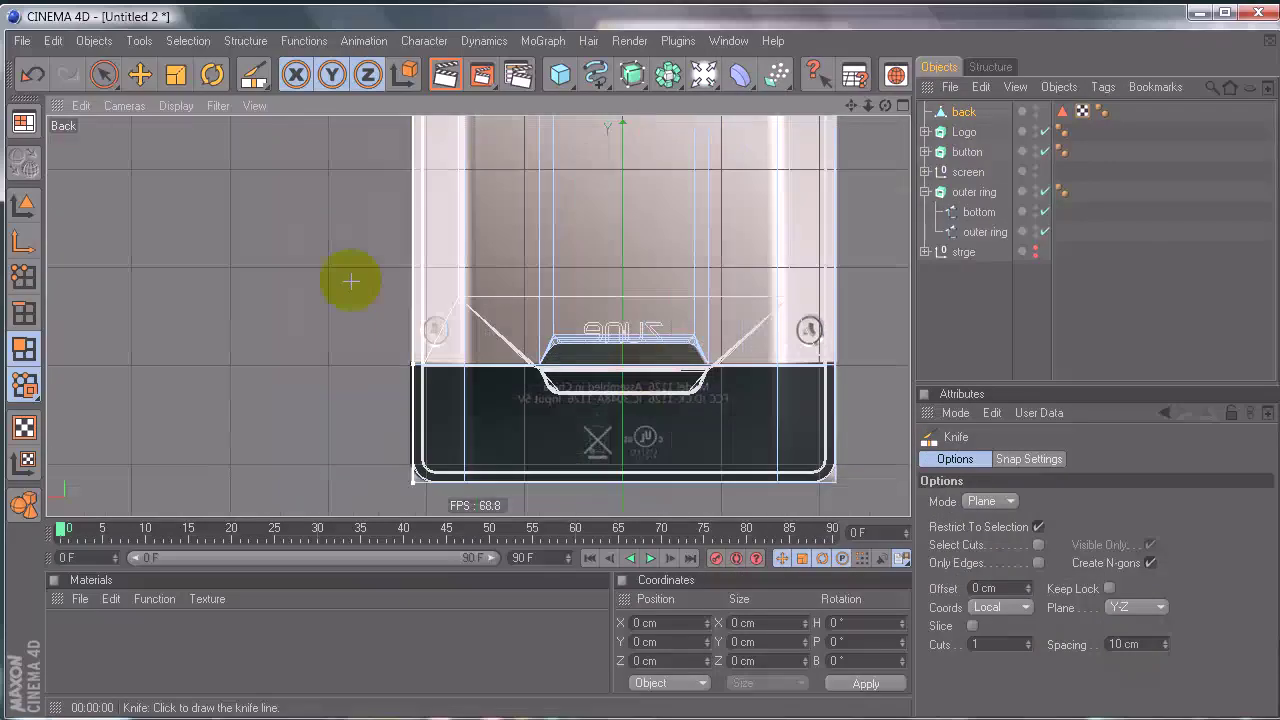
click(103, 74)
click(24, 313)
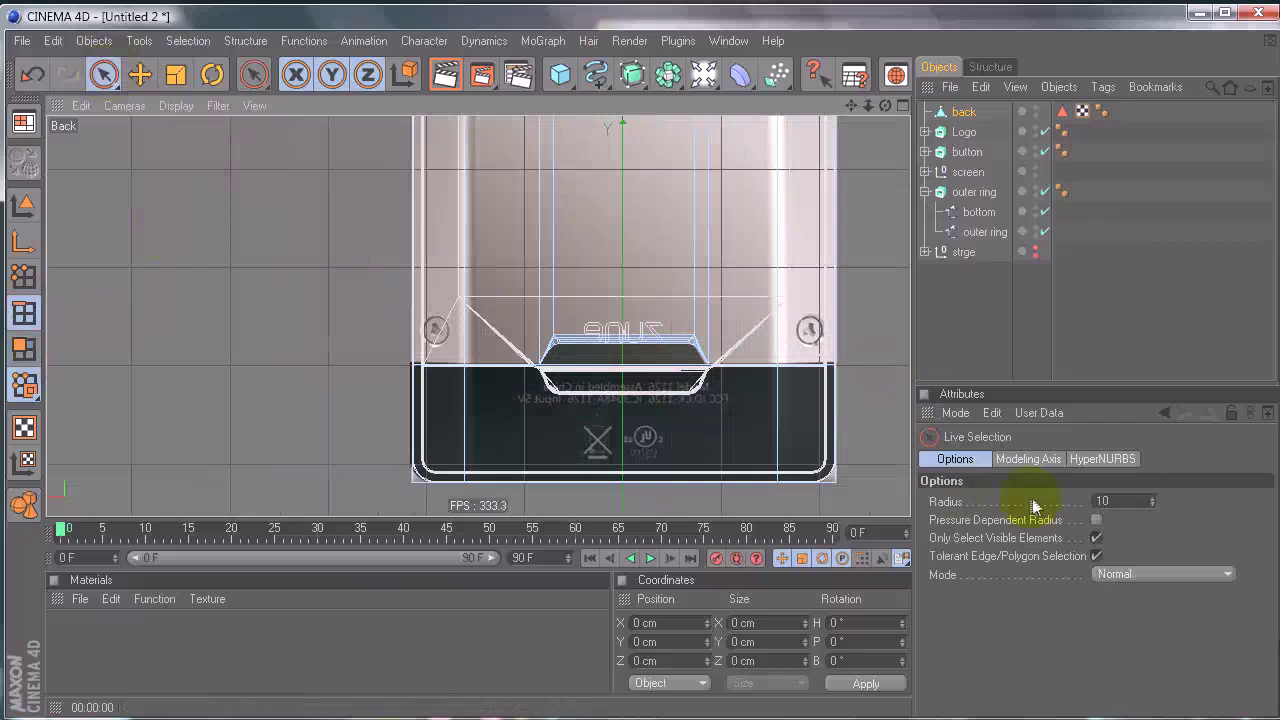
click(1095, 539)
click(482, 449)
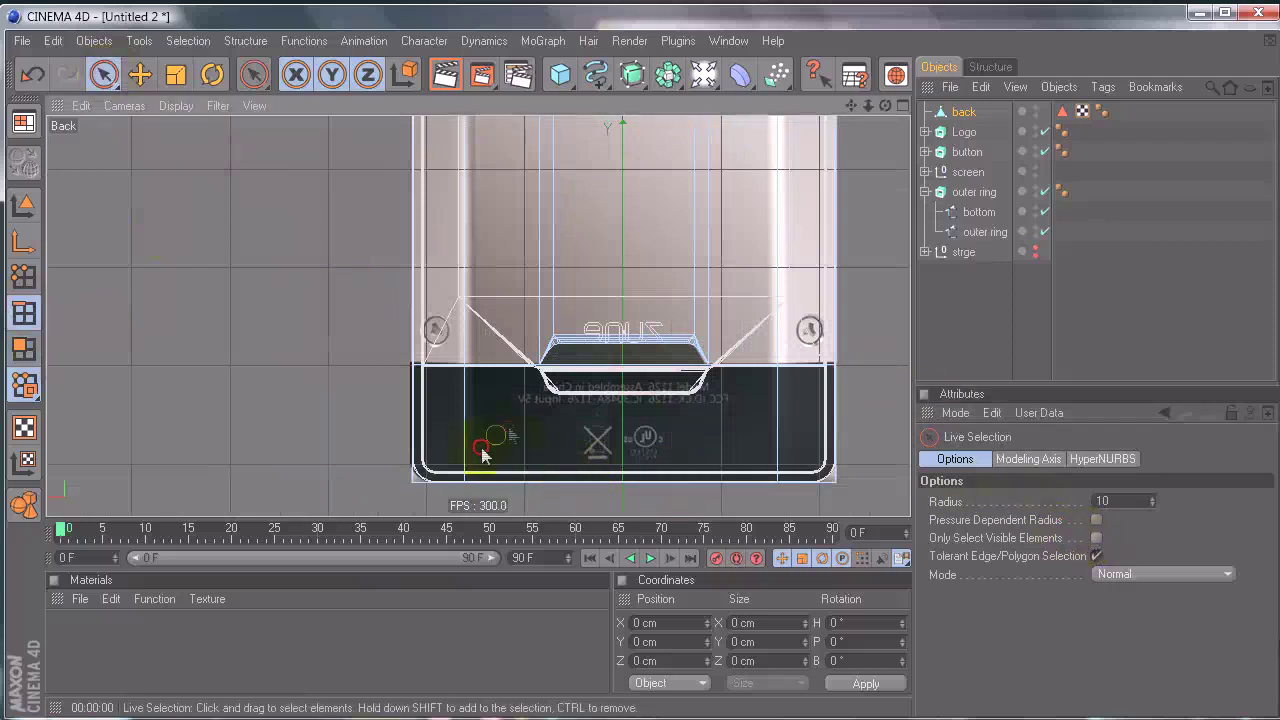
click(485, 452)
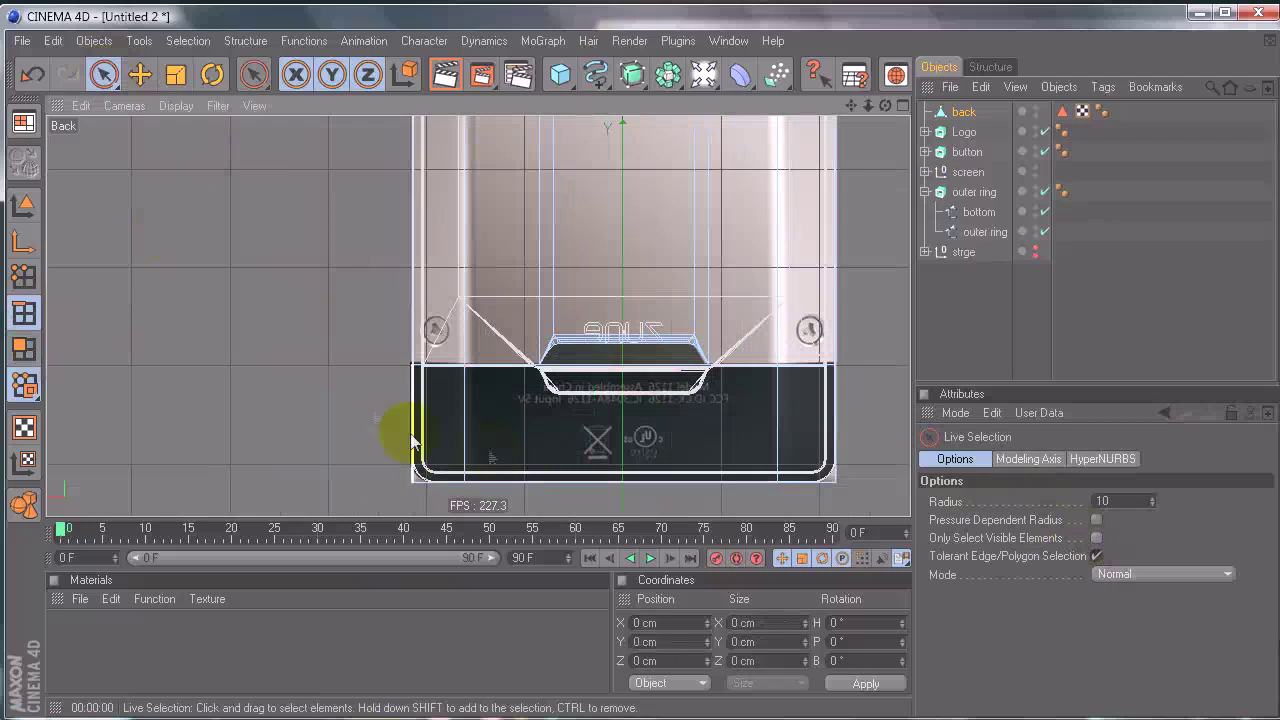
Step: Loop-select the negative-X lengthwise cut and set its X position to -161.884 cm, mirroring the opposite cut
click(190, 41)
click(250, 172)
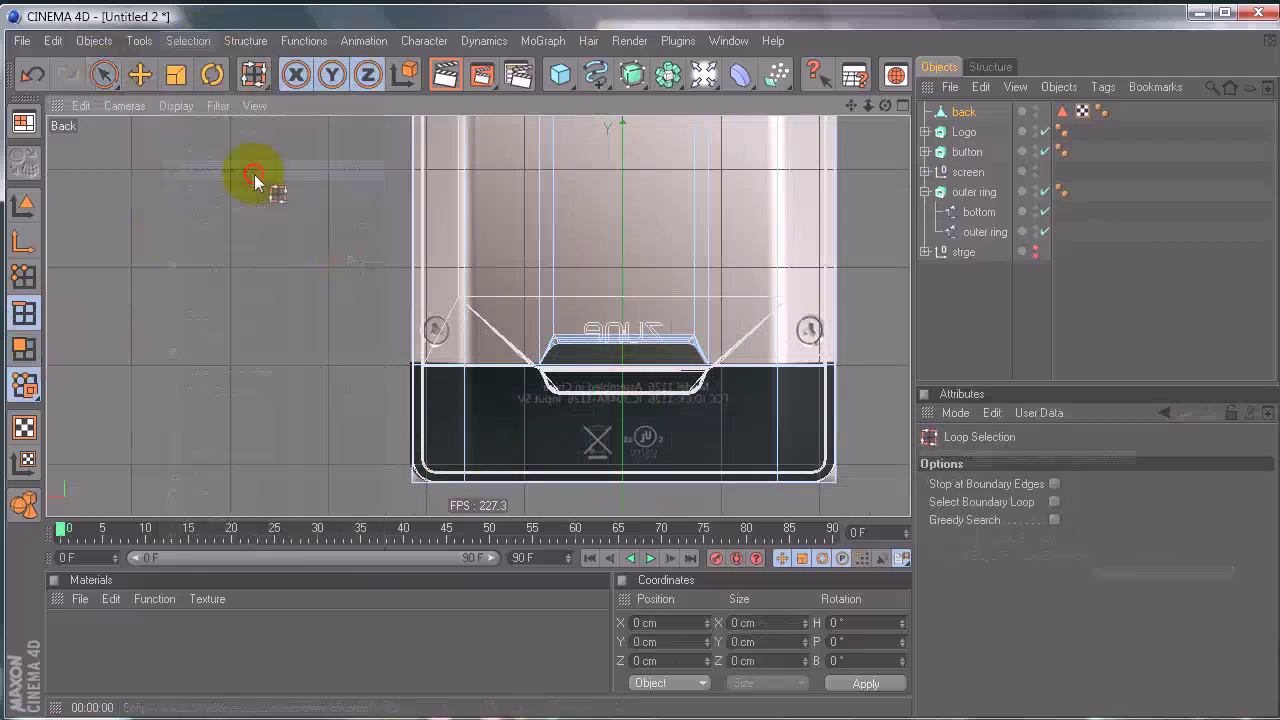
click(463, 402)
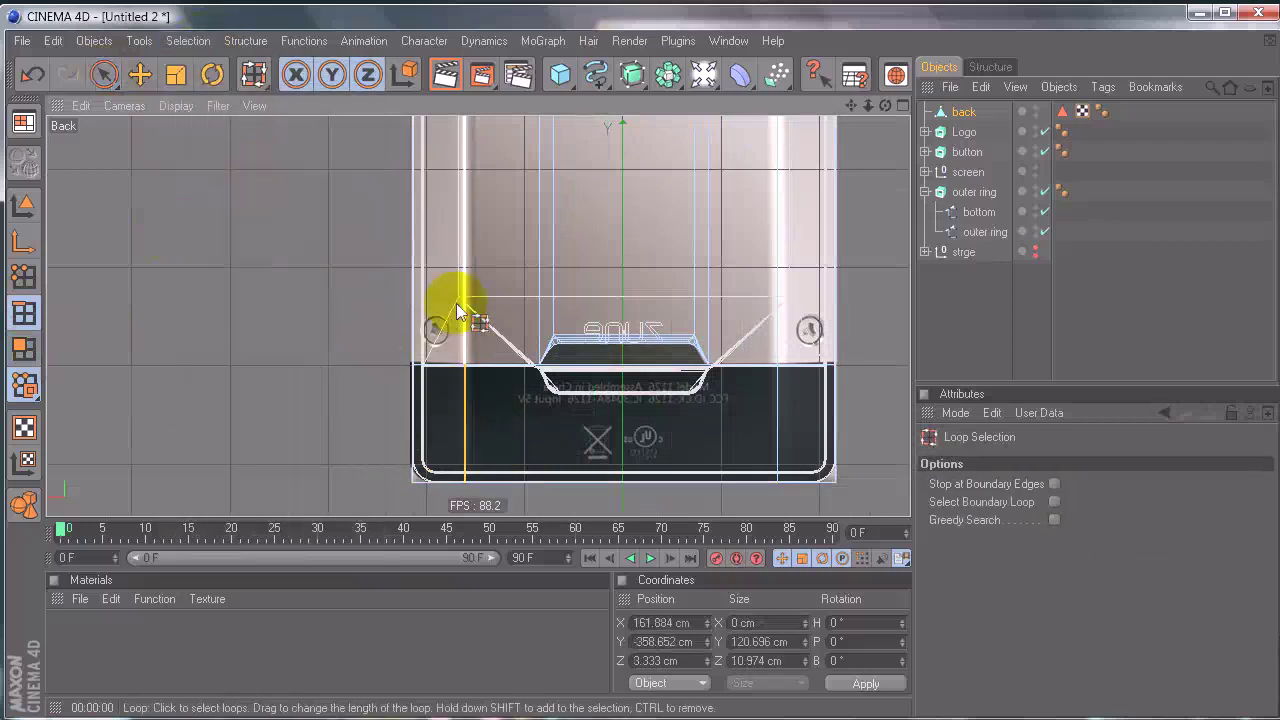
click(697, 623)
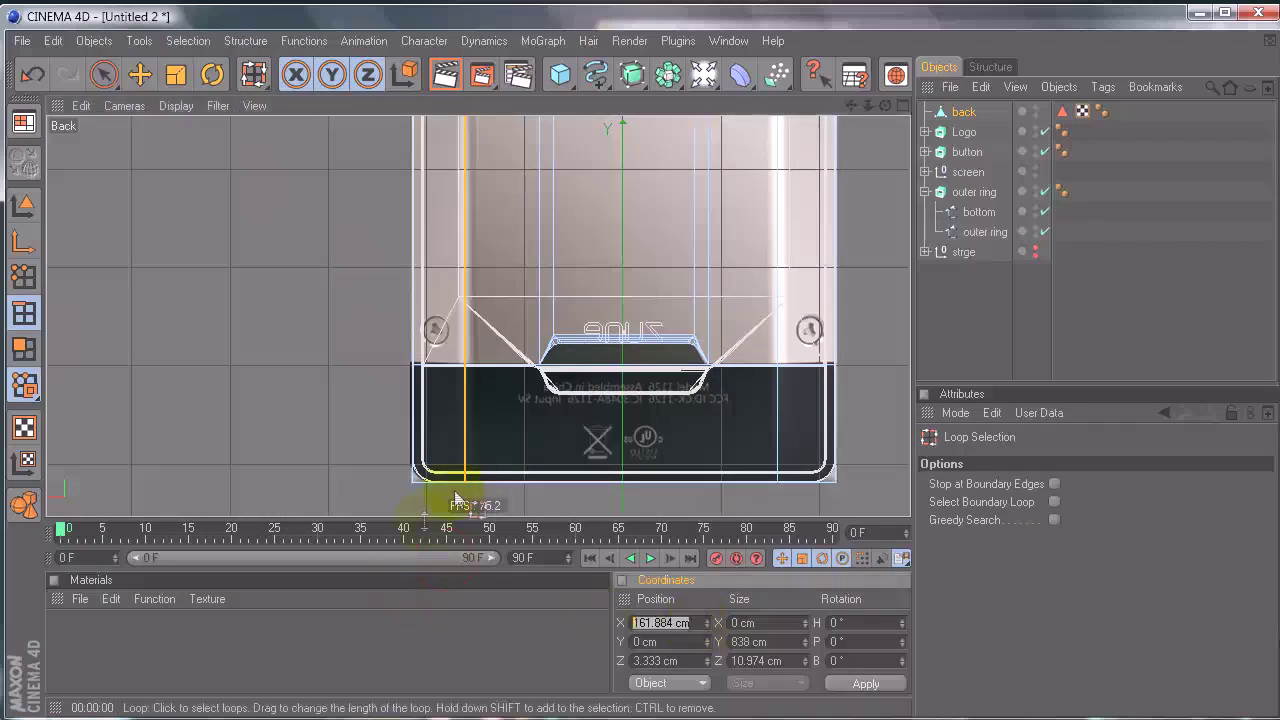
click(784, 416)
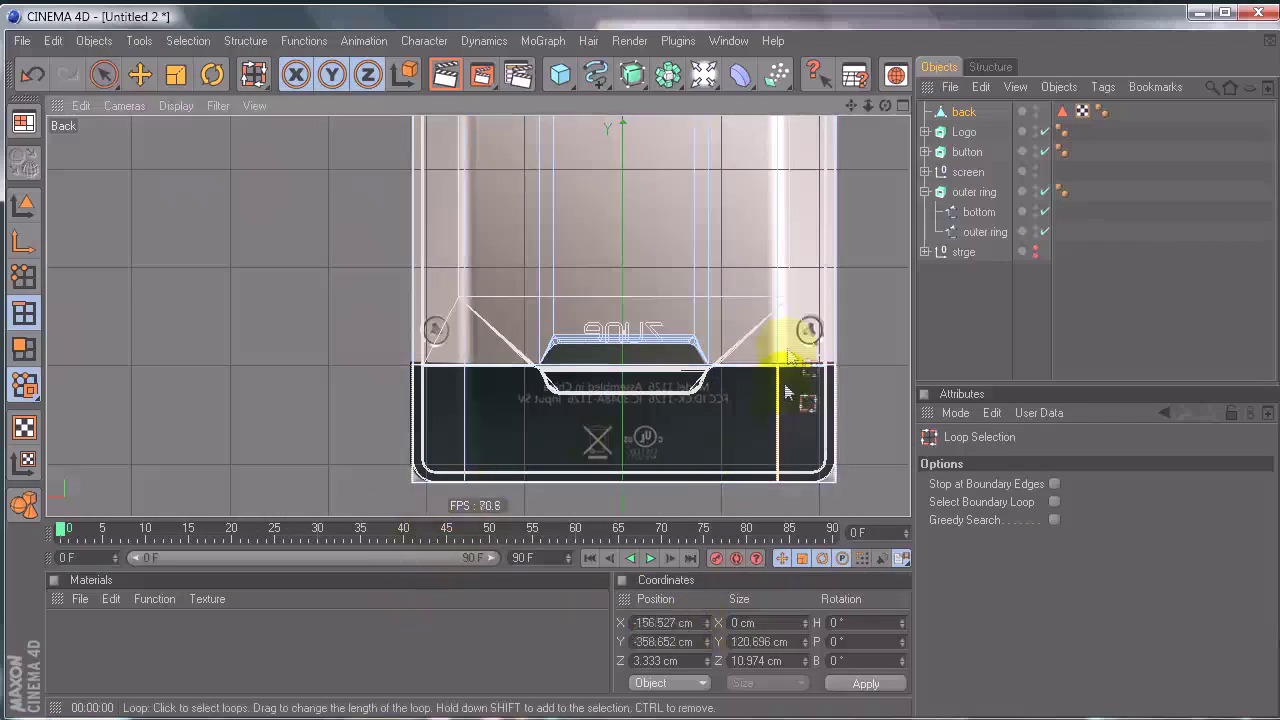
click(700, 623)
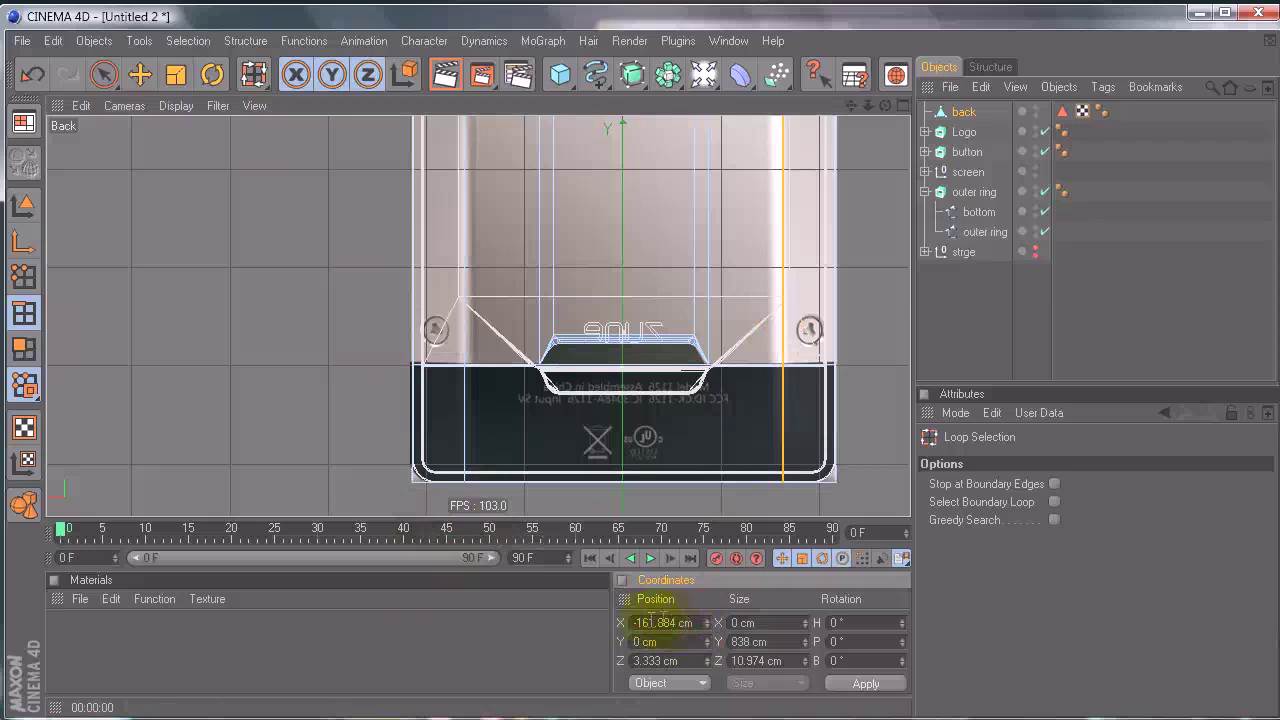
Step: Select all points of the back casing and limit Live Selection to visible elements
middle_click(445, 384)
middle_click(259, 243)
alt+right_drag(670, 370, 610, 370)
mouse_move(620, 370)
alt+mouse_down()
mouse_move(629, 357)
mouse_move(460, 238)
mouse_move(655, 370)
mouse_move(634, 366)
alt+mouse_up()
mouse_move(626, 365)
alt+middle_down()
mouse_move(654, 398)
mouse_move(640, 370)
alt+middle_up()
alt+right_drag(640, 370, 641, 369)
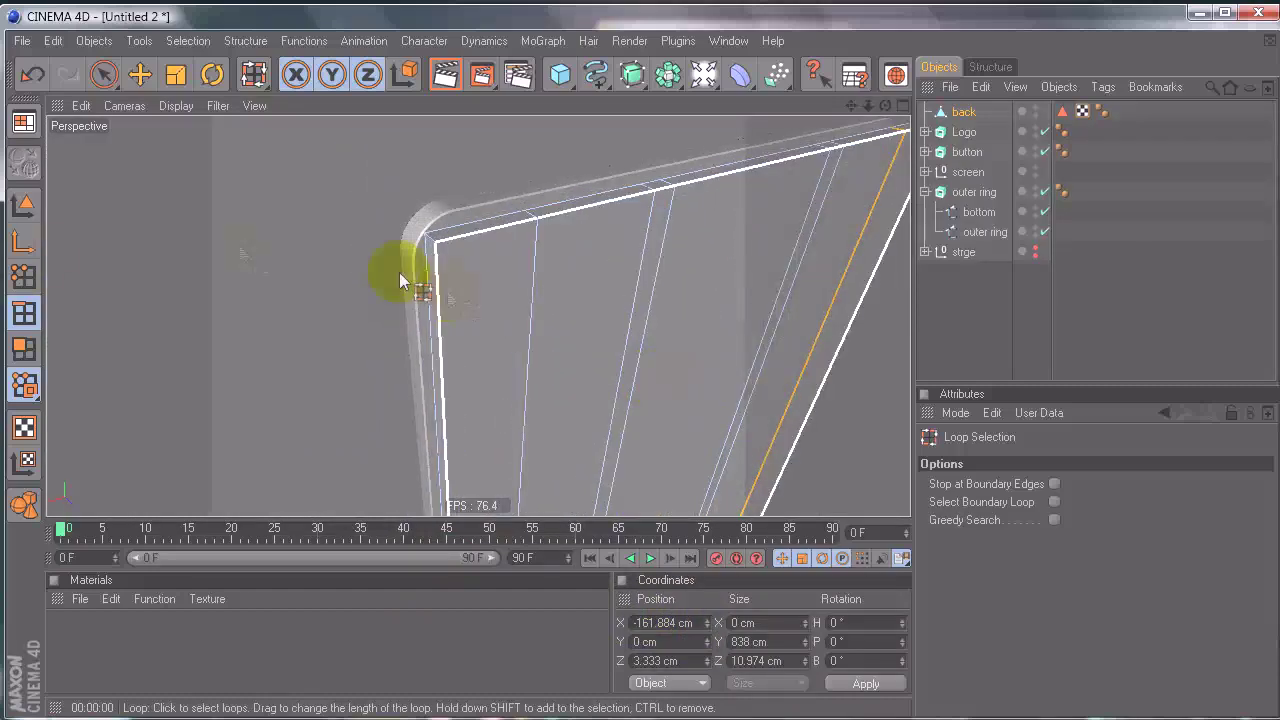
click(24, 276)
click(104, 75)
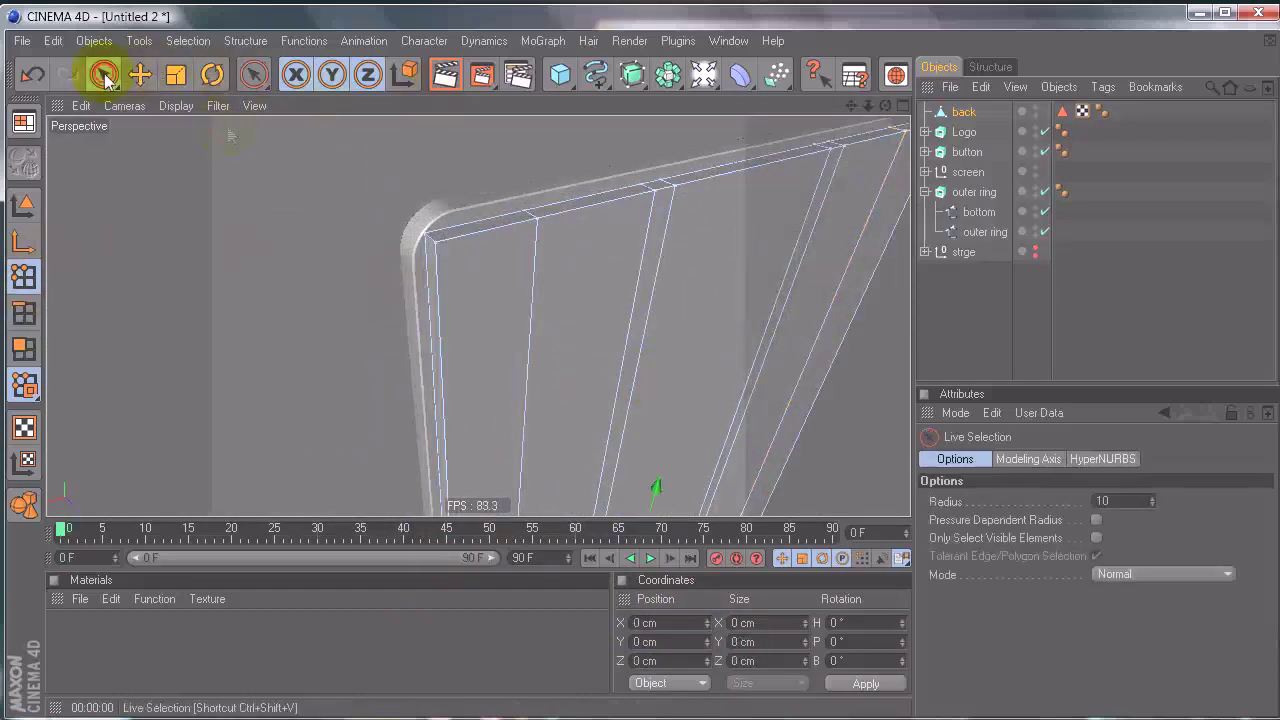
click(444, 250)
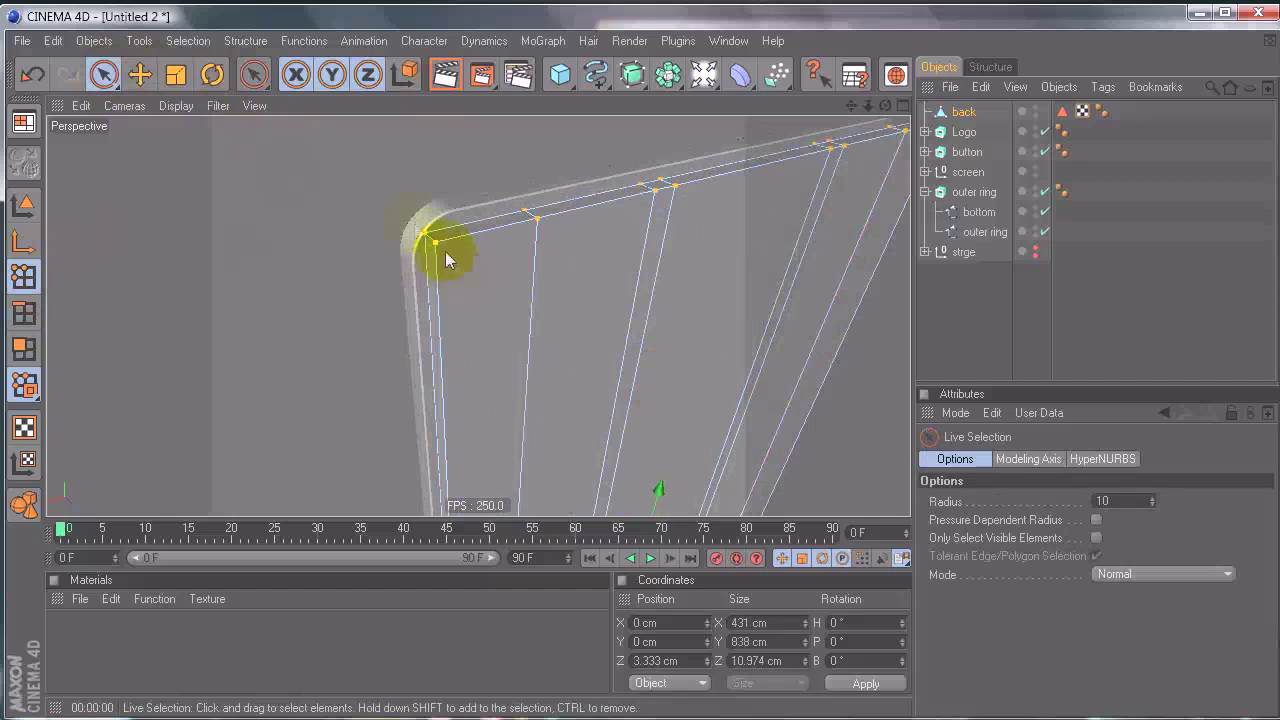
click(1097, 538)
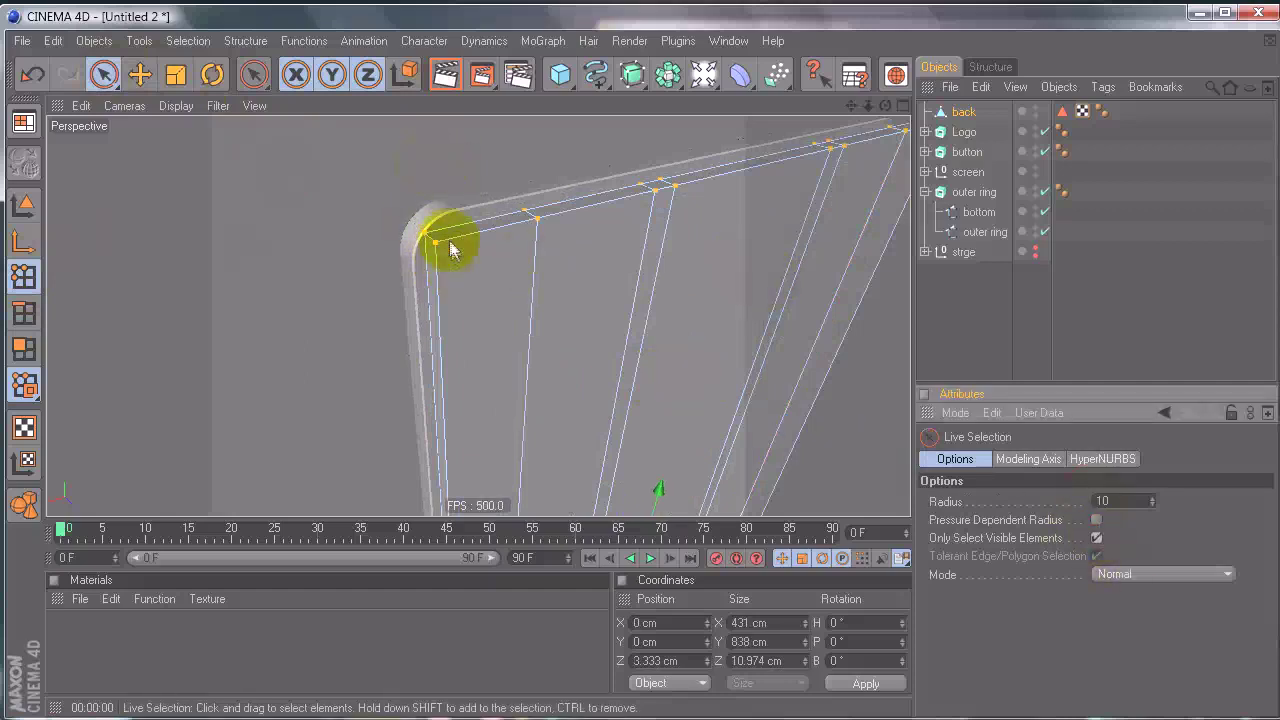
Step: Remove the points along the casing's outer side edges from the selection, keeping those from the lengthwise cuts inward
alt+drag(466, 300, 566, 410)
alt+drag(603, 240, 378, 343)
alt+drag(421, 393, 287, 384)
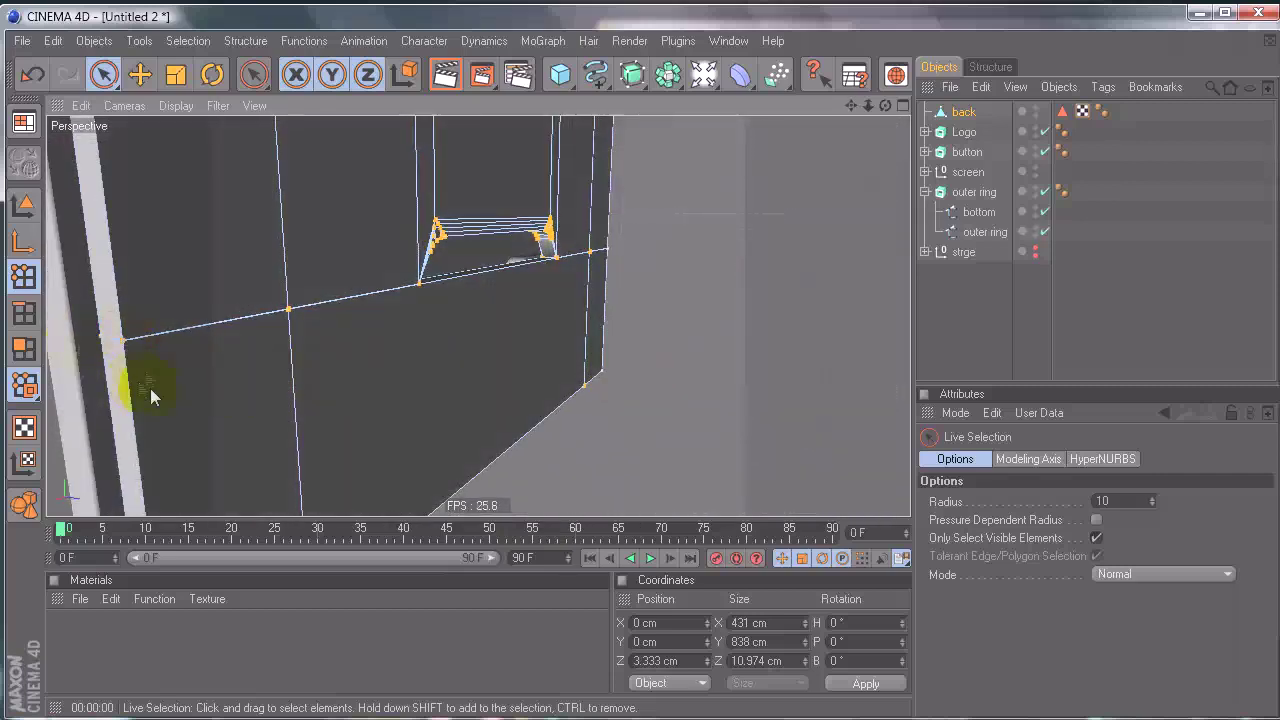
alt+drag(640, 370, 634, 369)
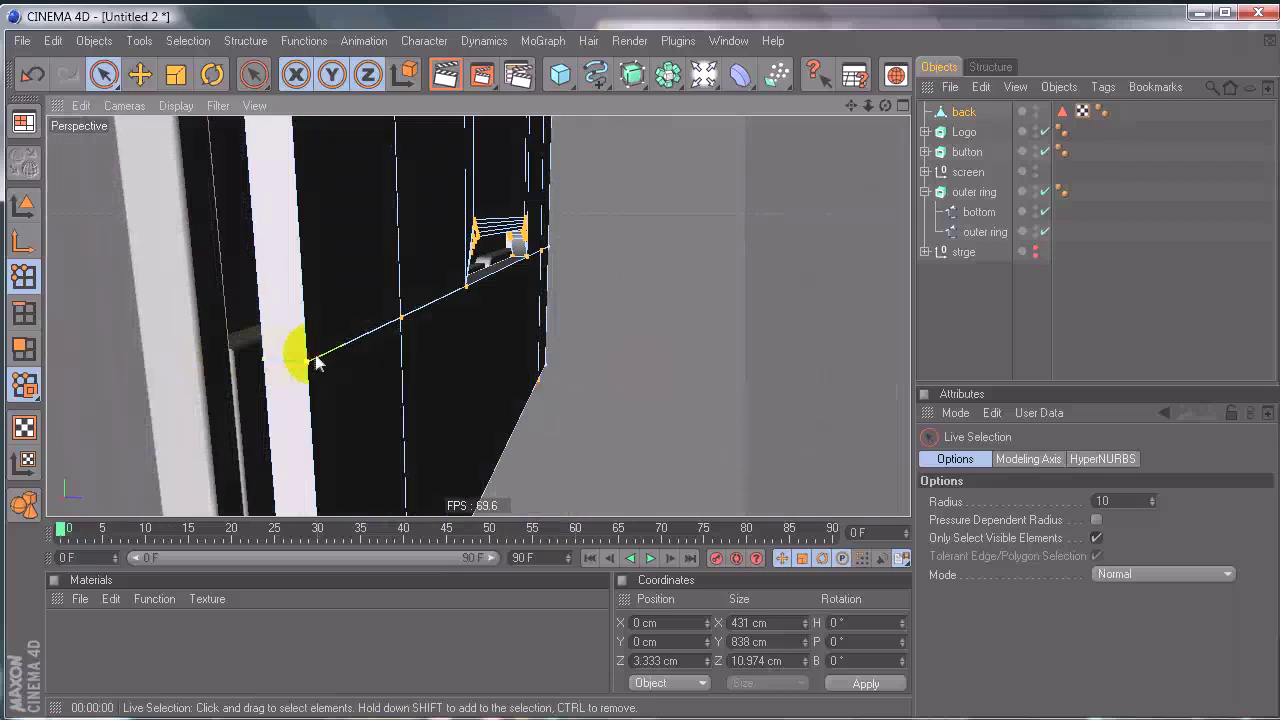
alt+drag(342, 377, 645, 370)
alt+right_drag(645, 370, 400, 380)
alt+drag(400, 380, 477, 333)
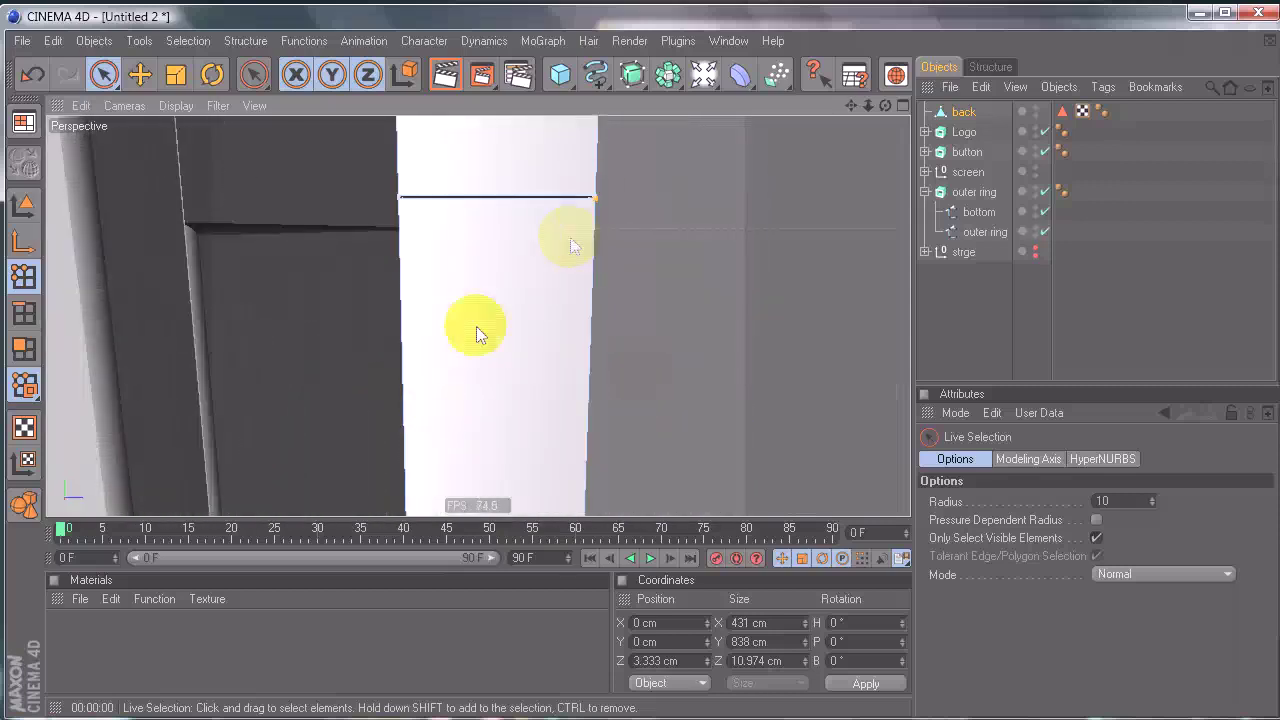
alt+drag(641, 325, 634, 374)
middle_click(329, 309)
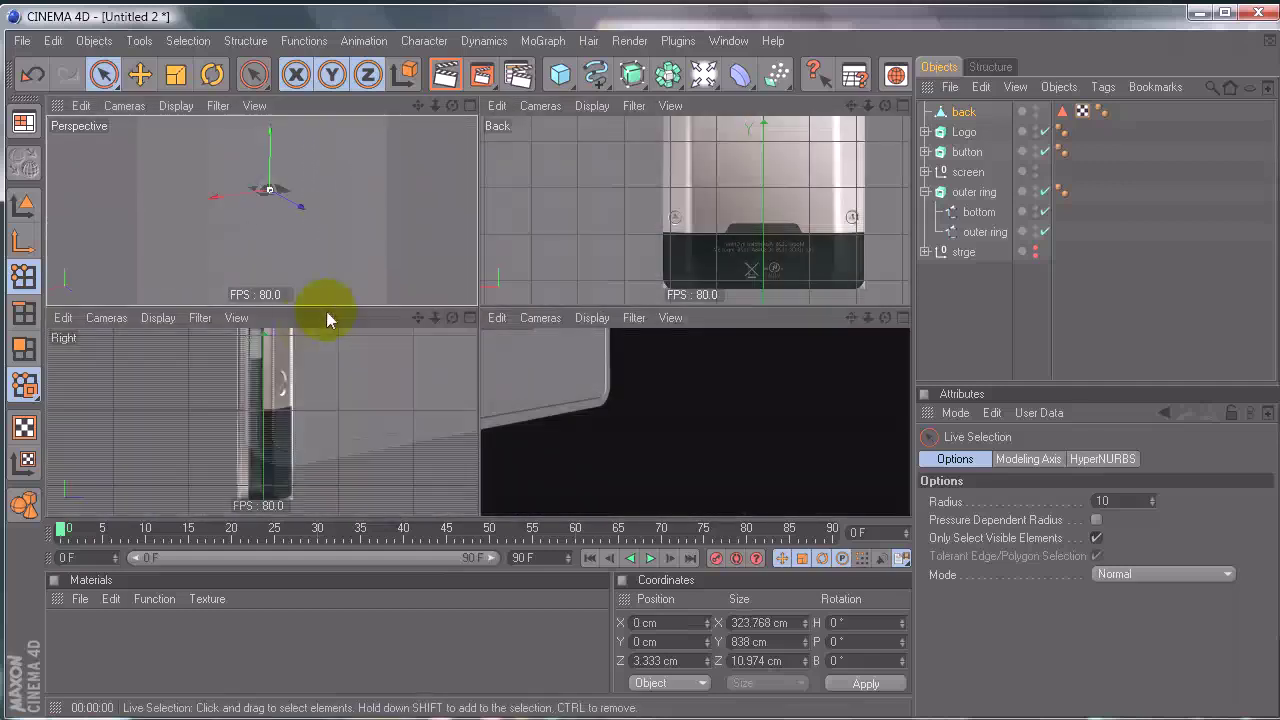
Step: Move the selected inner points of the back casing outward along Z to about 31.75 cm, following the reference side profile
middle_click(282, 393)
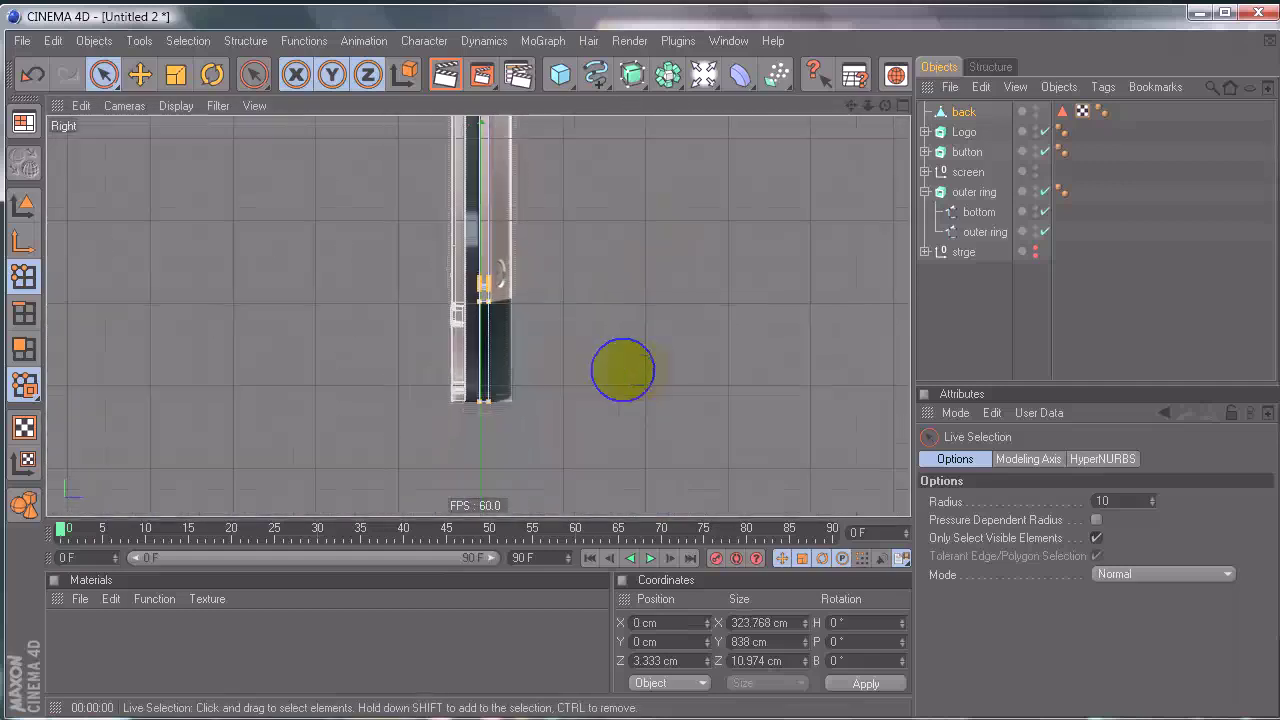
alt+middle_drag(639, 370, 641, 283)
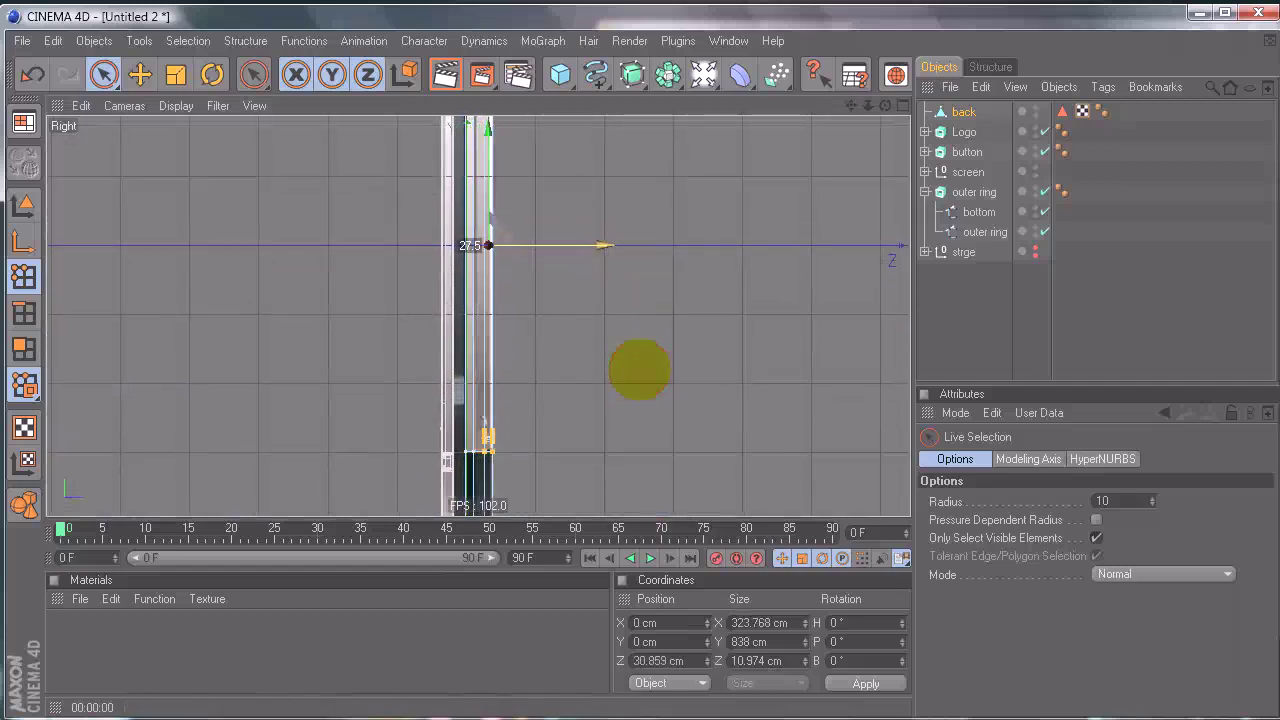
alt+right_drag(514, 246, 660, 371)
alt+middle_drag(537, 243, 640, 400)
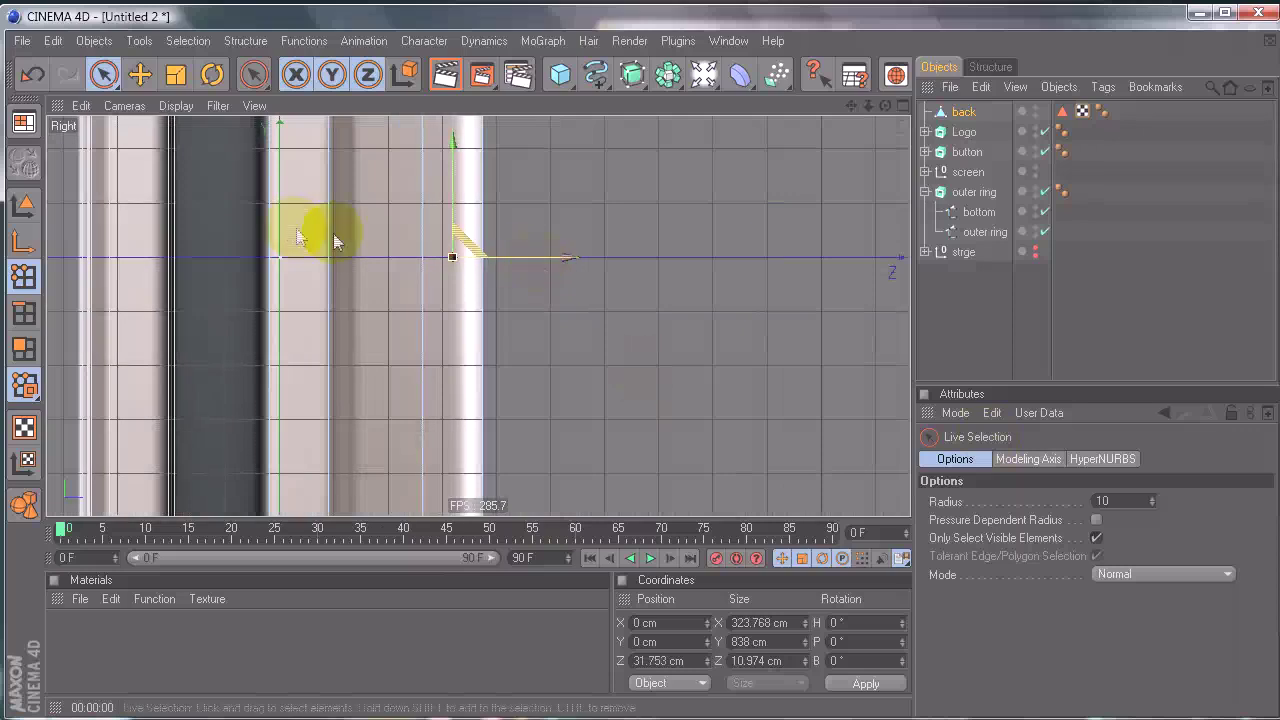
Step: Inspect the reshaped back casing from several angles in the perspective view
middle_click(335, 242)
middle_click(271, 217)
alt+drag(249, 206, 653, 379)
alt+drag(493, 291, 494, 290)
mouse_move(639, 358)
alt+mouse_down()
mouse_move(634, 371)
mouse_move(687, 326)
mouse_move(663, 309)
mouse_move(638, 370)
alt+mouse_up()
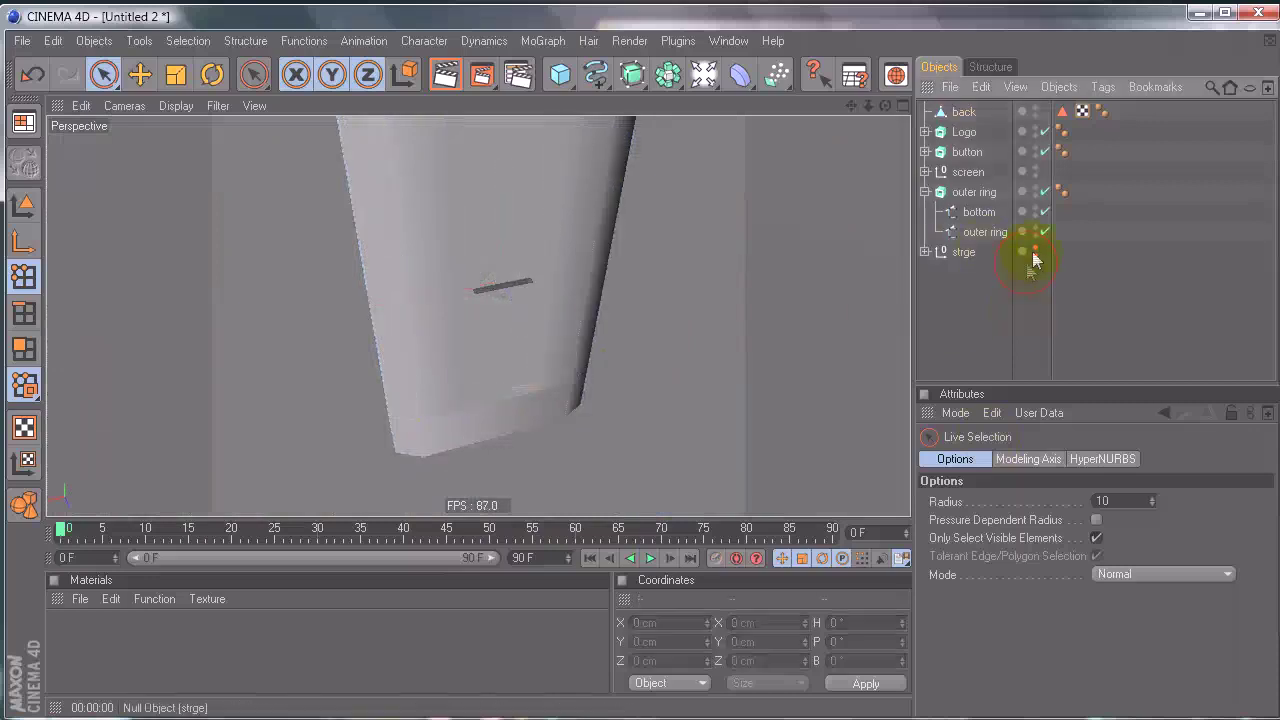
scroll(631, 374, up, 3)
alt+drag(636, 370, 893, 177)
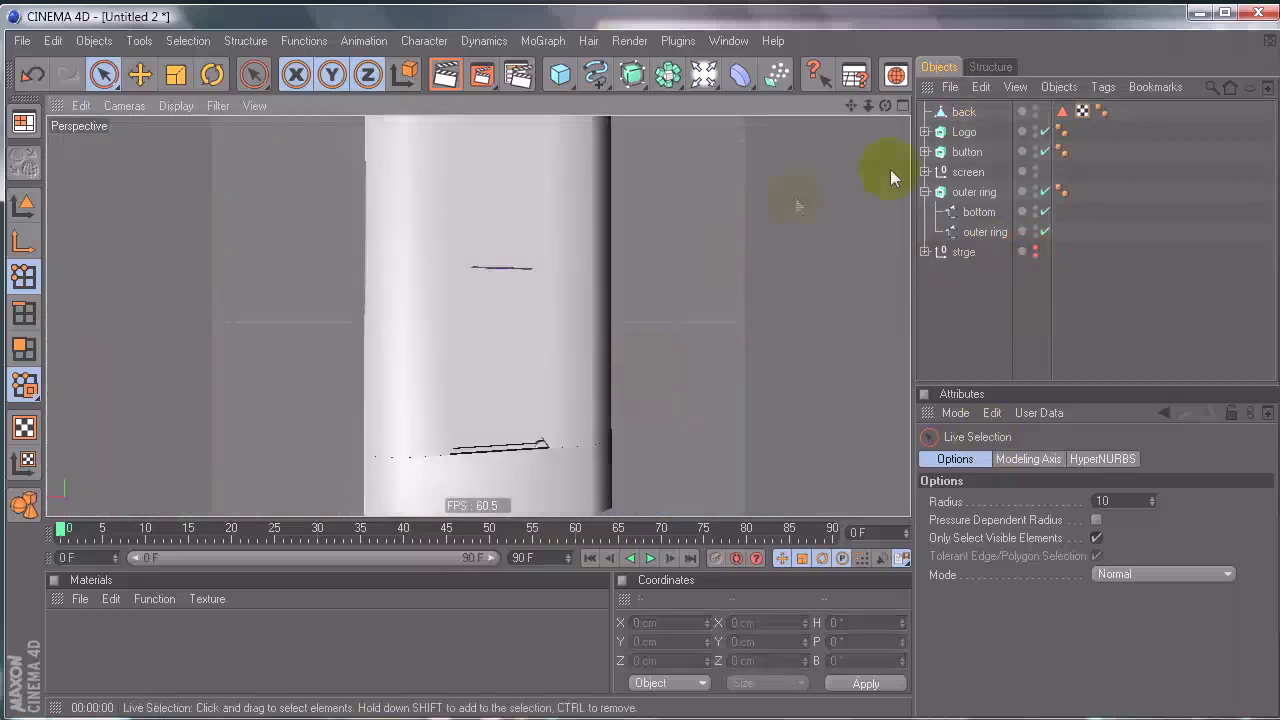
alt+drag(630, 185, 884, 162)
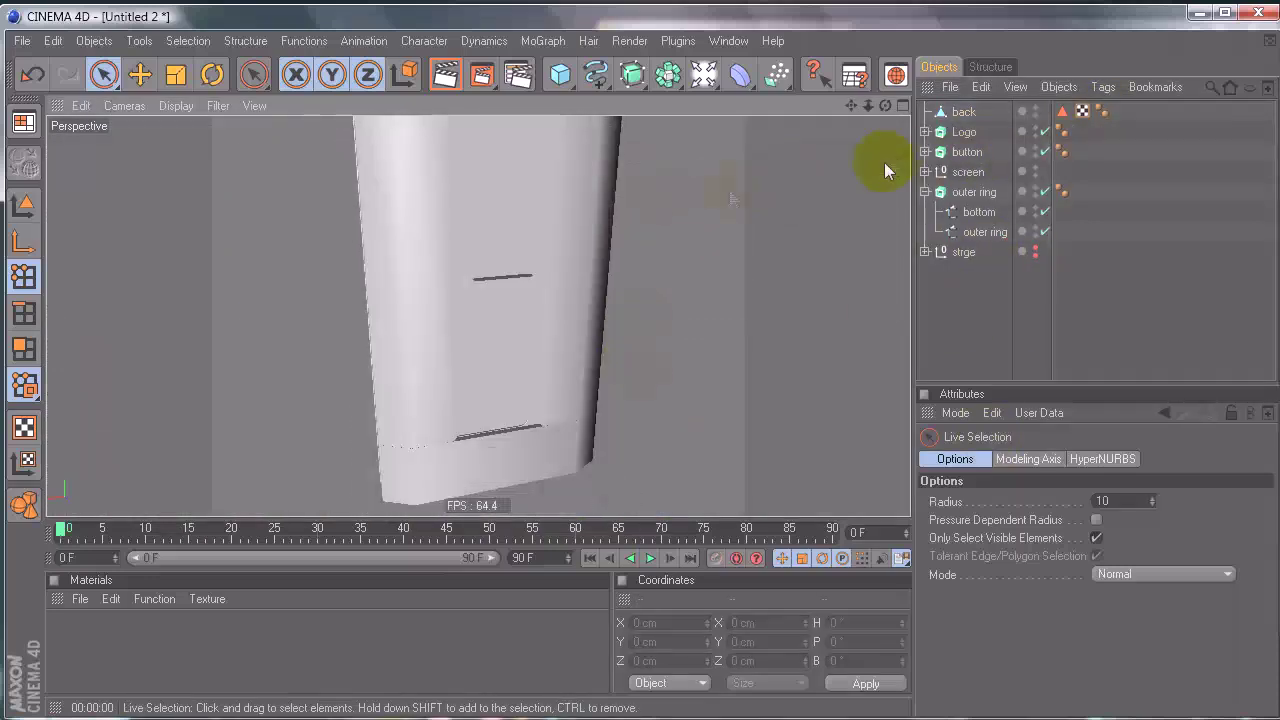
Step: Switch the back casing to edge editing and loop-select both outer lengthwise cuts together
click(964, 111)
click(33, 310)
click(588, 309)
alt+middle_drag(650, 205, 640, 385)
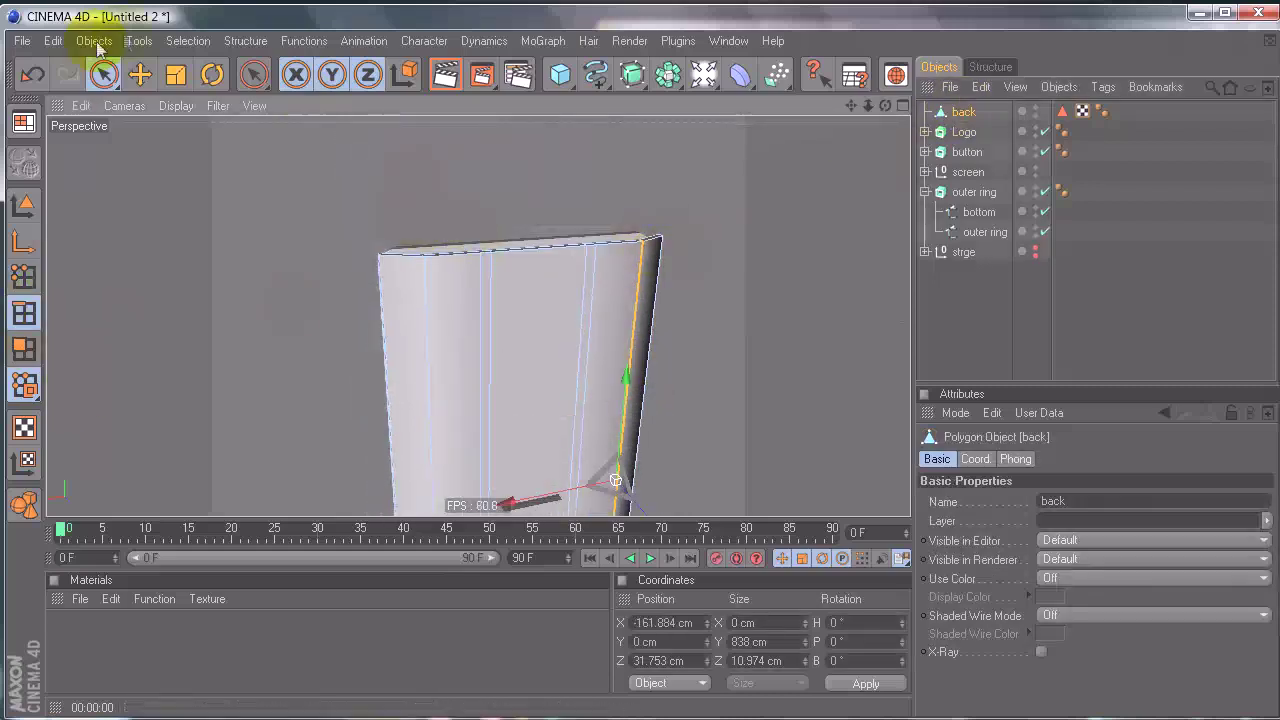
click(188, 40)
click(240, 172)
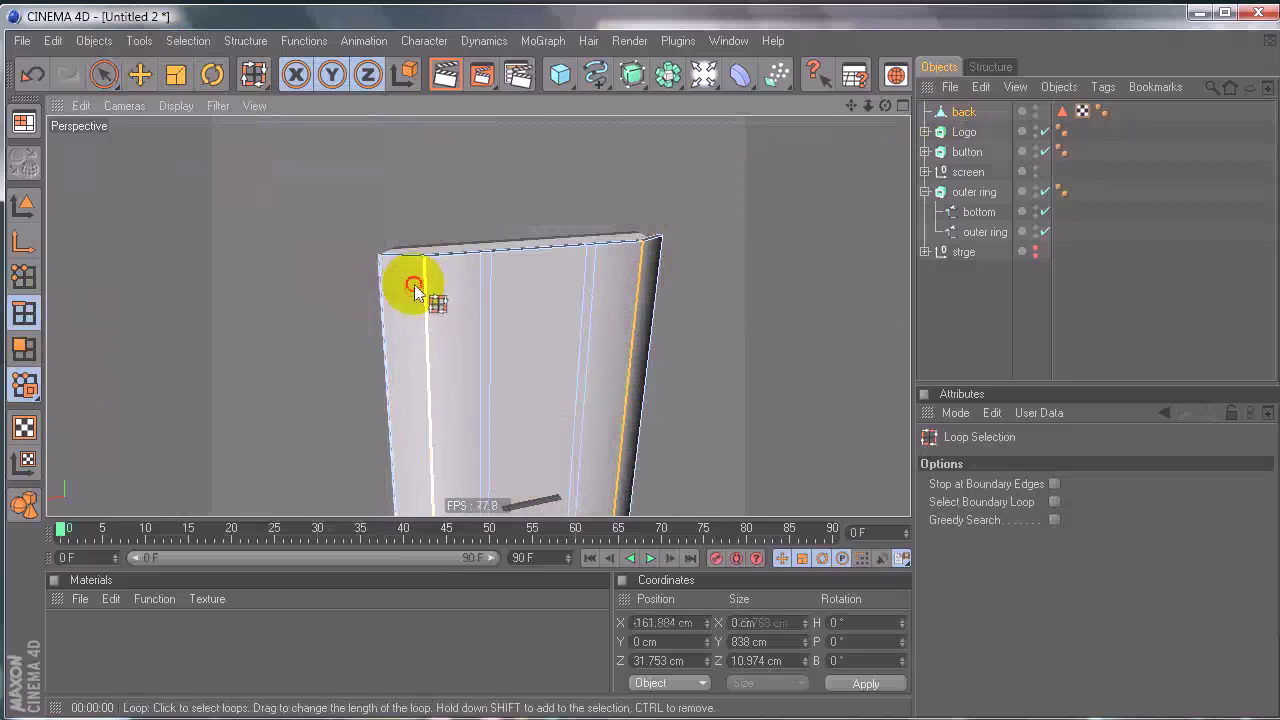
shift+click(414, 285)
Step: Bevel the two selected lengthwise edge loops with a Linear profile and an inner offset of about 0.9 cm
alt+middle_drag(632, 470, 640, 340)
alt+drag(613, 342, 655, 380)
right_click(716, 358)
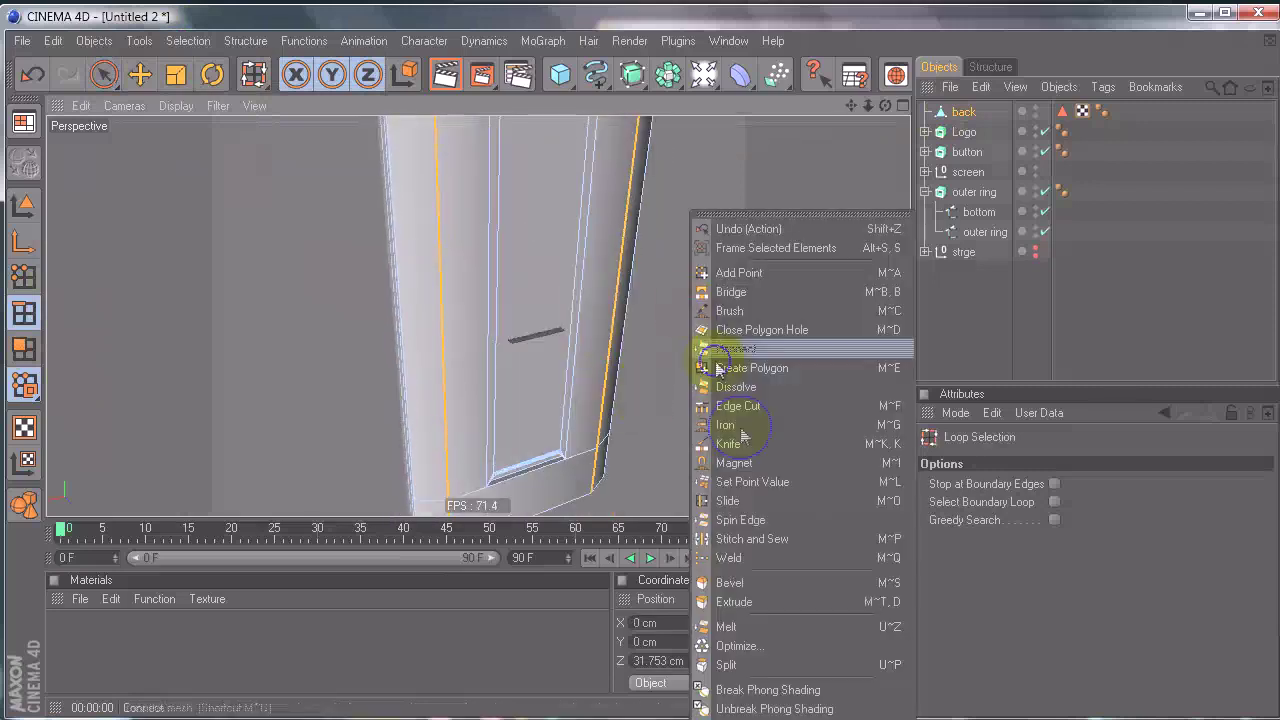
click(730, 582)
click(1040, 578)
click(1046, 601)
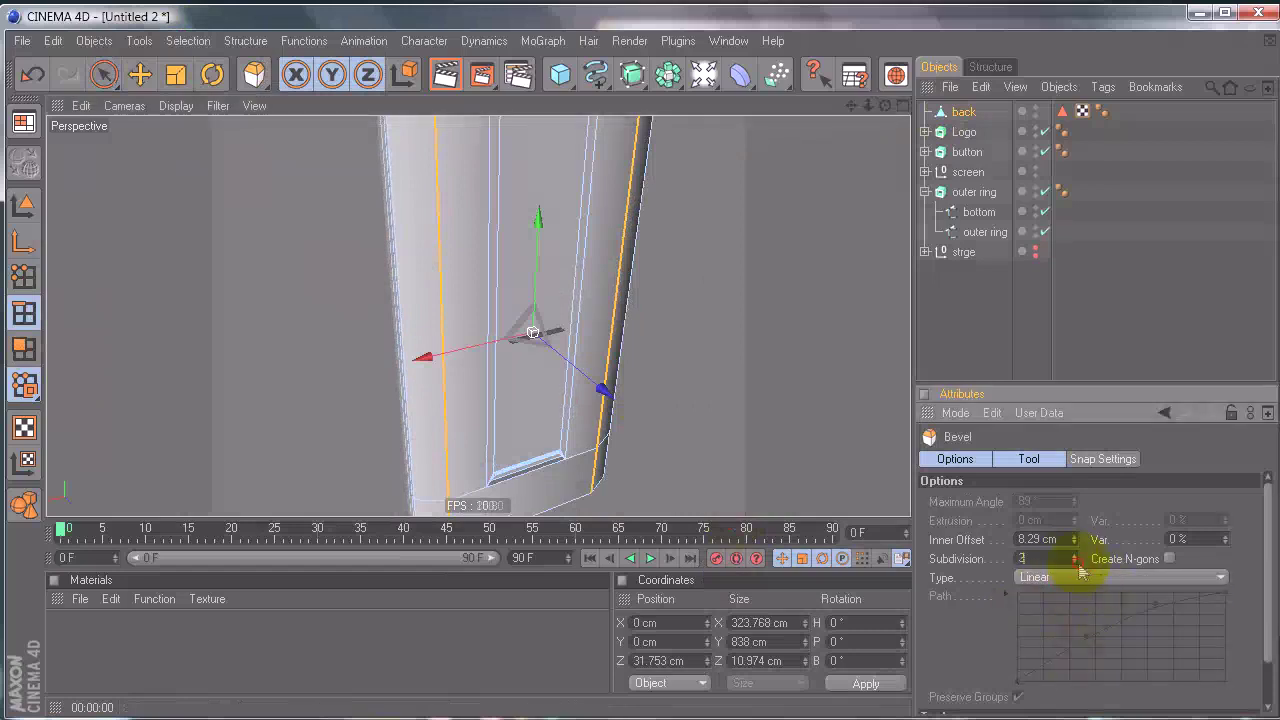
alt+drag(714, 371, 614, 333)
click(638, 370)
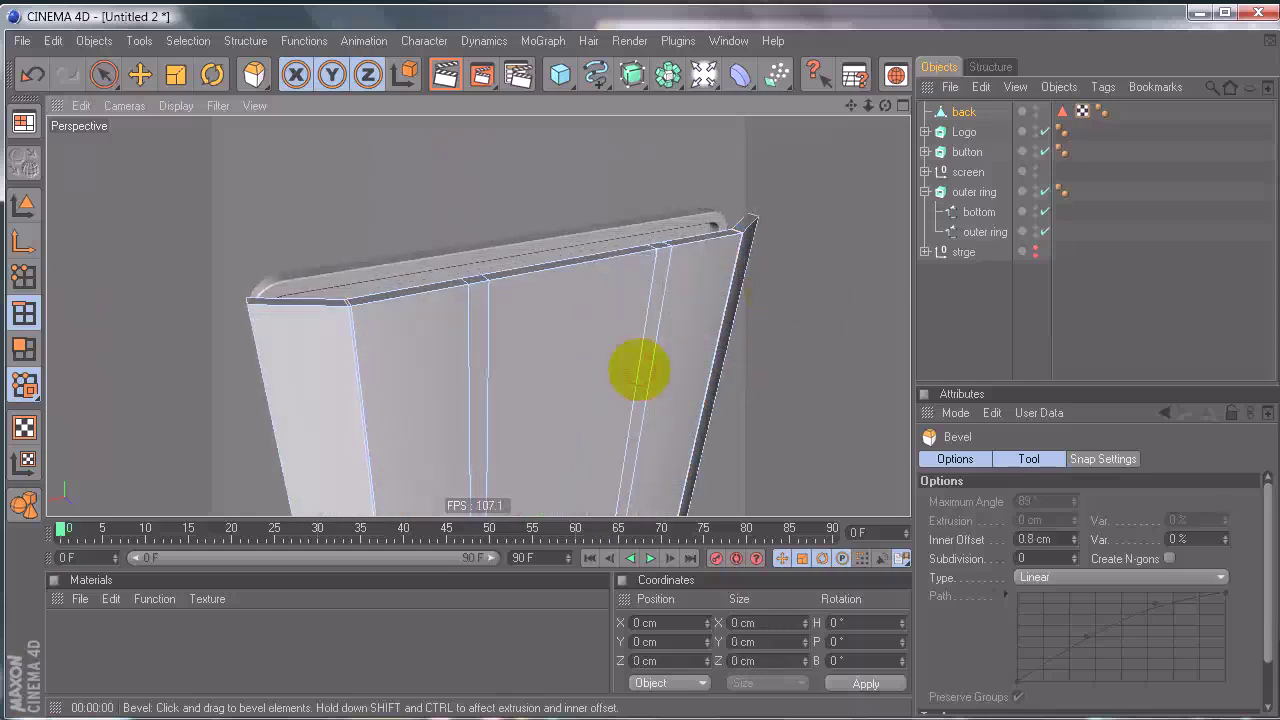
Step: Deselect the back casing and set the Phong Angle of its Phong tag to 62°
click(106, 78)
click(991, 349)
alt+drag(710, 321, 628, 381)
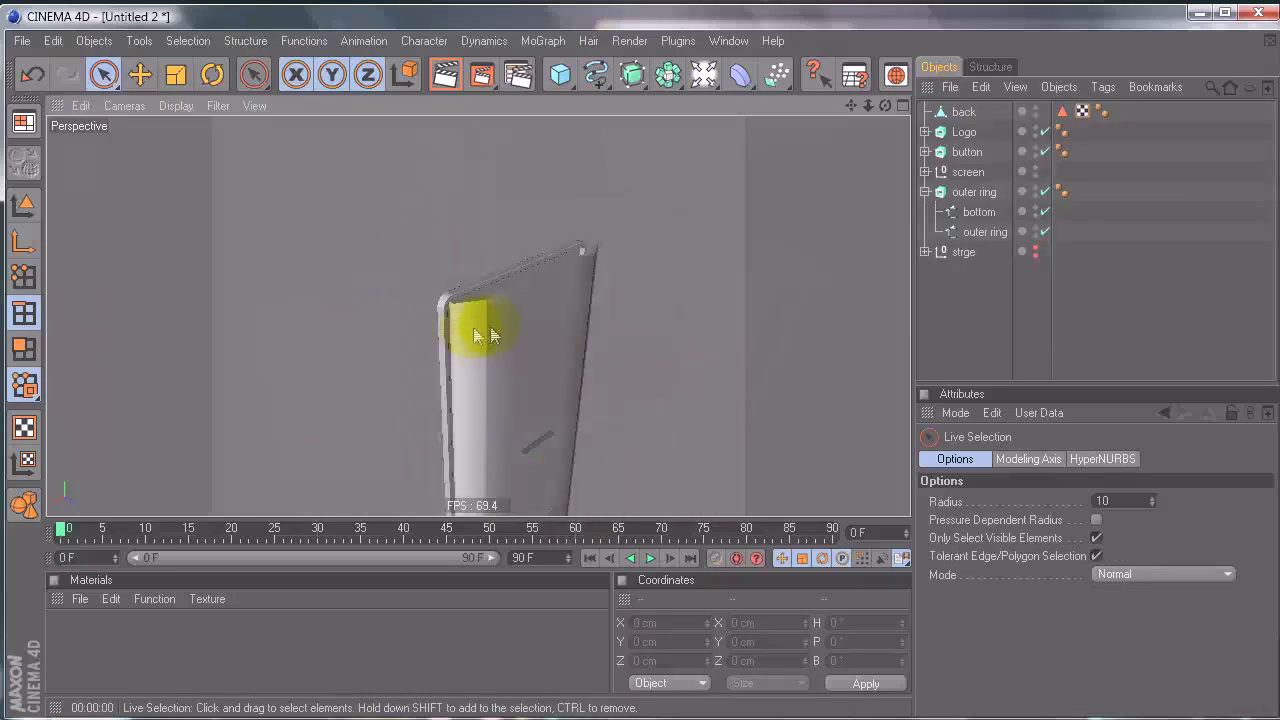
alt+drag(500, 343, 650, 366)
click(1101, 111)
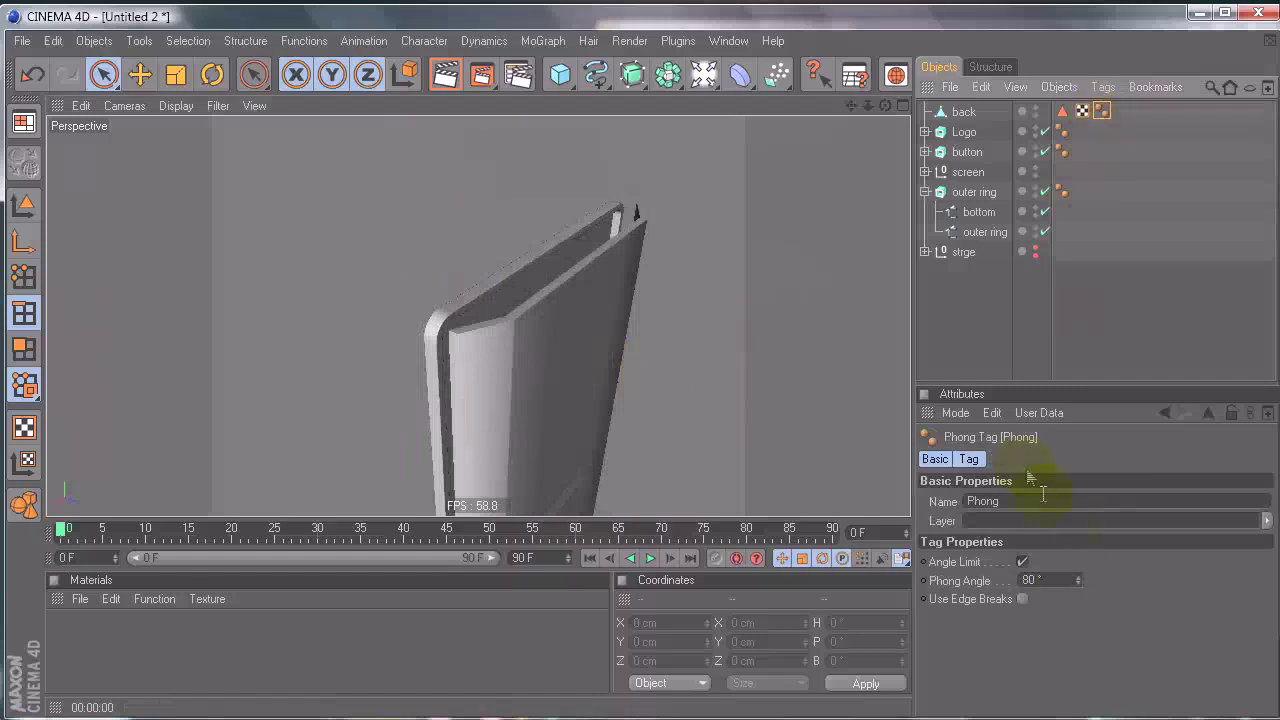
click(1078, 583)
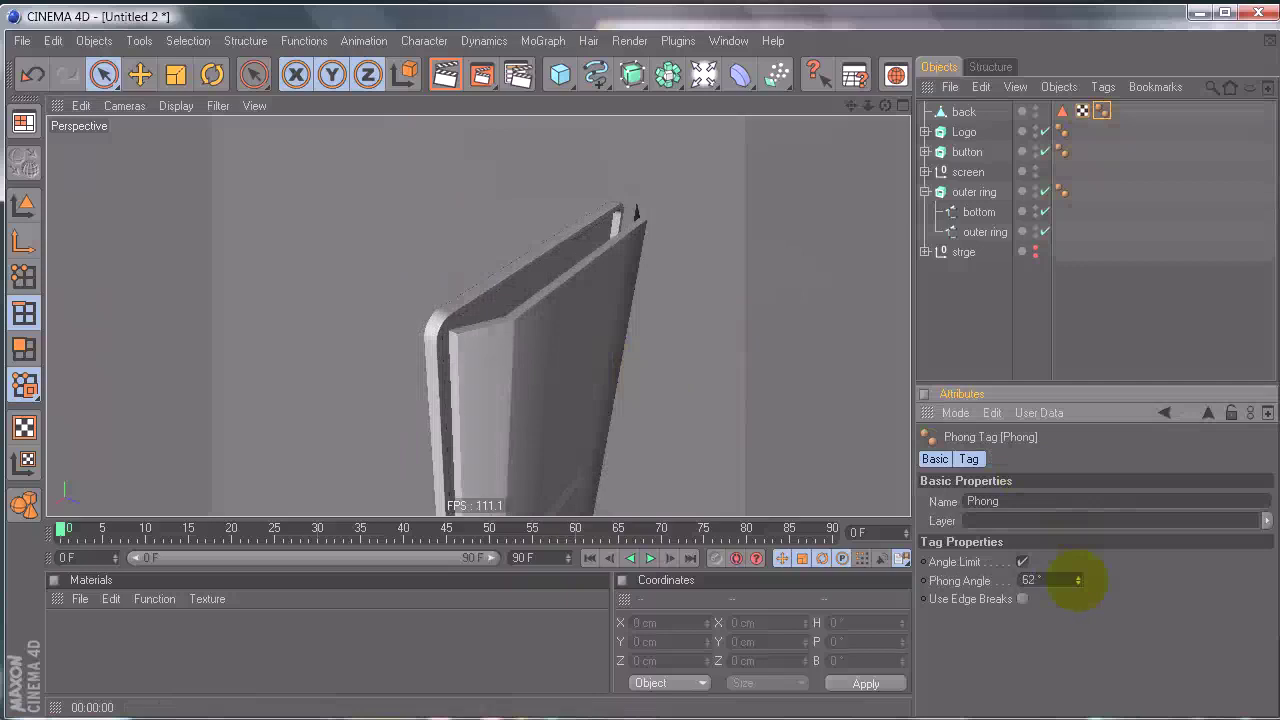
click(1077, 580)
click(1078, 584)
alt+drag(789, 400, 636, 370)
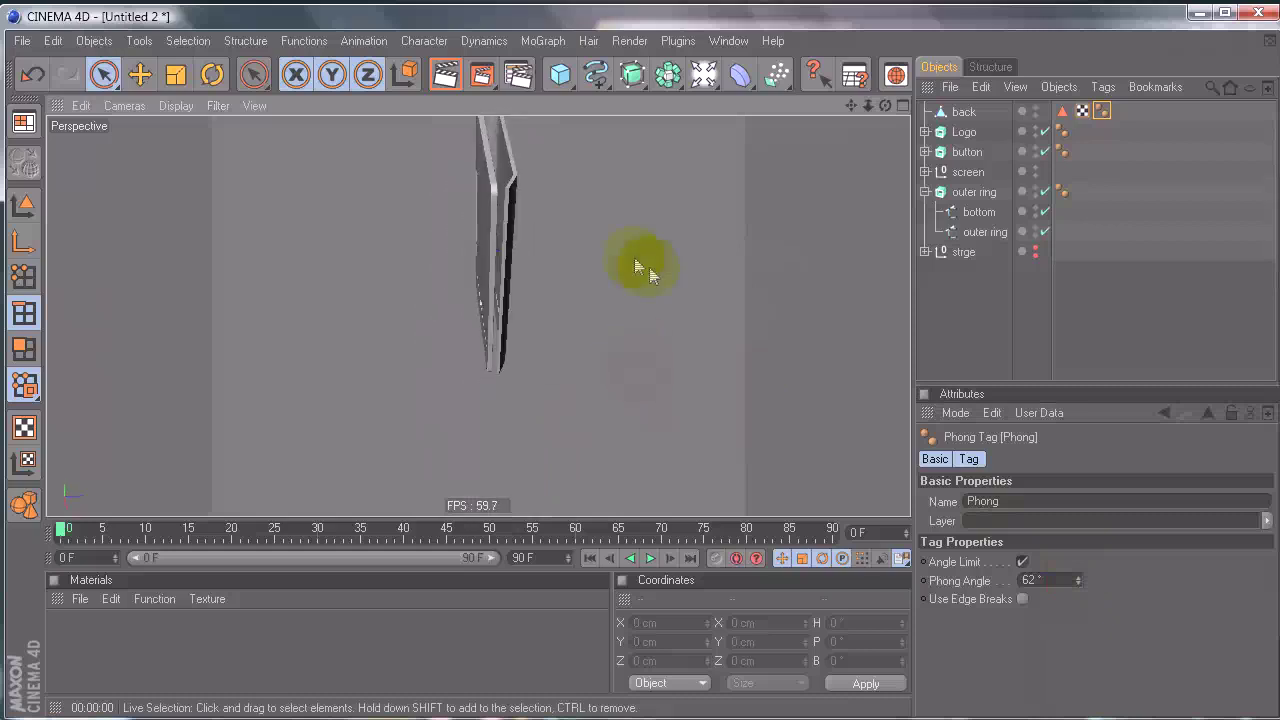
Step: Examine the casing's square corners against the outer ring and the reference image in the back and perspective views
alt+drag(641, 378, 571, 314)
middle_click(571, 314)
middle_click(771, 257)
scroll(700, 320, down, 2)
alt+right_drag(650, 370, 662, 368)
alt+middle_drag(766, 331, 640, 370)
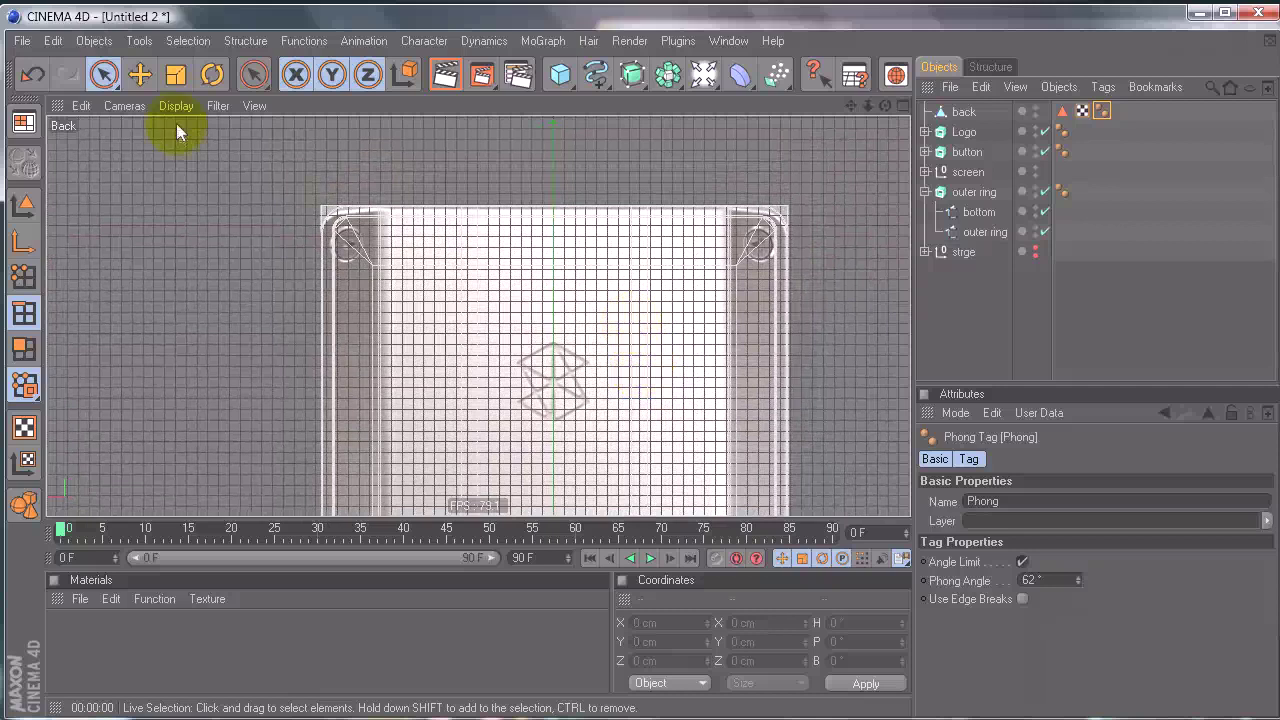
middle_click(190, 138)
middle_click(305, 208)
alt+drag(305, 208, 527, 265)
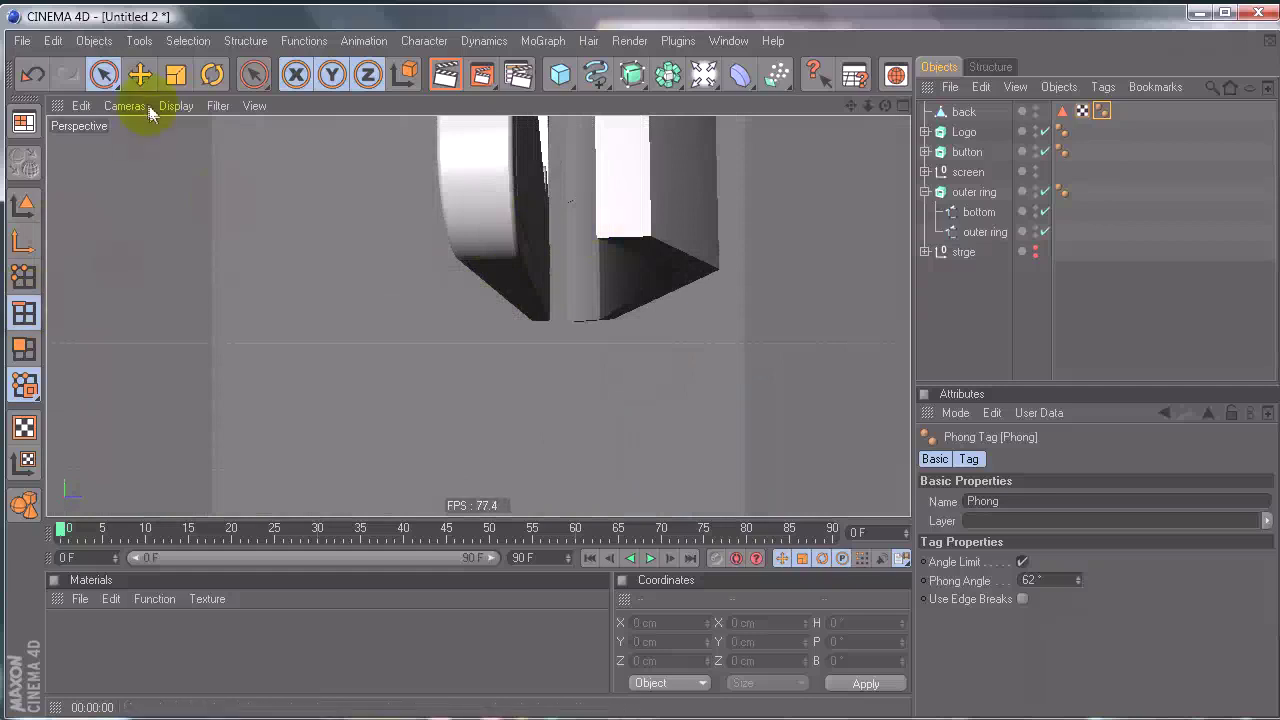
alt+drag(722, 343, 720, 340)
Step: Select the depth-wise edges at the four outer corners of the back casing
click(880, 198)
alt+drag(880, 198, 600, 366)
alt+drag(749, 303, 355, 250)
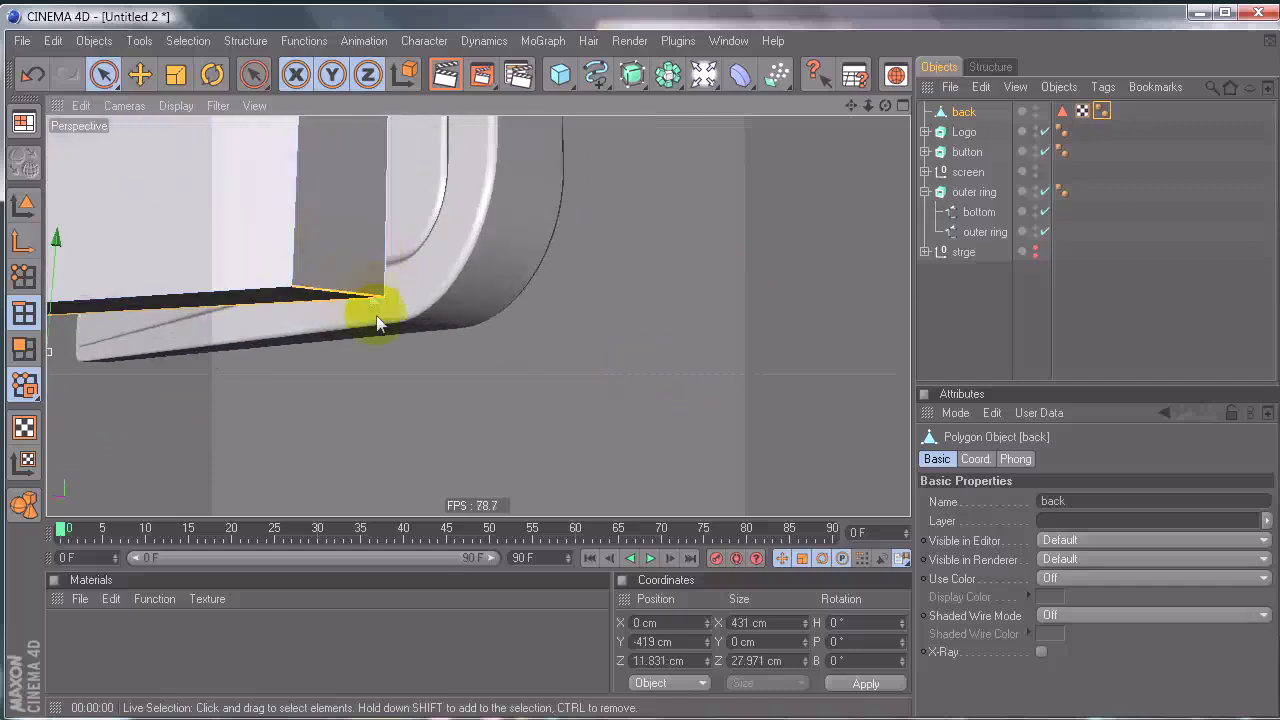
alt+drag(240, 312, 812, 368)
alt+right_drag(829, 246, 634, 371)
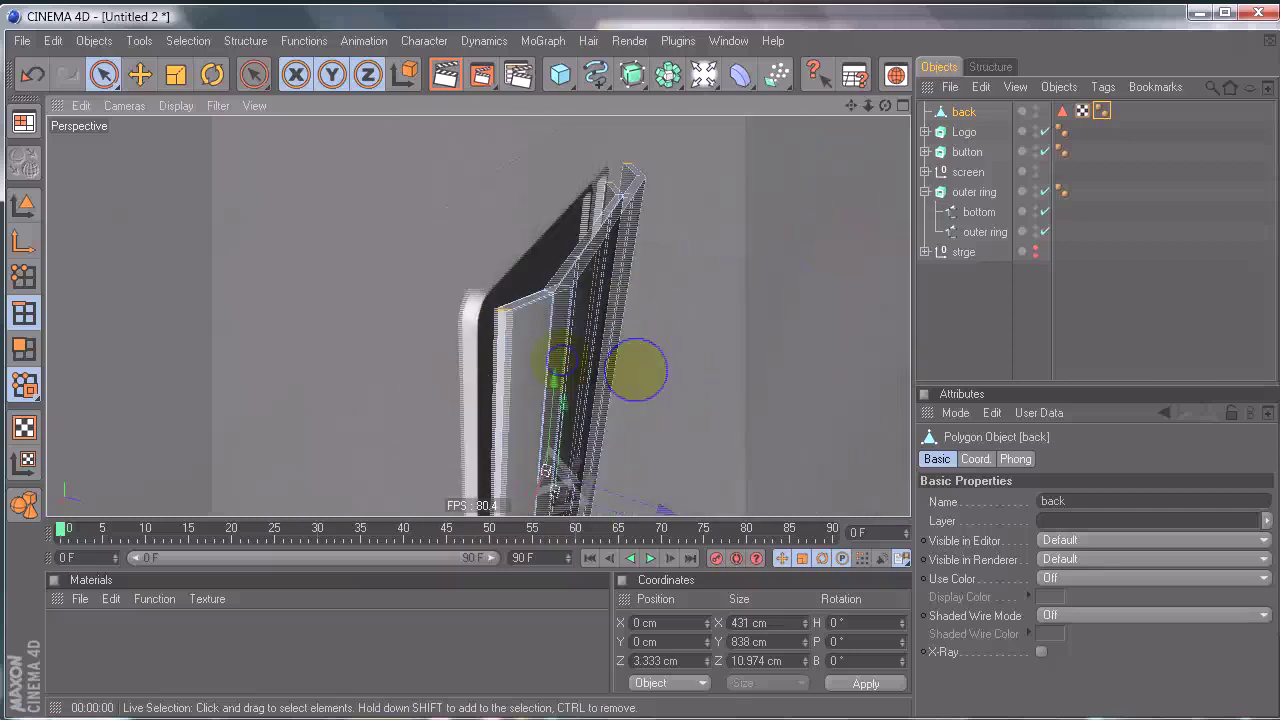
Step: Bevel the selected corner edges by about 25.8 cm in the front view, matching the outer ring's corner
middle_click(549, 337)
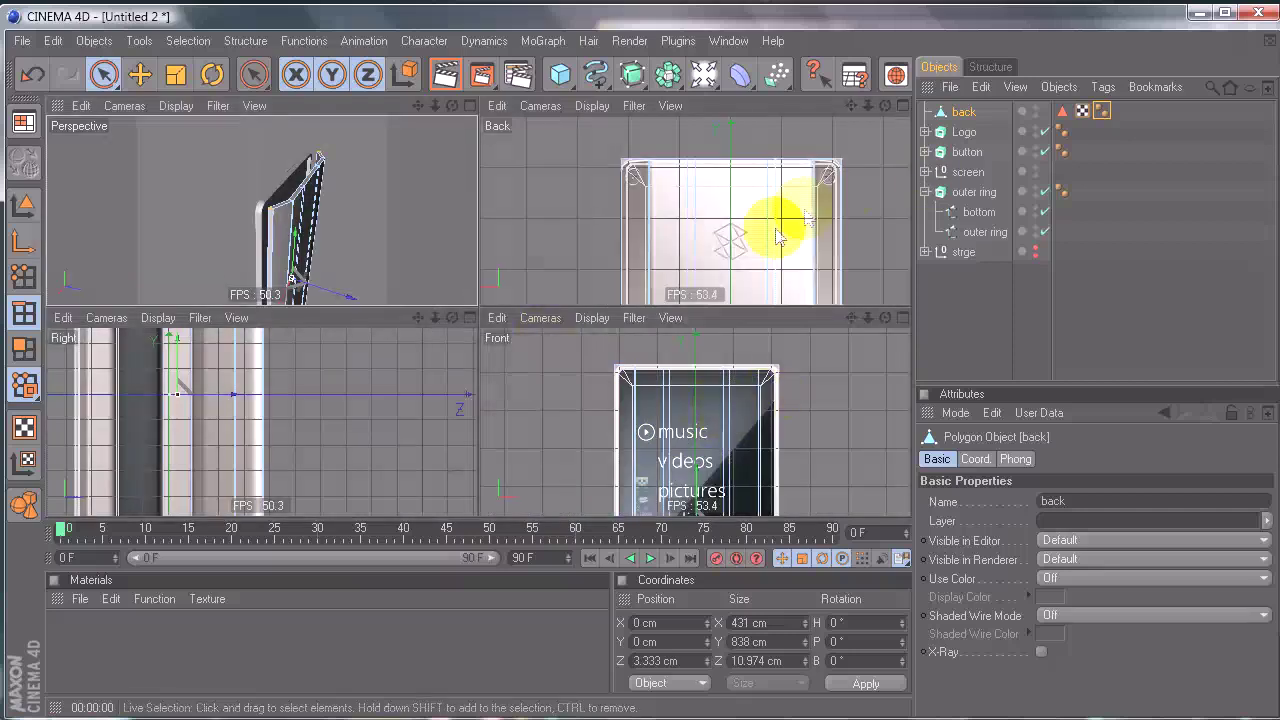
middle_click(849, 371)
alt+middle_drag(762, 233, 737, 350)
alt+right_drag(688, 268, 608, 284)
alt+middle_drag(221, 298, 665, 376)
alt+right_drag(290, 298, 662, 371)
alt+middle_drag(282, 329, 640, 352)
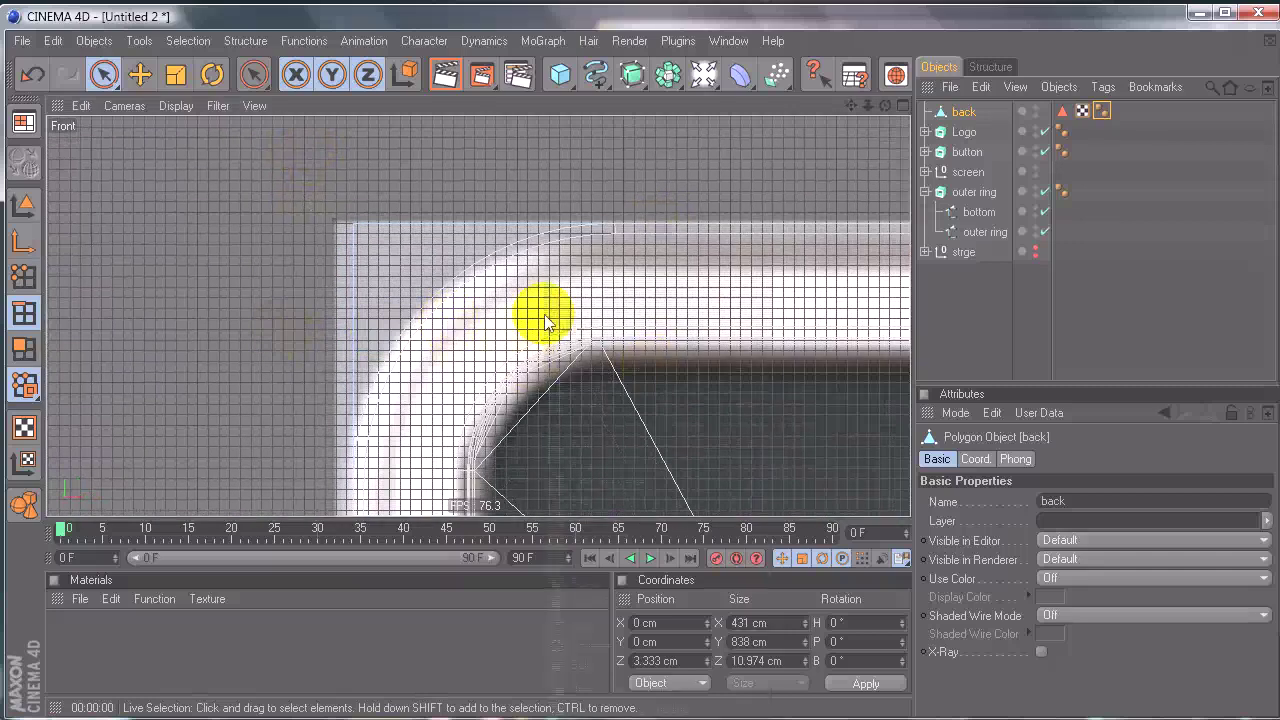
right_click(545, 314)
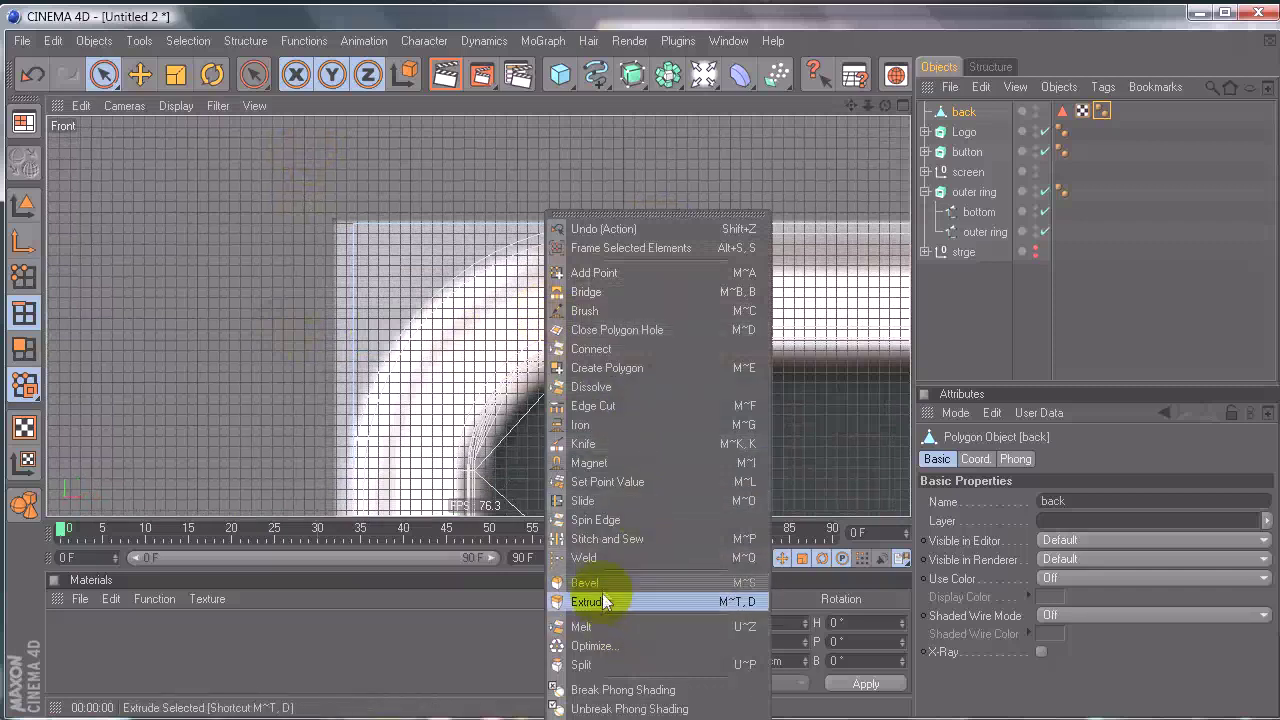
click(598, 584)
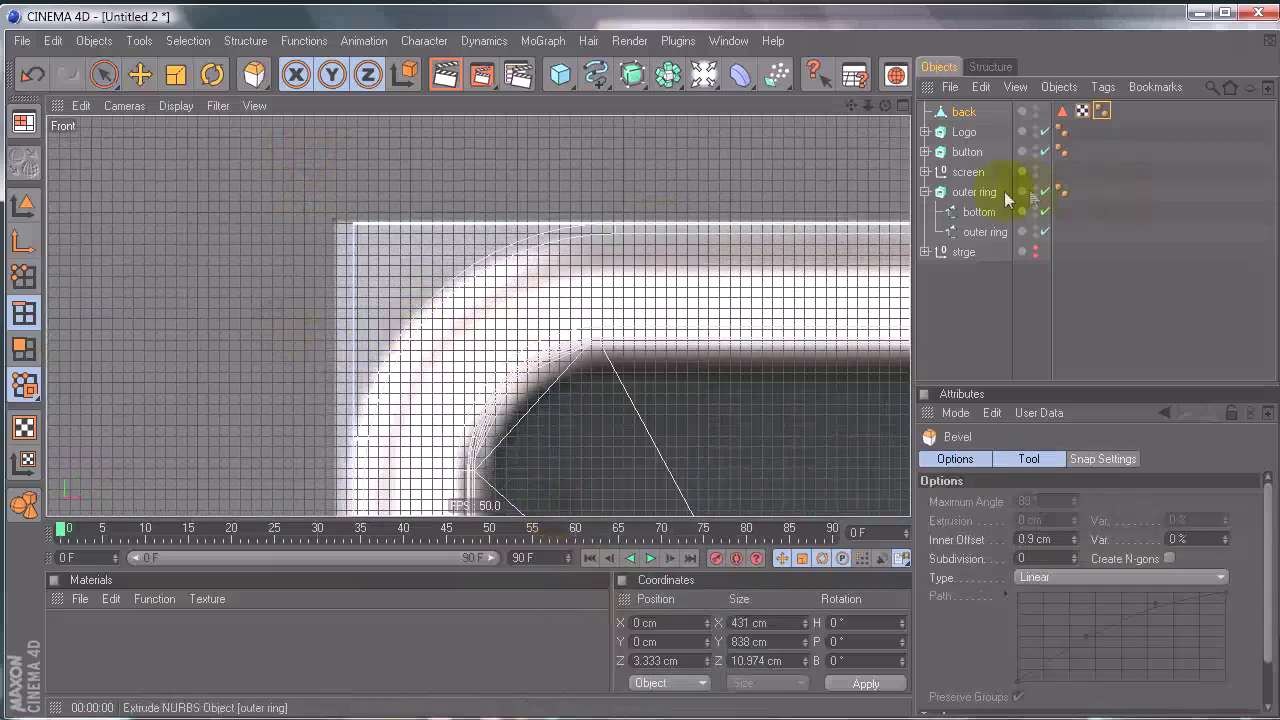
click(974, 194)
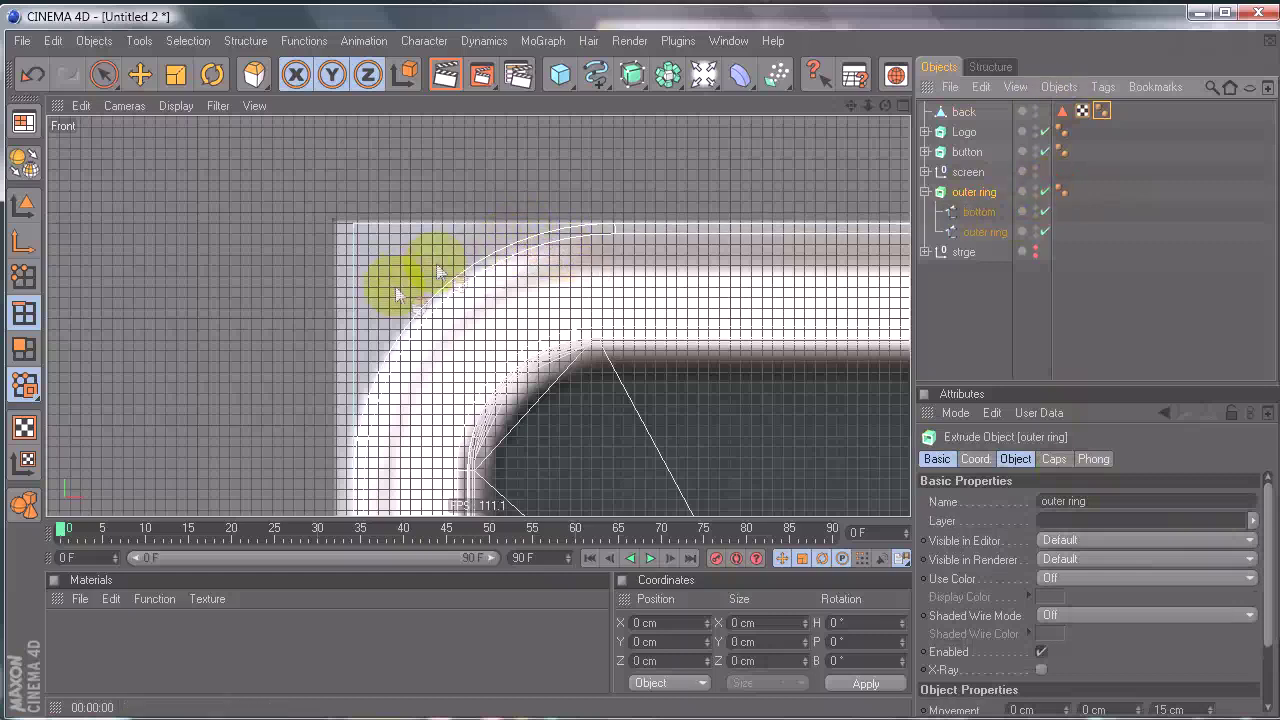
click(983, 115)
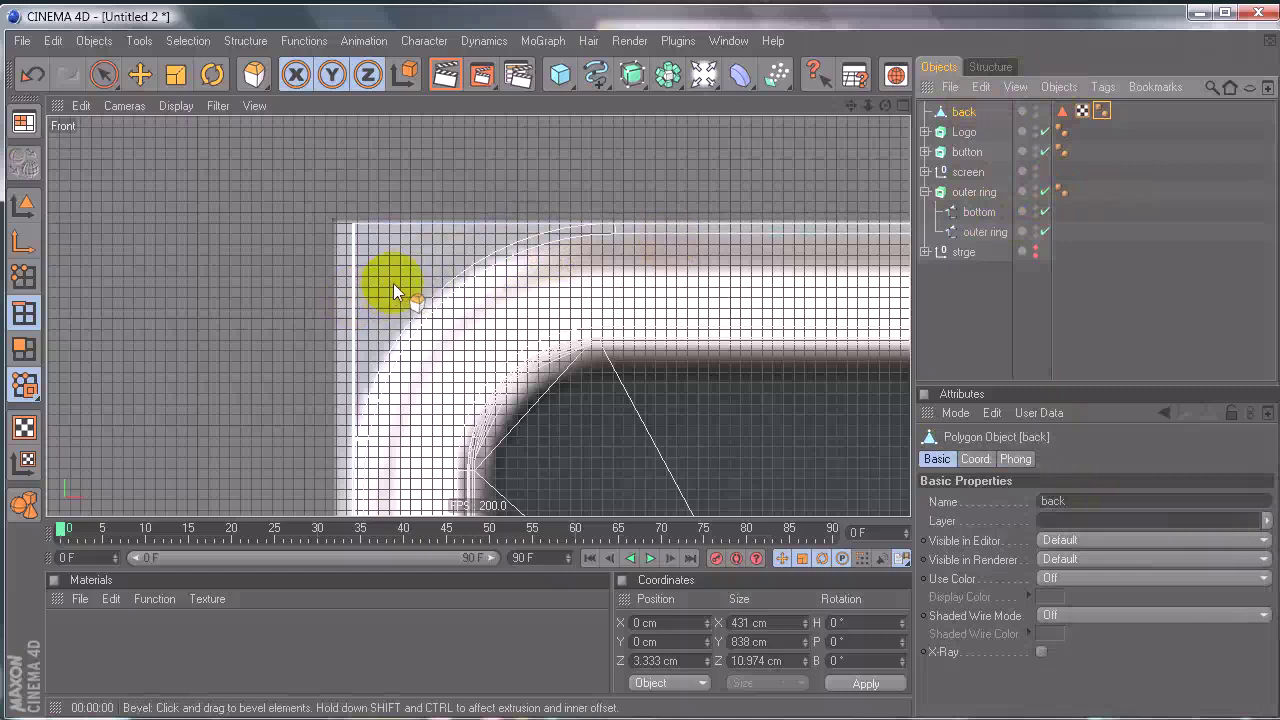
drag(395, 290, 640, 370)
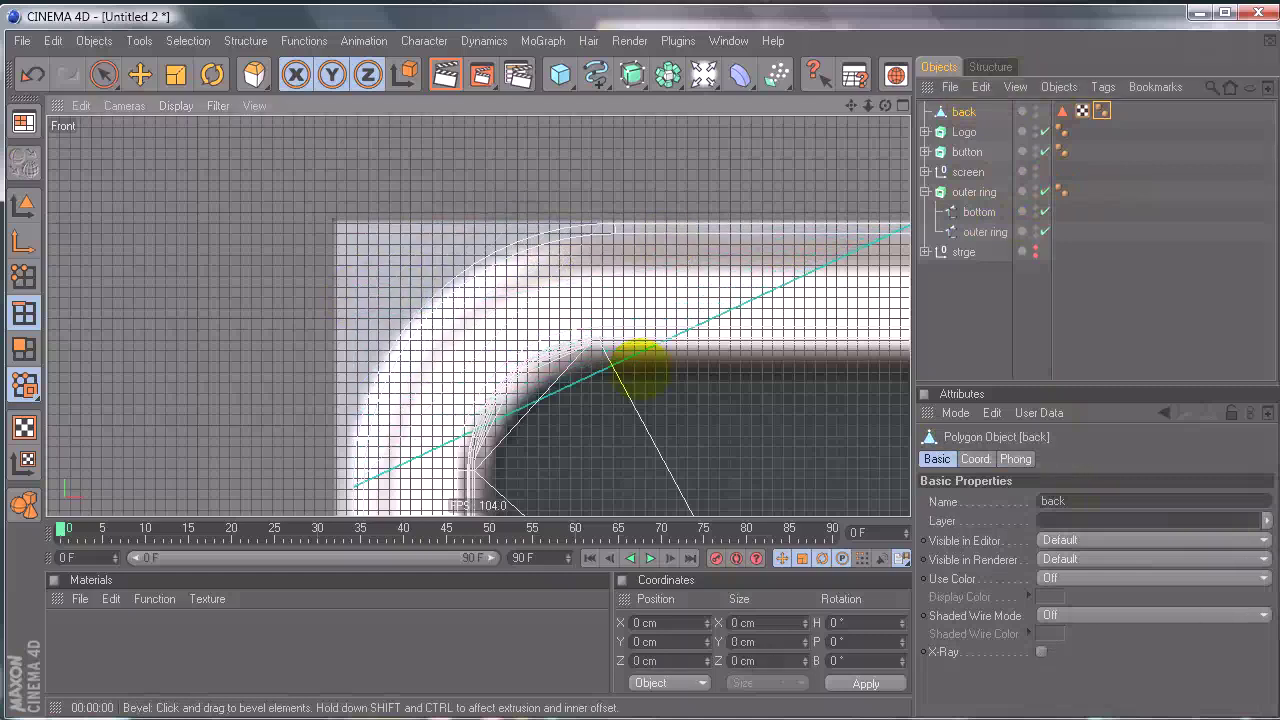
drag(417, 298, 420, 300)
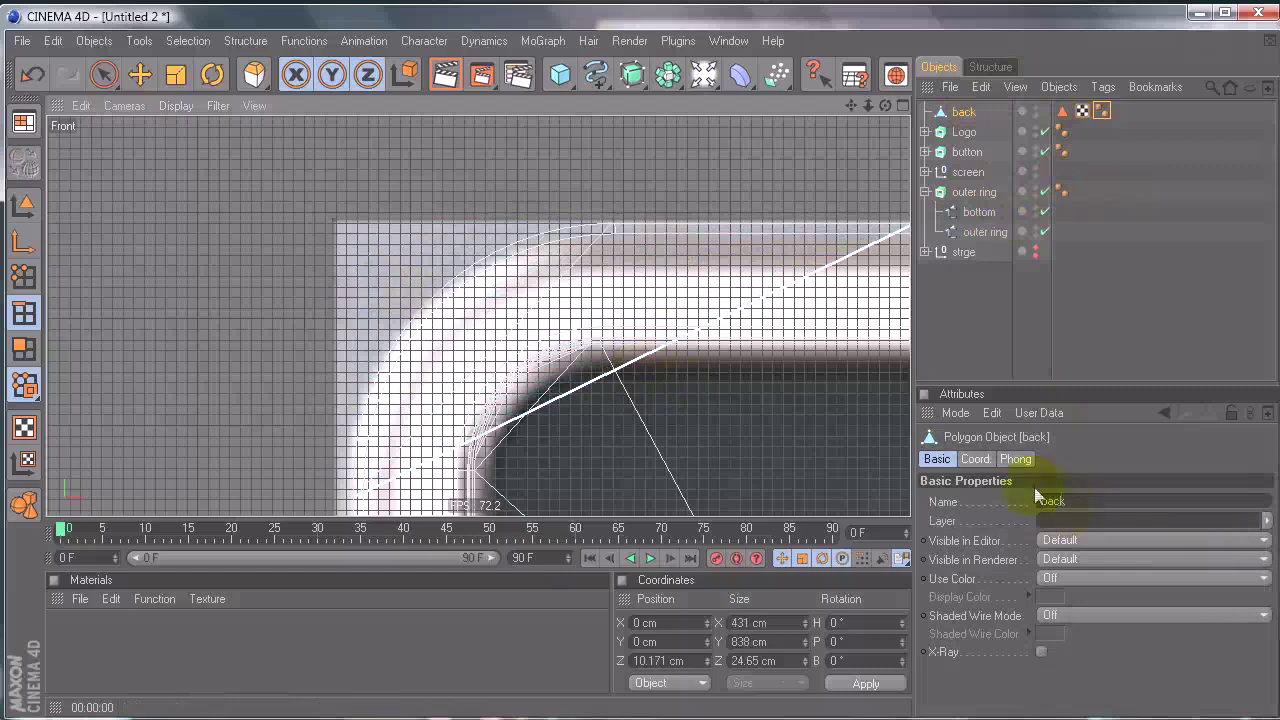
Step: Change the corner bevel's type to Convex and its subdivision to 4
click(250, 76)
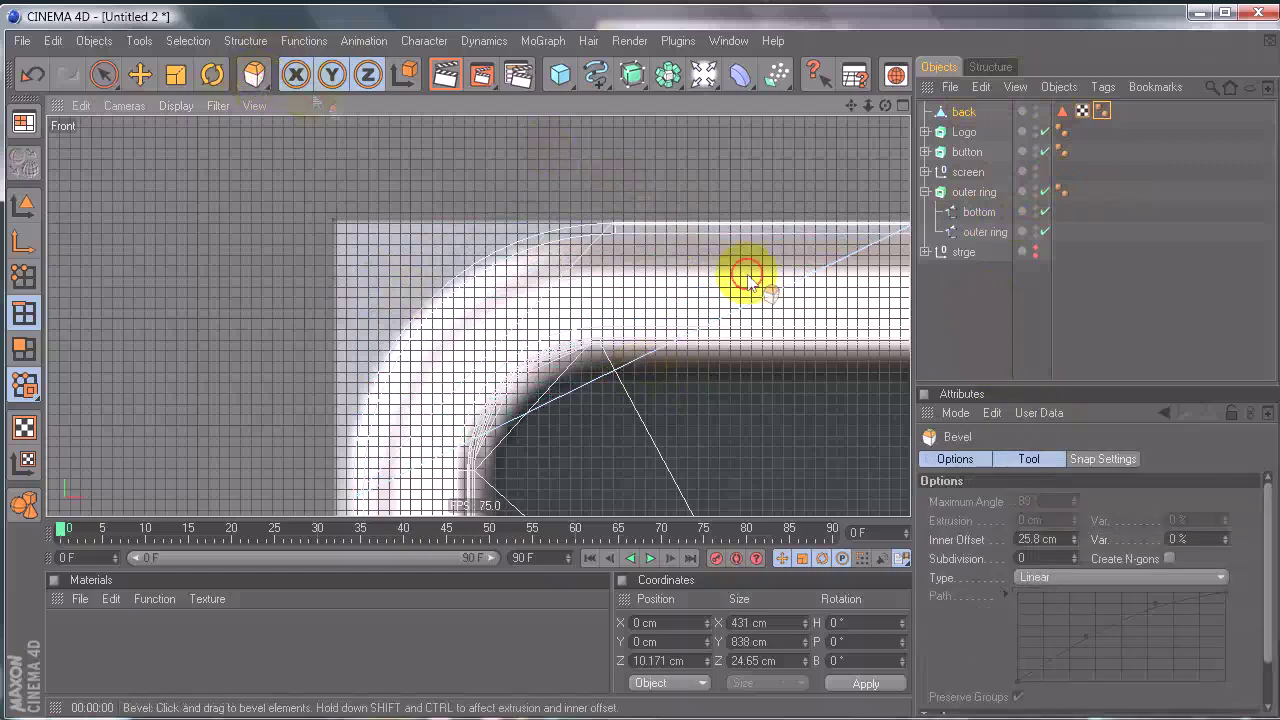
click(1040, 577)
click(1043, 603)
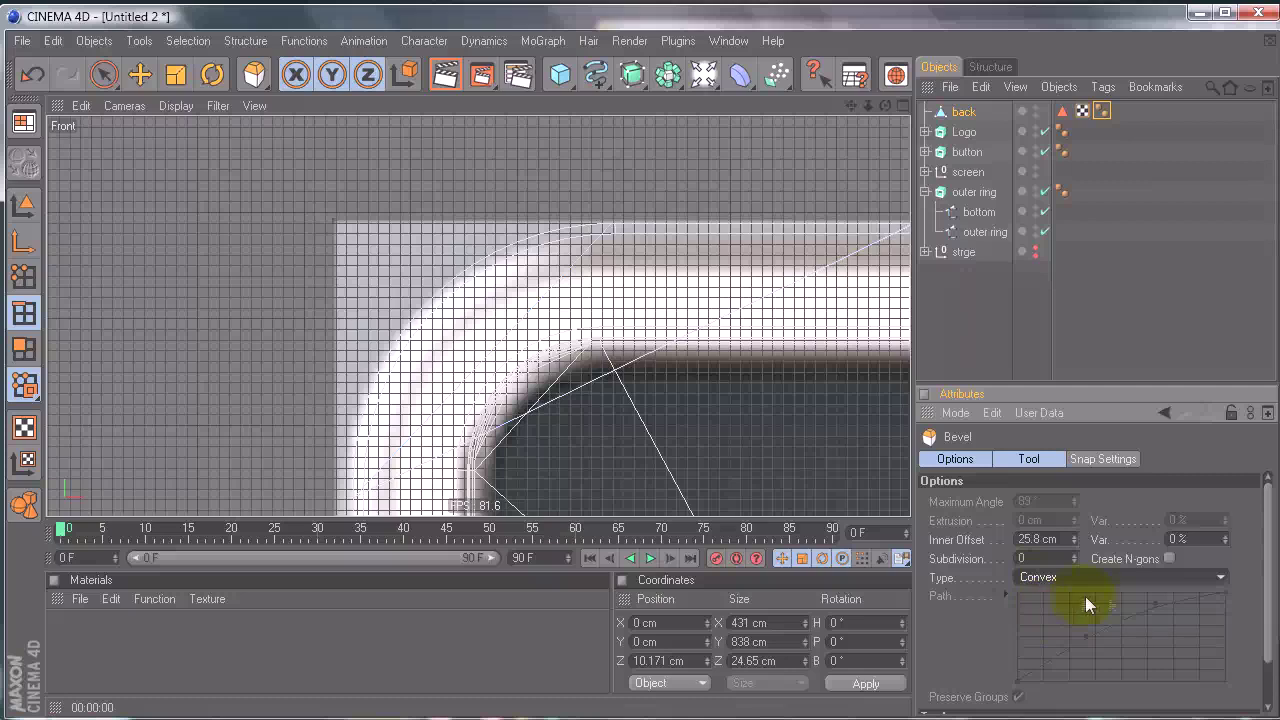
drag(1074, 556, 1076, 552)
alt+right_drag(420, 300, 793, 345)
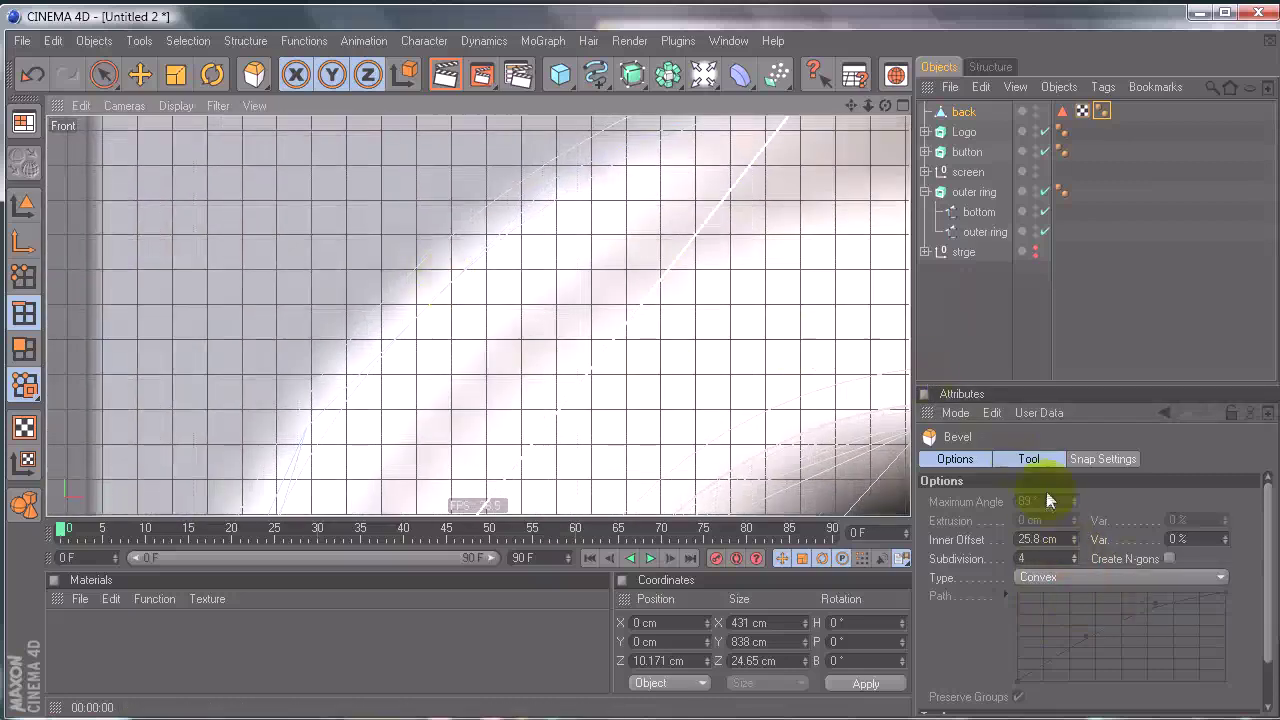
Step: Refine the corner bevel to an inner offset of 24.5 cm with 20 subdivisions and check it against the ring's curve
click(1074, 536)
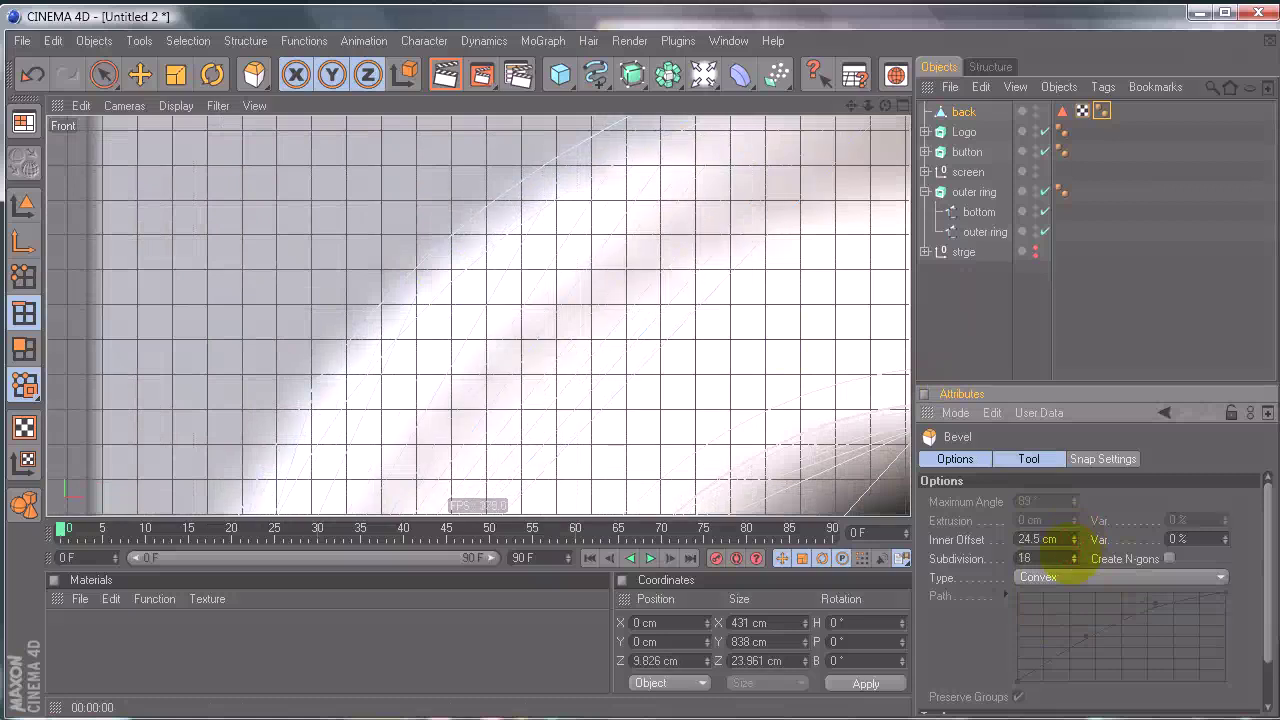
scroll(634, 366, down, 4)
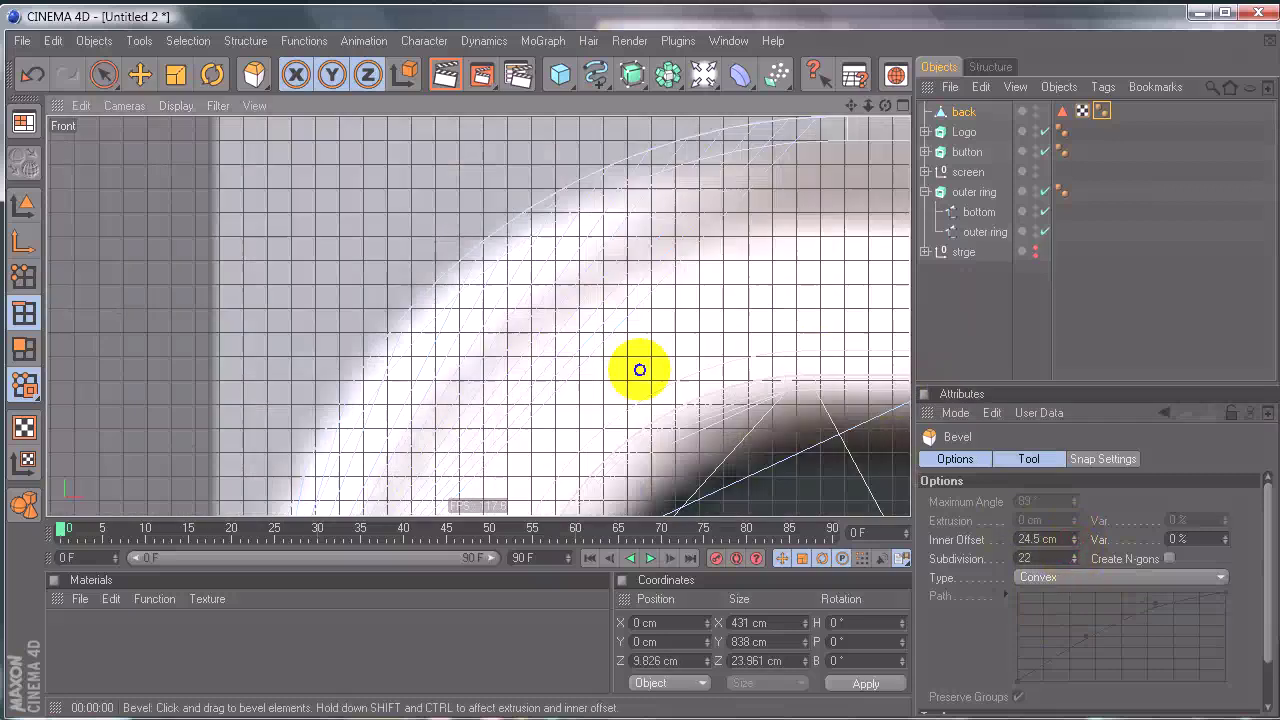
click(1075, 562)
scroll(570, 200, down, 1)
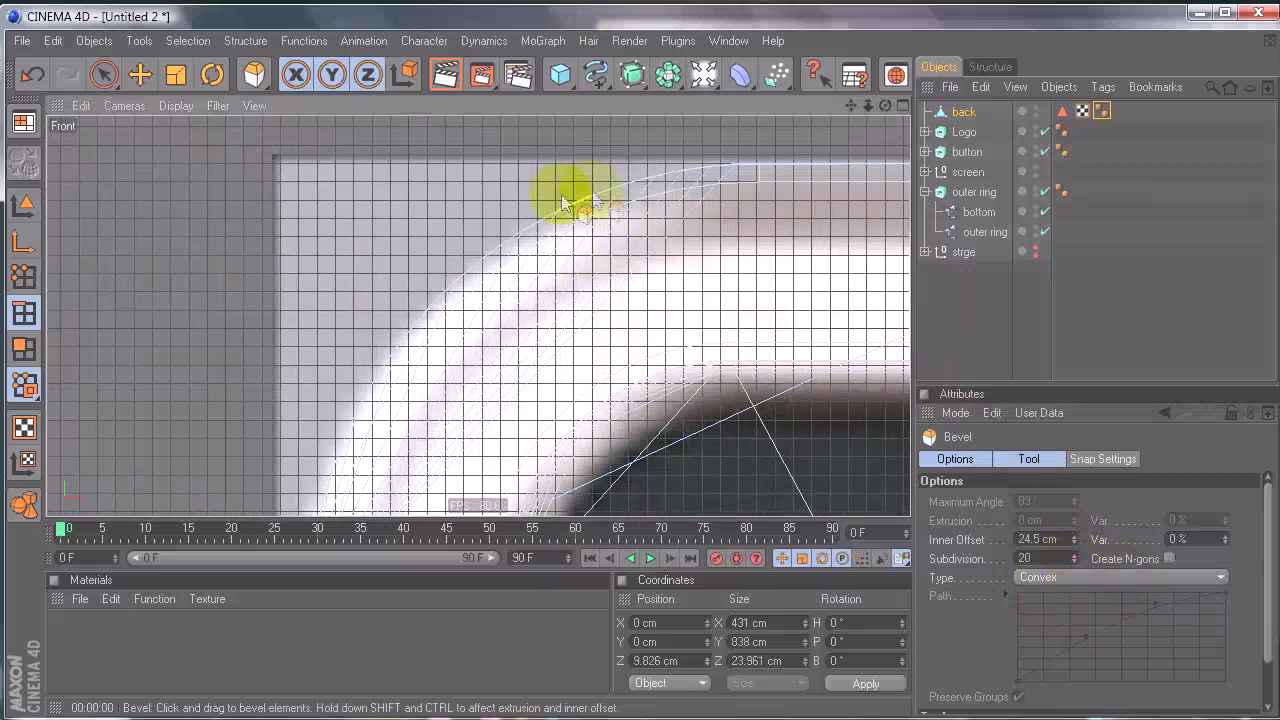
drag(678, 268, 557, 236)
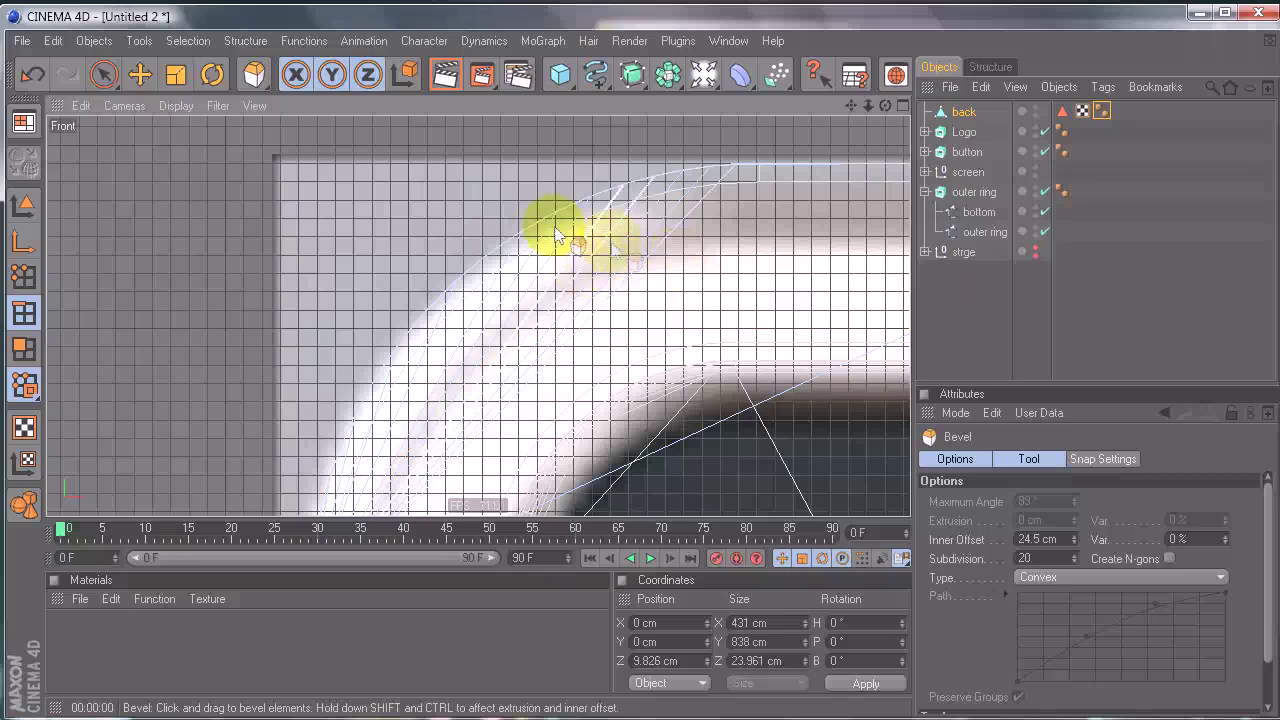
drag(674, 178, 558, 242)
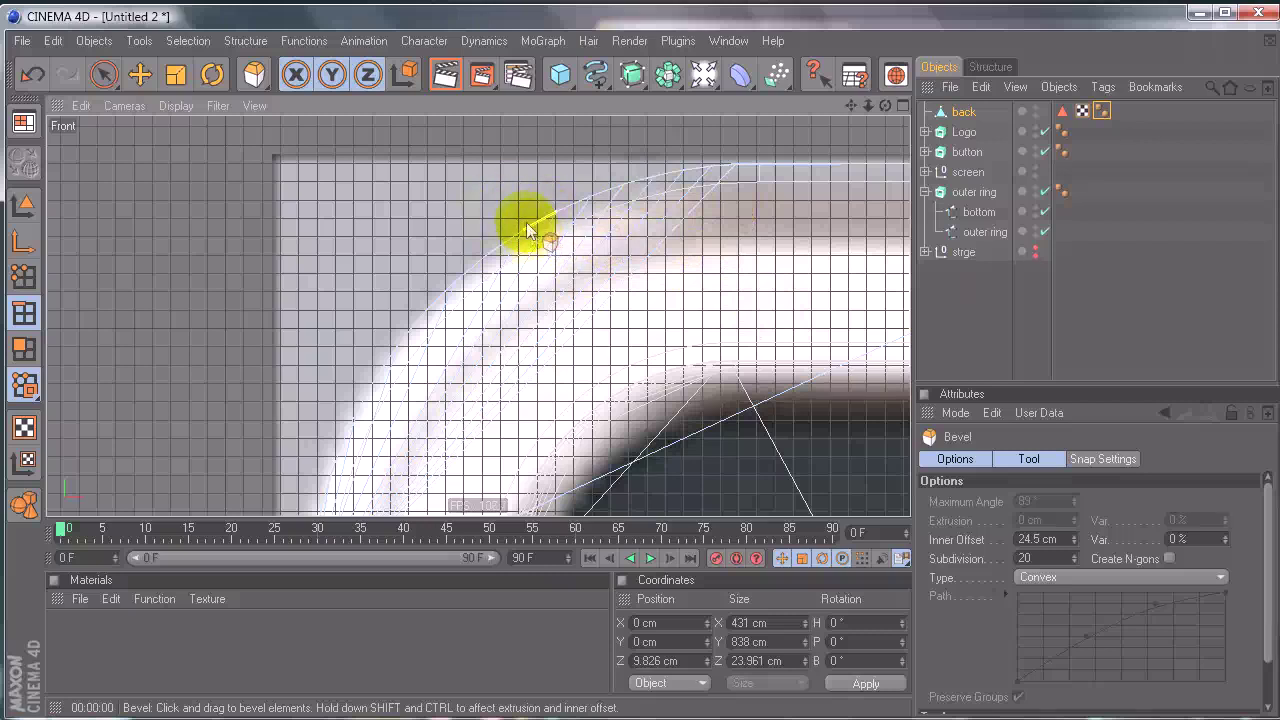
Step: Examine the back casing's bevelled corner against the reference image and from several angles in the perspective view
alt+middle_drag(638, 325, 640, 382)
alt+right_drag(488, 253, 640, 370)
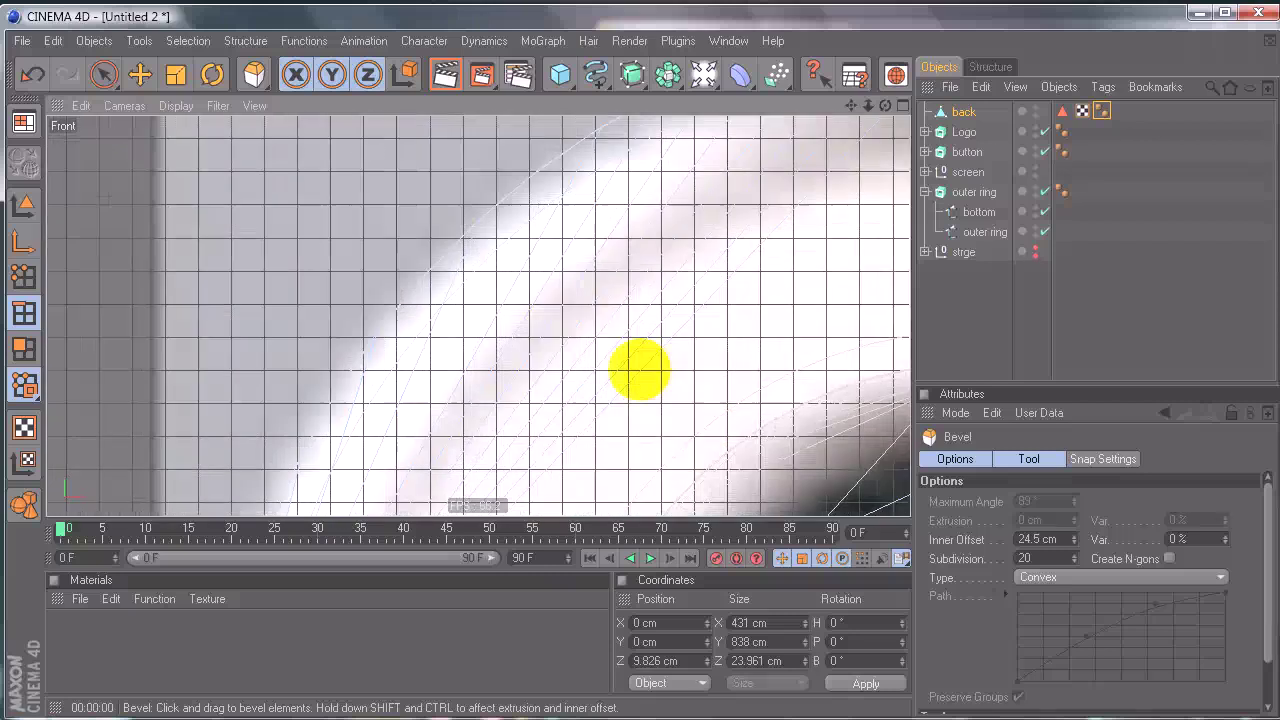
alt+middle_drag(487, 253, 492, 322)
alt+right_drag(485, 257, 583, 358)
alt+right_drag(768, 309, 628, 282)
middle_click(735, 303)
middle_click(320, 176)
alt+drag(489, 227, 600, 330)
click(104, 74)
click(690, 200)
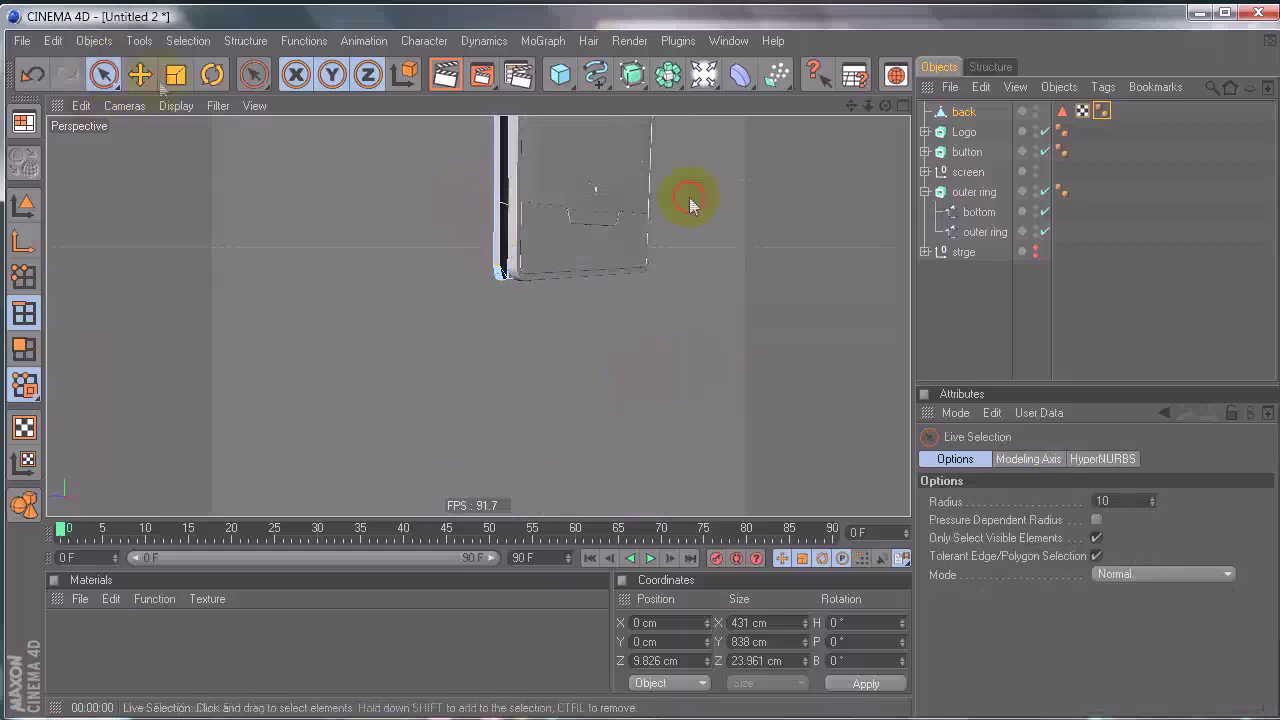
click(949, 318)
mouse_move(640, 369)
alt+mouse_down()
mouse_move(662, 370)
mouse_move(631, 366)
mouse_move(651, 371)
mouse_move(590, 256)
mouse_move(600, 251)
mouse_move(638, 370)
alt+mouse_up()
alt+drag(518, 266, 648, 372)
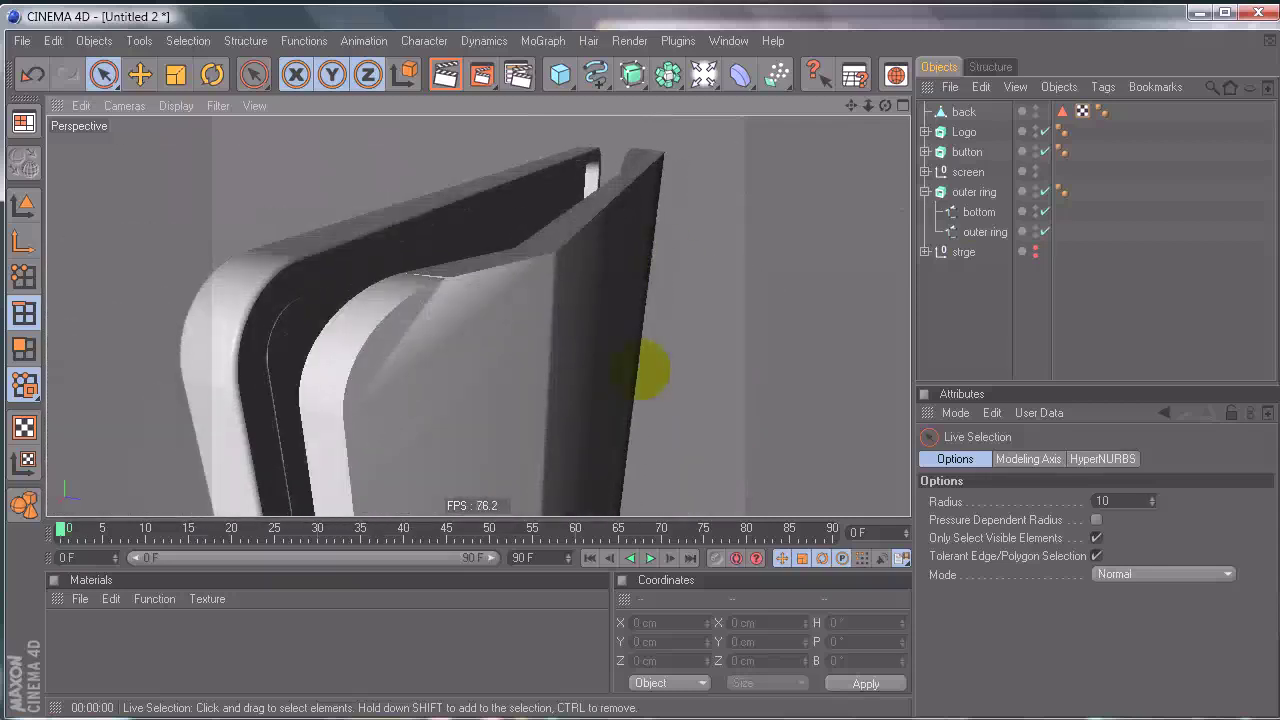
Step: Lower the Phong angle of the back casing to 54°
click(1101, 111)
click(1079, 583)
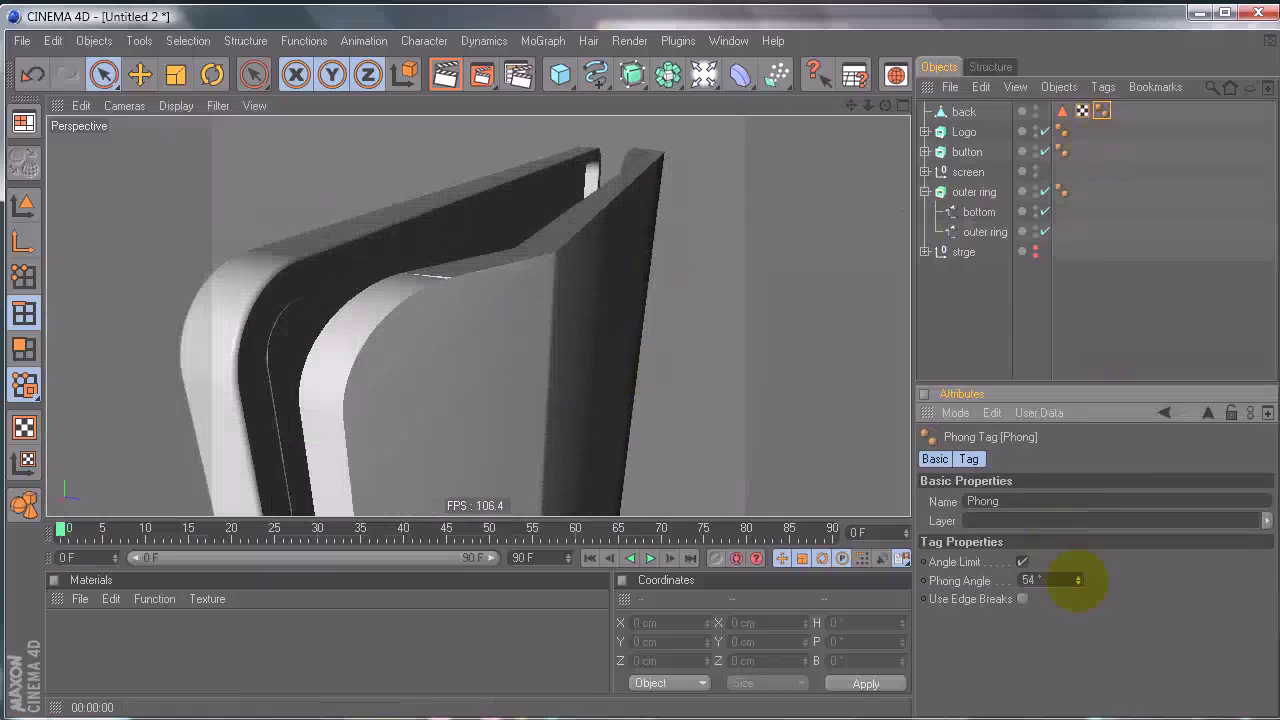
alt+drag(475, 470, 563, 295)
Step: Slide the corner point at the end of the back casing's rounded top edge to close the thin gap beside it
click(964, 115)
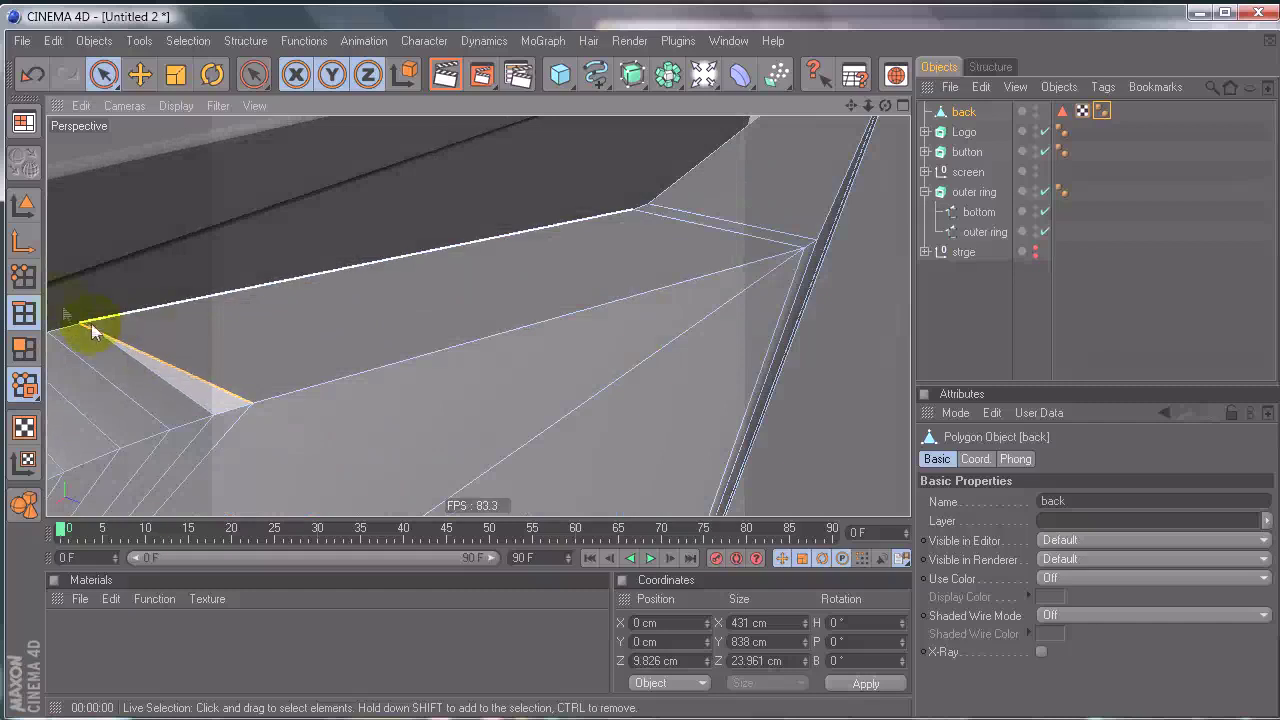
click(24, 279)
click(100, 316)
click(79, 327)
mouse_move(629, 366)
alt+mouse_down()
mouse_move(677, 366)
mouse_move(623, 371)
mouse_move(636, 368)
alt+mouse_up()
right_click(256, 321)
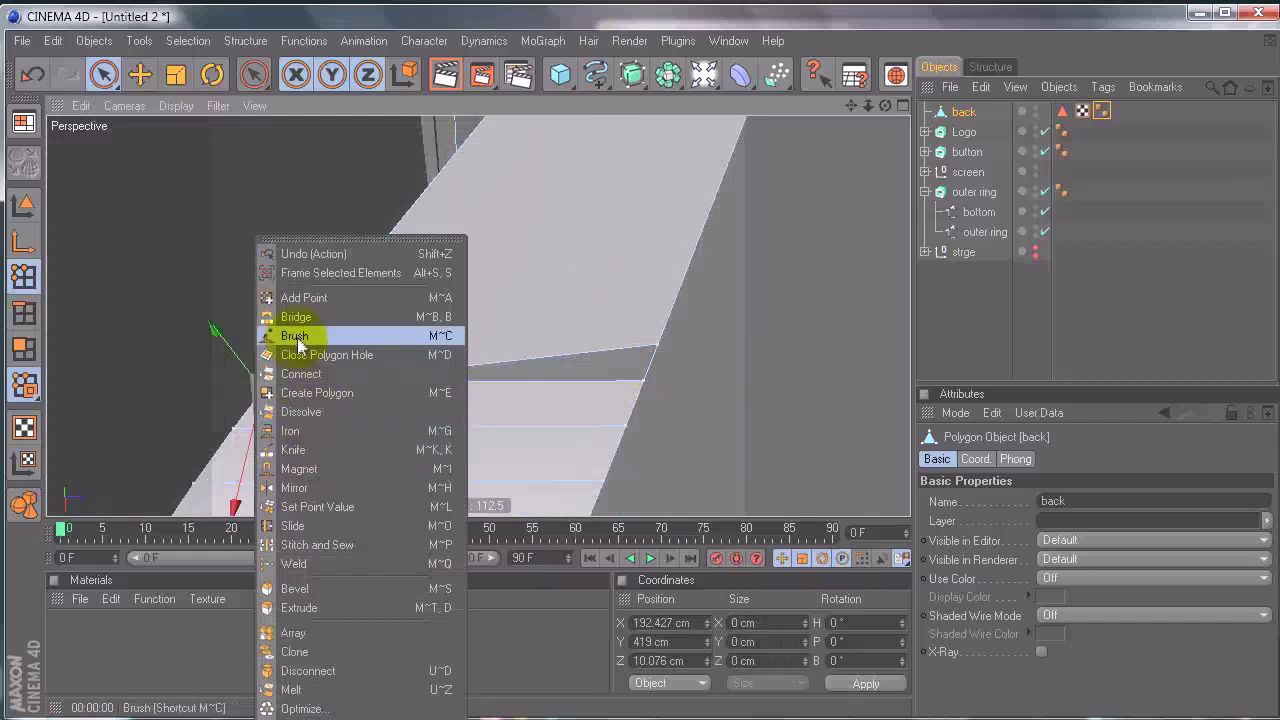
click(292, 525)
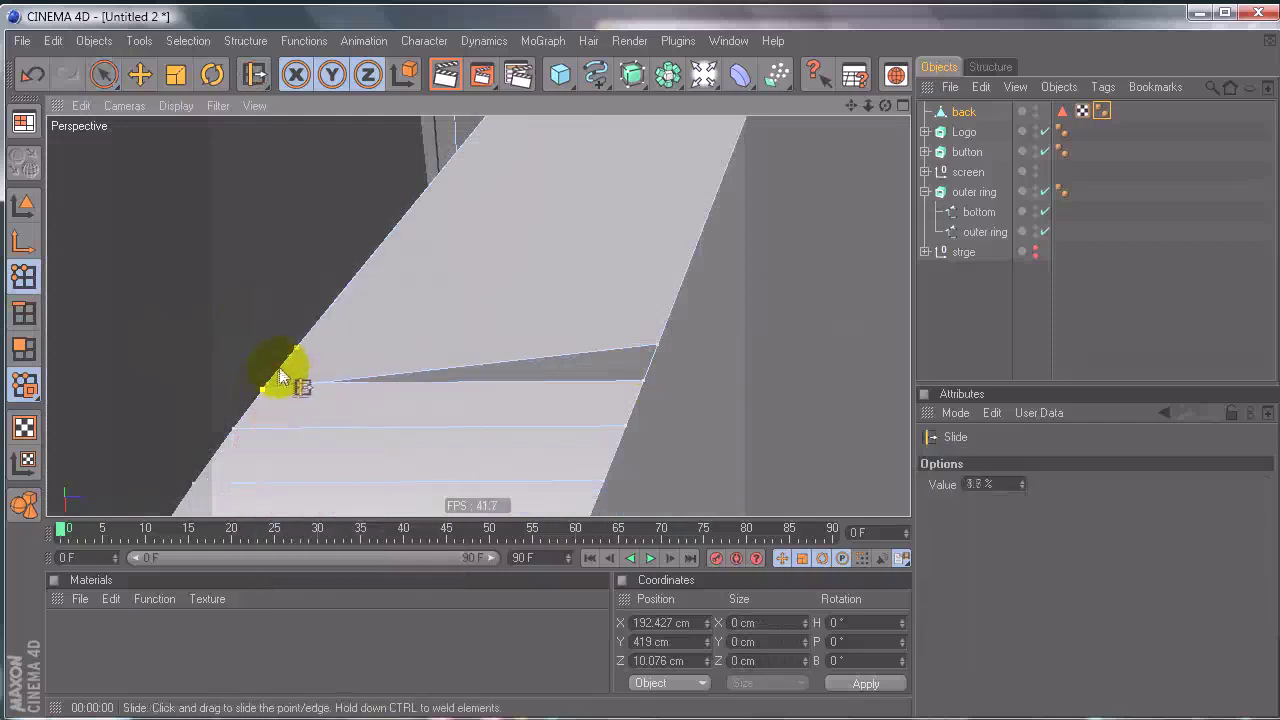
drag(281, 376, 284, 374)
mouse_move(606, 297)
alt+right_down()
mouse_move(631, 369)
mouse_move(594, 299)
alt+right_up()
mouse_move(594, 299)
alt+mouse_down()
mouse_move(640, 369)
mouse_move(588, 292)
alt+mouse_up()
click(100, 74)
alt+drag(880, 355, 872, 276)
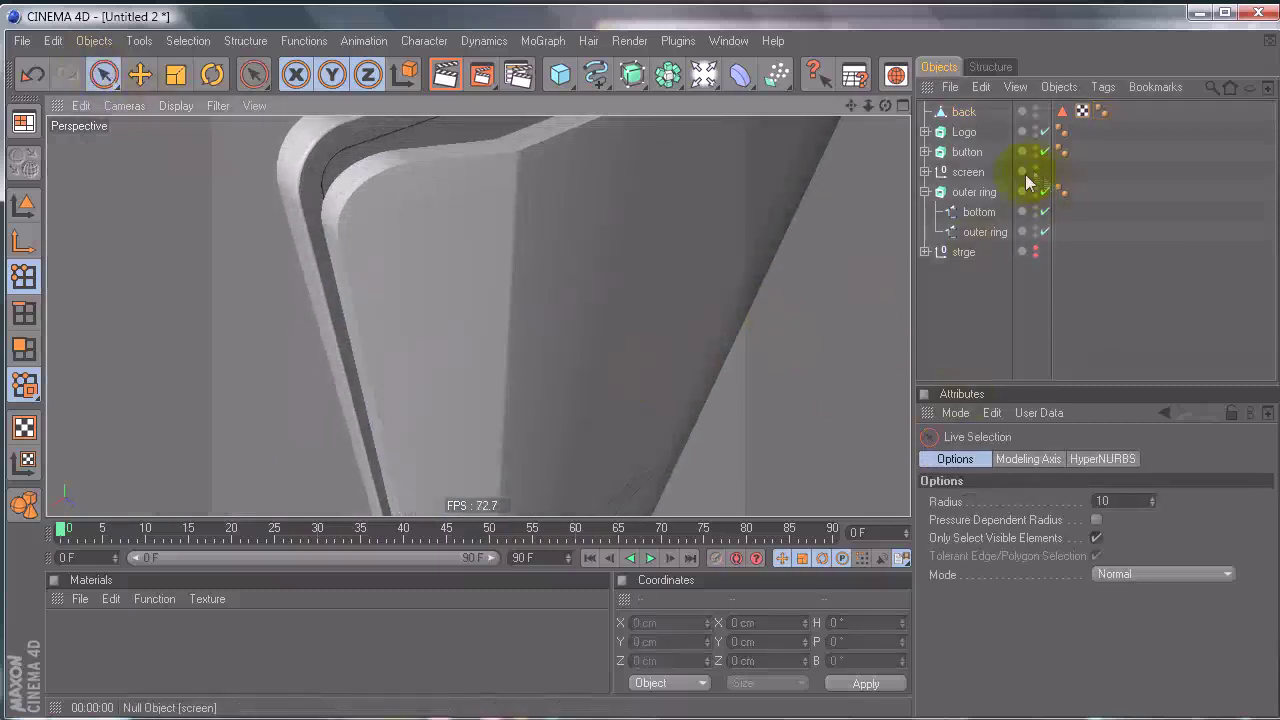
Step: Set the back casing's Phong angle to 60° and check its shading
click(1100, 113)
drag(1079, 577, 1079, 579)
click(1079, 584)
alt+right_drag(779, 353, 604, 369)
alt+drag(604, 369, 507, 413)
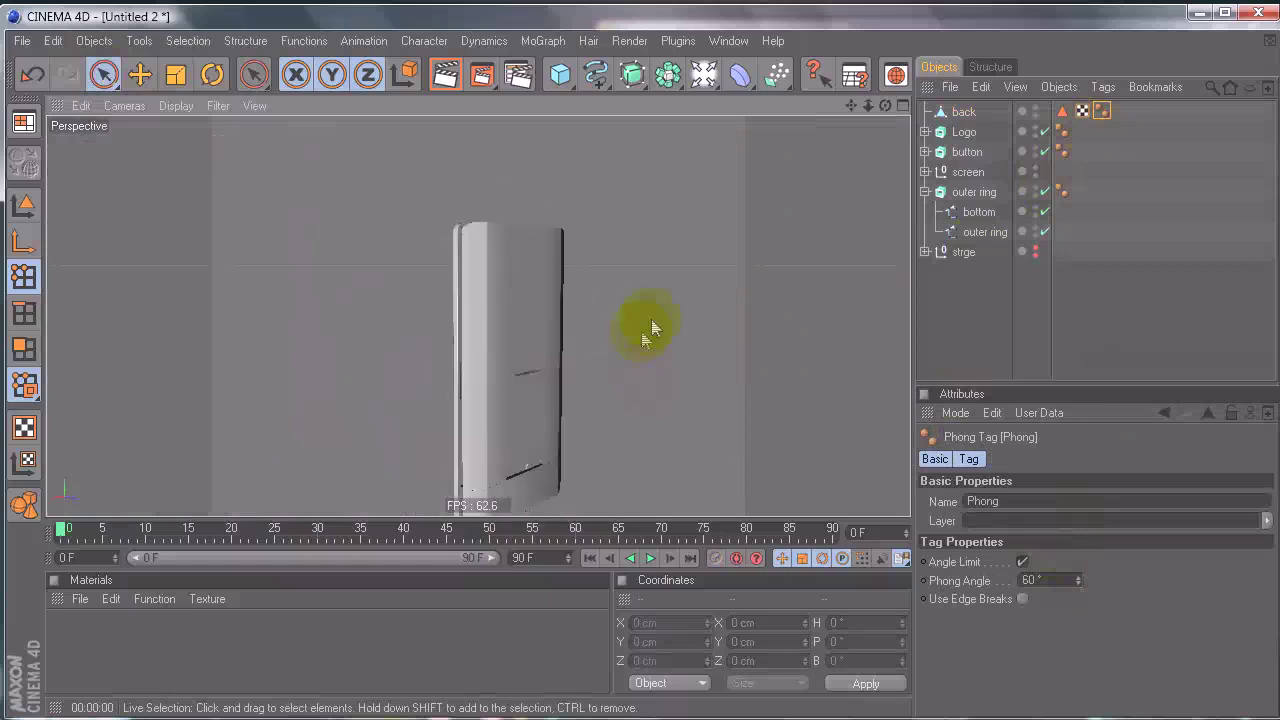
mouse_move(639, 368)
alt+mouse_down()
mouse_move(626, 351)
mouse_move(634, 369)
alt+mouse_up()
Step: Add a cylinder primitive, working in the back view
middle_click(610, 330)
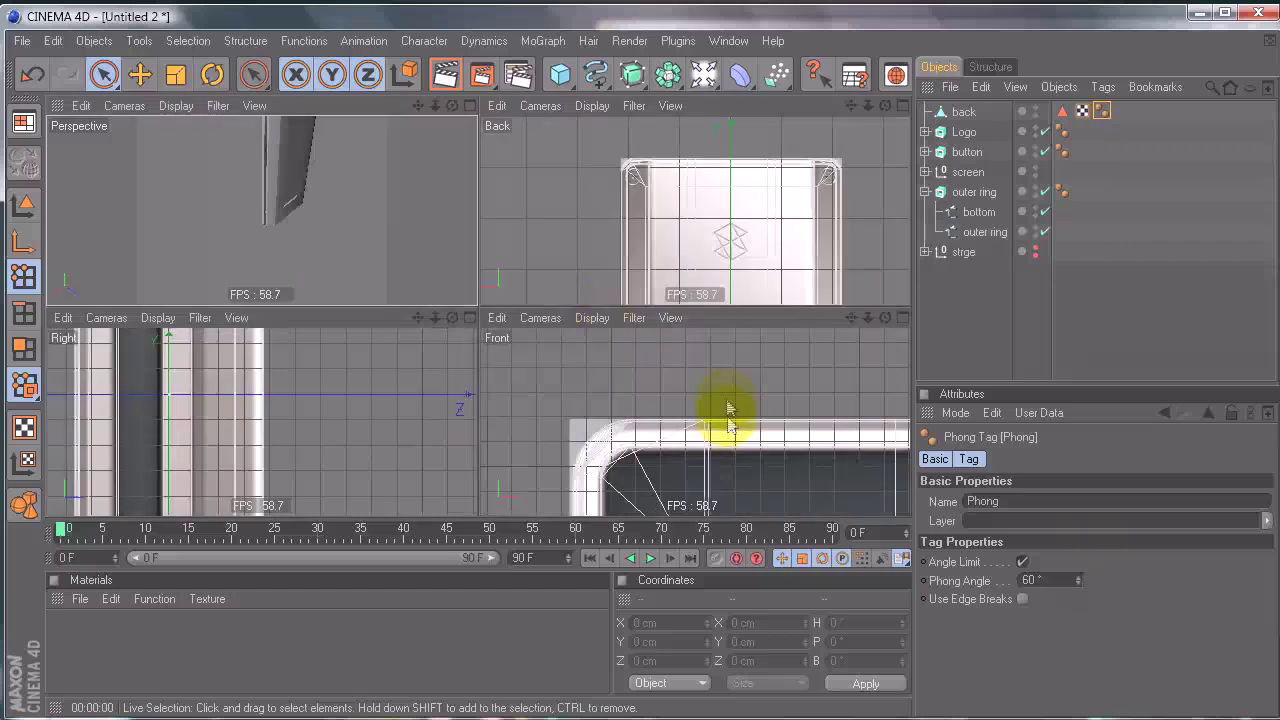
middle_click(738, 272)
alt+middle_drag(650, 305, 640, 364)
alt+middle_drag(628, 264, 788, 232)
mouse_move(870, 222)
alt+middle_down()
mouse_move(634, 340)
mouse_move(643, 383)
mouse_move(640, 370)
mouse_move(876, 200)
alt+middle_up()
click(961, 113)
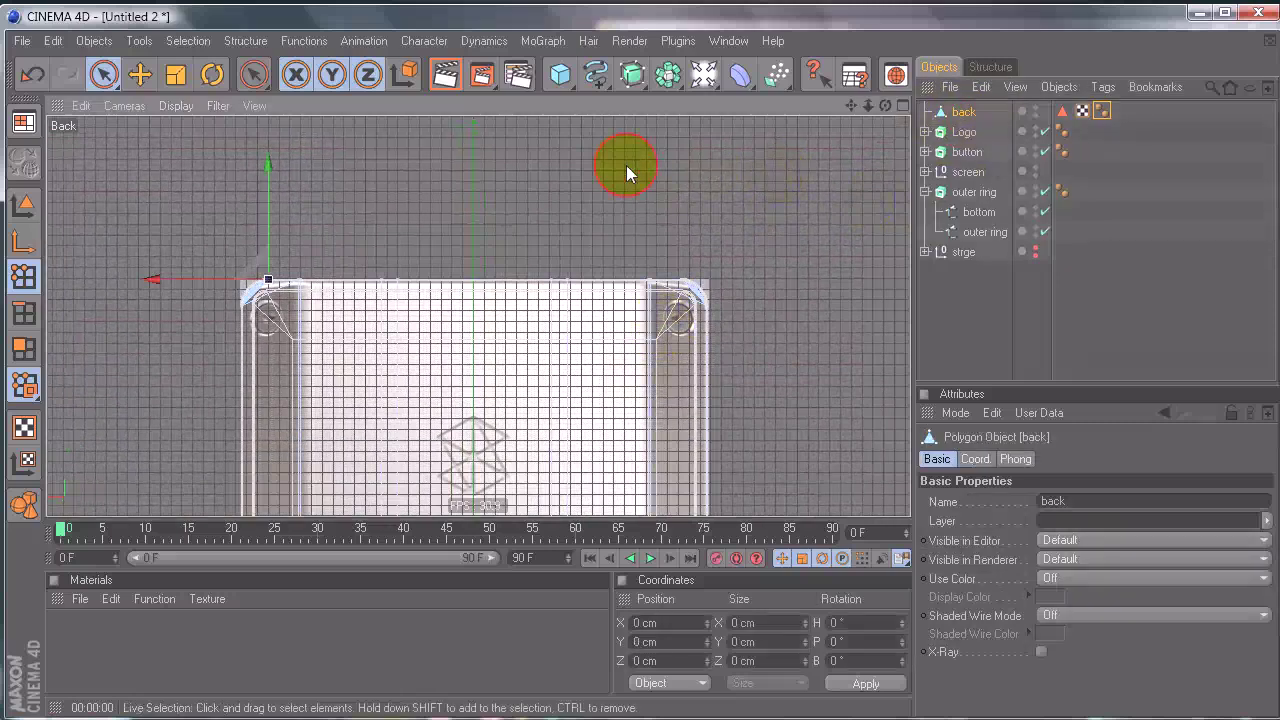
drag(565, 76, 915, 100)
scroll(636, 360, down, 5)
alt+middle_drag(636, 396, 643, 310)
Step: Set the cylinder's orientation to +Z and check its direction against the casing in perspective
click(1025, 460)
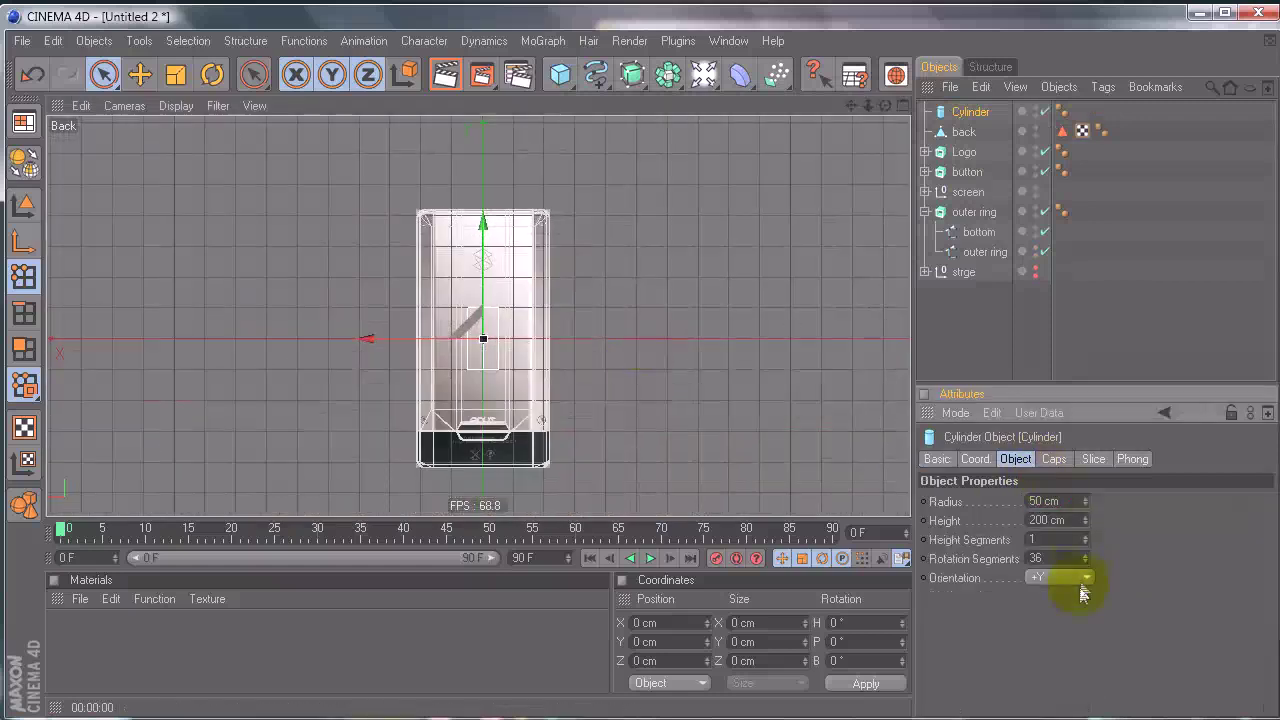
click(1051, 615)
click(1064, 579)
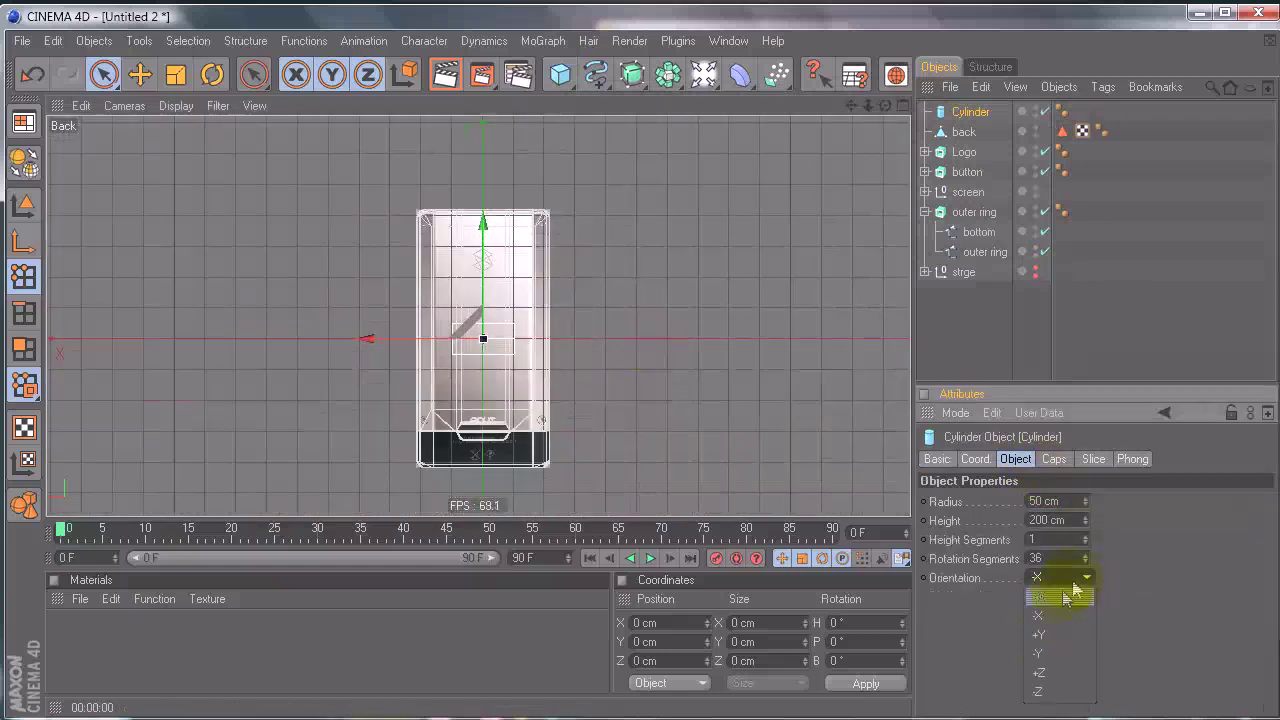
click(1040, 672)
scroll(629, 366, up, 5)
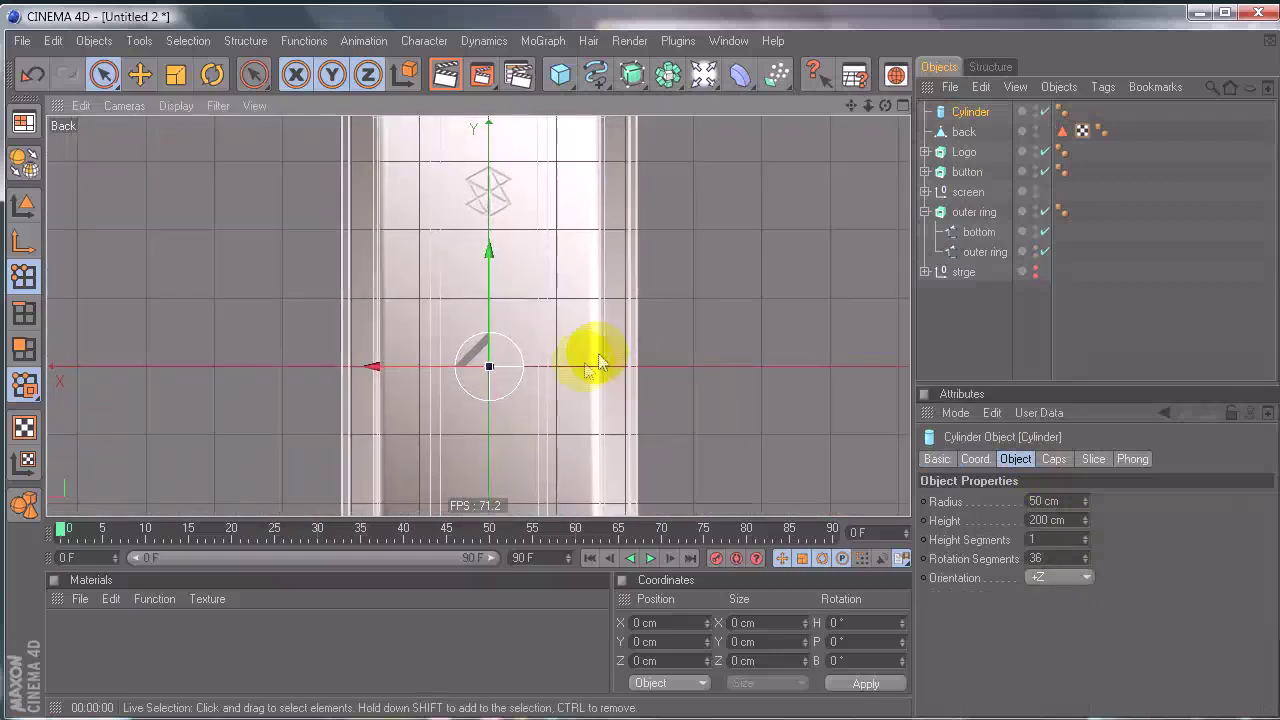
middle_click(265, 229)
middle_click(261, 226)
drag(627, 269, 703, 283)
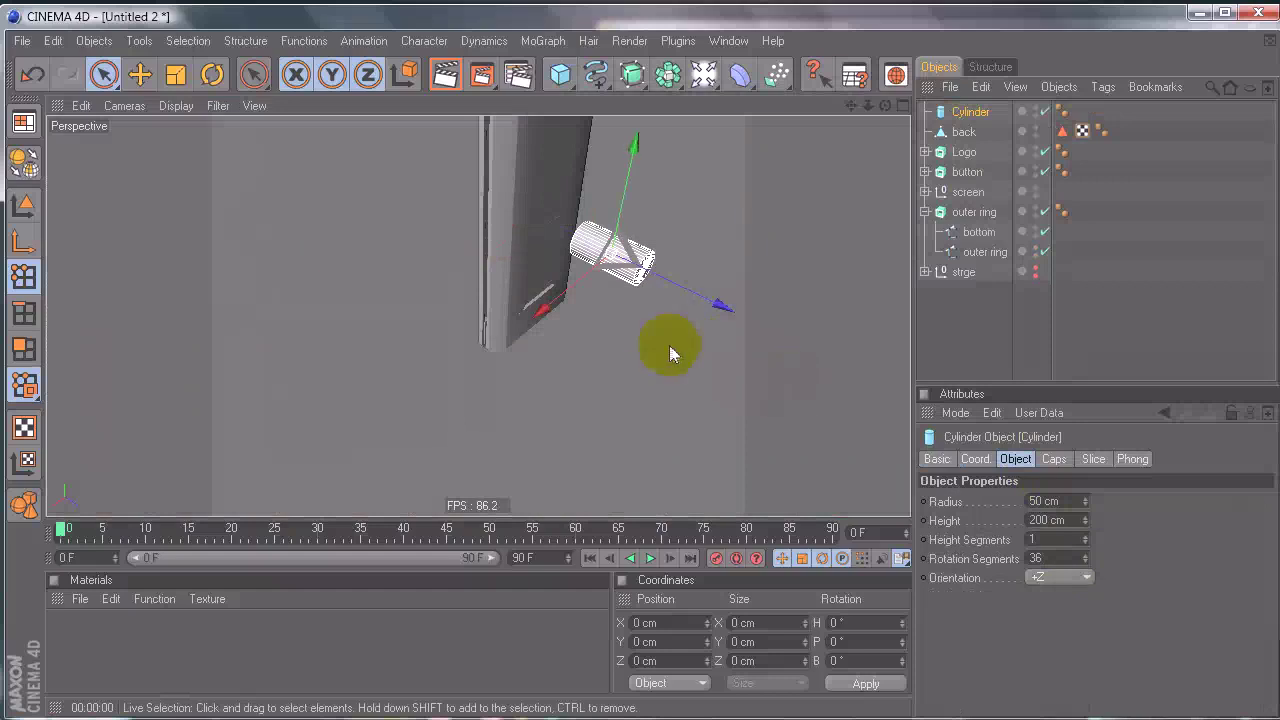
Step: Move the cylinder in the back view onto the round screw at the upper corner of the reference image
middle_click(669, 345)
middle_click(669, 288)
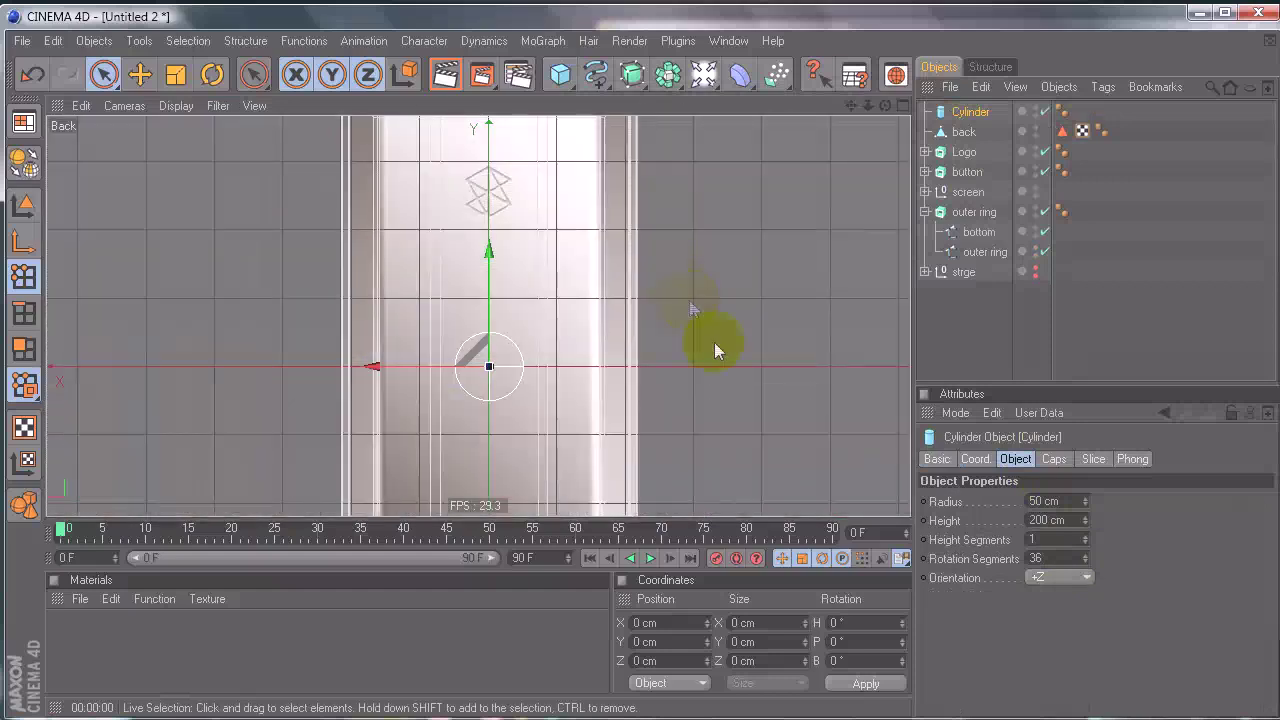
key(e)
drag(567, 315, 483, 100)
alt+middle_drag(580, 314, 678, 534)
alt+right_drag(645, 366, 775, 390)
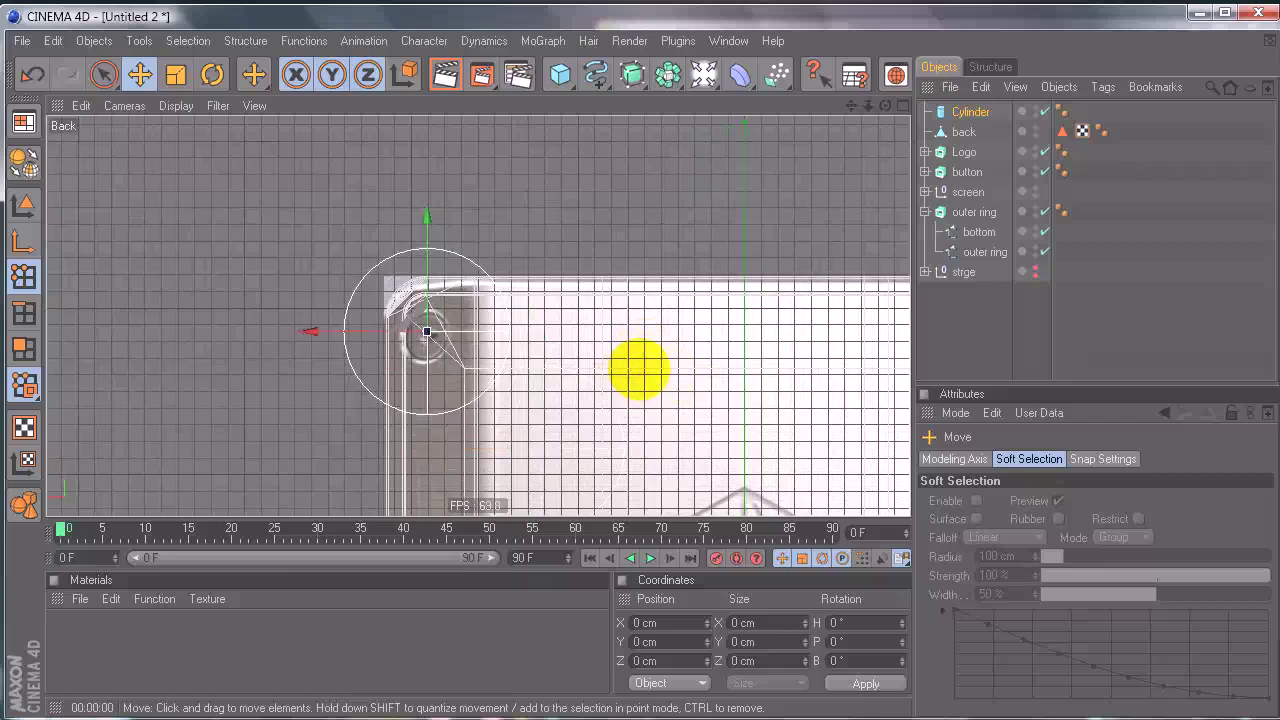
scroll(639, 375, up, 2)
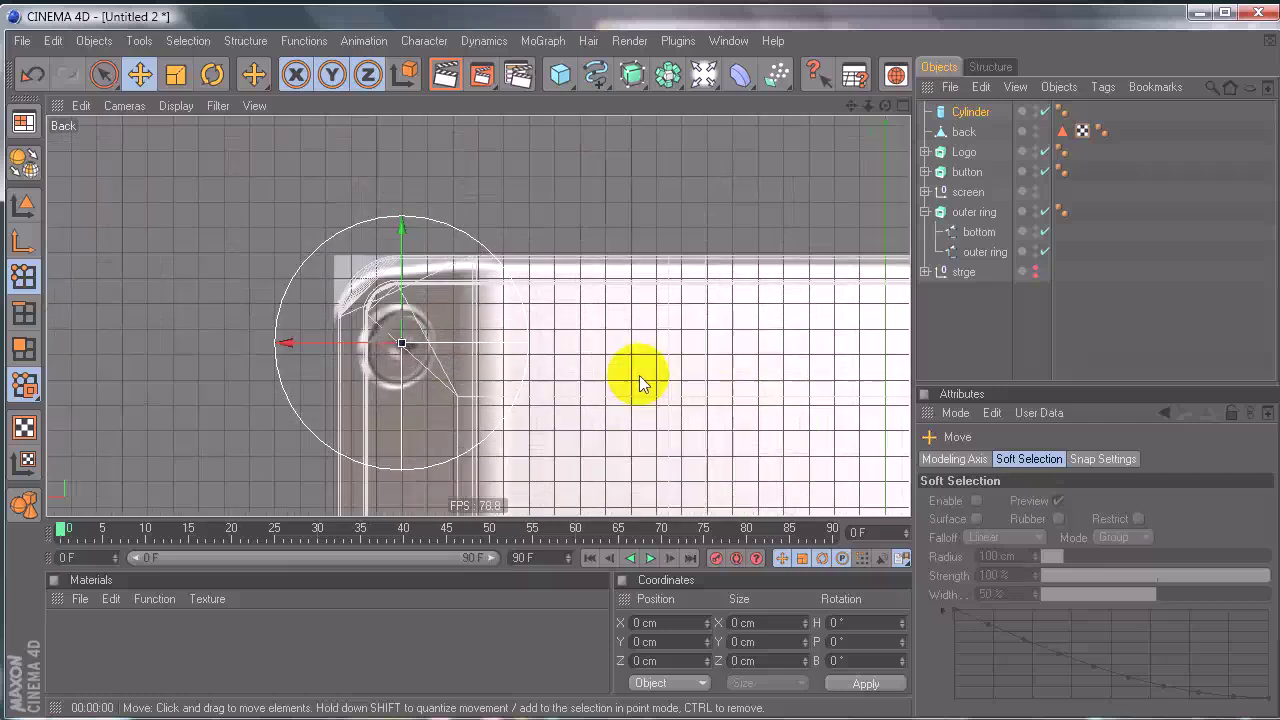
Step: Switch to object editing and reduce the cylinder's radius to 17 cm to match the screw
click(990, 112)
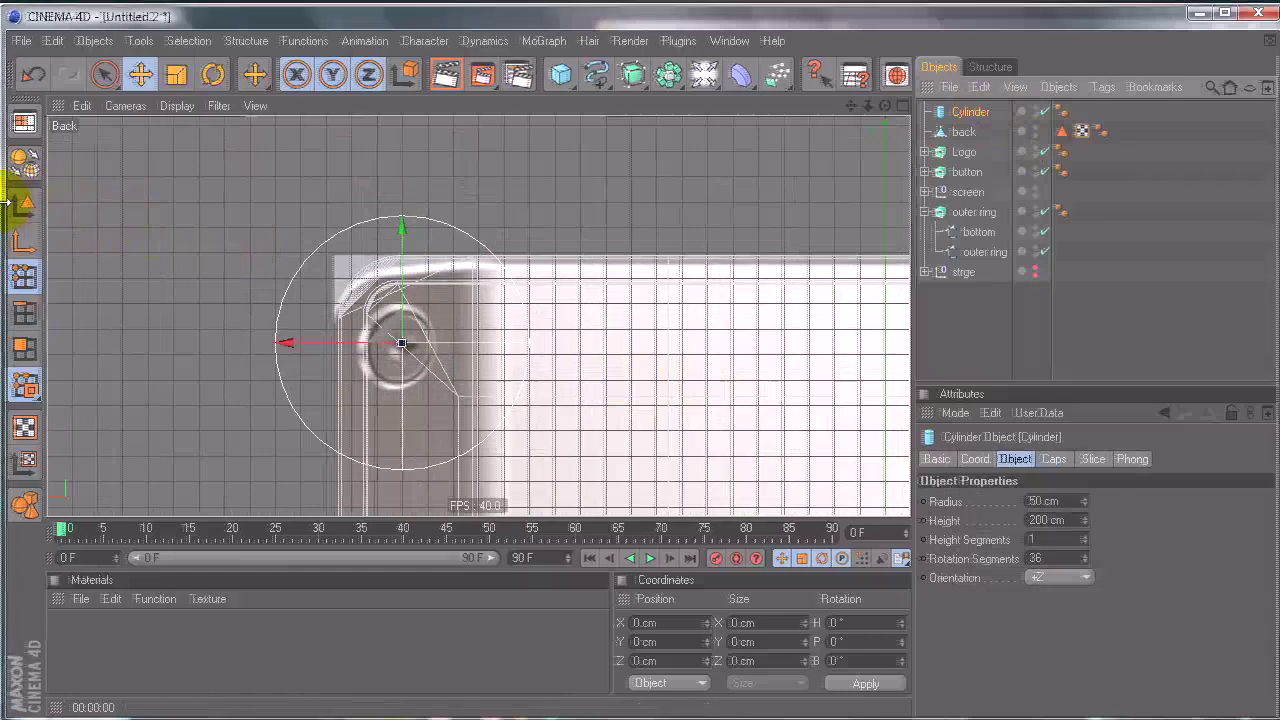
click(22, 204)
click(116, 85)
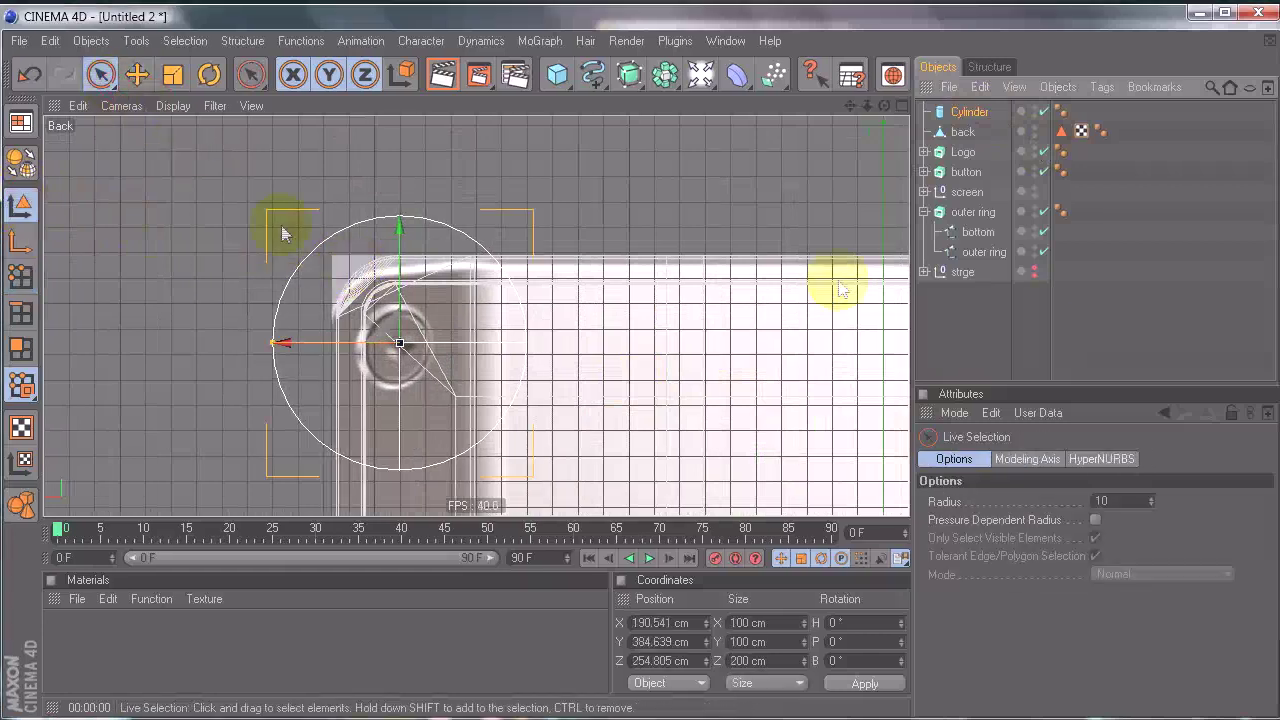
click(962, 112)
click(1084, 504)
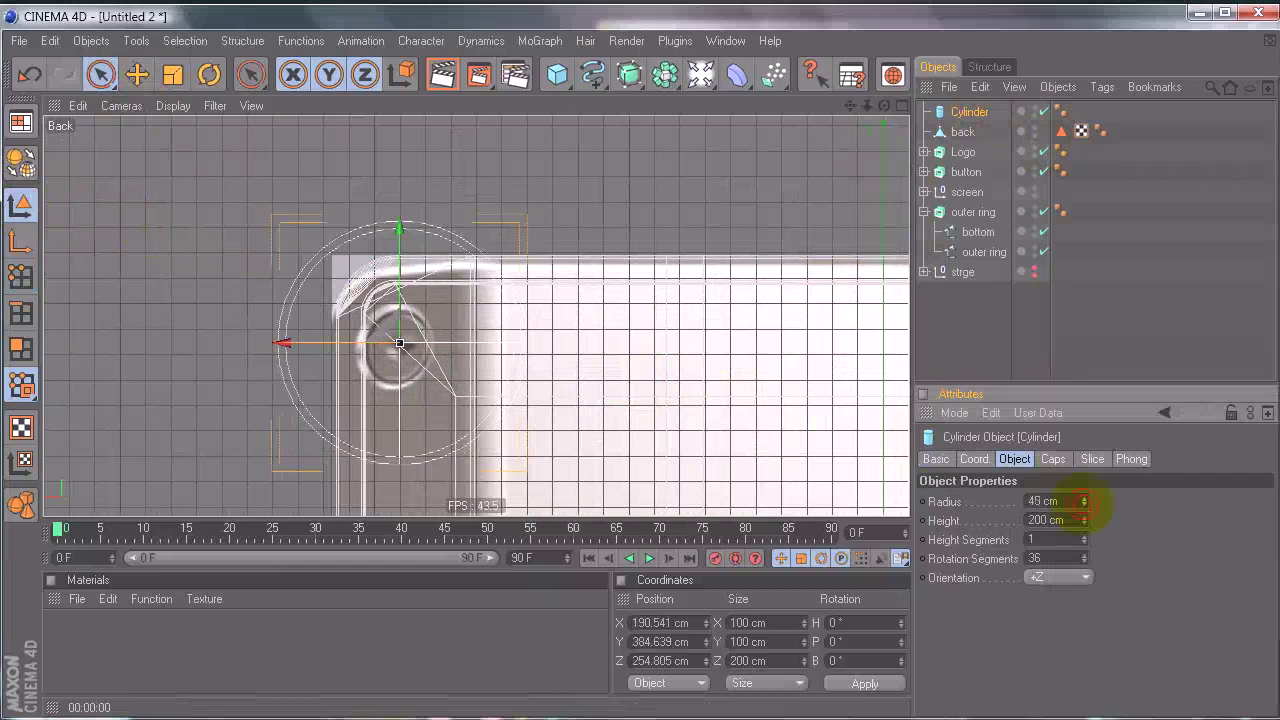
scroll(671, 374, up, 4)
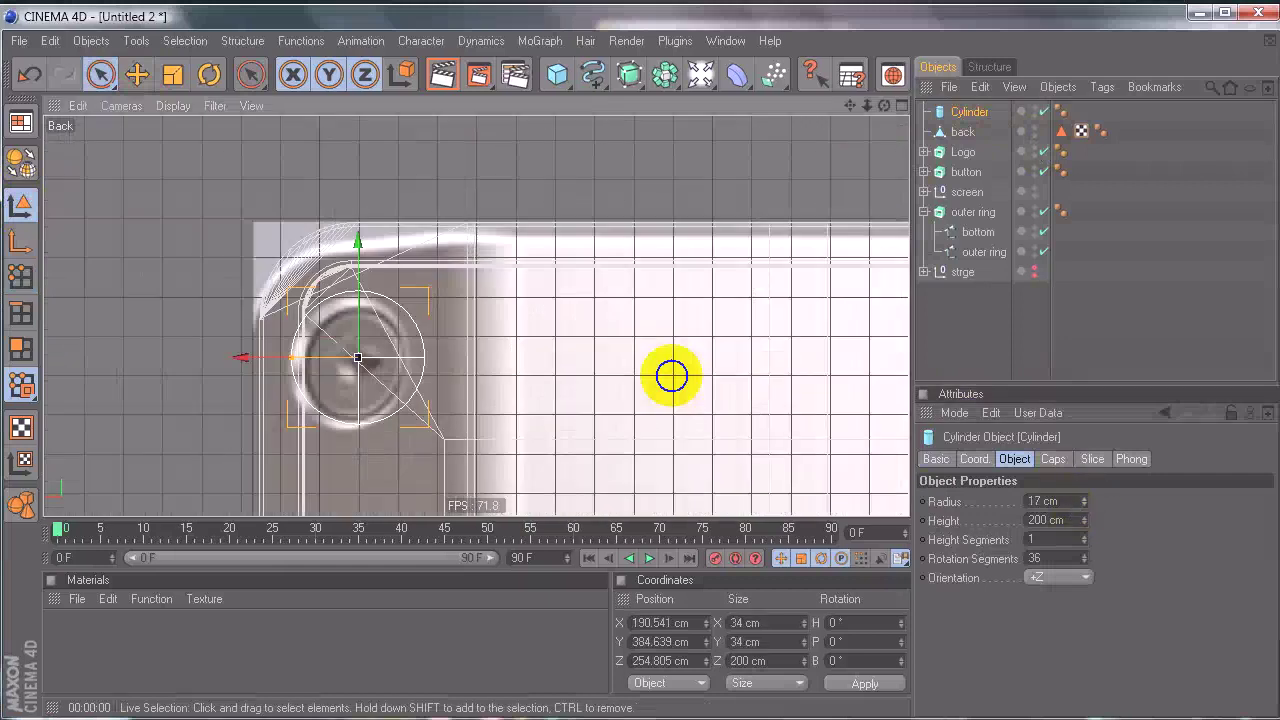
key(r)
drag(366, 404, 340, 402)
key(e)
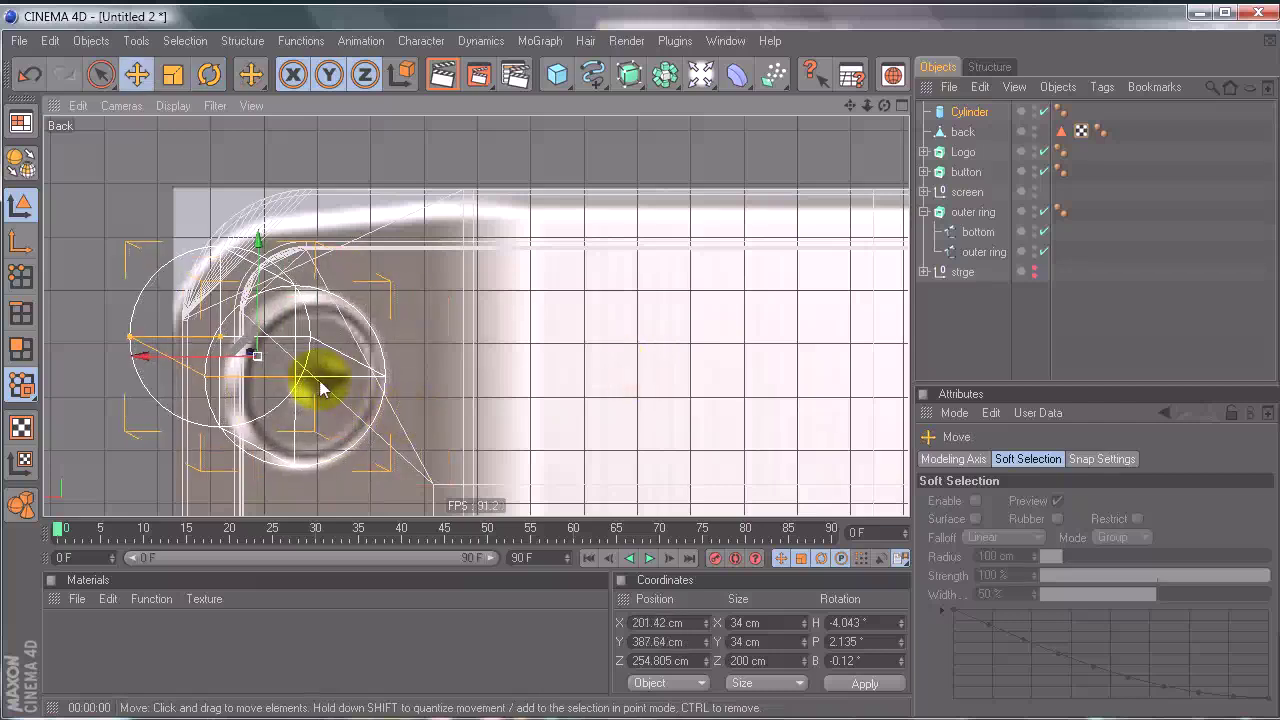
key(r)
key(F5)
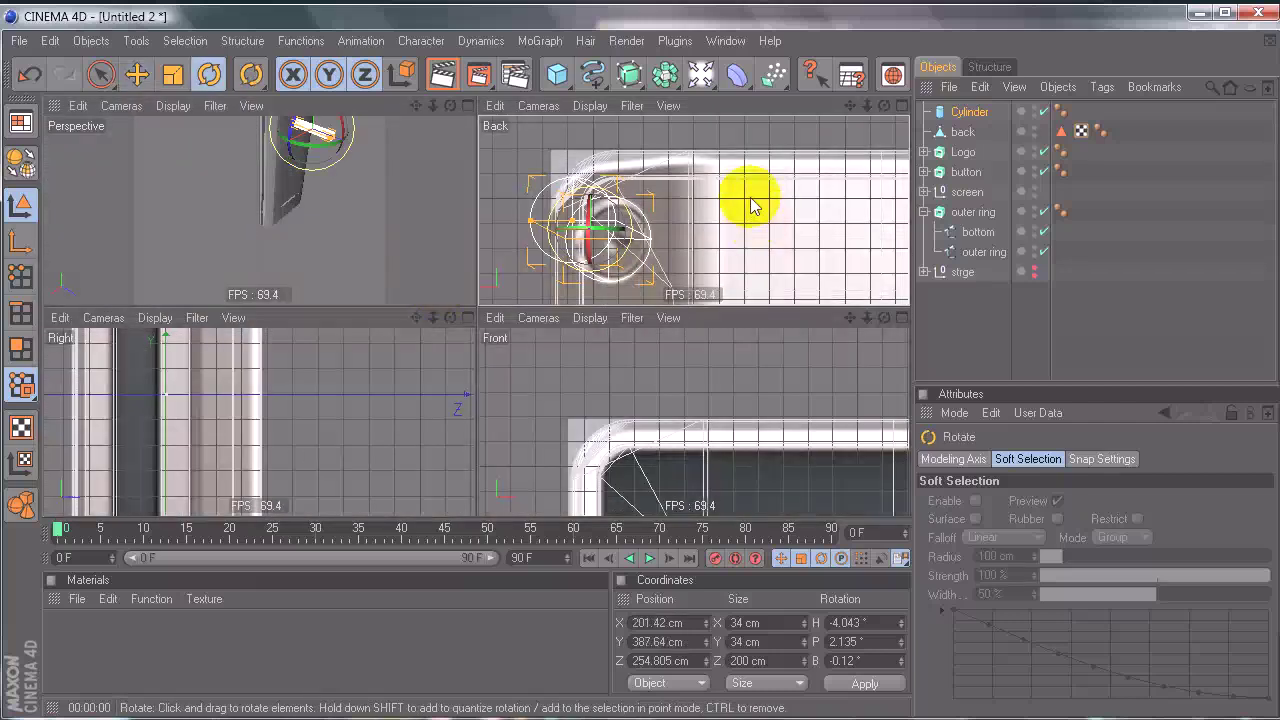
Step: Rotate the cylinder's heading to about -33.4° in the top view, roughly perpendicular to the casing's slanted side
middle_click(182, 152)
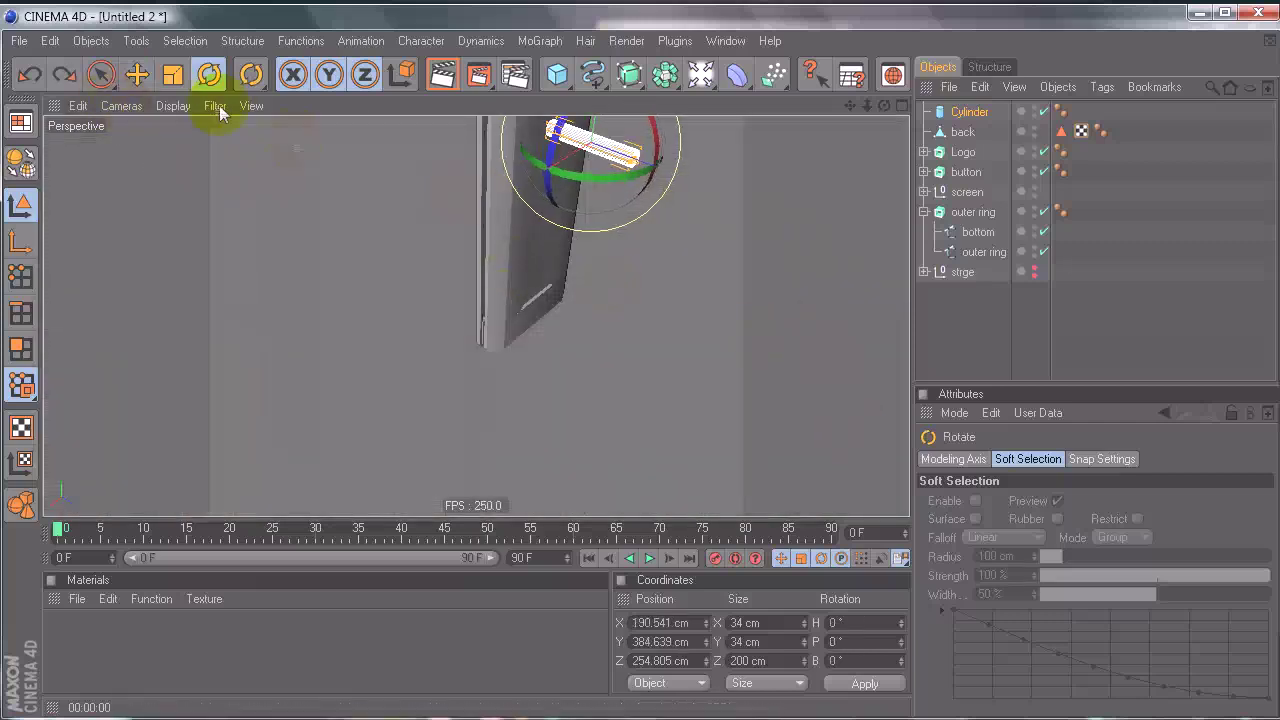
click(121, 106)
click(166, 311)
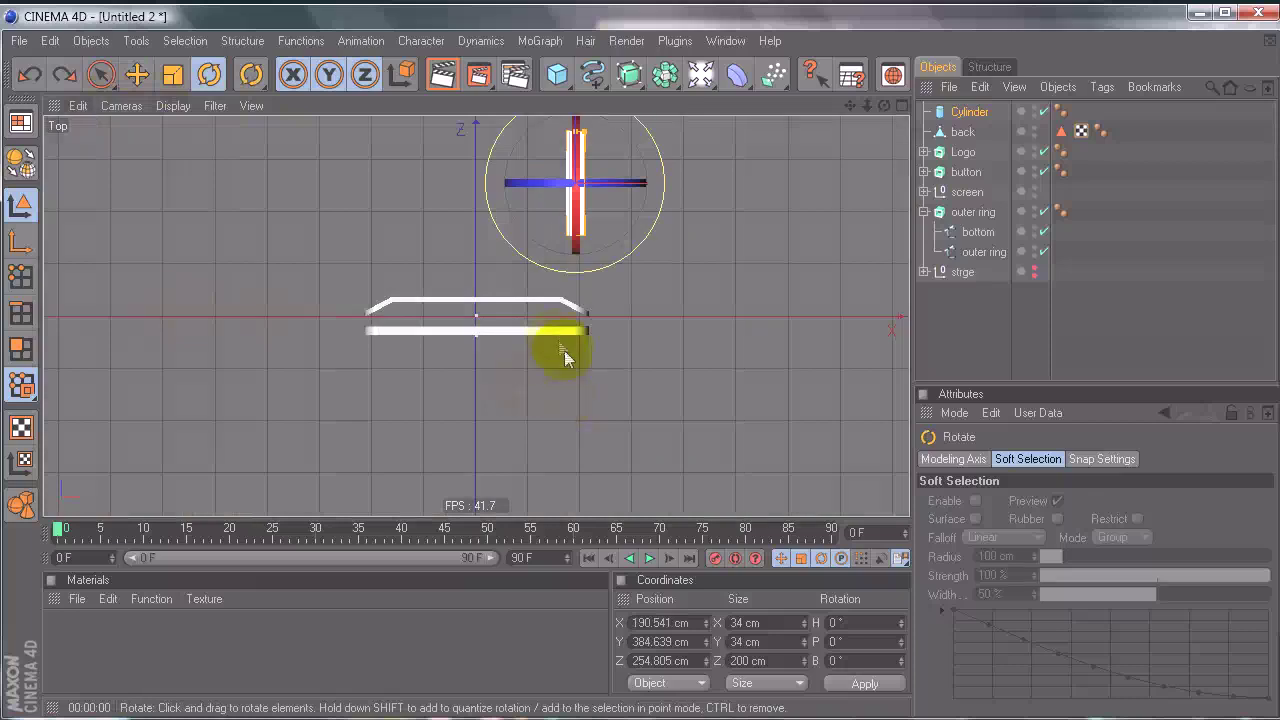
scroll(655, 342, up, 6)
alt+middle_drag(663, 337, 544, 489)
scroll(678, 330, up, 1)
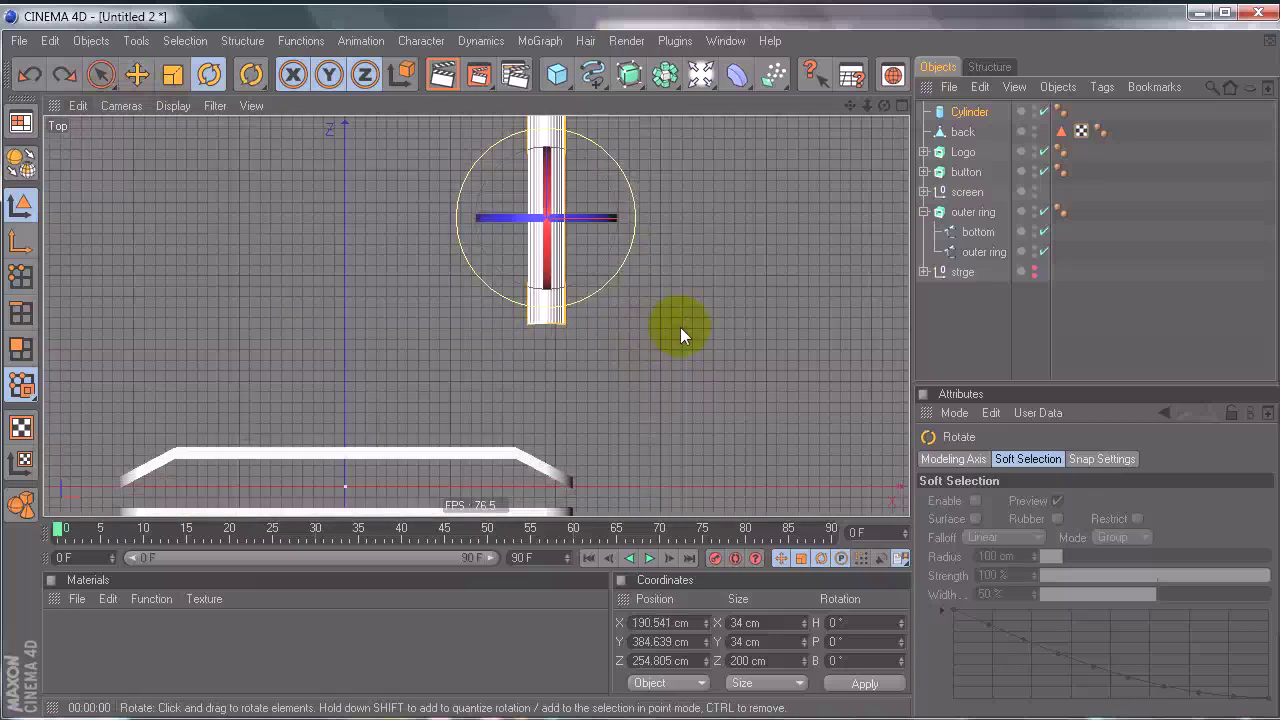
drag(607, 268, 577, 299)
Step: Move the cylinder close to the casing's slanted side, at about X 243.7 cm and Z 112.5 cm
key(e)
drag(557, 233, 611, 381)
scroll(628, 290, up, 4)
alt+middle_drag(637, 368, 522, 212)
scroll(641, 372, up, 3)
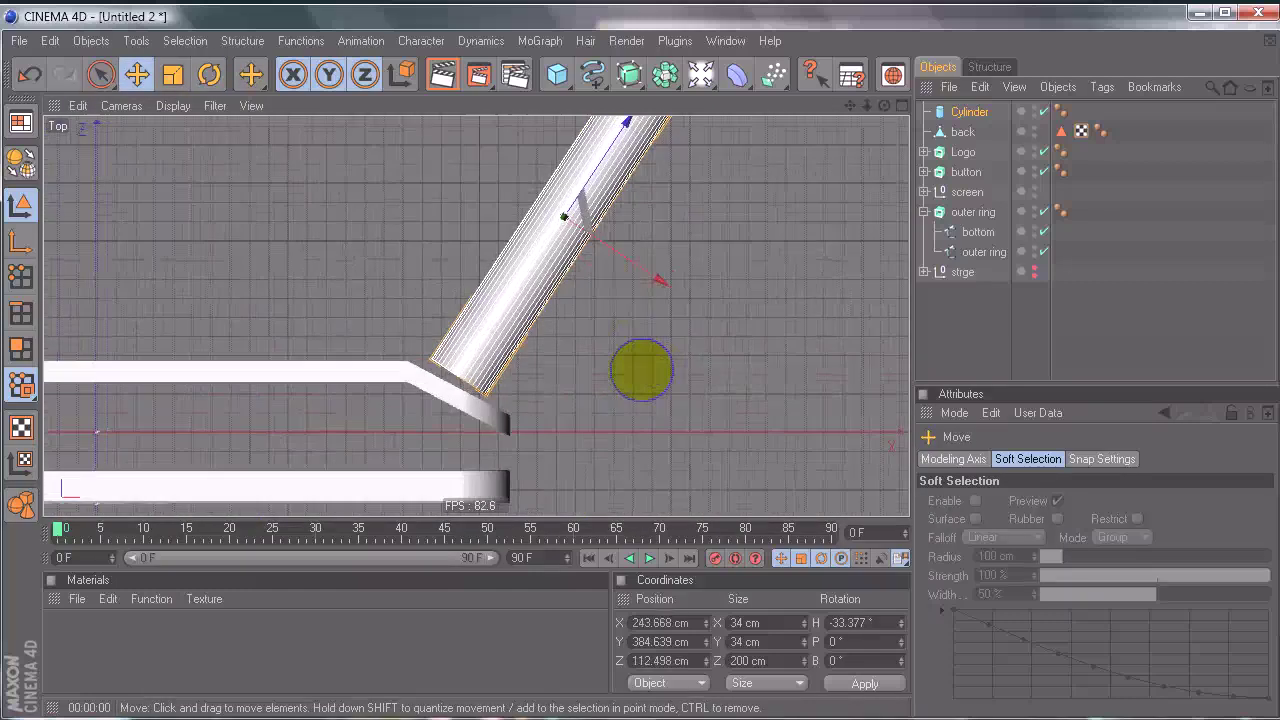
Step: Adjust the cylinder's heading to about -29.3° and bring its end against the slanted side at about X 241.7, Z 109 cm
key(r)
drag(601, 279, 606, 270)
key(e)
click(597, 218)
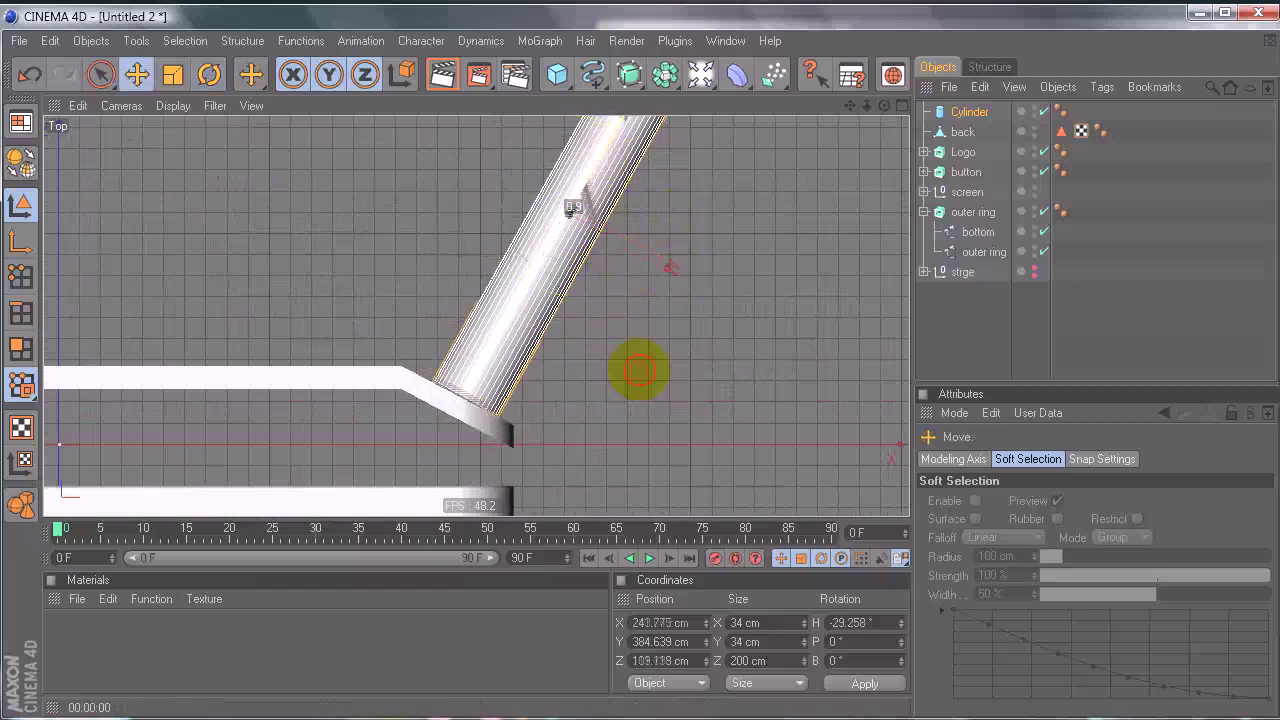
scroll(638, 370, up, 3)
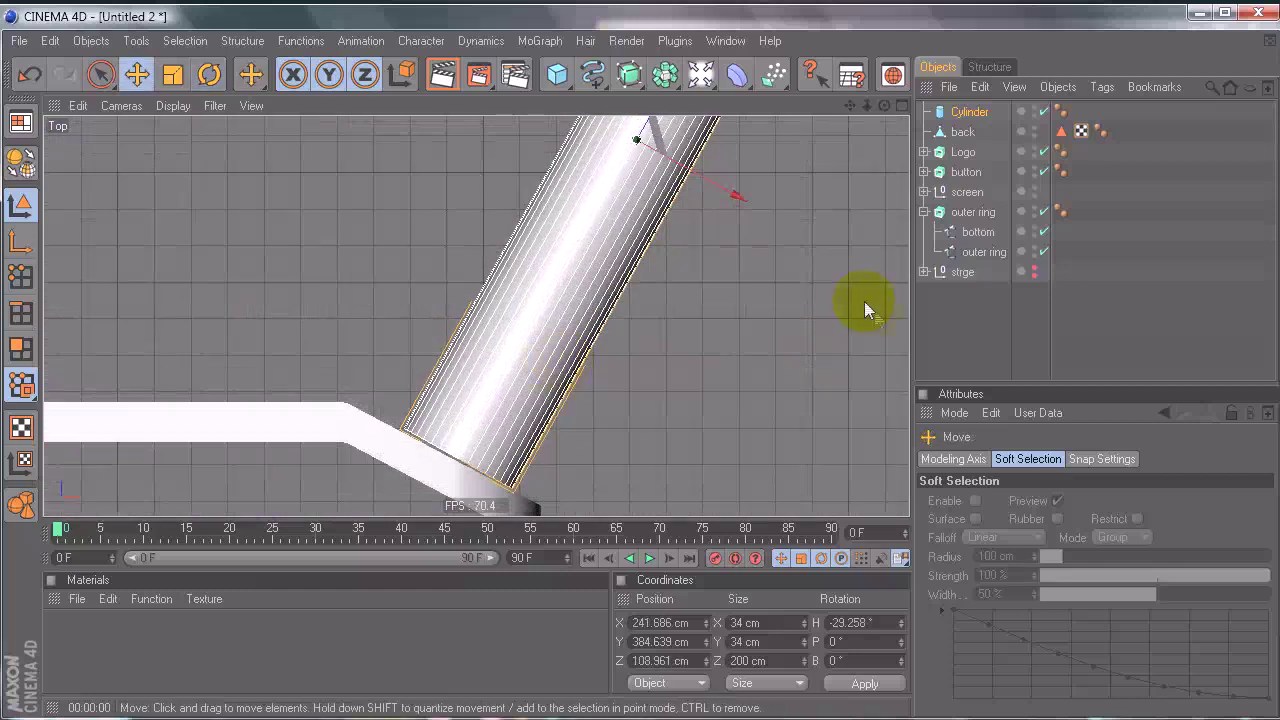
Step: Fine-tune the cylinder's heading to about -27.8° so its end lies flush with the casing's slanted side
key(r)
drag(667, 207, 668, 203)
click(962, 307)
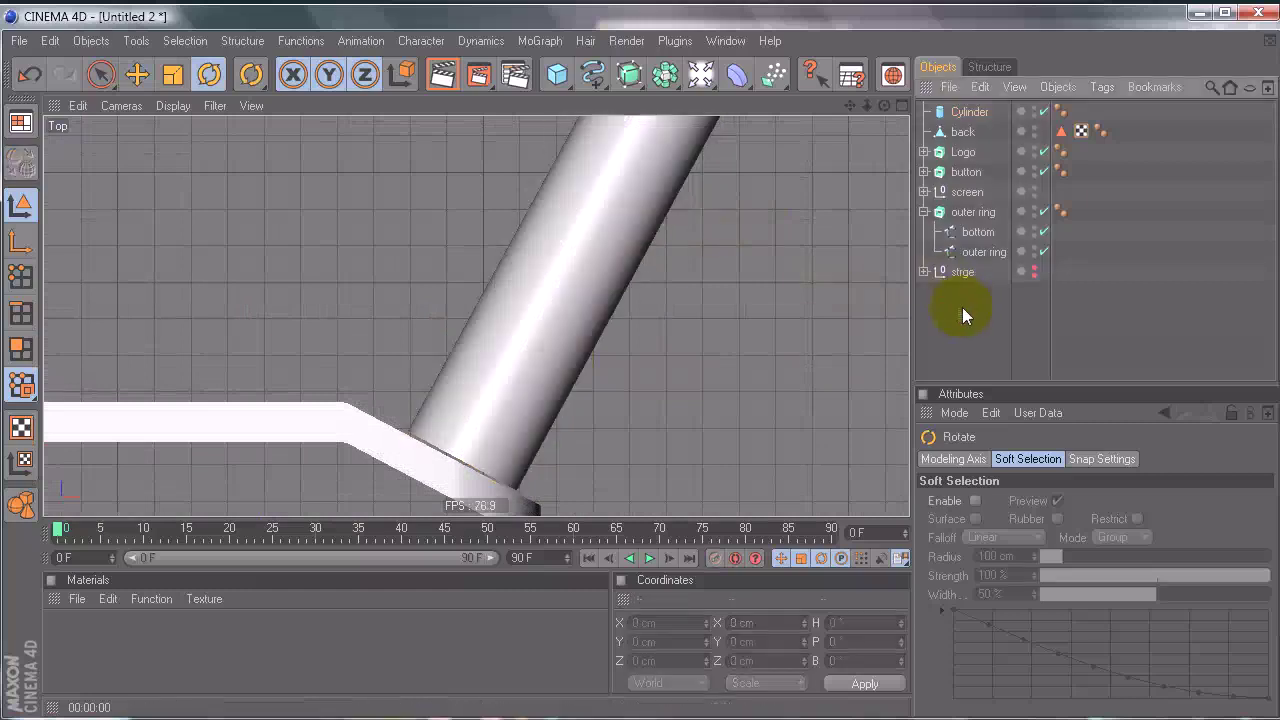
click(960, 114)
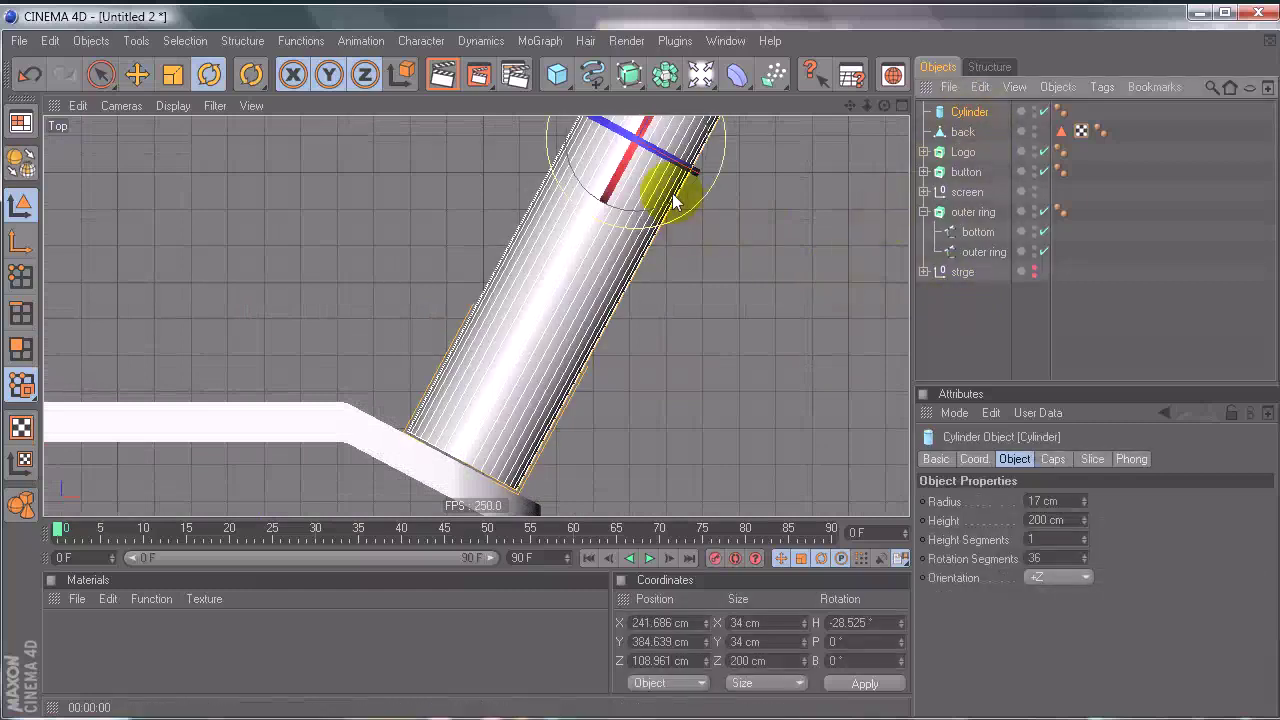
drag(673, 200, 673, 197)
click(987, 318)
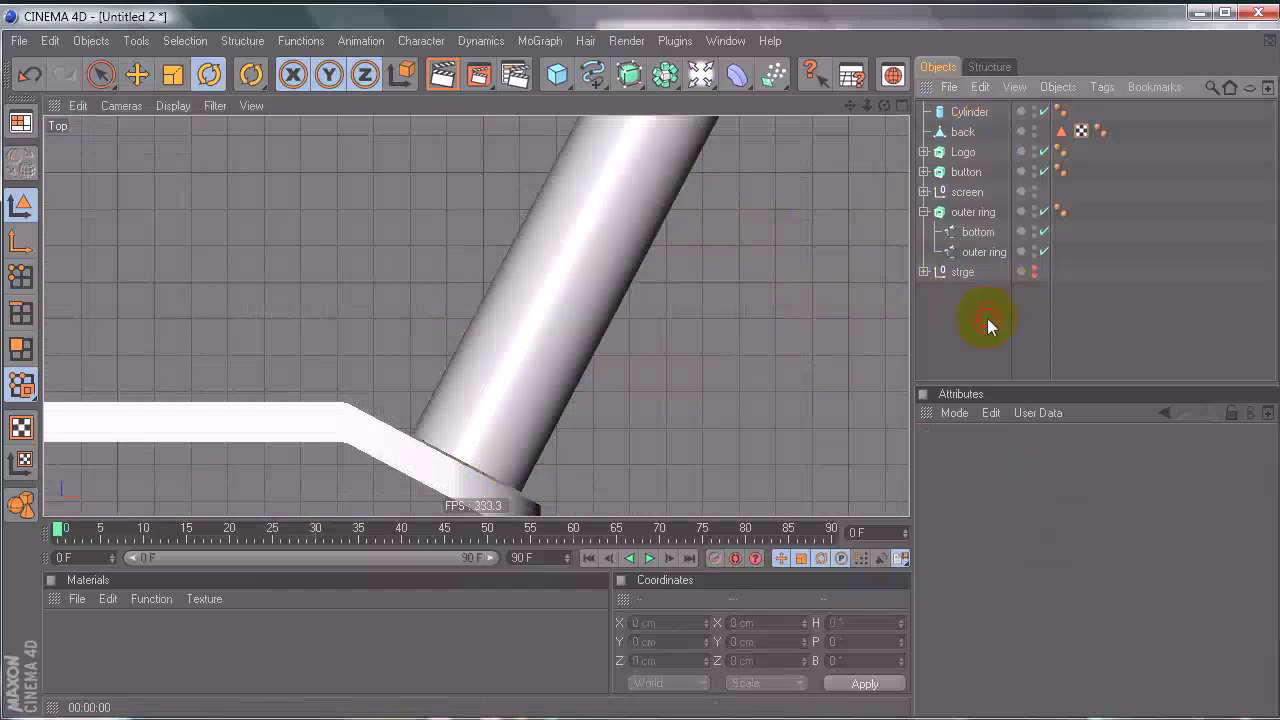
click(952, 114)
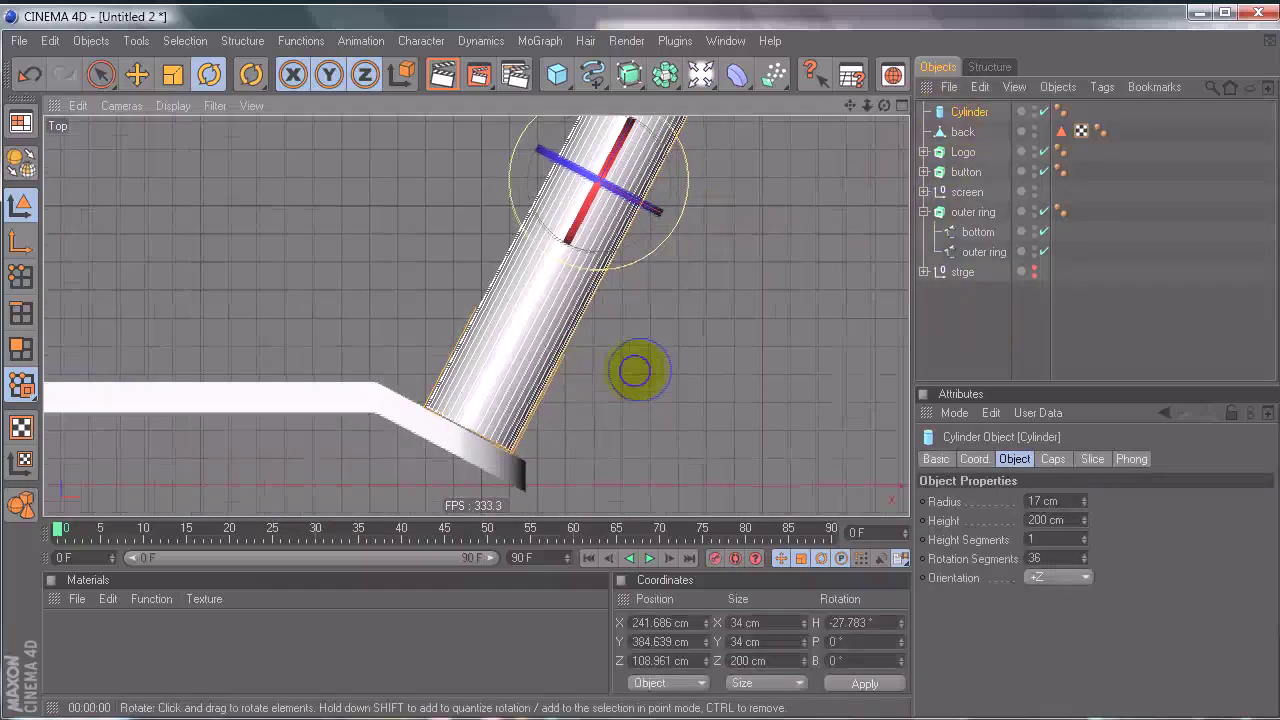
middle_click(352, 289)
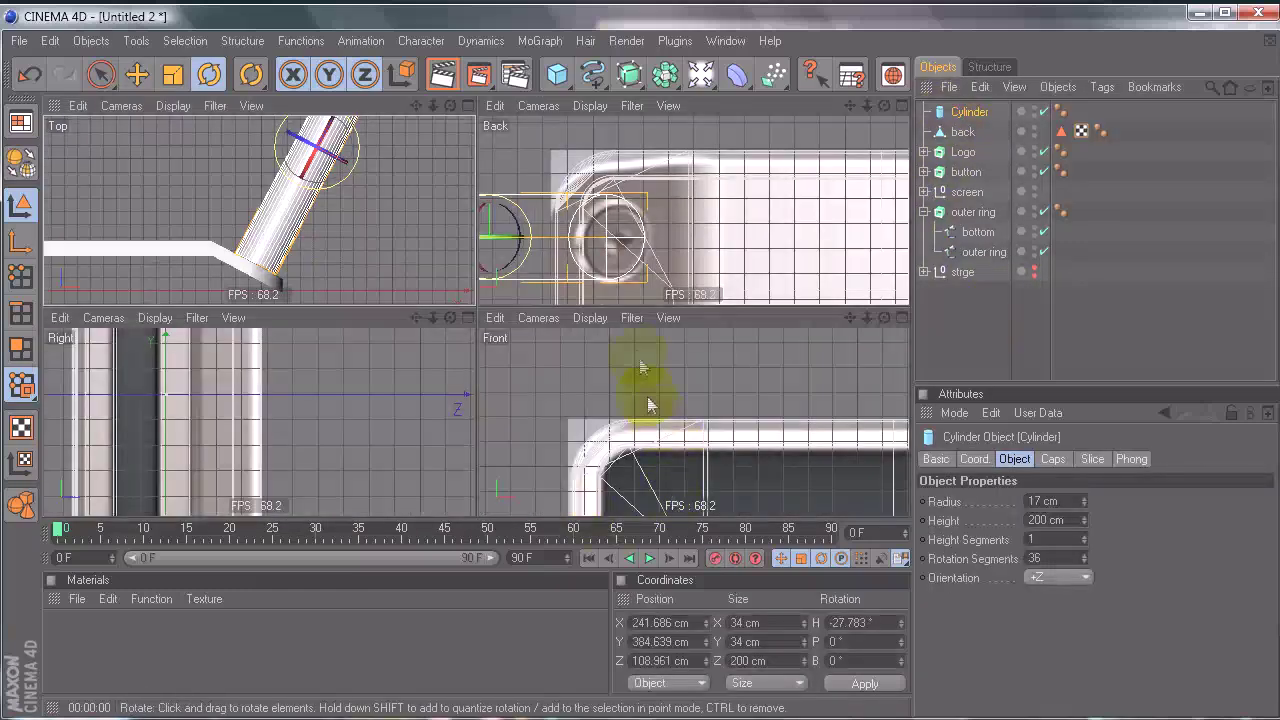
Step: Move the cylinder over the screw in the back reference at about X 238.9, Y 382.8 cm and set its radius to 17 cm
middle_click(637, 279)
key(e)
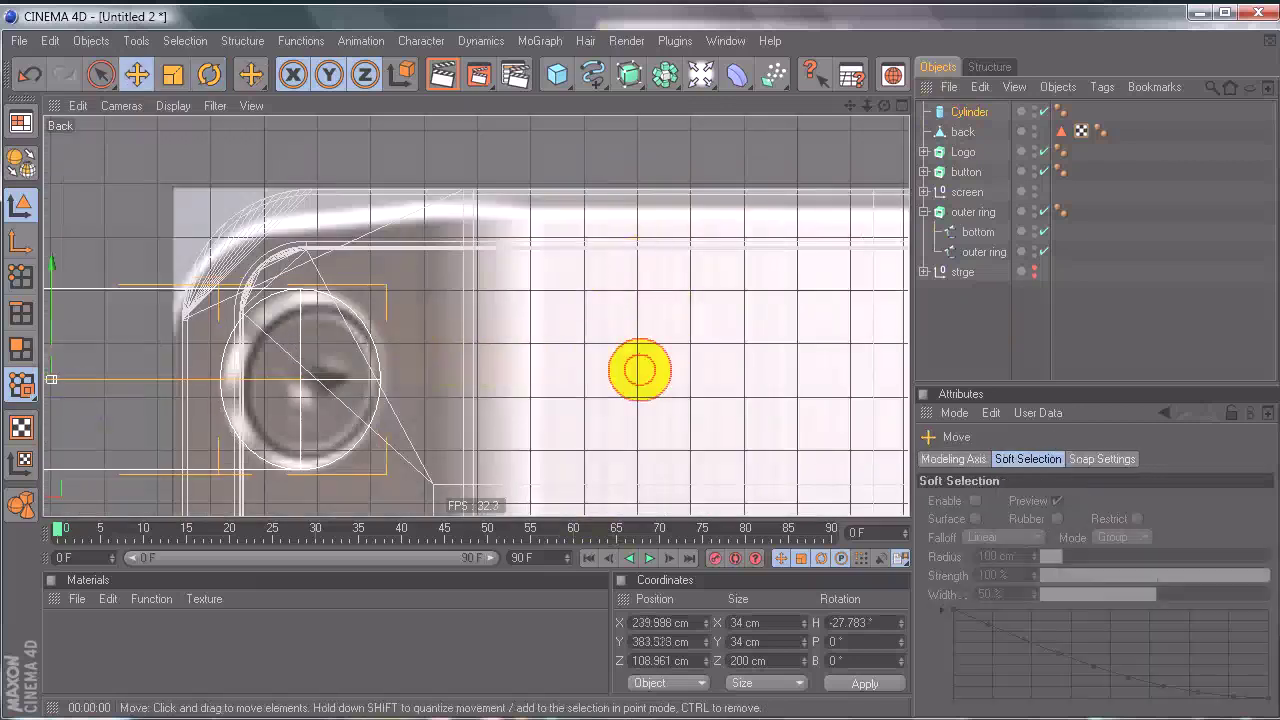
click(962, 112)
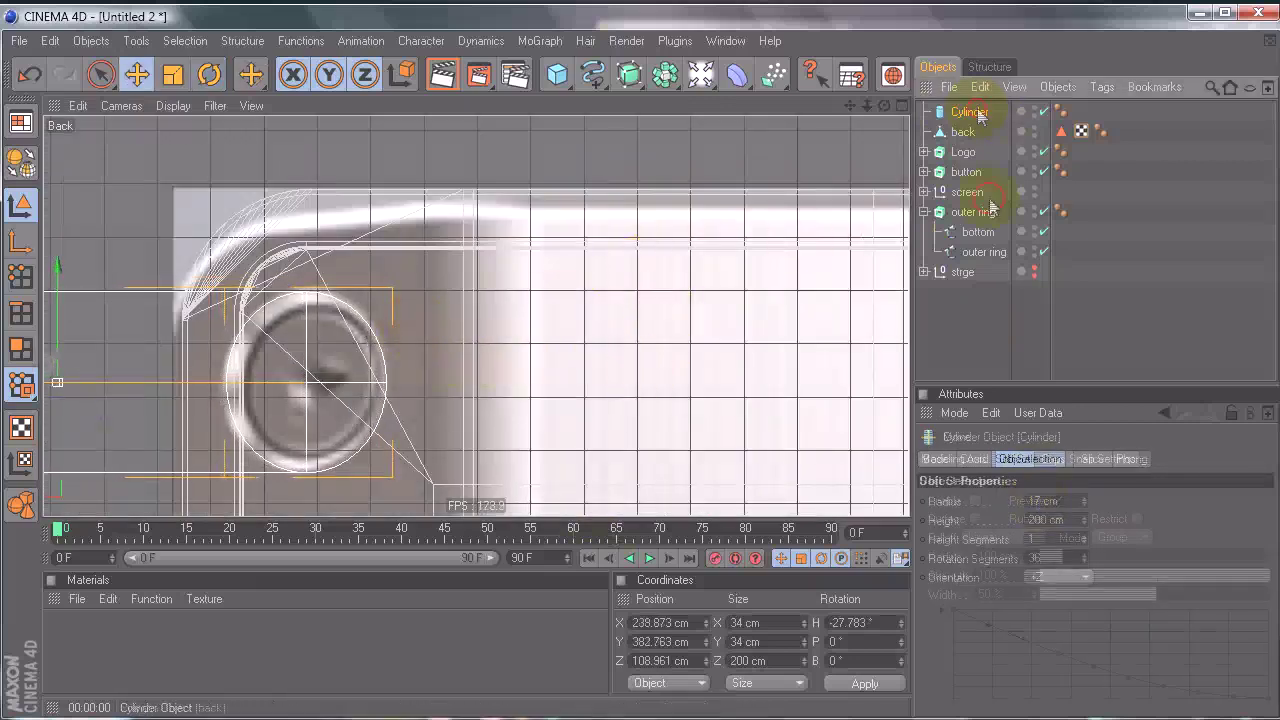
click(1084, 504)
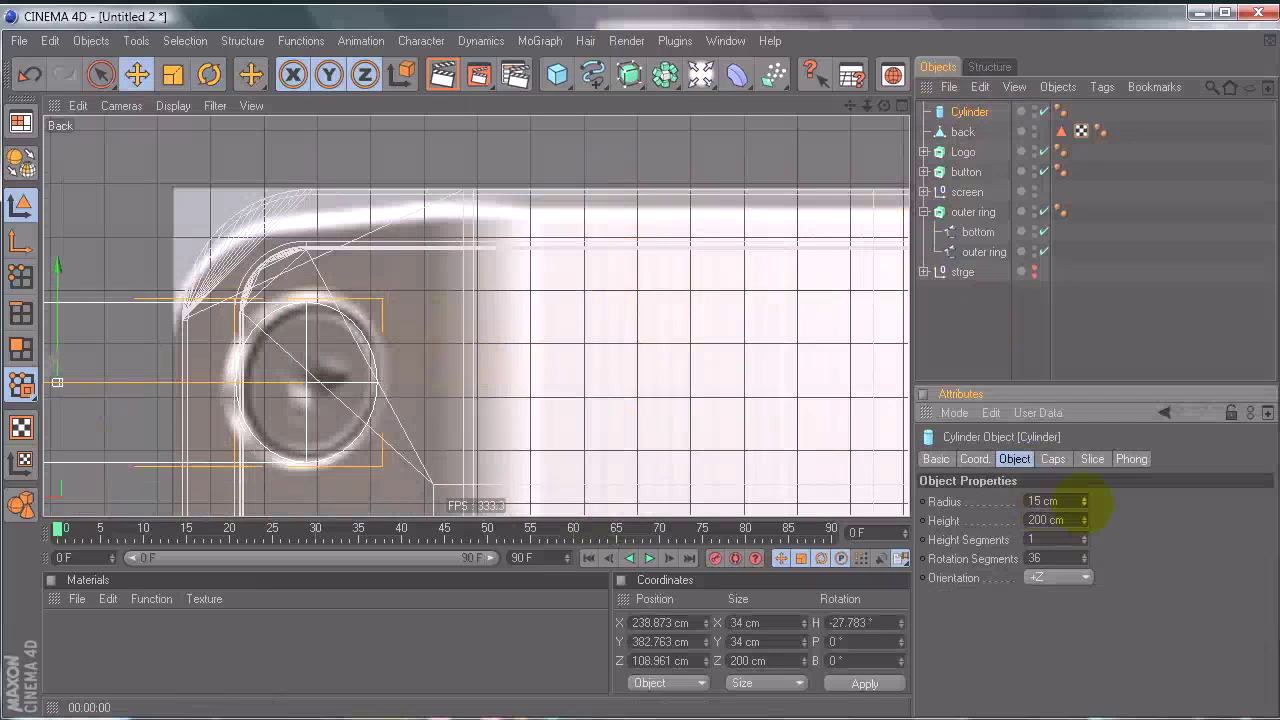
drag(1084, 503, 1084, 499)
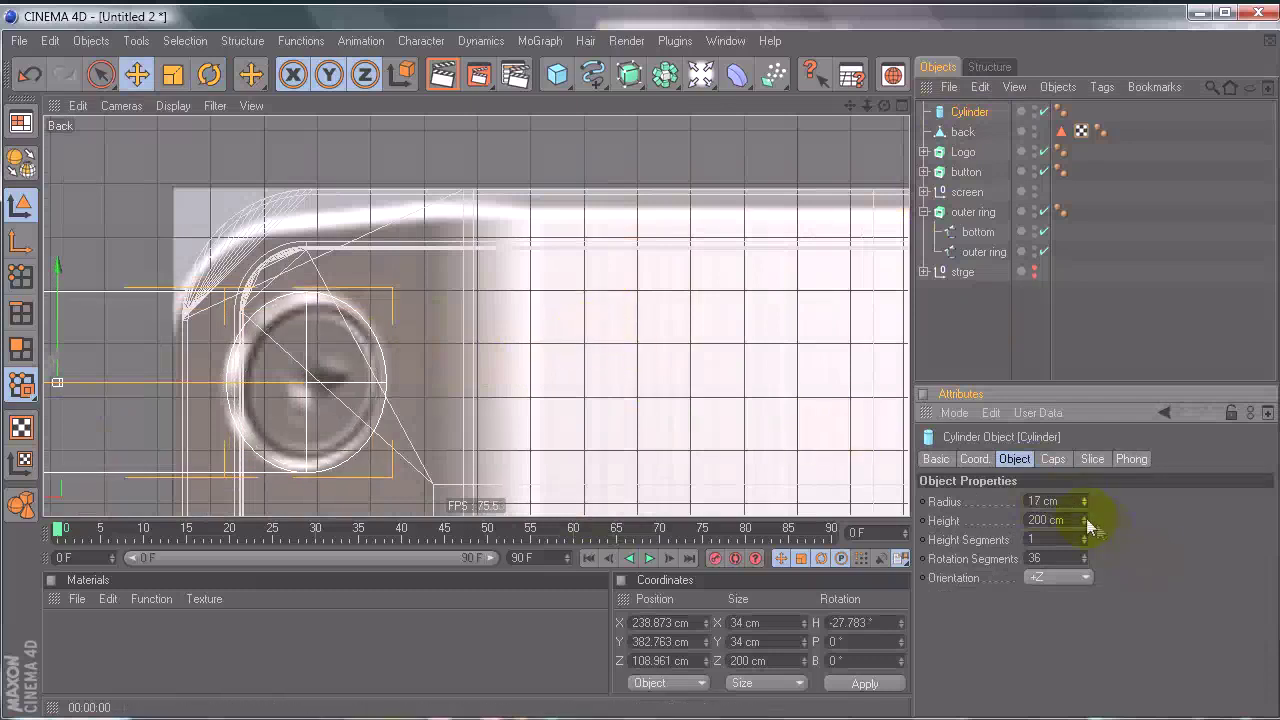
Step: Shorten the cylinder to 41 cm and move it onto the casing's slanted side at about X 200.7, Z 36.6 cm
drag(1084, 519, 1085, 520)
middle_click(841, 306)
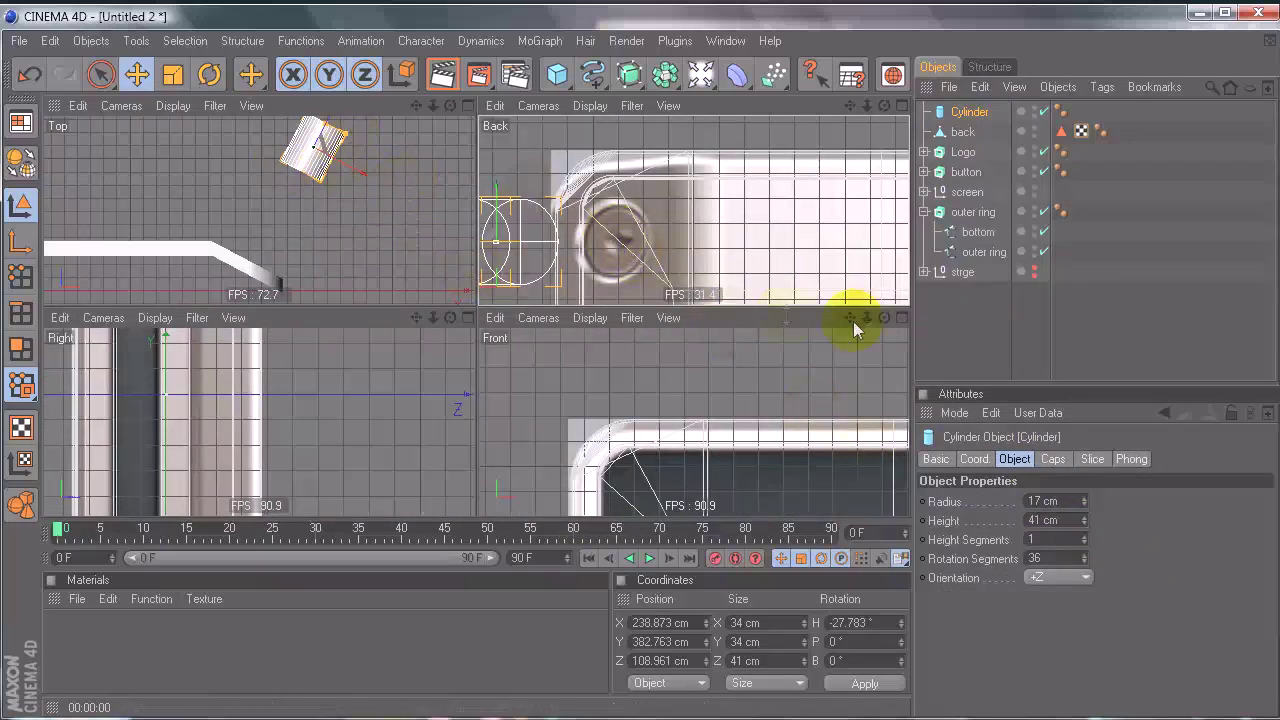
key(e)
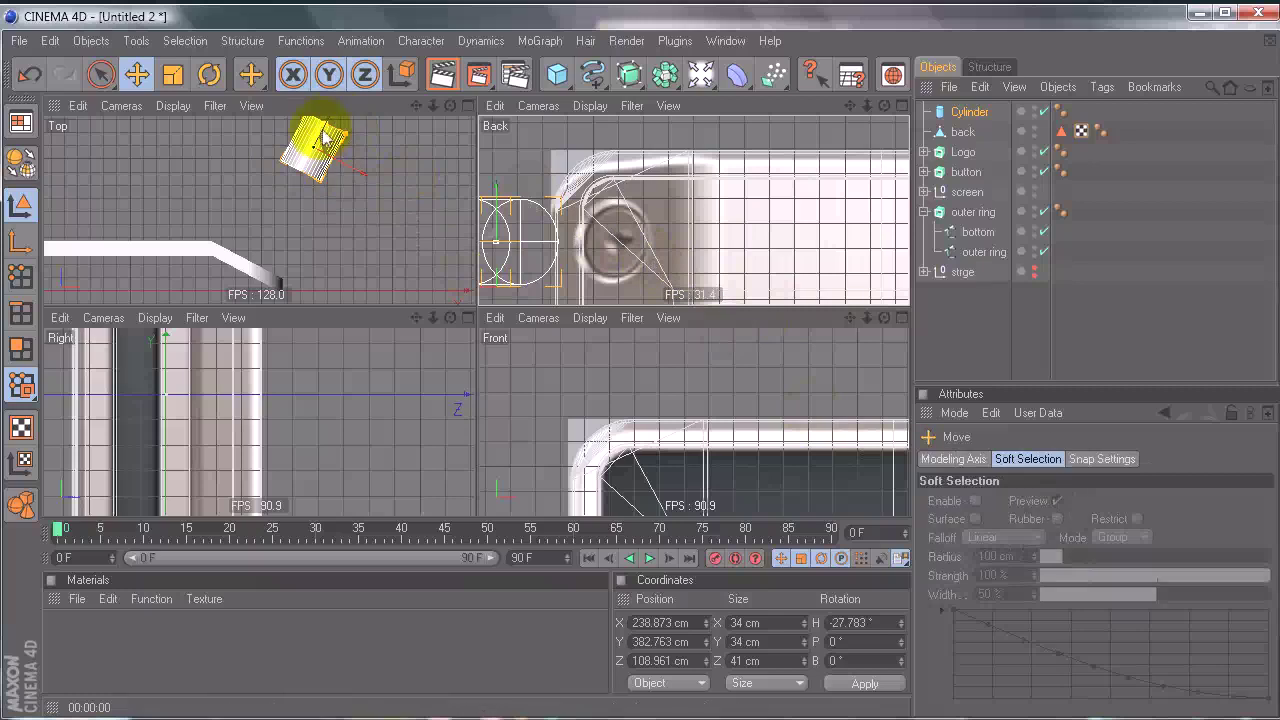
click(310, 148)
alt+middle_drag(349, 135, 361, 177)
drag(349, 136, 299, 233)
drag(466, 296, 397, 183)
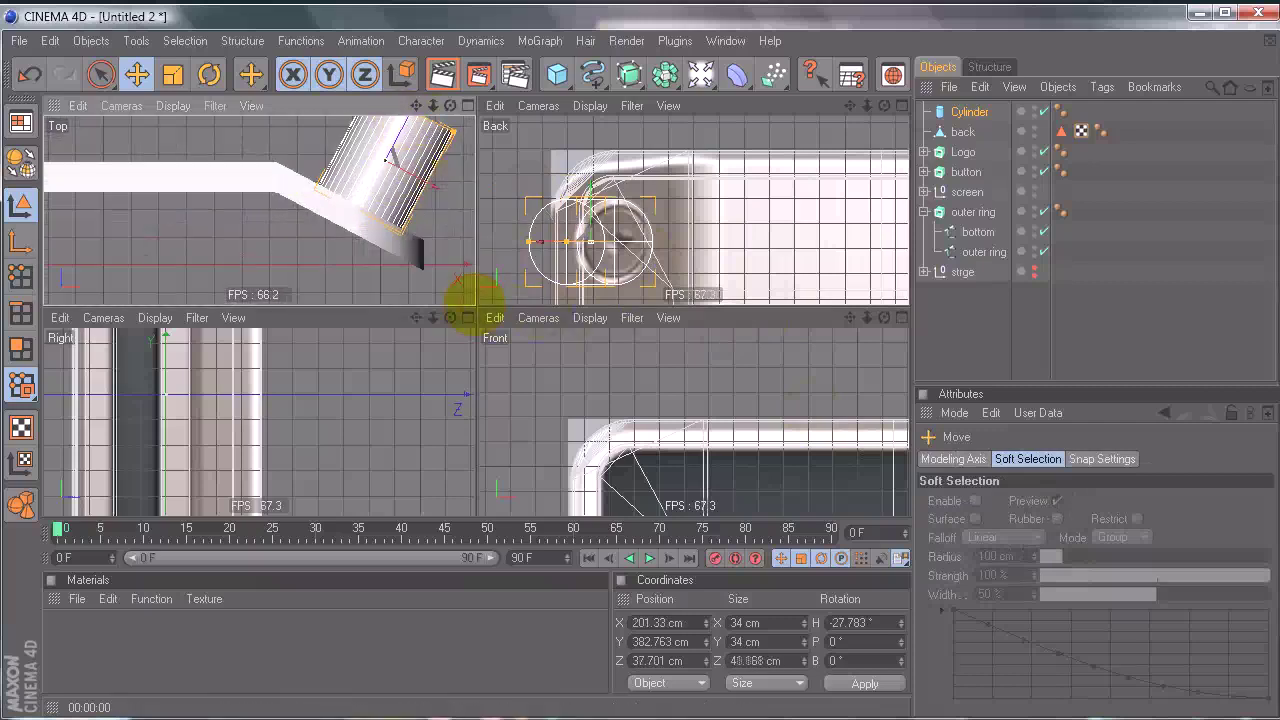
middle_click(594, 186)
middle_click(770, 277)
middle_click(790, 280)
mouse_move(640, 368)
alt+middle_down()
mouse_move(609, 366)
mouse_move(631, 371)
mouse_move(622, 366)
alt+middle_up()
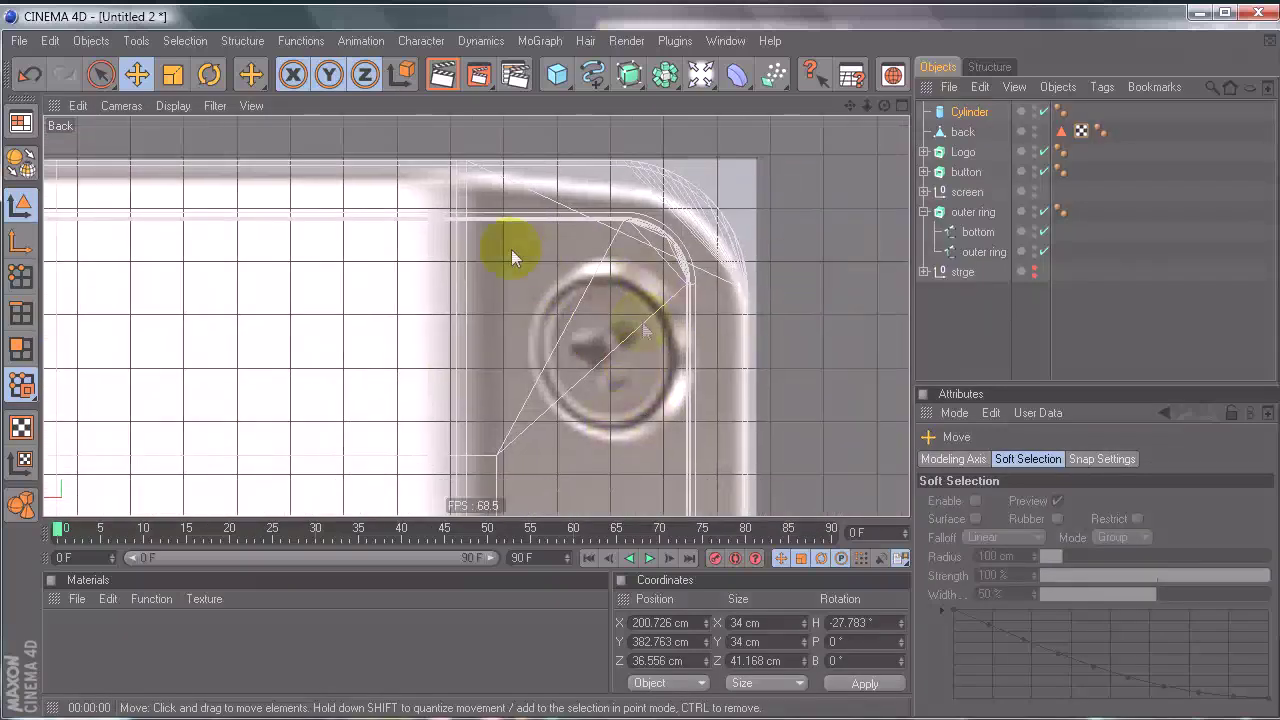
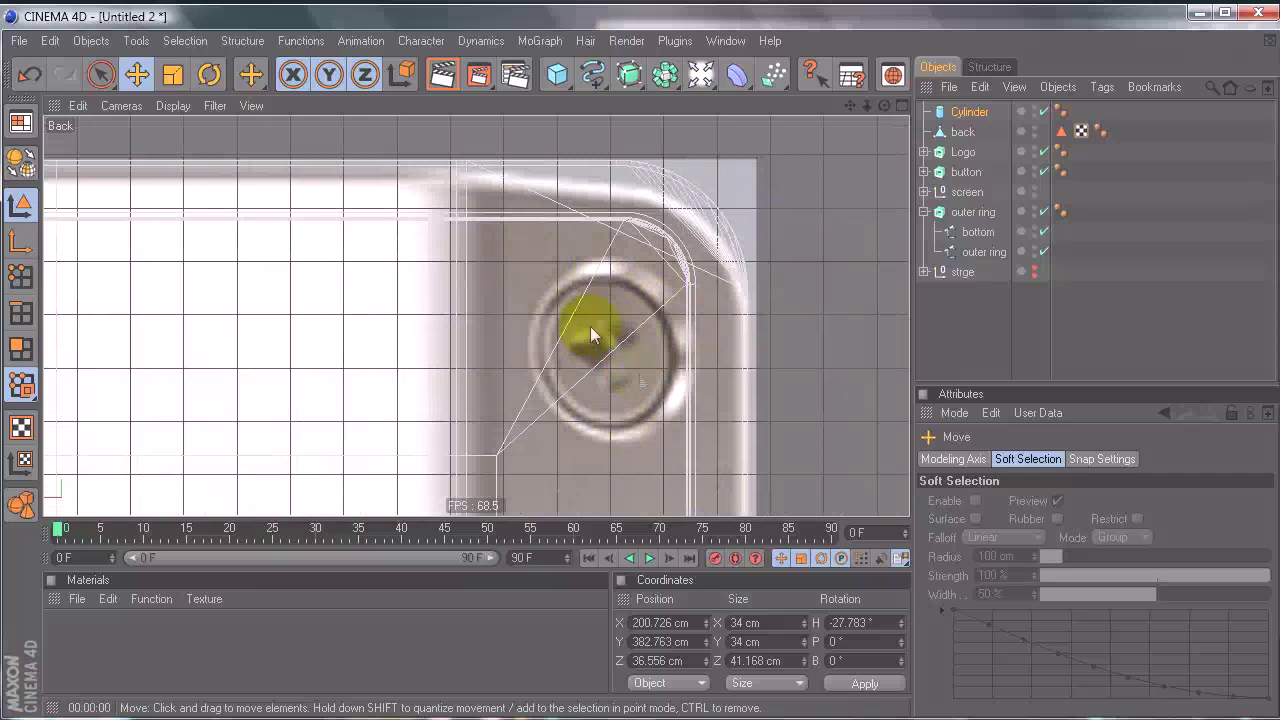
Step: Examine in a perspective view how the cylinder meets the casing's slanted side
middle_click(617, 366)
middle_click(286, 194)
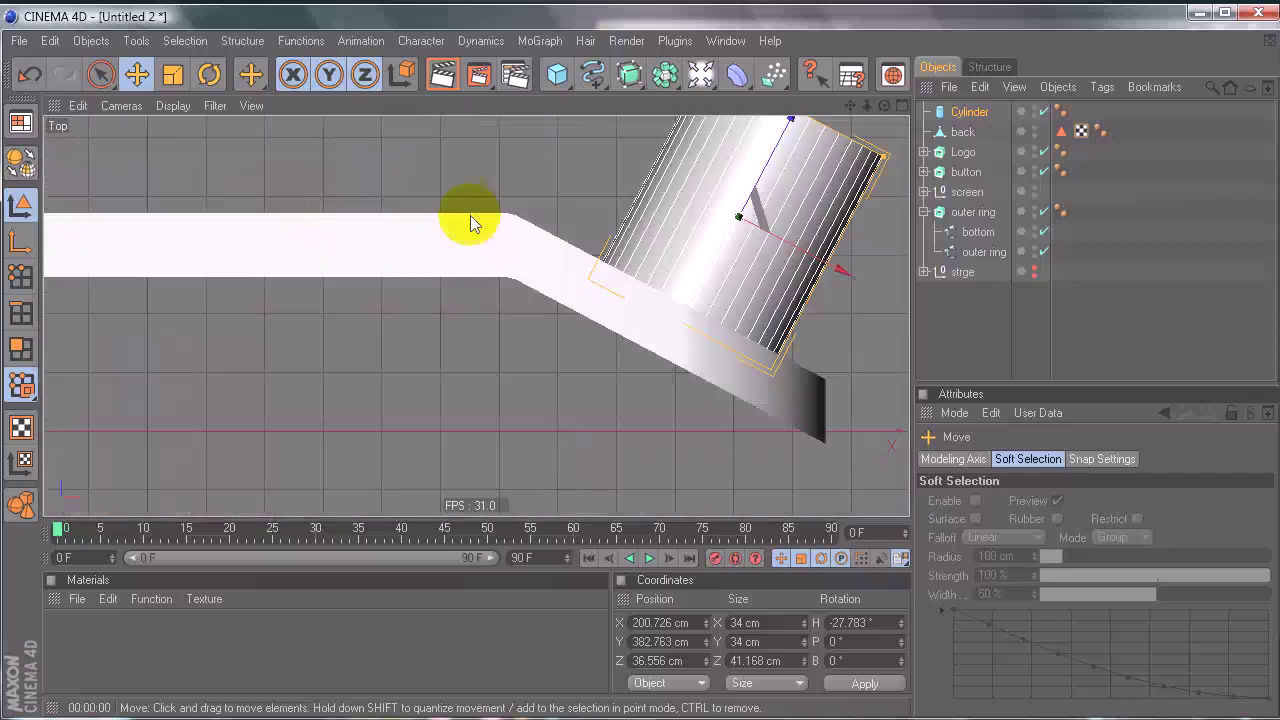
click(118, 107)
click(150, 196)
alt+right_drag(740, 367, 640, 369)
alt+drag(765, 352, 646, 371)
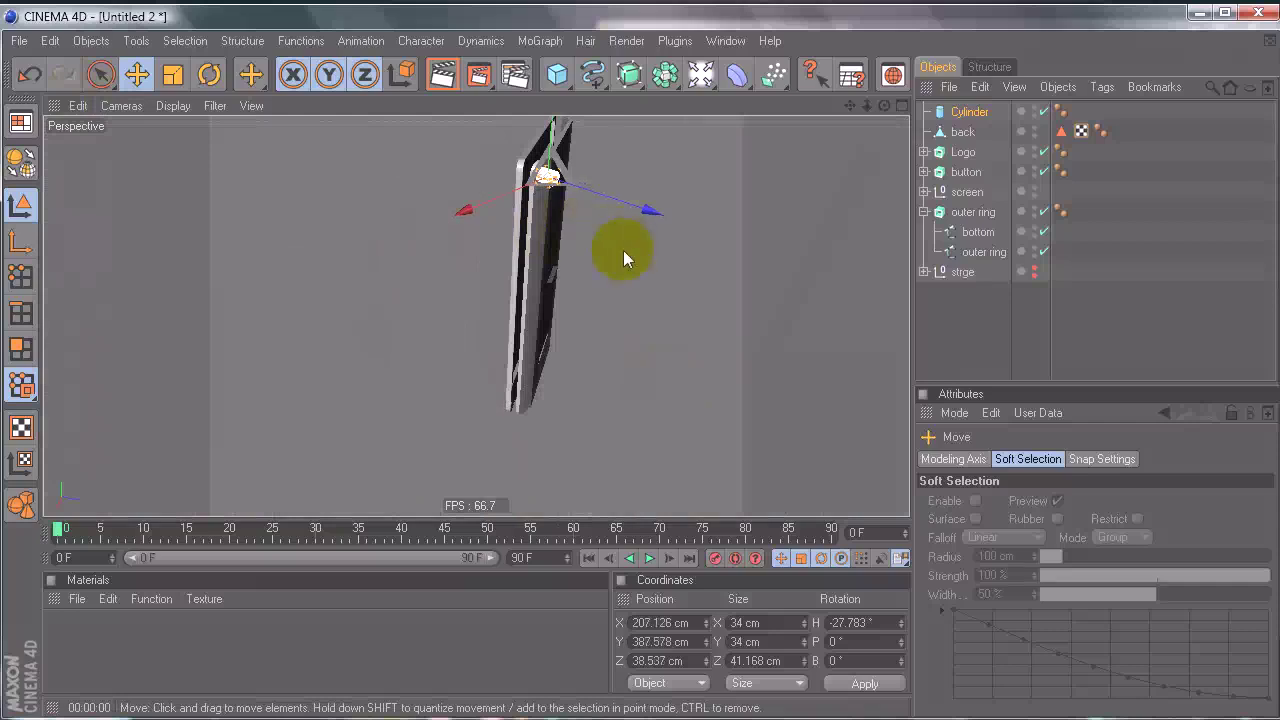
alt+right_drag(623, 251, 643, 369)
alt+drag(643, 369, 614, 234)
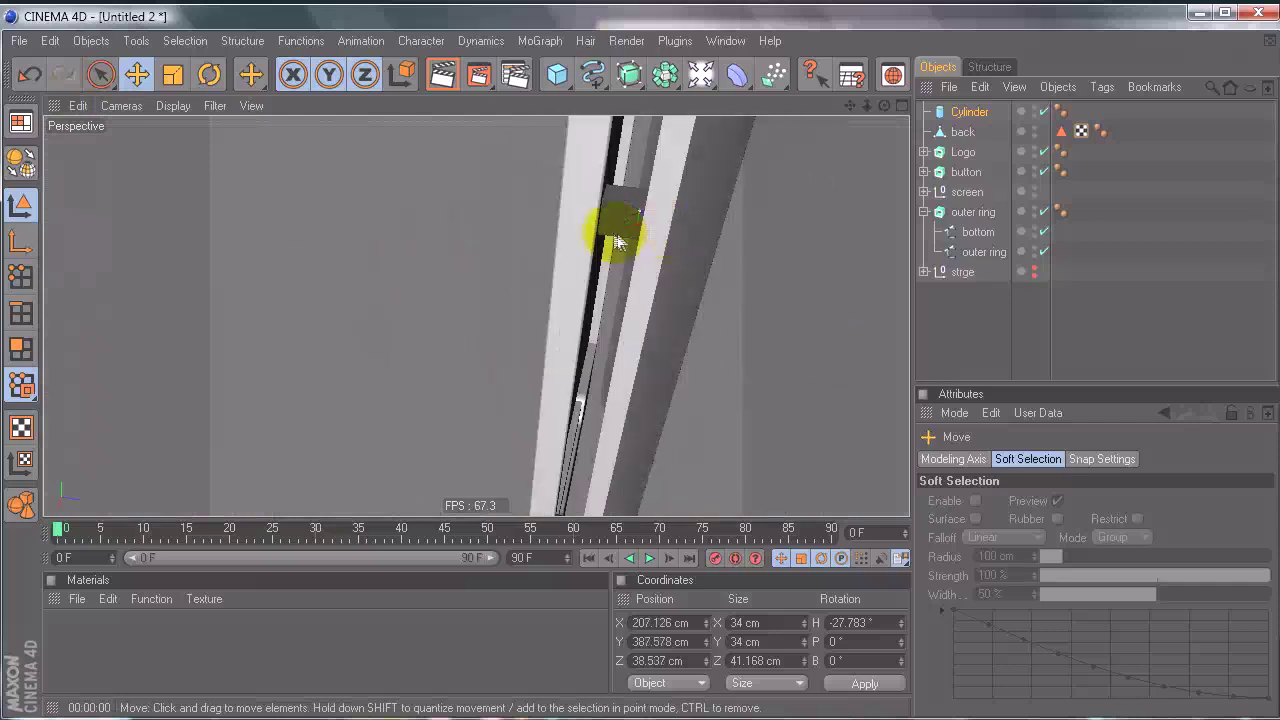
alt+right_drag(617, 240, 638, 371)
alt+drag(638, 371, 640, 379)
alt+right_drag(640, 379, 677, 374)
mouse_move(677, 374)
alt+mouse_down()
mouse_move(623, 371)
mouse_move(663, 369)
alt+mouse_up()
middle_click(664, 228)
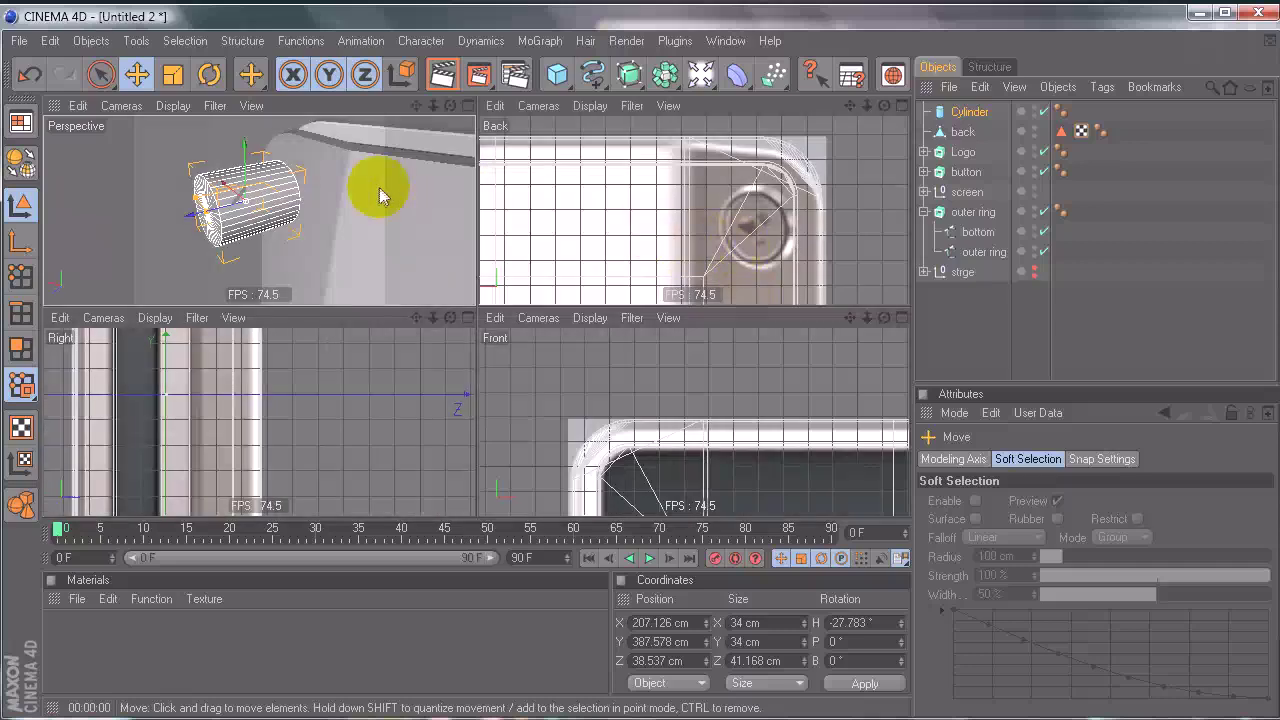
middle_click(380, 195)
alt+drag(380, 195, 576, 245)
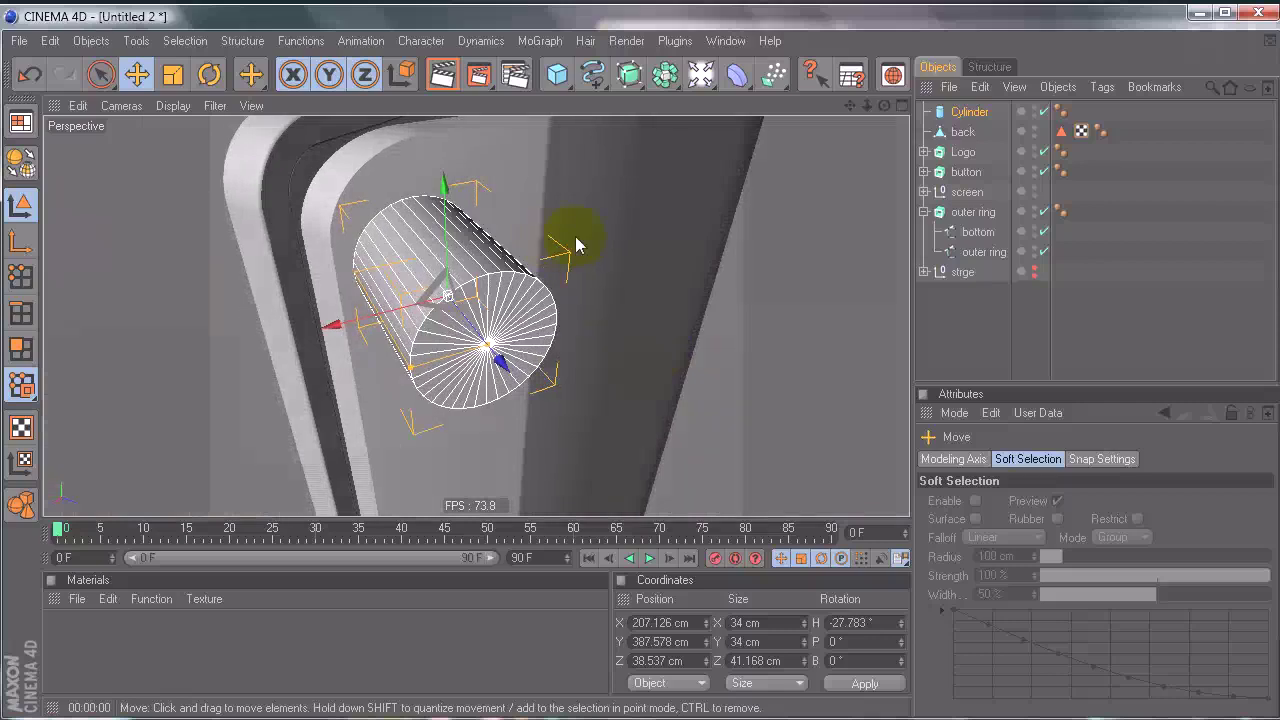
Step: Realign the cylinder with the screw in the back reference image at about X 202.3, Y 382.7 cm
middle_click(576, 245)
middle_click(678, 406)
middle_click(680, 403)
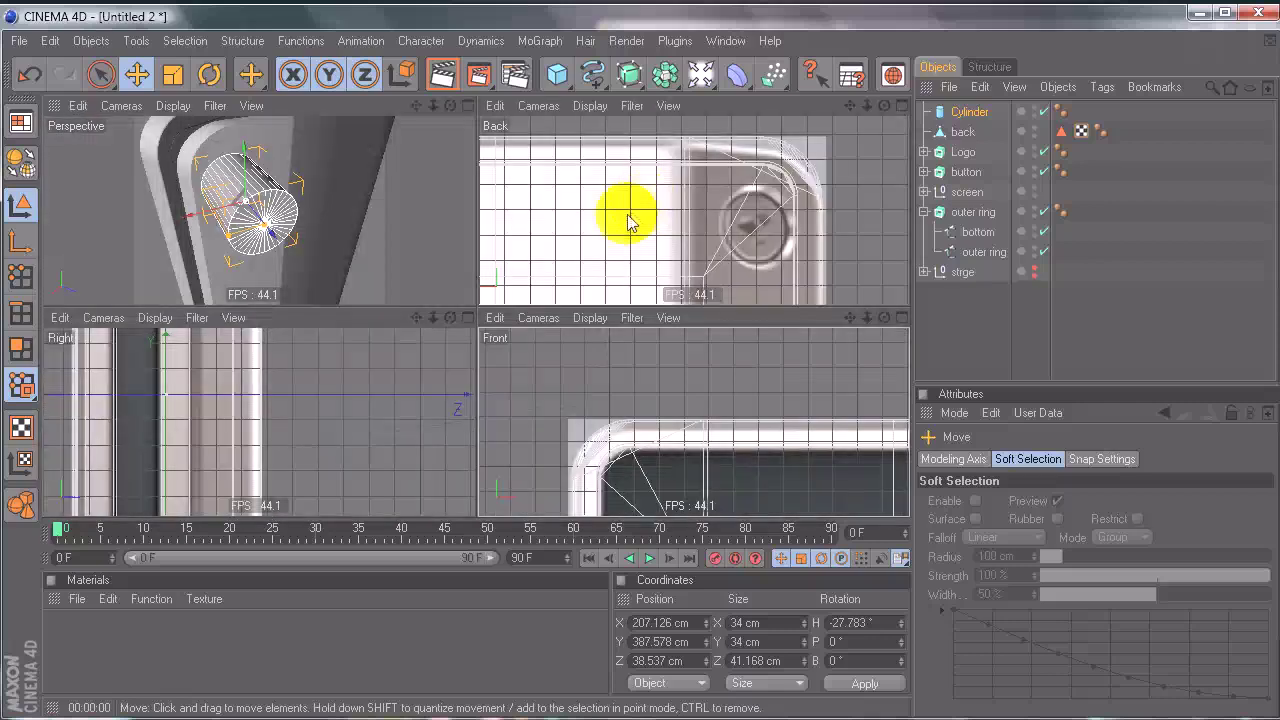
middle_click(628, 216)
mouse_move(462, 238)
alt+middle_down()
mouse_move(680, 369)
mouse_move(640, 368)
mouse_move(463, 239)
alt+middle_up()
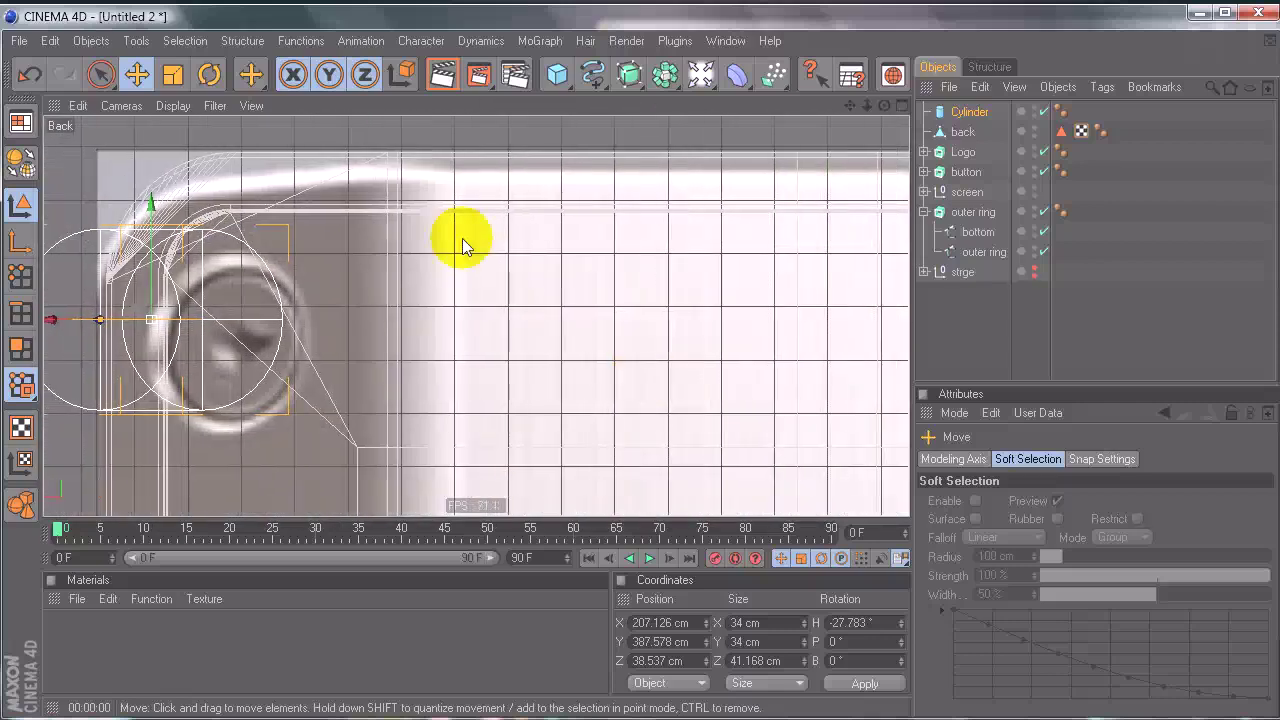
drag(394, 268, 638, 370)
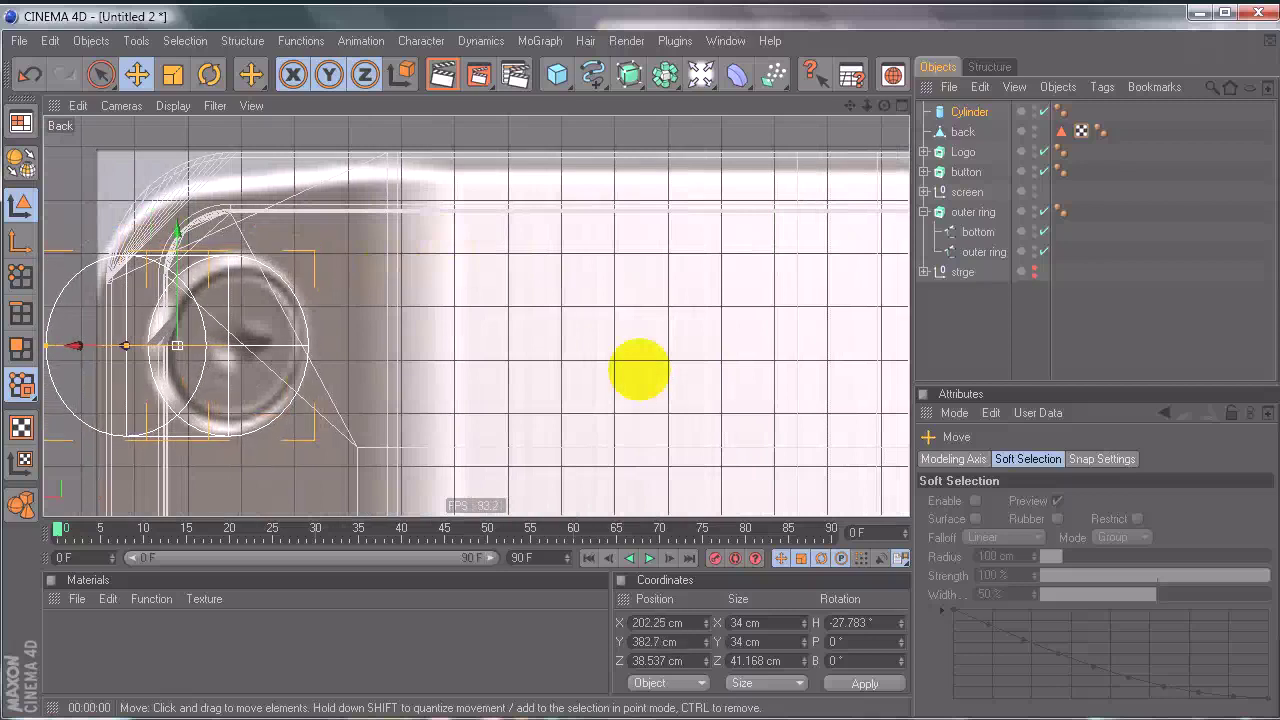
Step: Set the cylinder's radius to 16 cm to match the screw in the reference
click(968, 111)
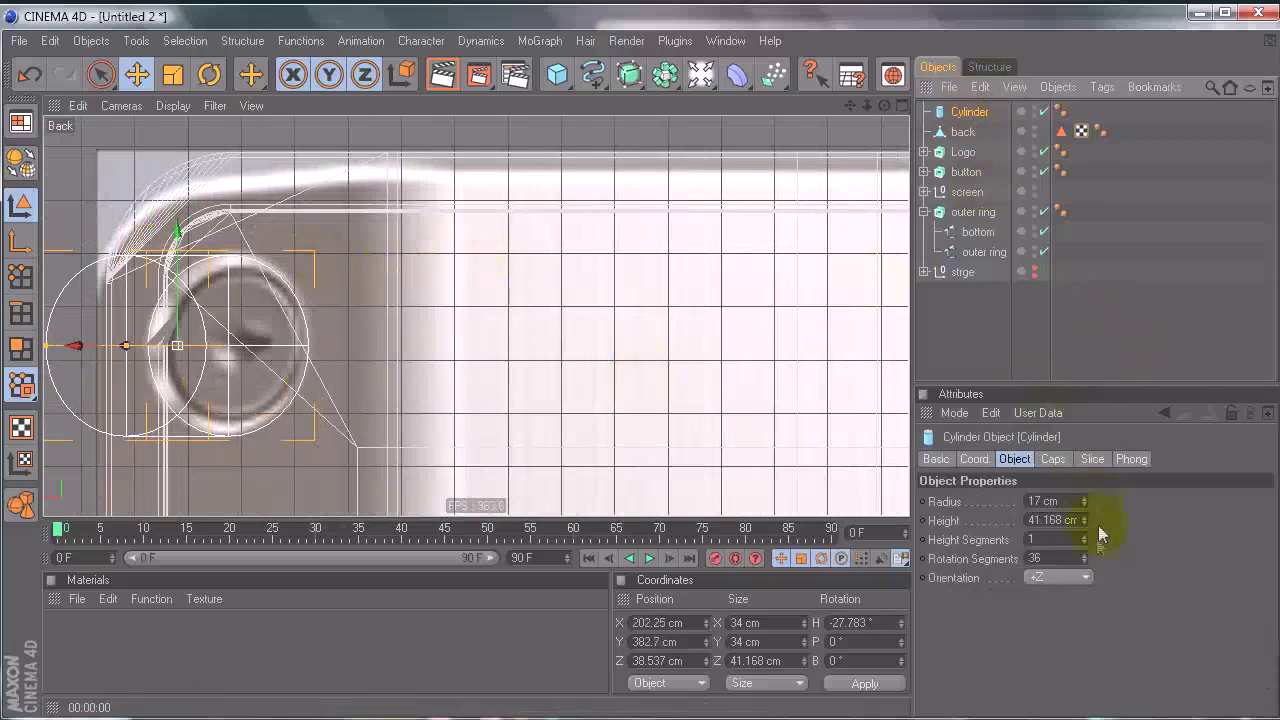
click(1085, 507)
click(1084, 507)
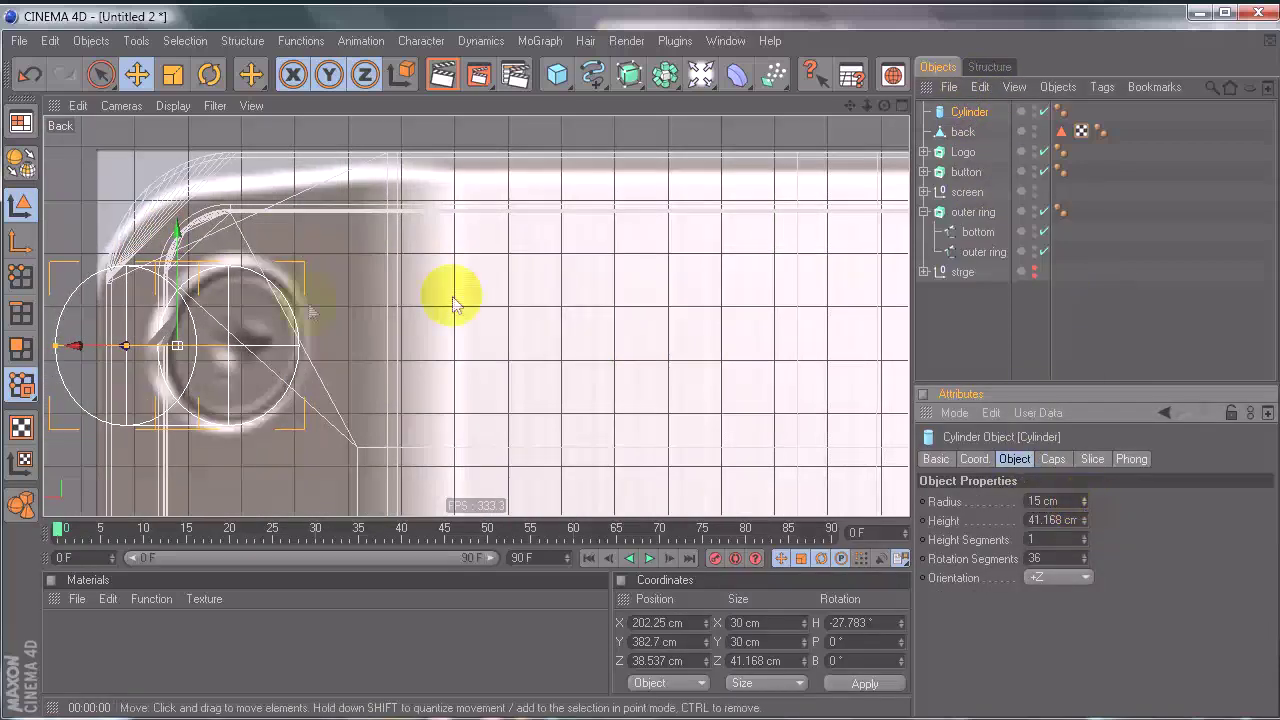
click(1084, 501)
Step: Convert the cylinder to an editable polygon object and move it outward along its axis to about X 207.9, Z 49.3 cm
middle_click(228, 223)
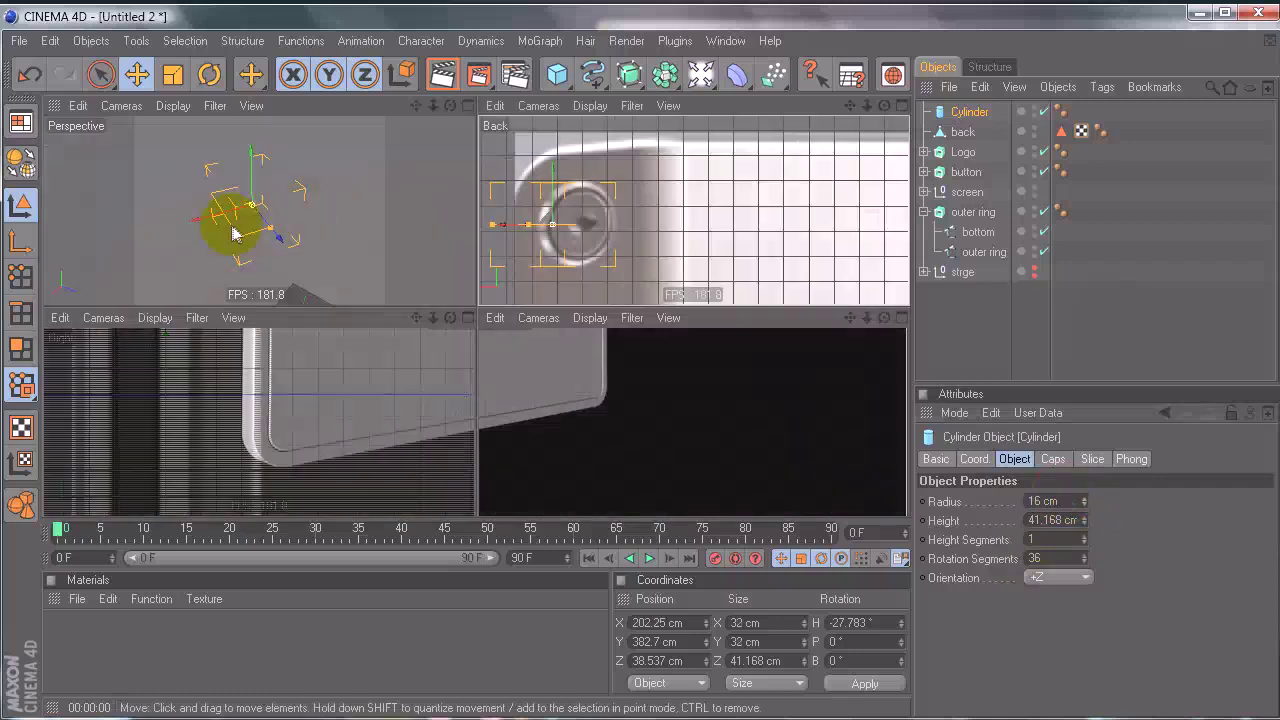
middle_click(337, 177)
alt+drag(618, 365, 640, 368)
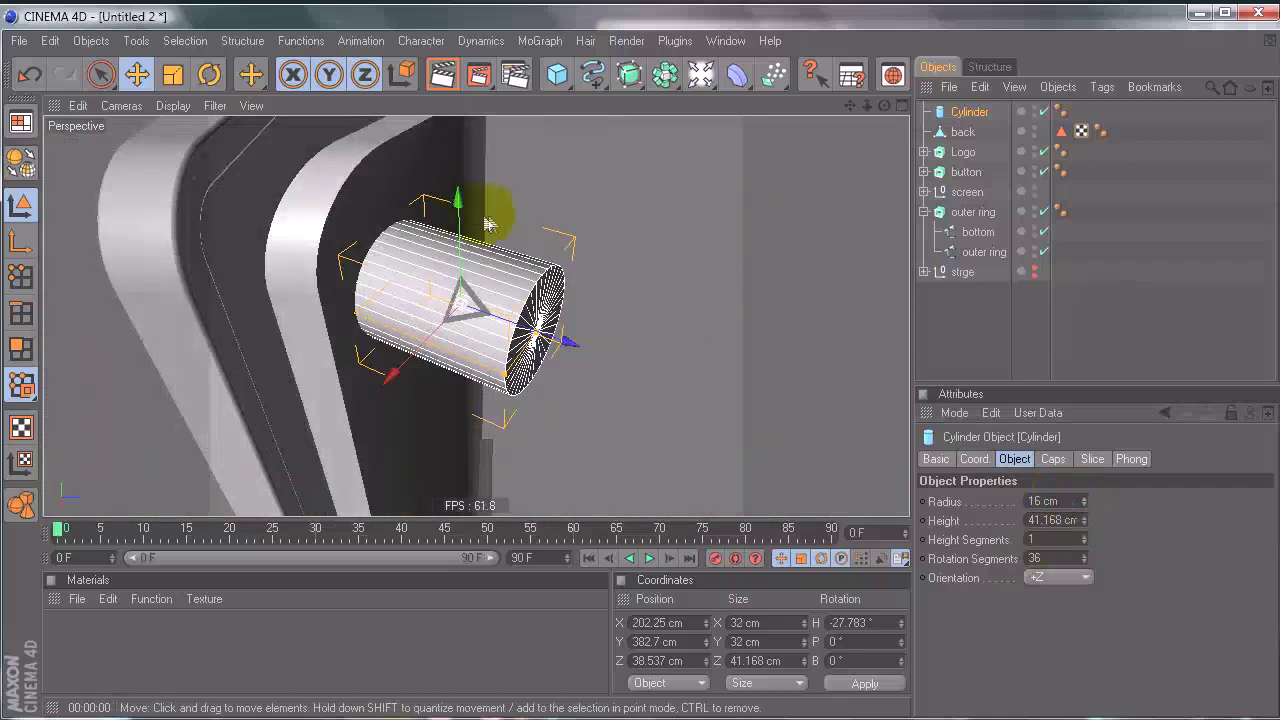
key(c)
drag(570, 346, 1160, 236)
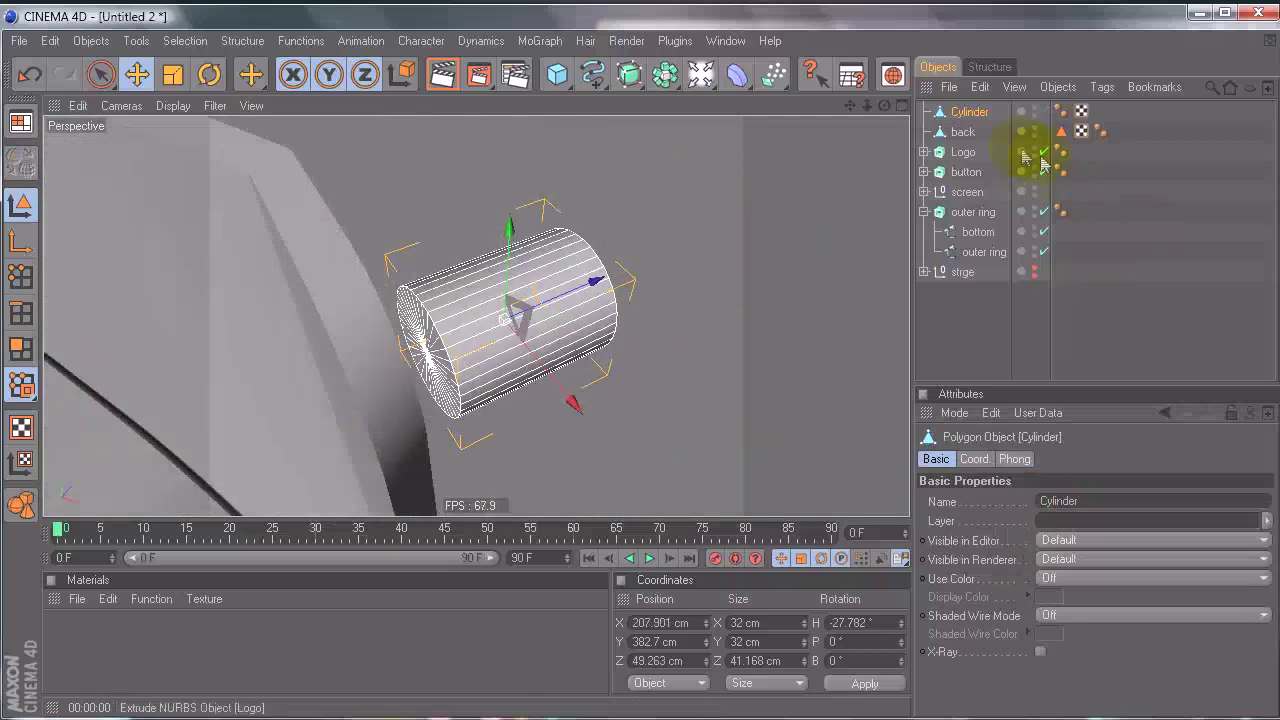
Step: Hide the back casing and delete the cap polygons at the cylinder end facing the casing
alt+drag(860, 180, 508, 283)
alt+right_drag(508, 283, 450, 275)
alt+middle_drag(517, 245, 446, 177)
click(21, 348)
click(343, 143)
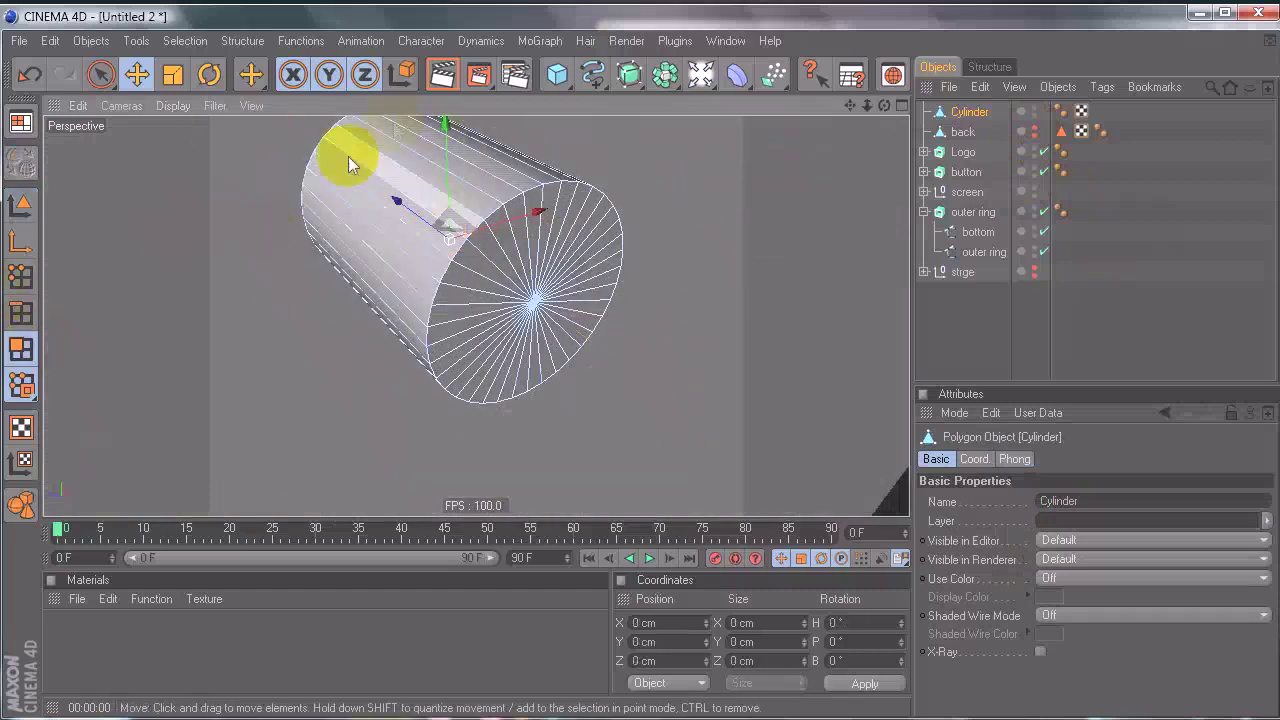
click(101, 74)
drag(570, 235, 517, 310)
drag(468, 252, 641, 389)
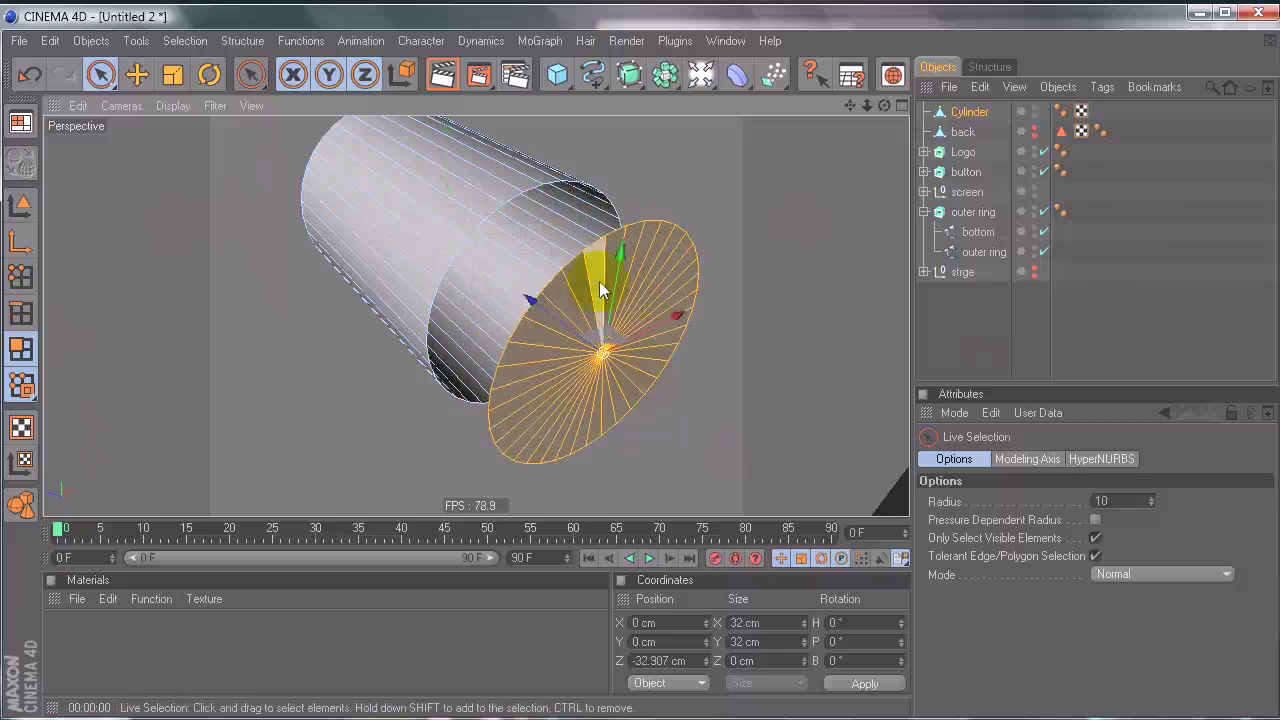
key(Delete)
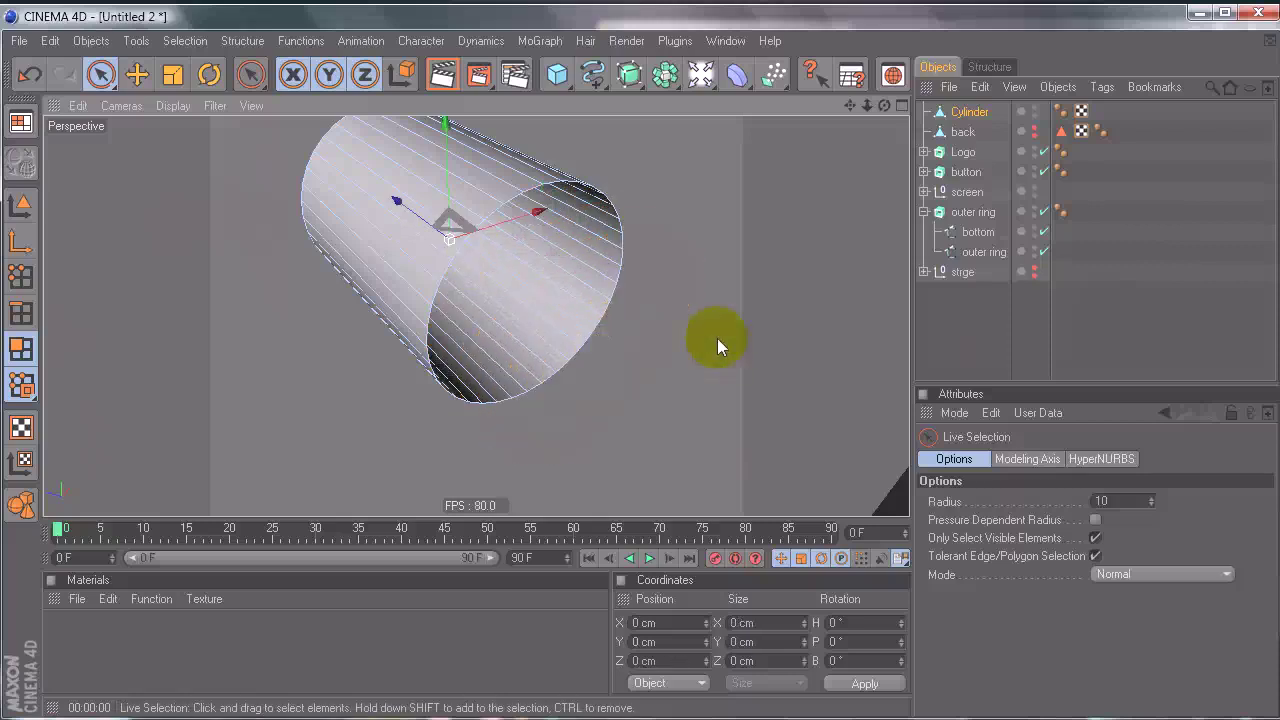
Step: Optimize the cylinder's mesh and close its open end with Close Polygon Hole
right_click(700, 279)
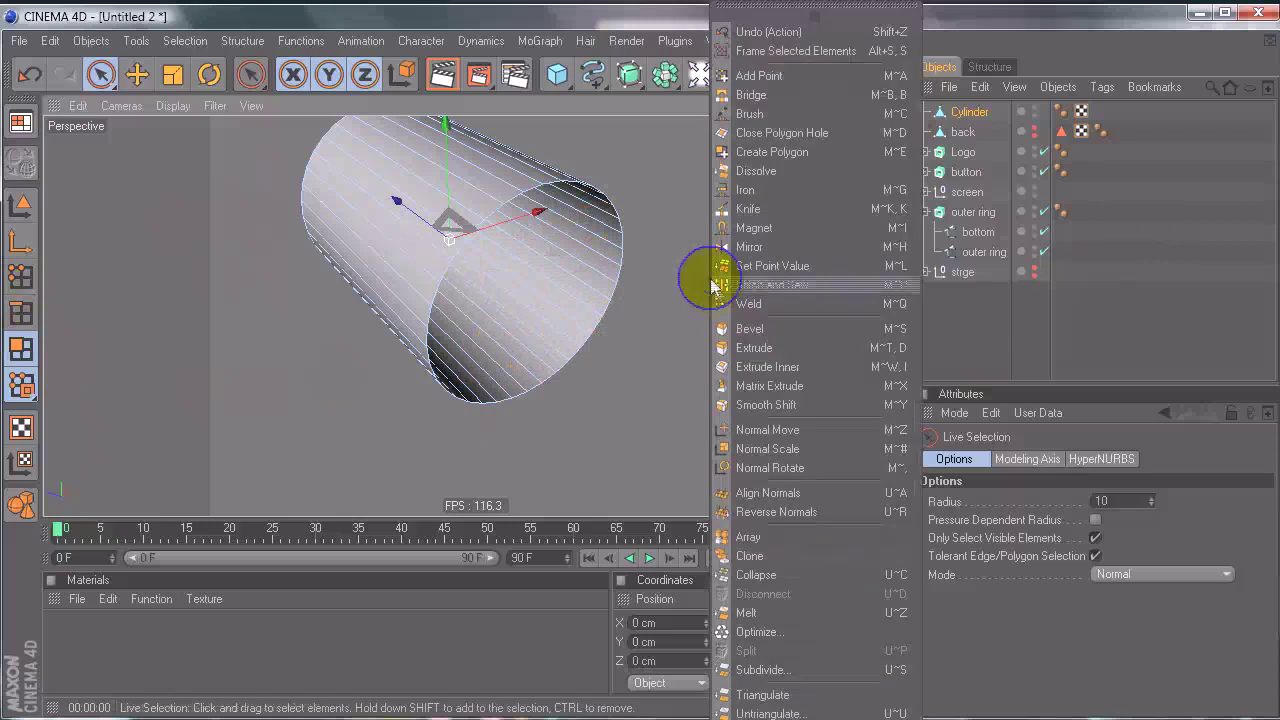
click(786, 640)
click(716, 681)
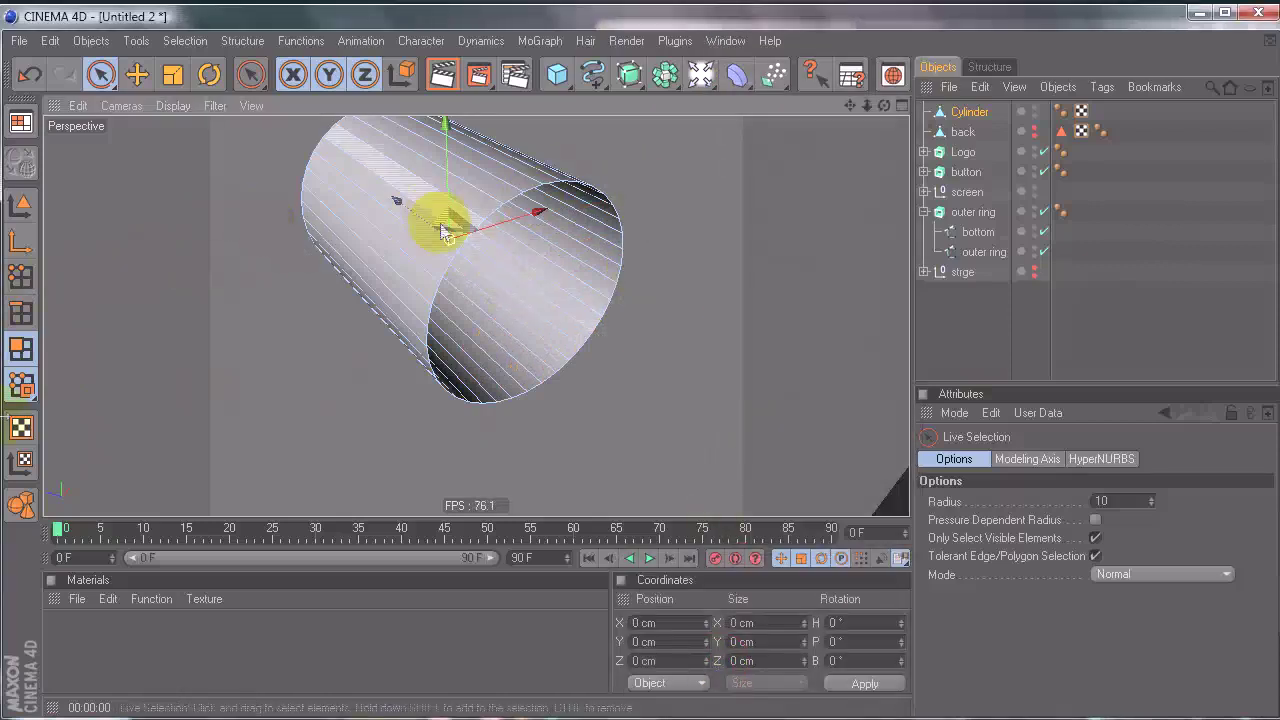
right_click(736, 222)
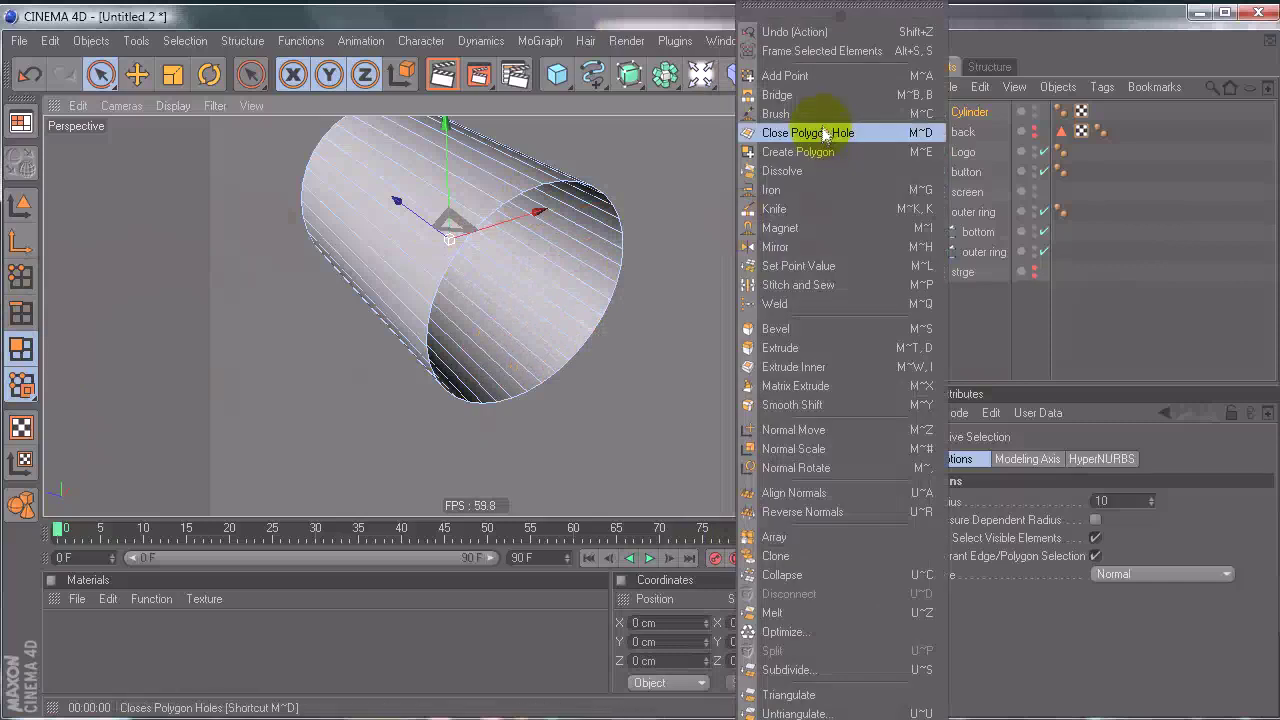
click(748, 206)
click(491, 212)
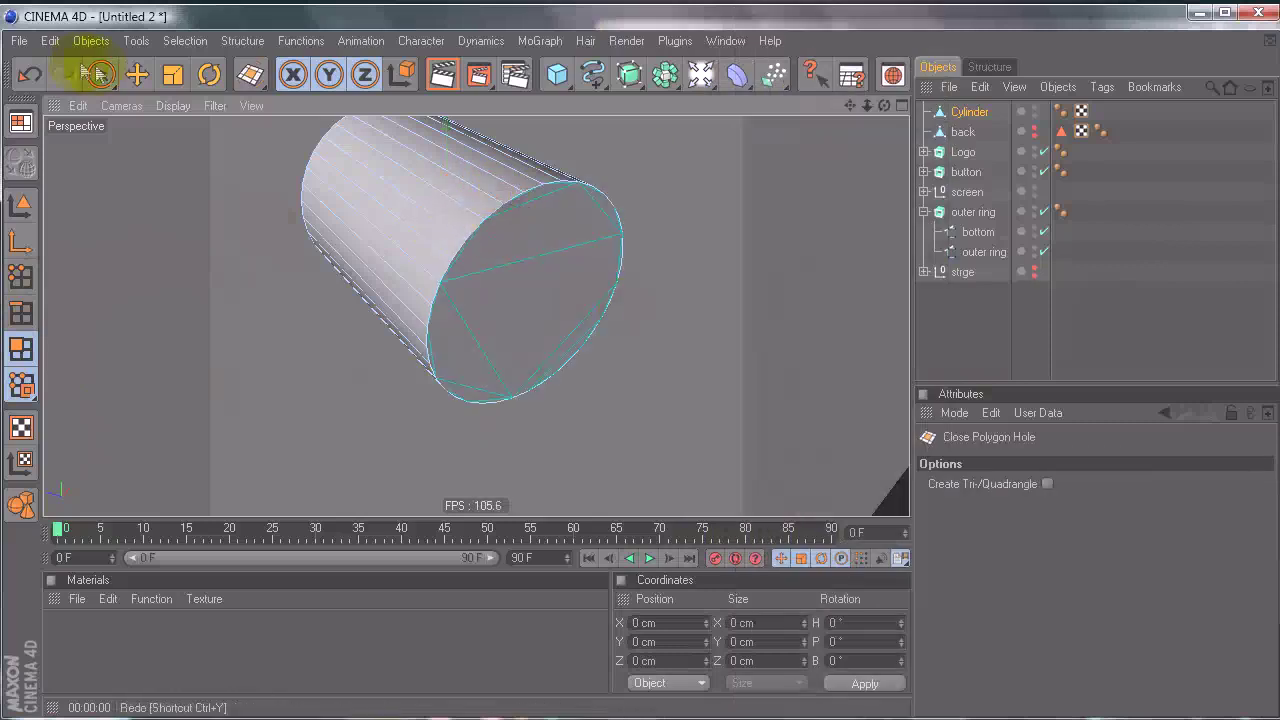
Step: Add a point near the centre of the closed end to divide the cap into triangles, and select the cap
click(100, 74)
right_click(690, 320)
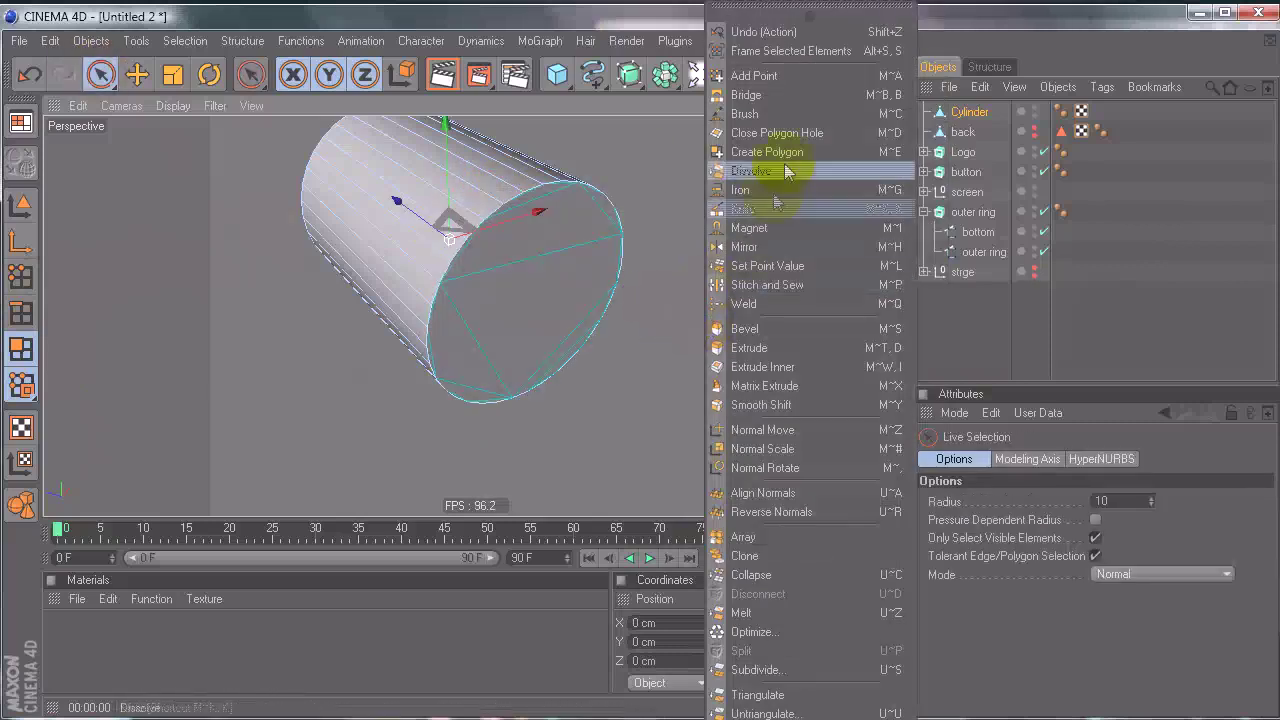
click(765, 80)
click(528, 310)
click(100, 74)
click(545, 305)
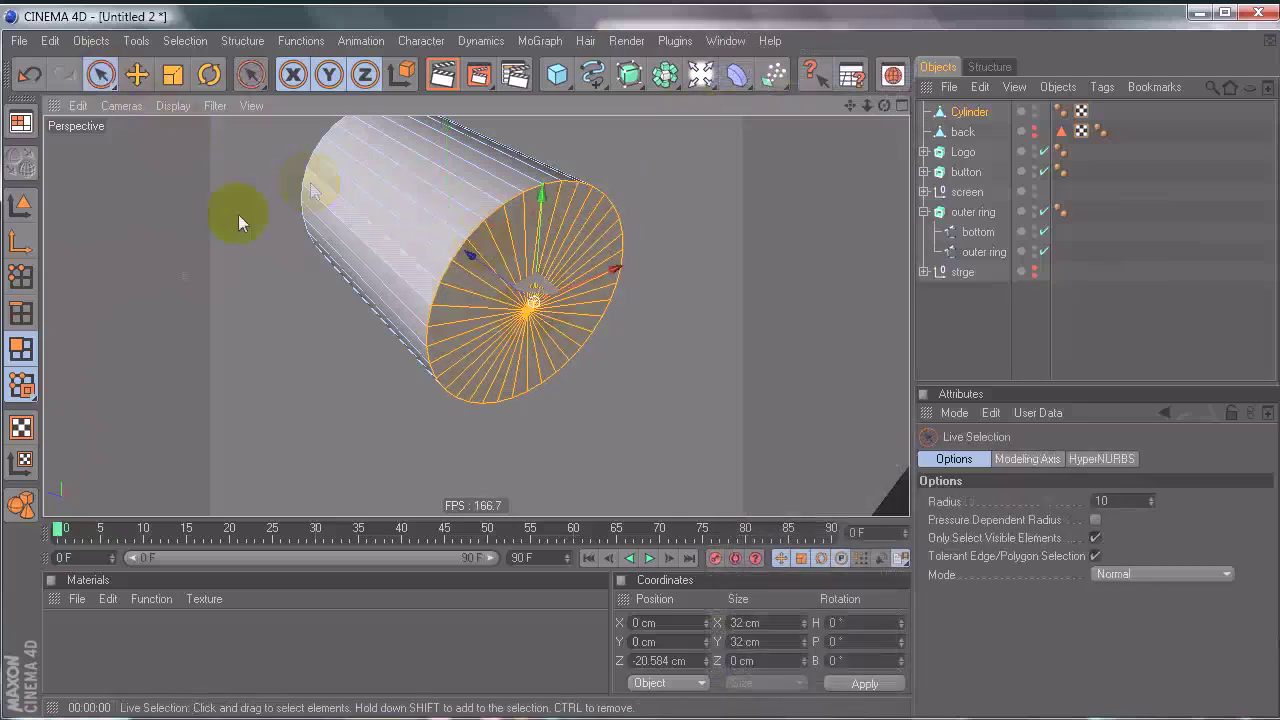
Step: Centre the cap's new middle point by setting its X and Y position to 0 cm
click(22, 280)
click(530, 318)
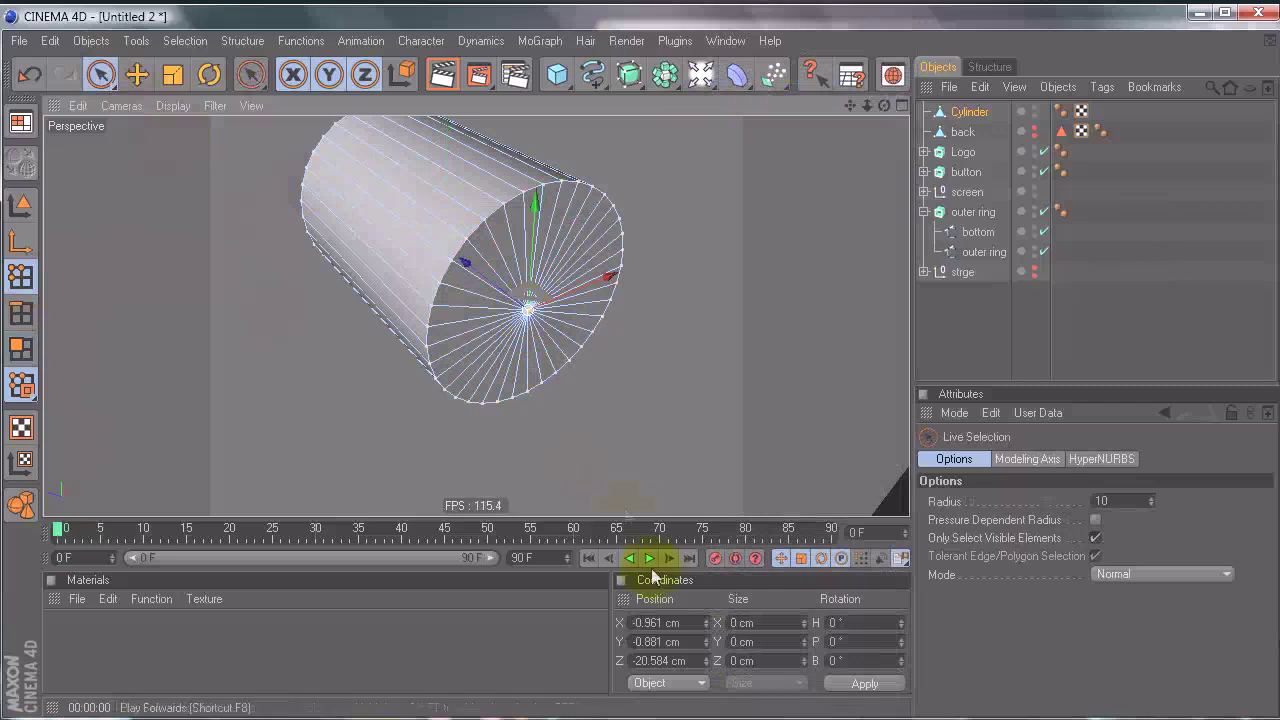
click(680, 620)
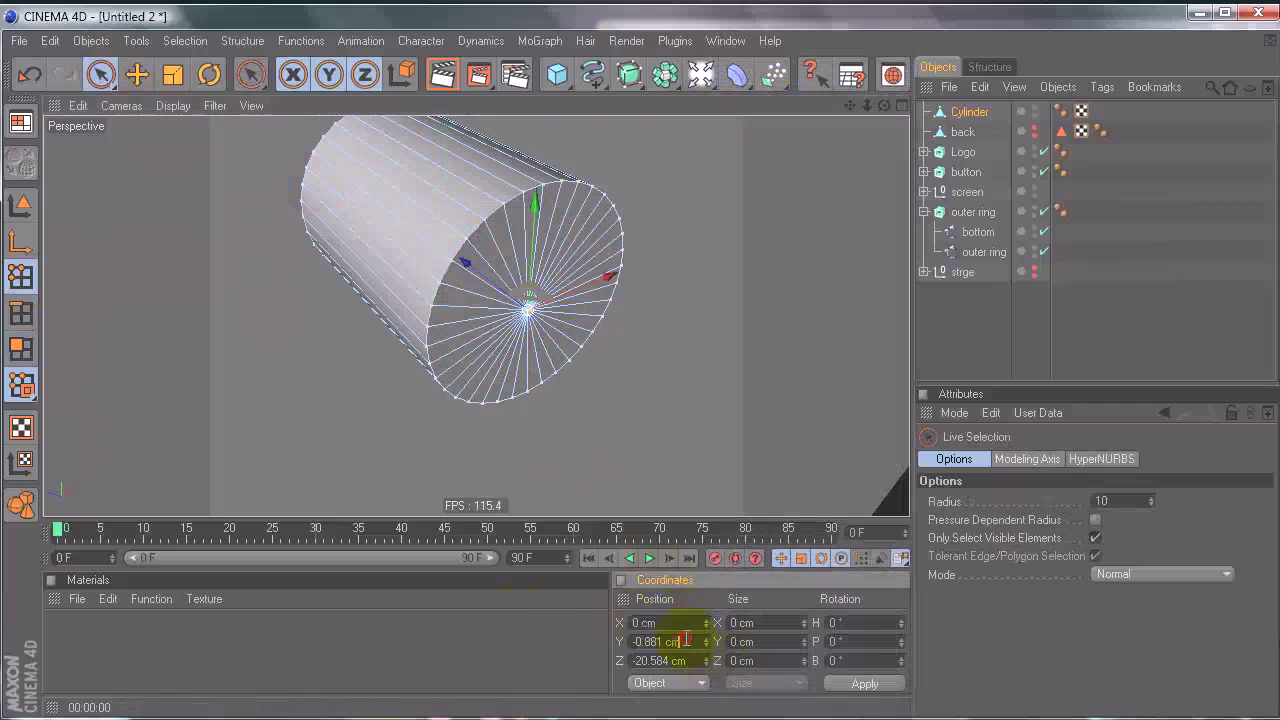
text(0)
key(Return)
Step: Select all polygons of the rebuilt cap at the cylinder's inner end and undo the last change
alt+drag(660, 350, 640, 370)
alt+drag(665, 325, 636, 296)
alt+drag(464, 312, 600, 300)
click(20, 348)
click(530, 350)
drag(508, 286, 622, 366)
key(ctrl+z)
scroll(640, 358, up, 1)
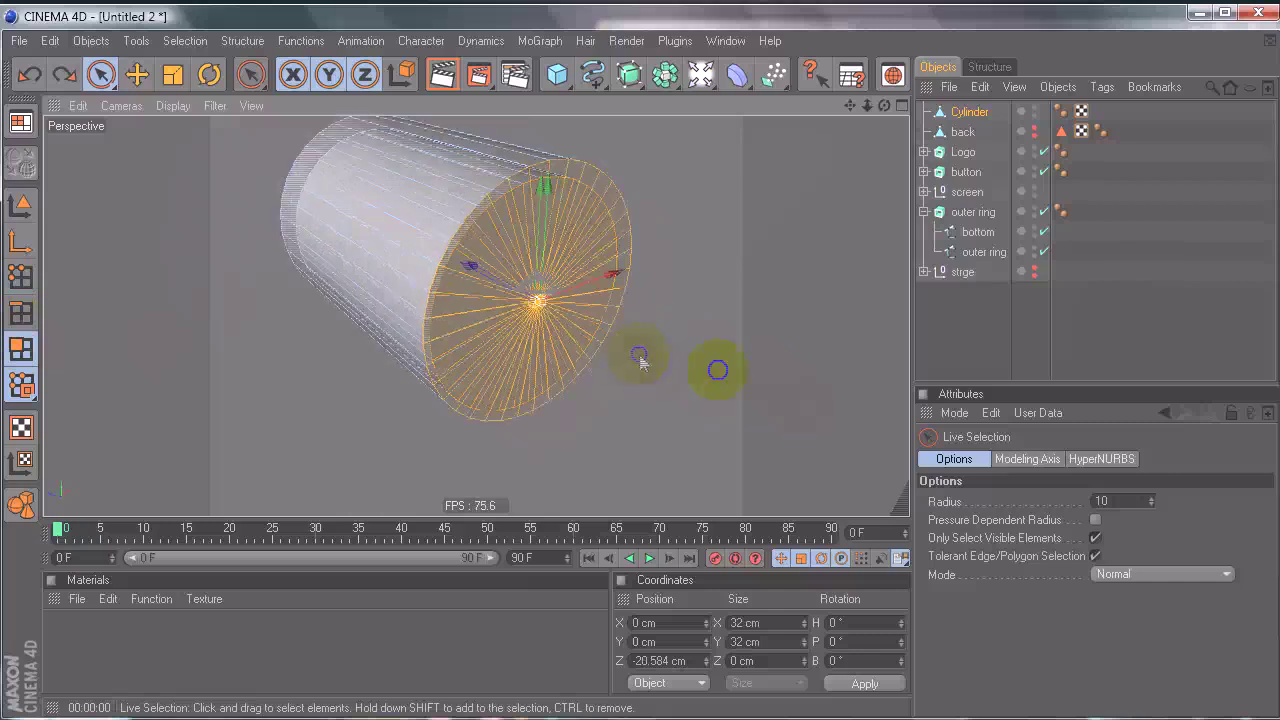
Step: Bevel the selected cap polygons inward with an inner offset of about 2.17 cm and 0 cm extrusion
alt+right_drag(718, 370, 706, 338)
right_click(708, 336)
click(785, 330)
right_drag(785, 335, 785, 335)
drag(640, 371, 655, 366)
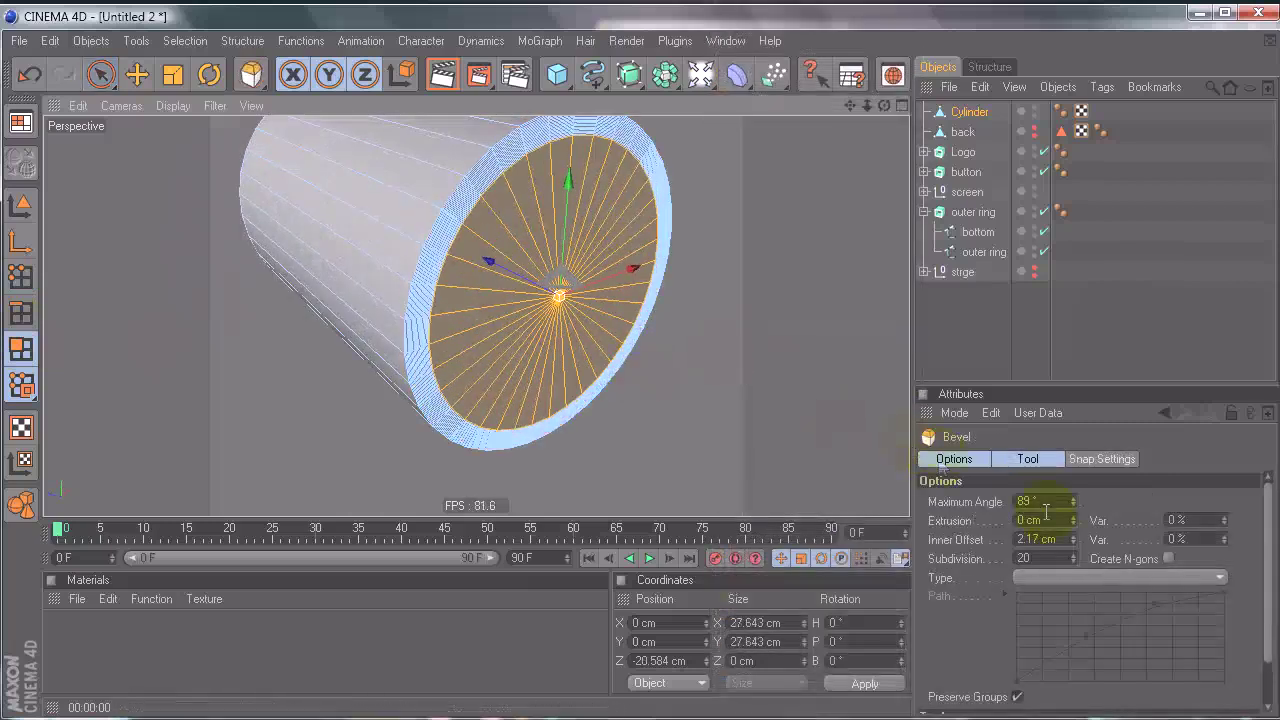
Step: Set the cap bevel's extrusion to 1.9 cm and its profile type to User
drag(1074, 521, 1070, 506)
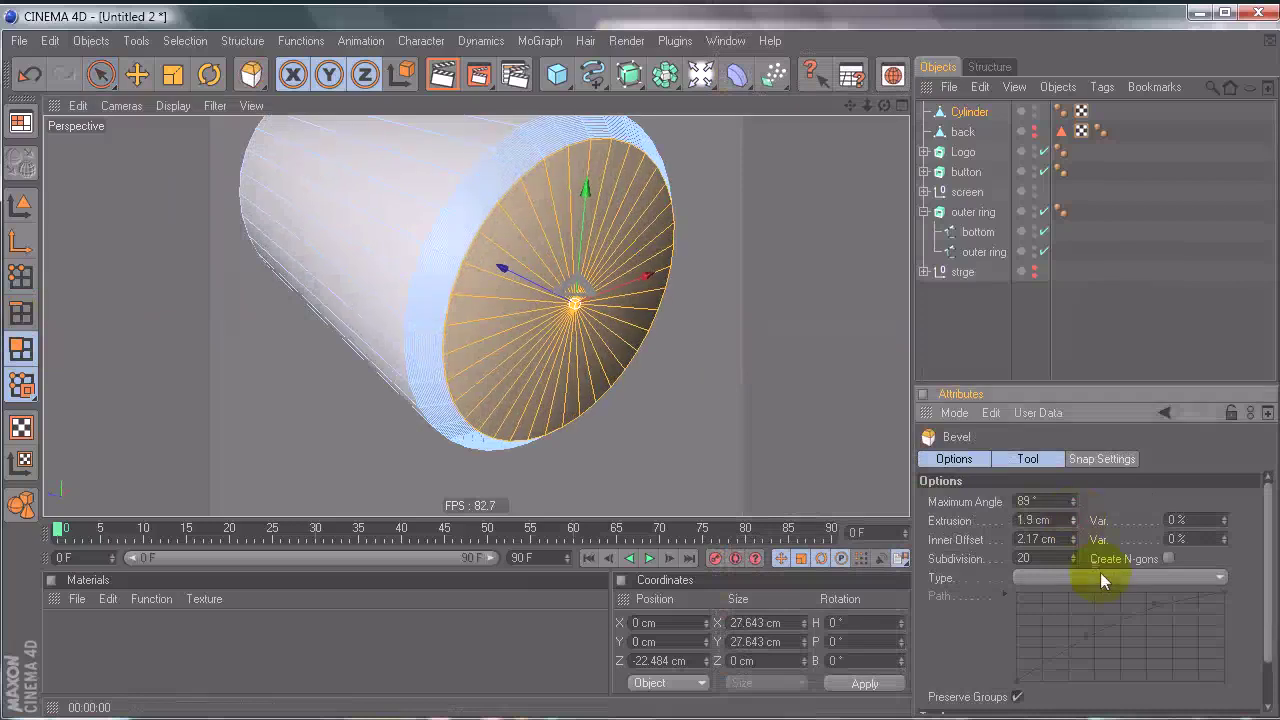
click(1100, 578)
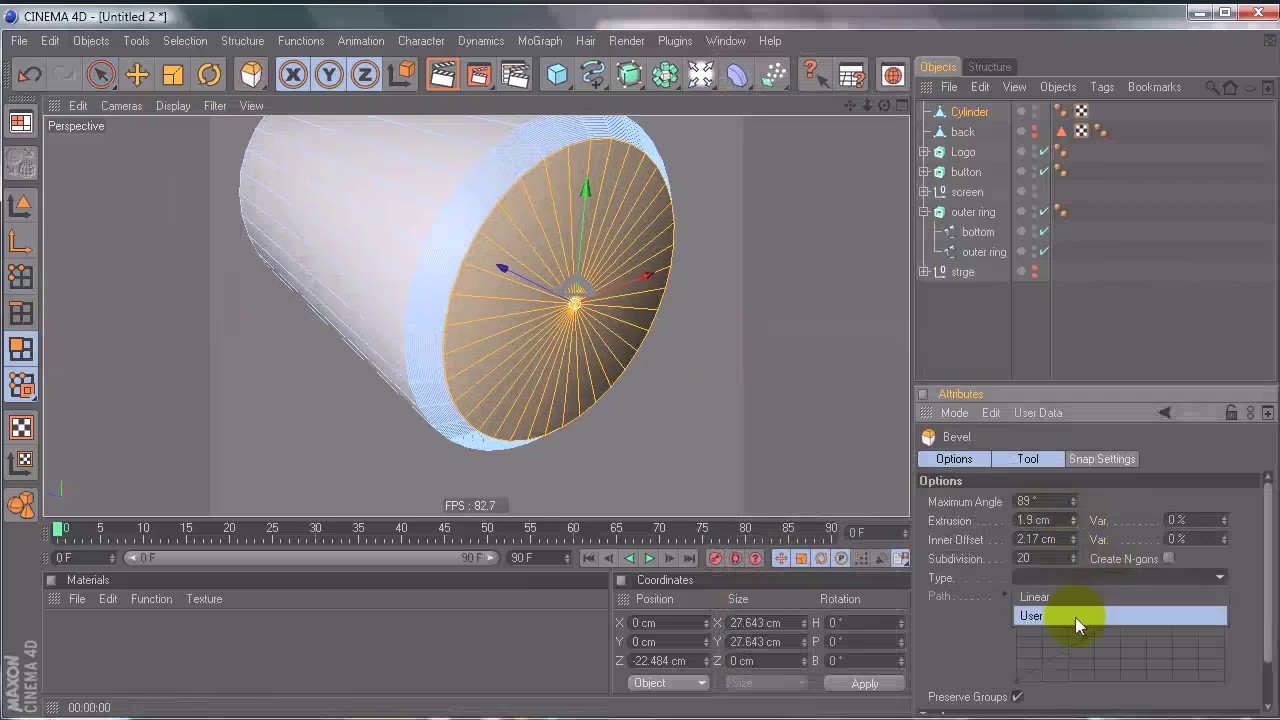
click(1075, 617)
Step: Reposition the two inner points of the bevel's path curve for a rounded profile, fine-tune the bevel's size, and leave the Bevel tool
alt+drag(800, 400, 640, 371)
click(1081, 627)
click(1150, 597)
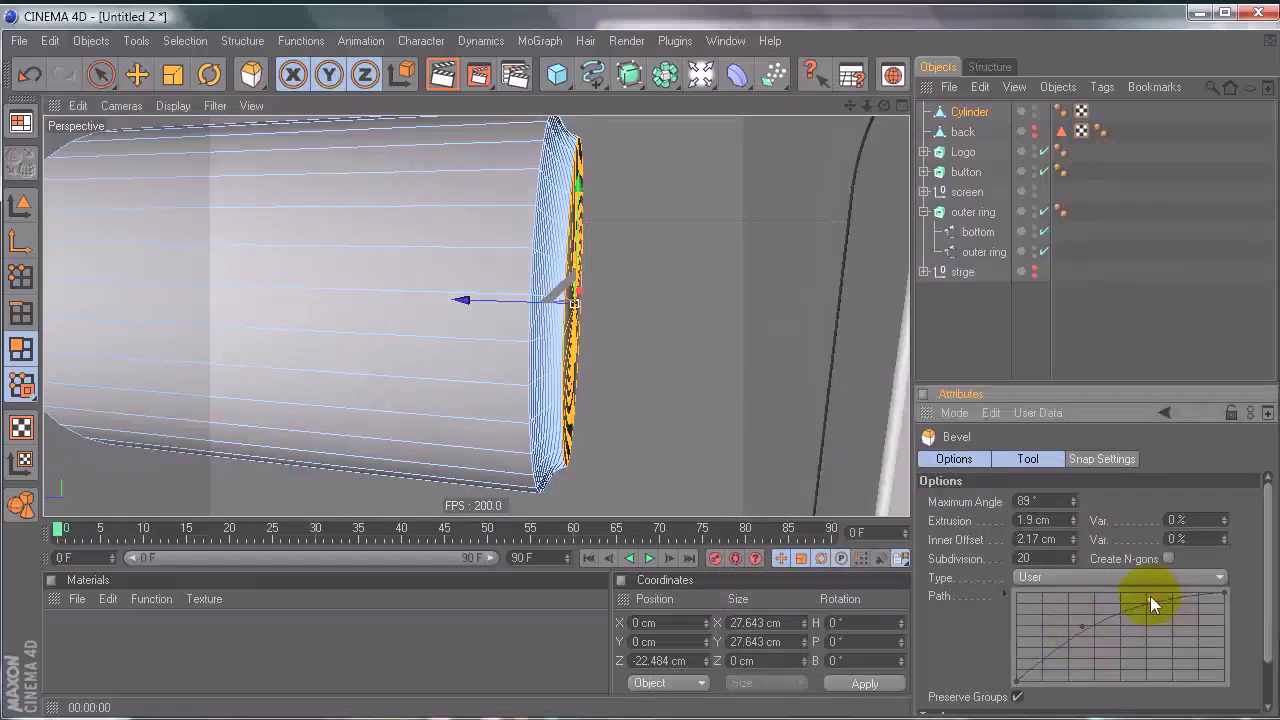
click(1080, 626)
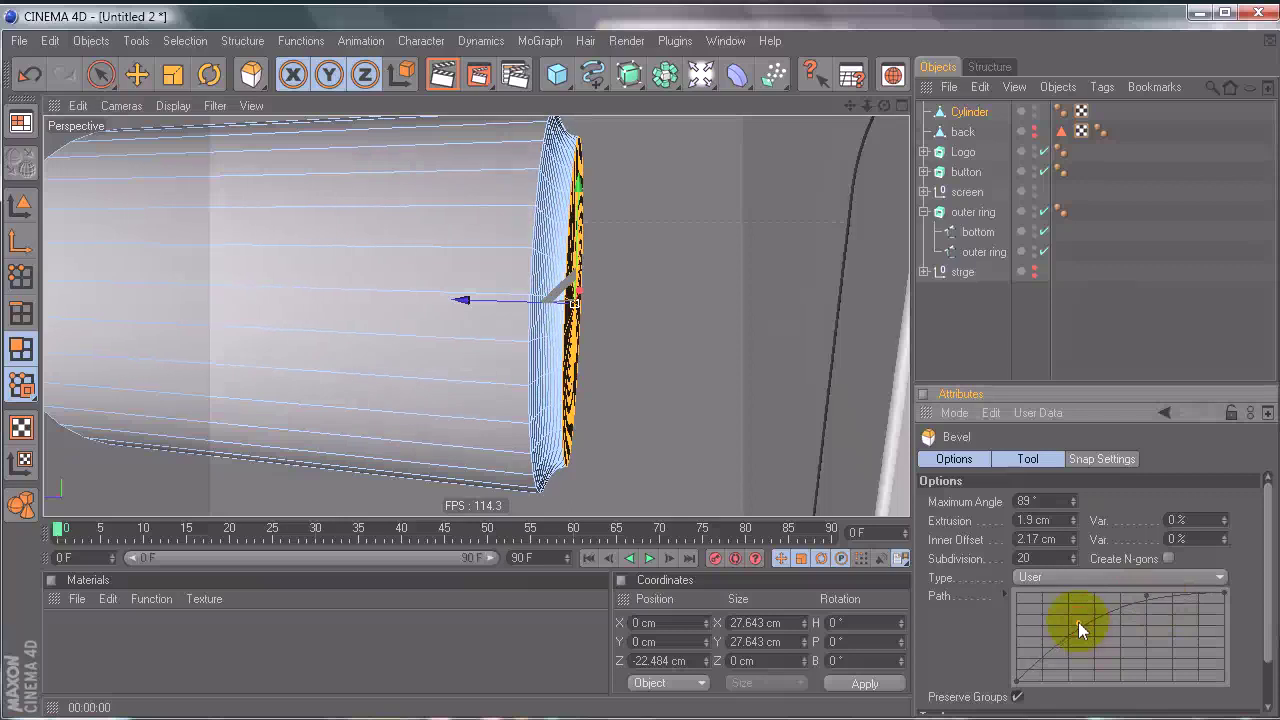
click(1145, 597)
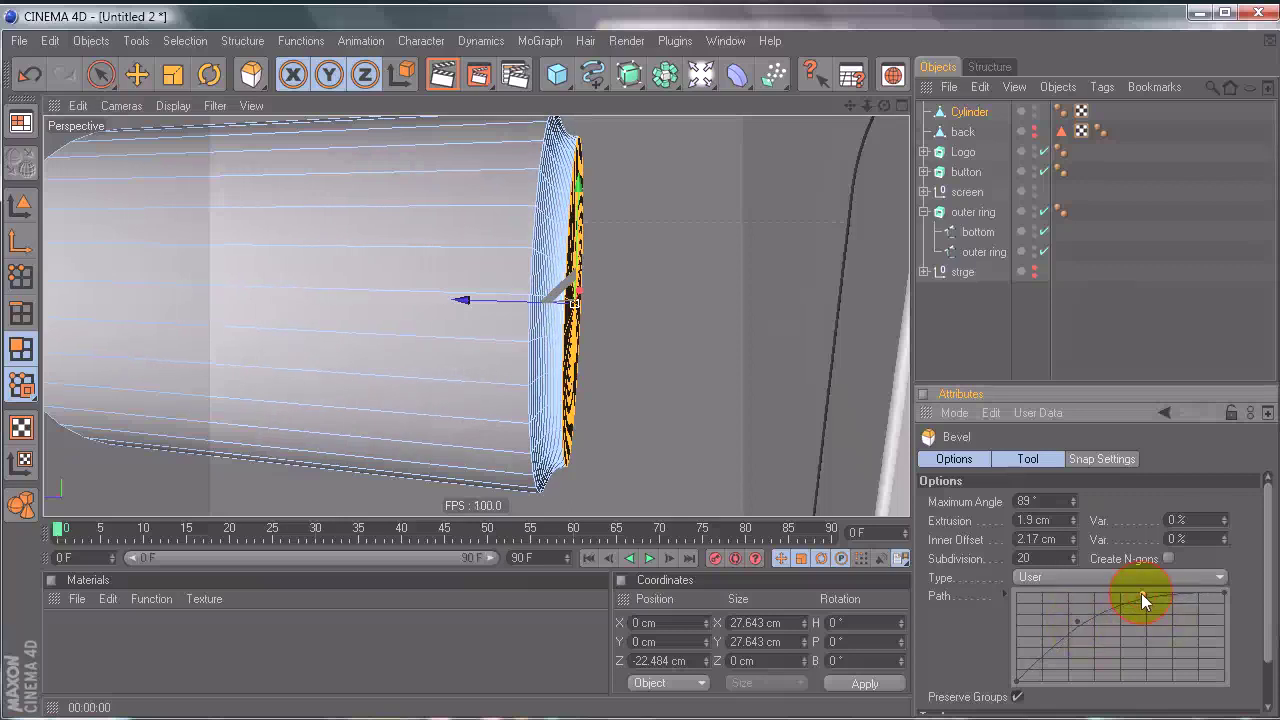
click(1071, 620)
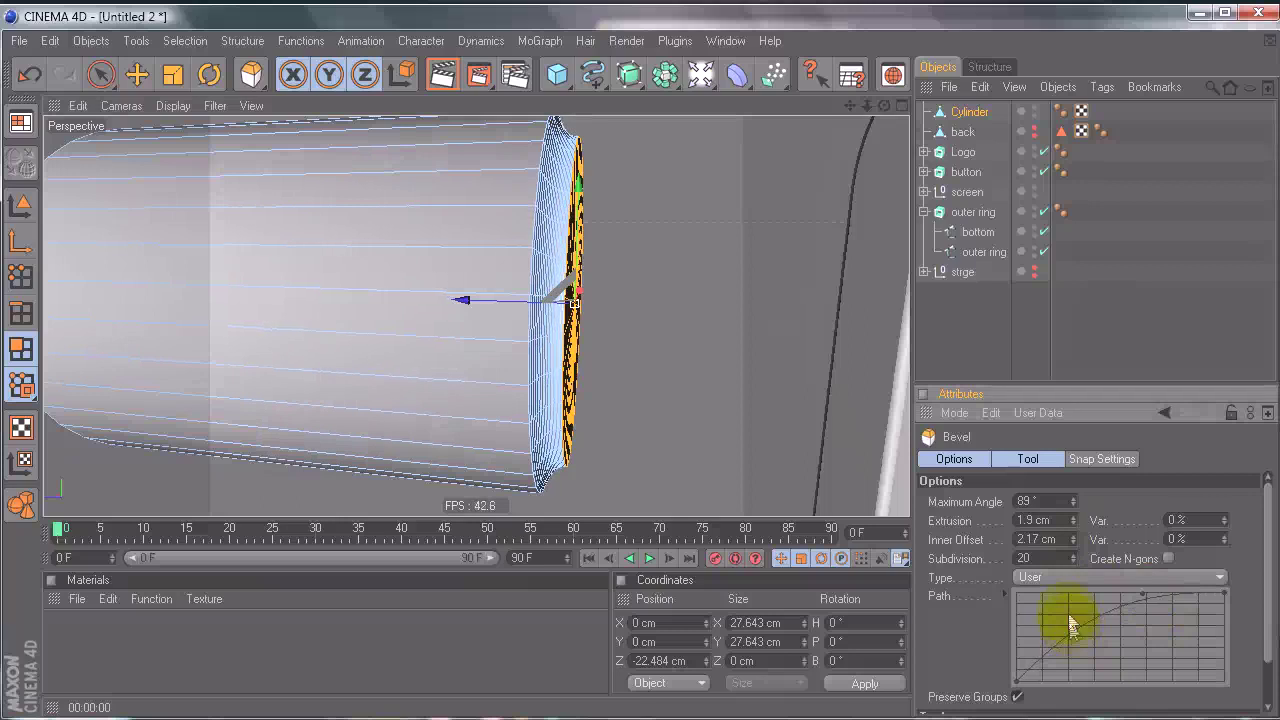
drag(1074, 539, 1073, 502)
mouse_move(822, 338)
alt+mouse_down()
mouse_move(557, 363)
mouse_move(634, 371)
mouse_move(822, 324)
alt+mouse_up()
click(99, 74)
Step: Make the back casing visible again and check the cylinder's position against its slanted corner
alt+right_drag(776, 324, 639, 370)
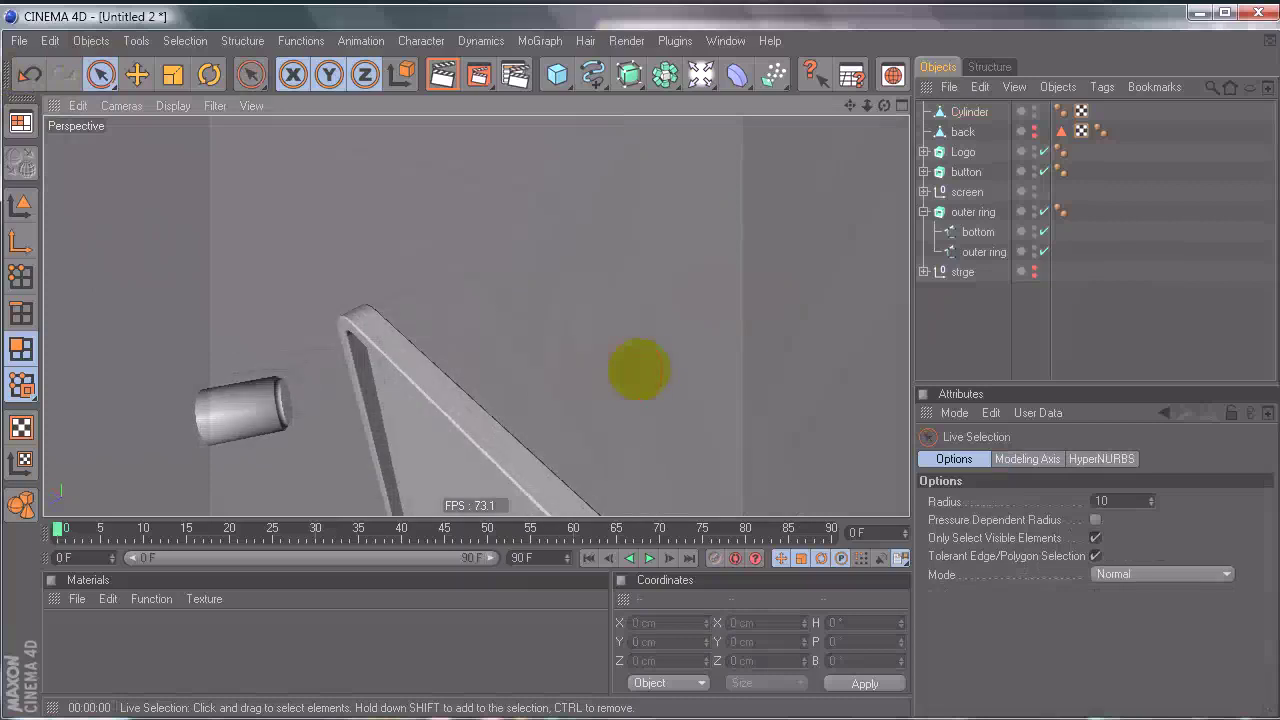
alt+drag(639, 370, 700, 303)
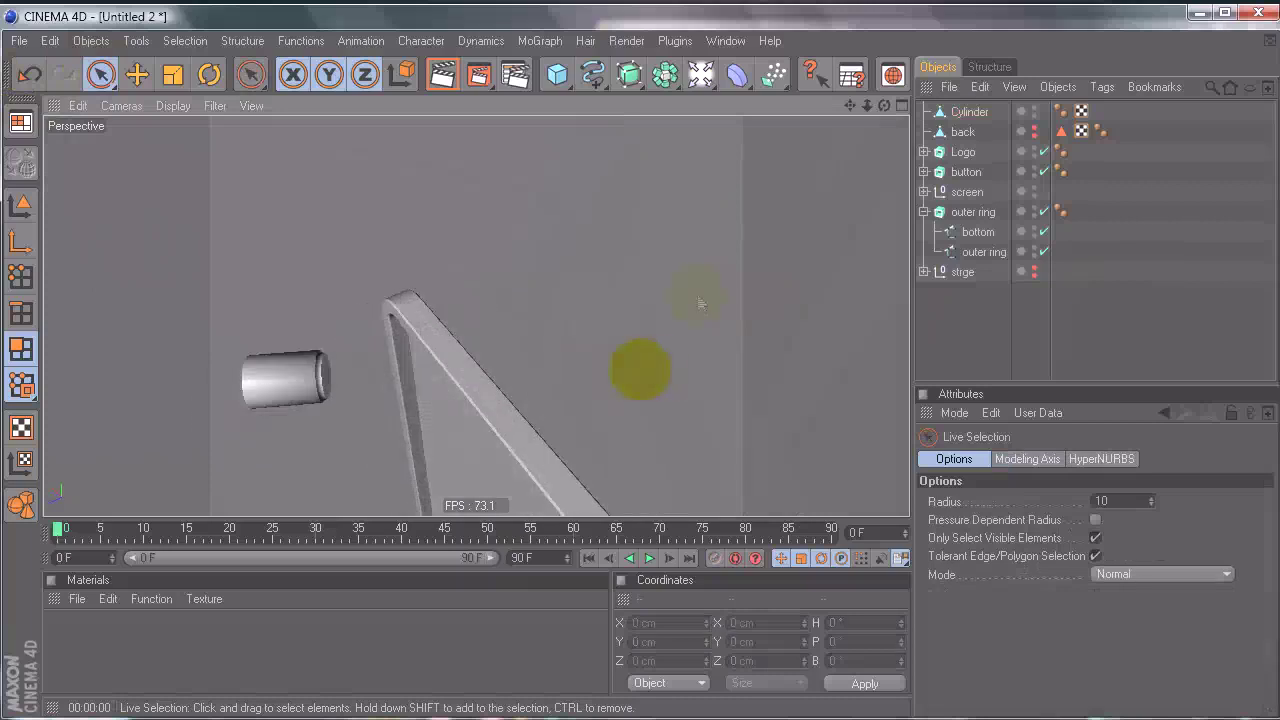
click(1035, 133)
middle_click(608, 238)
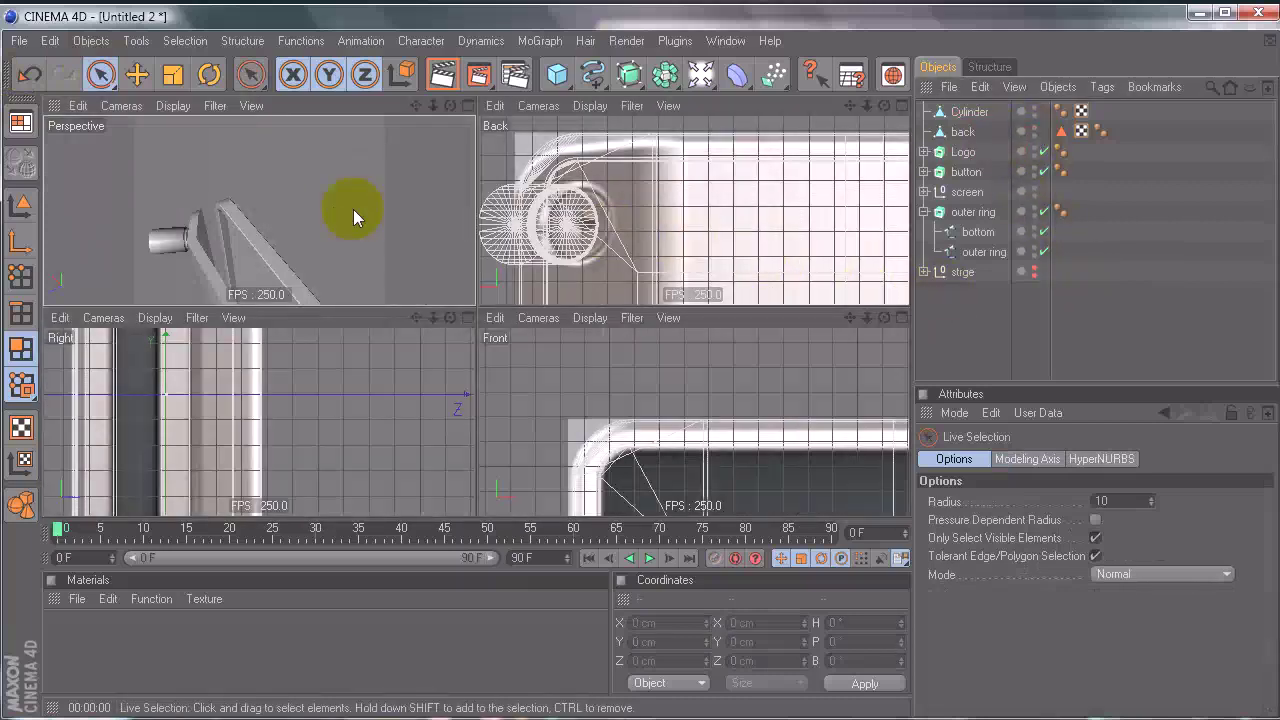
middle_click(290, 205)
alt+drag(357, 194, 703, 260)
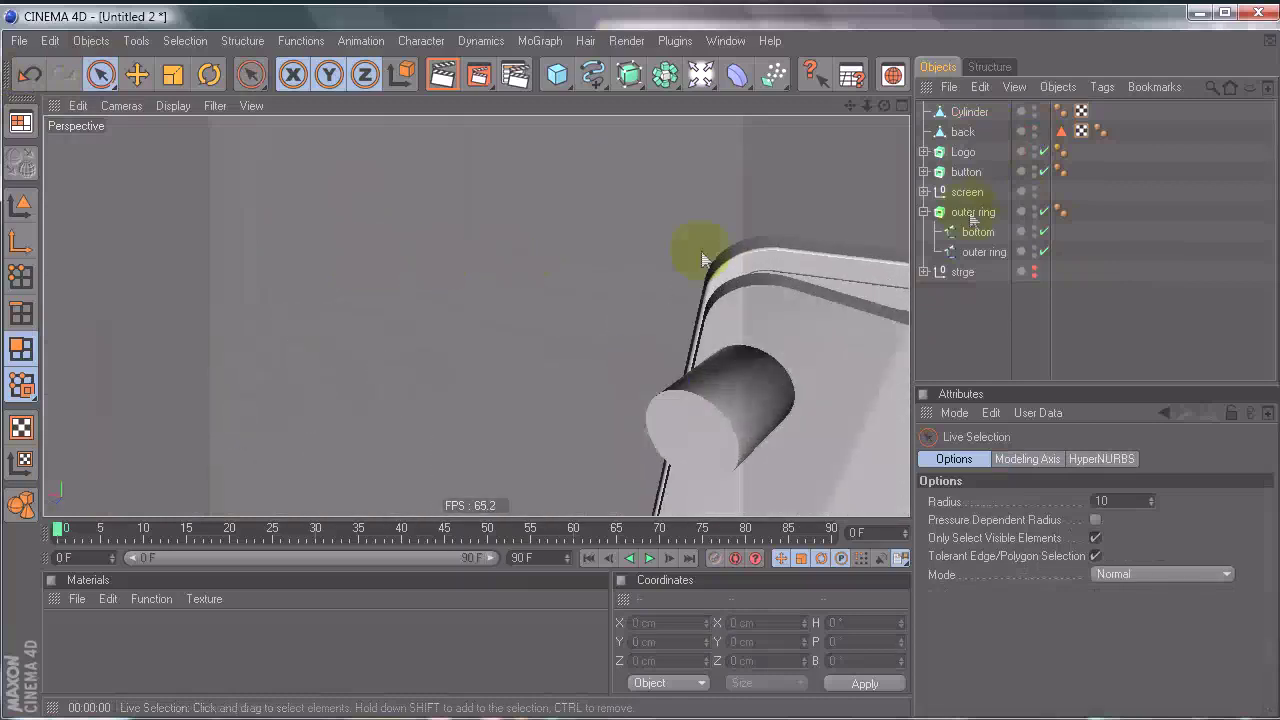
Step: Set the cylinder's Phong Angle to 52°
click(1062, 112)
click(1077, 583)
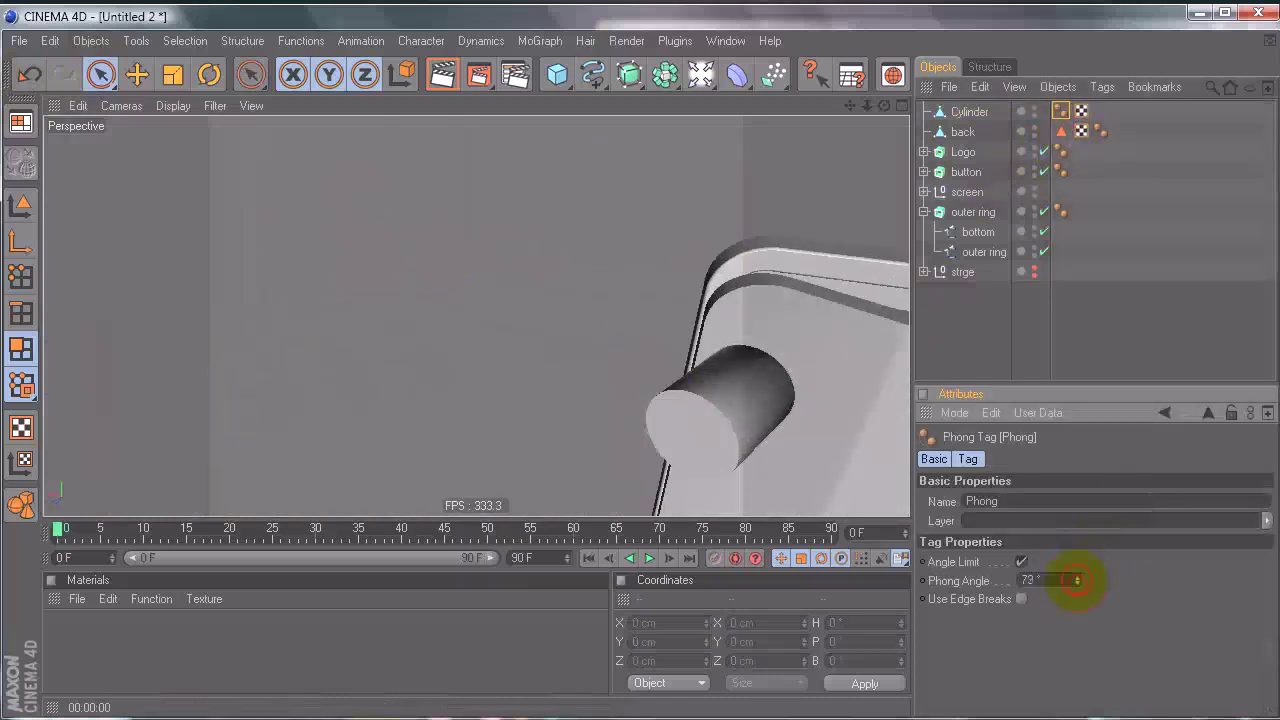
click(1077, 583)
alt+drag(757, 443, 700, 408)
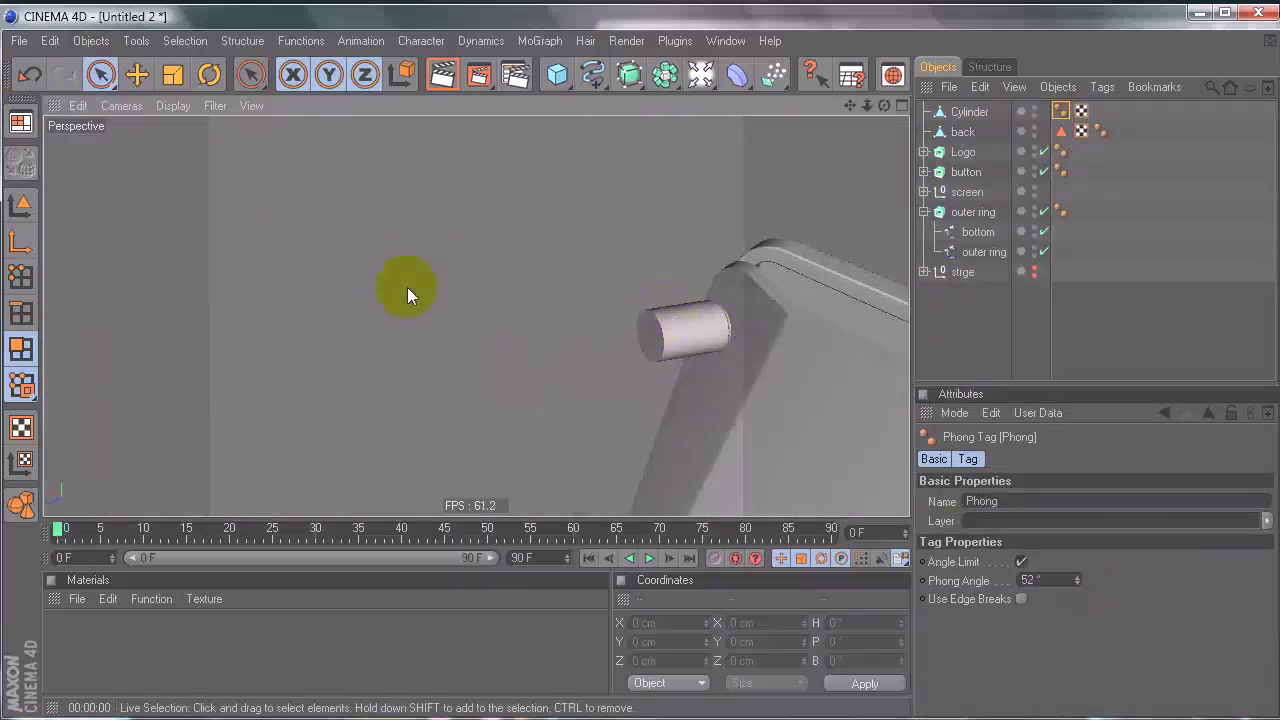
Step: Switch the perspective viewport to the Top camera, frame the casing's slanted side, and select the Cylinder object
middle_click(407, 295)
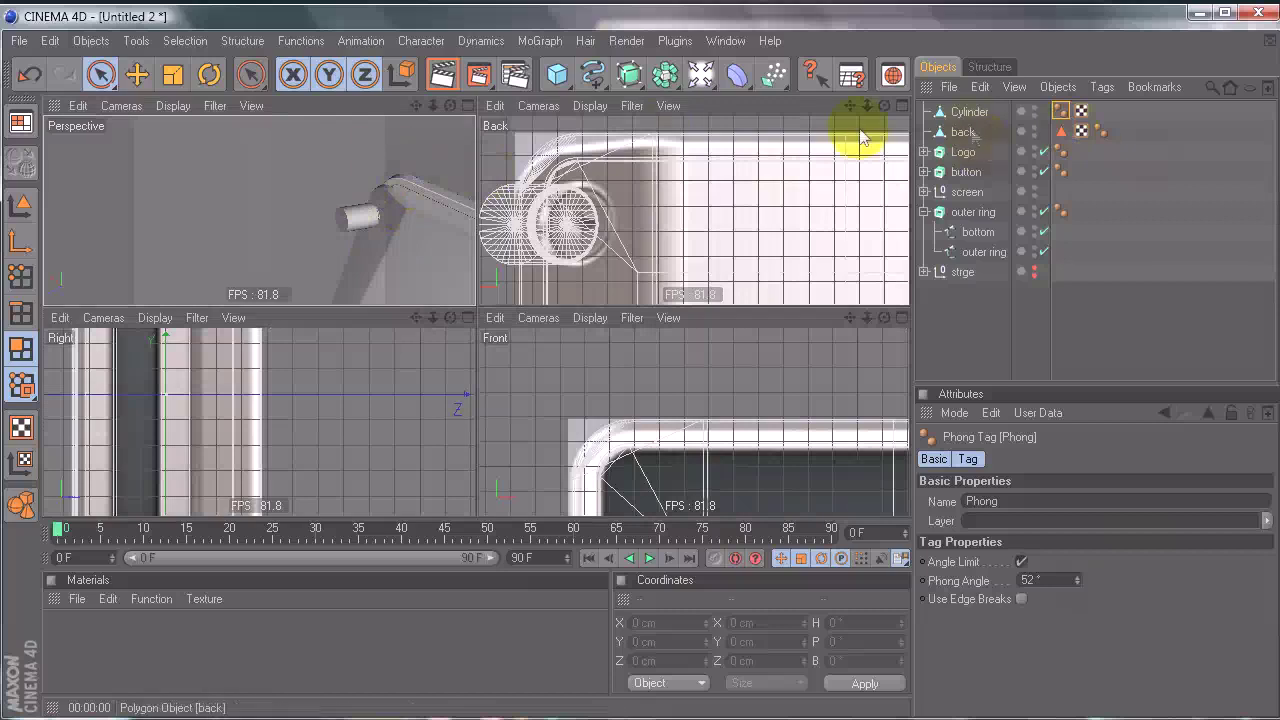
click(121, 106)
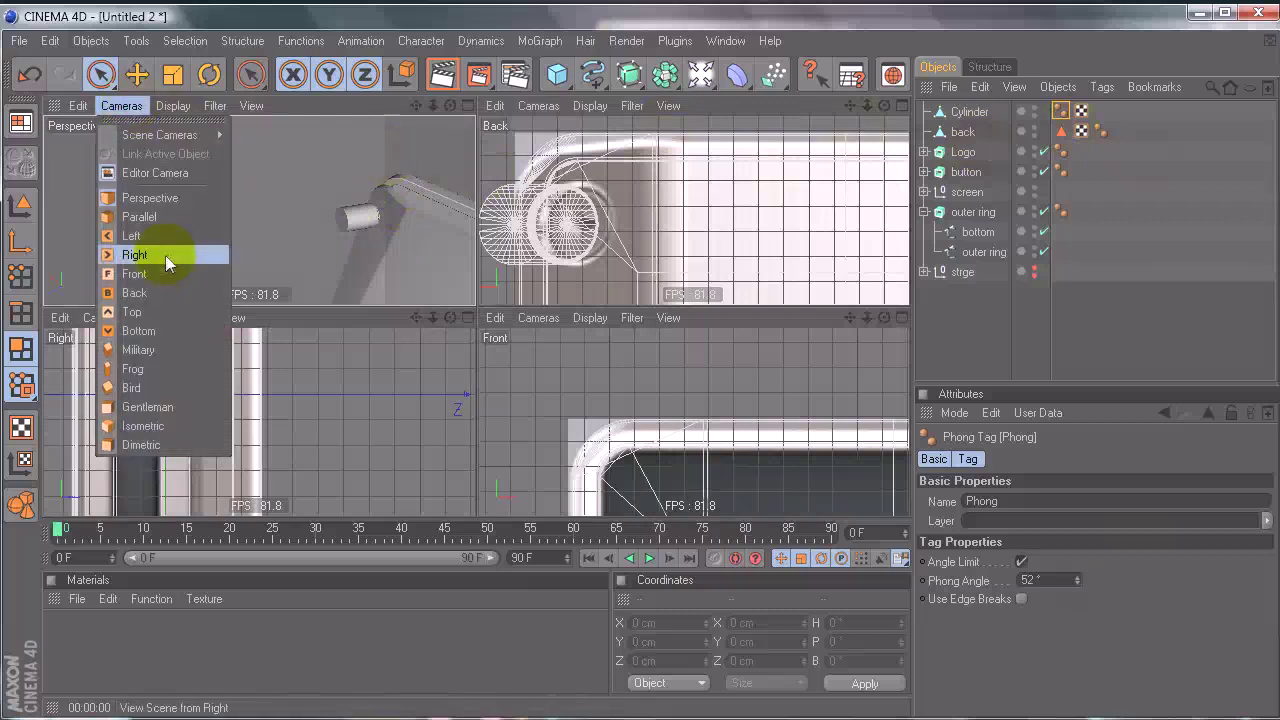
click(160, 311)
middle_click(323, 217)
scroll(600, 330, up, 5)
alt+middle_drag(640, 370, 413, 384)
alt+right_drag(640, 370, 760, 368)
click(972, 113)
click(970, 112)
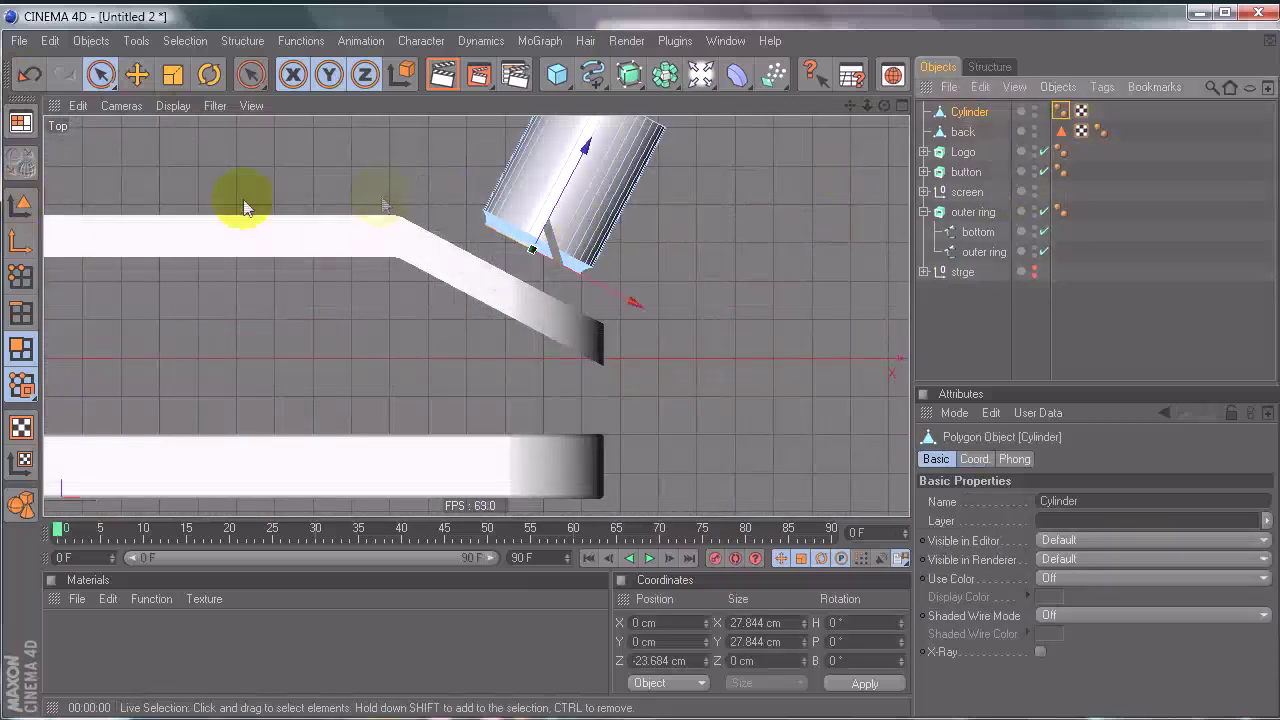
Step: Move the whole cylinder into the casing's slanted side, to about X 202.4 cm and Z 38.8 cm, undoing the polygon-mode move
drag(566, 181, 640, 370)
key(ctrl+z)
click(21, 205)
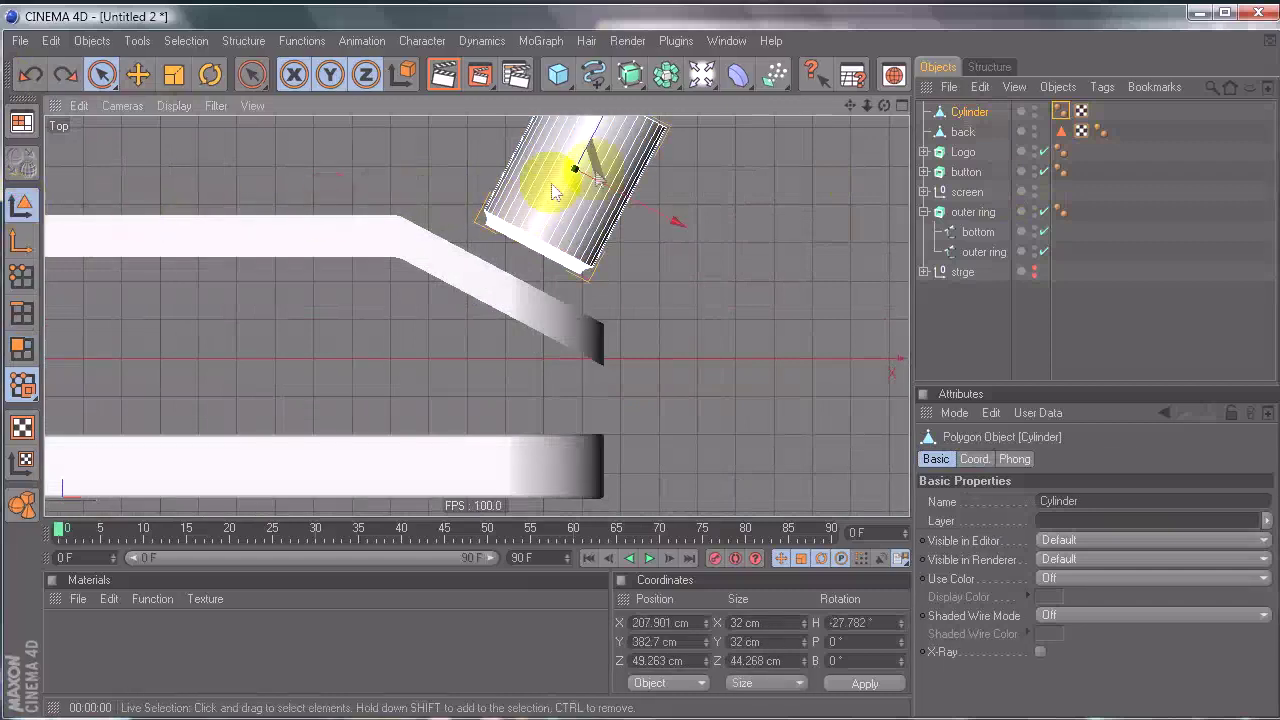
key(e)
drag(608, 129, 638, 373)
alt+right_drag(550, 340, 637, 371)
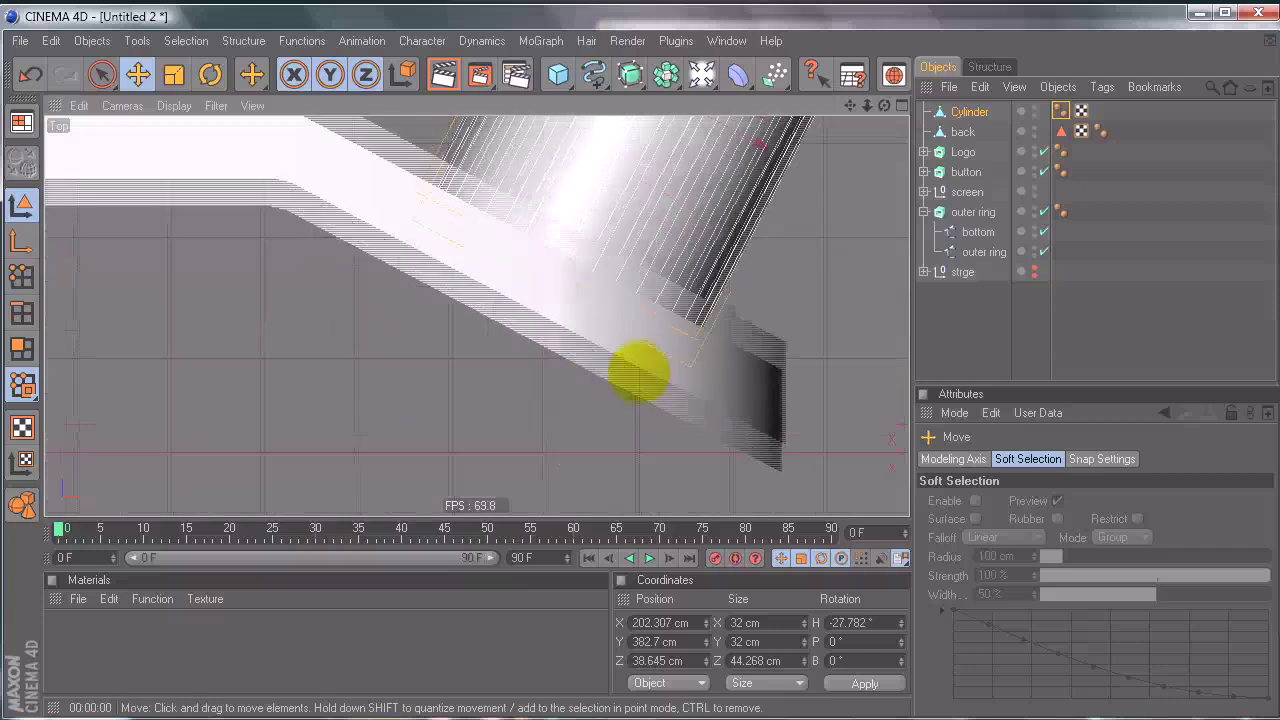
alt+middle_drag(637, 371, 550, 340)
drag(637, 367, 640, 370)
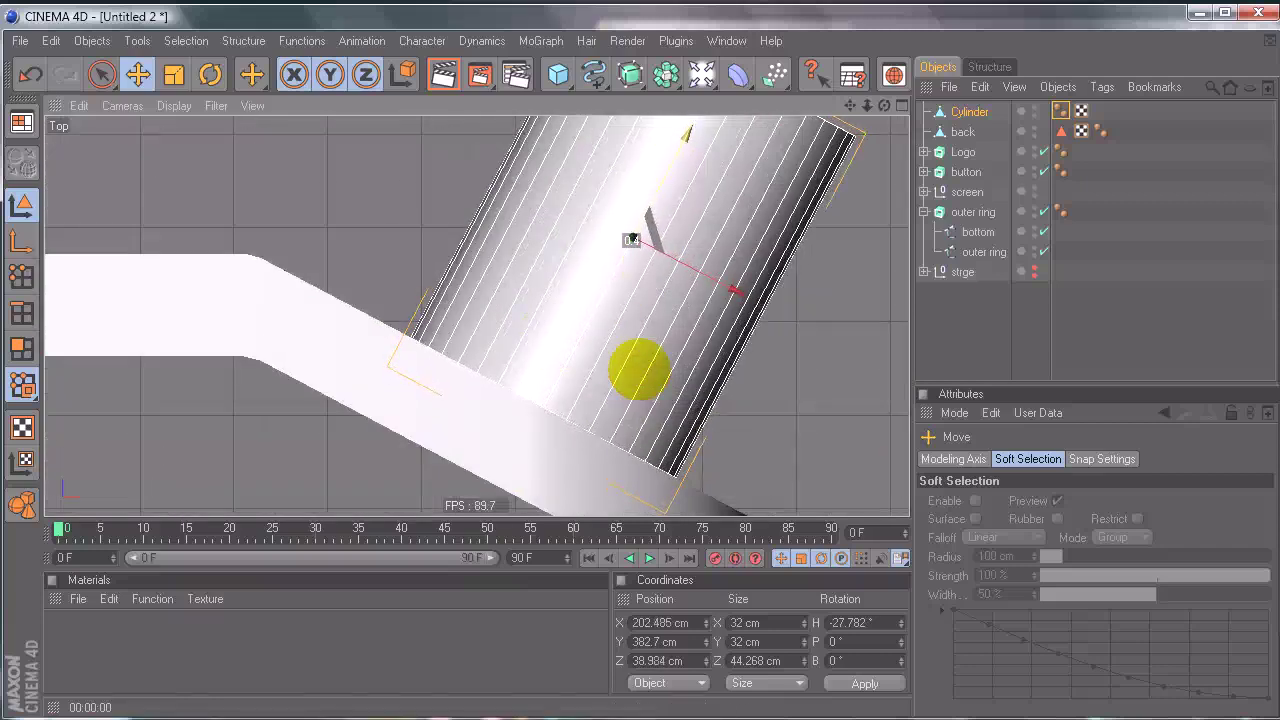
drag(640, 370, 641, 369)
Step: Restore the Perspective camera, deselect the cylinder, and inspect how it sits in the back casing
middle_click(330, 265)
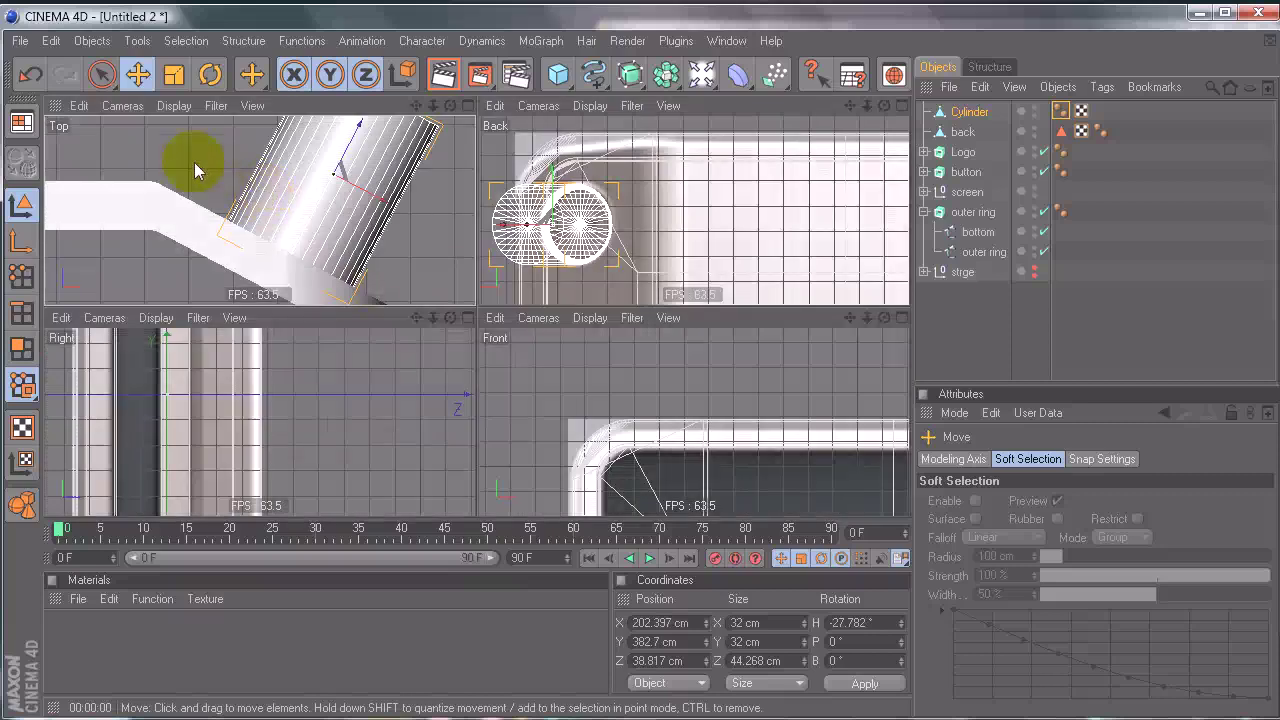
middle_click(170, 148)
click(135, 111)
click(135, 200)
alt+right_drag(493, 267, 677, 366)
alt+drag(677, 366, 641, 370)
click(971, 362)
alt+right_drag(640, 263, 623, 394)
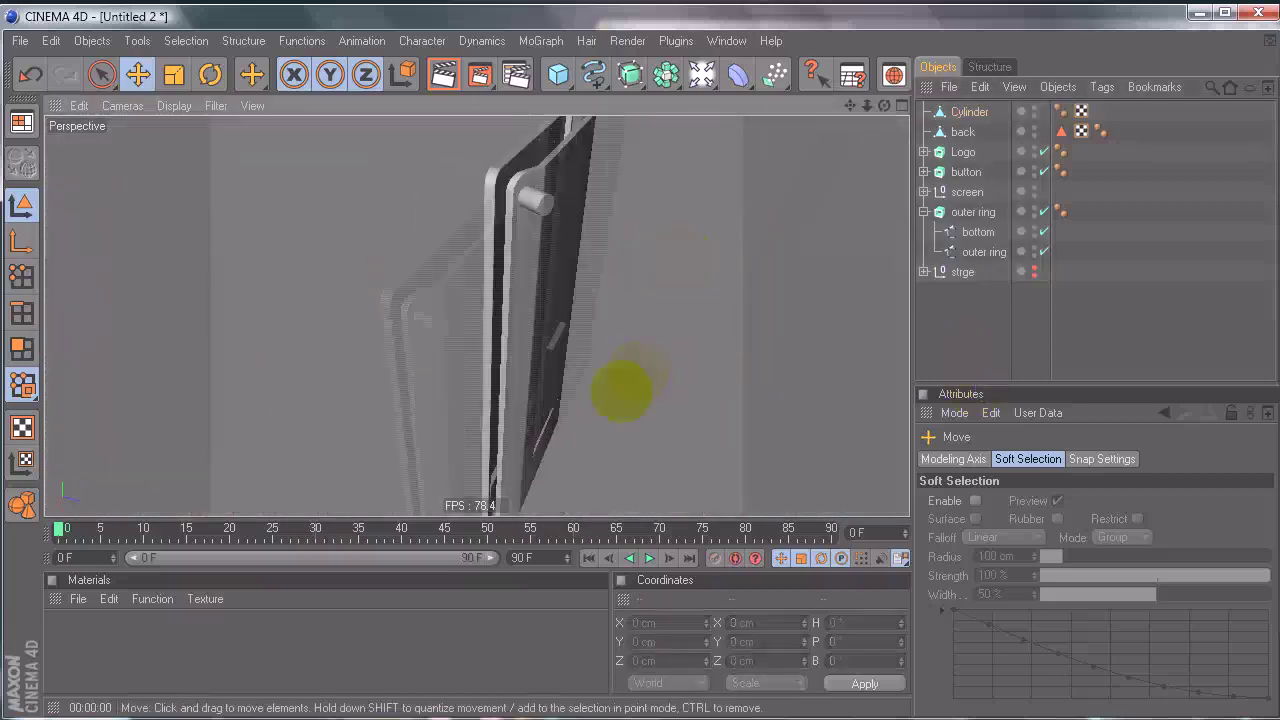
alt+middle_drag(680, 262, 694, 368)
Step: Mirror the cylinder to the casing's opposite side in the Back view by placing it inside a new Symmetry object
middle_click(640, 268)
middle_click(746, 269)
alt+right_drag(791, 249, 635, 367)
alt+middle_drag(754, 266, 732, 57)
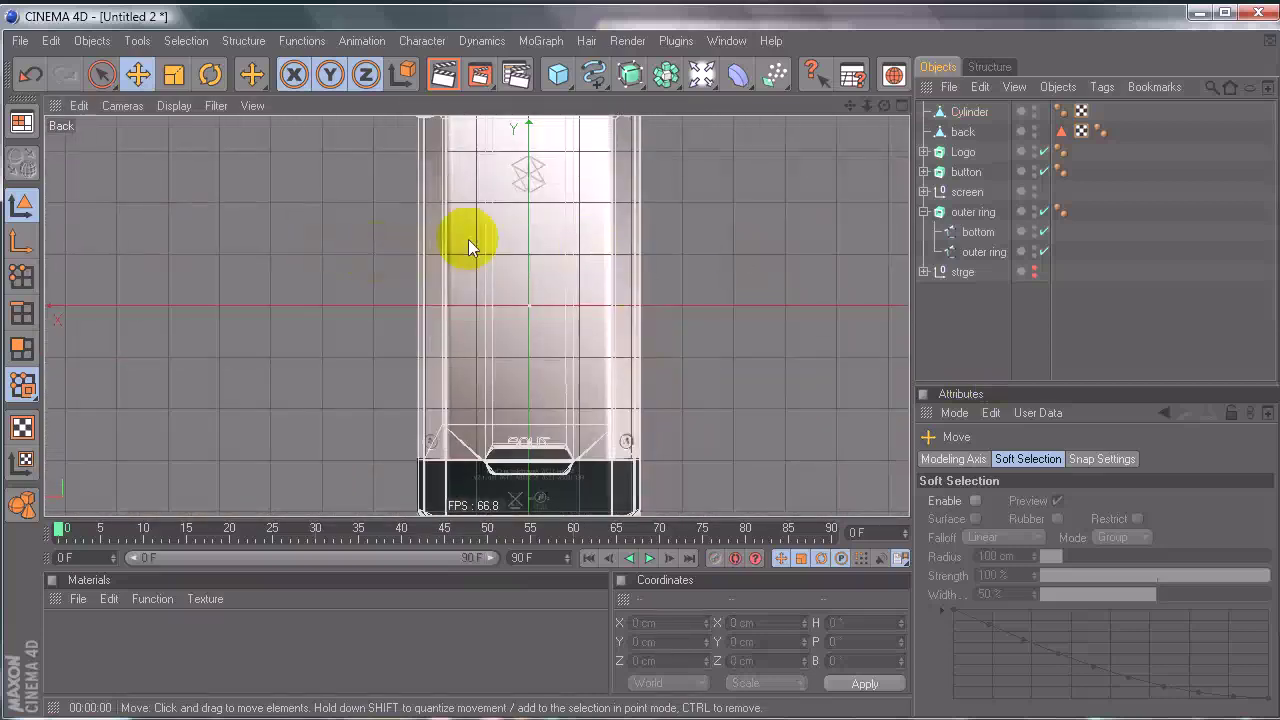
alt+middle_drag(467, 241, 474, 335)
alt+middle_drag(503, 280, 492, 223)
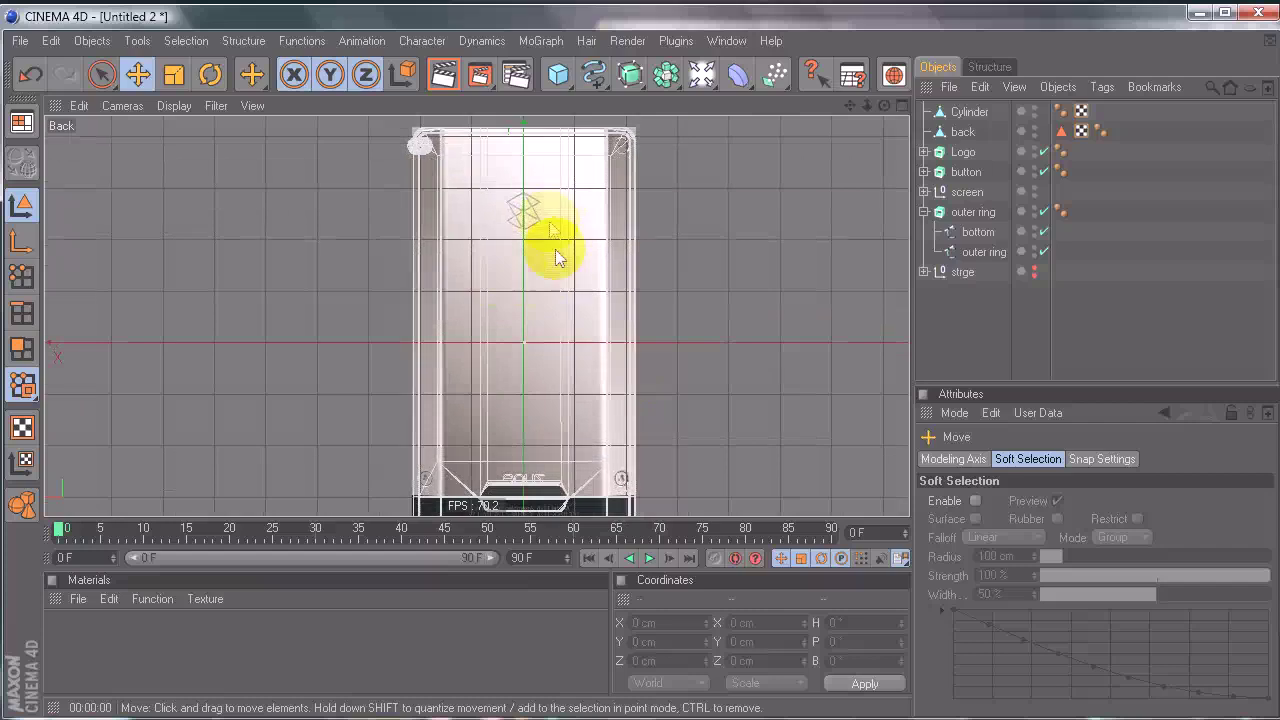
drag(668, 80, 868, 143)
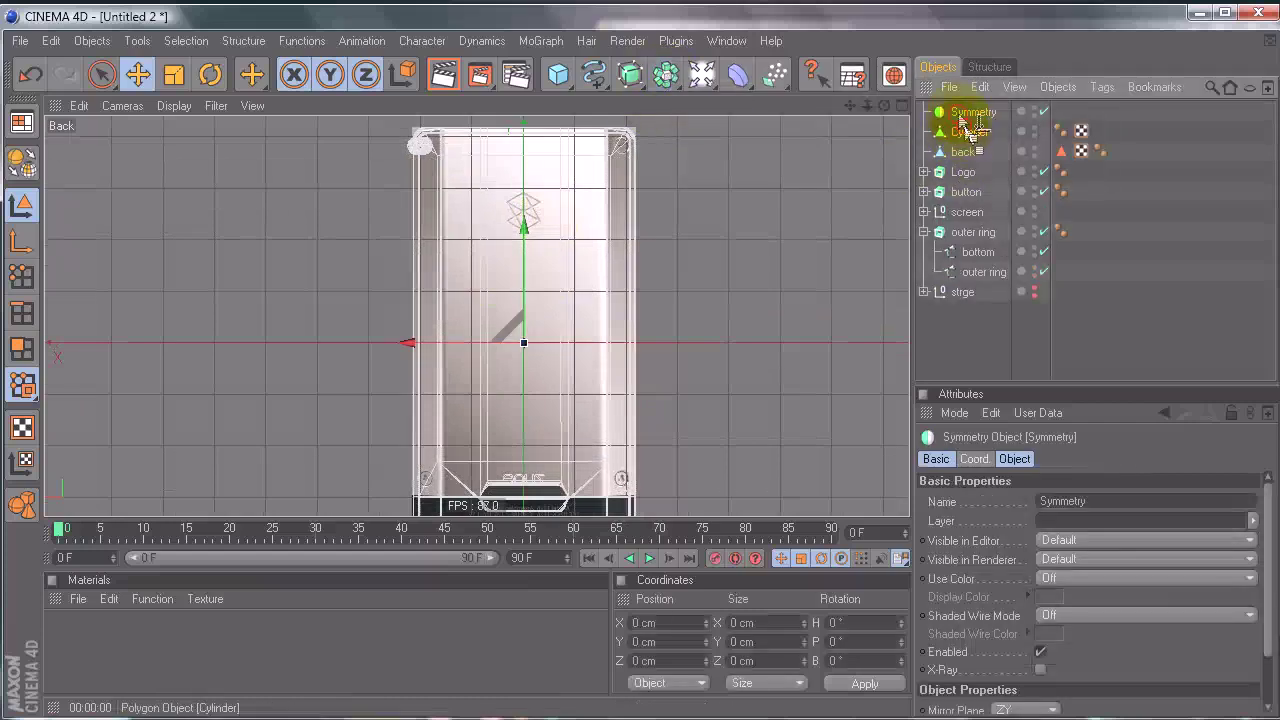
drag(962, 118, 964, 114)
click(968, 114)
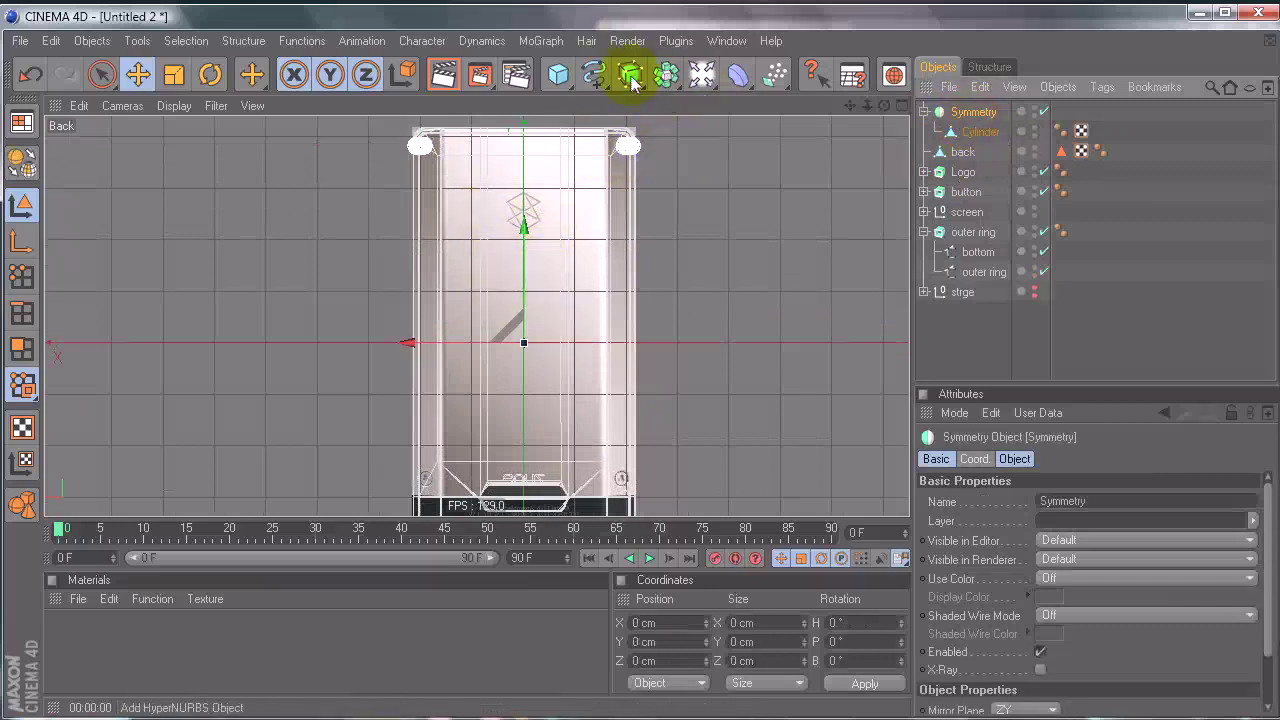
Step: Nest the symmetry group inside a second Symmetry object and set its mirror plane to XZ
drag(636, 77, 834, 129)
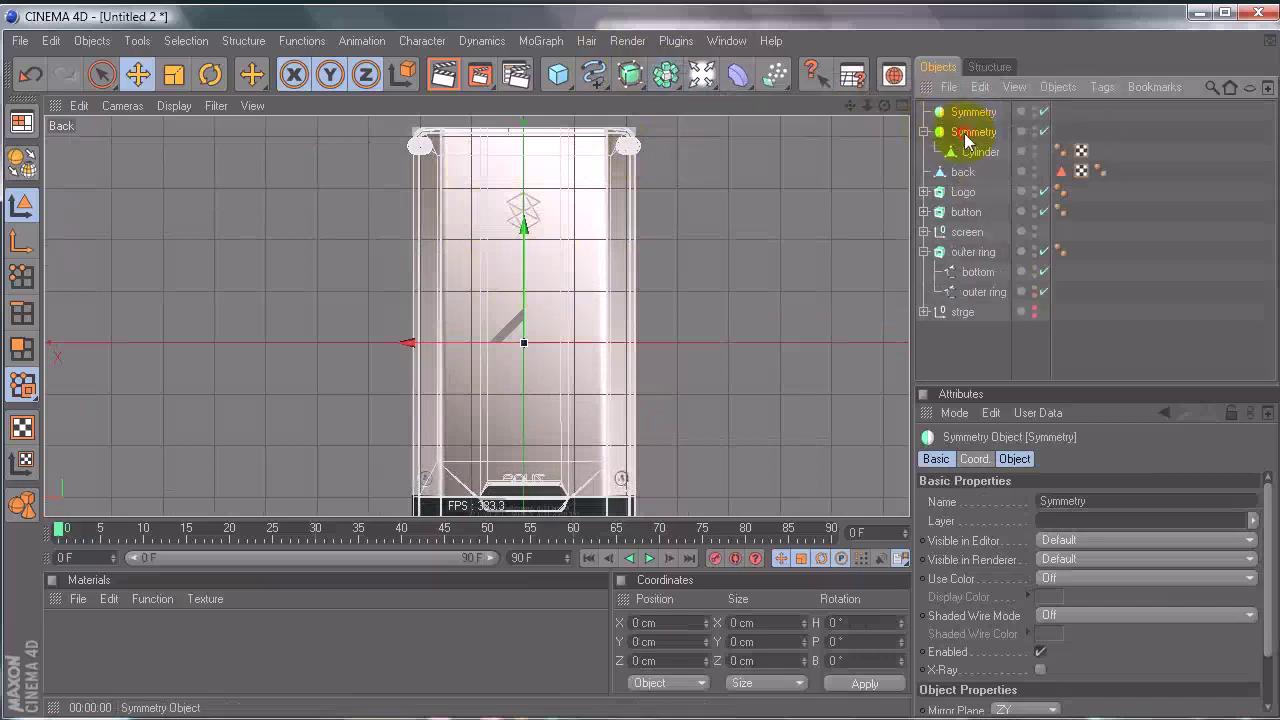
drag(966, 112, 970, 114)
click(1028, 457)
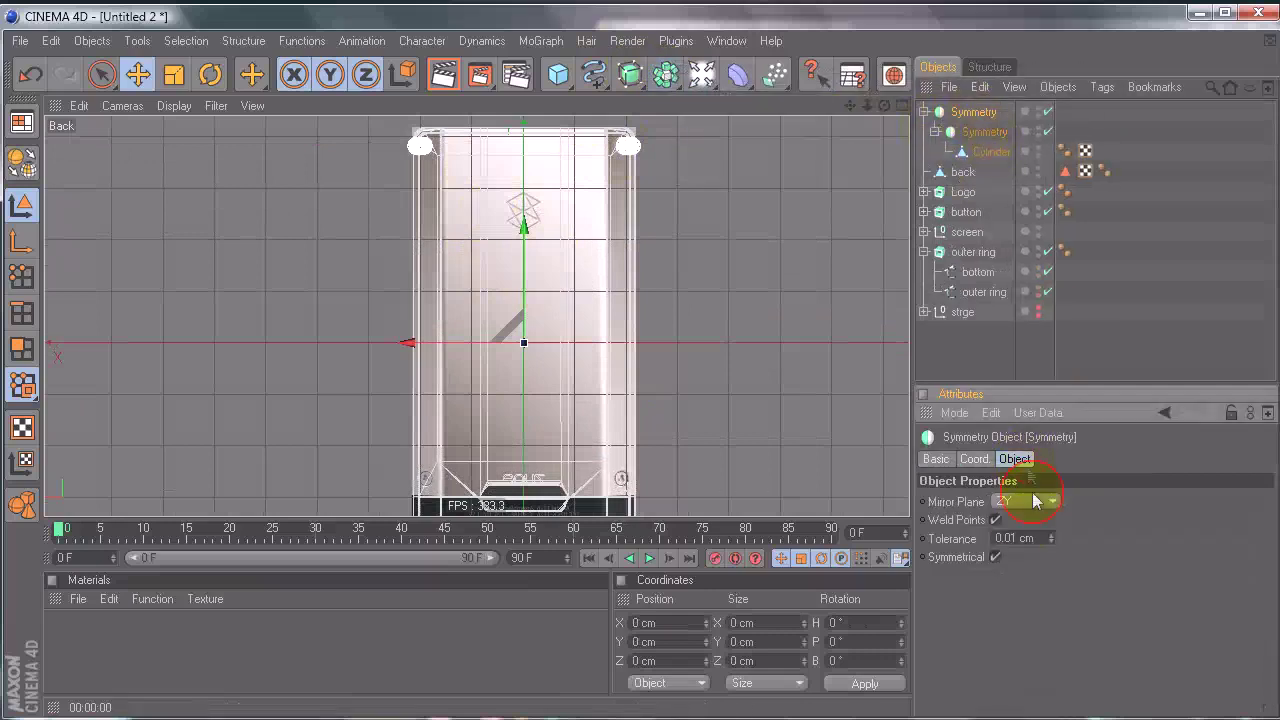
alt+middle_drag(754, 400, 648, 469)
Step: Move the outer Symmetry object's axis up to about Y 60 cm, aligning the lower mirrored cylinders with the reference's bottom screw positions
click(22, 240)
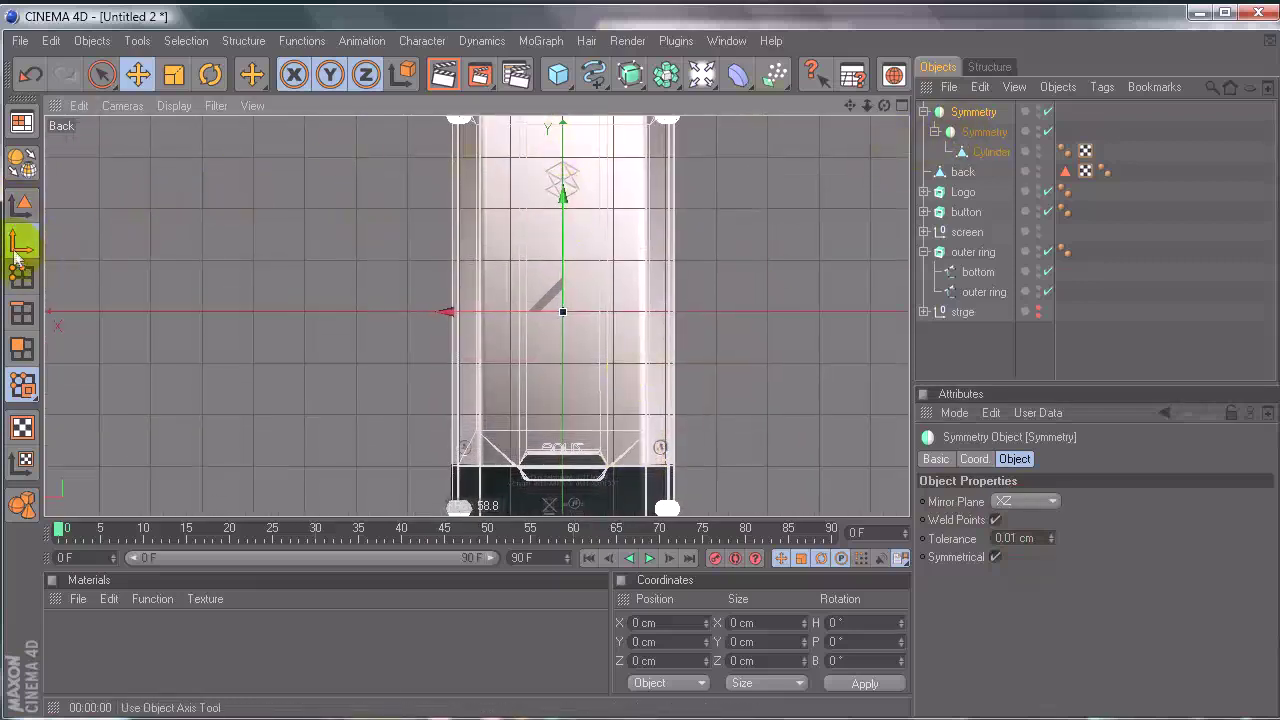
drag(569, 268, 640, 370)
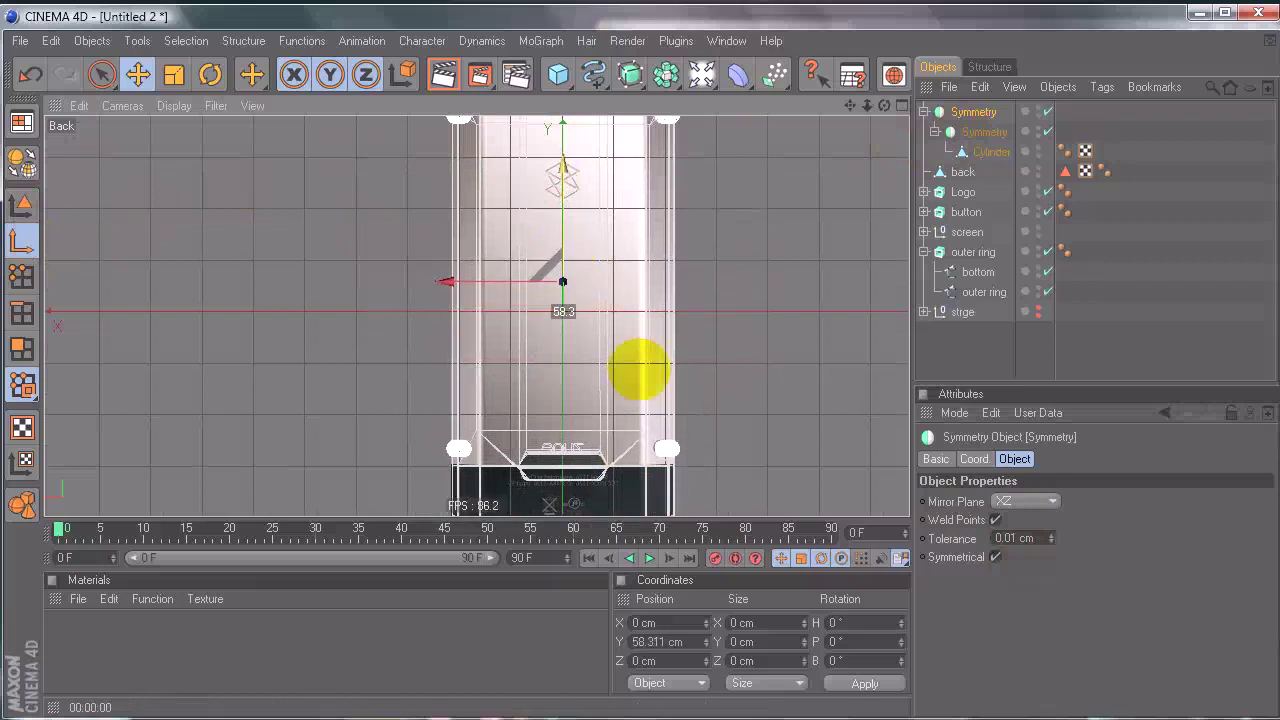
drag(640, 370, 640, 371)
drag(563, 237, 640, 368)
alt+right_drag(688, 368, 634, 371)
alt+middle_drag(577, 267, 634, 358)
alt+right_drag(547, 278, 320, 325)
alt+middle_drag(586, 238, 625, 484)
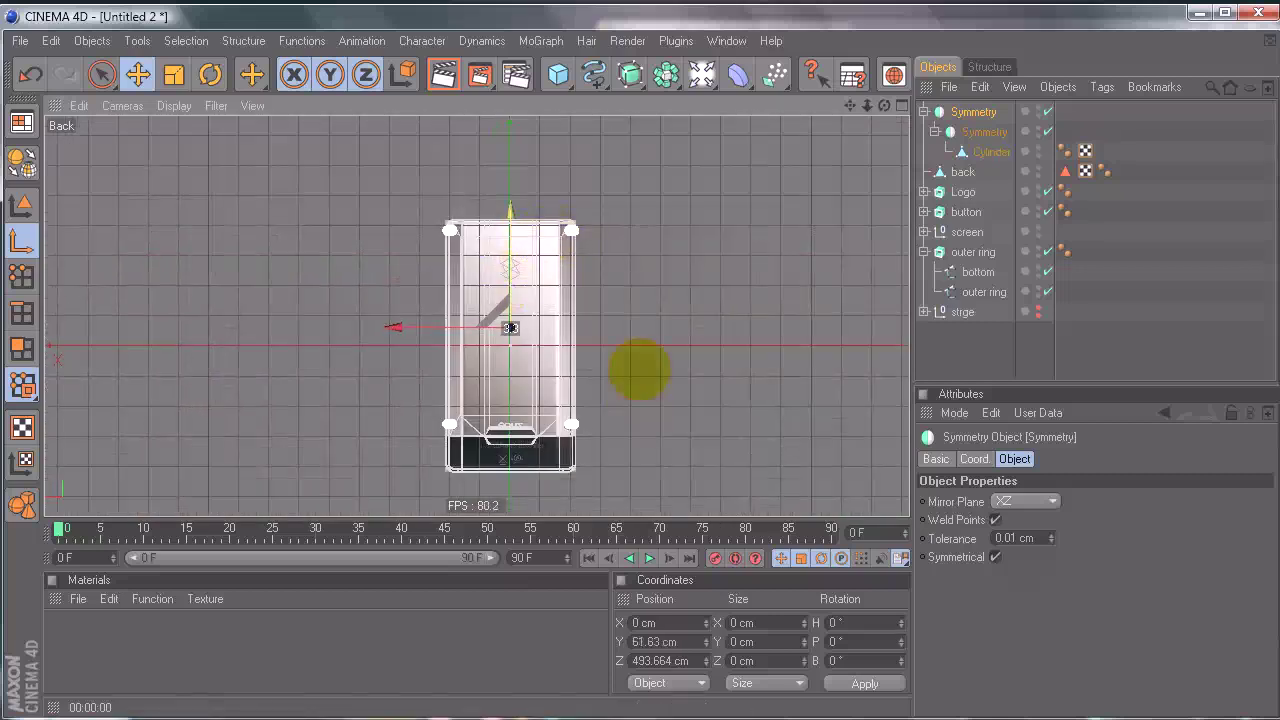
scroll(457, 386, up, 6)
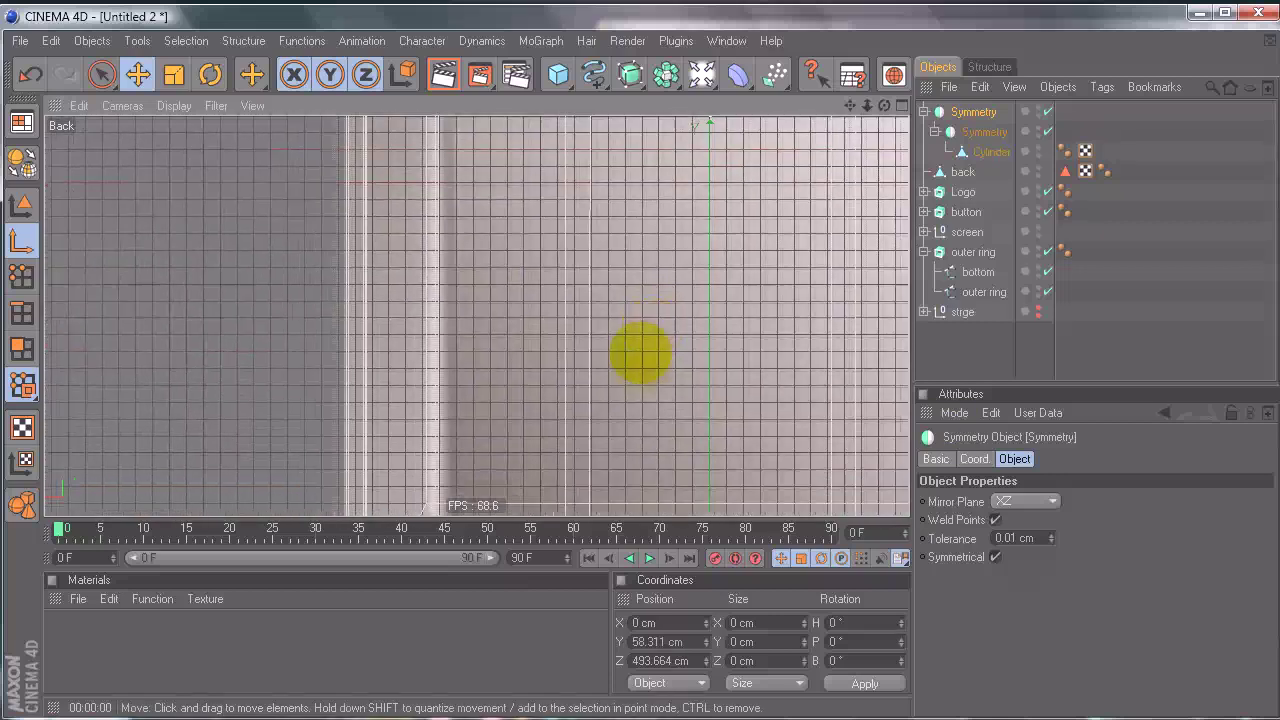
scroll(634, 366, up, 4)
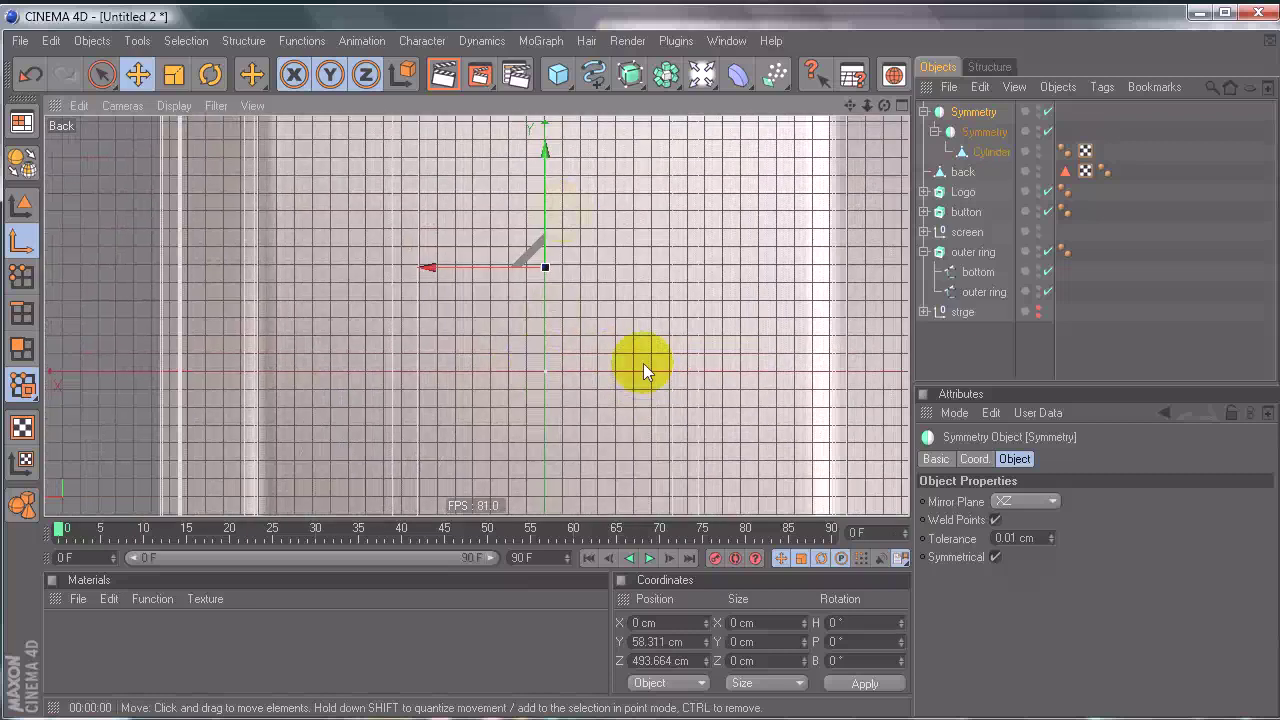
alt+middle_drag(528, 342, 640, 371)
Step: Deselect everything and examine the four mirrored cylinders on the back casing from several angles in the Perspective view
middle_click(640, 371)
middle_click(379, 289)
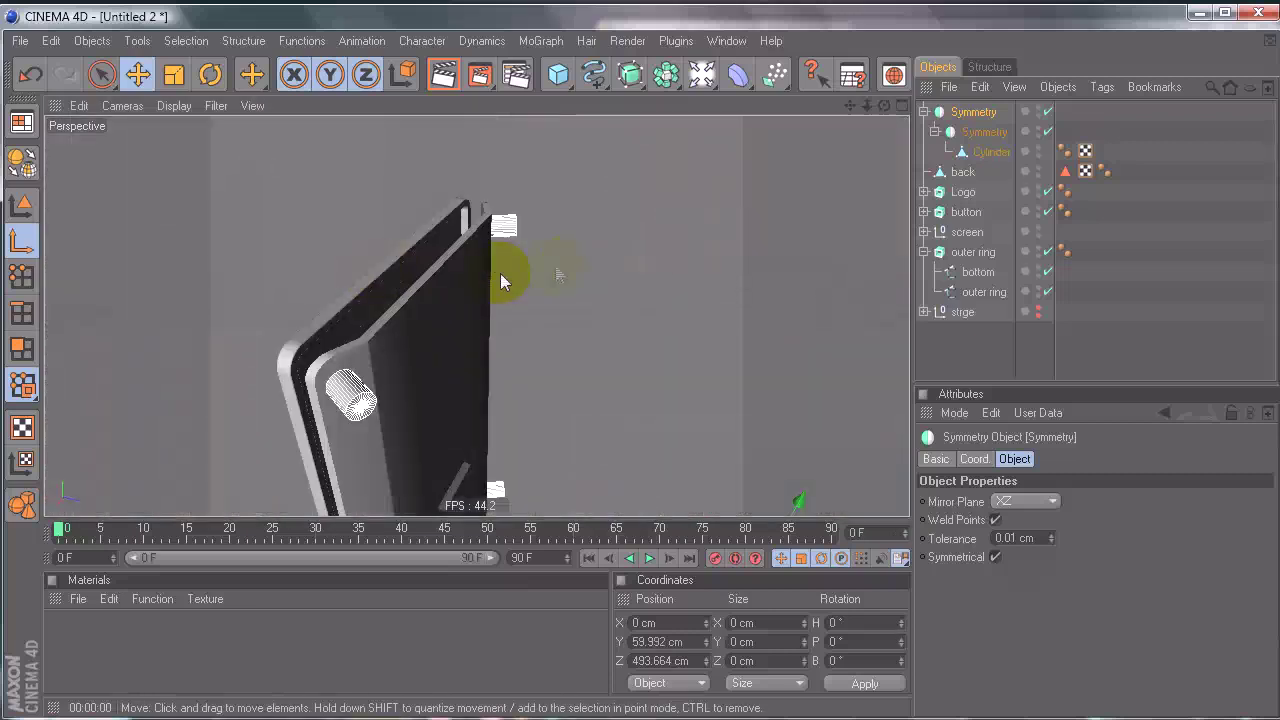
click(990, 355)
alt+drag(657, 357, 706, 369)
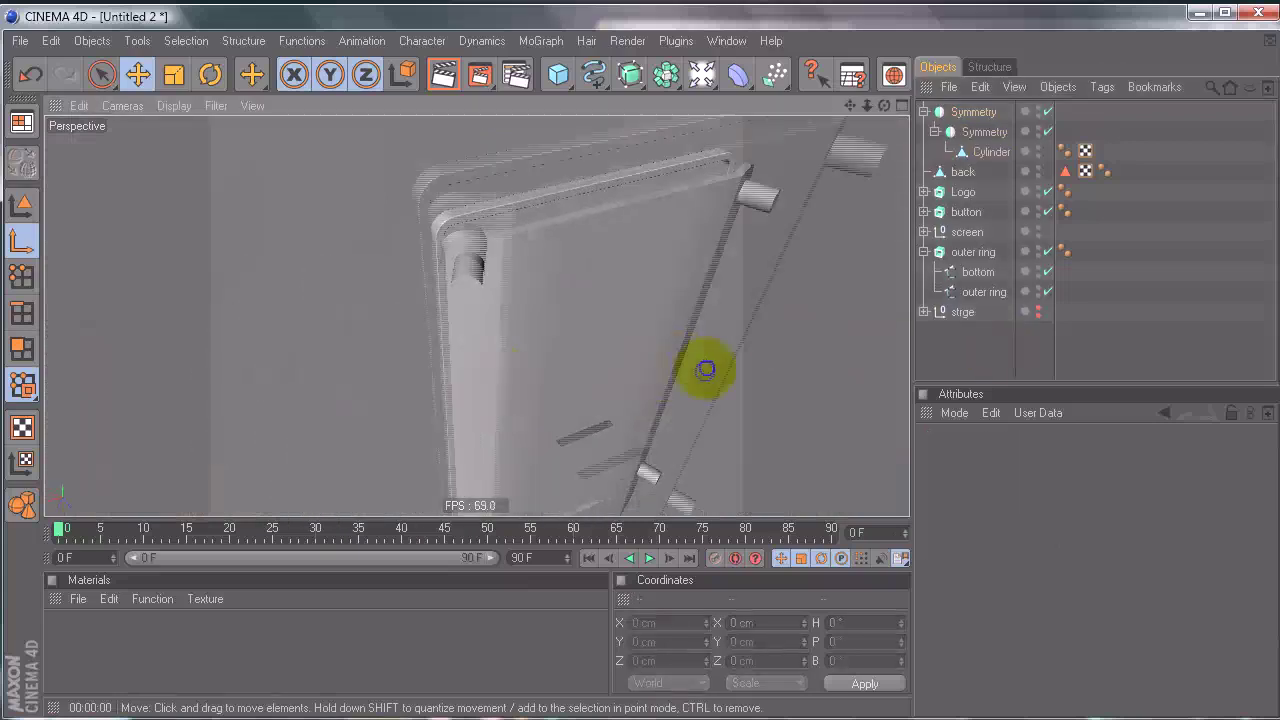
alt+right_drag(503, 364, 629, 349)
alt+drag(503, 364, 637, 366)
alt+right_drag(640, 370, 631, 371)
alt+drag(631, 371, 640, 370)
Step: Move the back object above the outer Symmetry group in the hierarchy and rename the group as screws
click(924, 112)
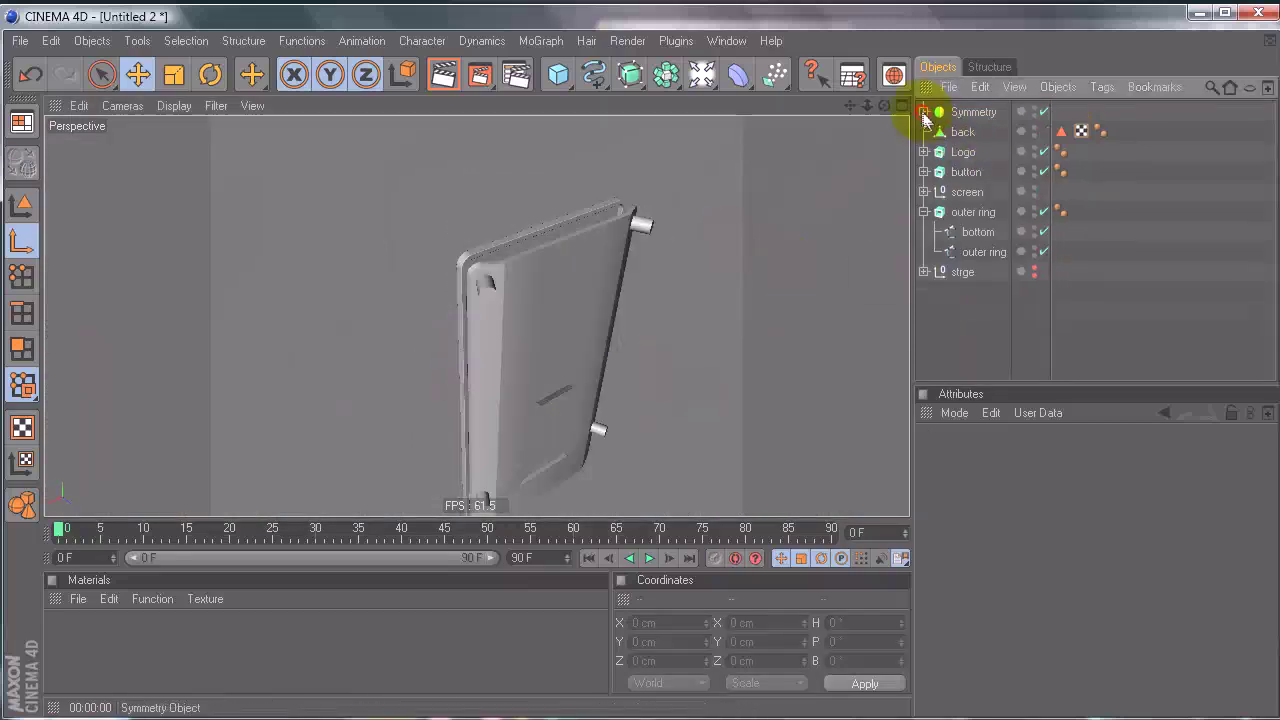
click(960, 134)
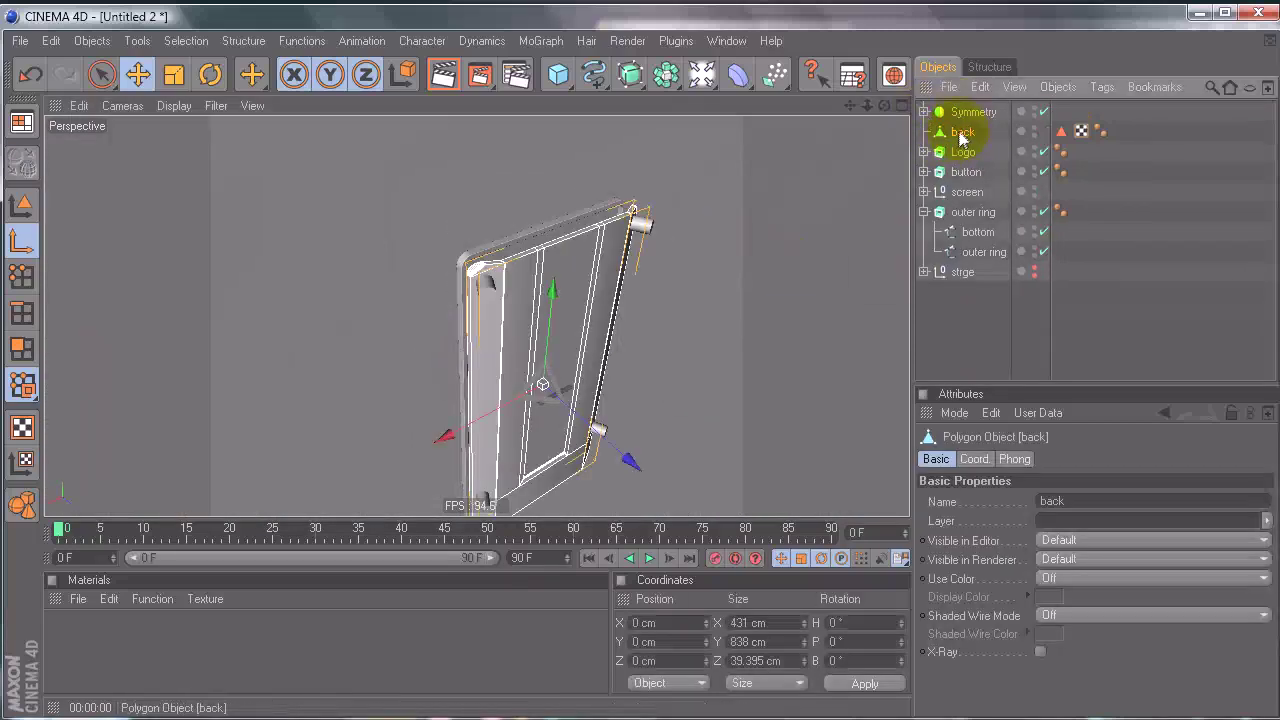
double_click(974, 131)
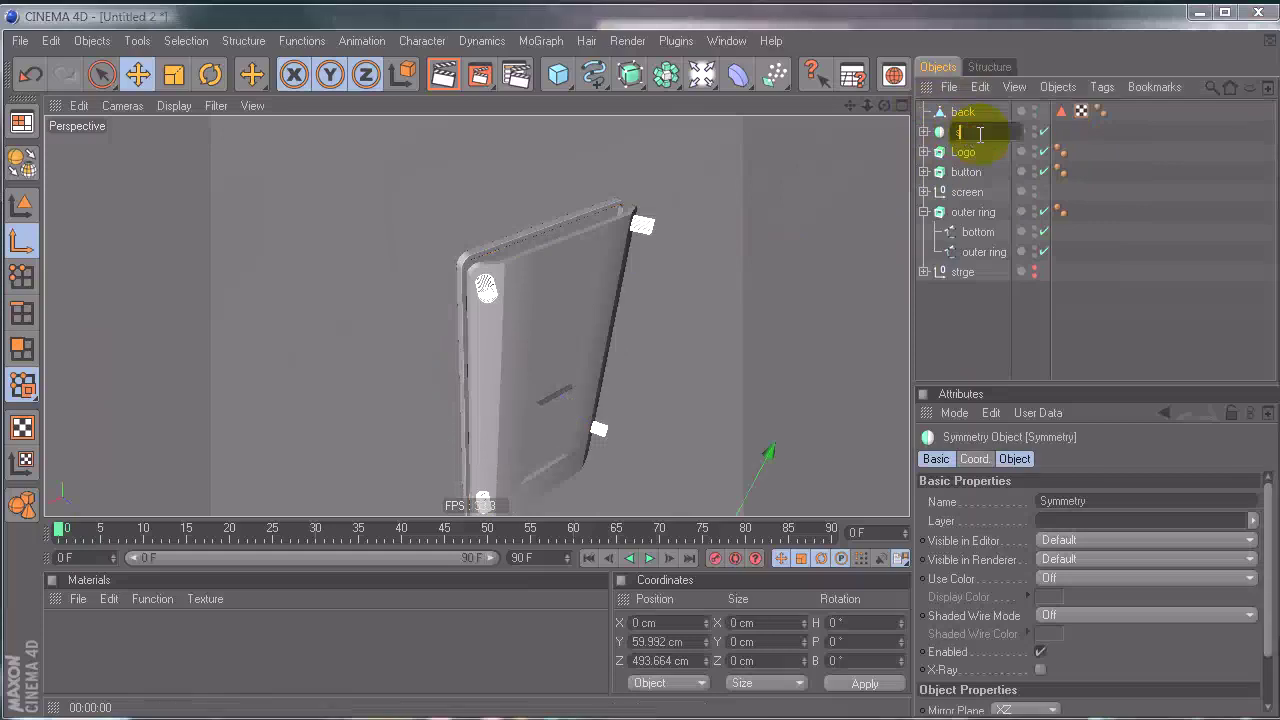
key(Return)
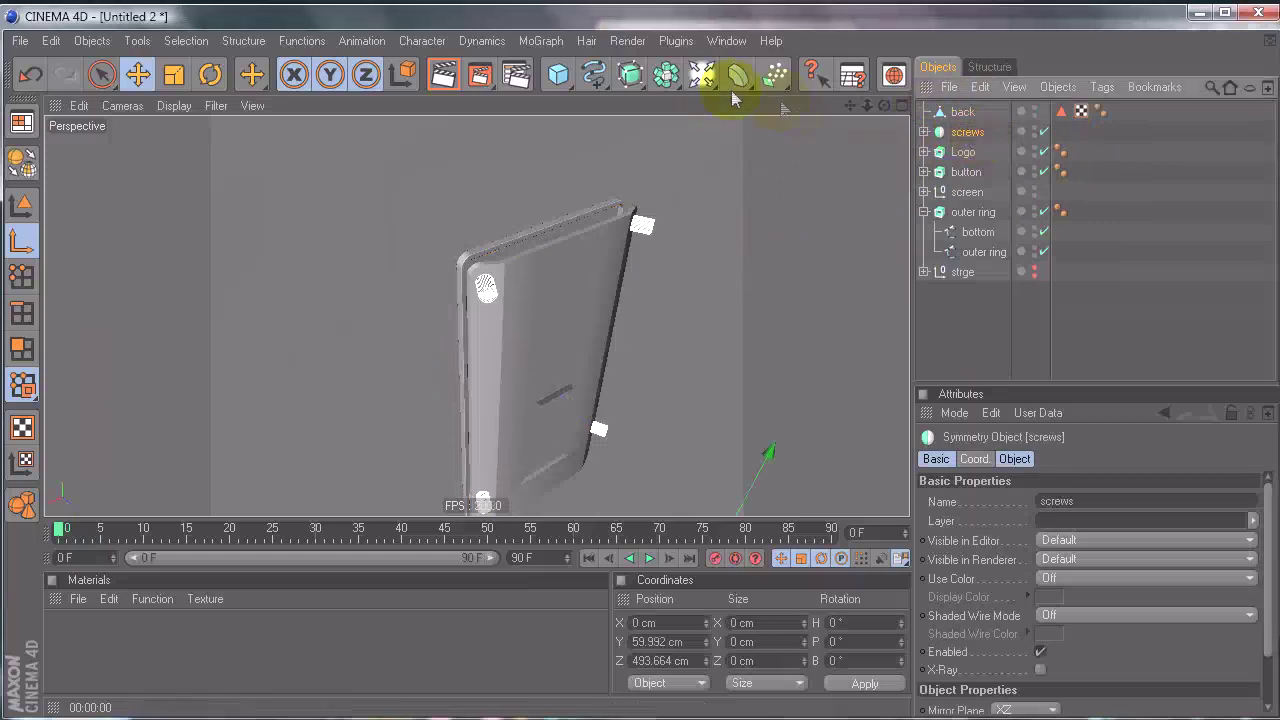
Step: Add a Boole object and nest the back object and the screws group inside it to cut the screw holes
drag(675, 77, 843, 94)
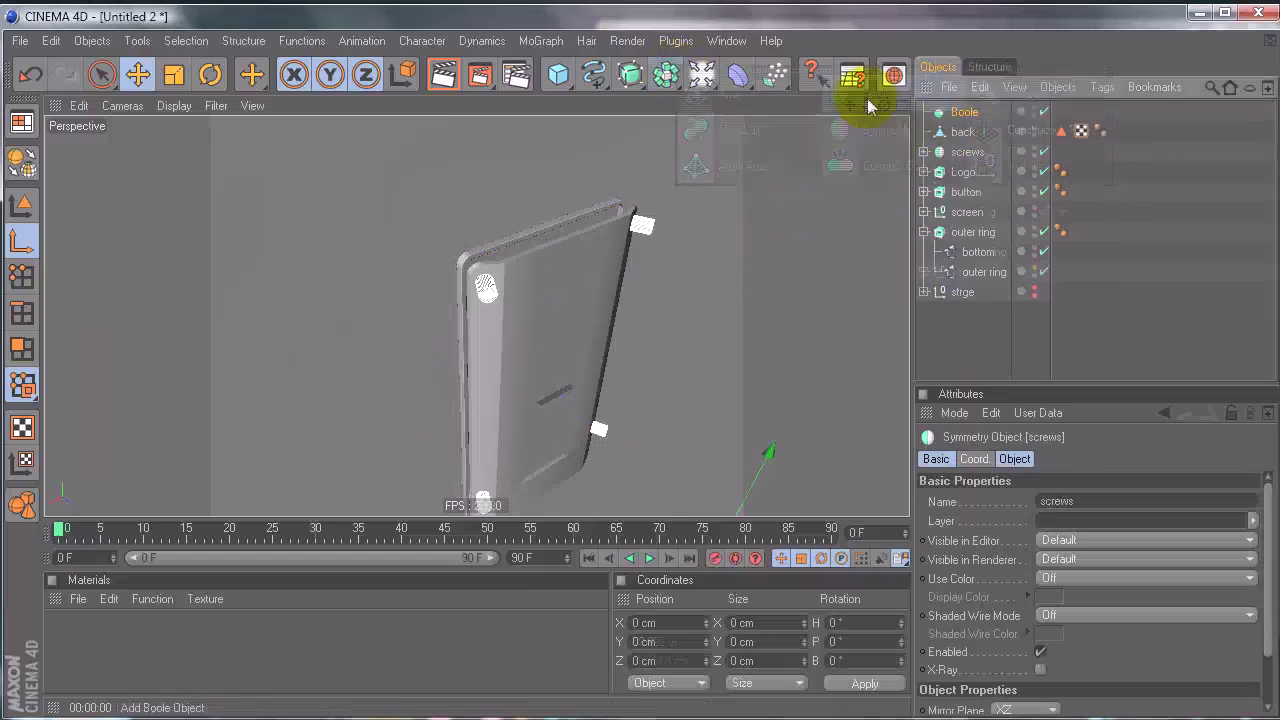
click(963, 133)
ctrl+click(970, 153)
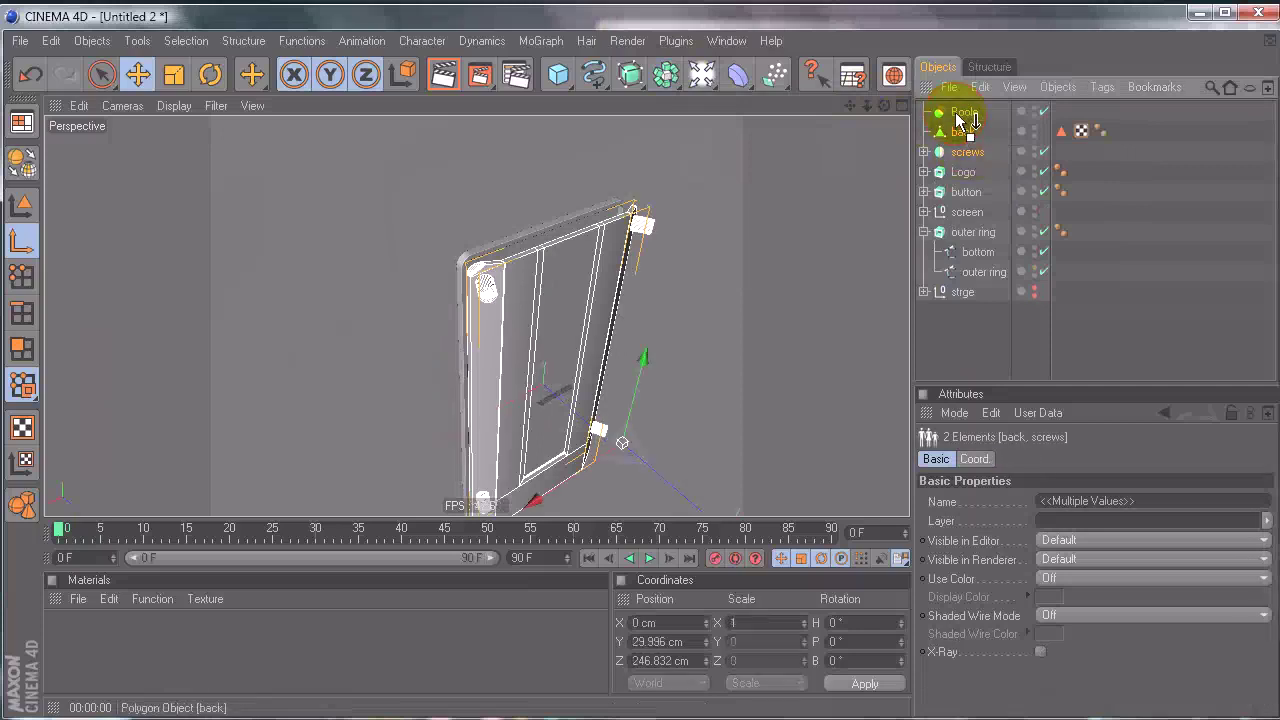
click(964, 336)
Step: Examine the screw hole at the back casing's upper corner up close from several angles
alt+drag(664, 374, 630, 374)
alt+right_drag(674, 277, 644, 364)
alt+drag(614, 363, 634, 369)
scroll(640, 372, up, 6)
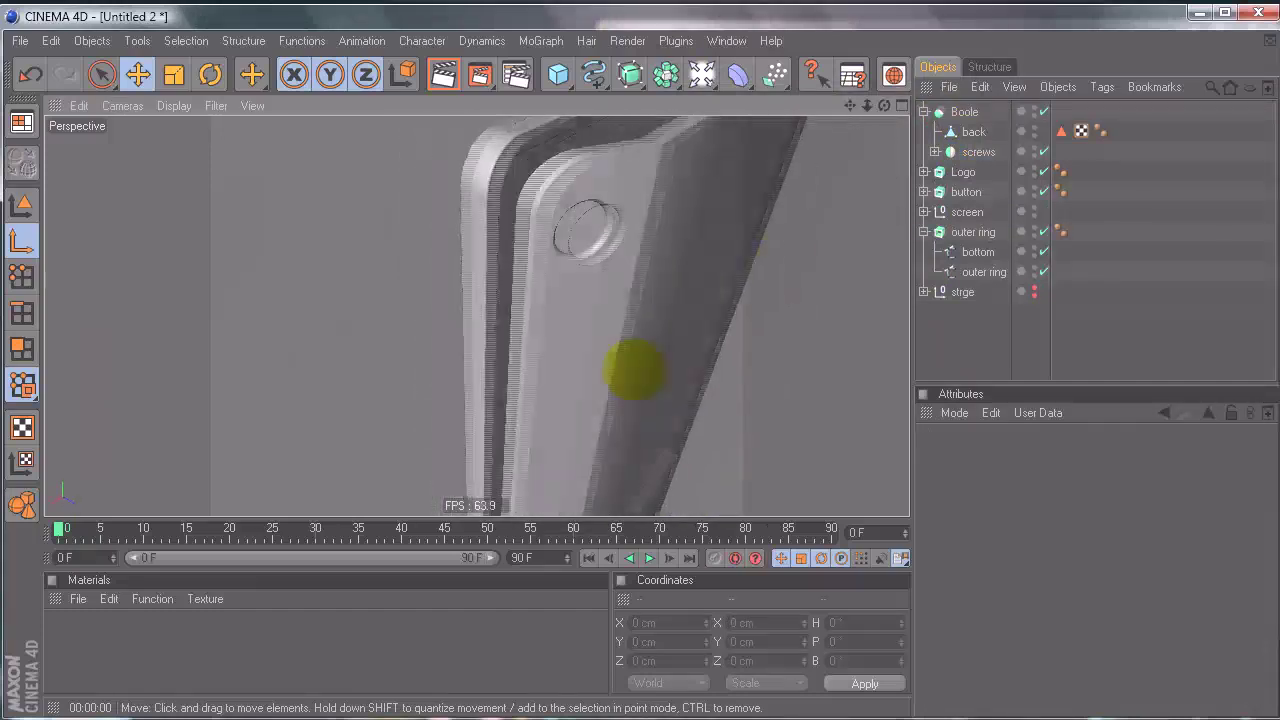
alt+right_drag(634, 369, 777, 257)
alt+middle_drag(777, 257, 638, 370)
alt+drag(637, 371, 679, 250)
alt+right_drag(638, 370, 640, 369)
alt+drag(640, 369, 571, 230)
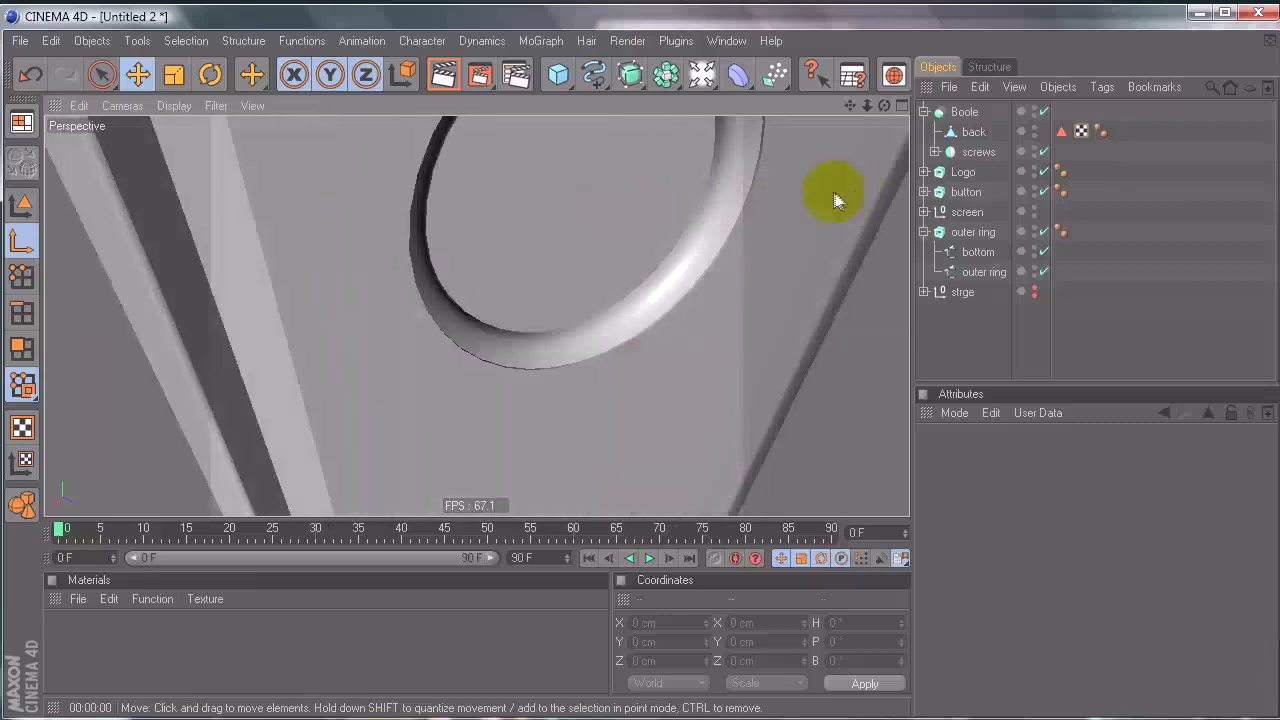
alt+drag(836, 200, 640, 370)
Step: Switch to model mode and disable the Boole to reveal the screw cylinders
click(970, 133)
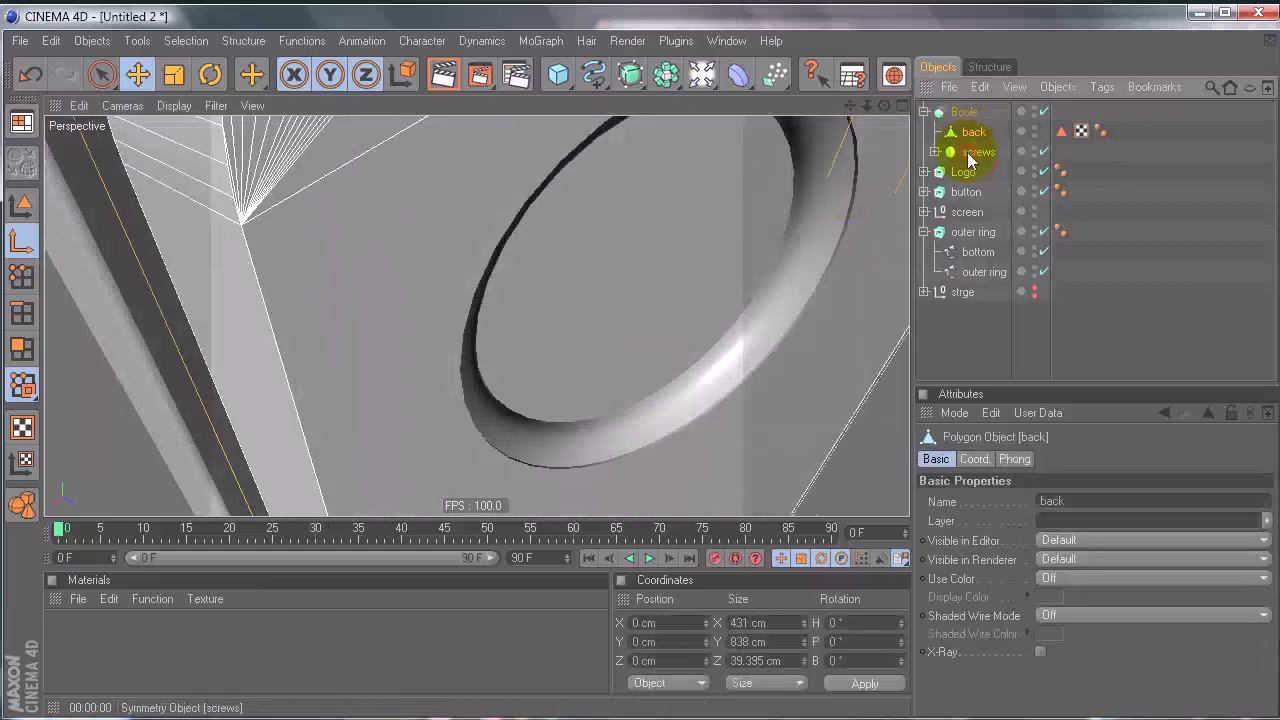
click(976, 151)
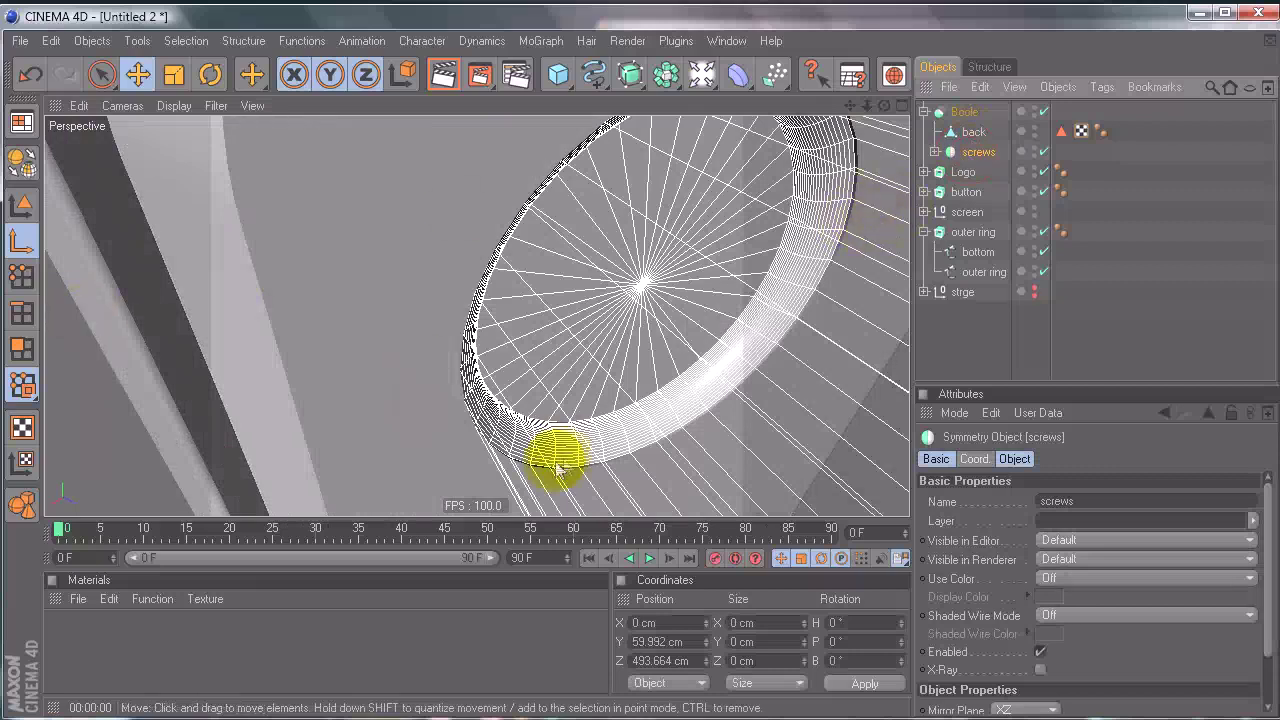
click(22, 207)
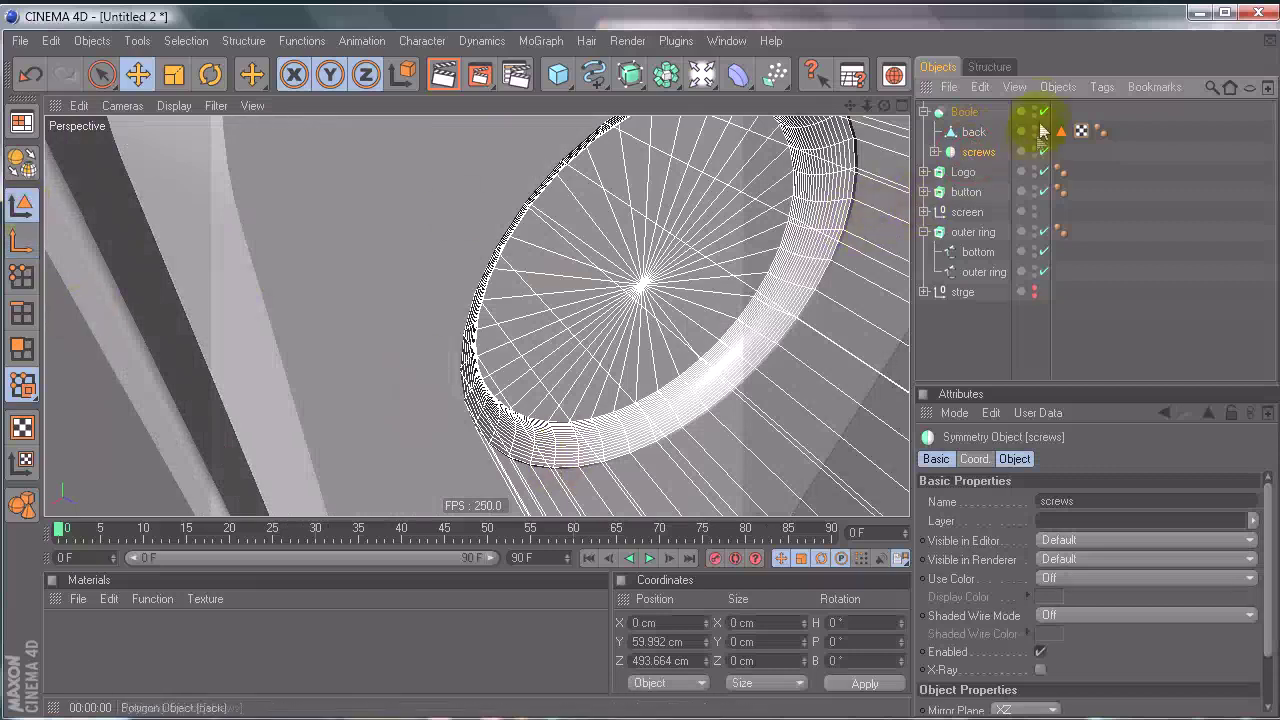
click(1044, 112)
mouse_move(740, 253)
alt+right_down()
mouse_move(640, 370)
mouse_move(724, 255)
alt+right_up()
mouse_move(552, 253)
alt+mouse_down()
mouse_move(640, 370)
mouse_move(536, 260)
alt+mouse_up()
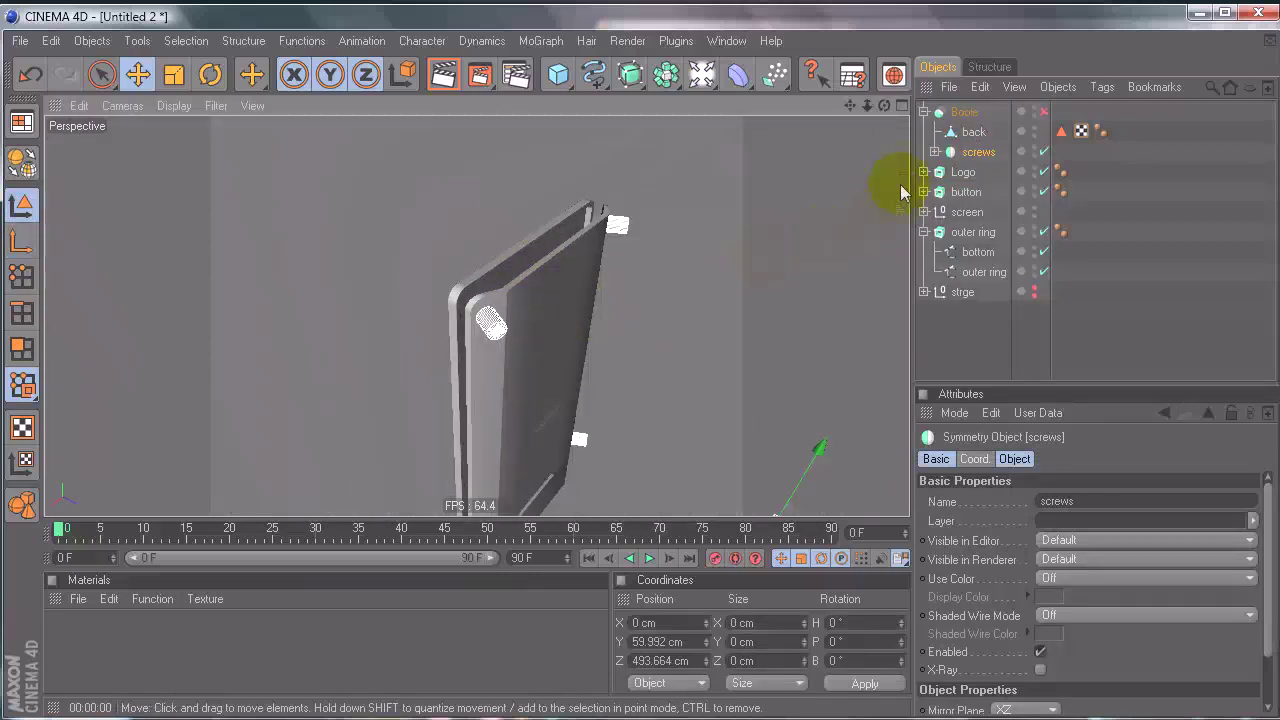
Step: Shift the cylinder nested in the screws group outward about 0.3 cm along its axis and re-enable the Boole
click(934, 151)
click(945, 171)
click(1000, 191)
scroll(655, 372, up, 3)
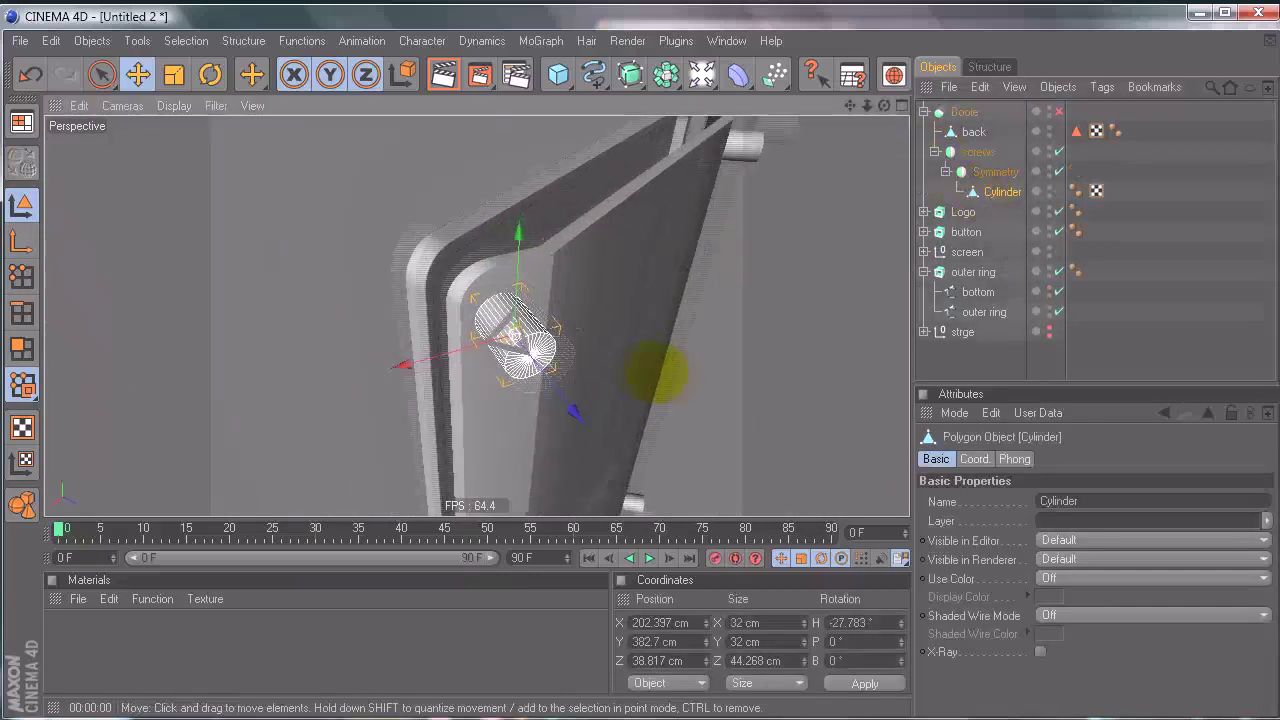
scroll(655, 372, up, 5)
drag(681, 452, 640, 370)
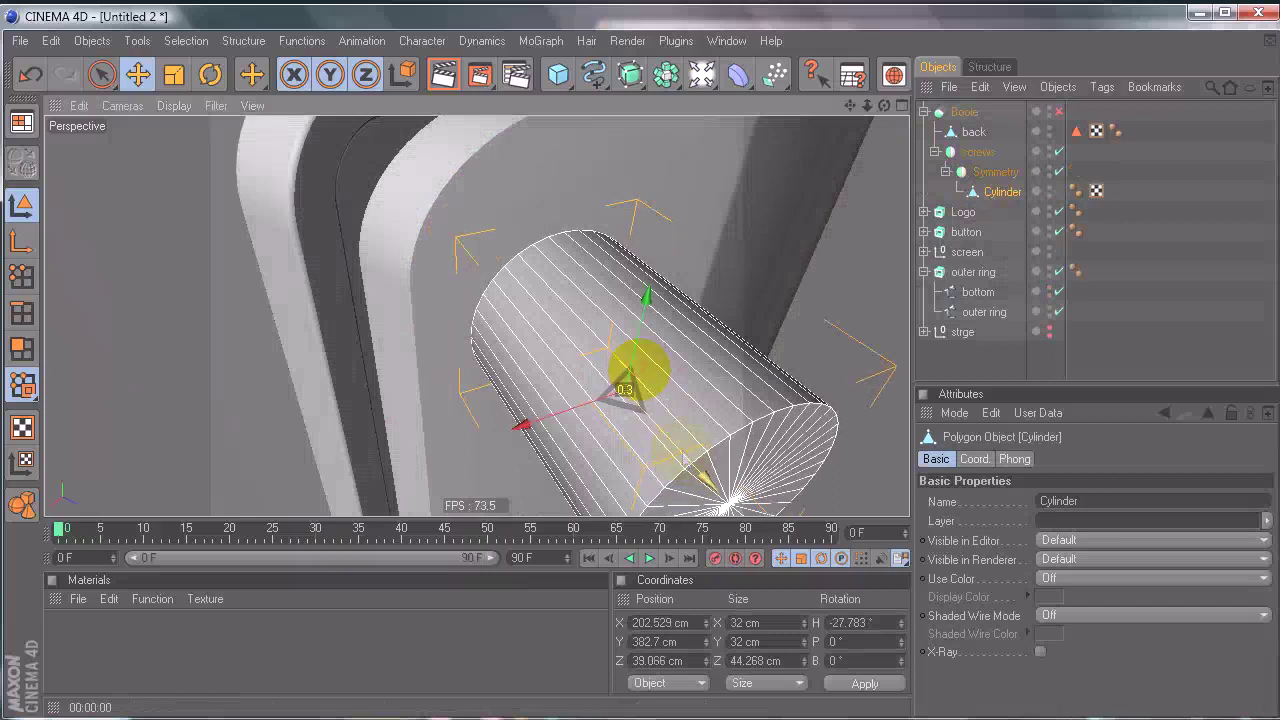
click(1060, 111)
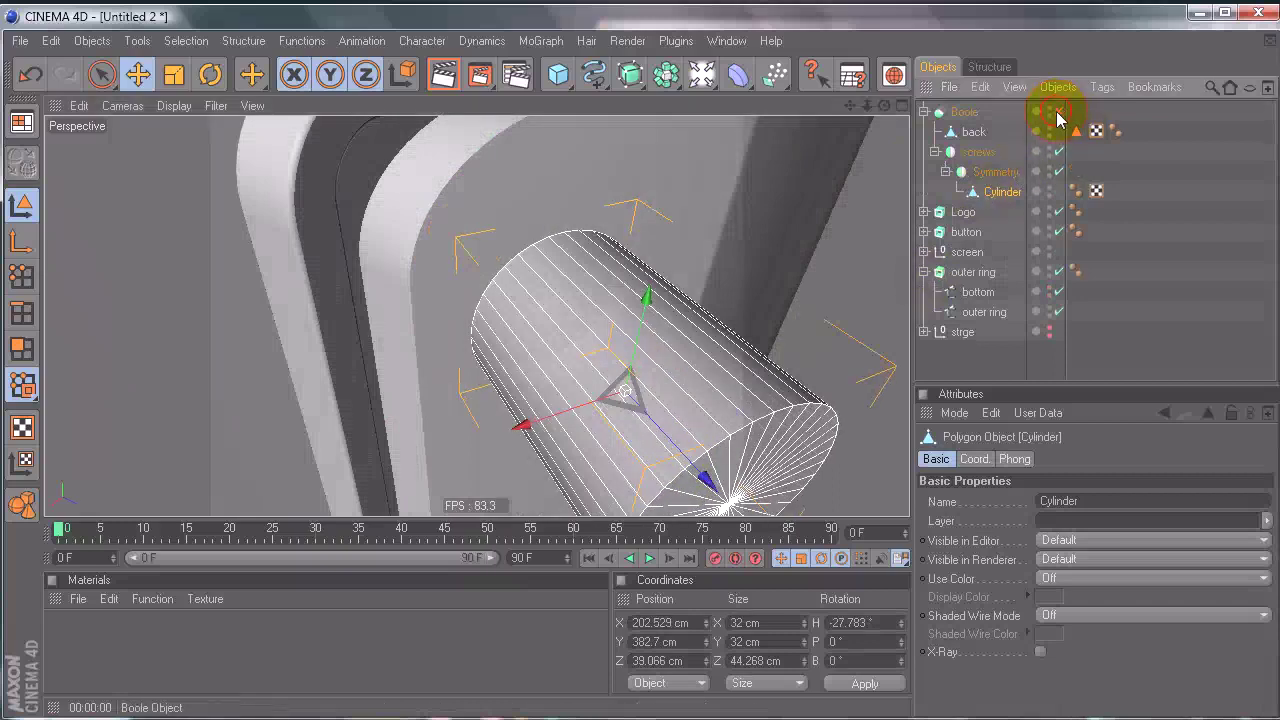
click(935, 152)
click(945, 333)
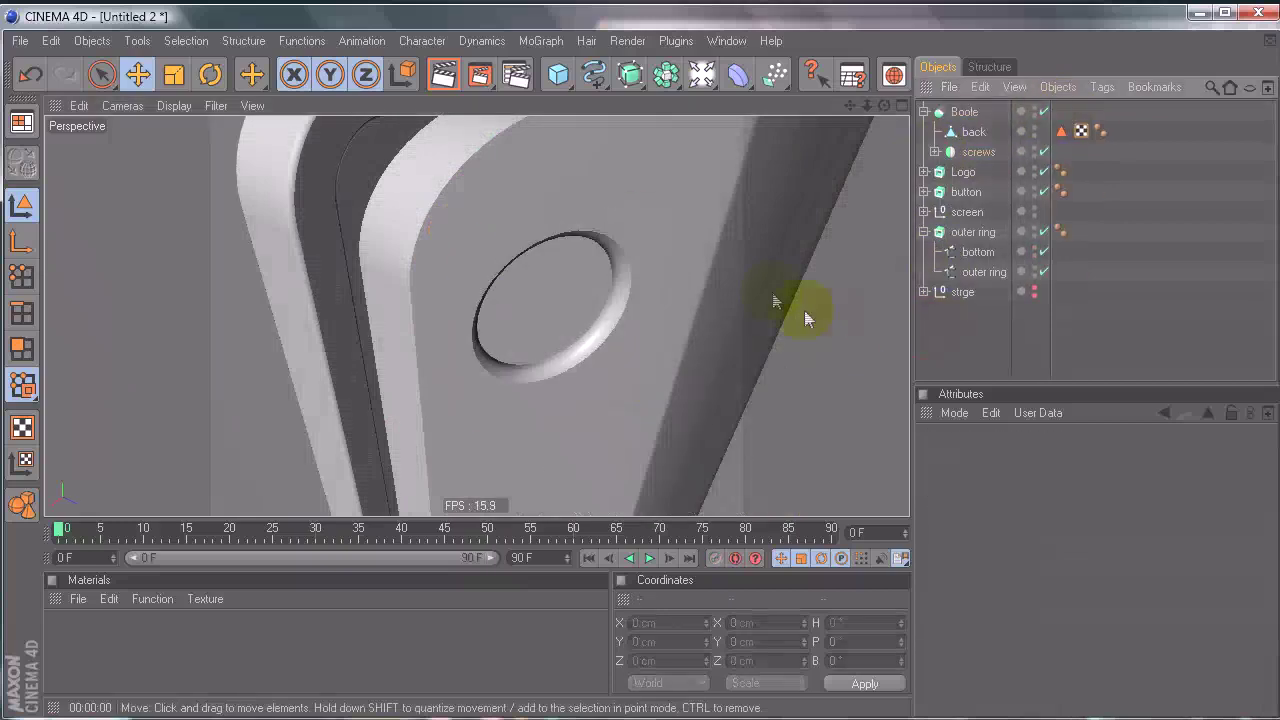
Step: Check the adjusted hole, and place a duplicate of the screws group outside the Boole at the top of the hierarchy
alt+drag(766, 298, 639, 370)
scroll(682, 206, down, 8)
alt+drag(680, 206, 638, 369)
scroll(624, 207, up, 8)
alt+drag(624, 207, 634, 366)
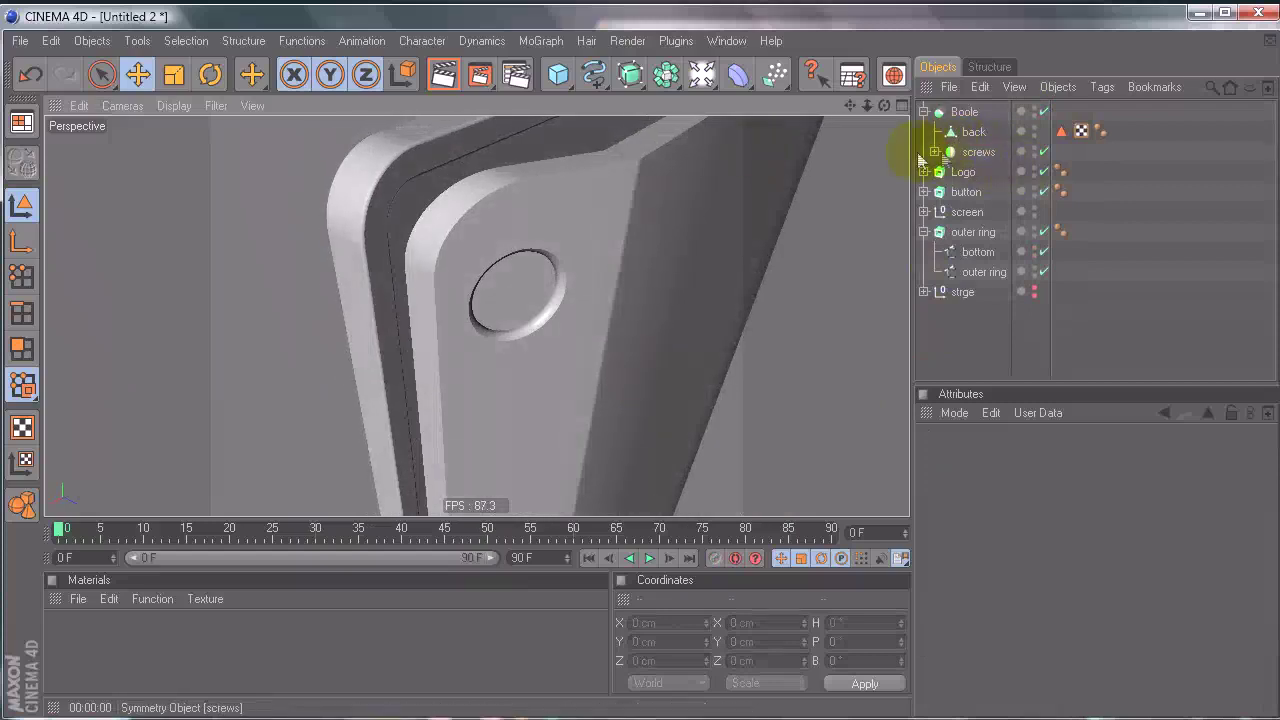
click(975, 155)
ctrl+drag(980, 110, 978, 106)
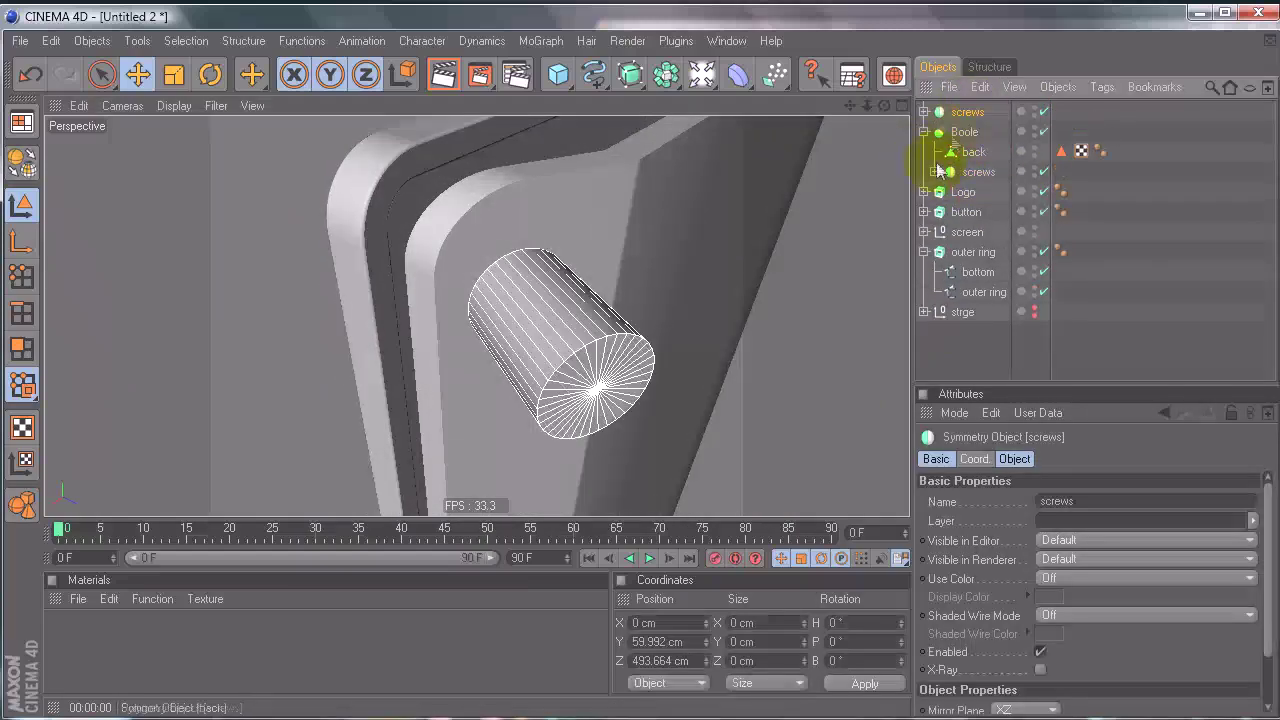
click(924, 132)
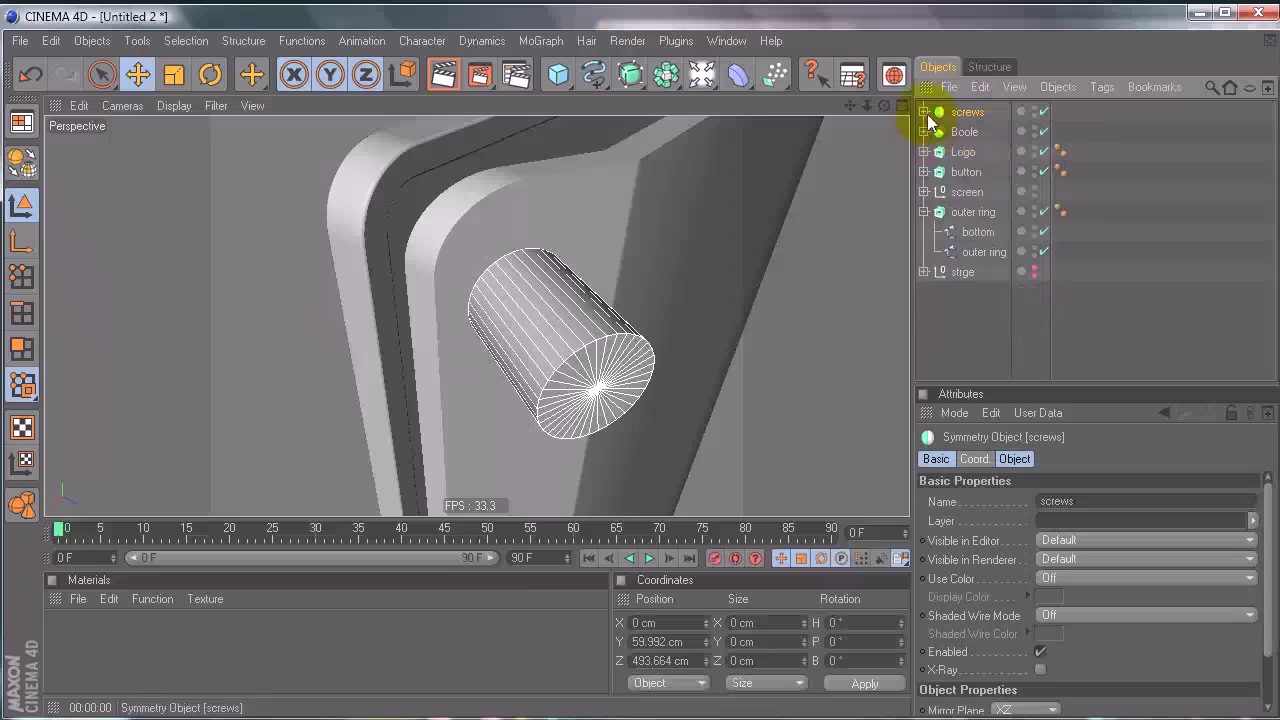
Step: Move the duplicate group's cylinder outward along its axis, clear of the casing, to about X 218 cm and Z 68 cm
click(924, 112)
click(976, 156)
mouse_move(612, 374)
alt+mouse_down()
mouse_move(660, 374)
mouse_move(636, 368)
alt+mouse_up()
mouse_move(636, 368)
alt+mouse_down()
mouse_move(586, 371)
mouse_move(640, 370)
alt+mouse_up()
alt+middle_drag(640, 370, 618, 364)
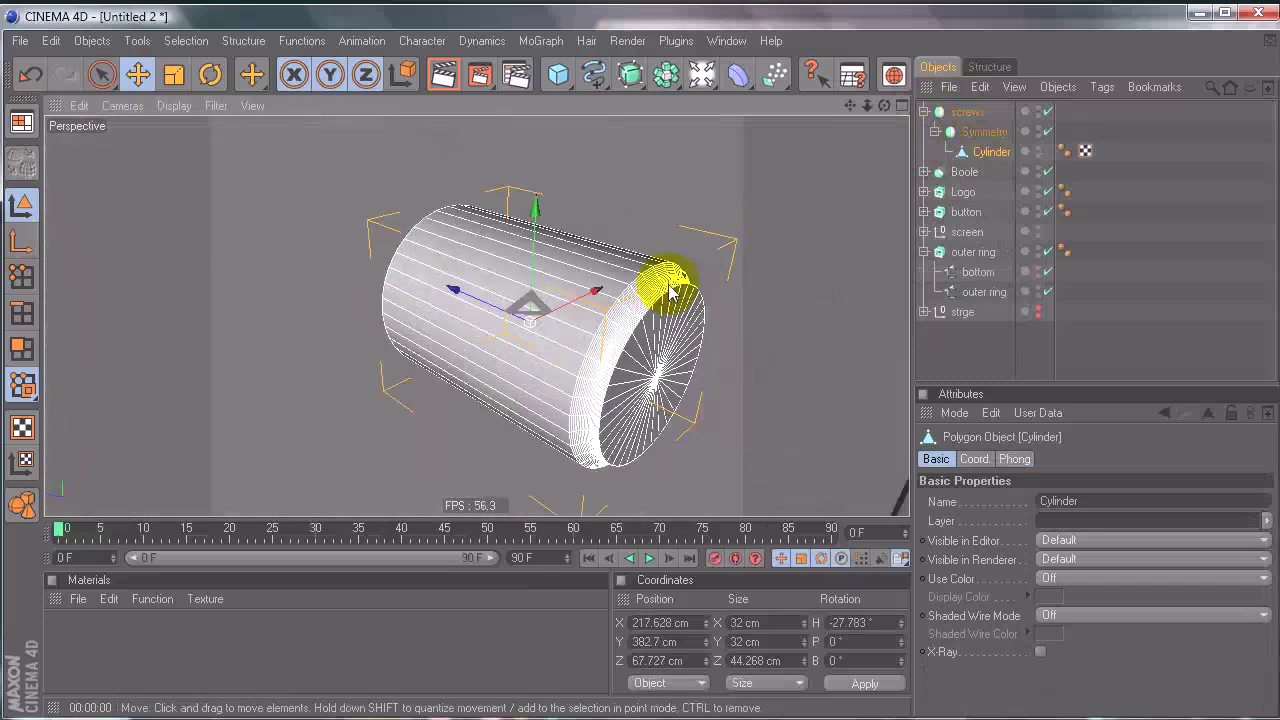
Step: Rotate the duplicated cylinder 180° to a heading of 152.217° so its bevelled end faces outward
key(r)
drag(507, 357, 617, 241)
alt+drag(562, 328, 685, 224)
Step: Cut an edge loop around the middle of the cylinder's side in polygon mode with the Knife in Loop mode
right_click(483, 168)
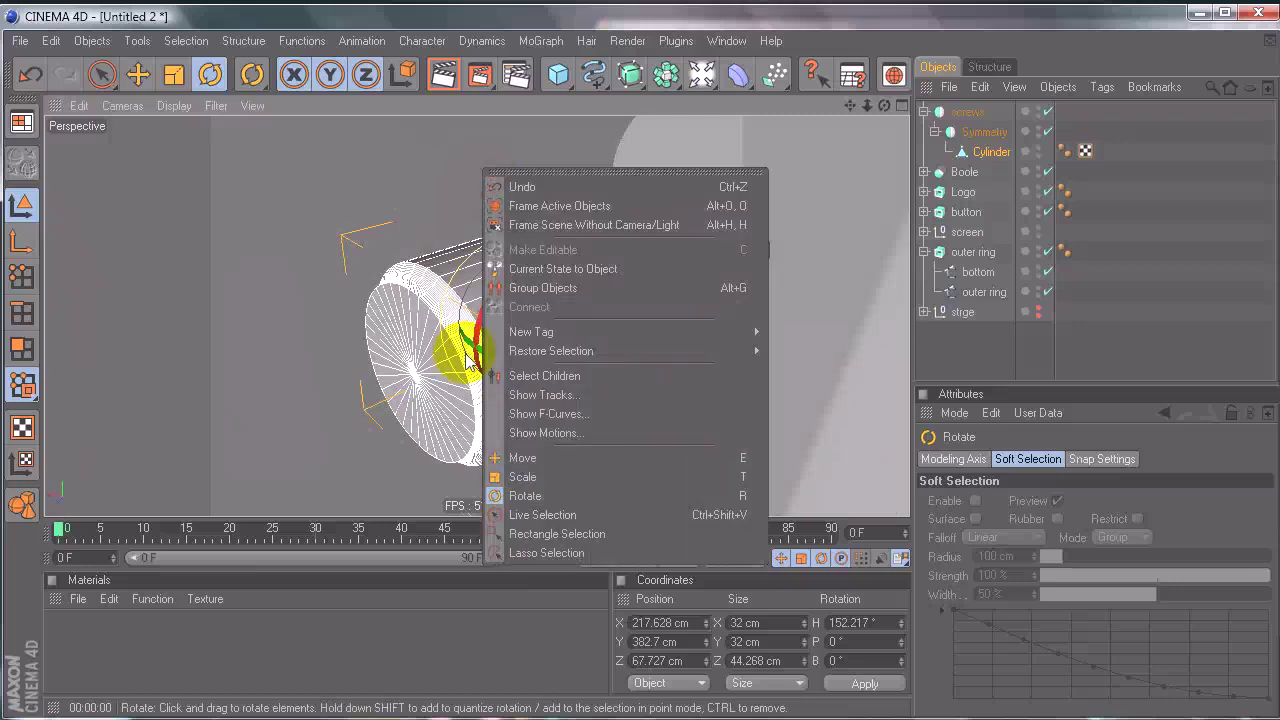
click(19, 348)
right_click(358, 170)
click(285, 207)
right_click(320, 175)
click(353, 132)
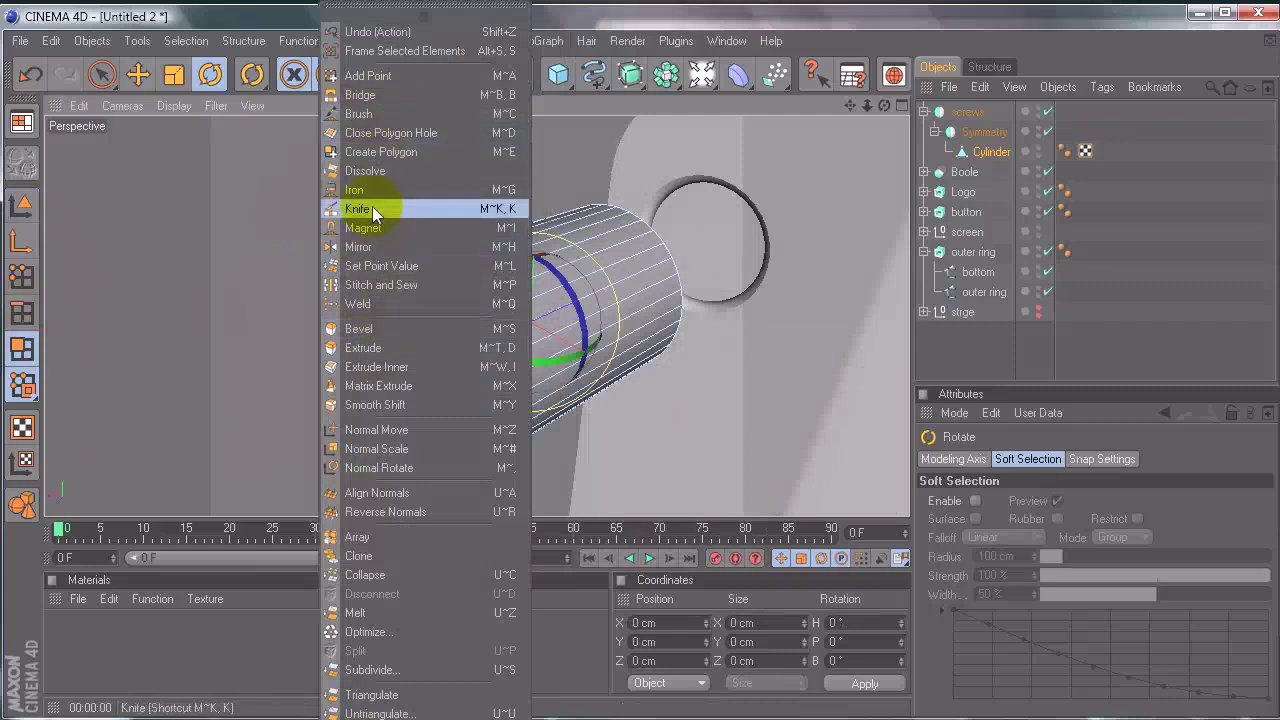
click(372, 208)
click(993, 501)
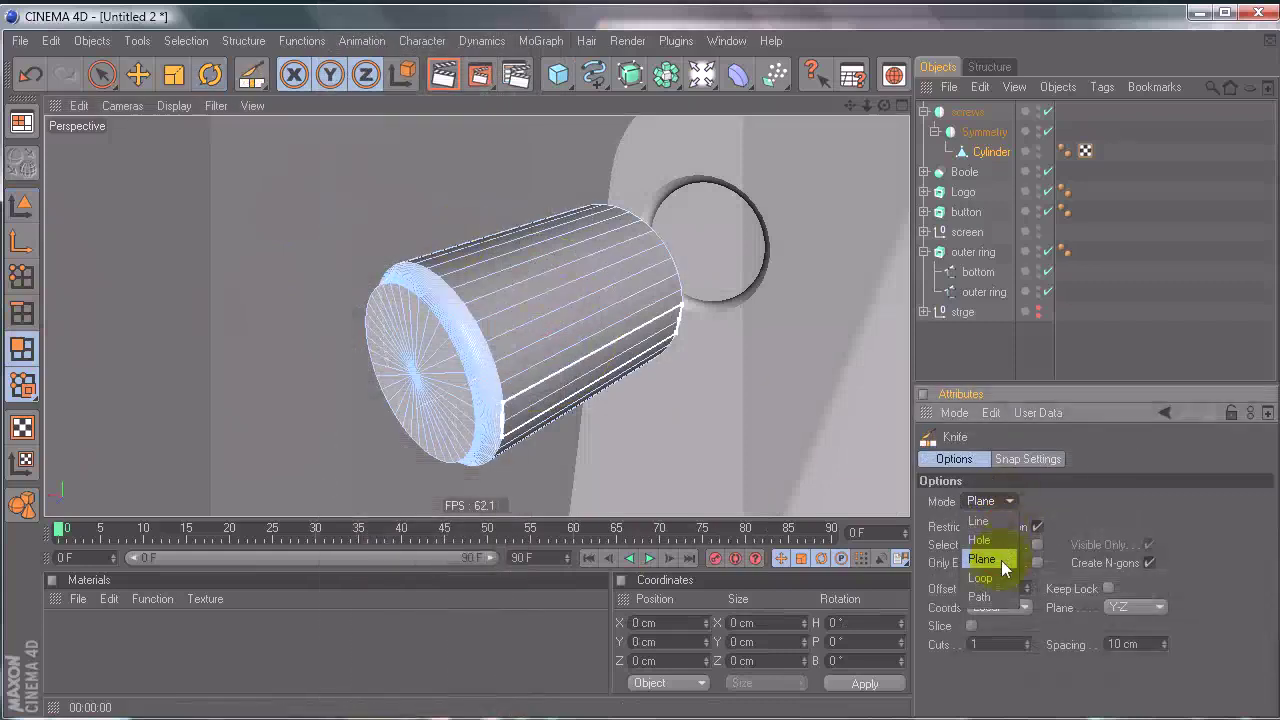
click(1001, 560)
click(586, 251)
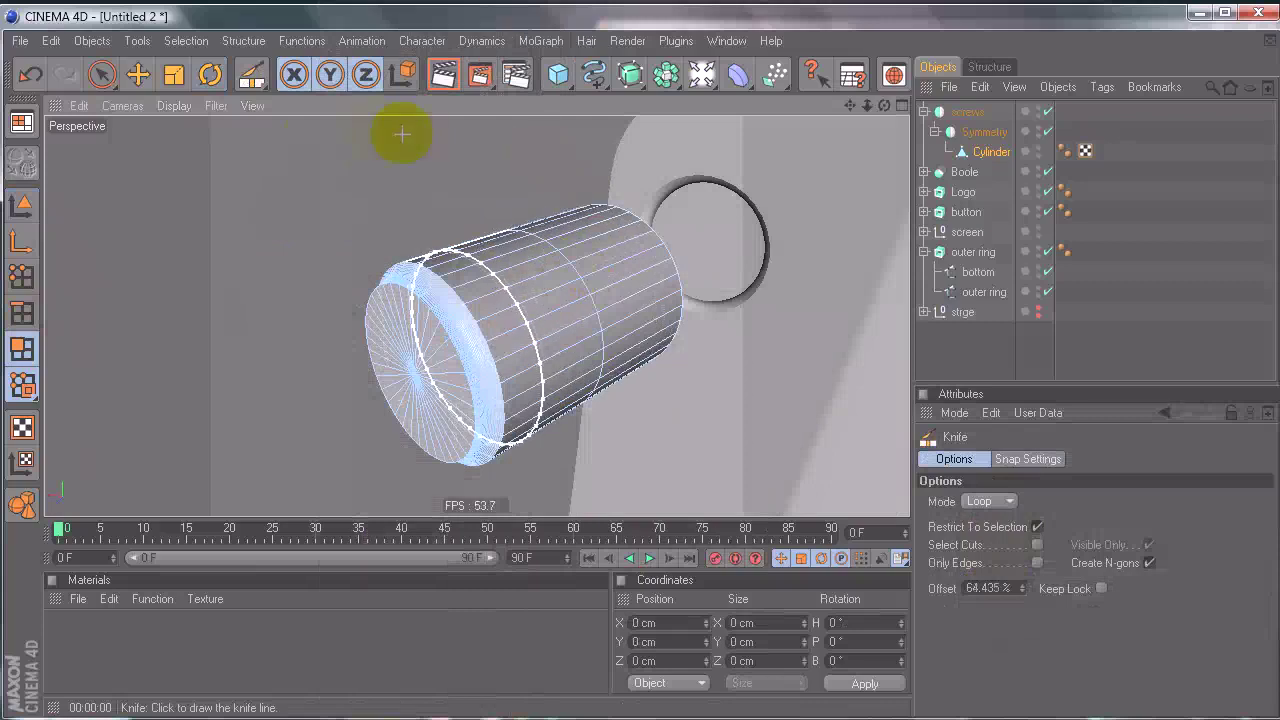
click(296, 193)
Step: Select the polygons of the cylinder's flat-ended half, including its cap, up to the new edge loop with Live Selection
click(103, 76)
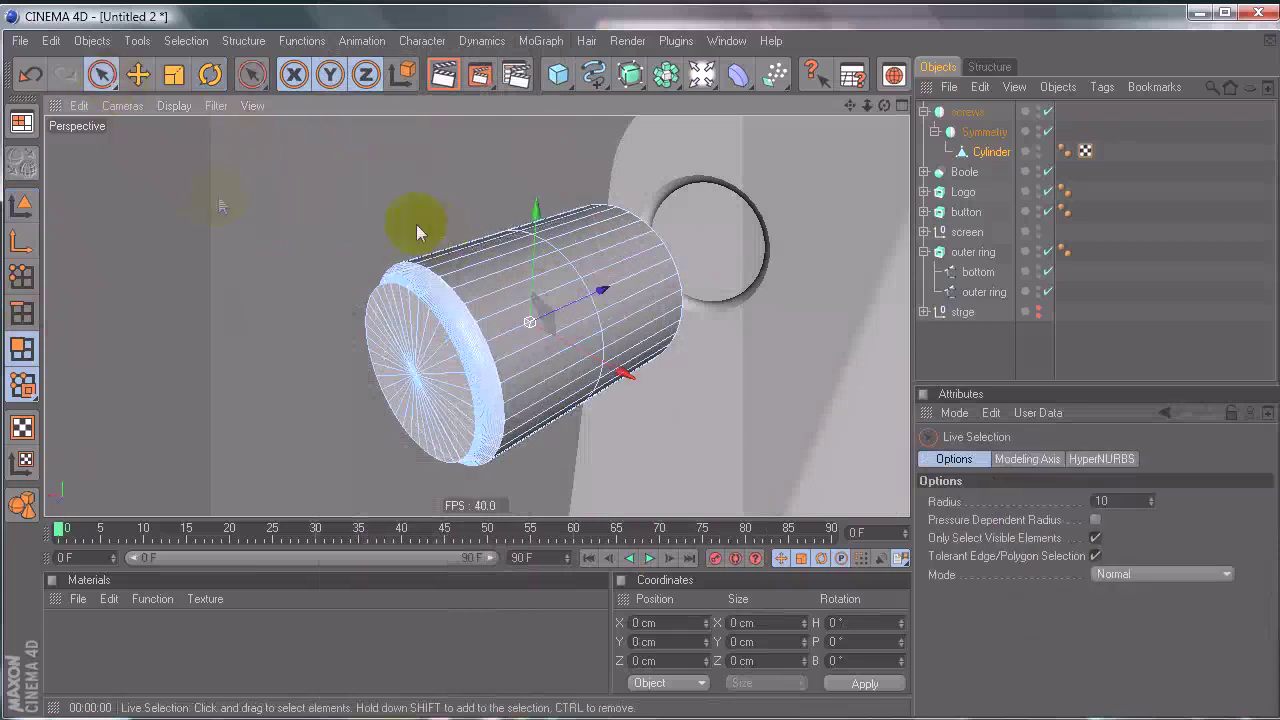
click(24, 276)
click(240, 44)
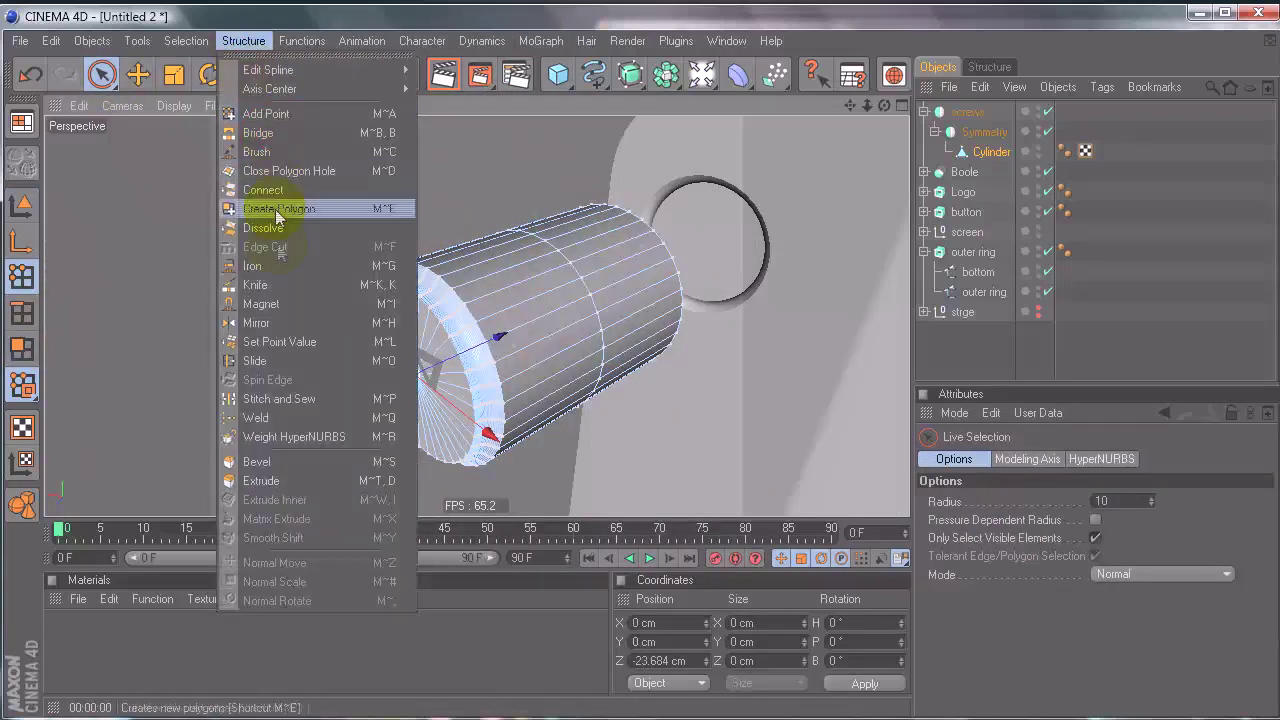
click(814, 286)
alt+drag(517, 243, 414, 228)
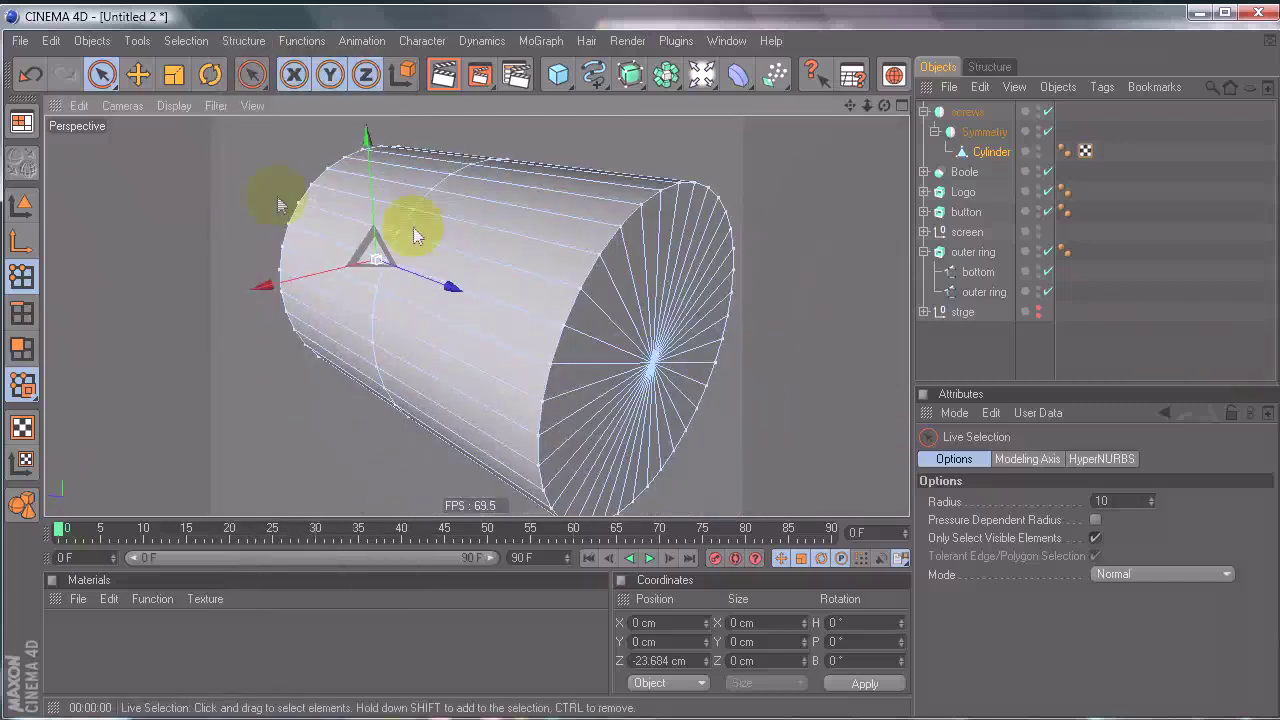
click(23, 385)
drag(557, 366, 606, 350)
mouse_move(716, 388)
mouse_down()
mouse_move(816, 425)
mouse_move(728, 393)
mouse_up()
mouse_move(653, 362)
mouse_down()
mouse_move(429, 266)
mouse_move(566, 206)
mouse_move(557, 194)
mouse_move(492, 440)
mouse_move(500, 464)
mouse_move(443, 220)
mouse_move(403, 205)
mouse_up()
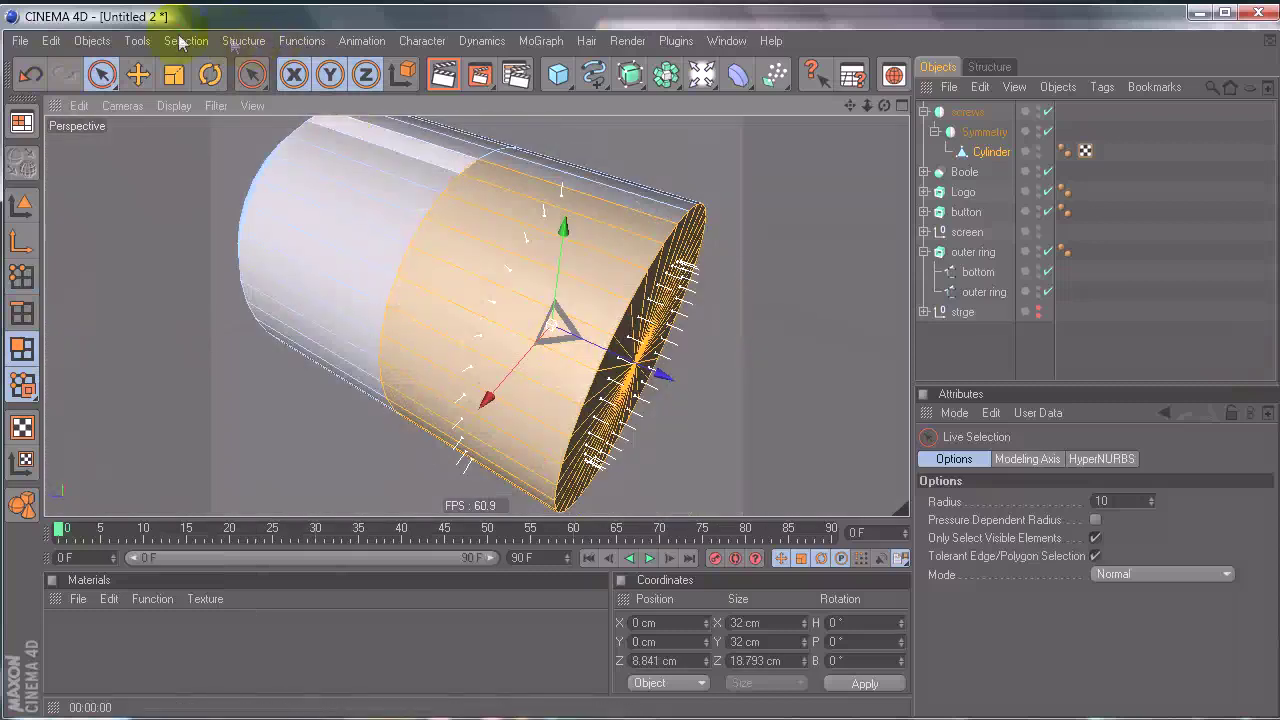
Step: Invert the polygon selection and delete the bevelled half of the cylinder
click(185, 41)
click(245, 171)
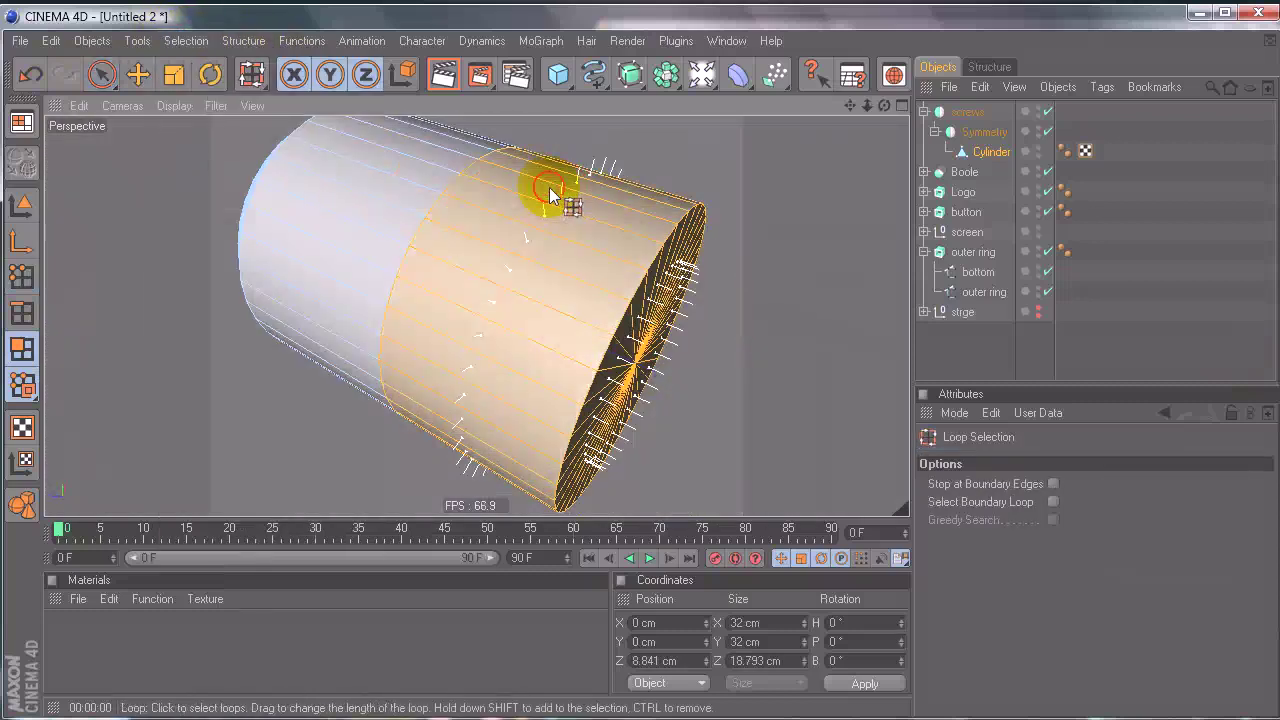
click(186, 41)
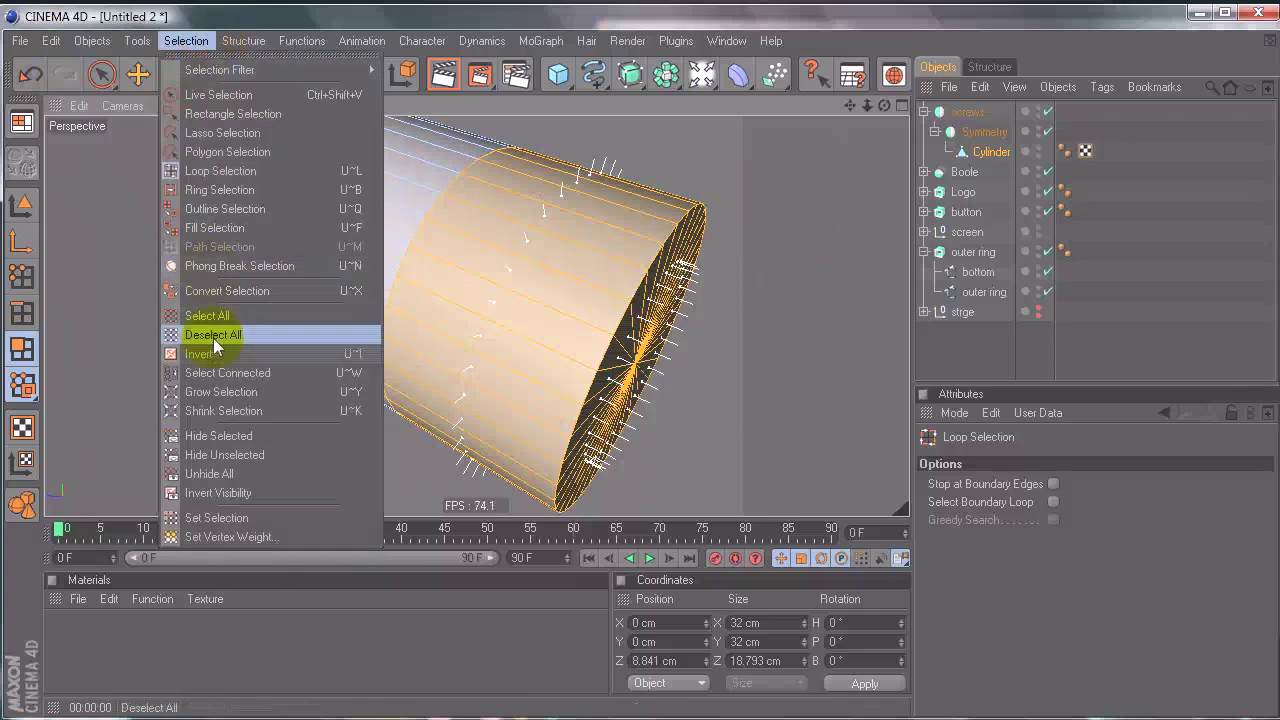
click(212, 349)
click(211, 350)
alt+drag(280, 363, 640, 363)
Step: Remove the stray points left from the deleted bevelled half with Optimize in point mode
click(22, 276)
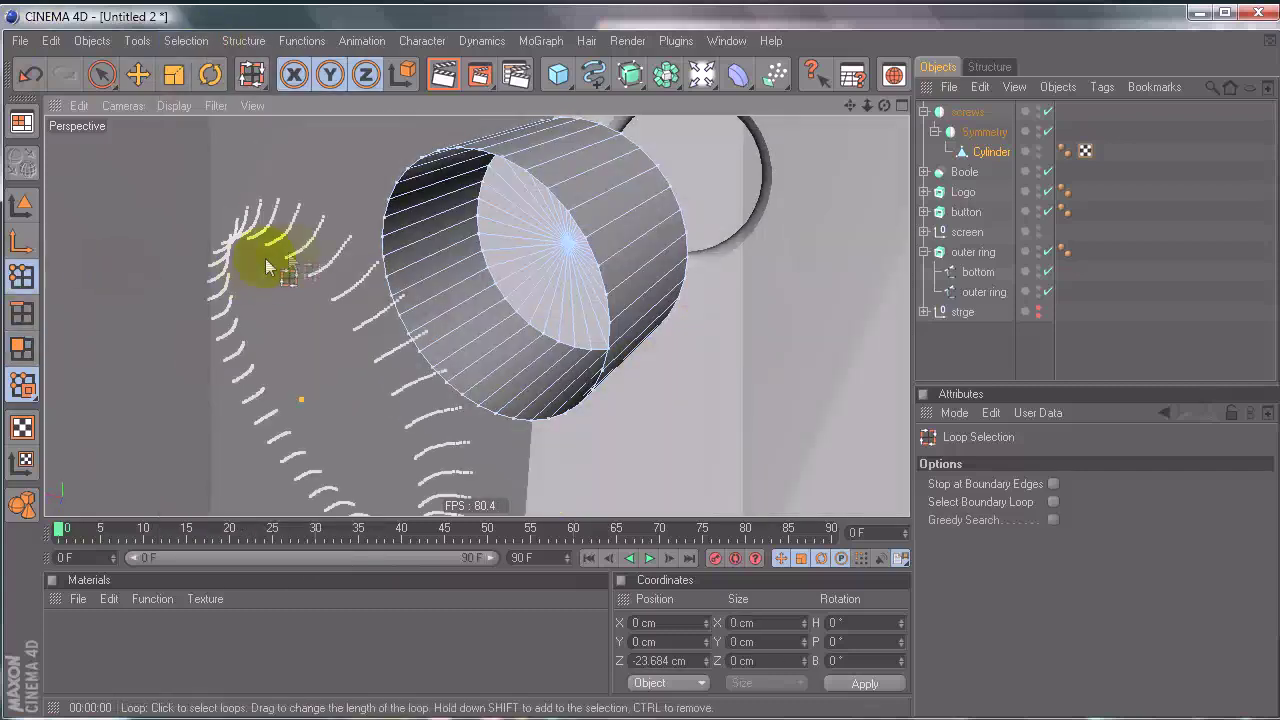
right_click(302, 345)
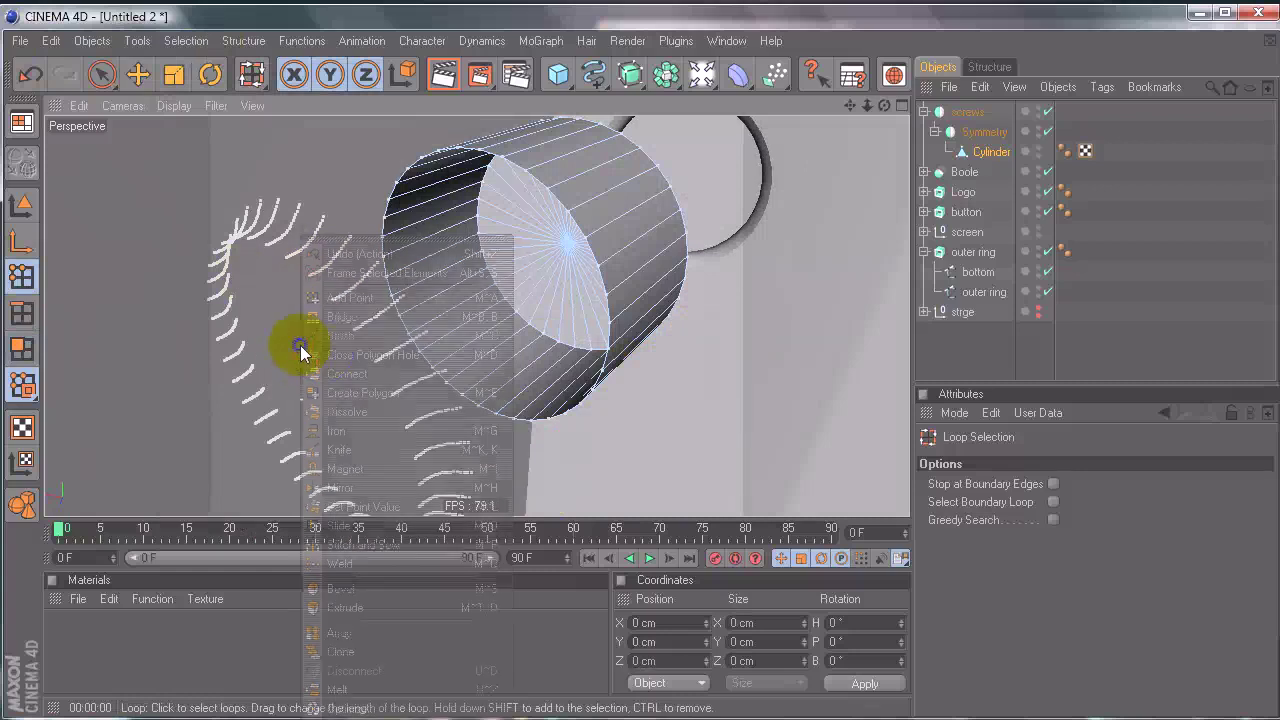
click(370, 680)
click(325, 716)
Step: Close the open end of the halved cylinder with Close Polygon Hole
alt+drag(343, 491, 635, 373)
scroll(637, 370, up, 5)
scroll(641, 370, down, 6)
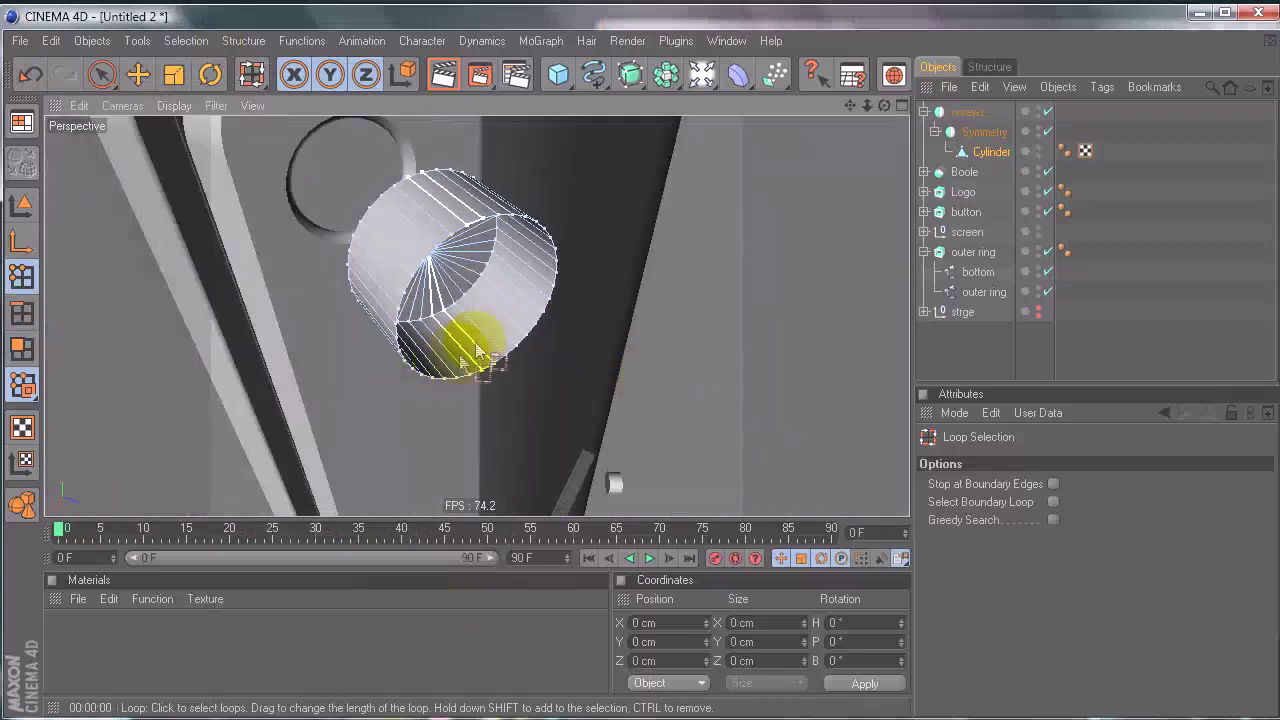
scroll(651, 369, up, 5)
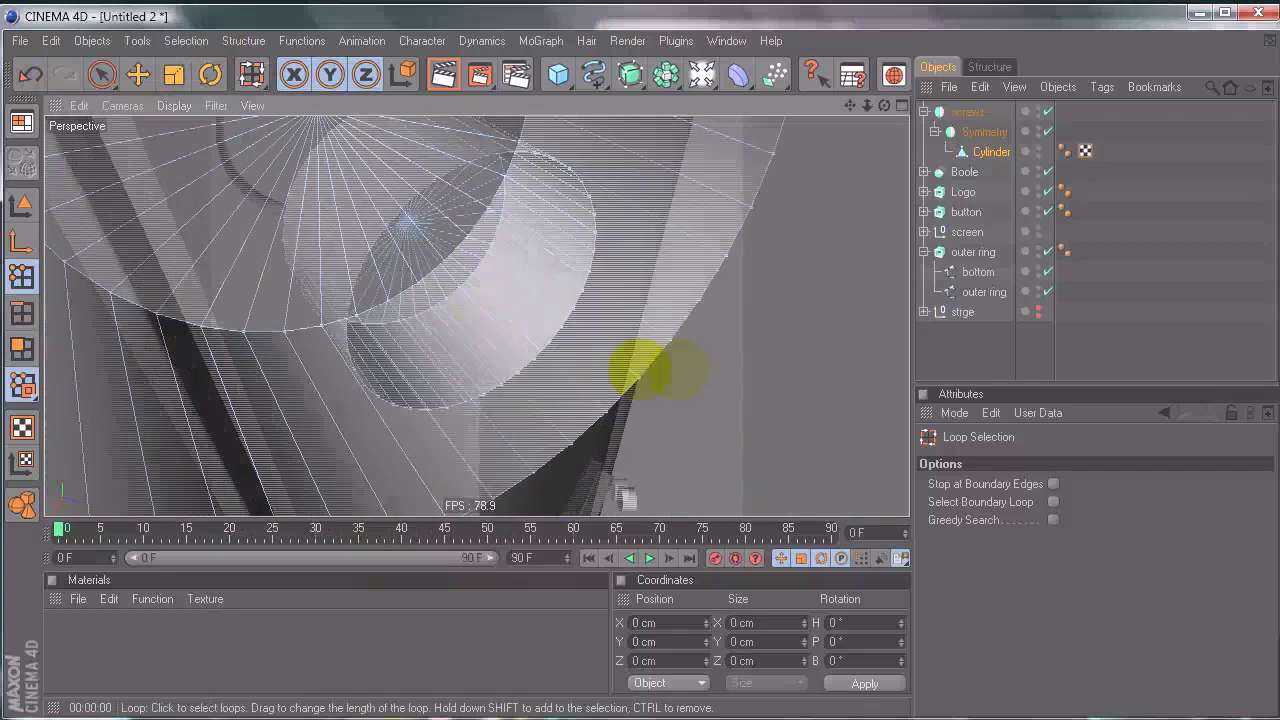
scroll(541, 286, down, 5)
right_click(583, 274)
click(654, 355)
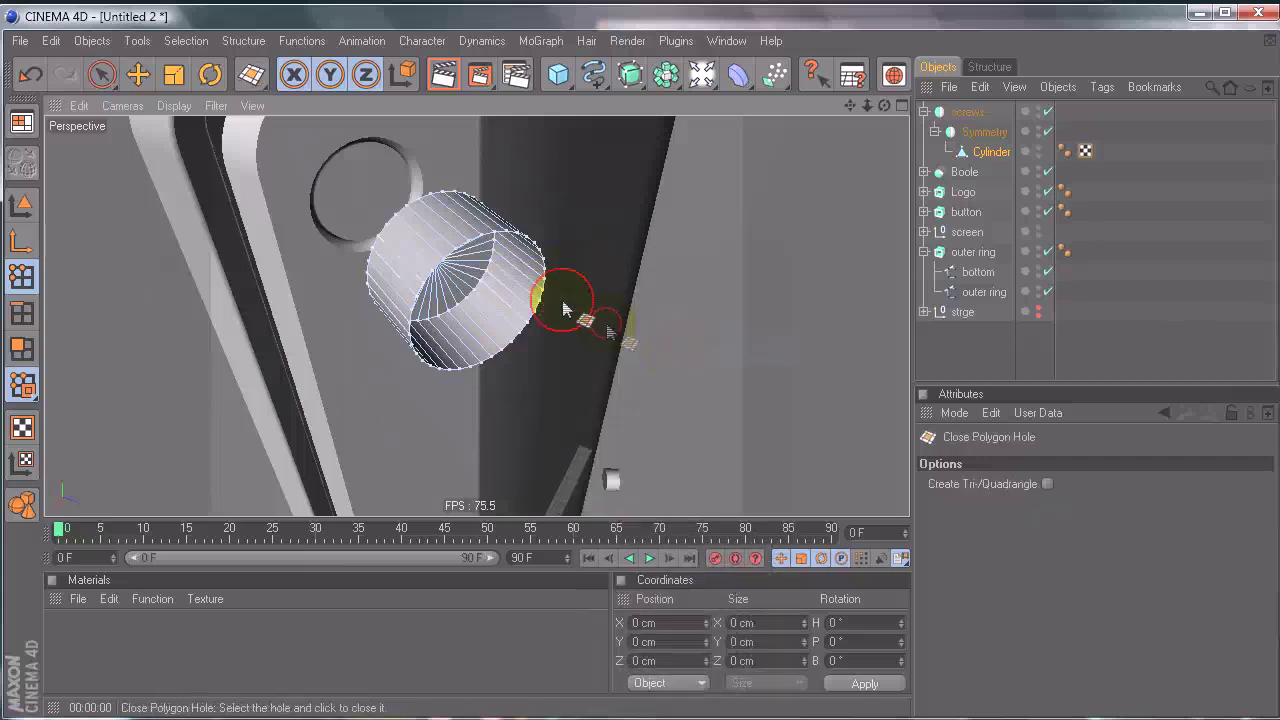
click(494, 248)
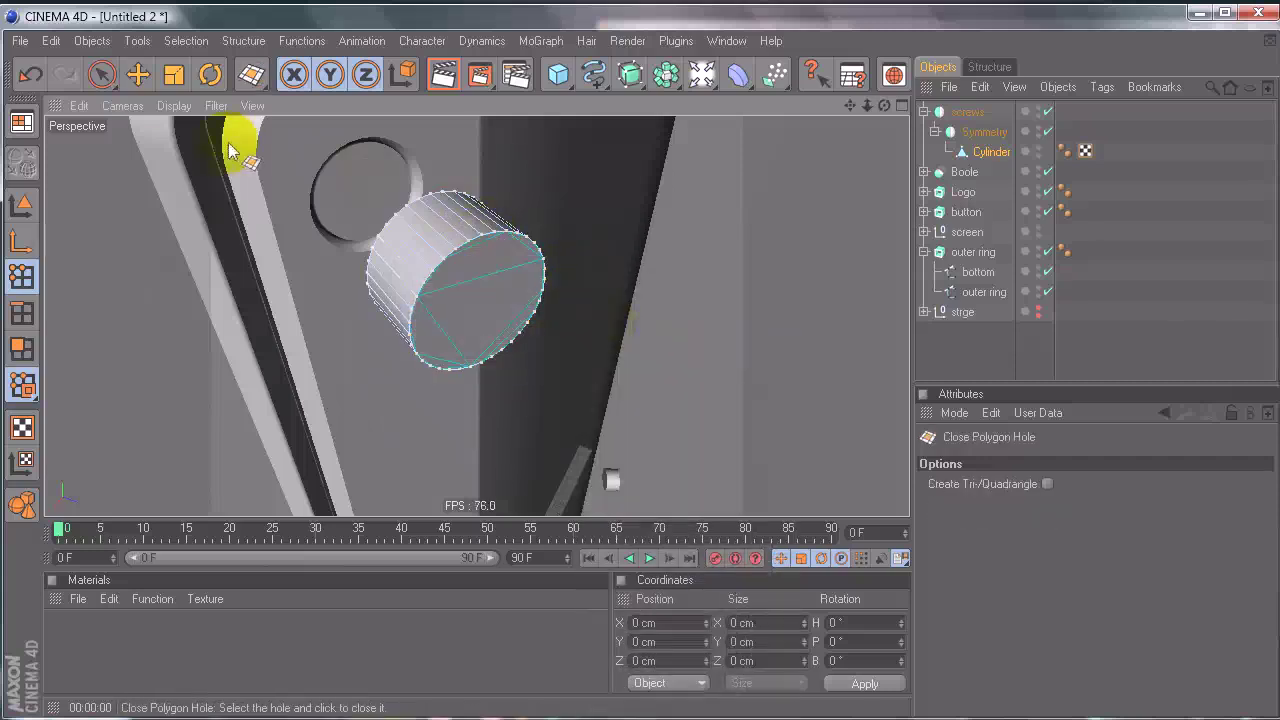
Step: Add a point to the new cap with Add Point and centre it at X 0 cm and Y 0 cm
right_click(481, 287)
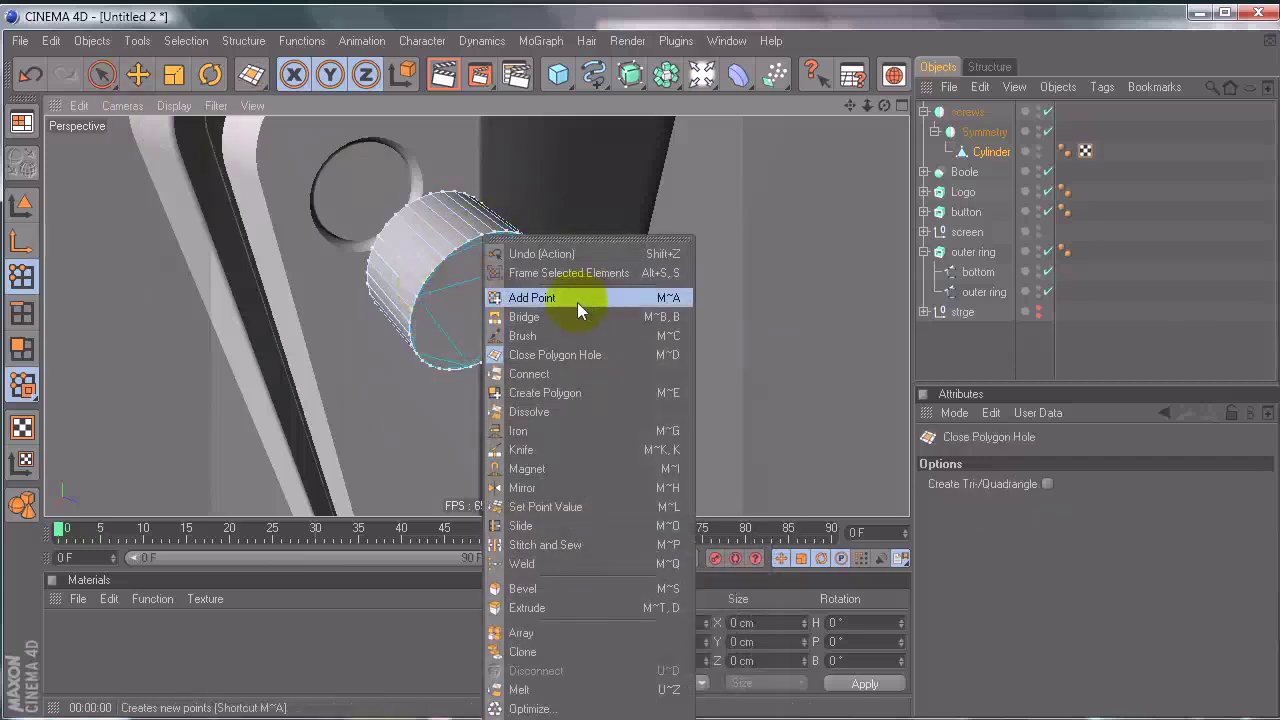
click(584, 305)
click(503, 292)
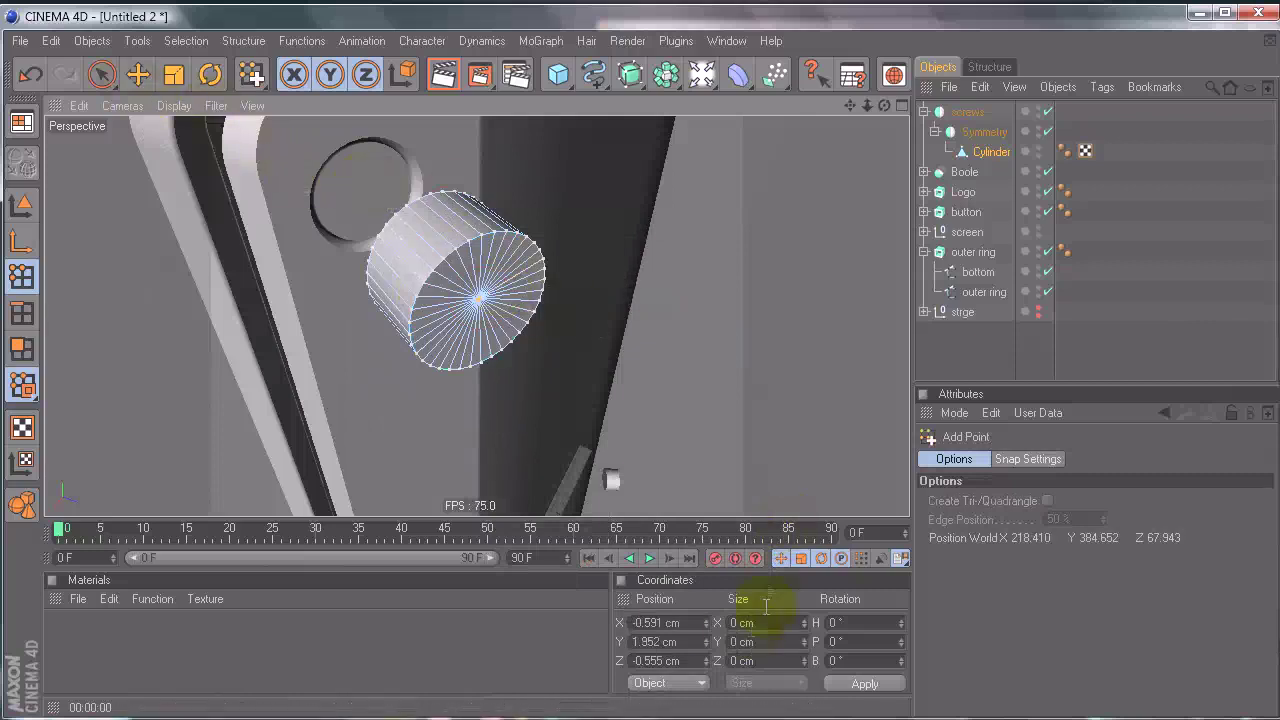
click(689, 623)
key(BackSpace)
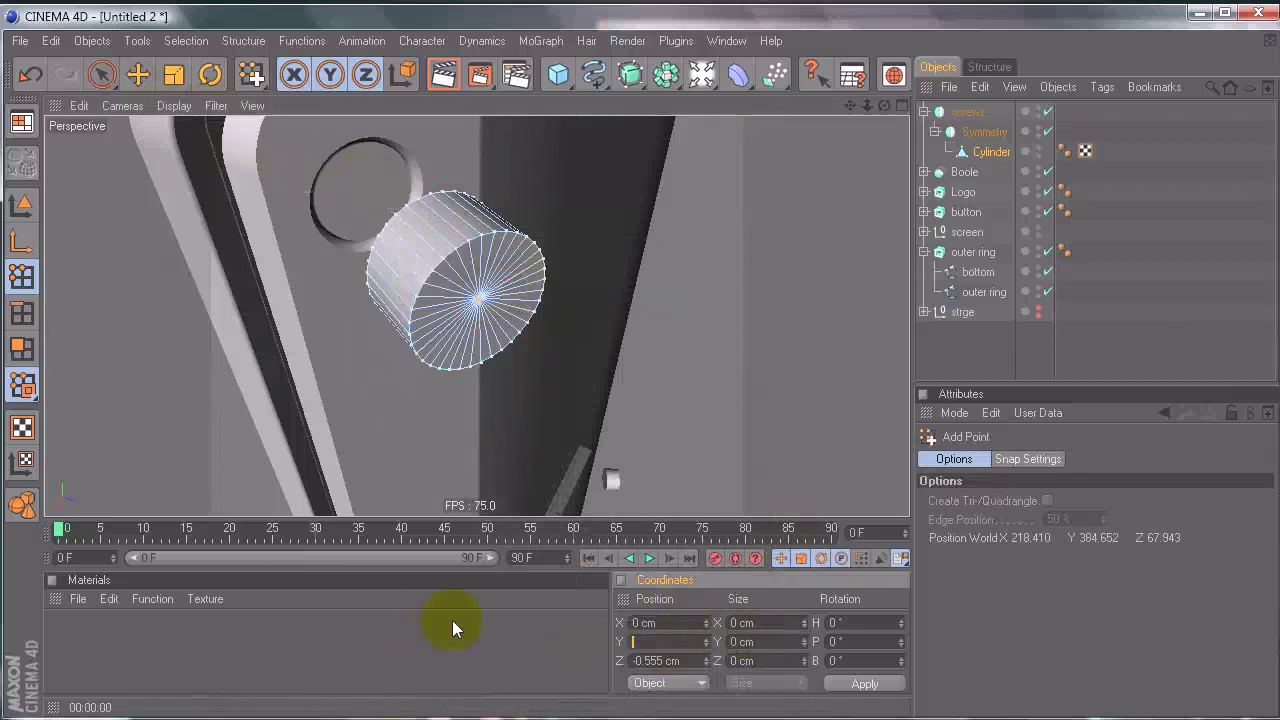
alt+drag(497, 258, 535, 222)
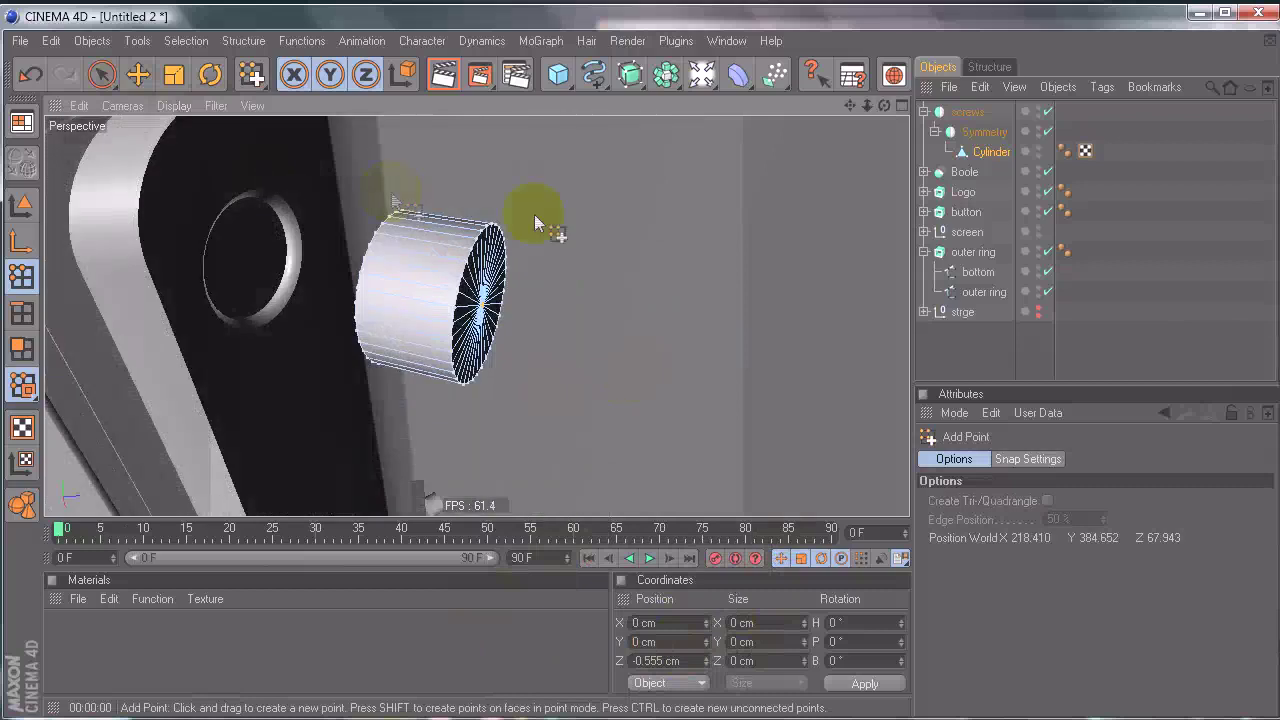
Step: Select the new cap's polygons in polygon mode and move them about 15 cm along Z to flatten the cylinder into a thin disc
click(101, 76)
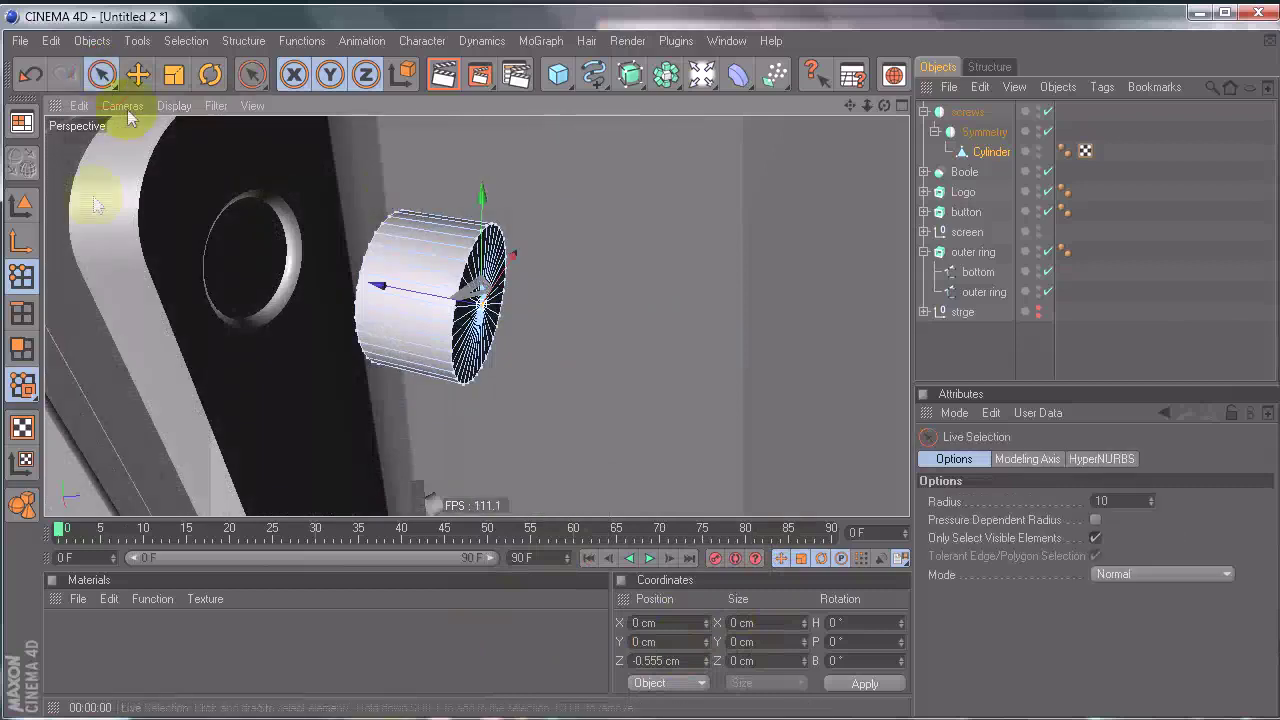
click(21, 350)
alt+drag(366, 340, 405, 362)
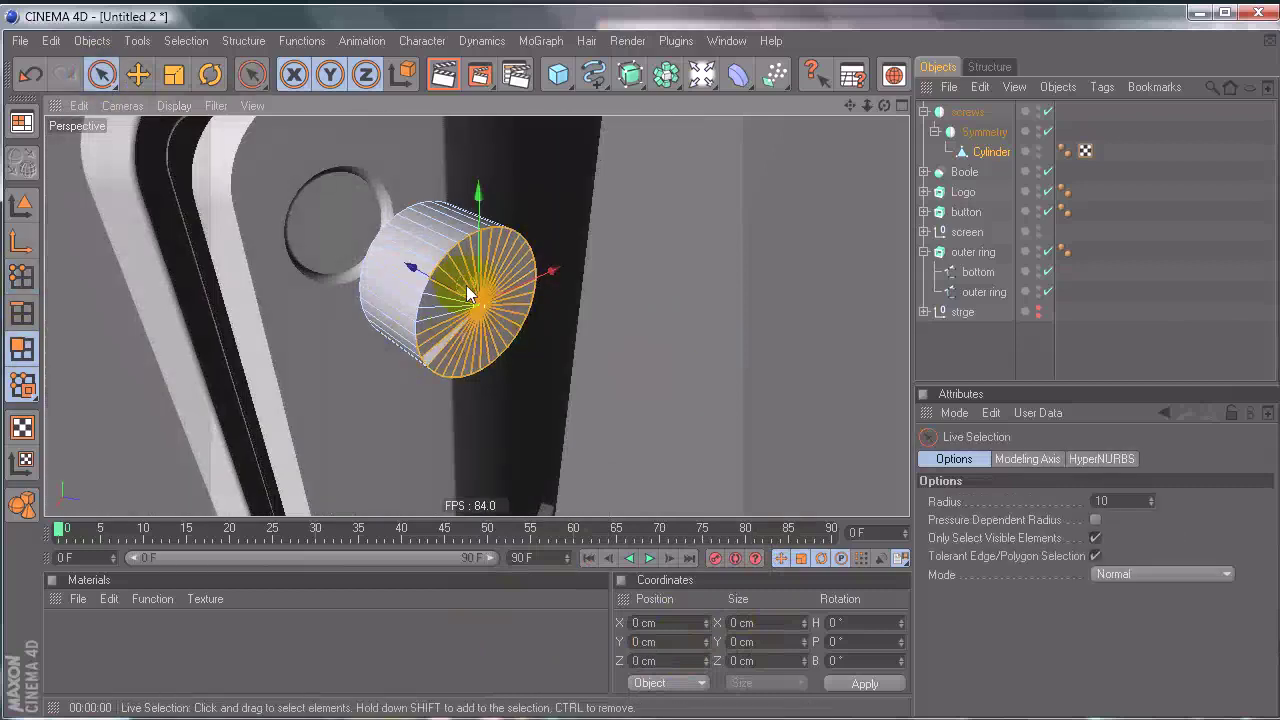
alt+drag(429, 320, 490, 306)
drag(406, 289, 348, 274)
drag(639, 370, 634, 366)
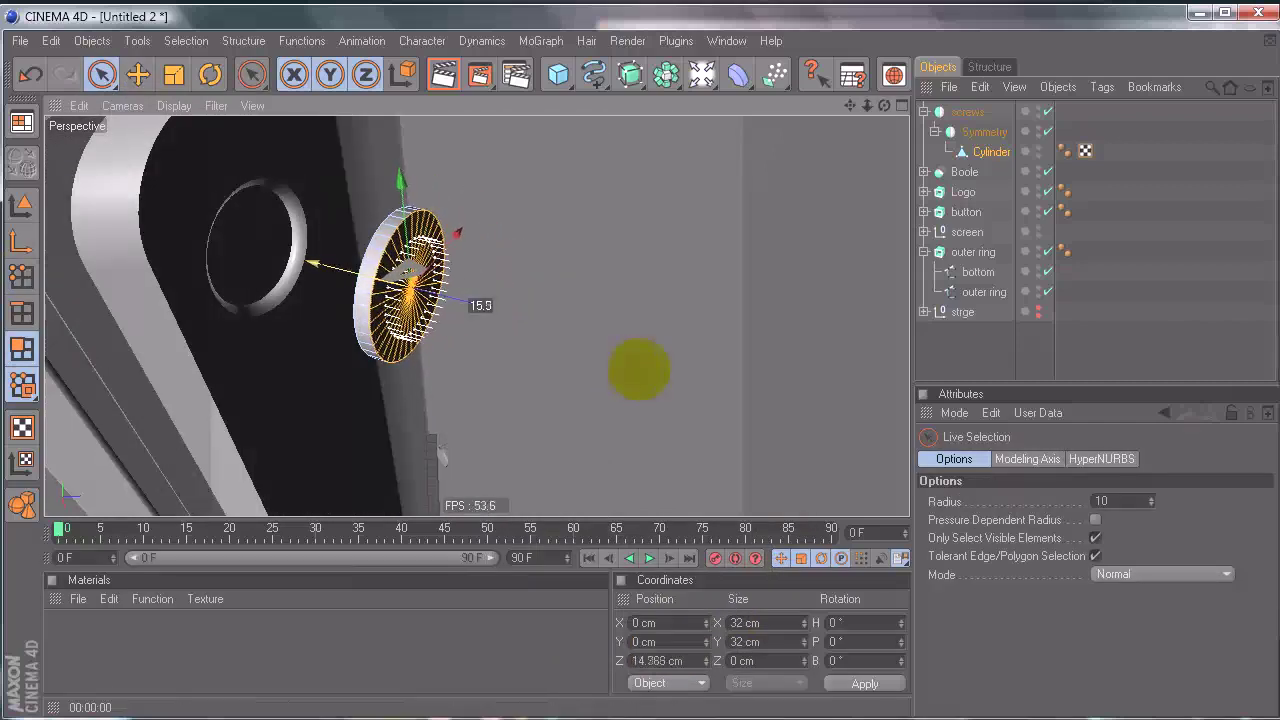
Step: Move the Cylinder's object axis along Z onto the thin disc
click(24, 207)
alt+drag(352, 296, 201, 279)
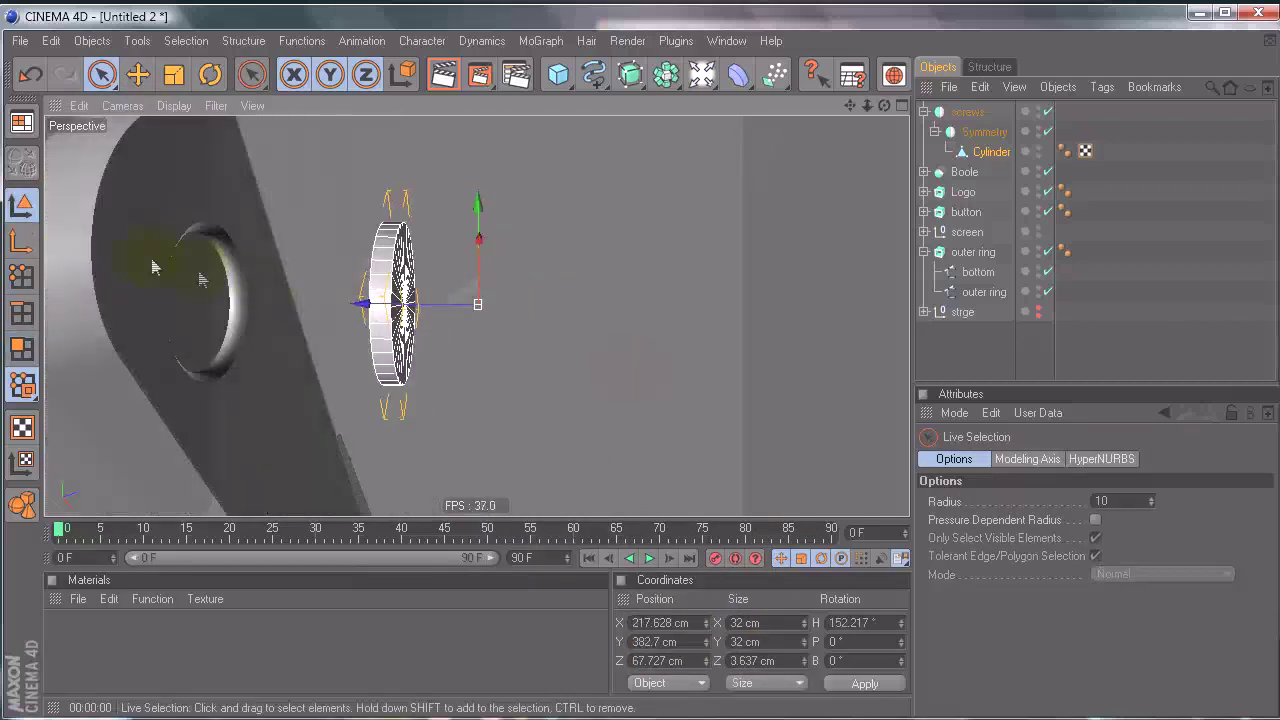
click(24, 246)
drag(429, 314, 632, 370)
alt+drag(428, 310, 641, 371)
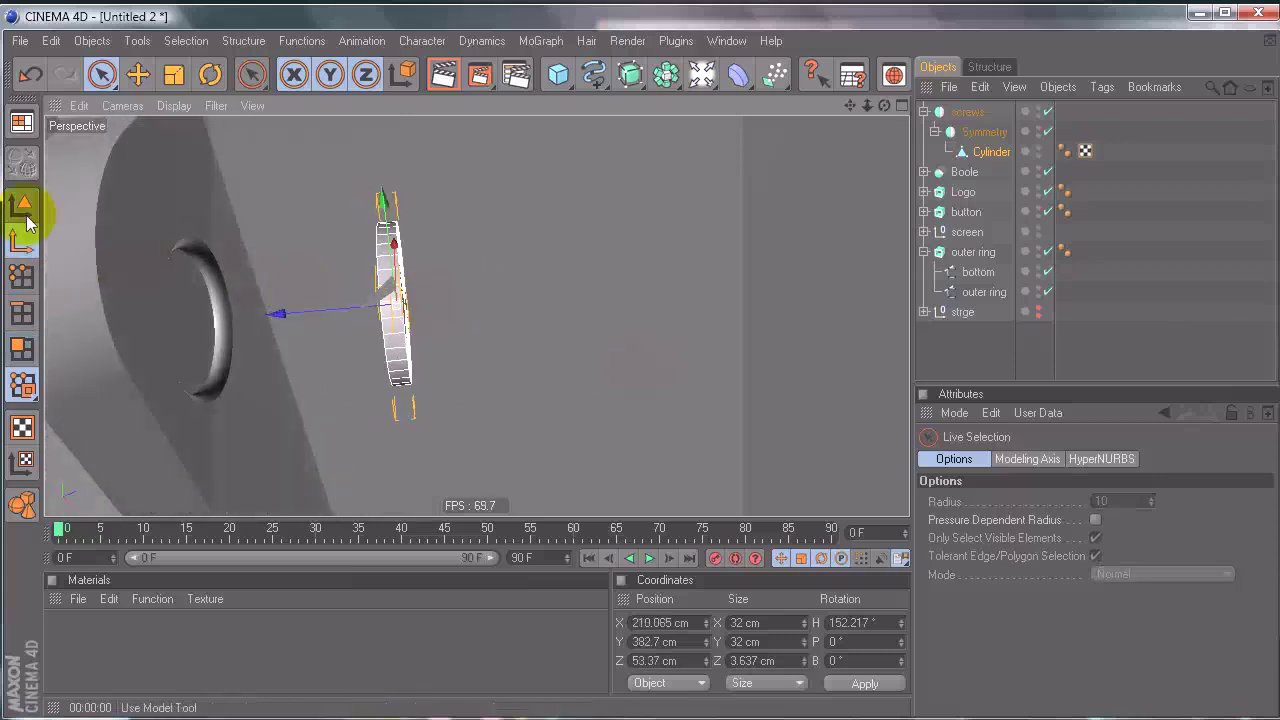
Step: Move the disc about 36 cm along its Z axis into the screw hole in the casing
click(24, 205)
drag(334, 320, 638, 370)
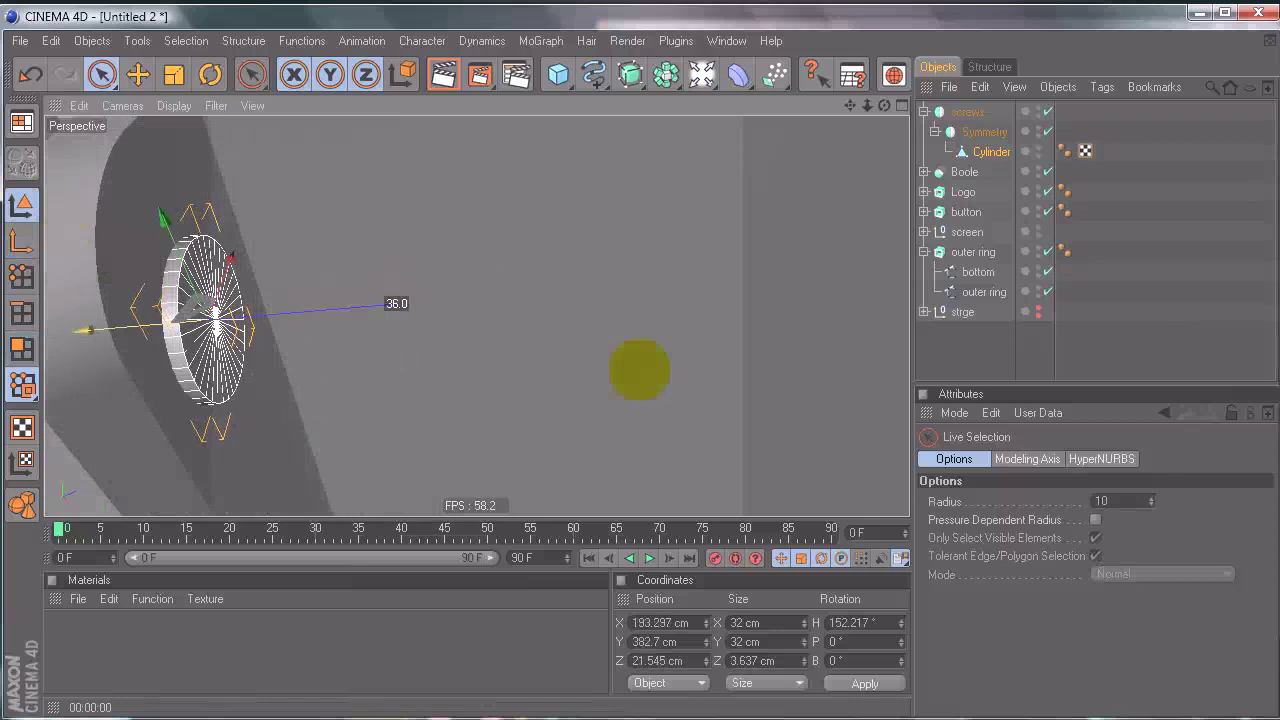
alt+drag(333, 318, 650, 360)
Step: Scale the disc to about 28.3 cm across and 2.06 cm thick, seat it inside the screw hole, and deselect it
key(t)
alt+drag(394, 251, 640, 370)
alt+drag(348, 253, 333, 253)
alt+right_drag(640, 370, 639, 371)
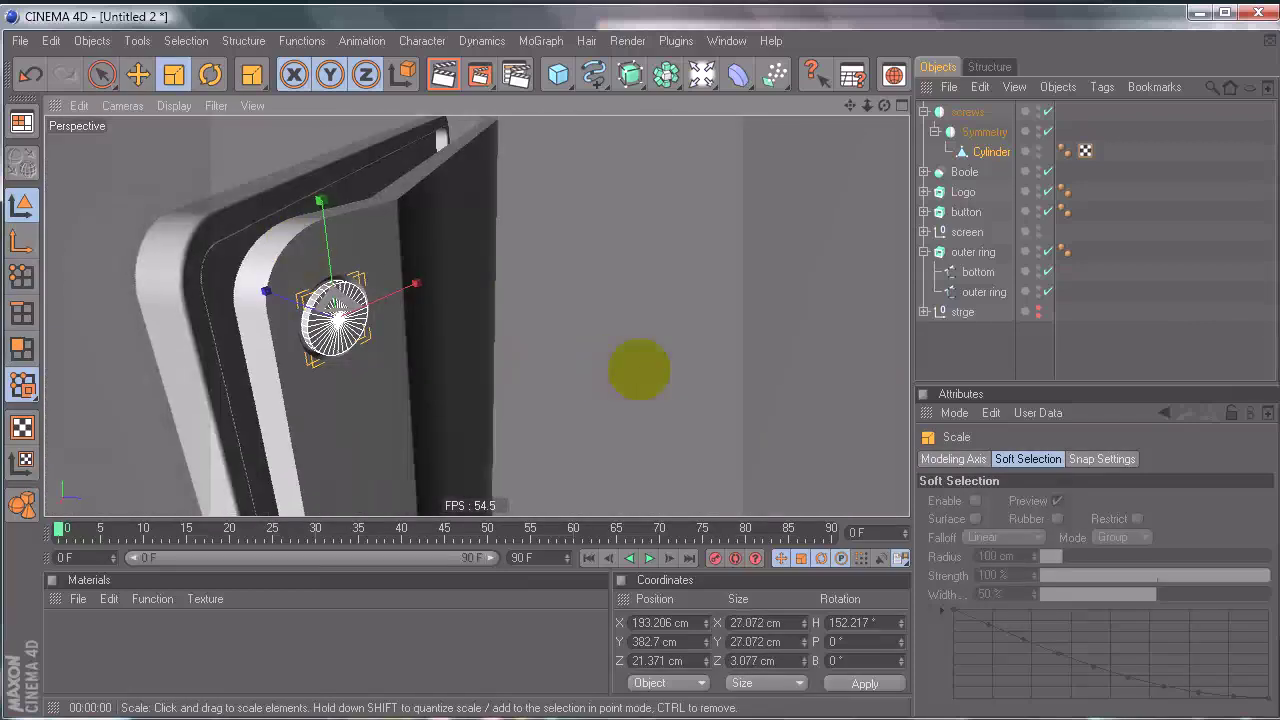
alt+drag(639, 371, 640, 370)
alt+right_drag(640, 370, 642, 370)
alt+drag(642, 370, 318, 275)
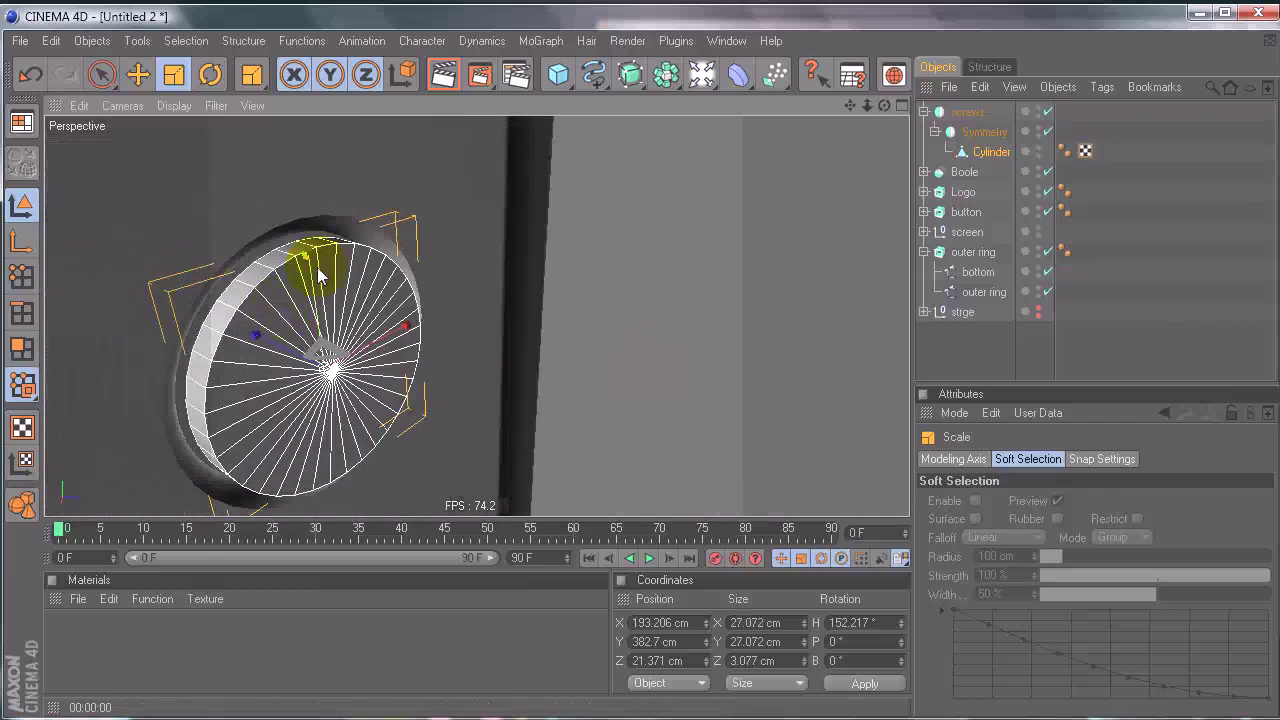
mouse_move(656, 383)
mouse_down()
mouse_move(563, 337)
mouse_move(640, 370)
mouse_up()
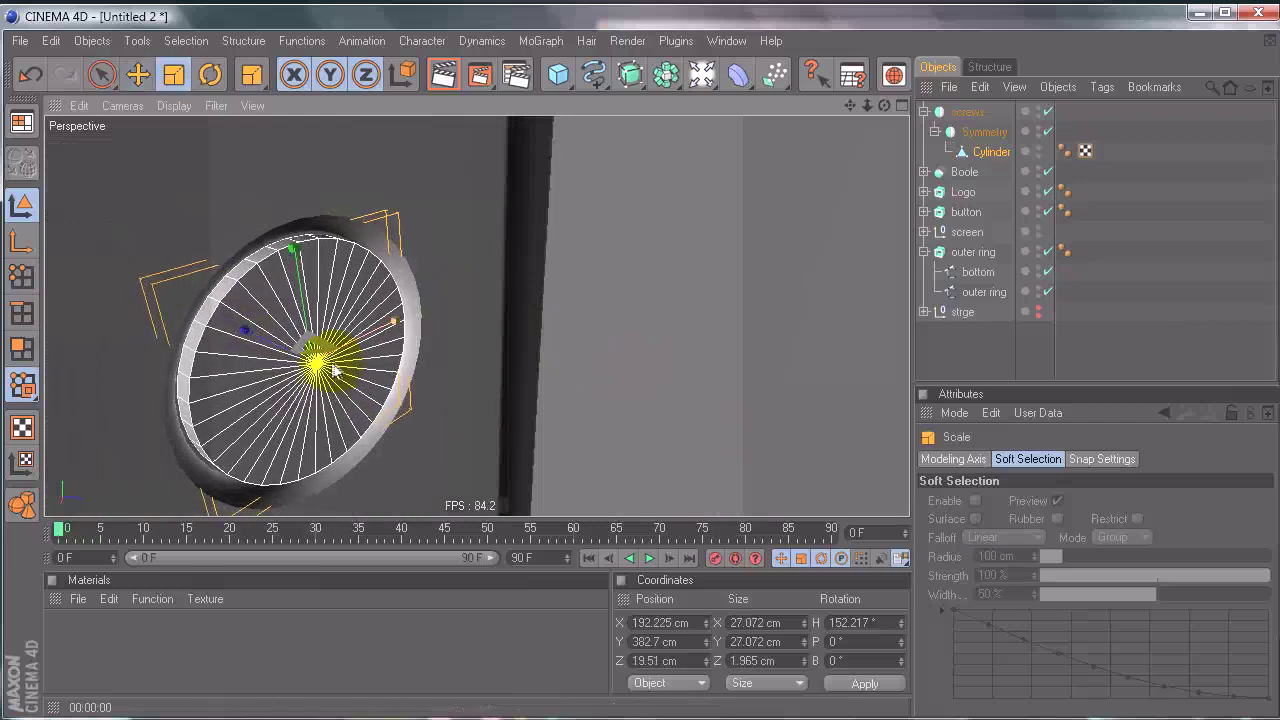
key(e)
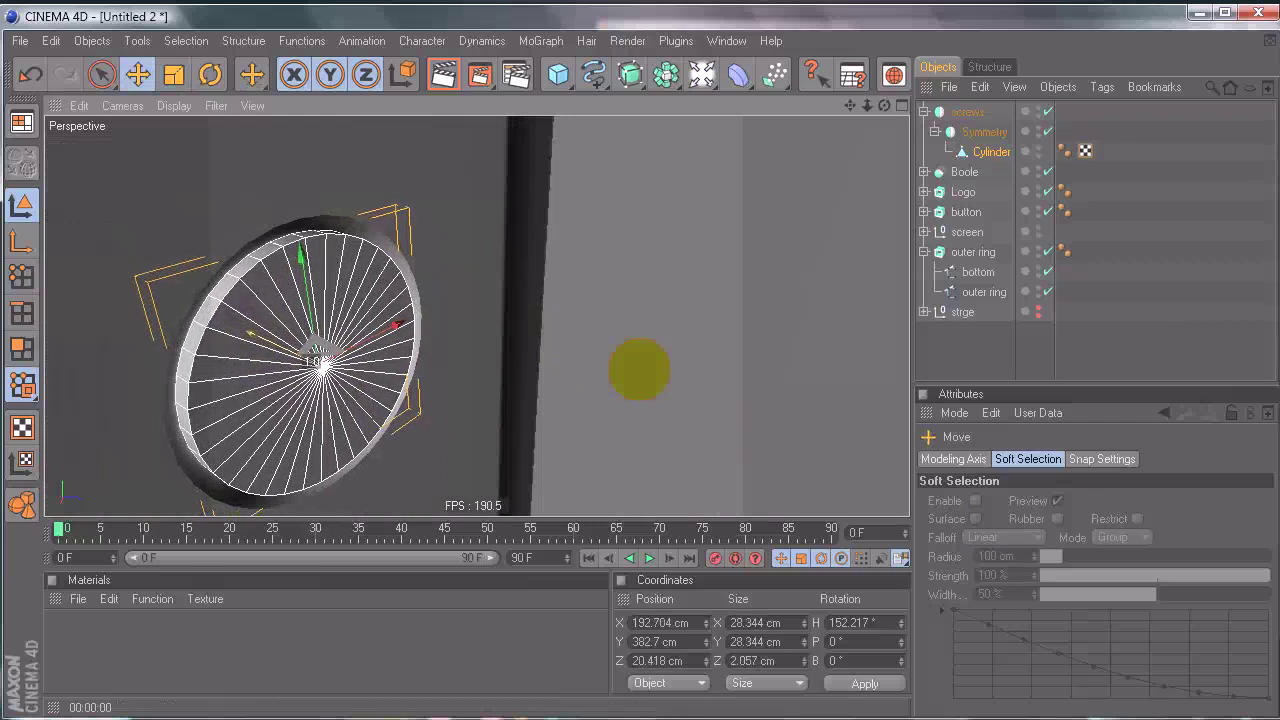
click(965, 362)
Step: Check how the screw disc fits its hole in the Perspective and Back views
scroll(640, 330, down, 8)
alt+drag(632, 322, 638, 369)
alt+right_drag(560, 315, 642, 370)
alt+right_drag(470, 308, 640, 370)
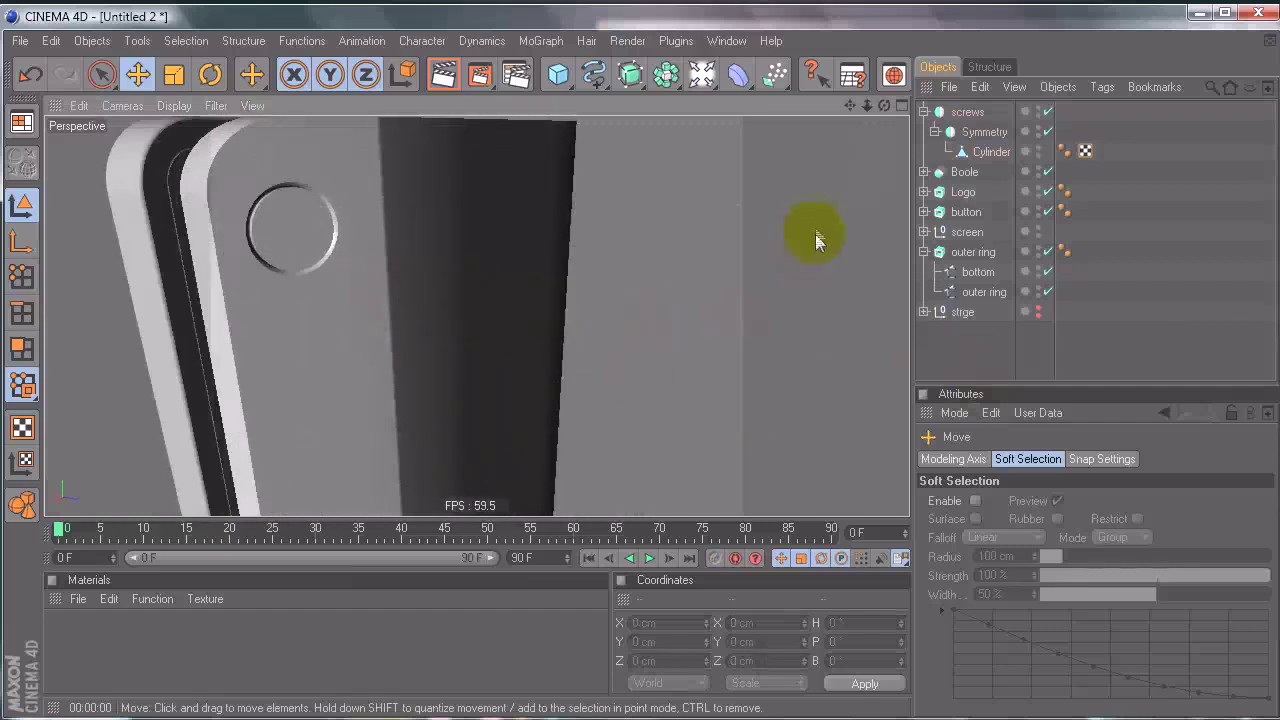
middle_click(727, 216)
middle_click(663, 243)
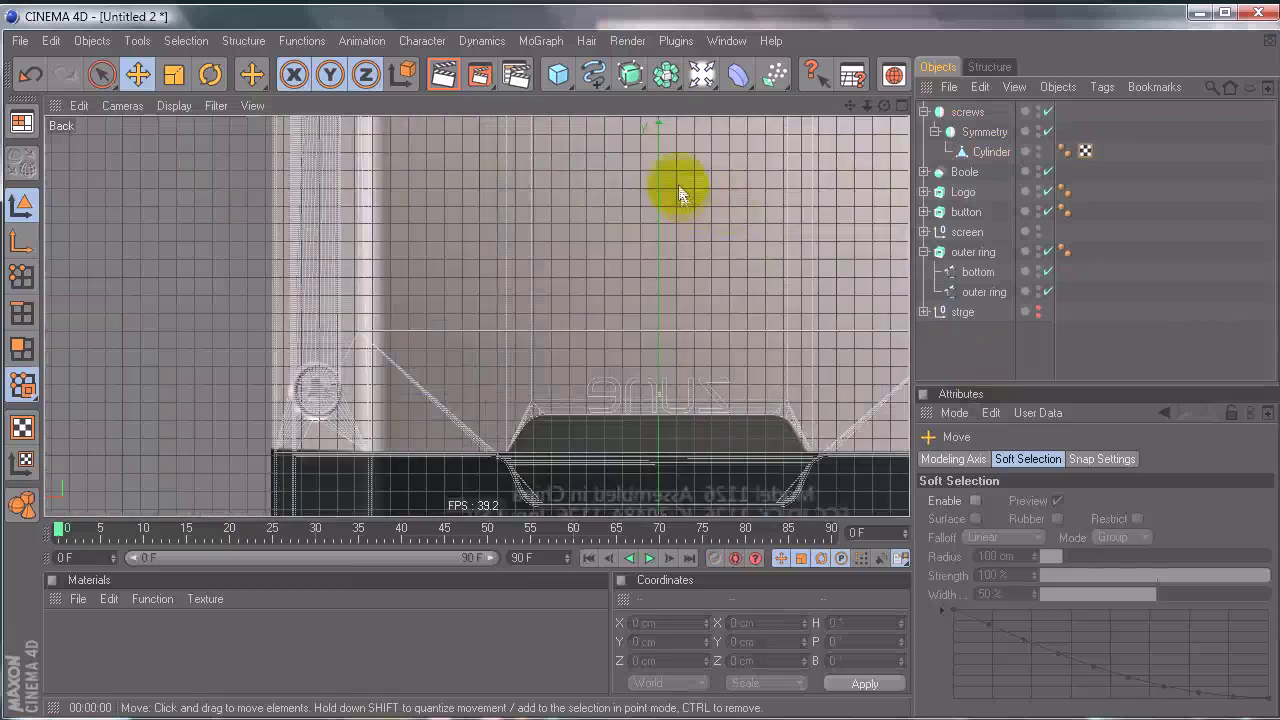
alt+middle_drag(722, 188, 628, 213)
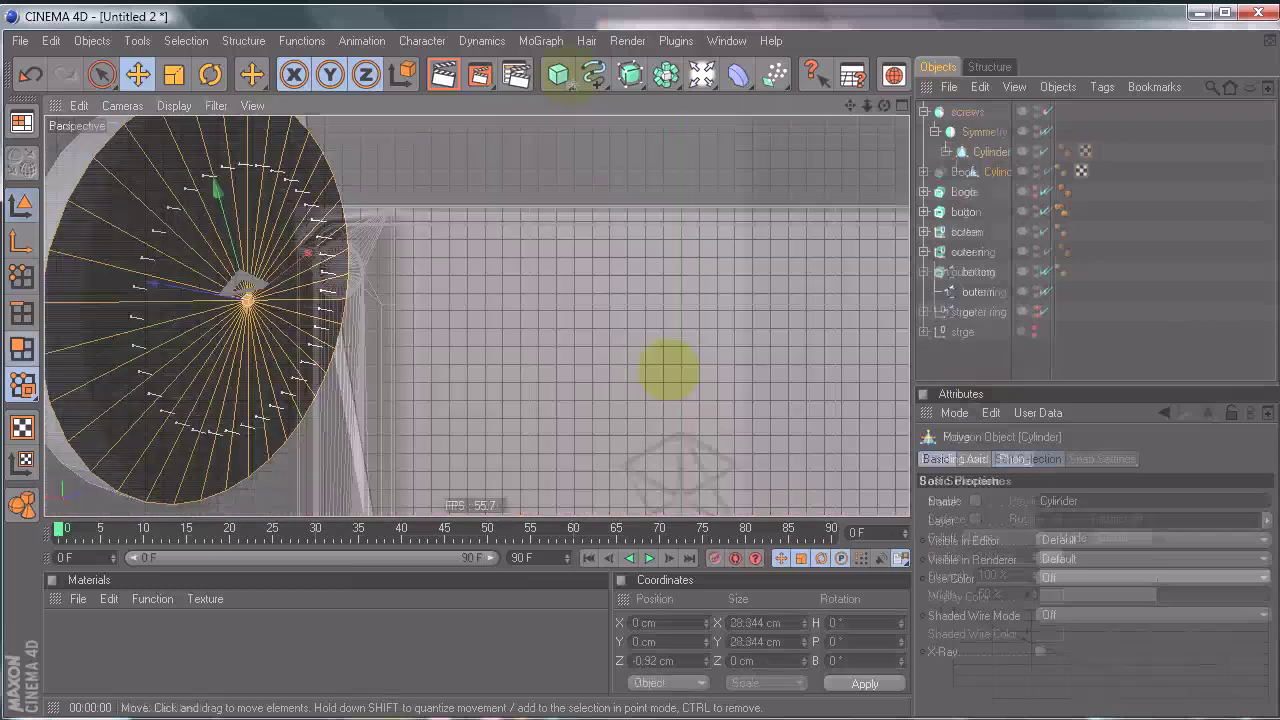
Step: Try insetting the screw's front cap polygons with Extrude Inner at an offset of about 3.34 cm
scroll(645, 372, down, 4)
right_click(640, 370)
click(679, 369)
drag(633, 370, 645, 368)
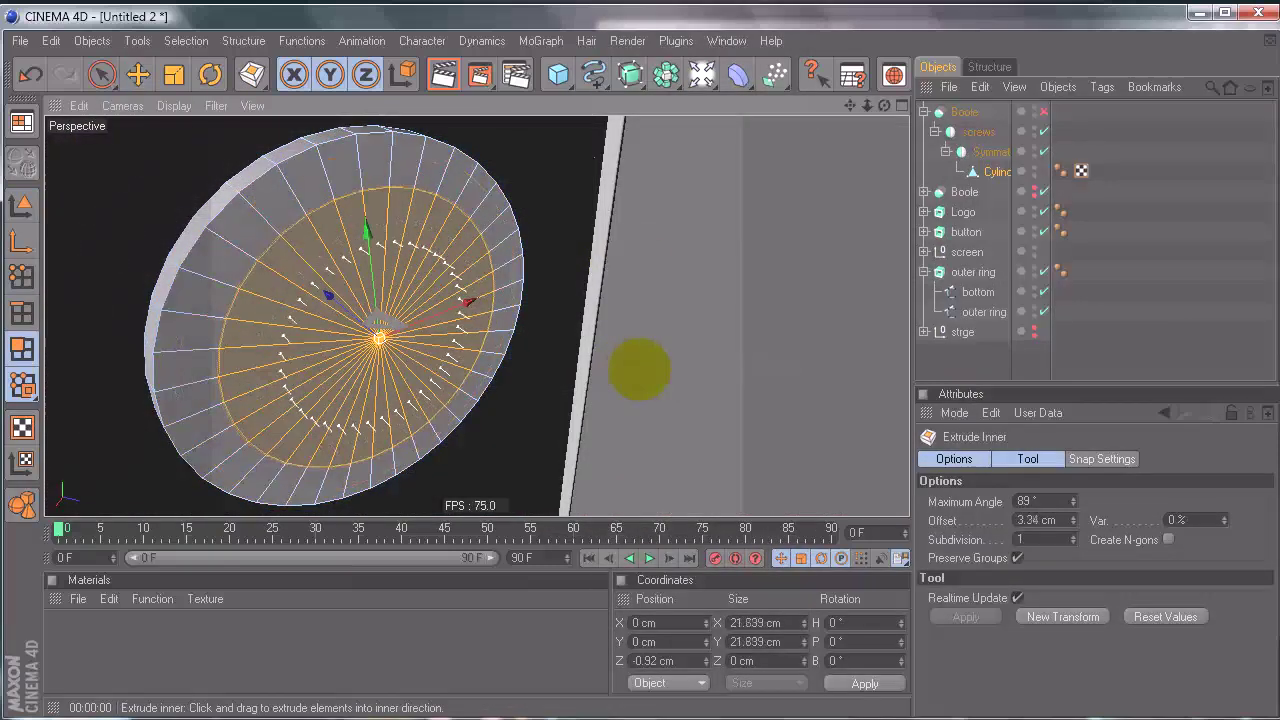
Step: Try recessing the inset cap polygons into the screw with Extrude at an offset of about -1.37 cm
right_click(620, 262)
click(651, 366)
drag(657, 377, 639, 370)
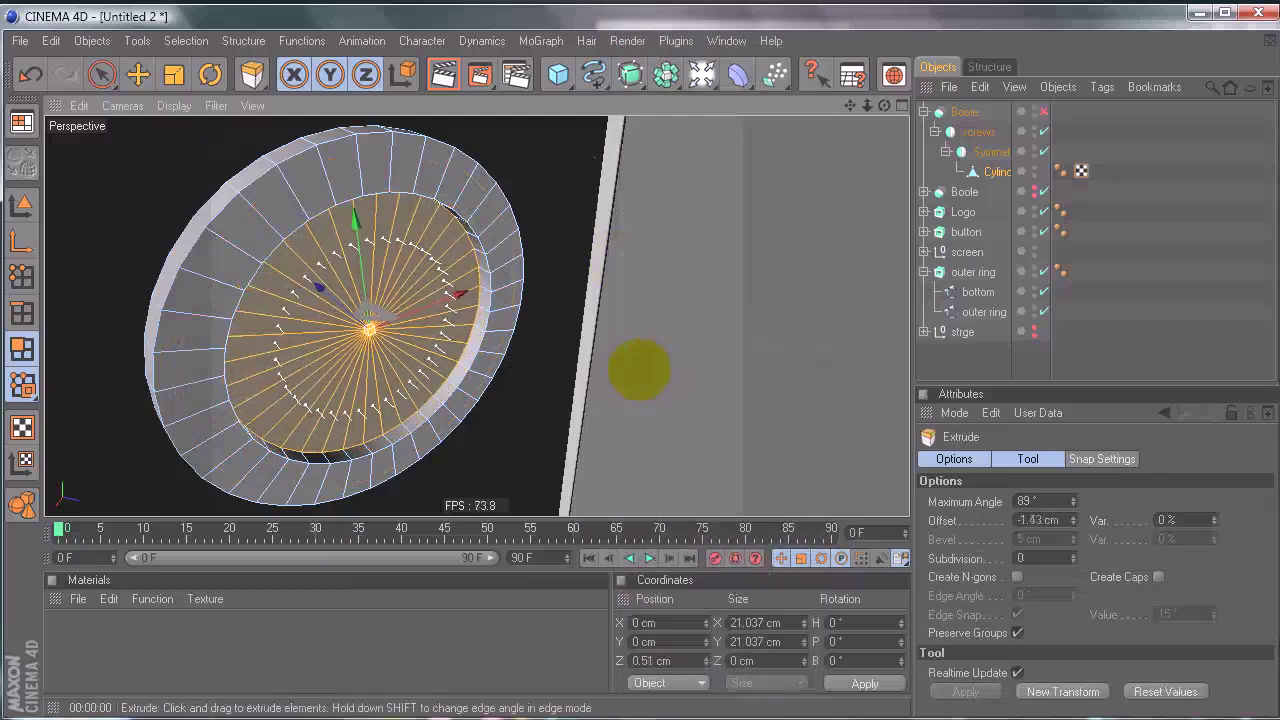
mouse_move(641, 382)
alt+mouse_down()
mouse_move(689, 388)
mouse_move(626, 369)
mouse_move(637, 370)
alt+mouse_up()
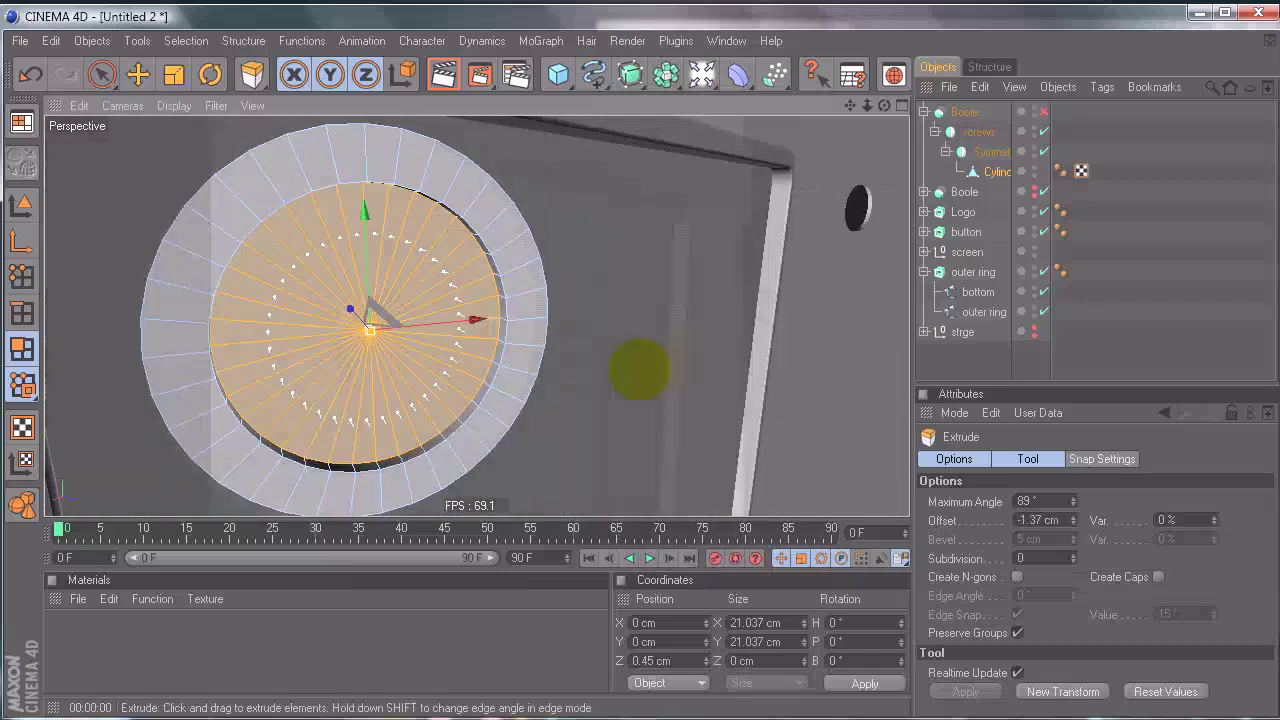
Step: Make the hidden casing Boole visible again and inspect the recessed screw in its hole
click(101, 77)
click(997, 366)
click(997, 366)
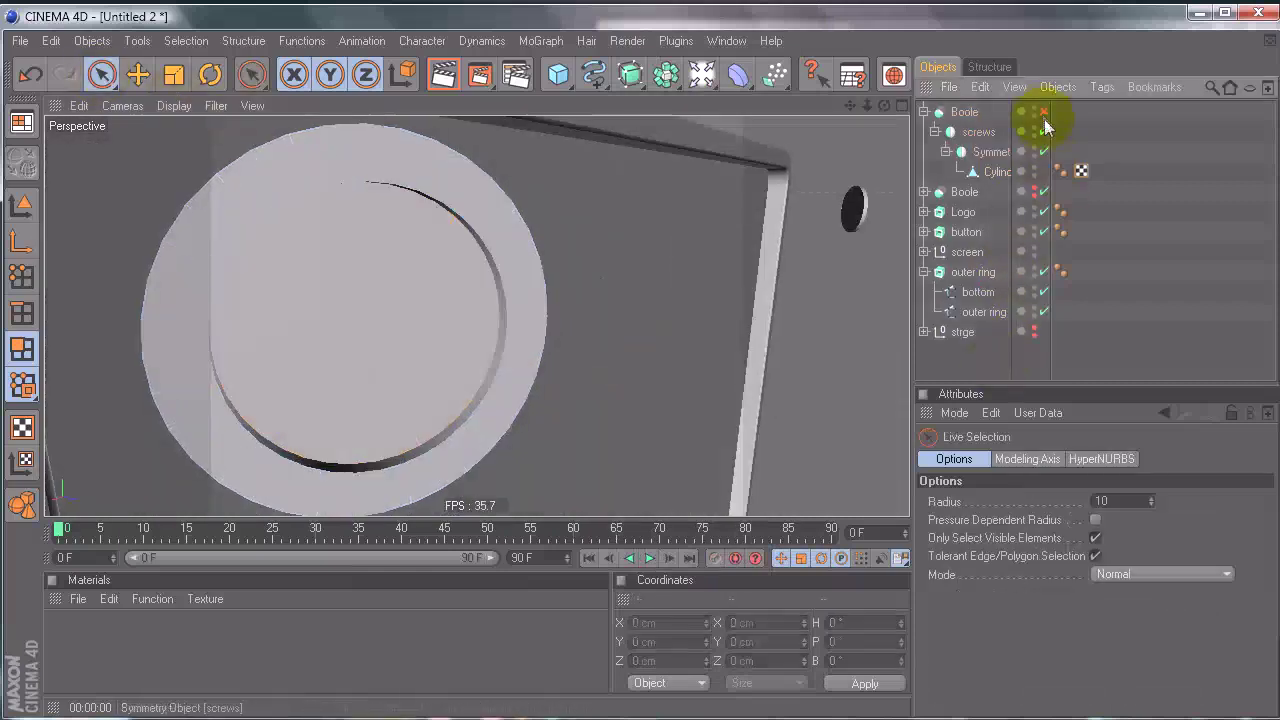
click(1033, 190)
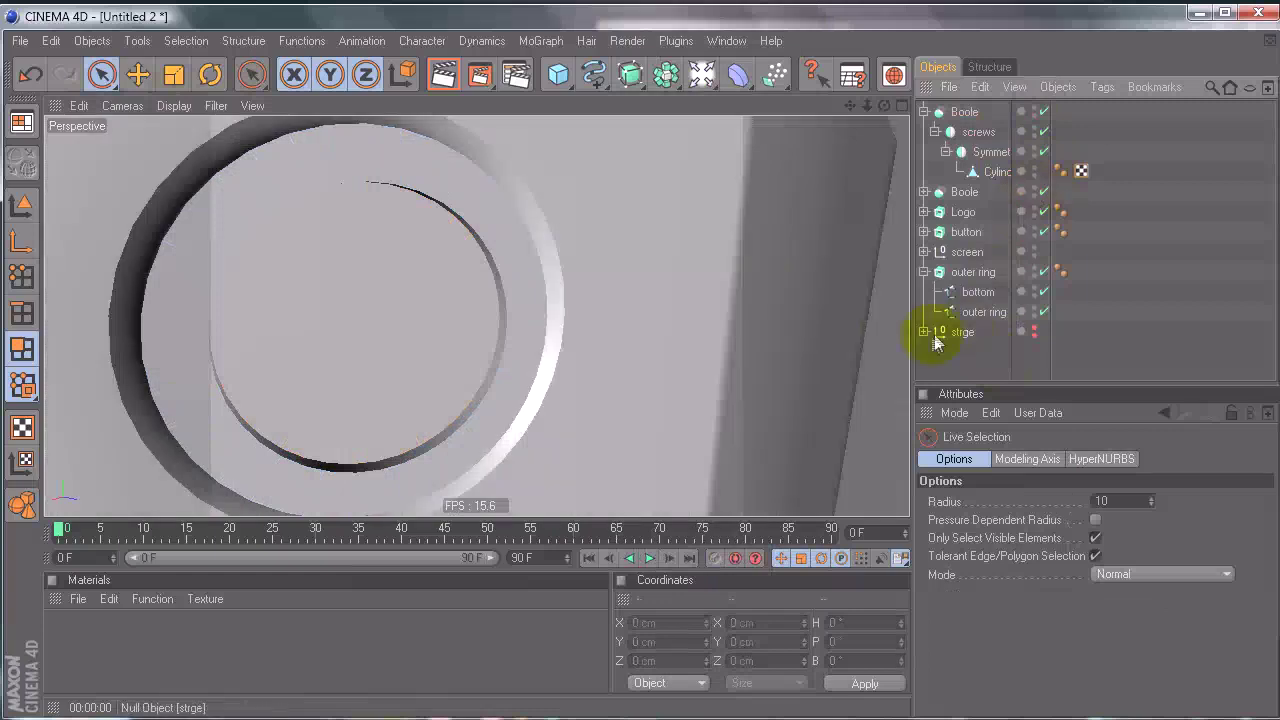
scroll(549, 354, down, 6)
alt+drag(549, 354, 649, 371)
alt+drag(705, 263, 876, 242)
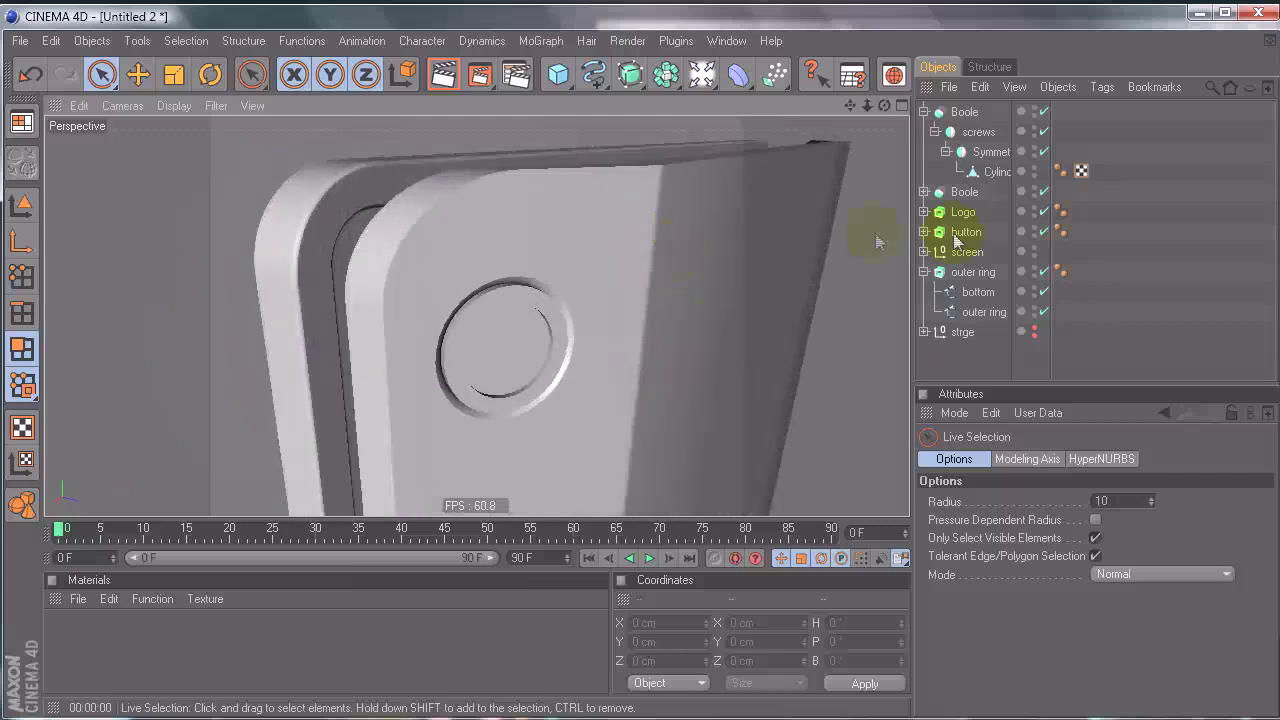
Step: Select the screw's Cylinder and undo the cap's recess and inset
click(993, 172)
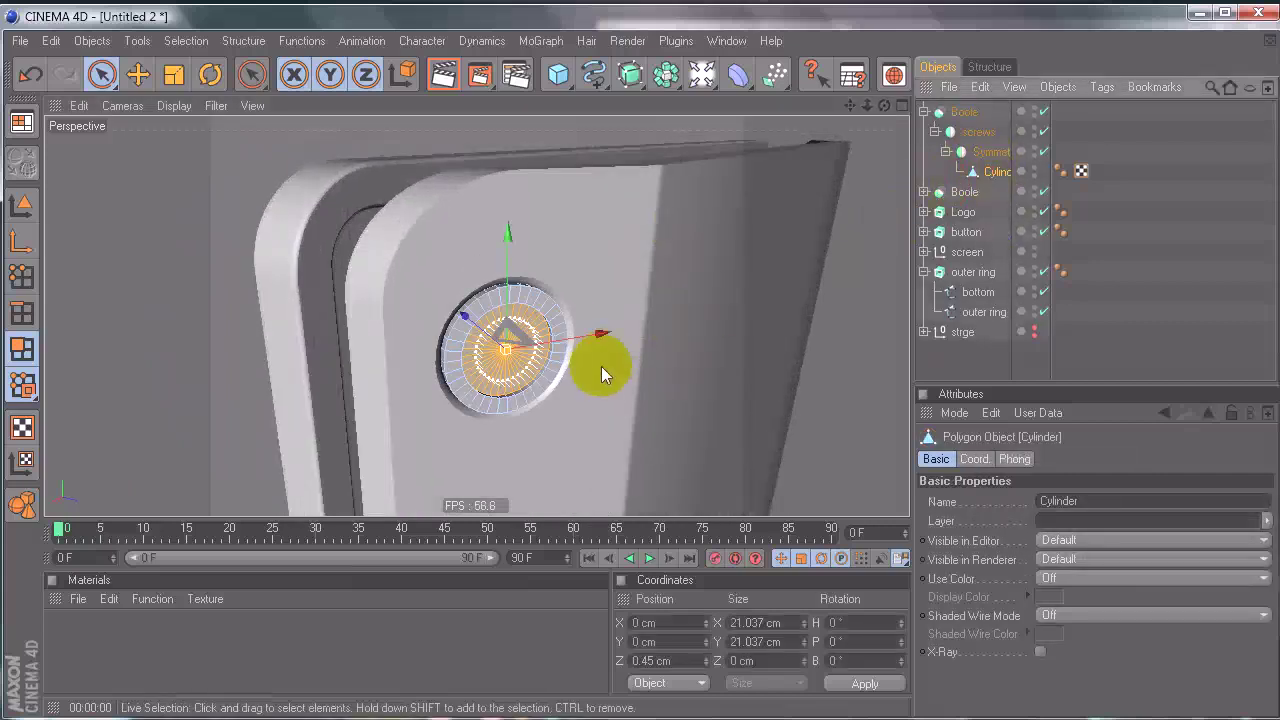
key(ctrl+z)
key(ctrl+z)
key(ctrl+z)
key(ctrl+z)
key(ctrl+z)
key(ctrl+z)
Step: Inset the screw's front cap polygons with Extrude Inner at an offset of about 8.01 cm
scroll(703, 292, up, 5)
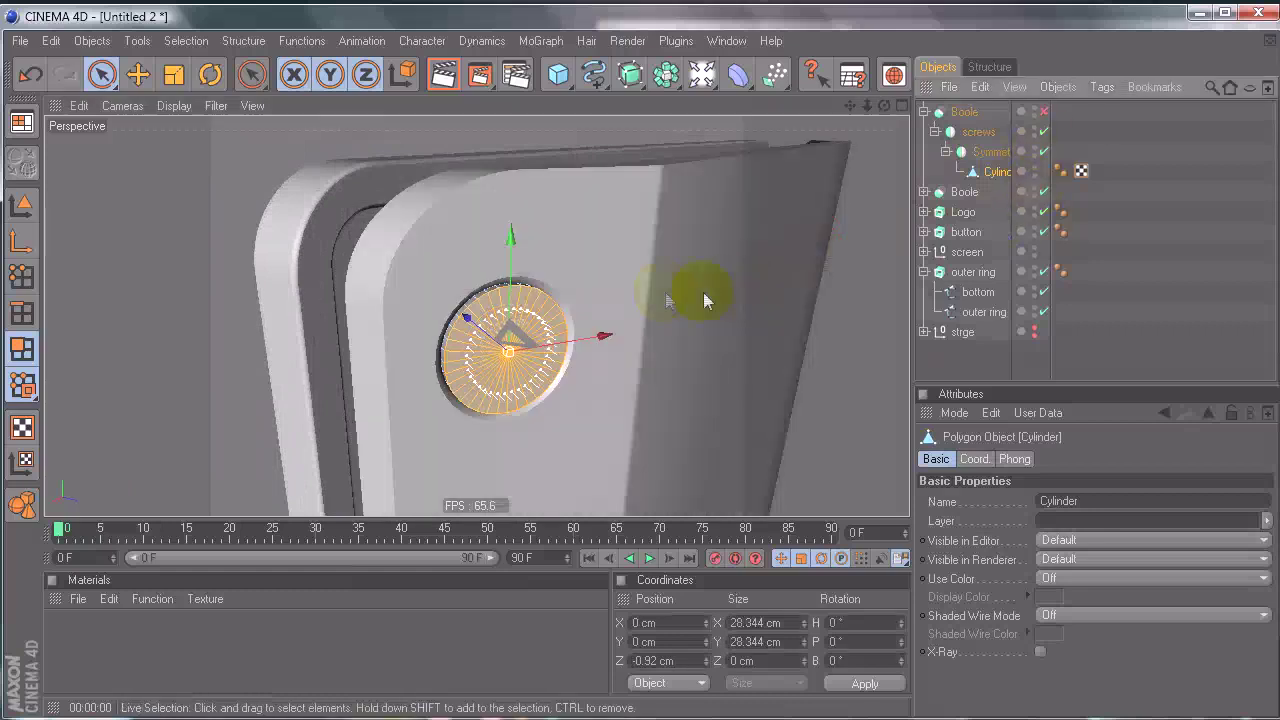
right_click(714, 251)
click(780, 366)
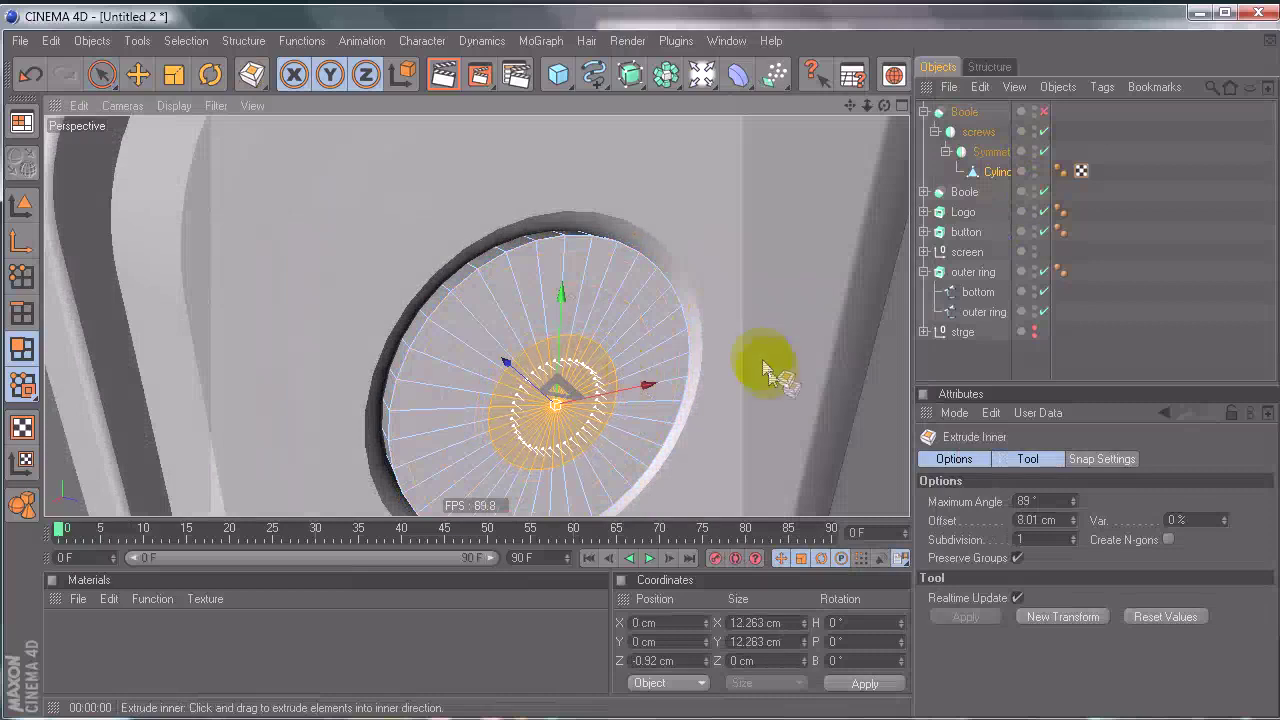
scroll(729, 371, down, 5)
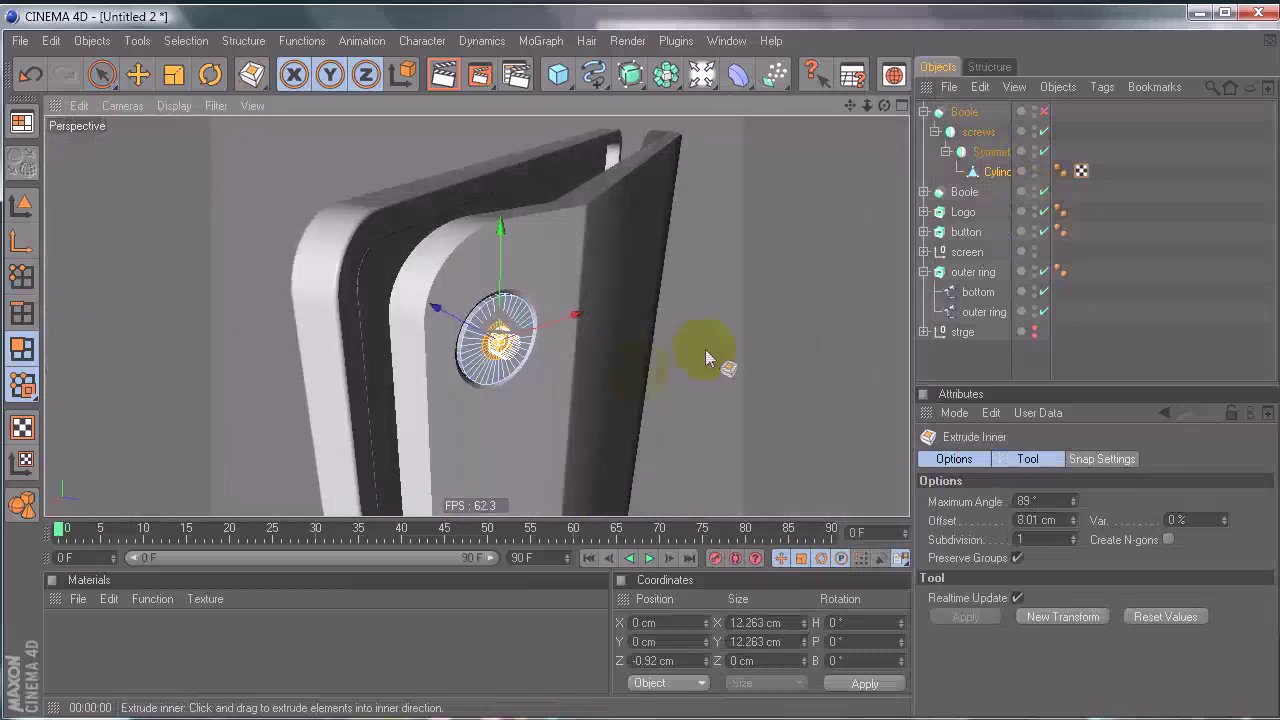
Step: Recess the inset polygons into the screw with Extrude at an offset of about -1.7 cm, and review the whole model
scroll(705, 357, up, 5)
right_click(745, 355)
click(812, 366)
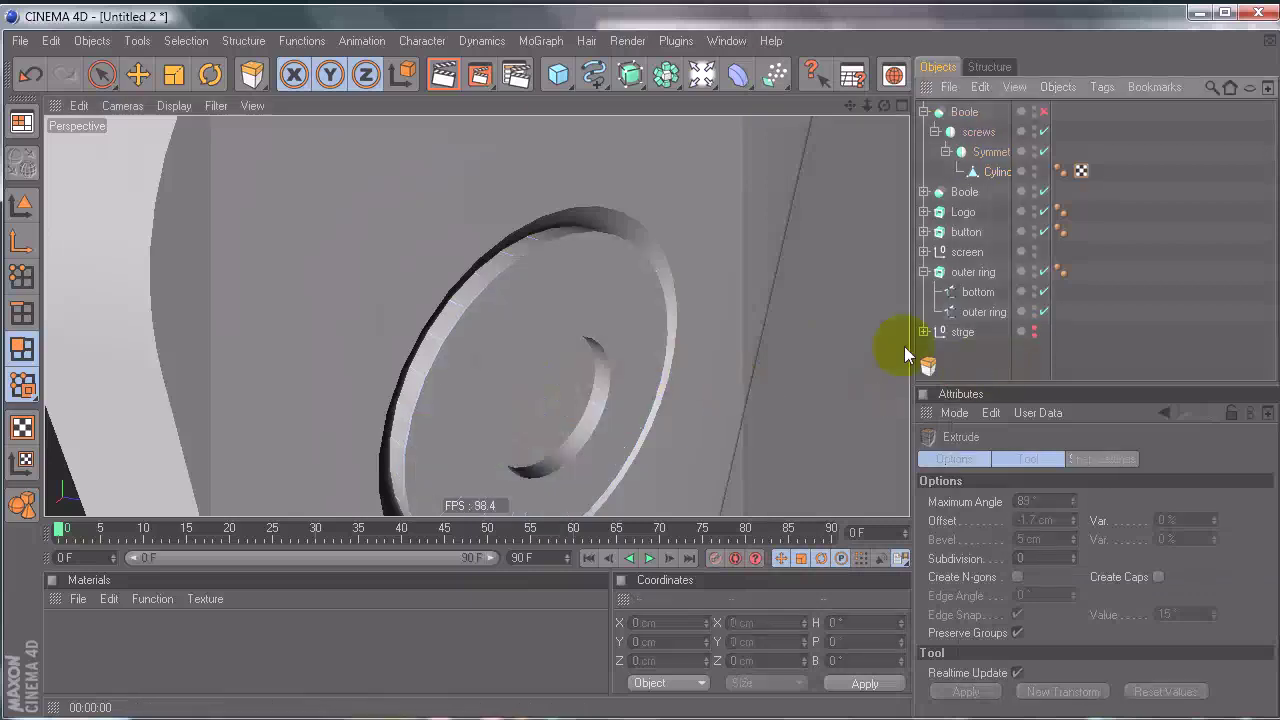
alt+drag(920, 343, 637, 370)
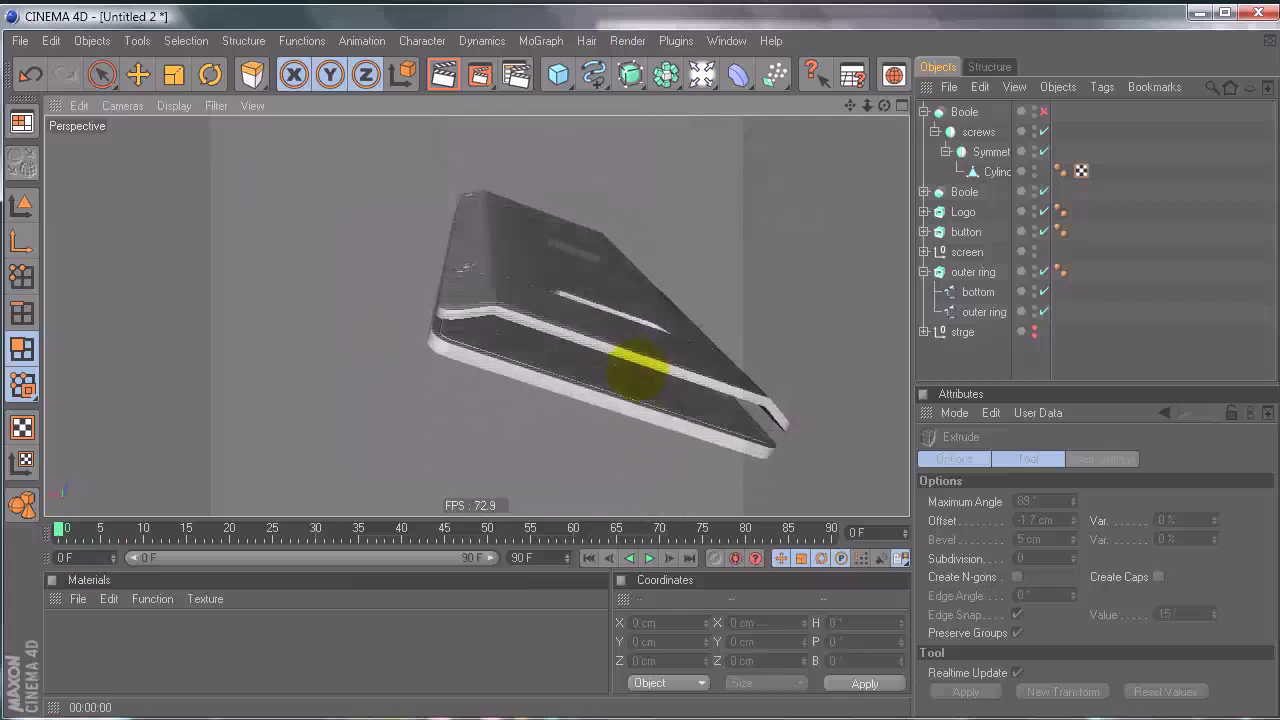